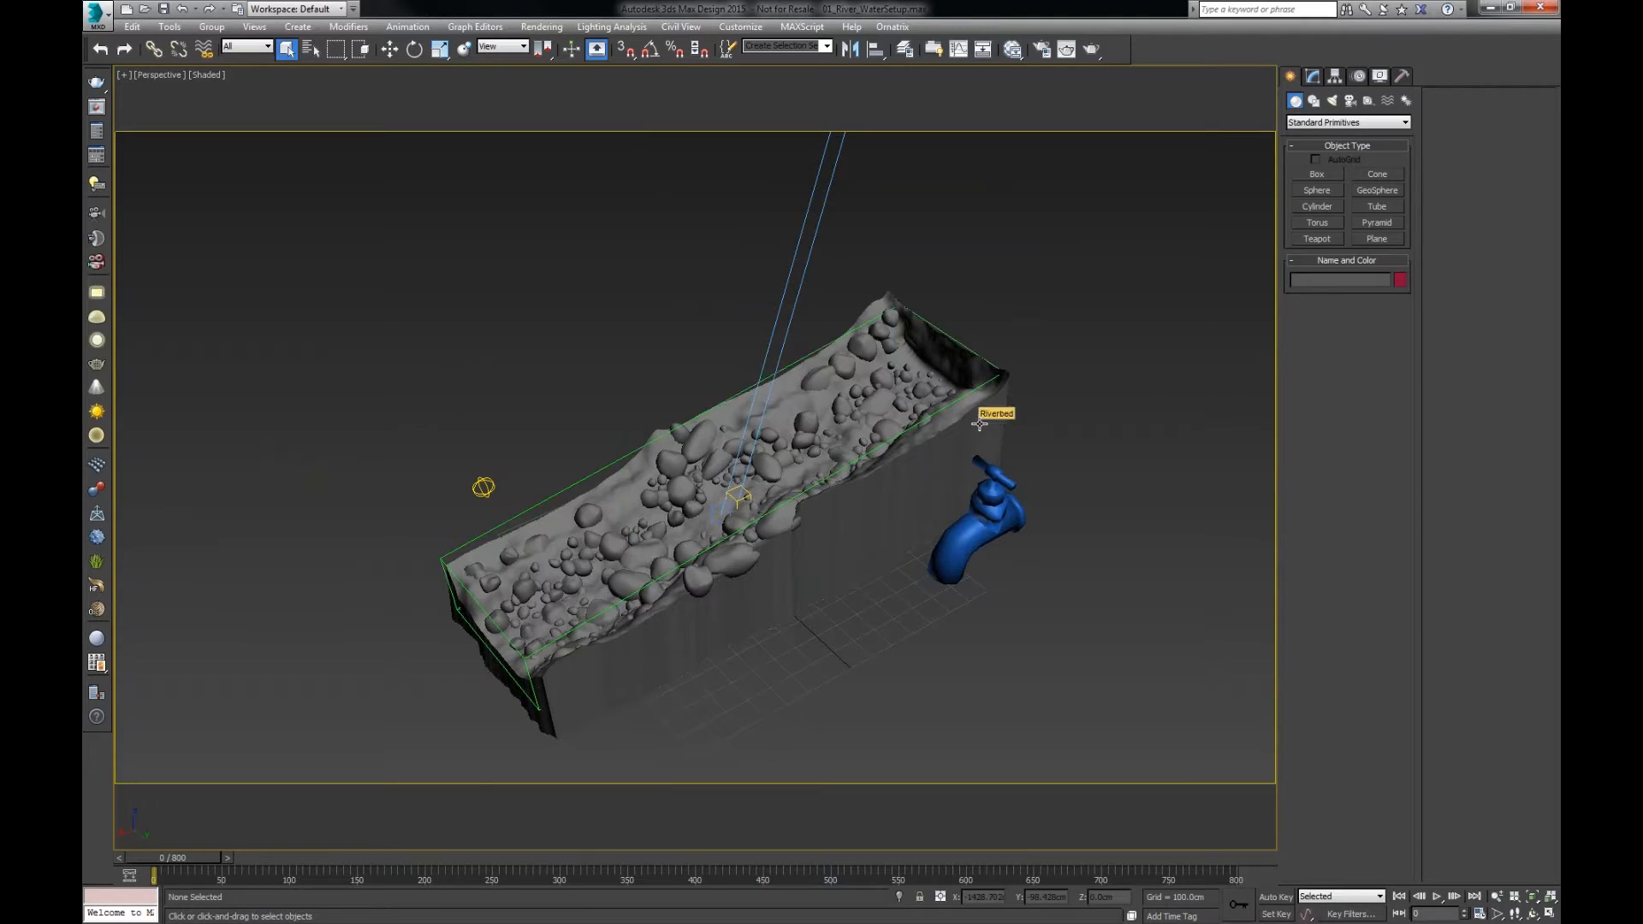
- Select the Riverbed mesh and enter Polygon sub-object level of its Editable Poly to show the emitting faces
click(993, 424)
alt+middle_drag(989, 428, 1031, 467)
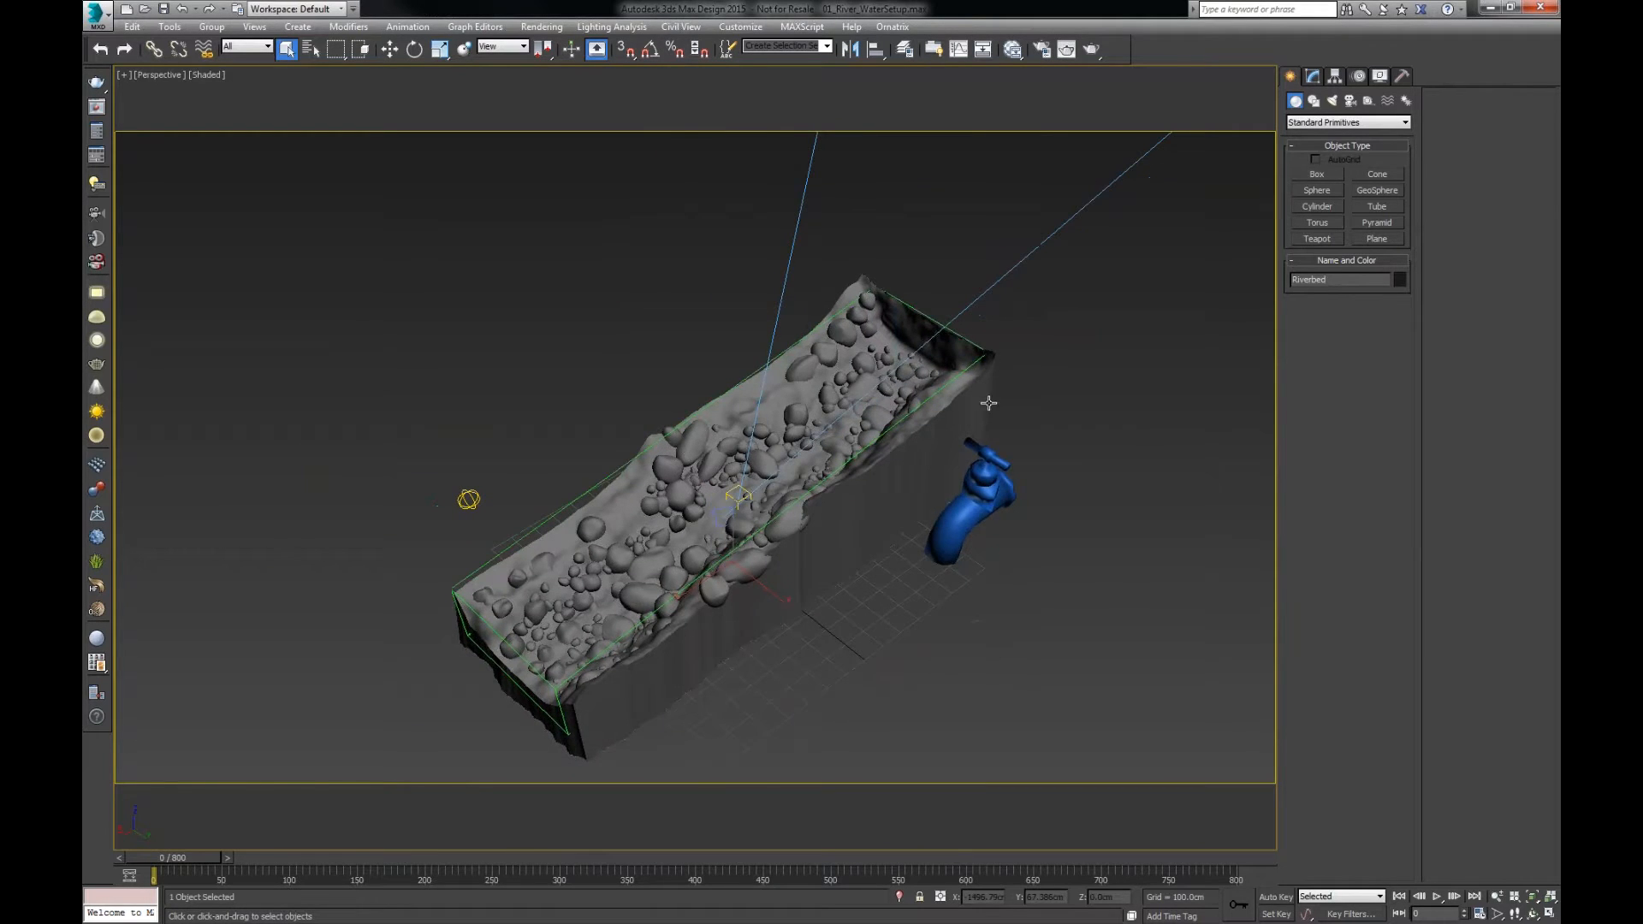
scroll(989, 404, up, 3)
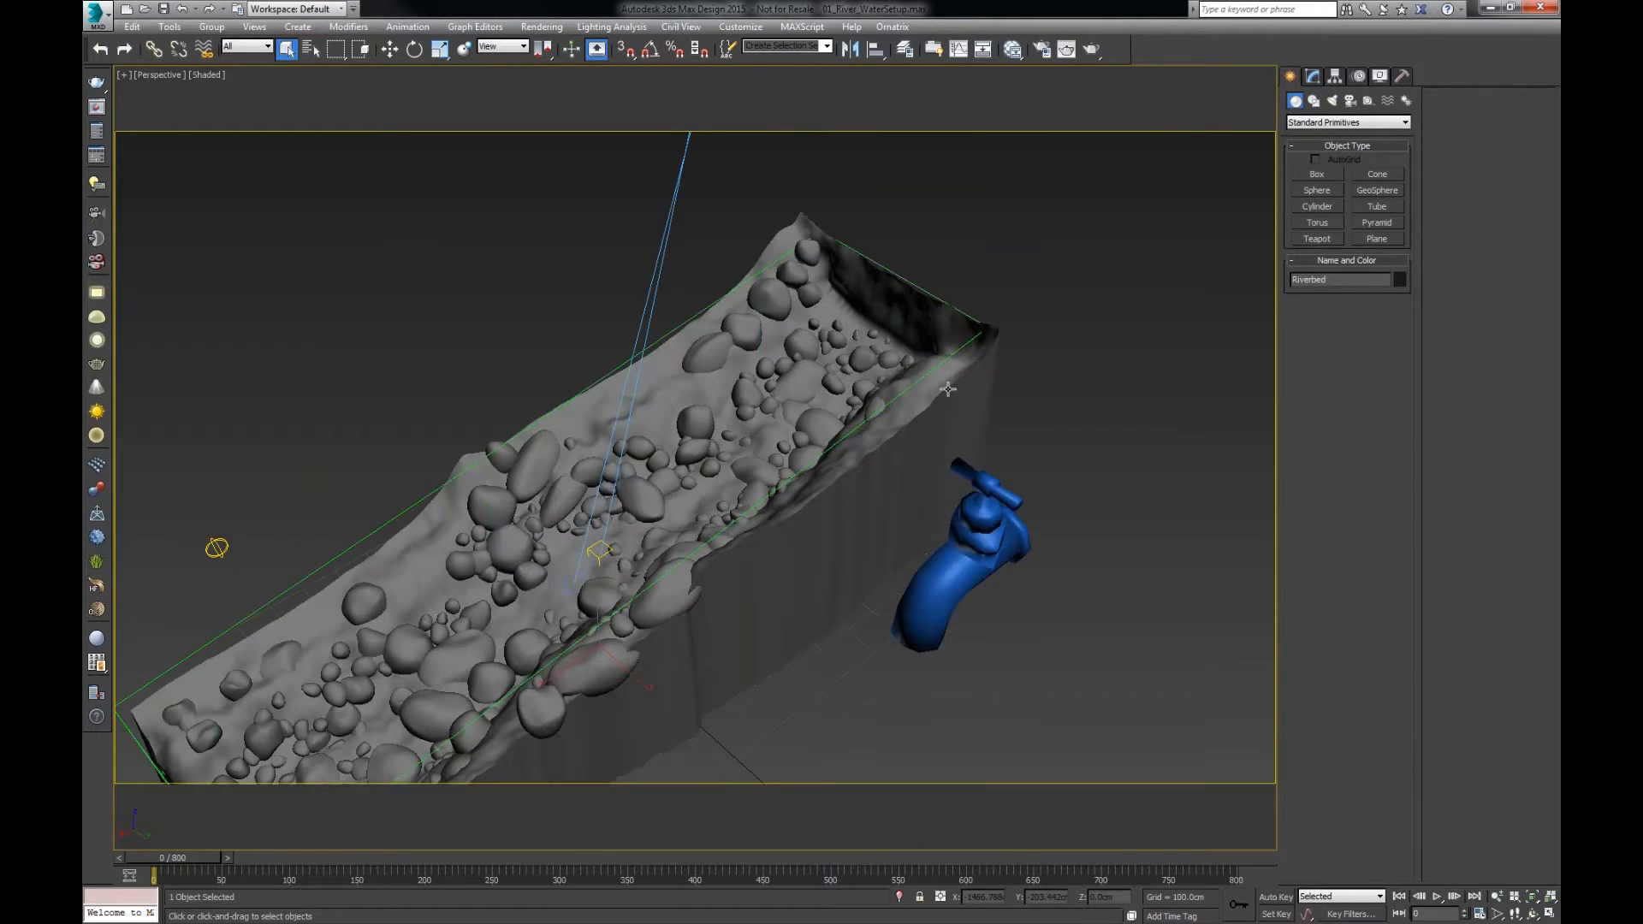
alt+middle_drag(1010, 400, 1027, 398)
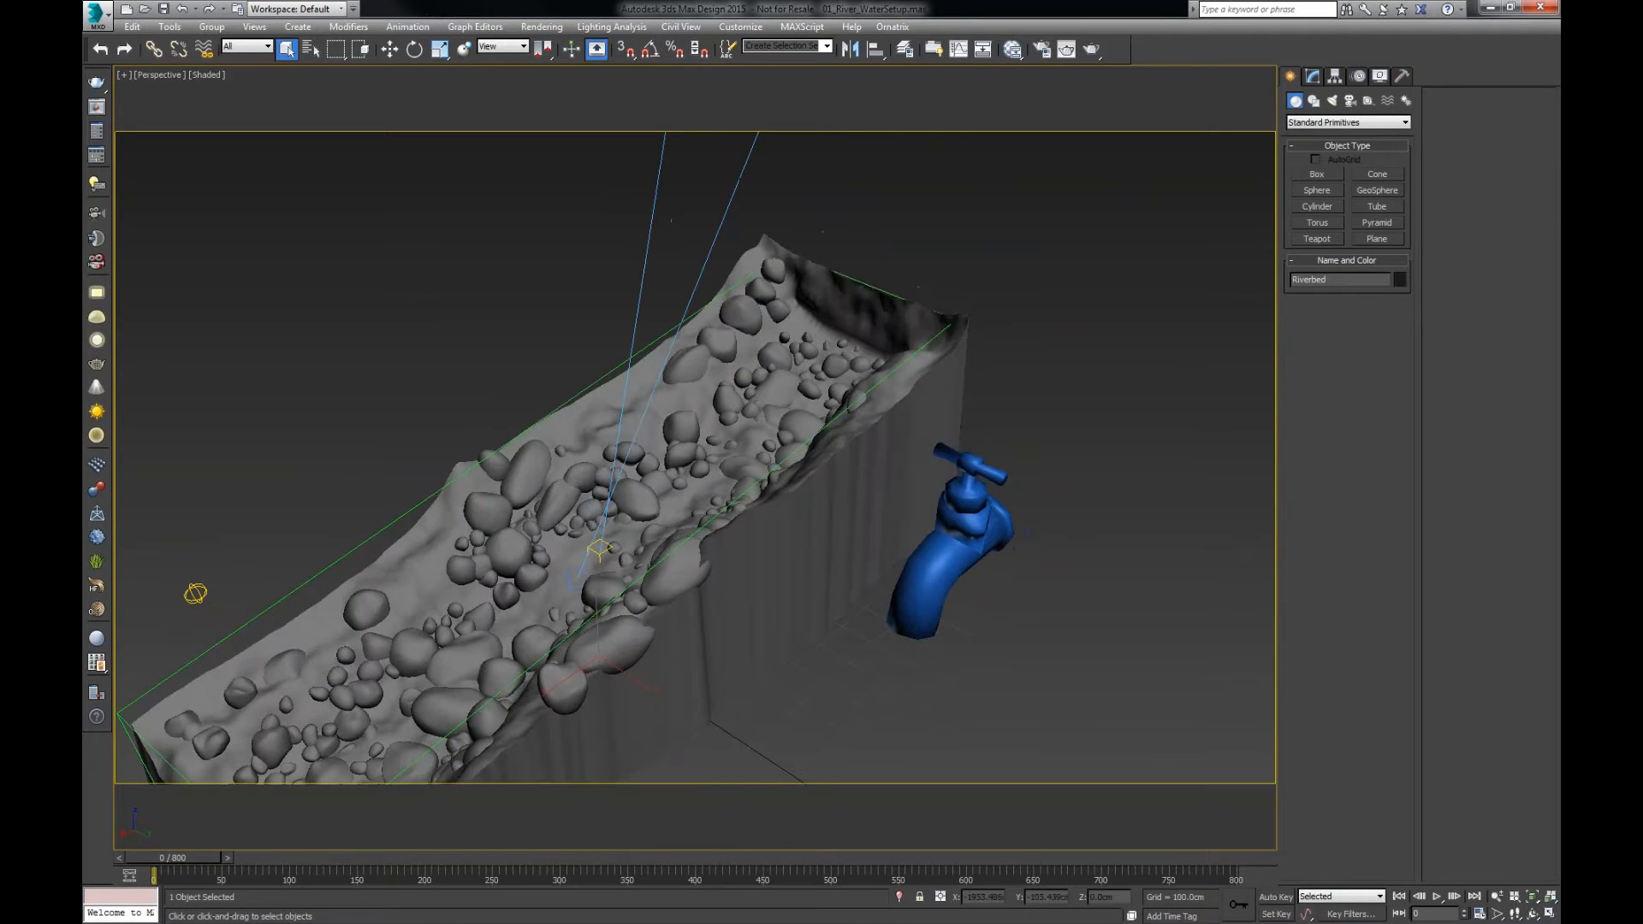
click(1318, 79)
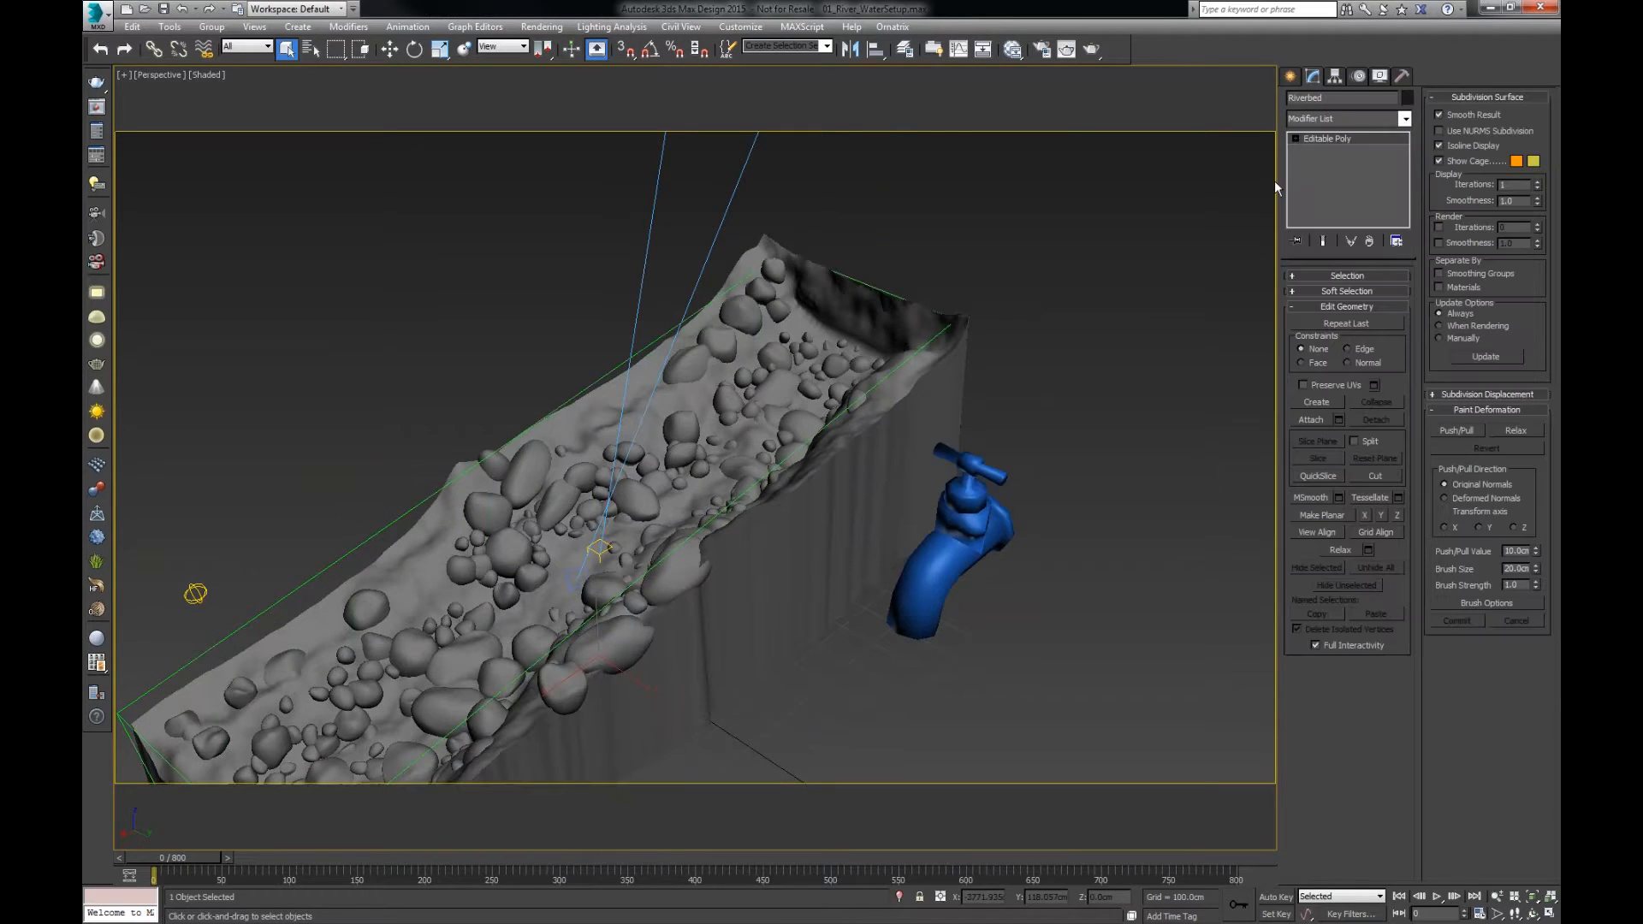
click(1318, 272)
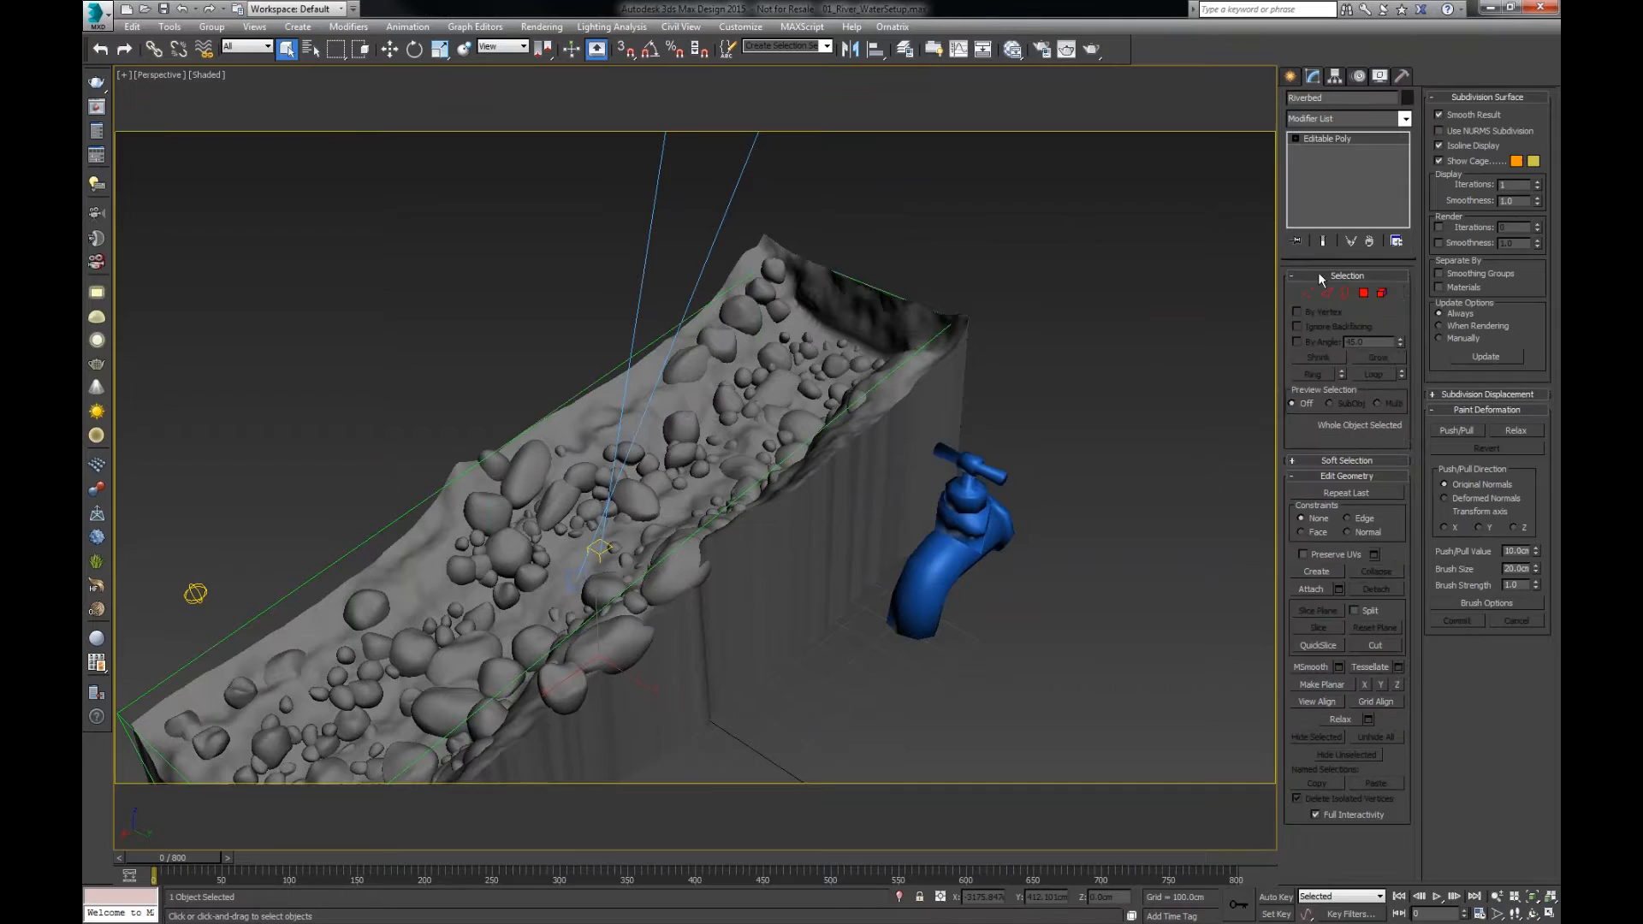
click(1365, 293)
alt+middle_drag(892, 353, 864, 327)
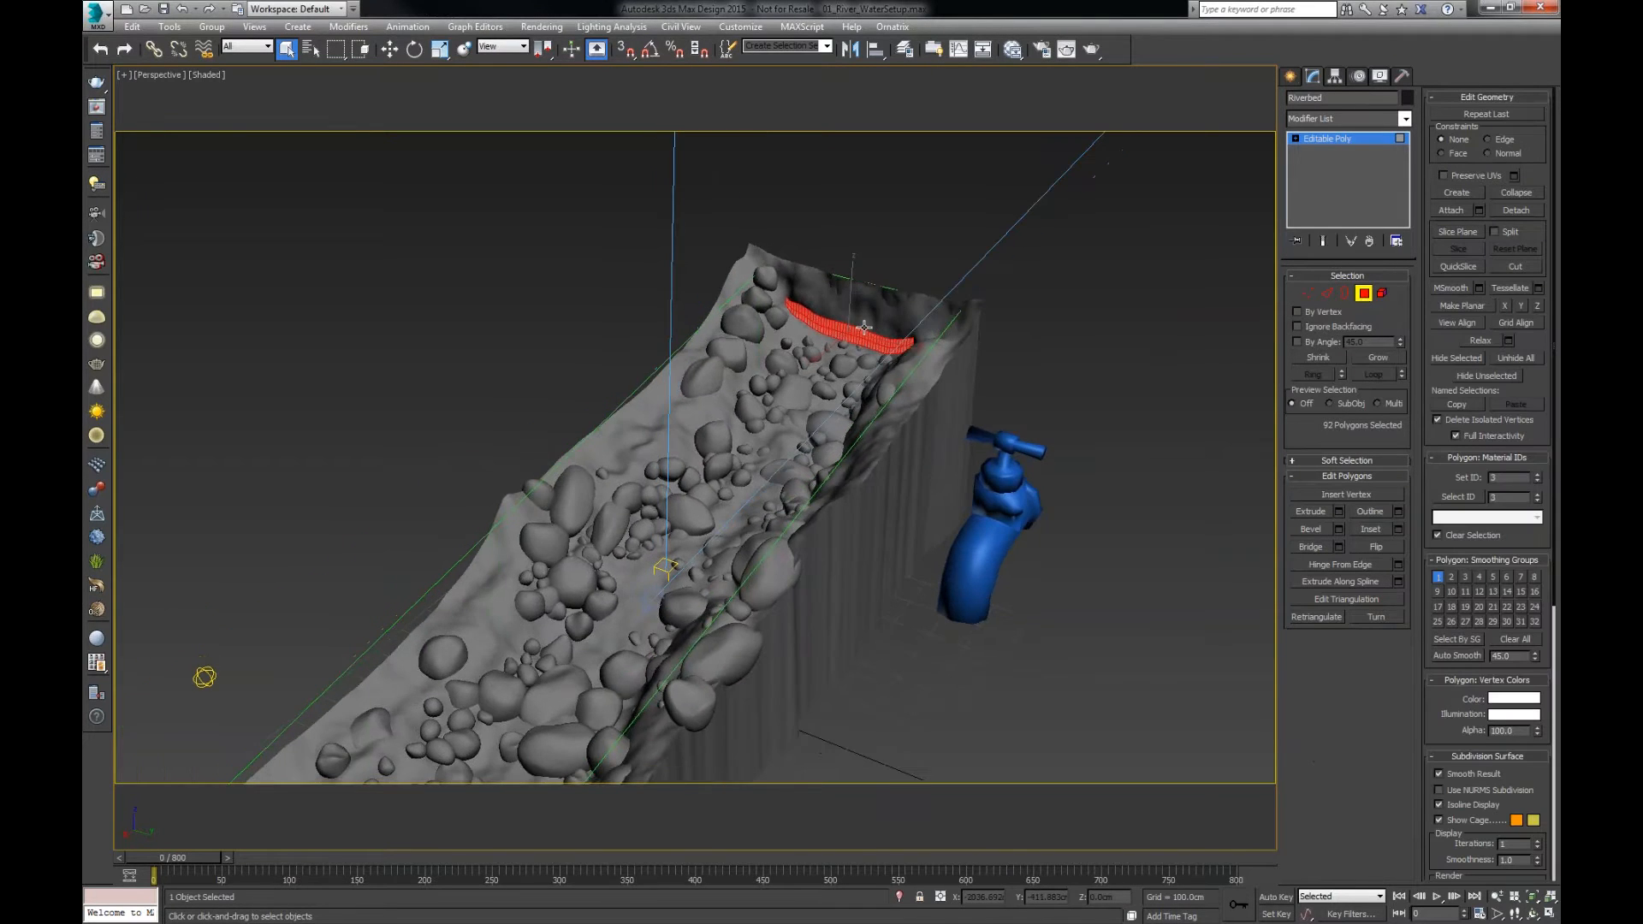
- Examine the selected polygon strip at the far end of the riverbed and its material ID, and leave Polygon level
key(z)
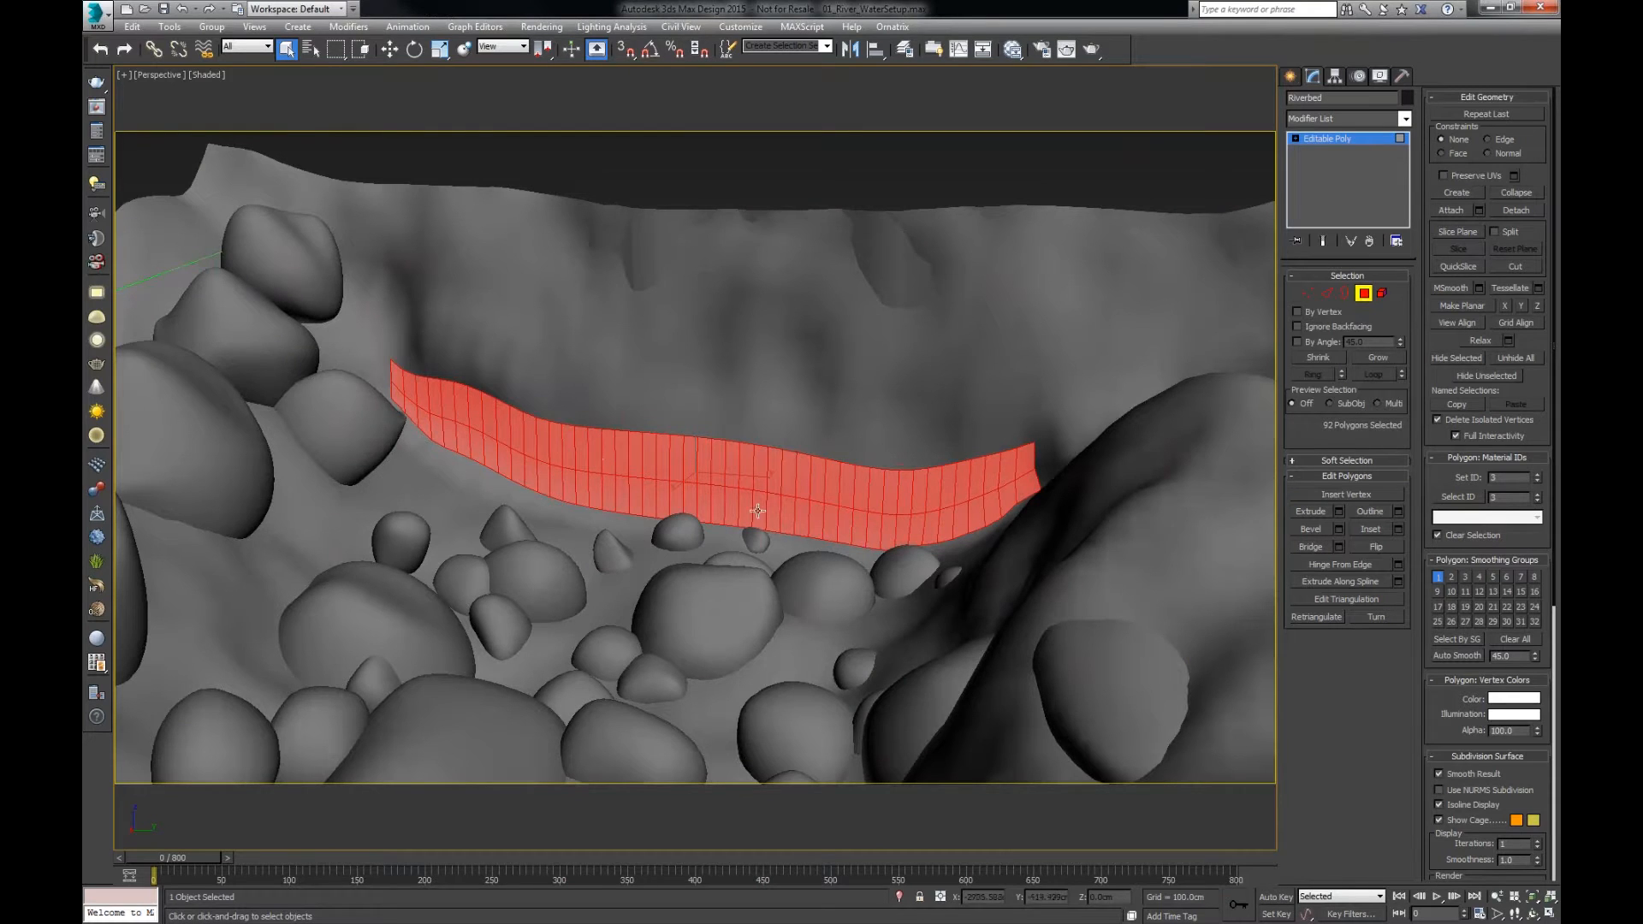
scroll(718, 505, down, 8)
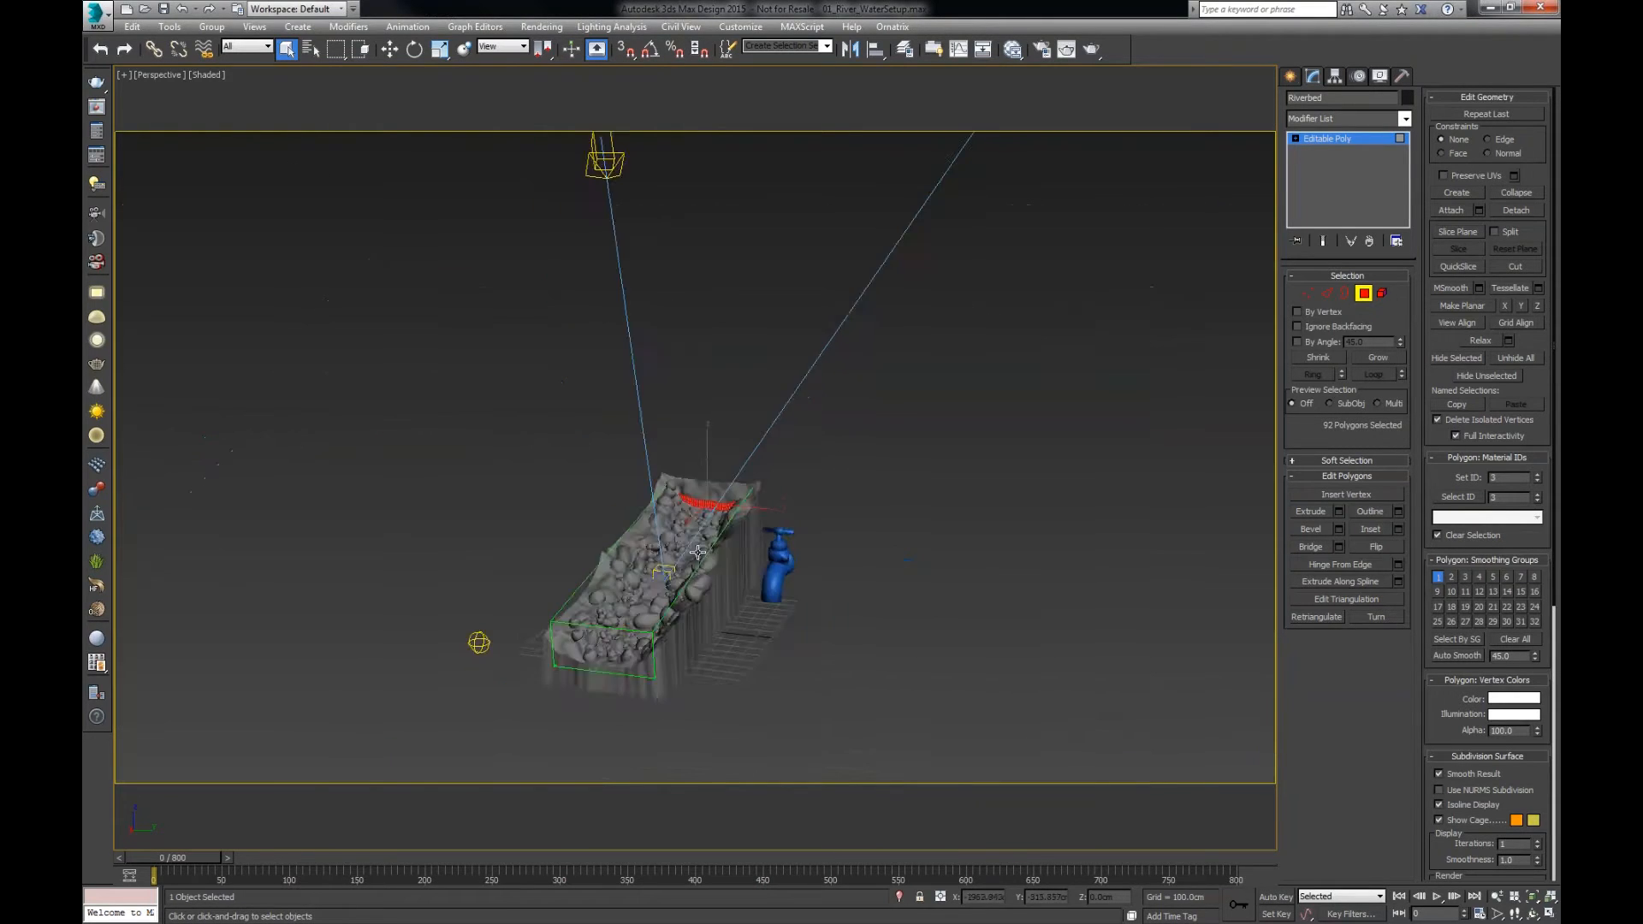
alt+middle_drag(717, 507, 642, 595)
scroll(642, 596, up, 4)
alt+middle_drag(776, 600, 784, 450)
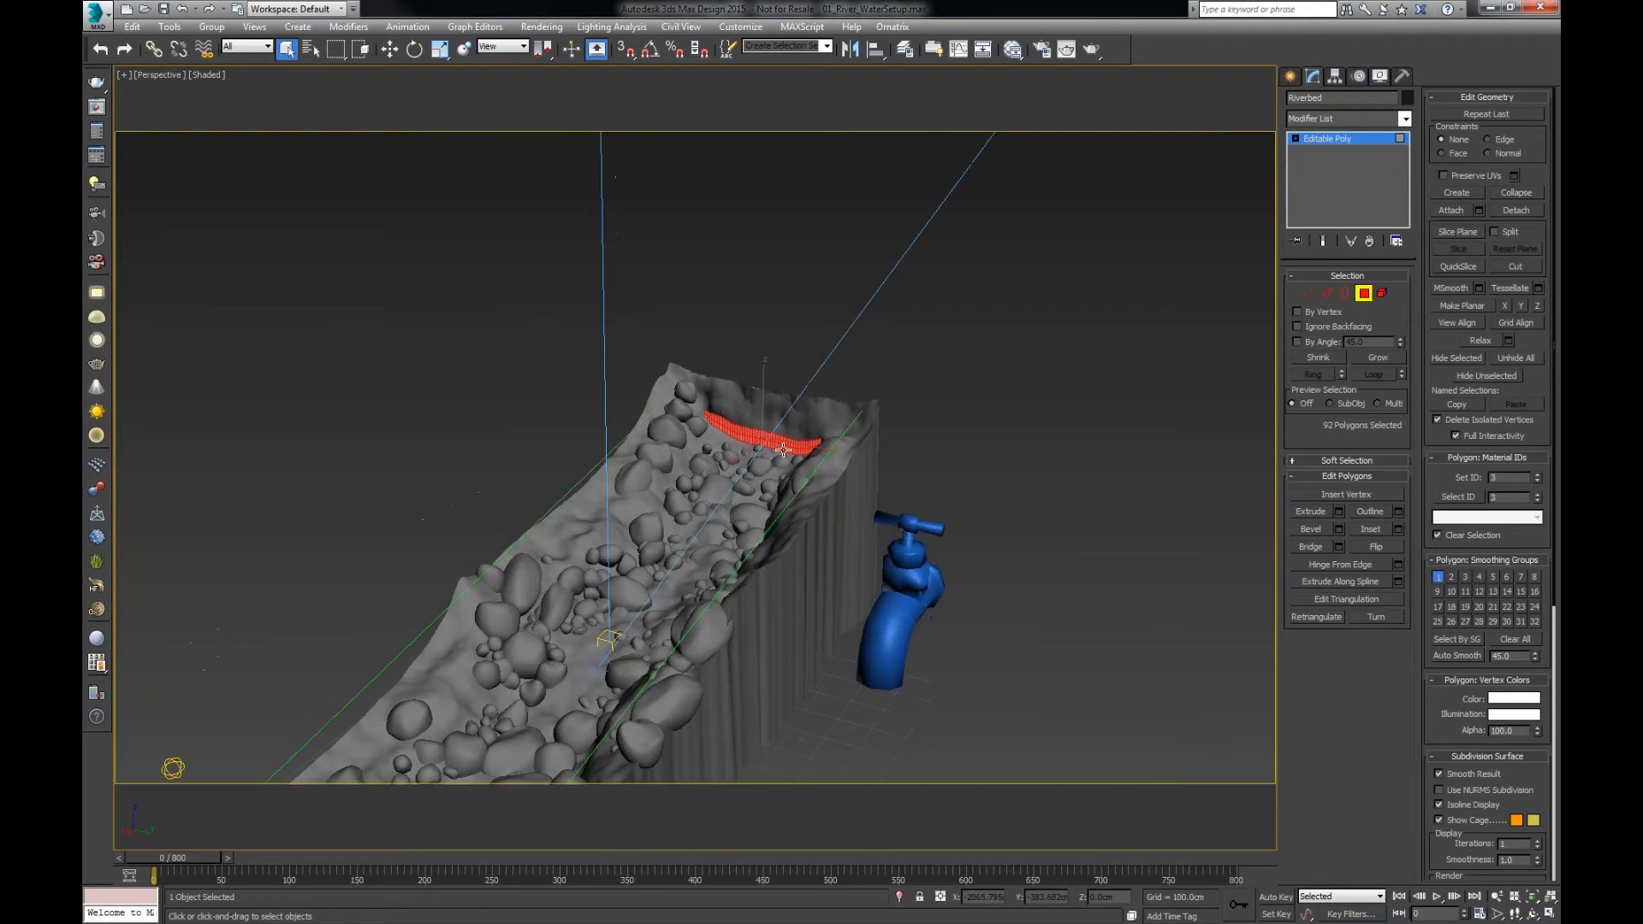
scroll(785, 449, up, 5)
scroll(788, 449, up, 3)
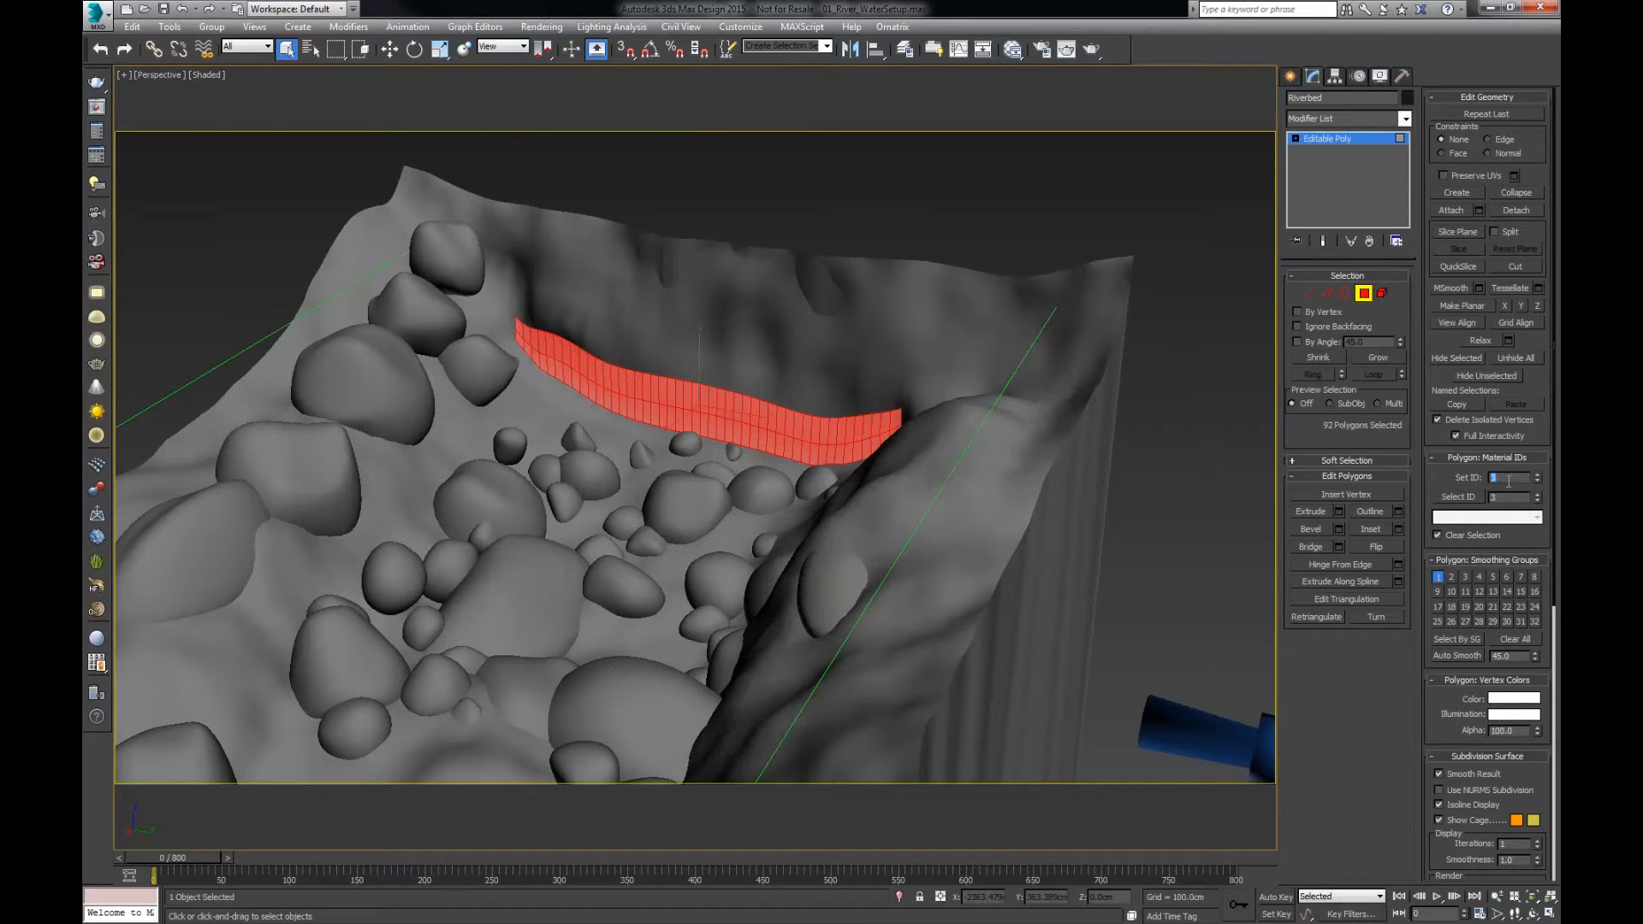
click(1364, 294)
key(z)
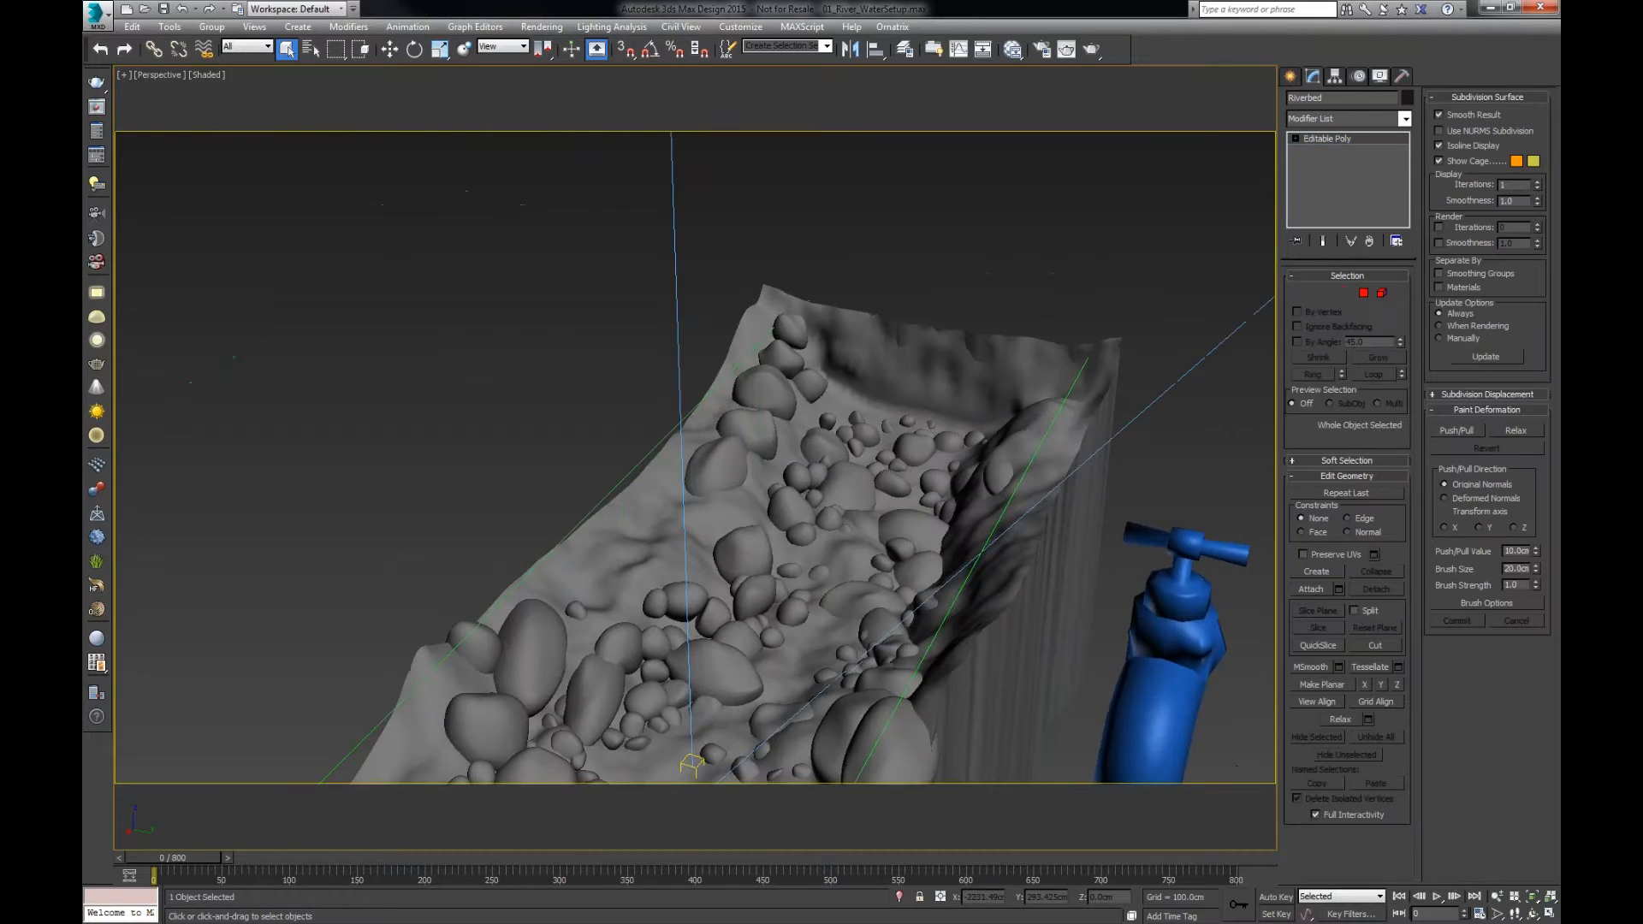
- Select the tap-shaped liquid source and review its Riverbed emitter node, discharge and polygon ID, keeping the non-solid mode on Inject
click(1062, 441)
alt+middle_drag(1096, 481, 1076, 479)
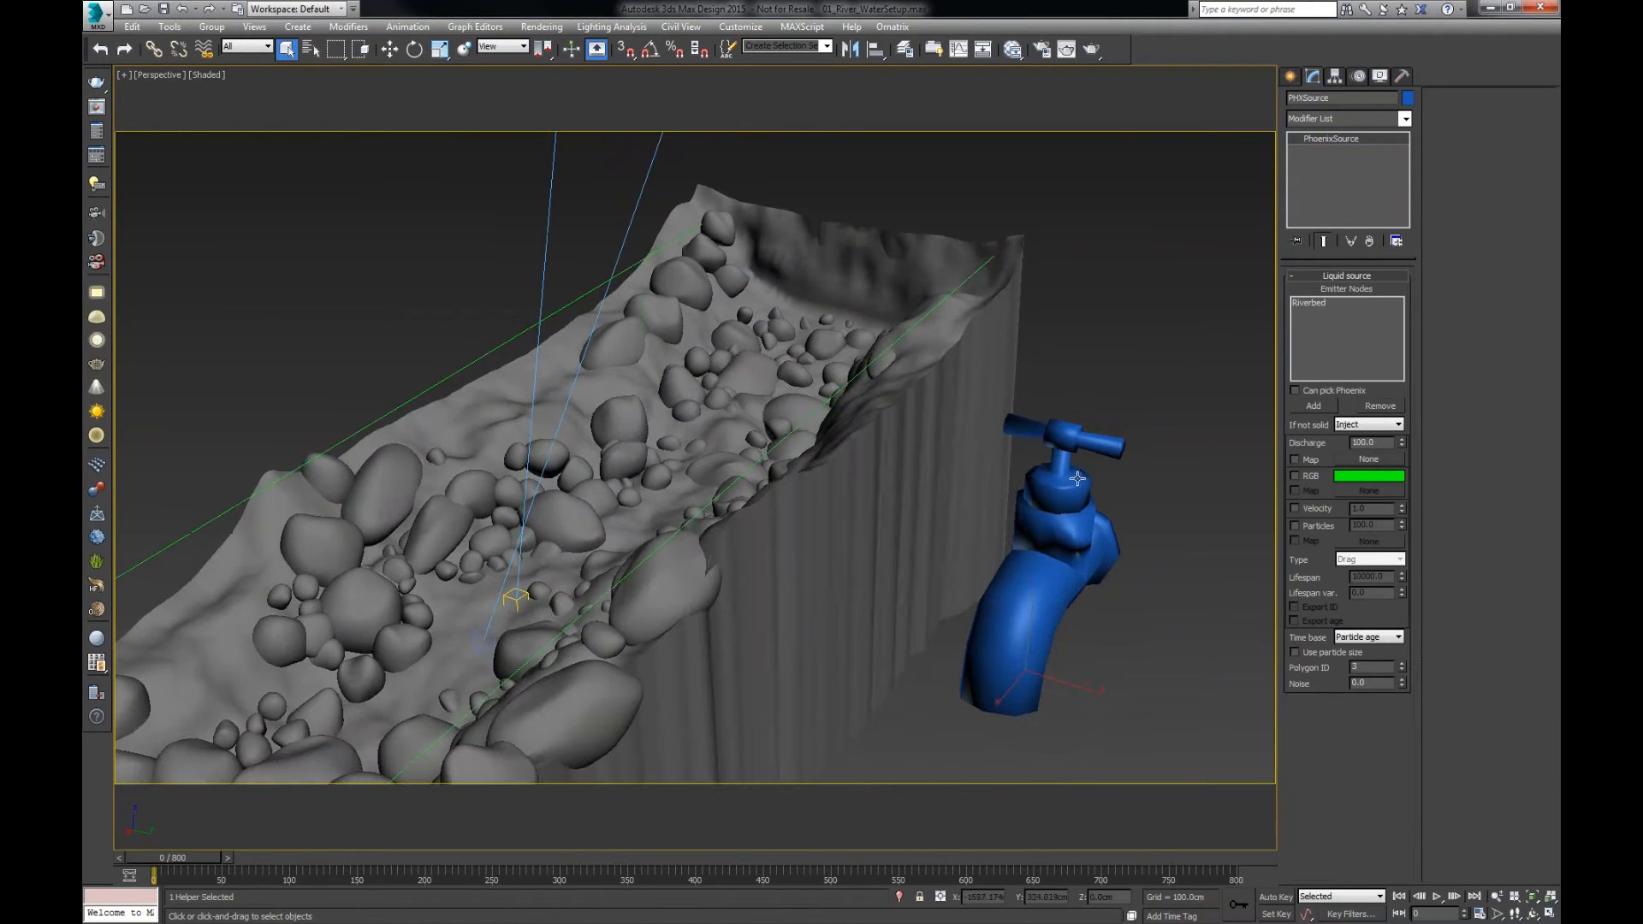
click(1313, 302)
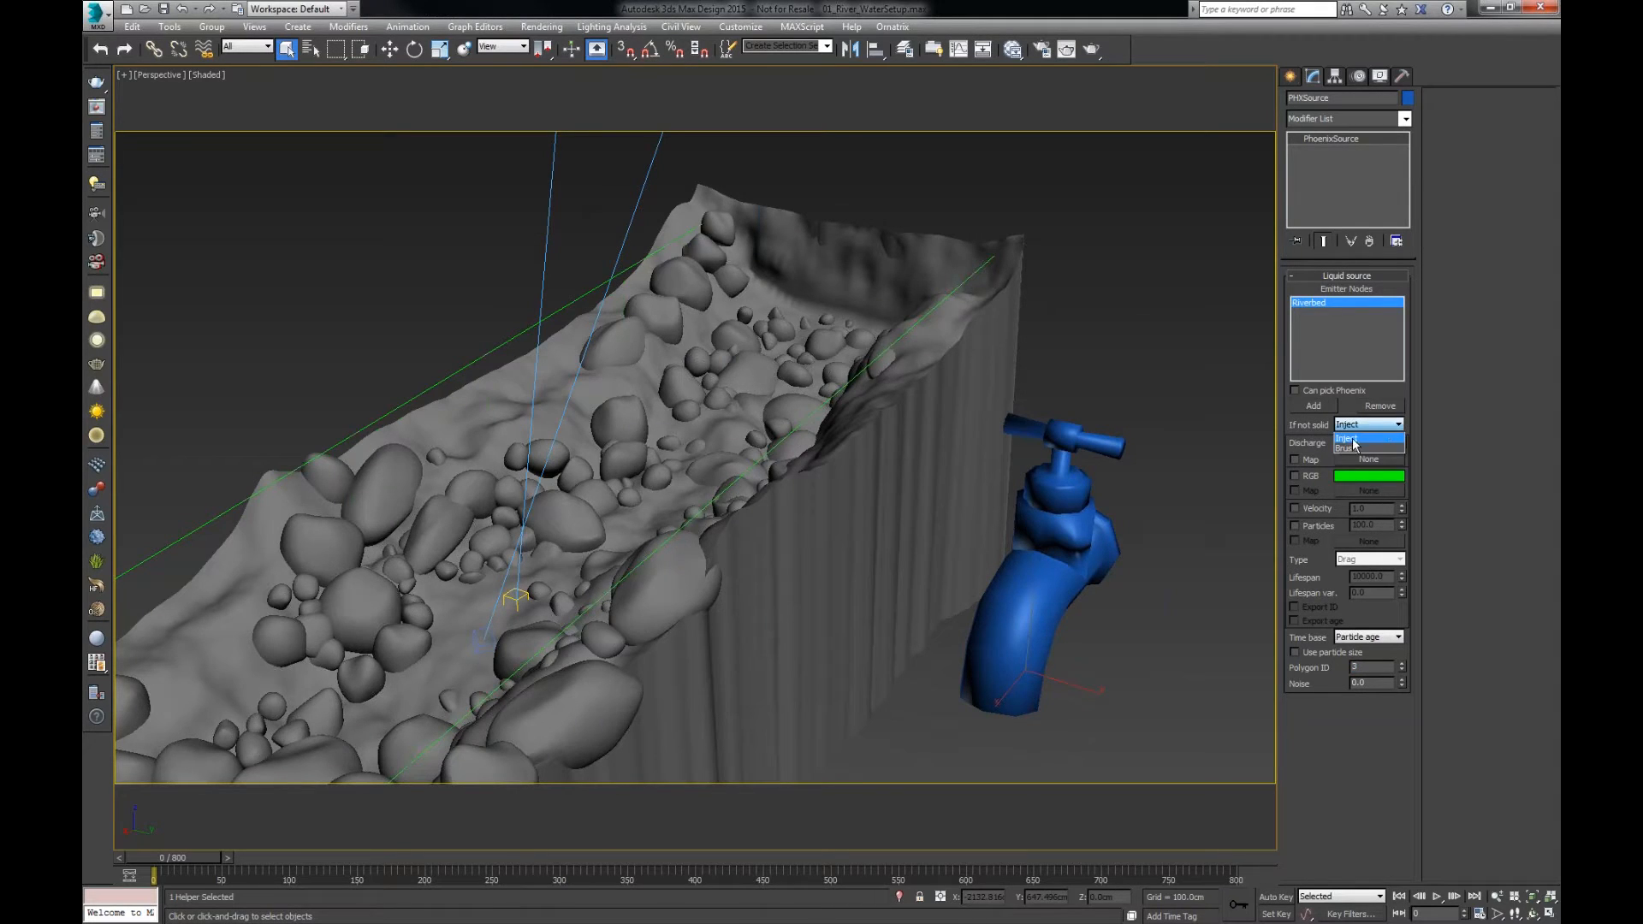
click(1354, 440)
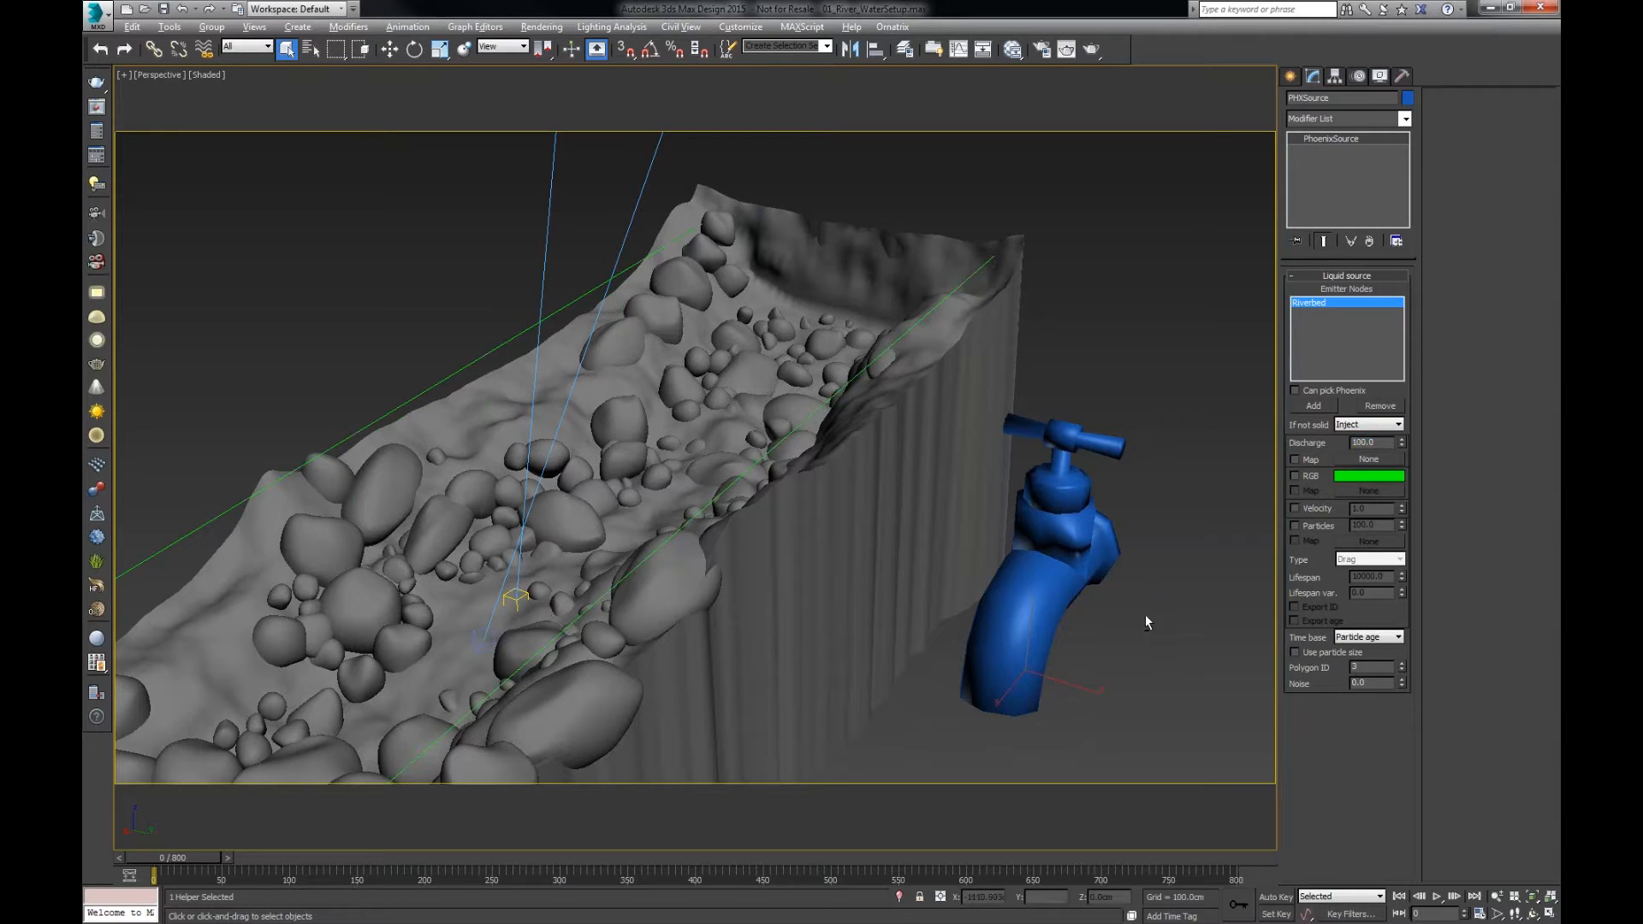
alt+middle_drag(1127, 624, 1107, 636)
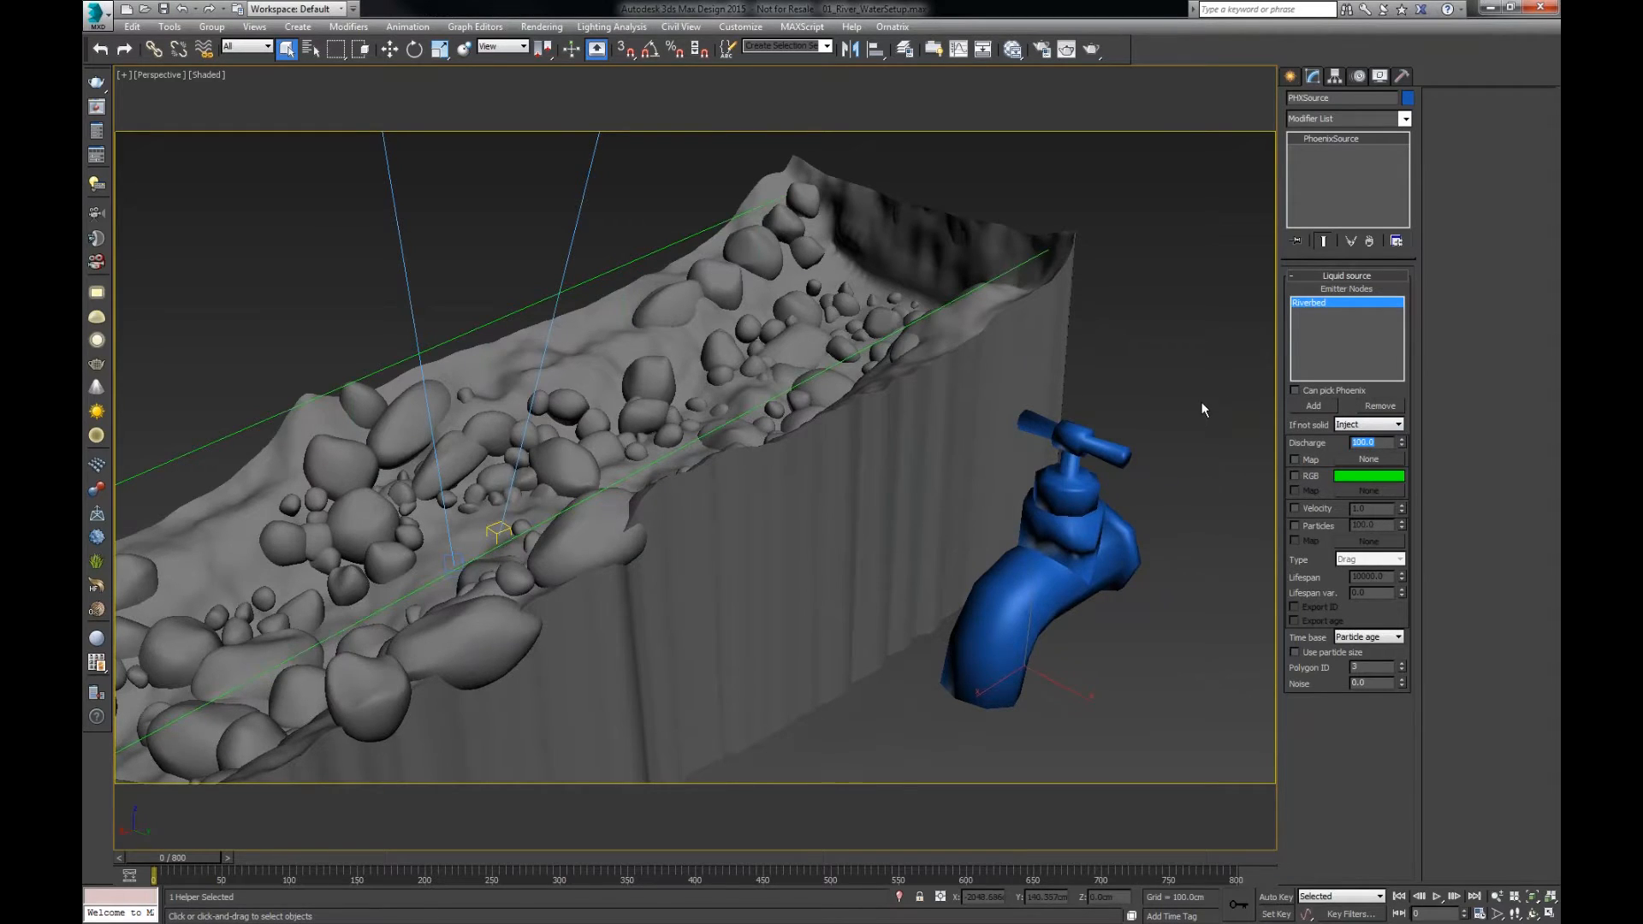
scroll(1176, 471, down, 5)
scroll(1179, 394, up, 6)
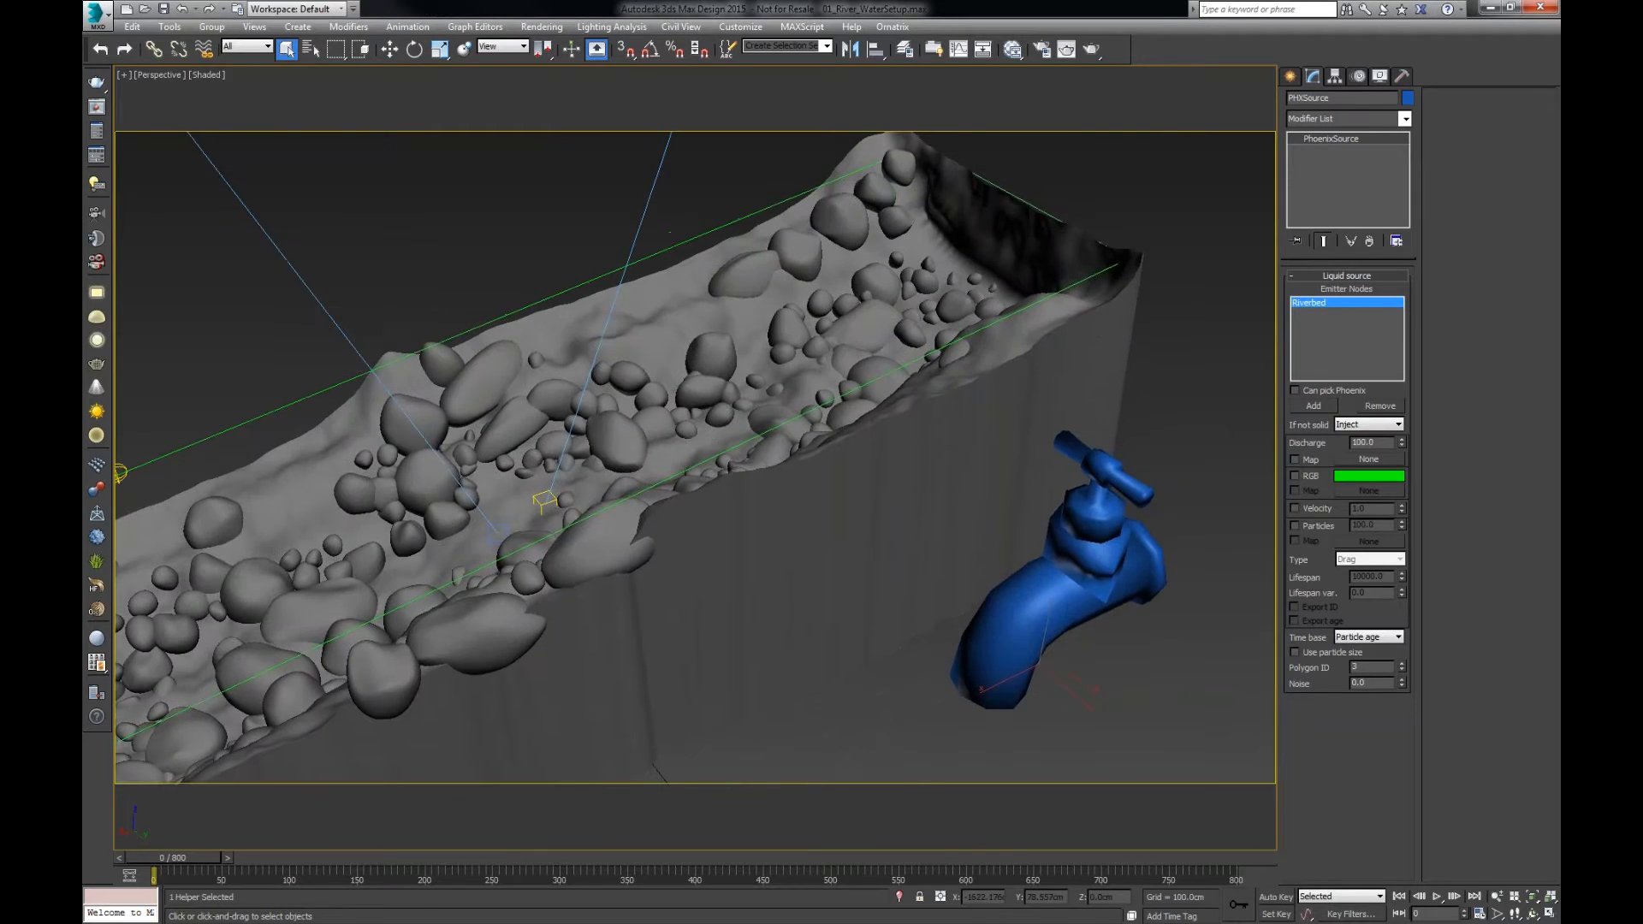
scroll(1180, 411, down, 4)
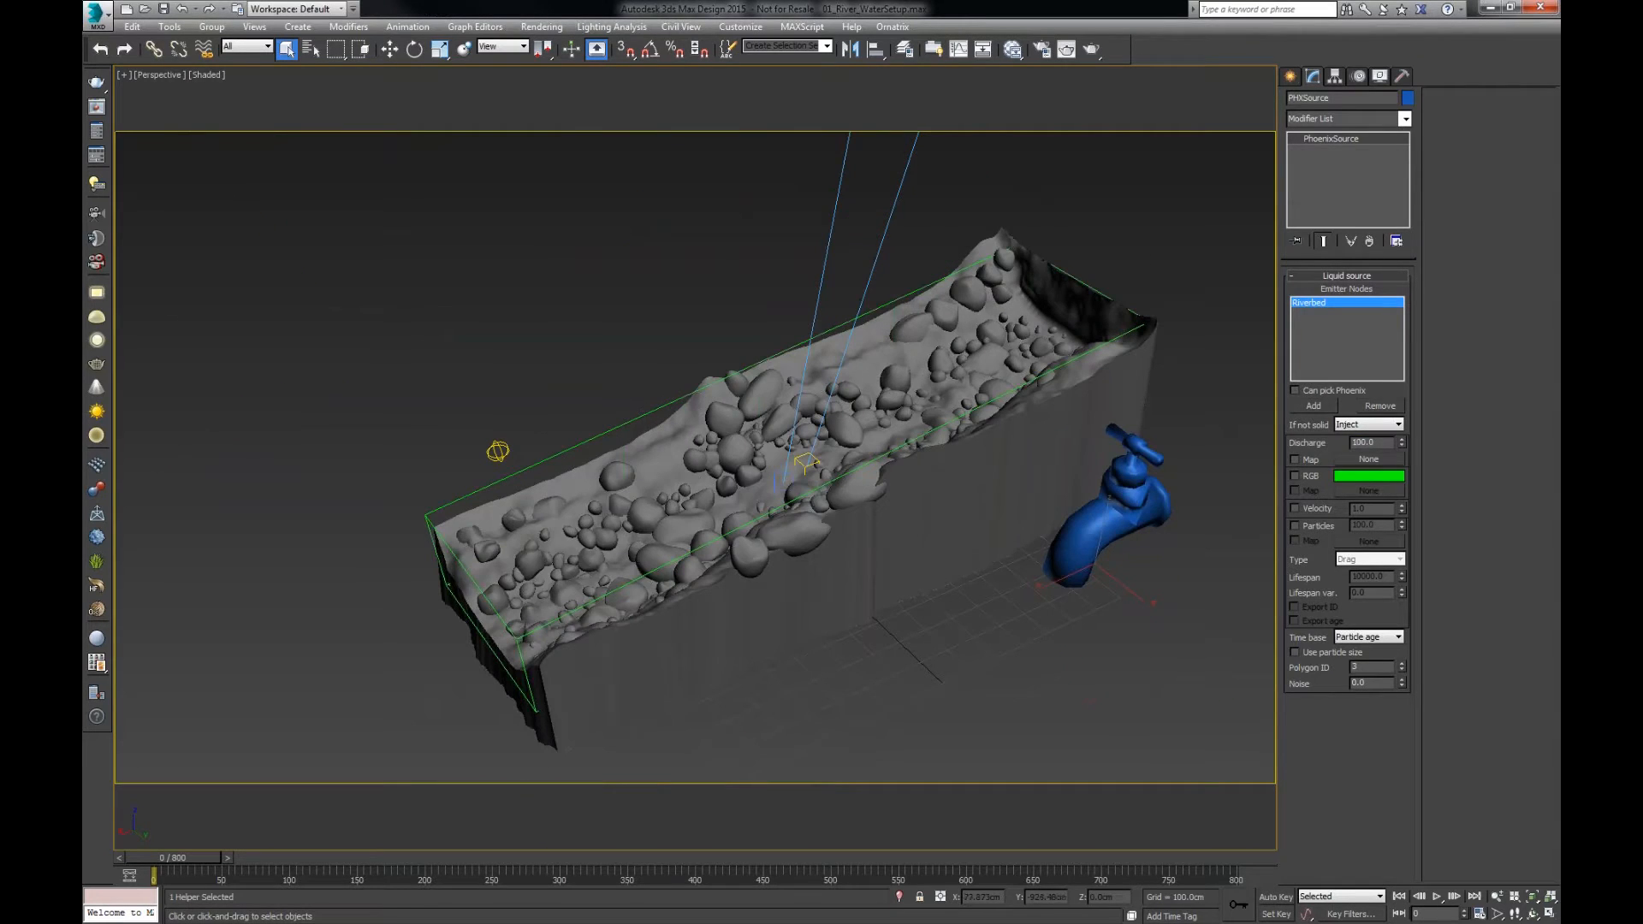
- Select the Phoenix simulator grid around the riverbed, run a test liquid simulation and stop it at about frame 43
click(638, 419)
alt+middle_drag(948, 469, 980, 452)
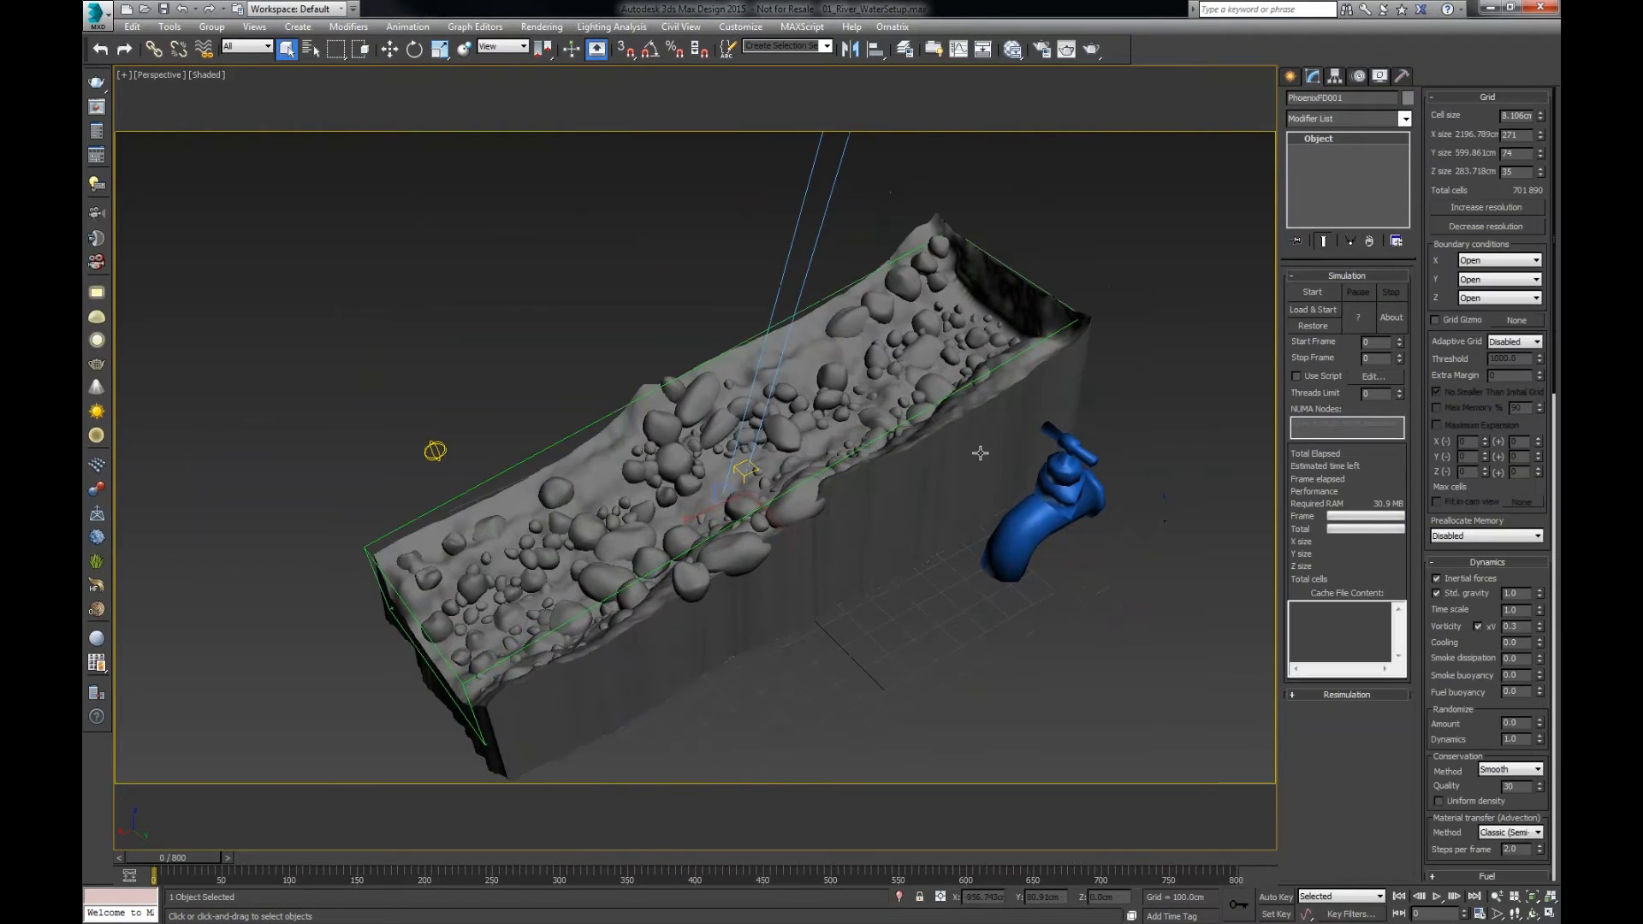
click(1307, 292)
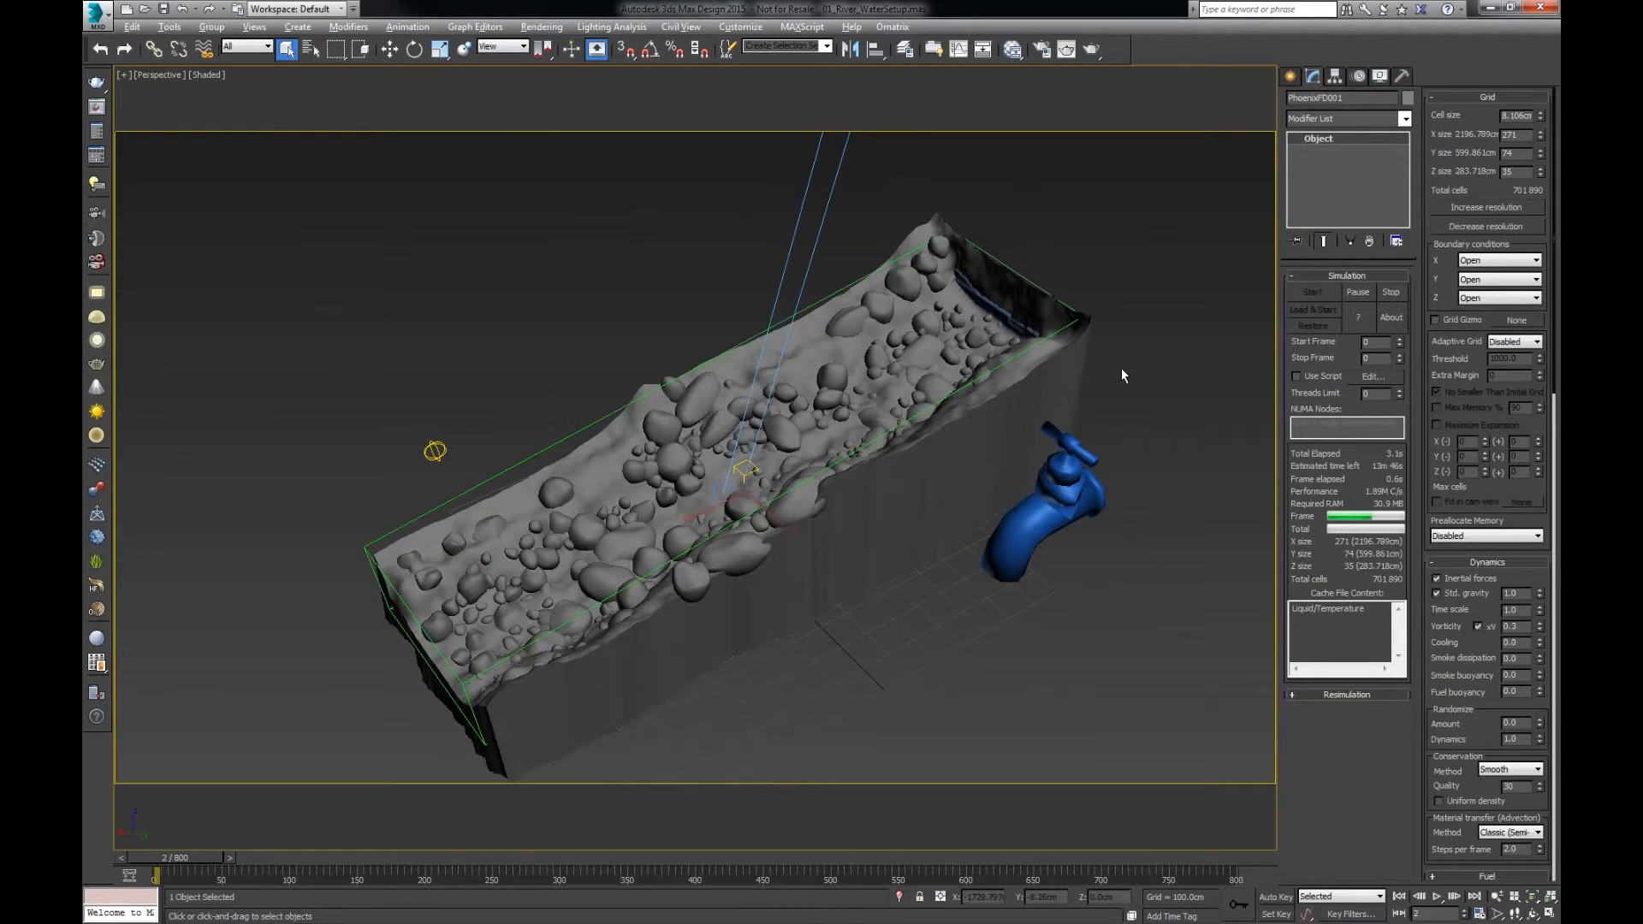
alt+middle_drag(977, 296, 1006, 308)
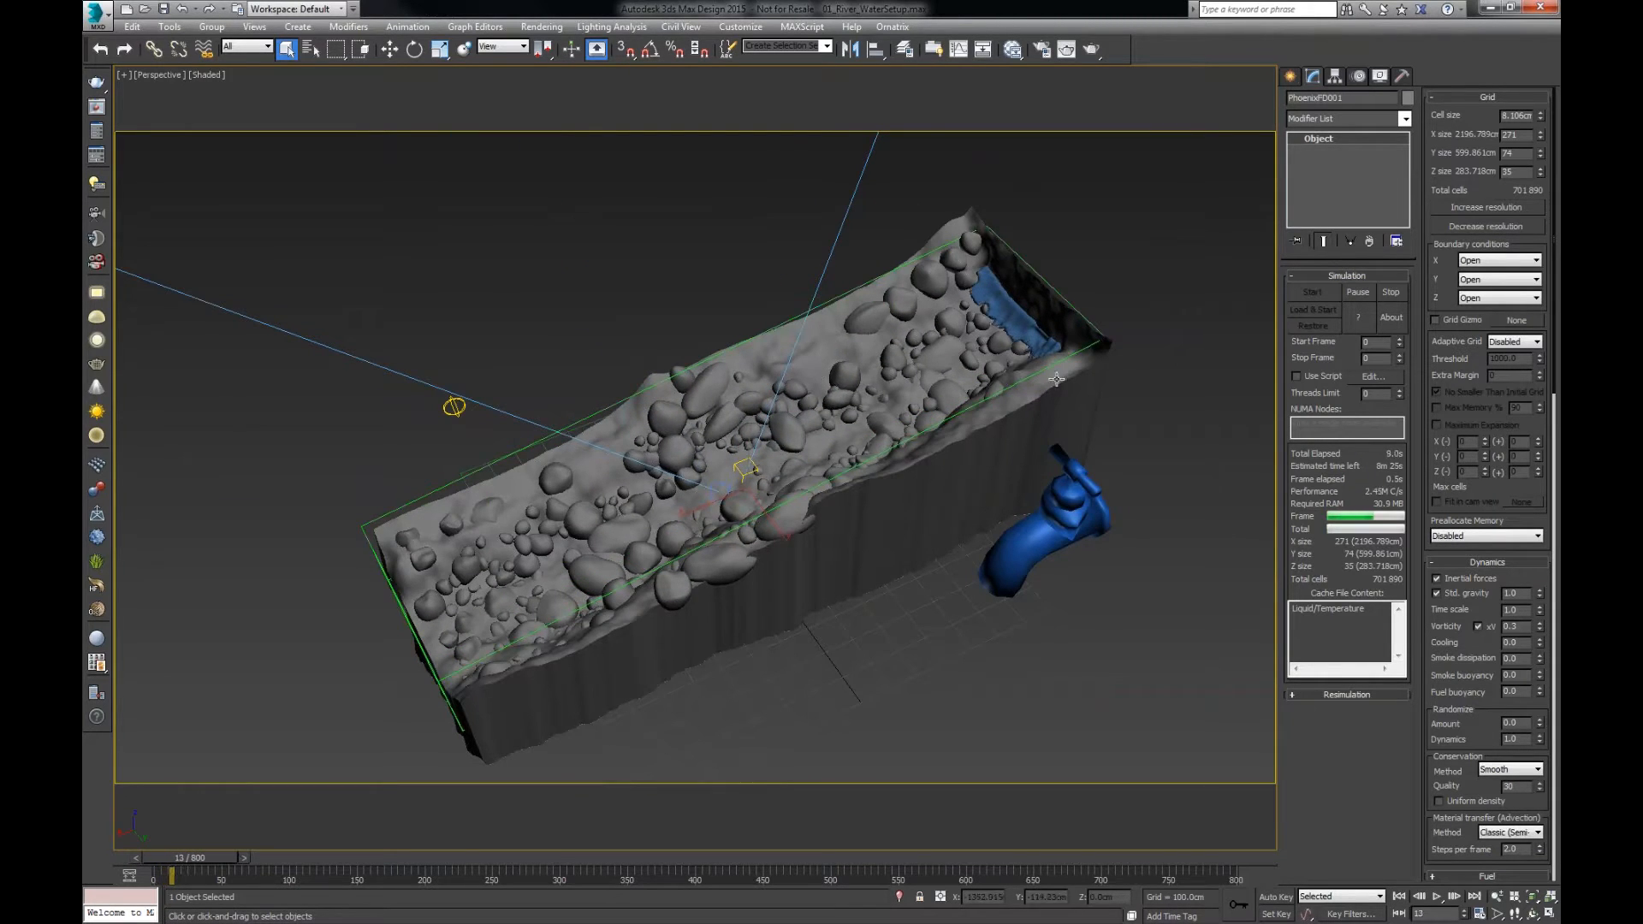
alt+middle_drag(1058, 380, 1067, 377)
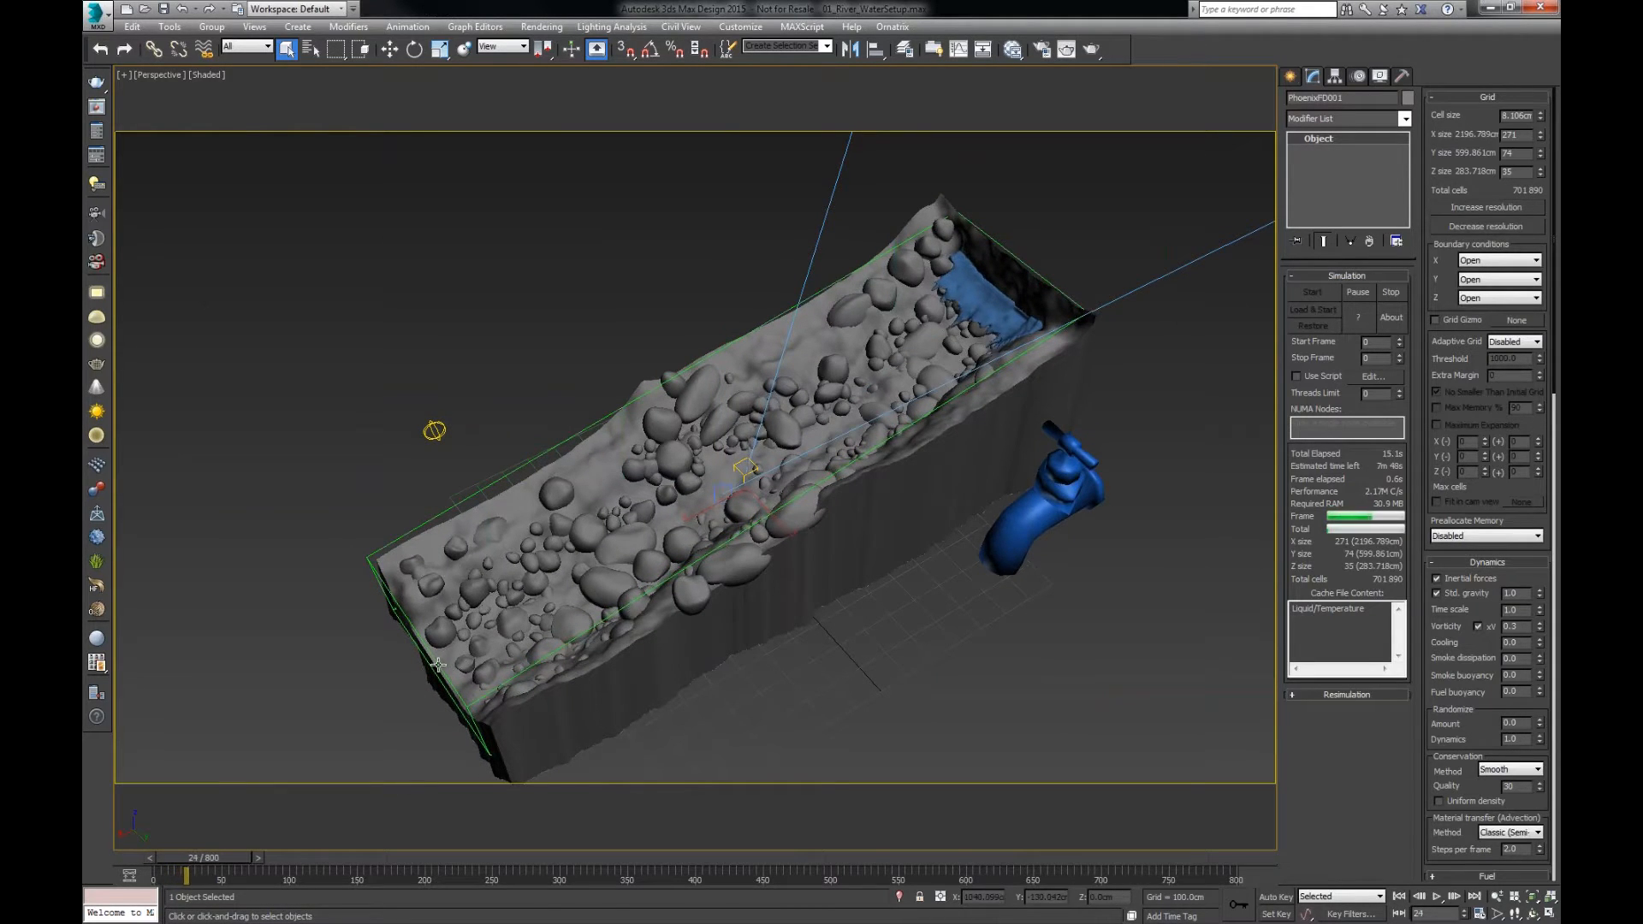
alt+middle_drag(788, 479, 689, 613)
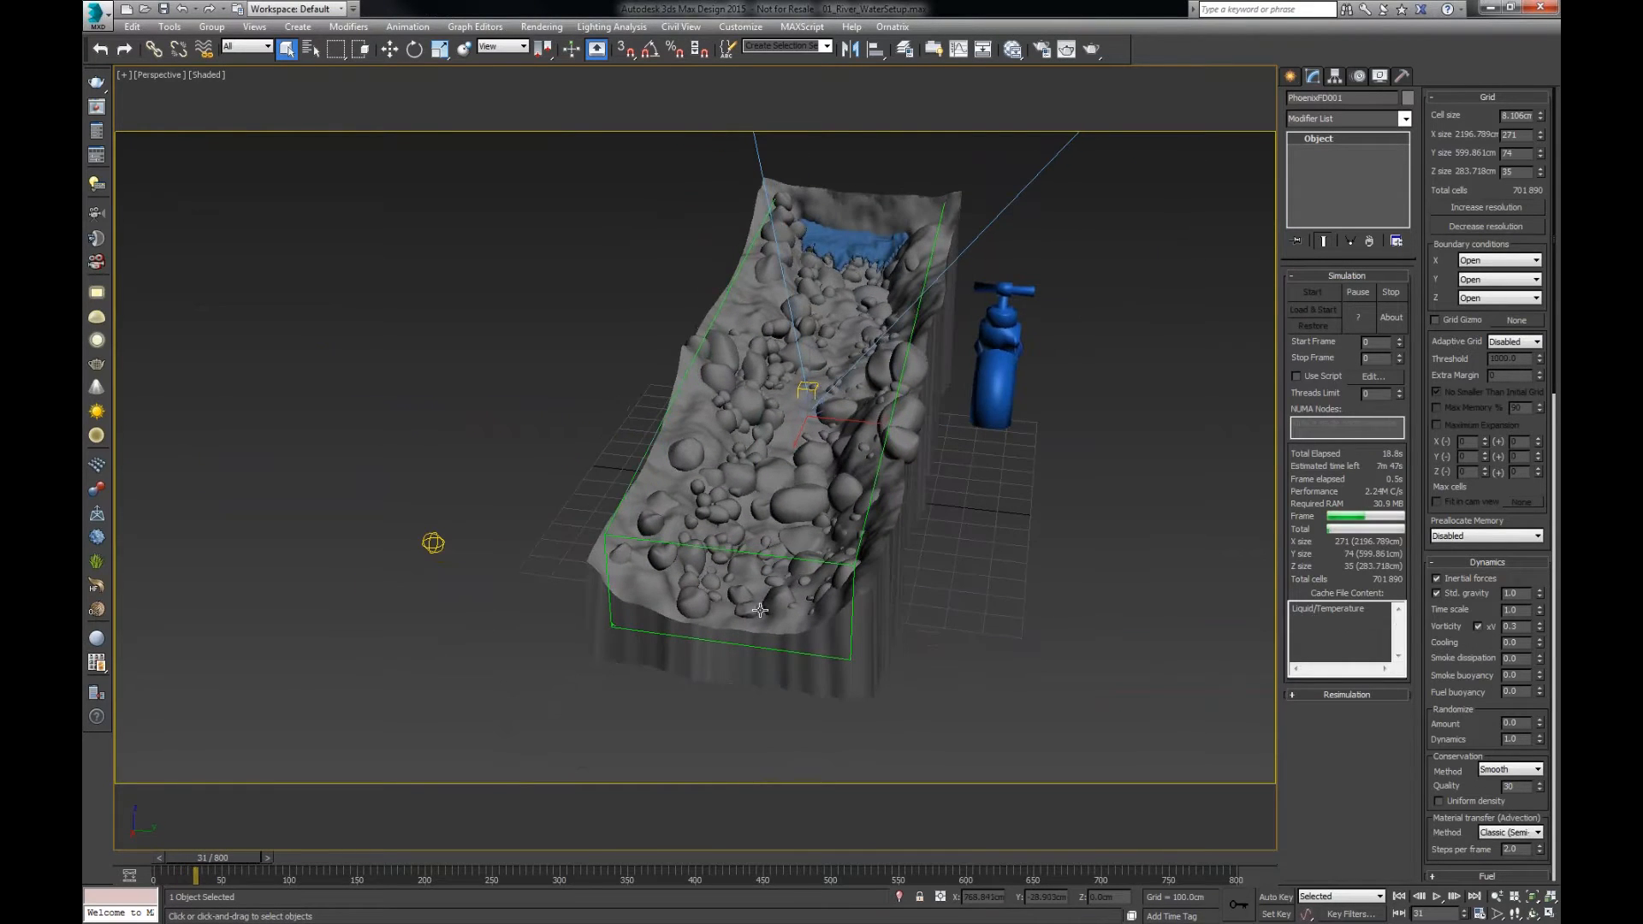
alt+middle_drag(795, 620, 843, 601)
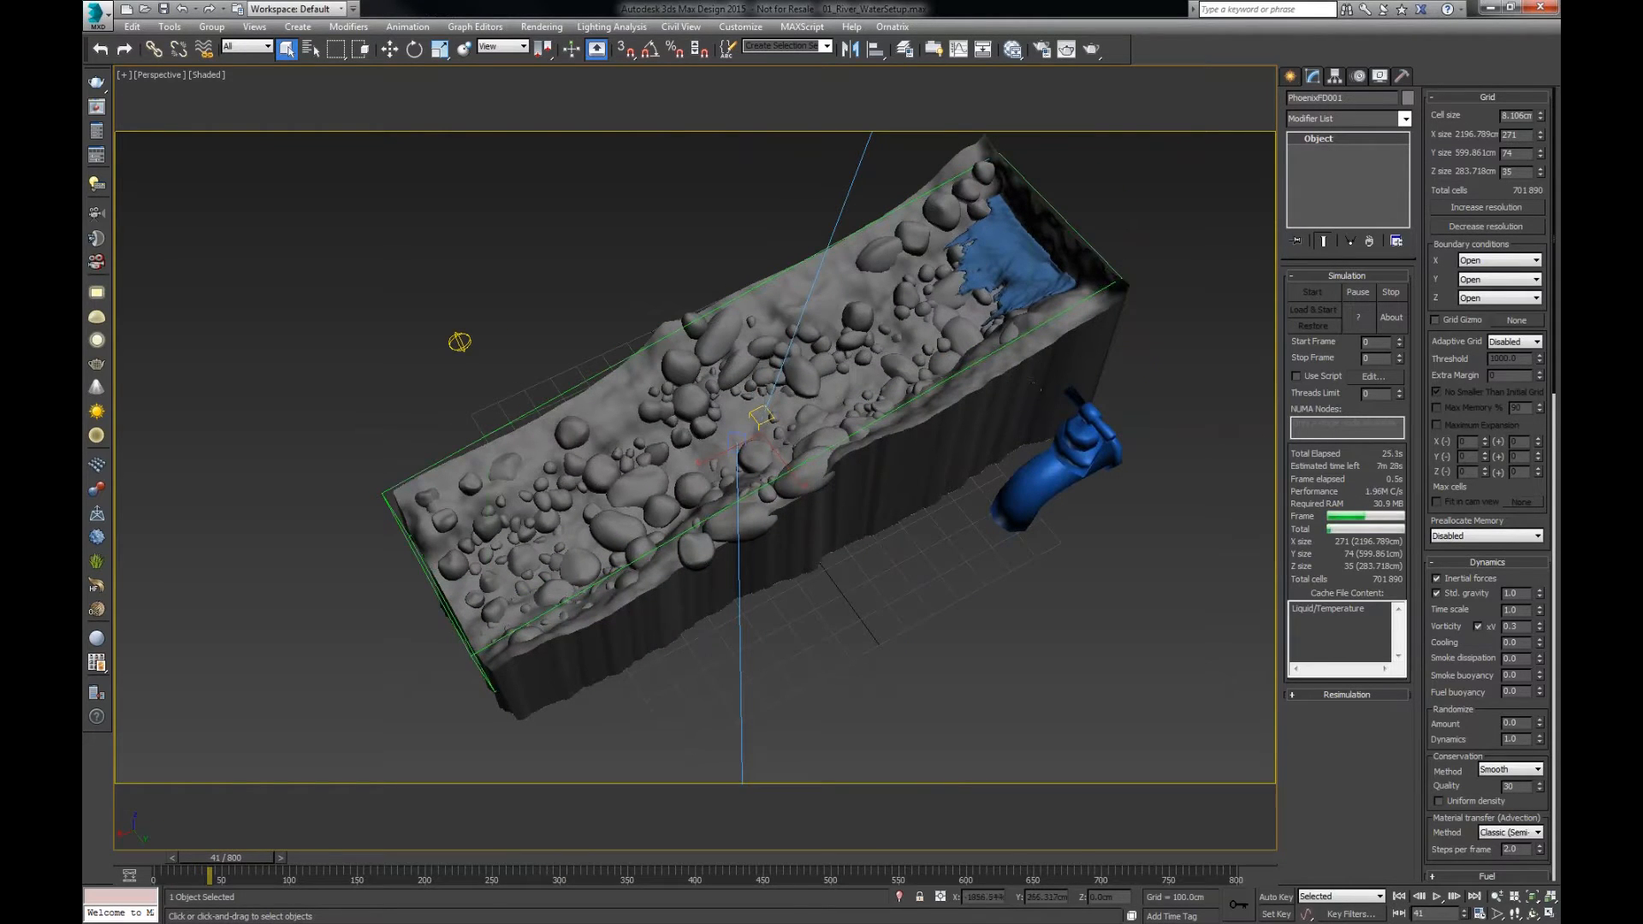
click(1361, 292)
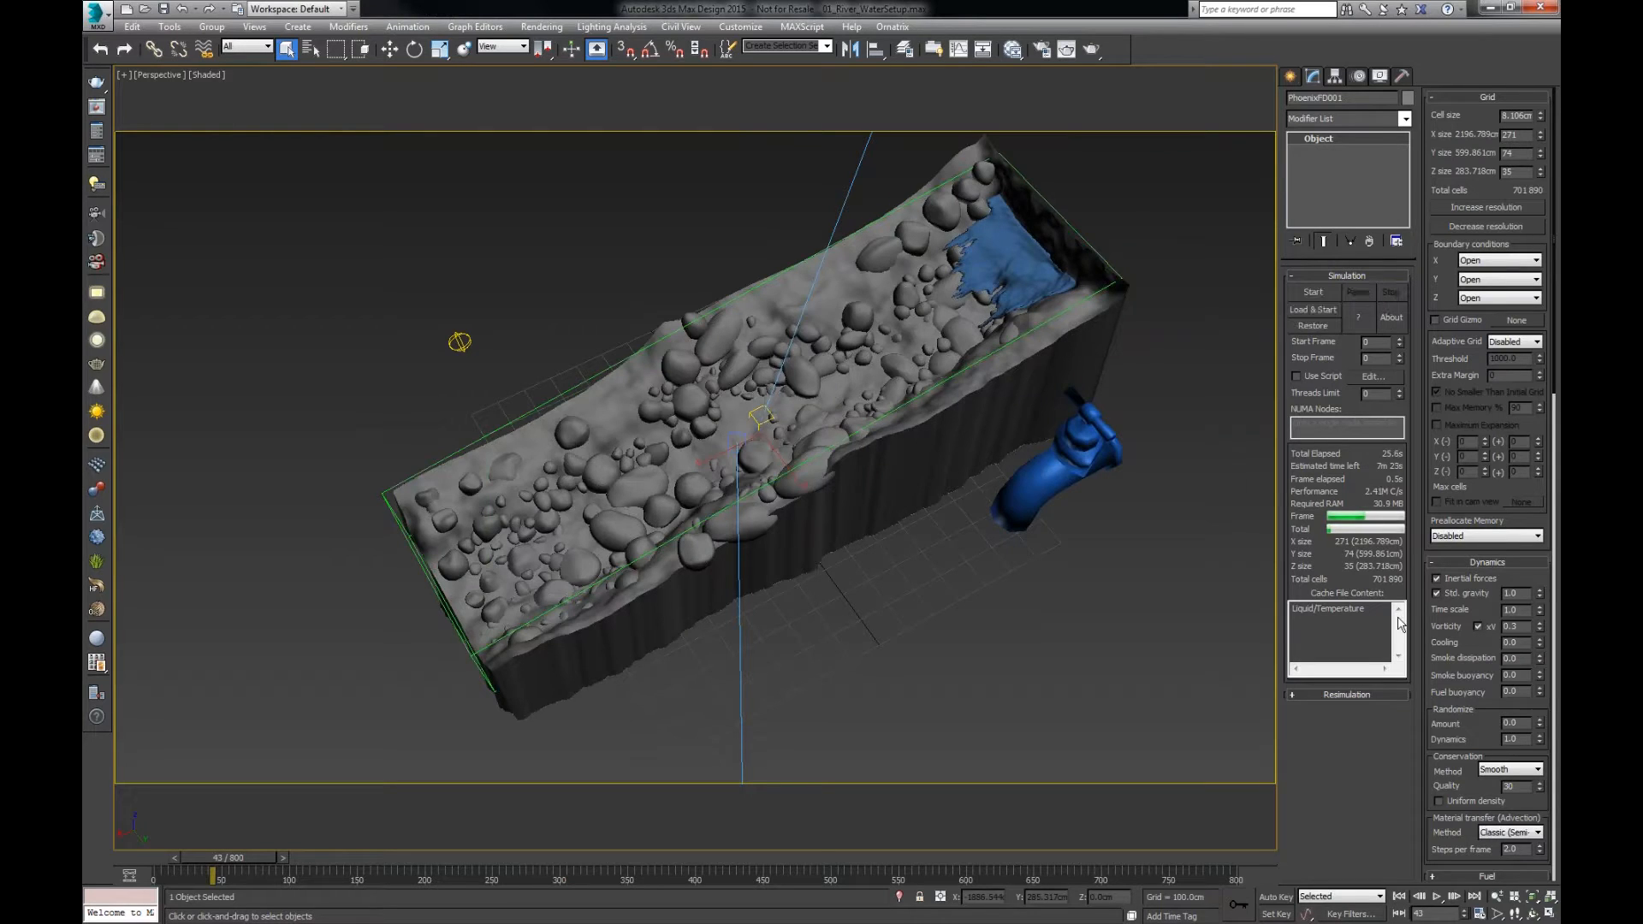
- Collapse the Grid, Dynamics and Fuel settings and enable Initial fill up for the simulator's liquid
click(1471, 96)
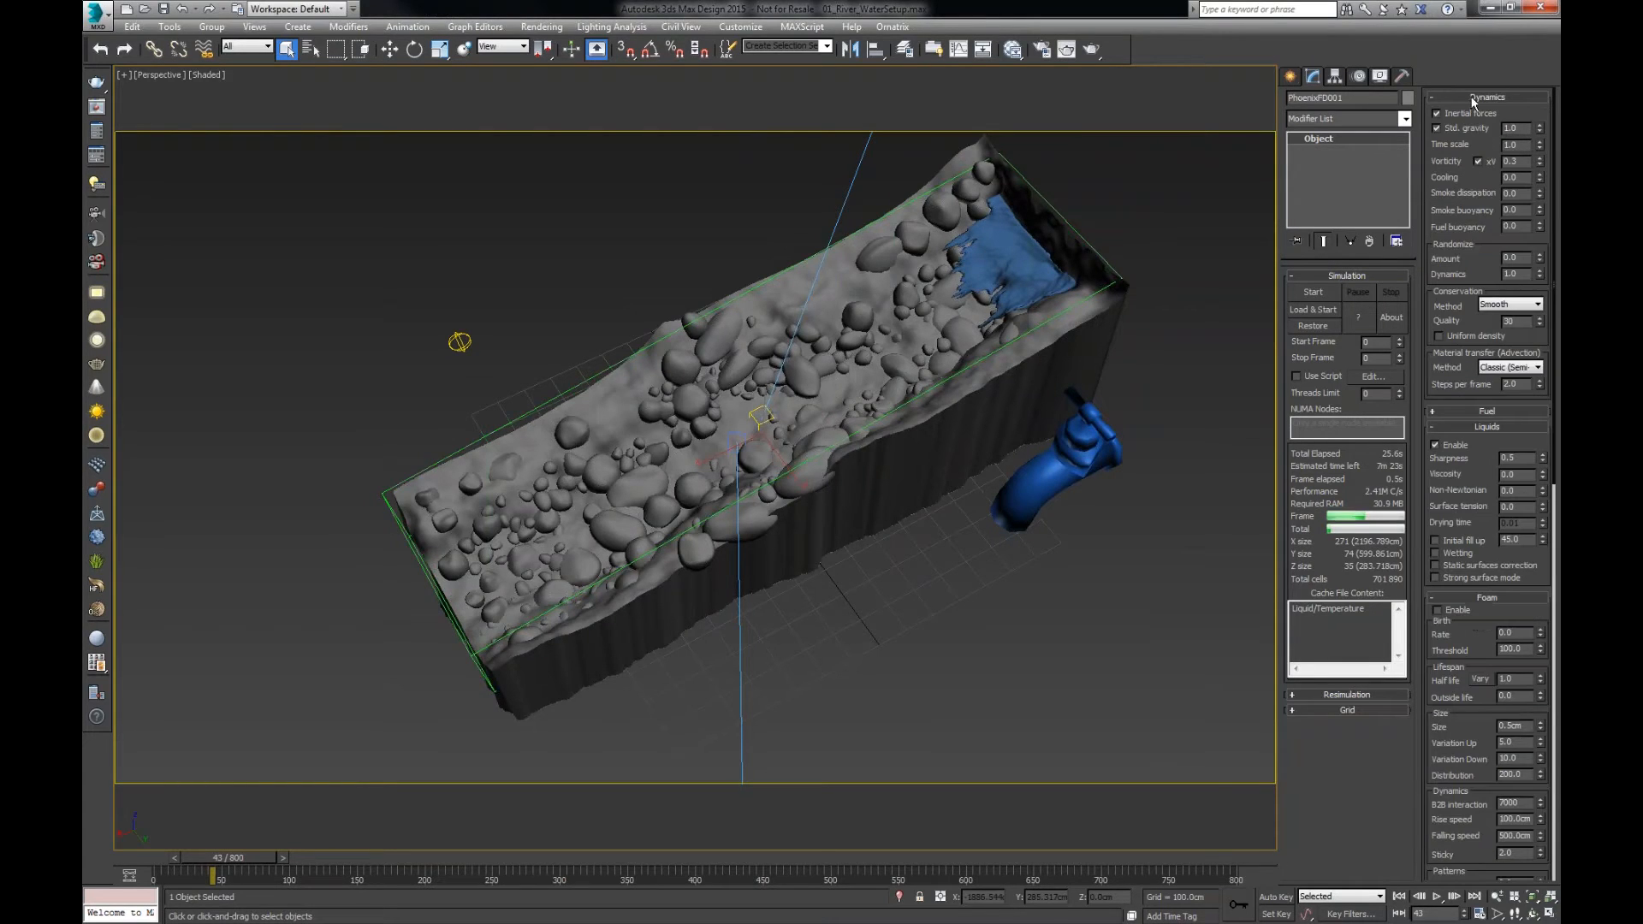
click(1471, 96)
click(1470, 96)
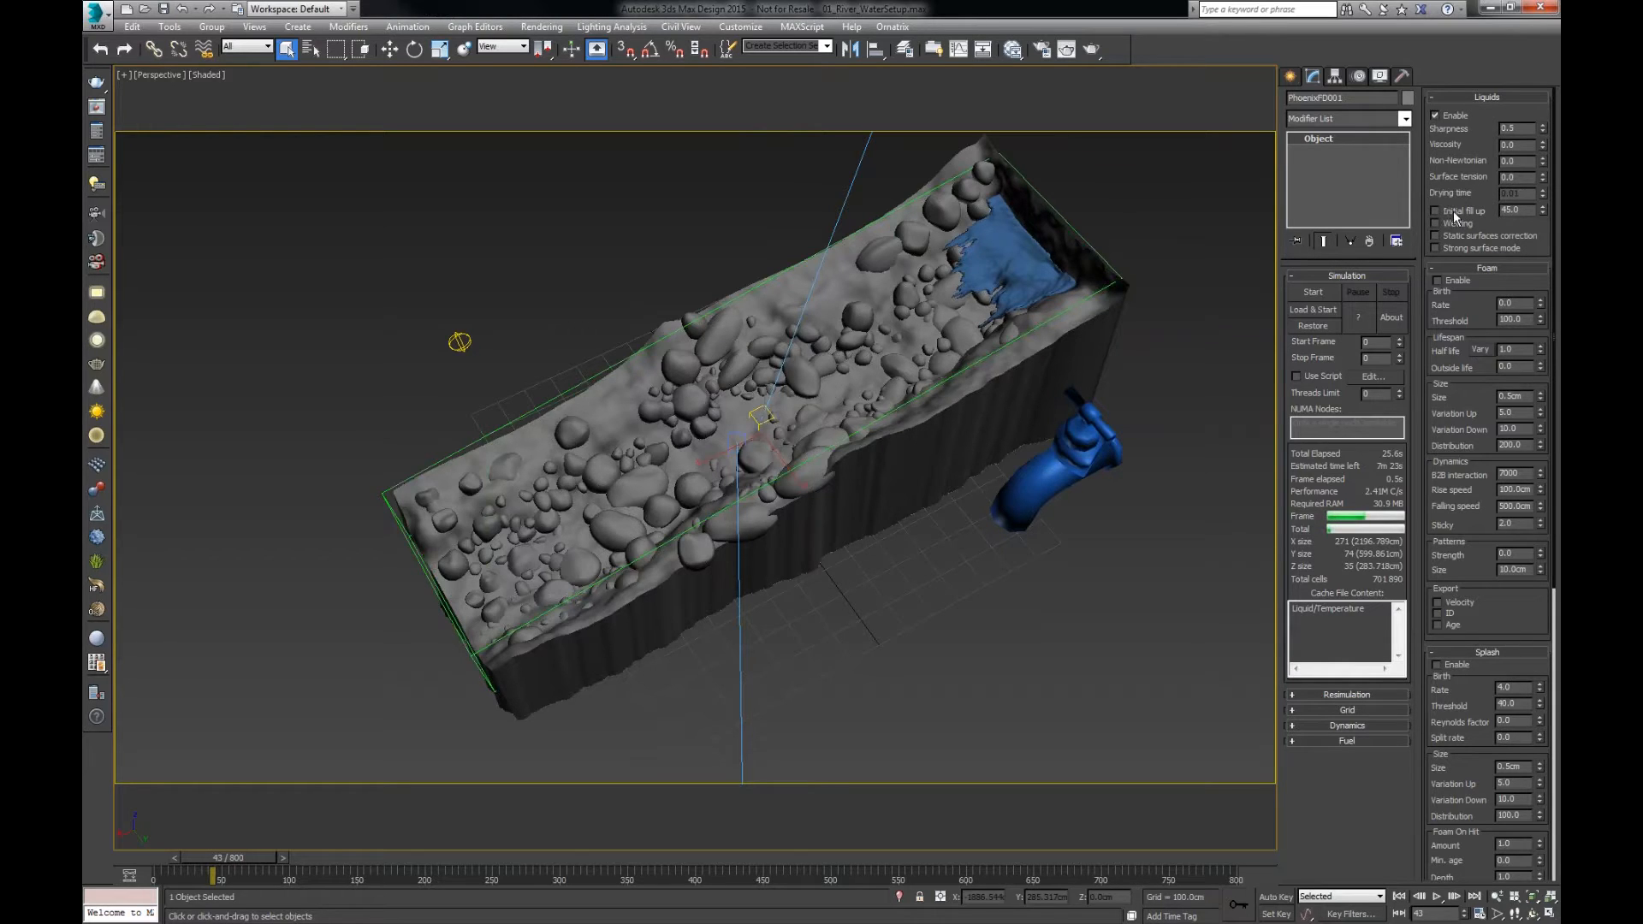
alt+middle_drag(856, 428, 1010, 420)
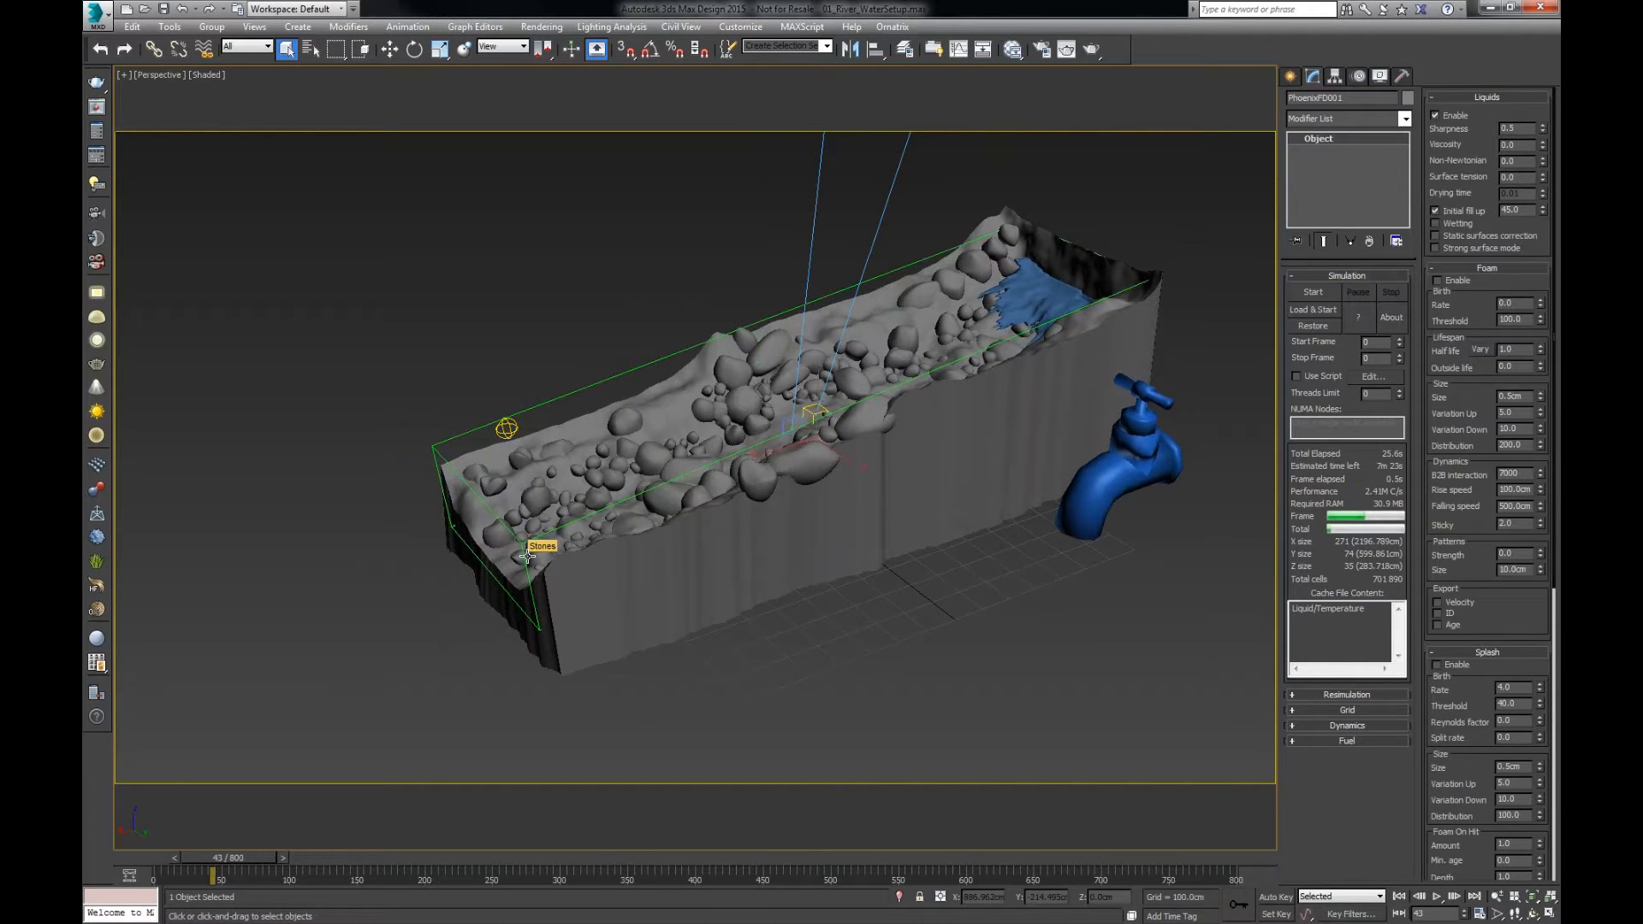
alt+middle_drag(1143, 343, 1136, 385)
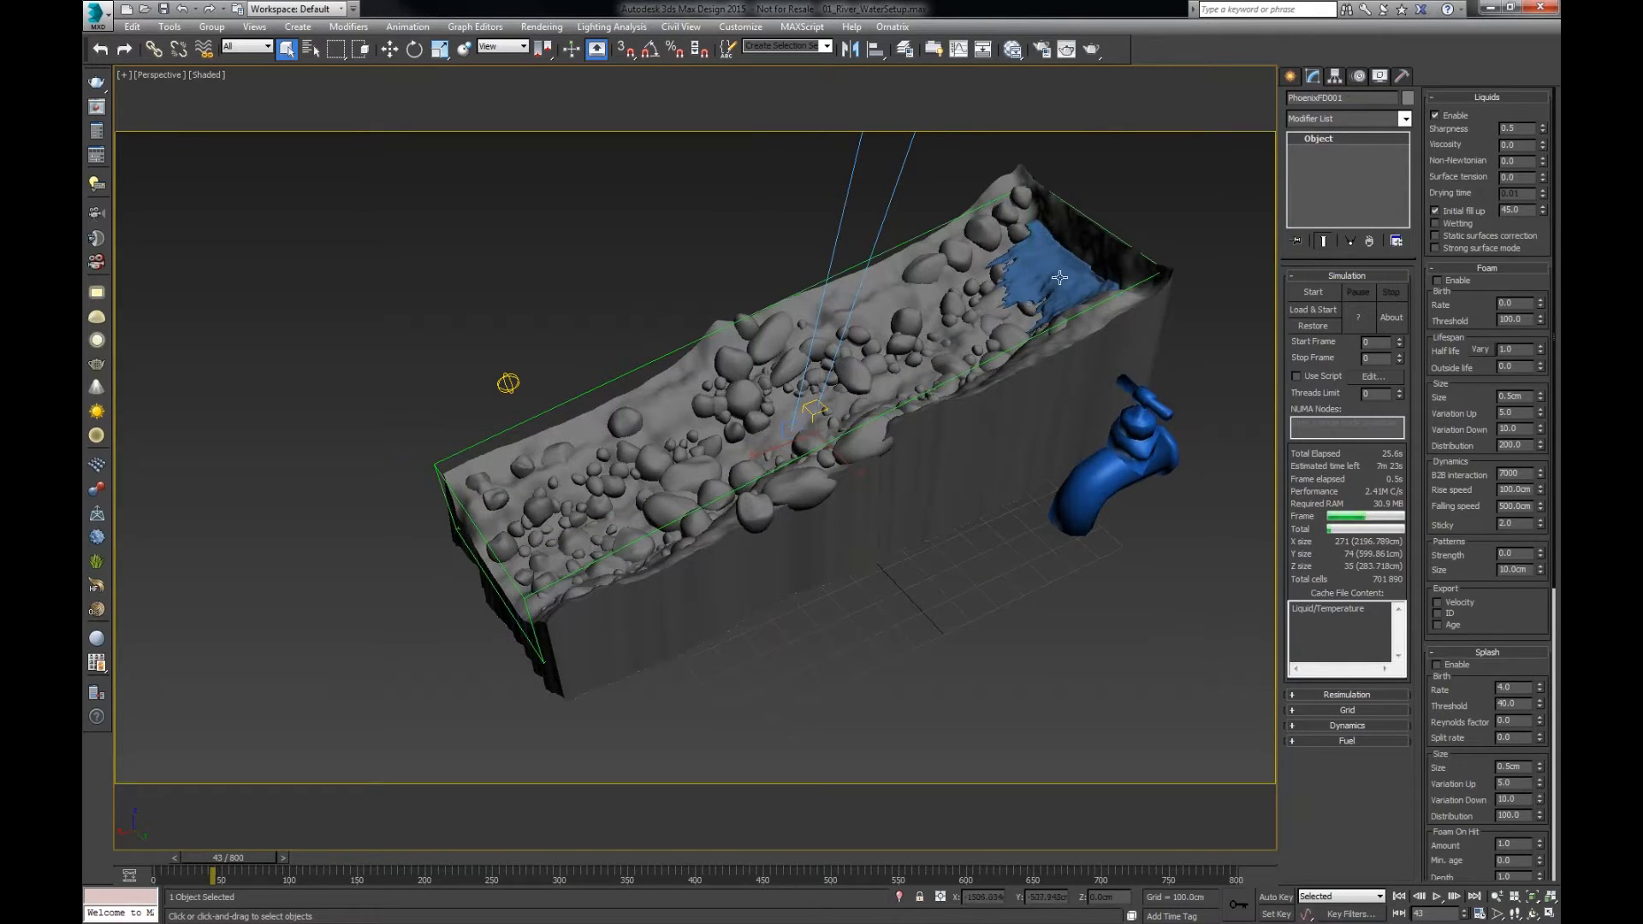
- Restart the liquid simulation with the initial fill and watch the water flow along the riverbed
click(1314, 294)
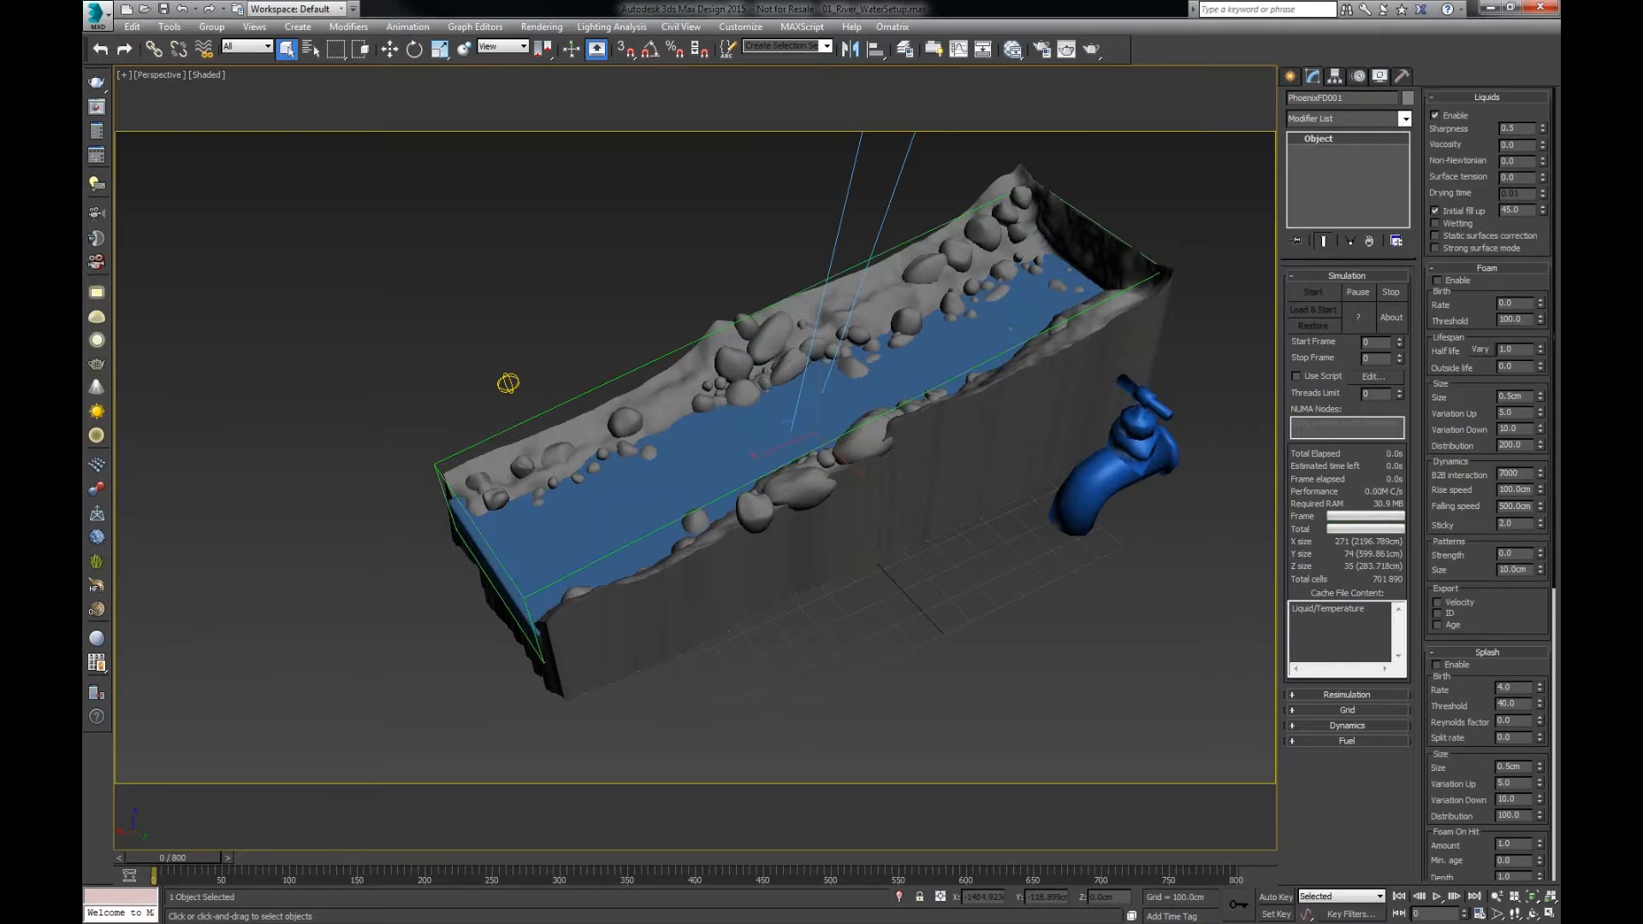
alt+middle_drag(1105, 344, 1051, 226)
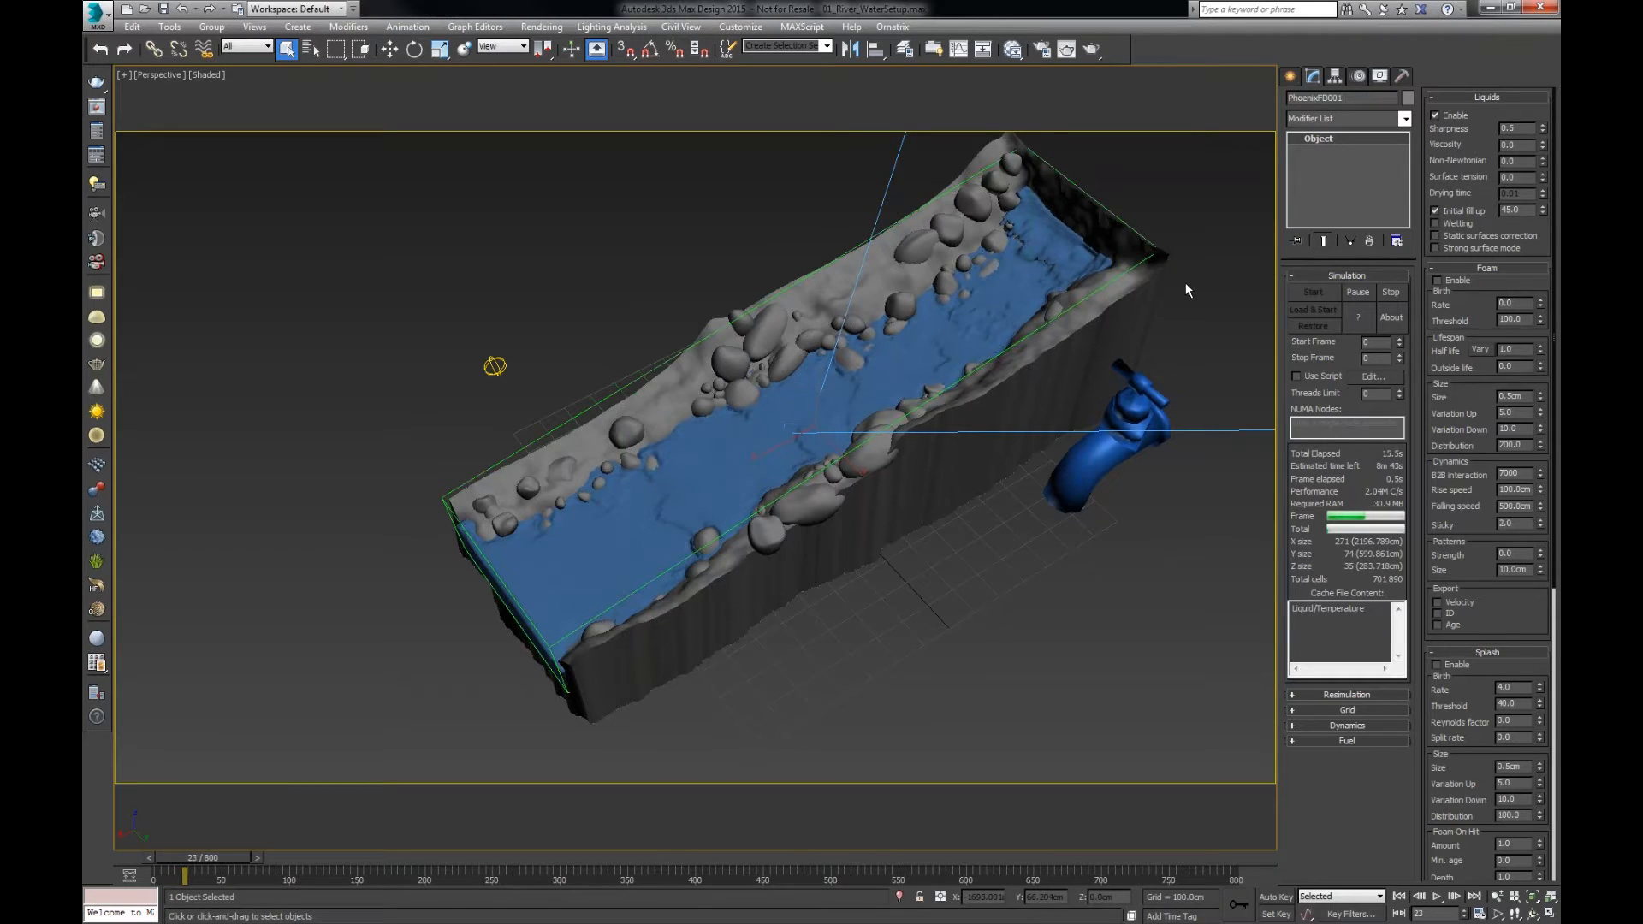
alt+middle_drag(1147, 342, 1122, 362)
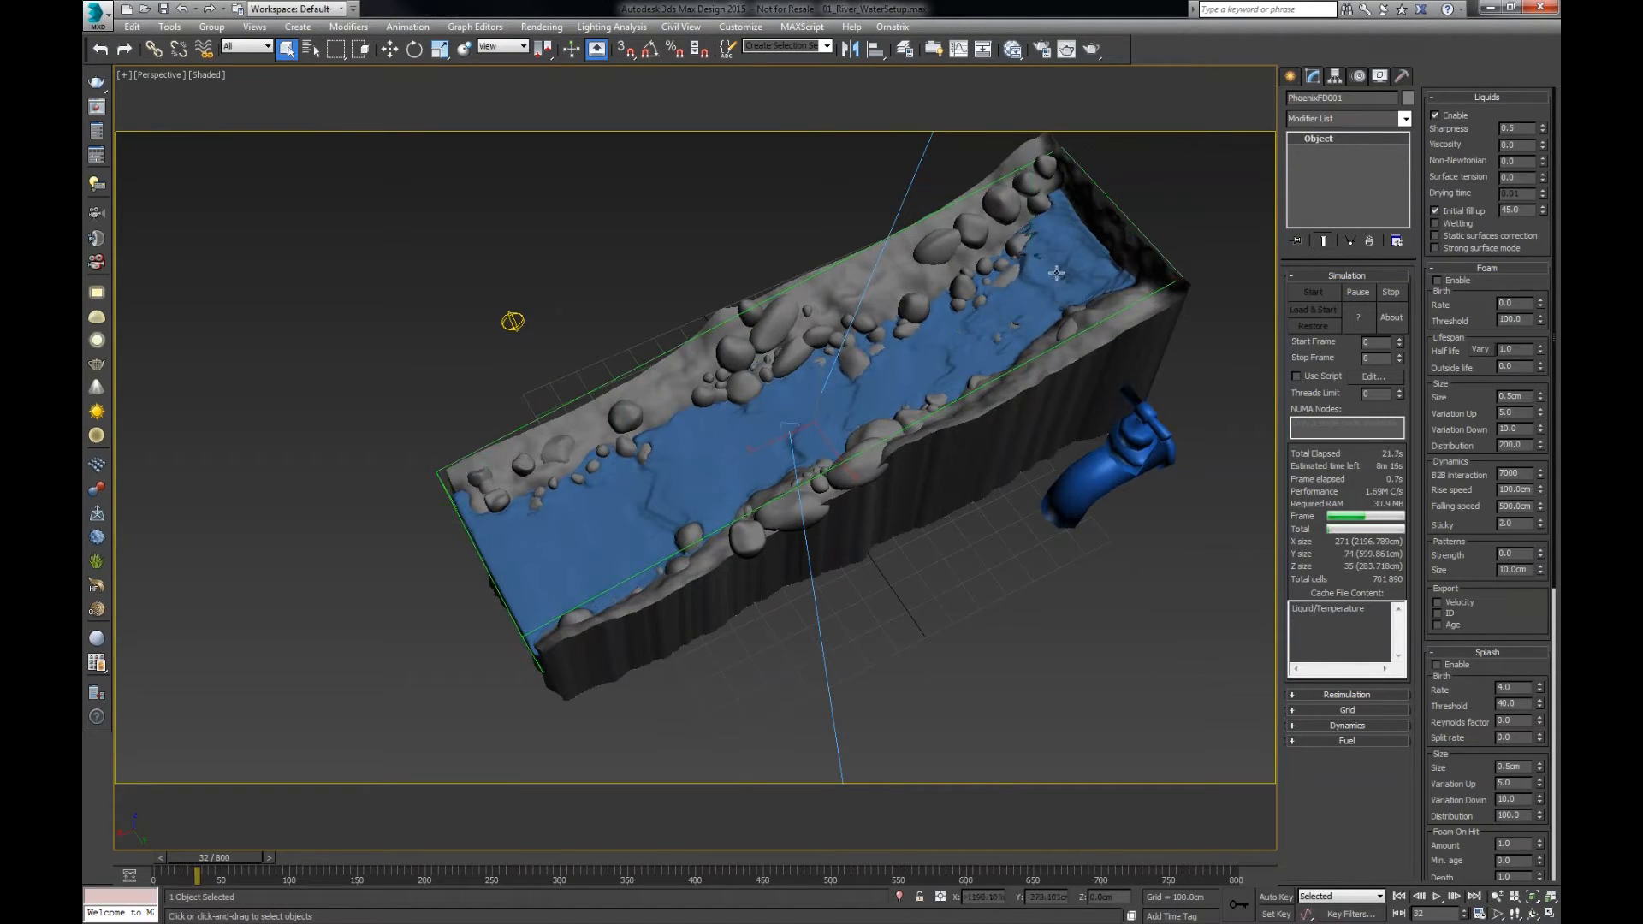
alt+middle_drag(1089, 377, 1045, 422)
scroll(1019, 431, down, 3)
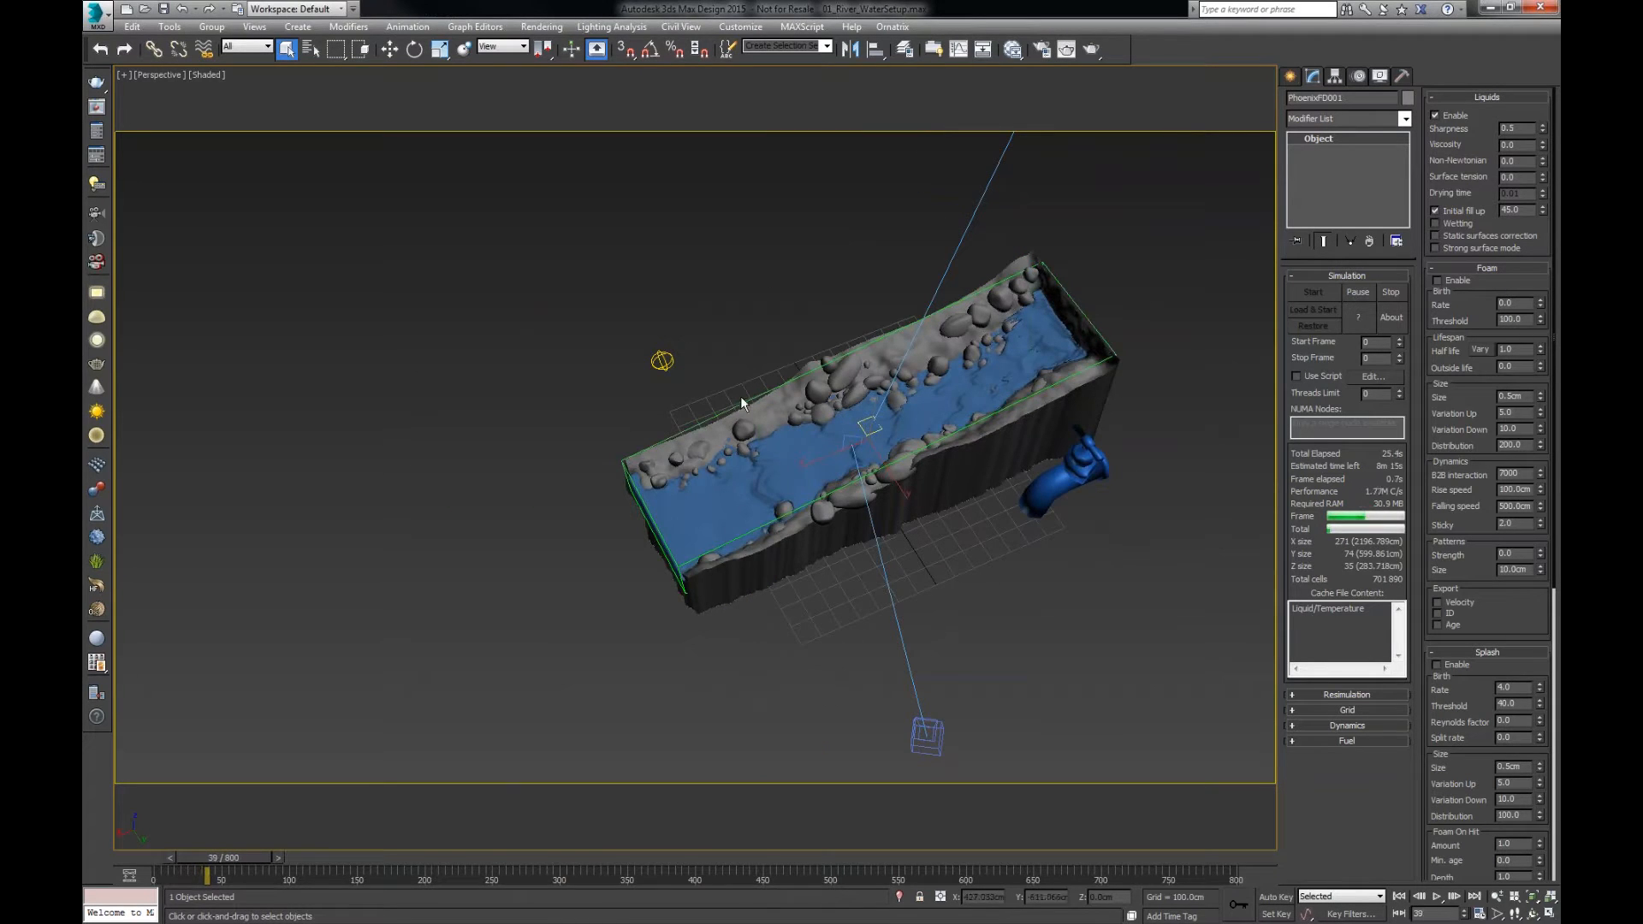
- Clear the selection to view the flowing water, reselect the simulator grid and stop the simulation at about frame 48
click(485, 481)
alt+middle_drag(486, 481, 507, 510)
scroll(1043, 402, up, 3)
alt+middle_drag(1043, 402, 1043, 389)
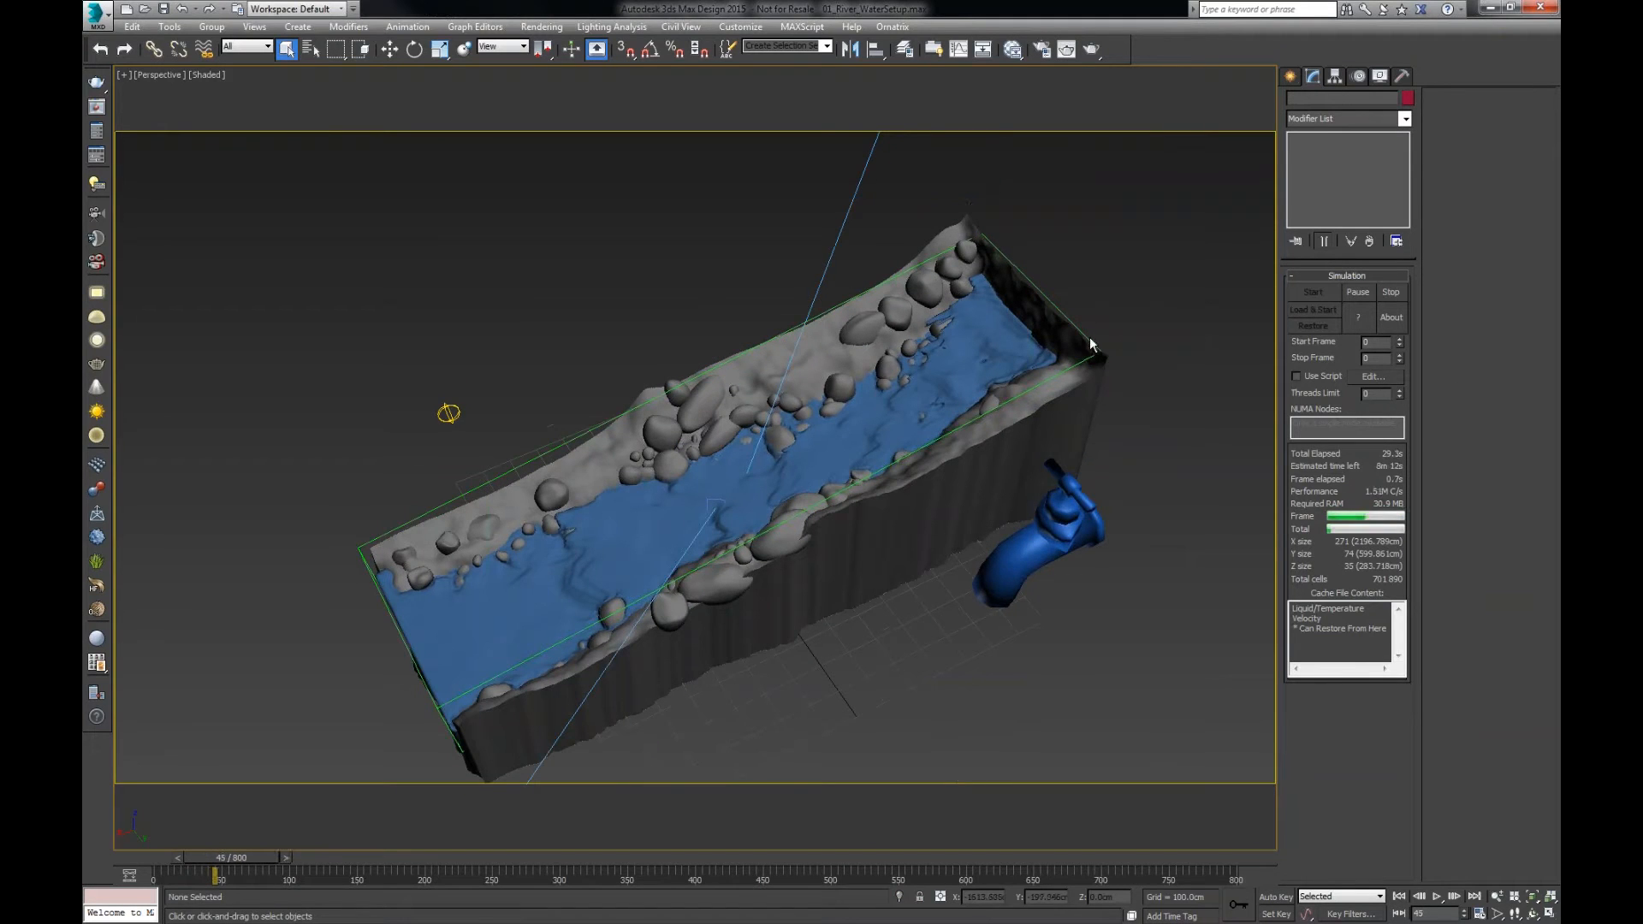
click(1046, 382)
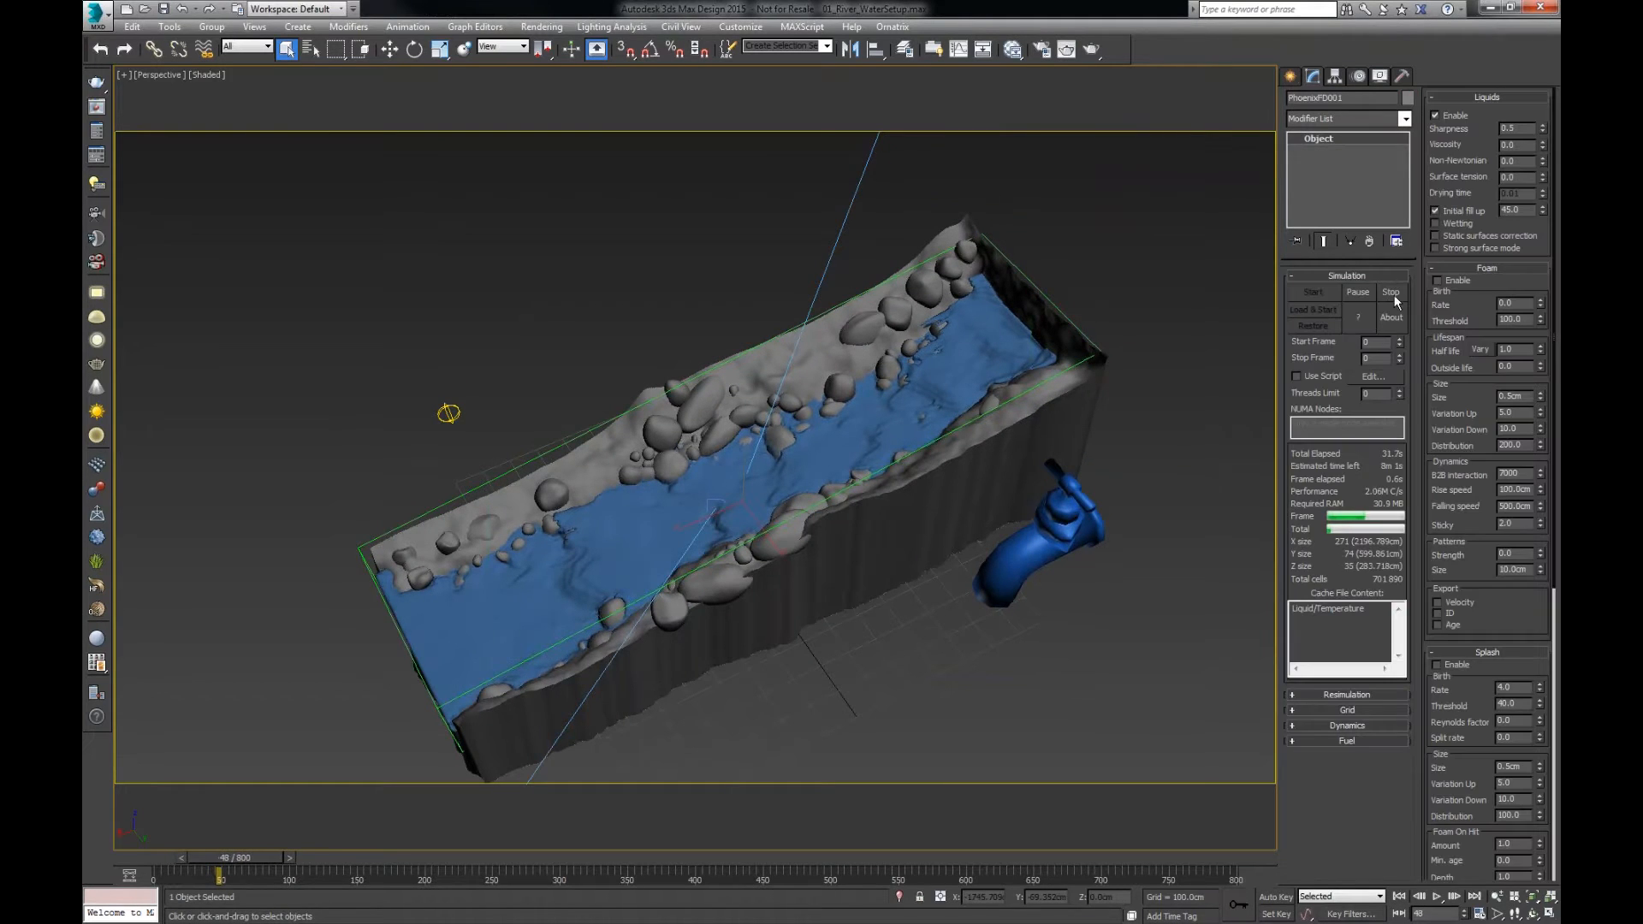
alt+middle_drag(1154, 434, 1134, 453)
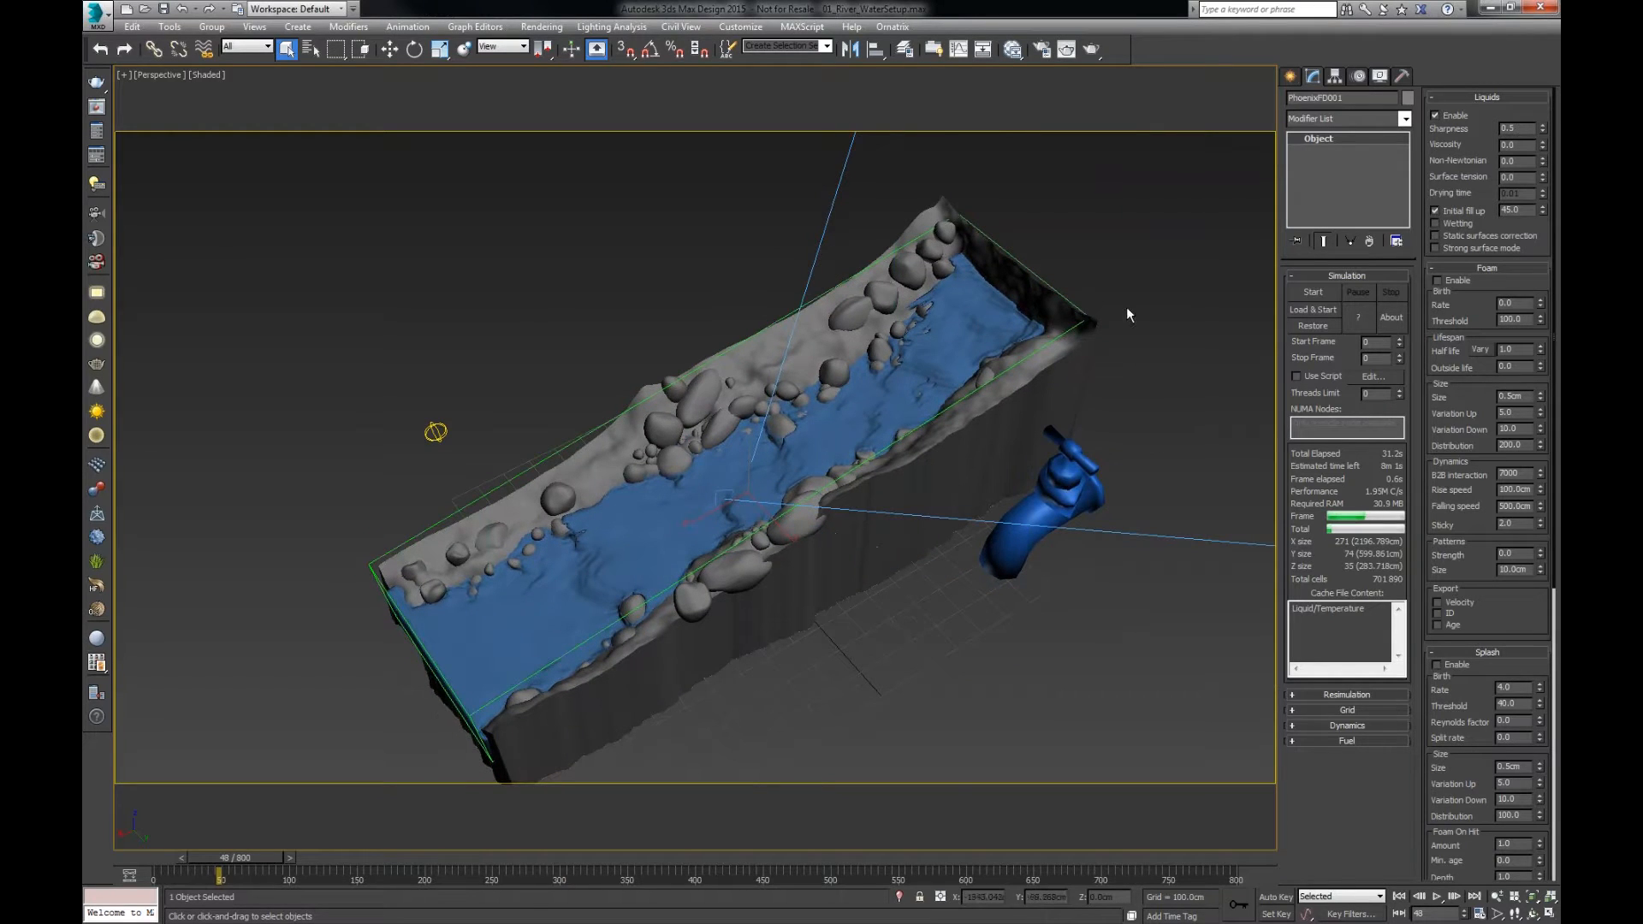
- Unhide the 02_InitialFillUp layer and select the initial fill mesh inside the riverbed channel
click(625, 271)
click(905, 52)
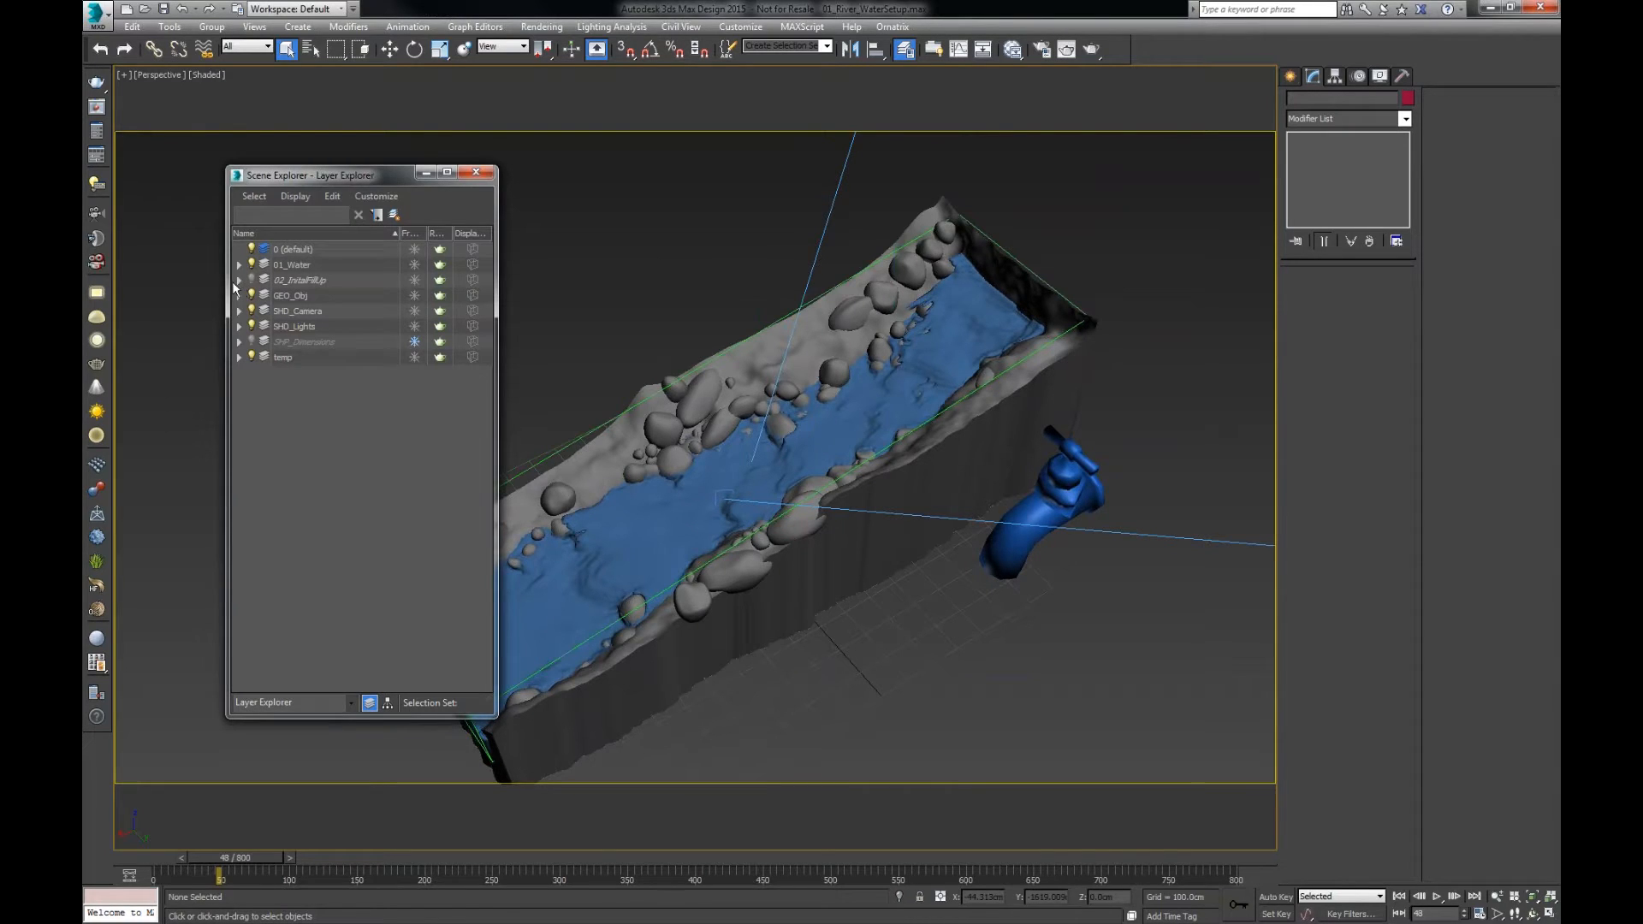
click(250, 281)
click(476, 172)
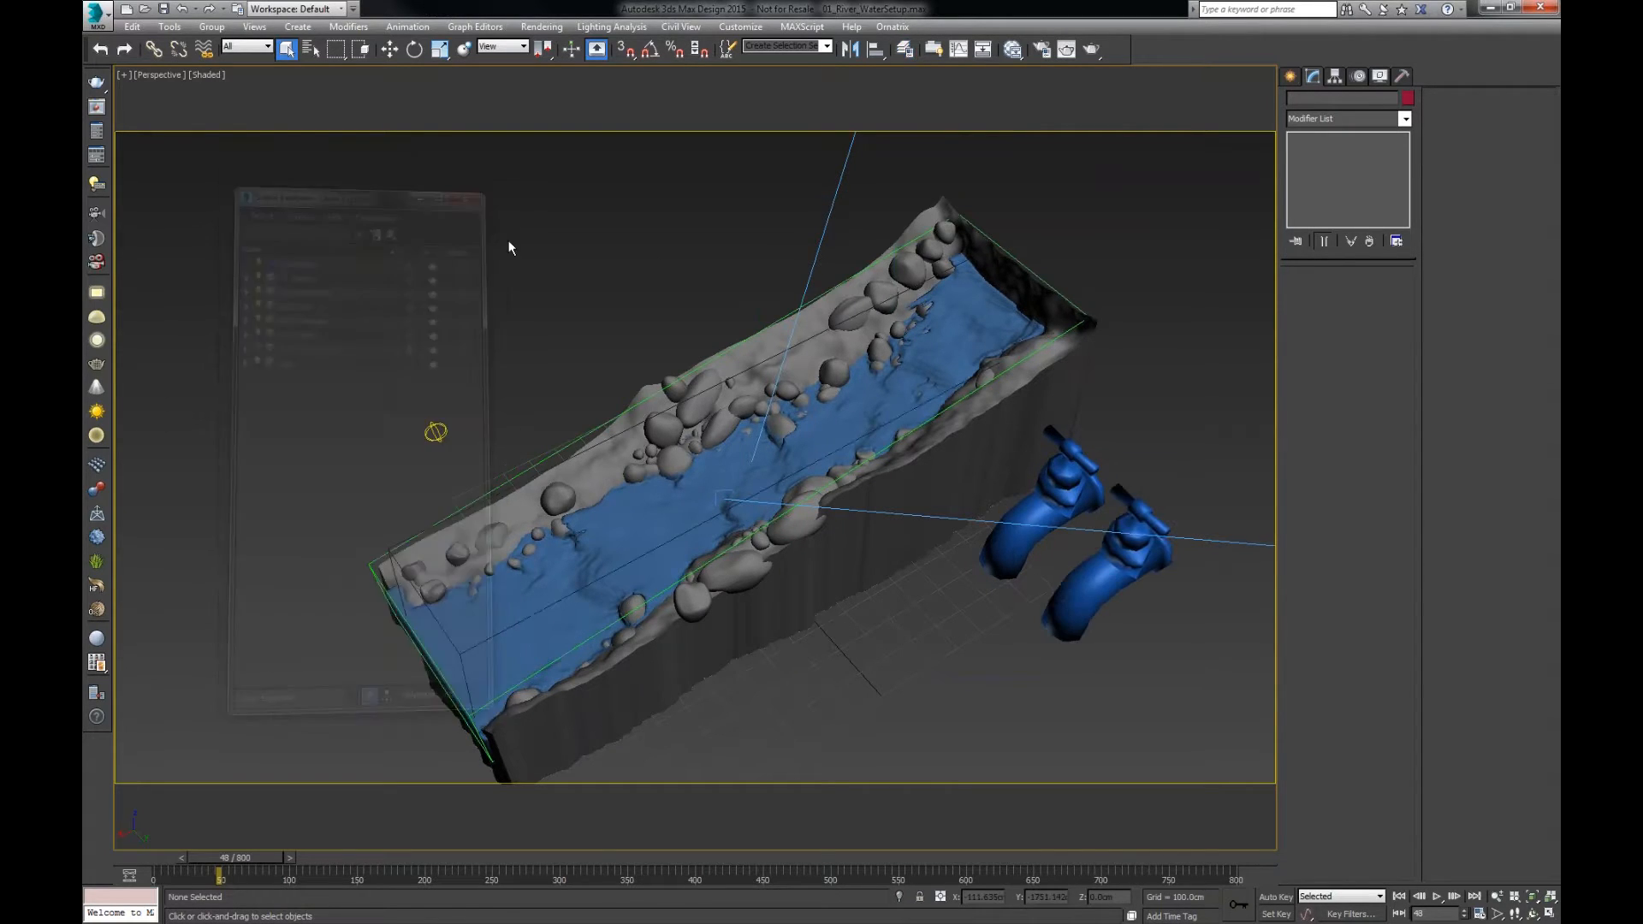
click(460, 649)
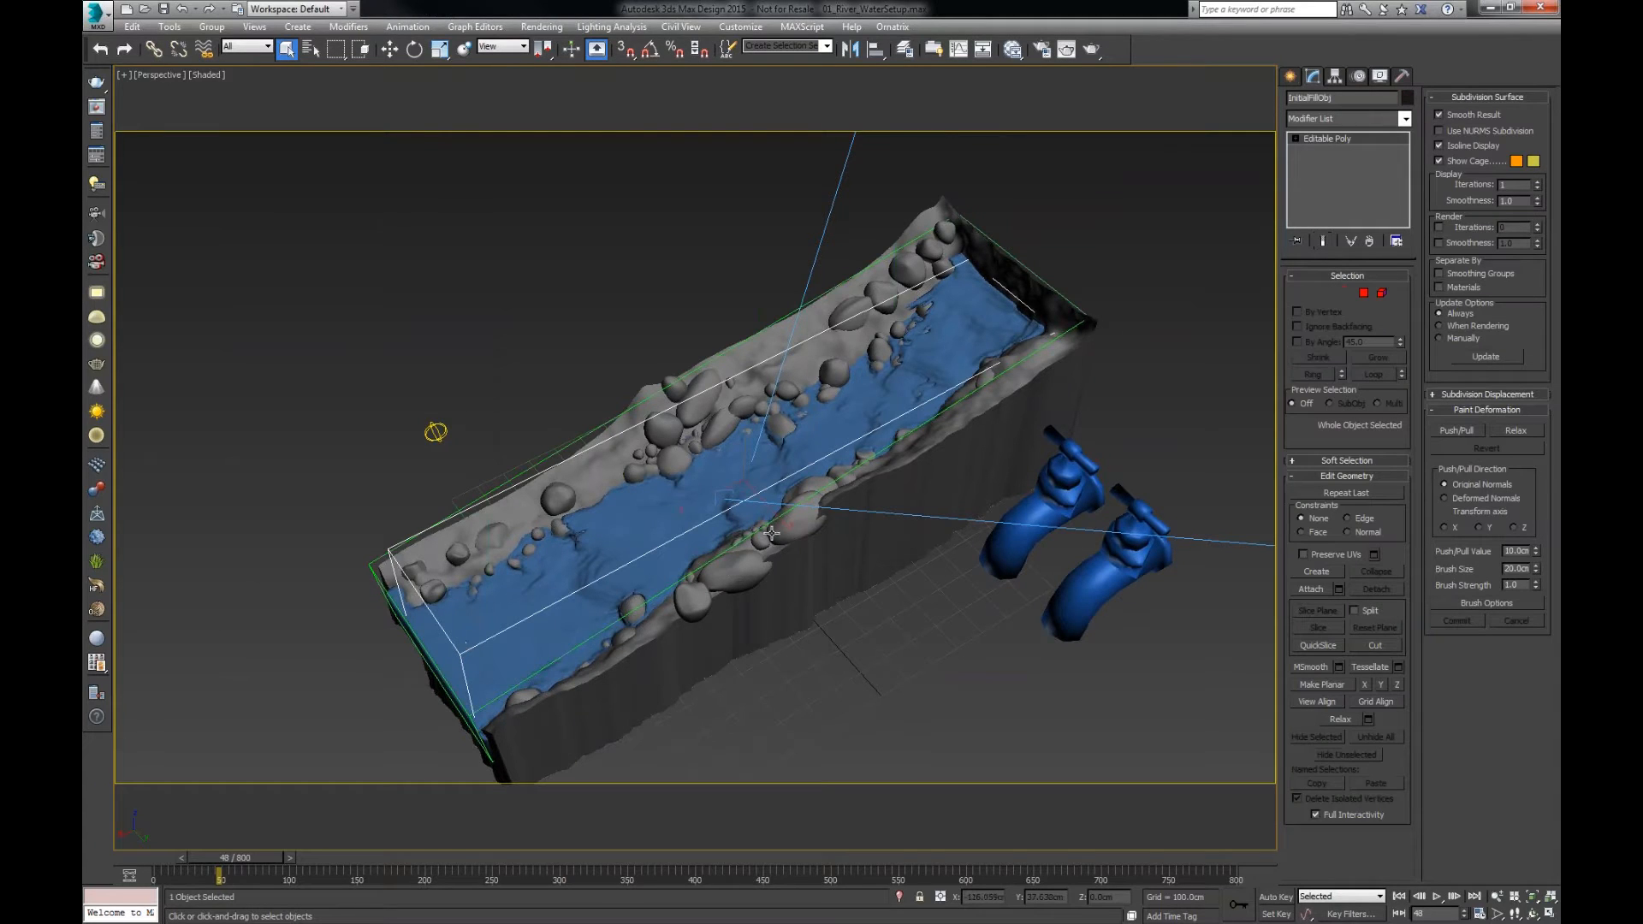
- Return the timeline to frame 0 and clear all of the Phoenix simulator's cache files
drag(216, 869, 154, 867)
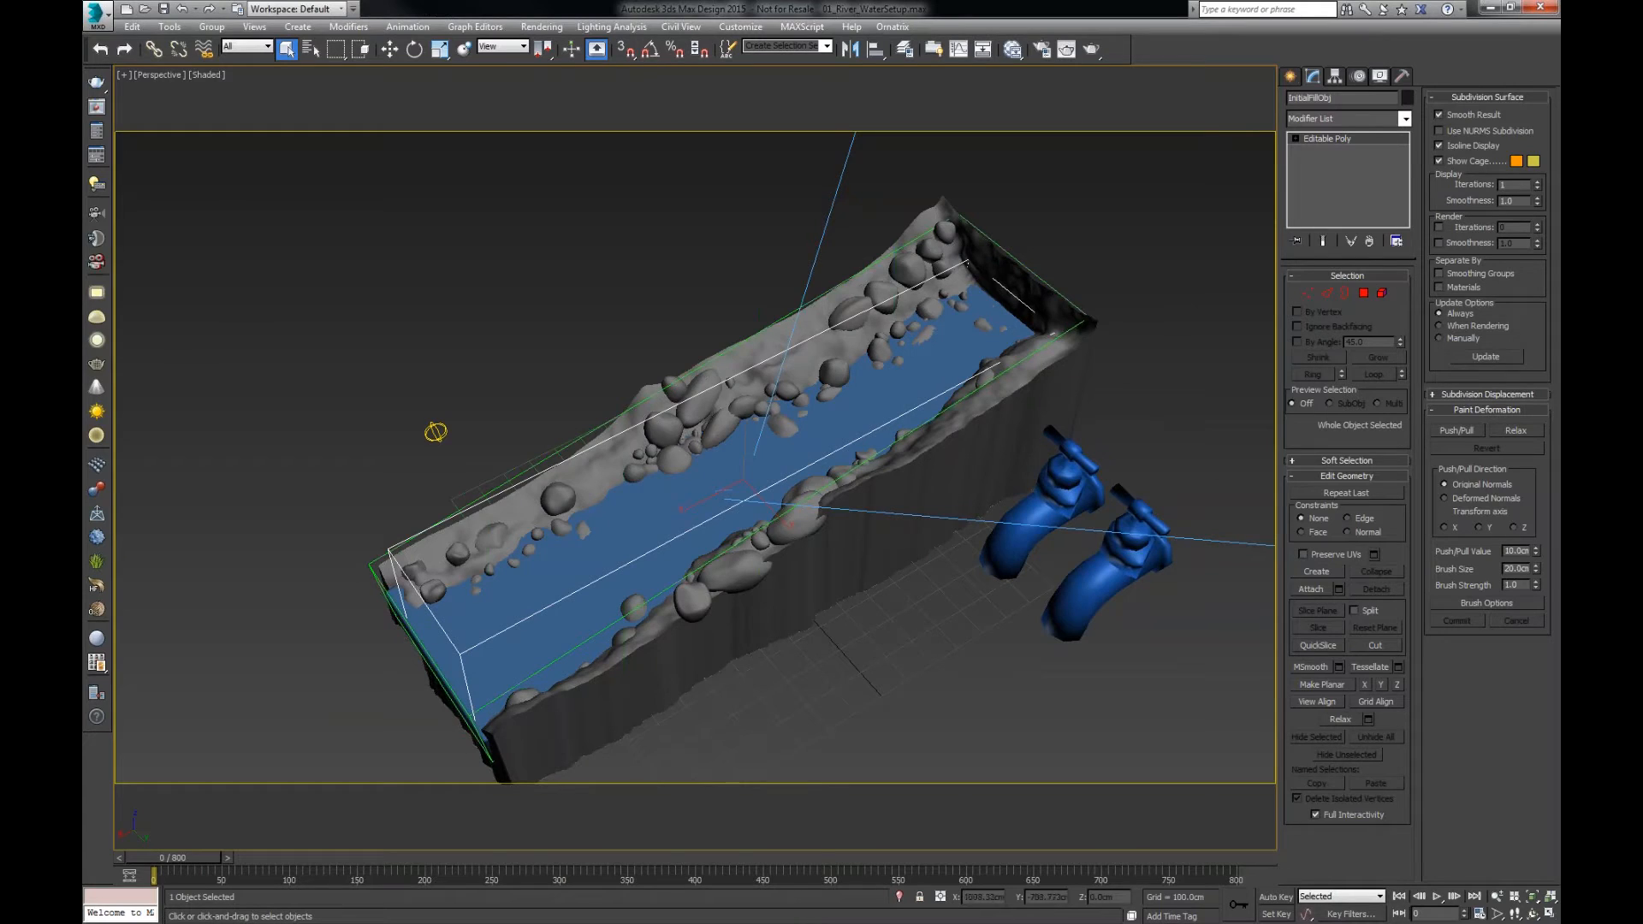
click(533, 462)
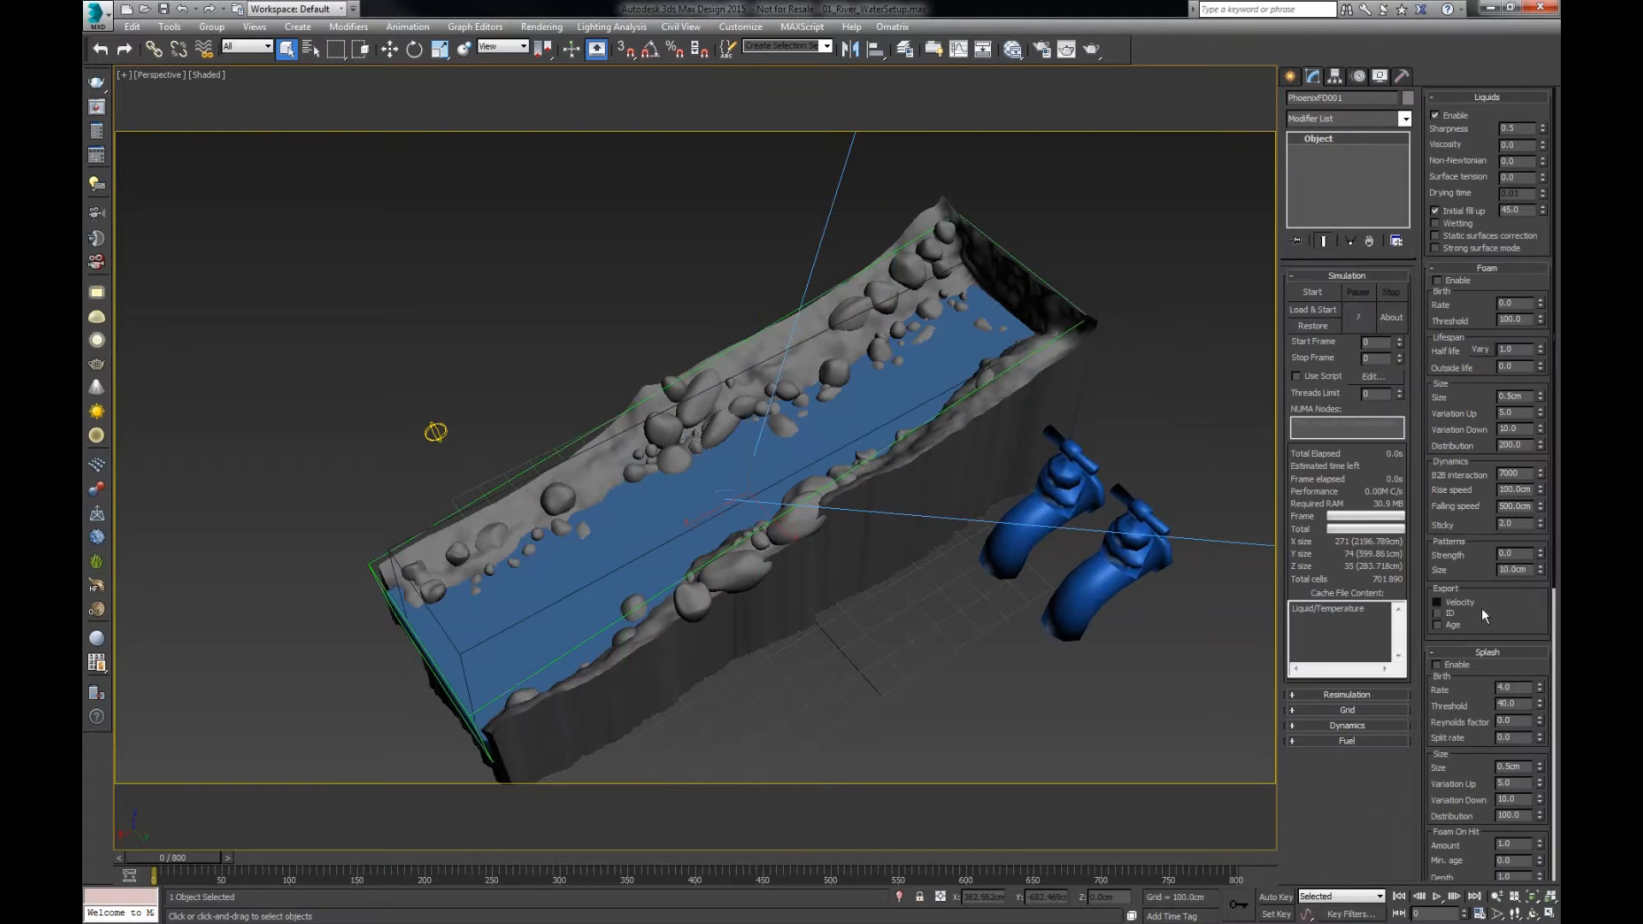
click(1494, 653)
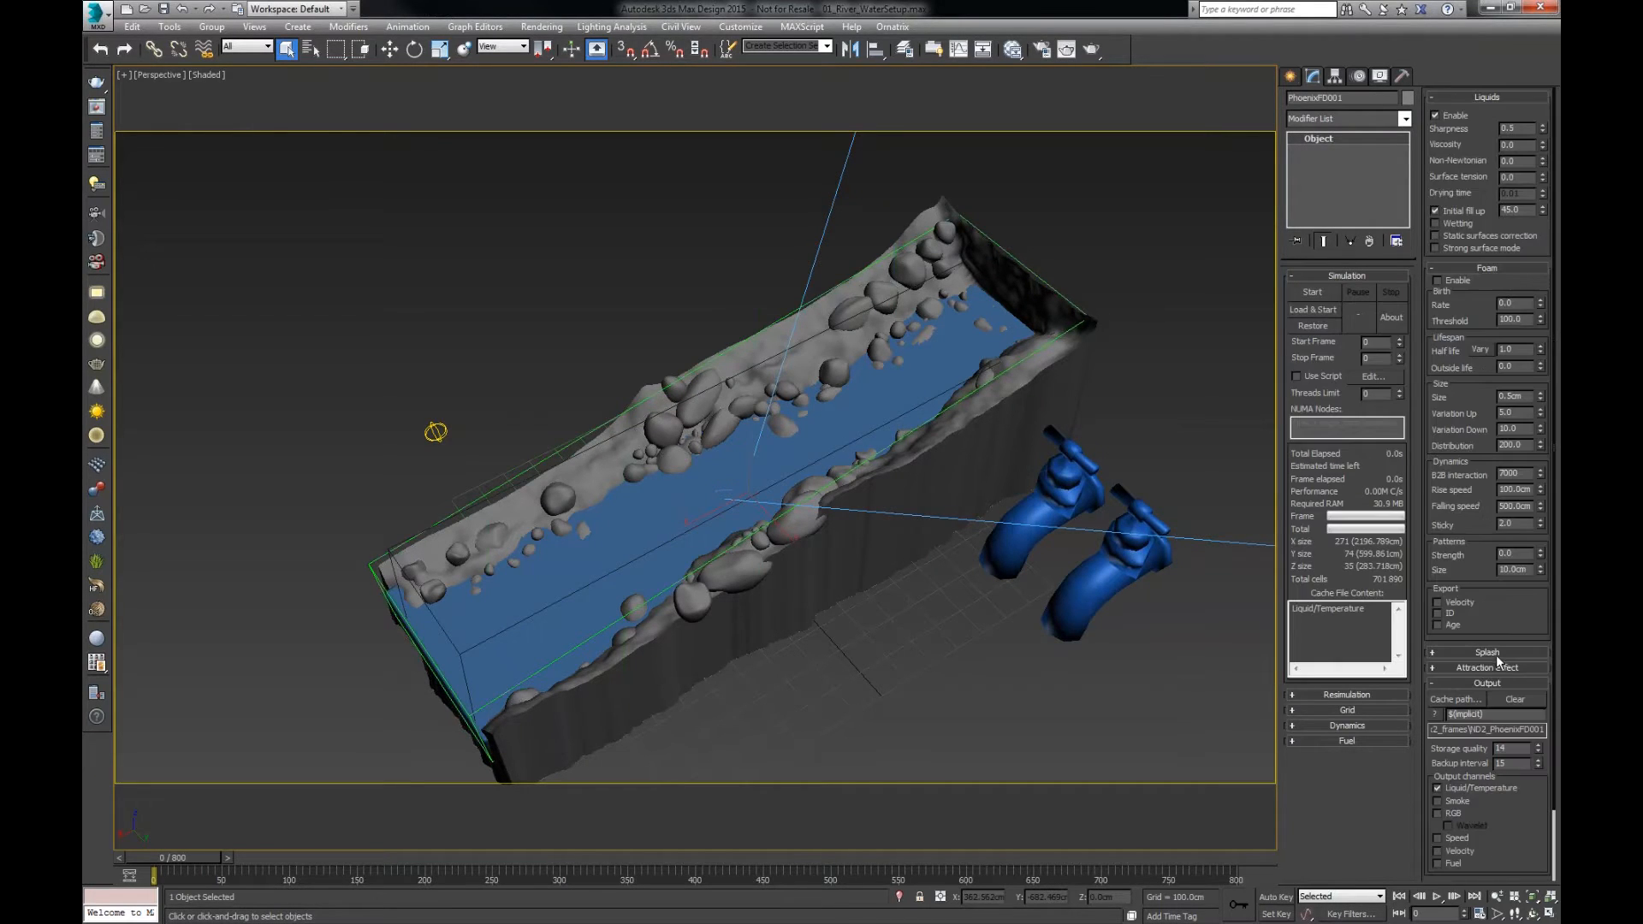
click(1515, 699)
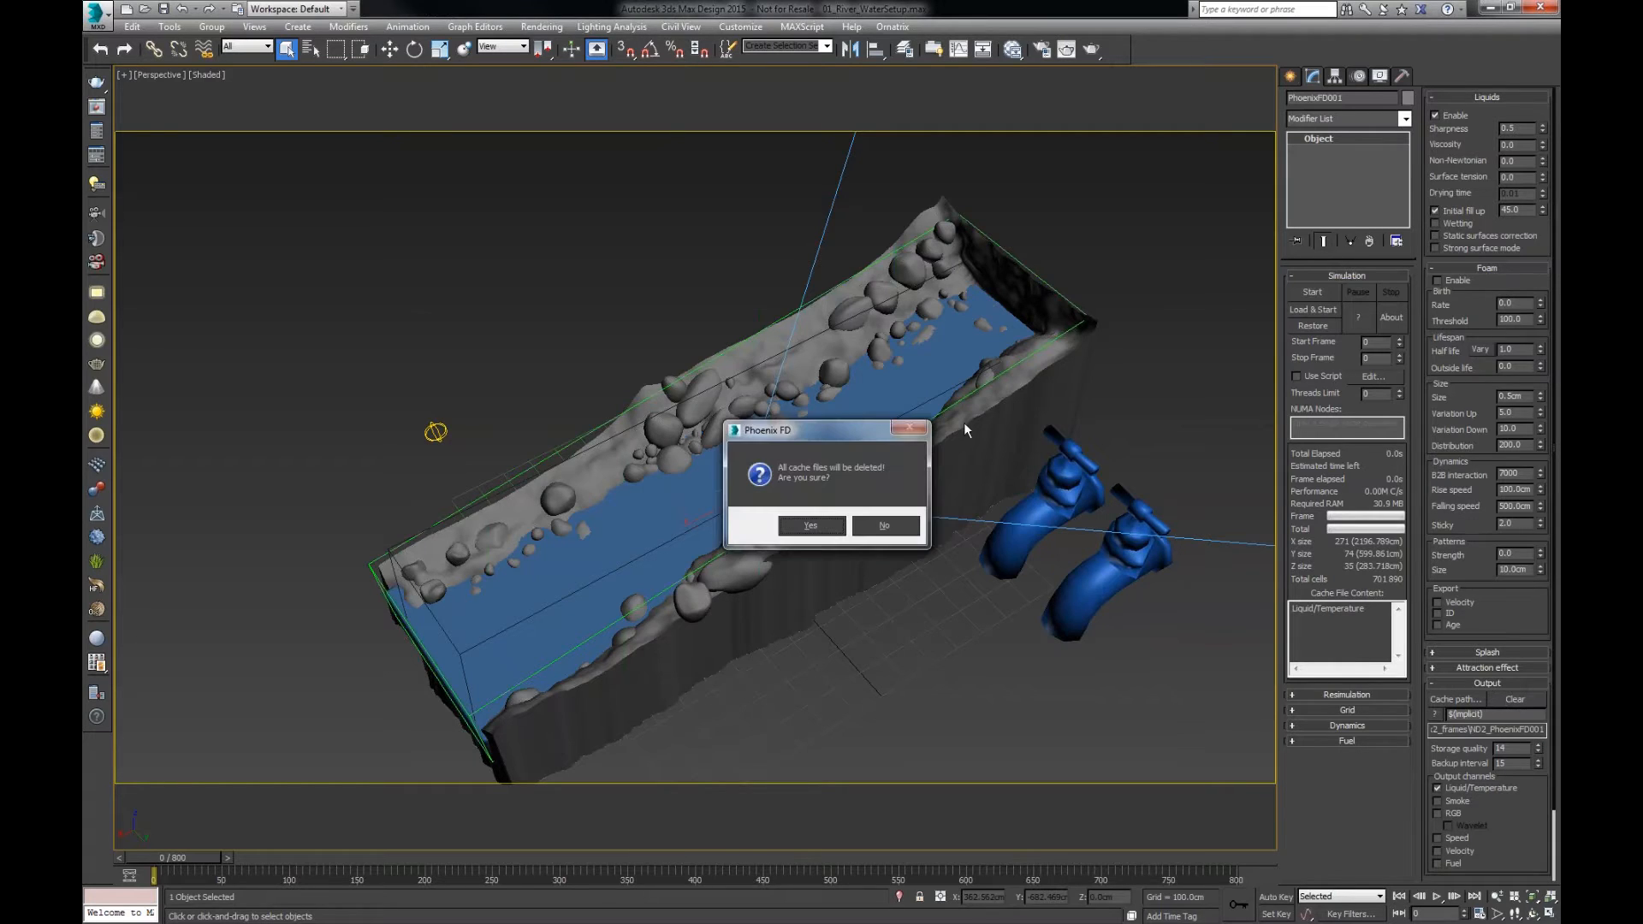
click(811, 526)
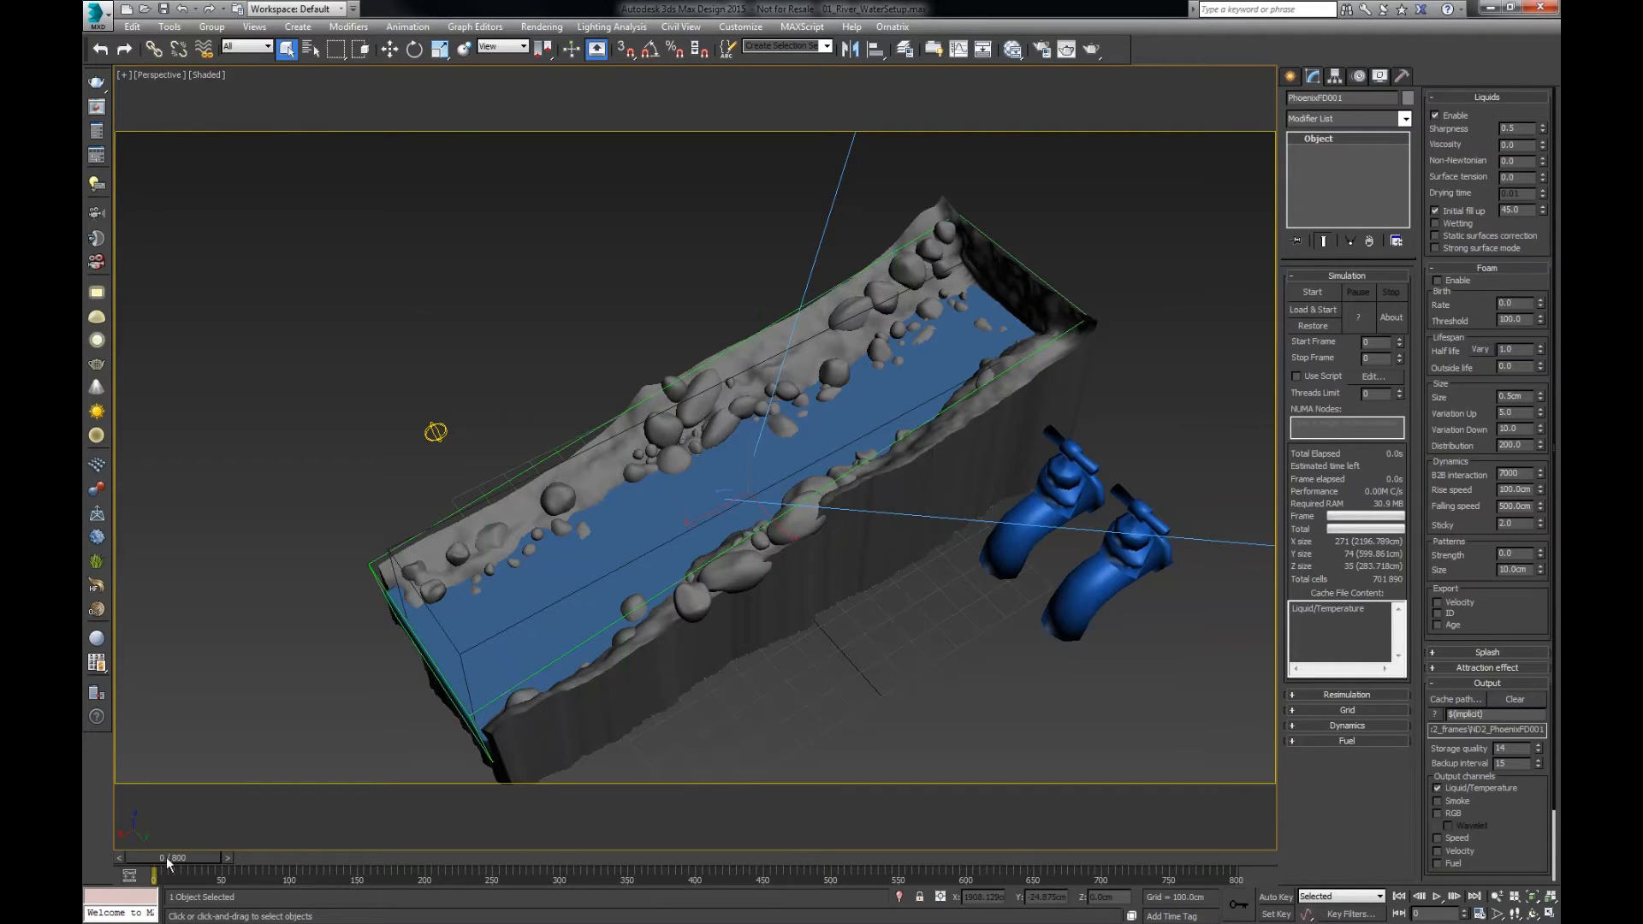
drag(166, 859, 125, 852)
middle_drag(859, 633, 825, 647)
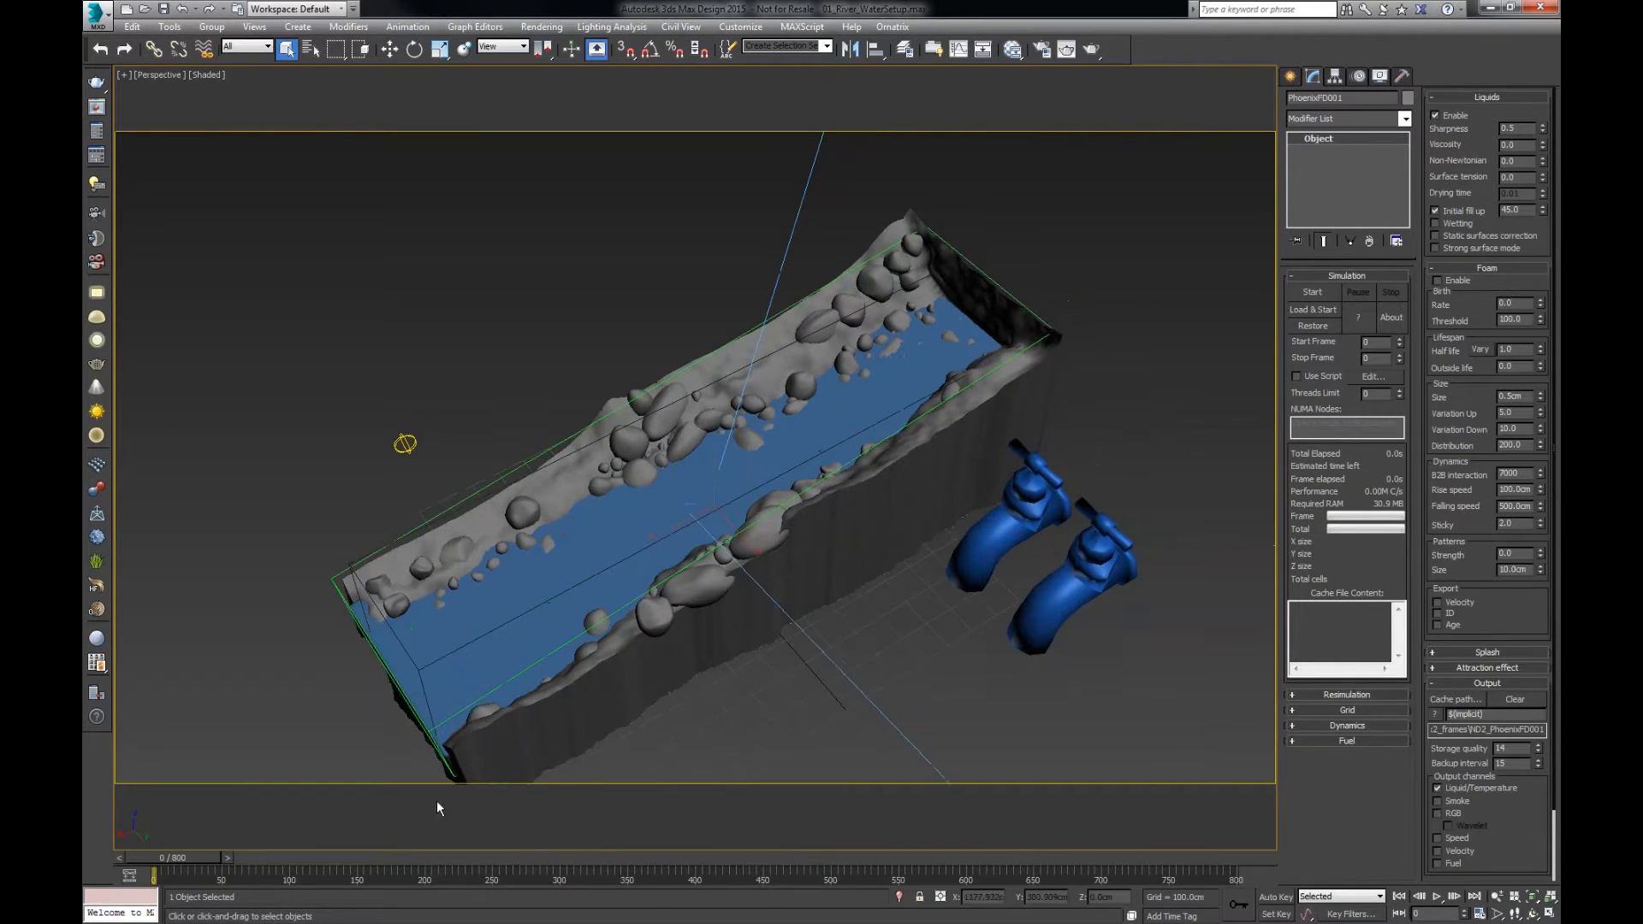
- Disable the simulator's Initial fill up option and run a short test simulation using the fill mesh source
click(1310, 294)
click(1435, 210)
click(1313, 292)
click(1122, 310)
scroll(762, 460, up, 3)
middle_drag(747, 460, 750, 431)
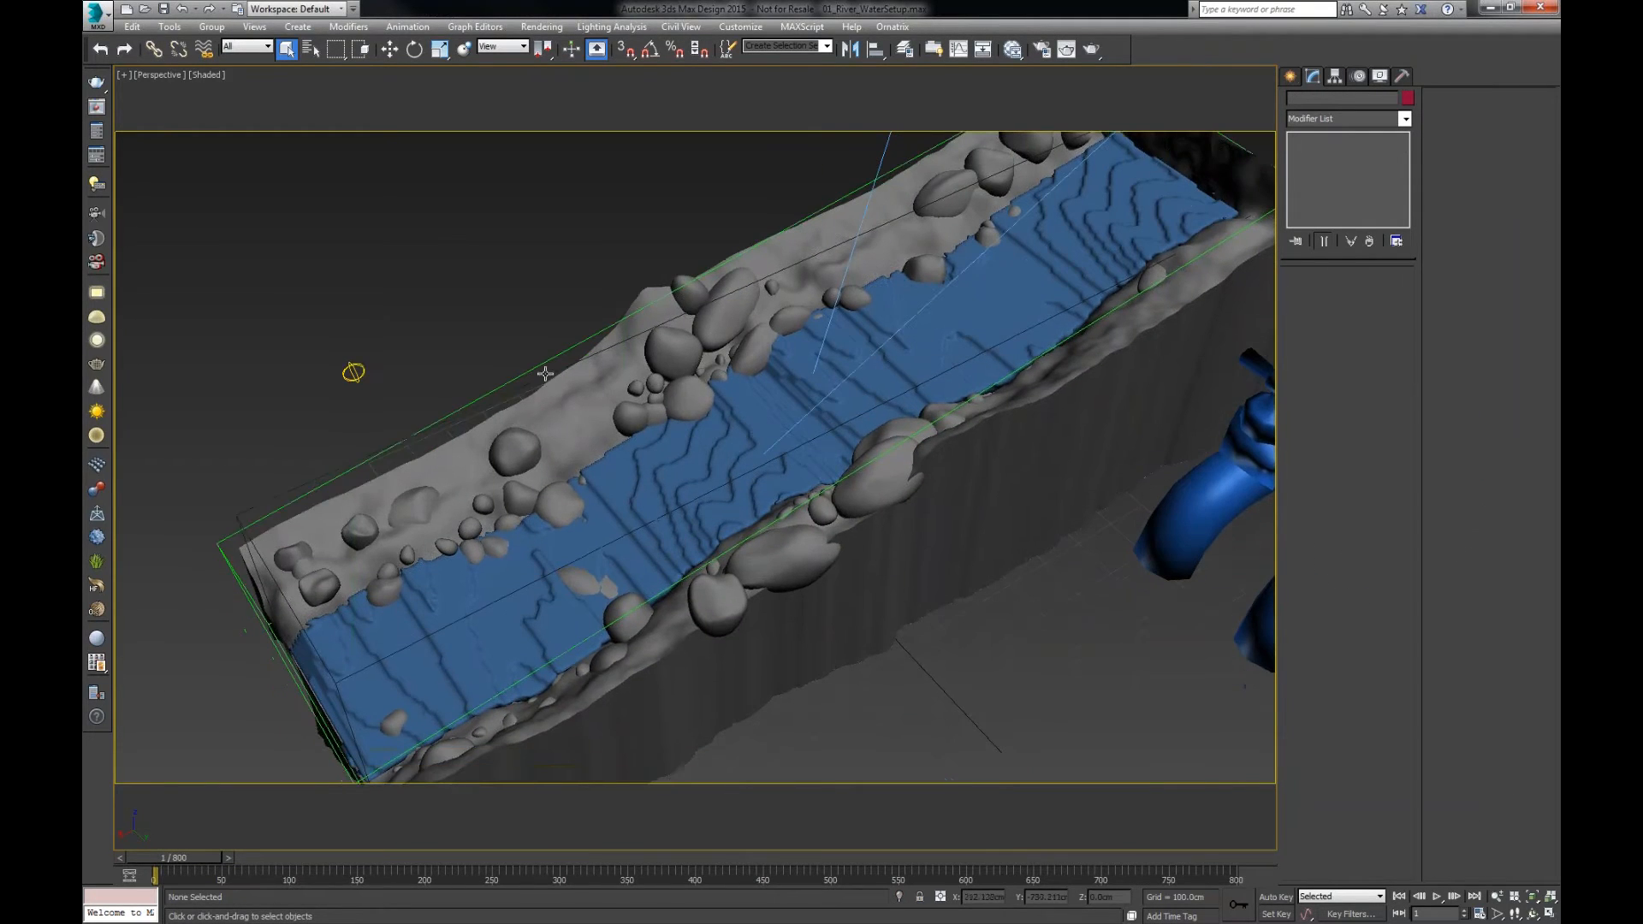
- Isolate the initial fill mesh, turn off its Display as Box property and inspect its shape before restoring the full scene
click(547, 375)
click(900, 896)
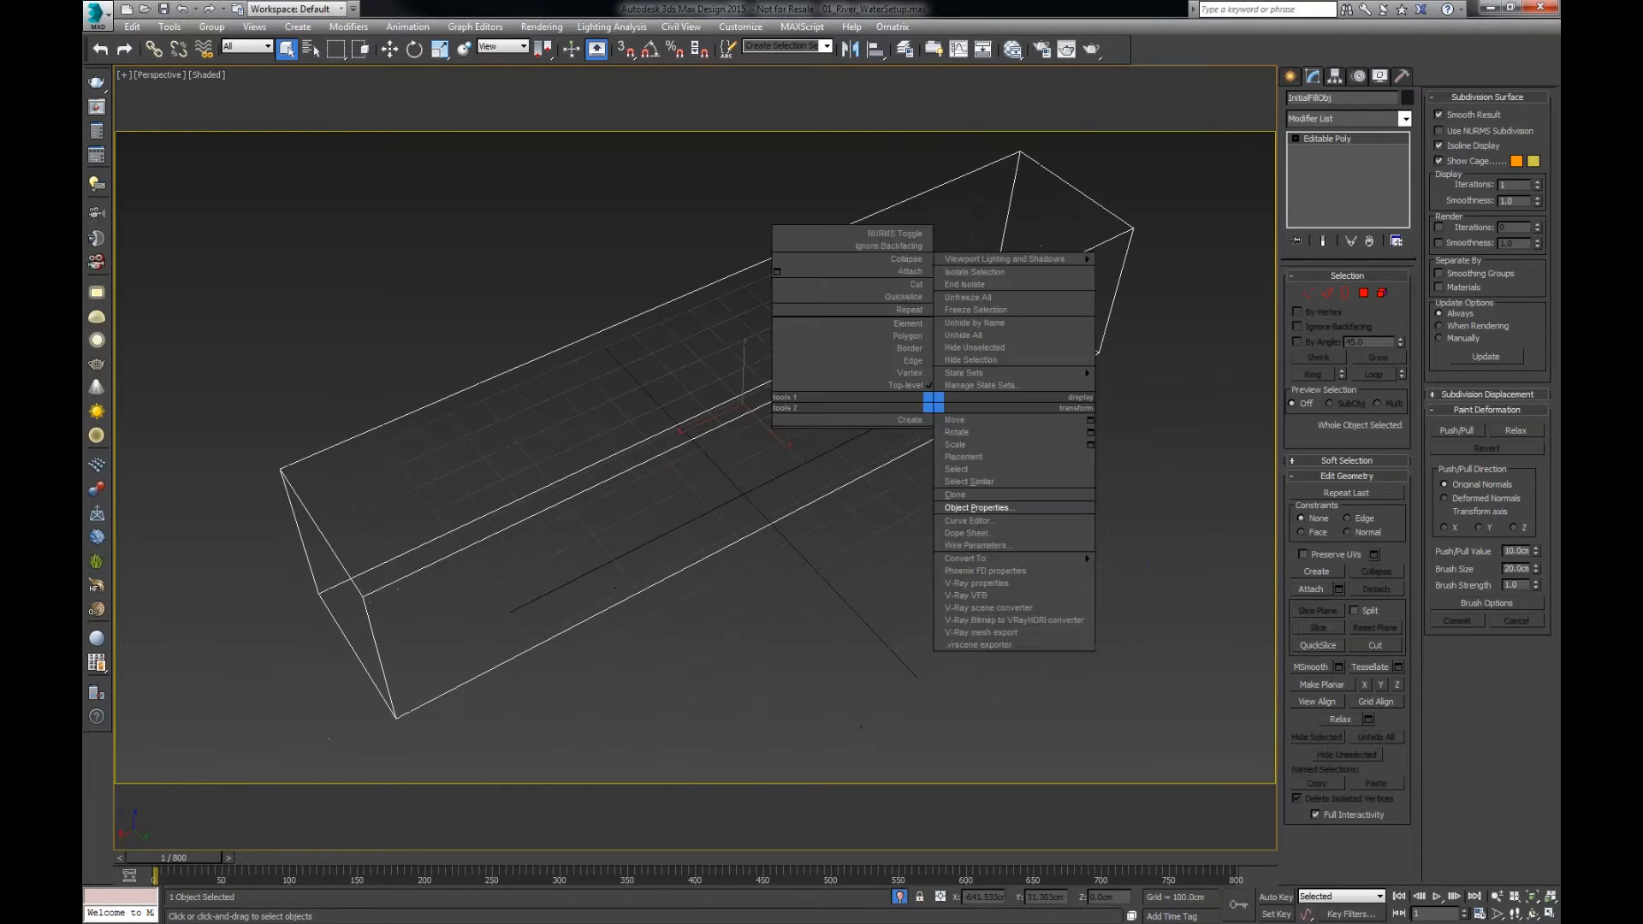
click(991, 509)
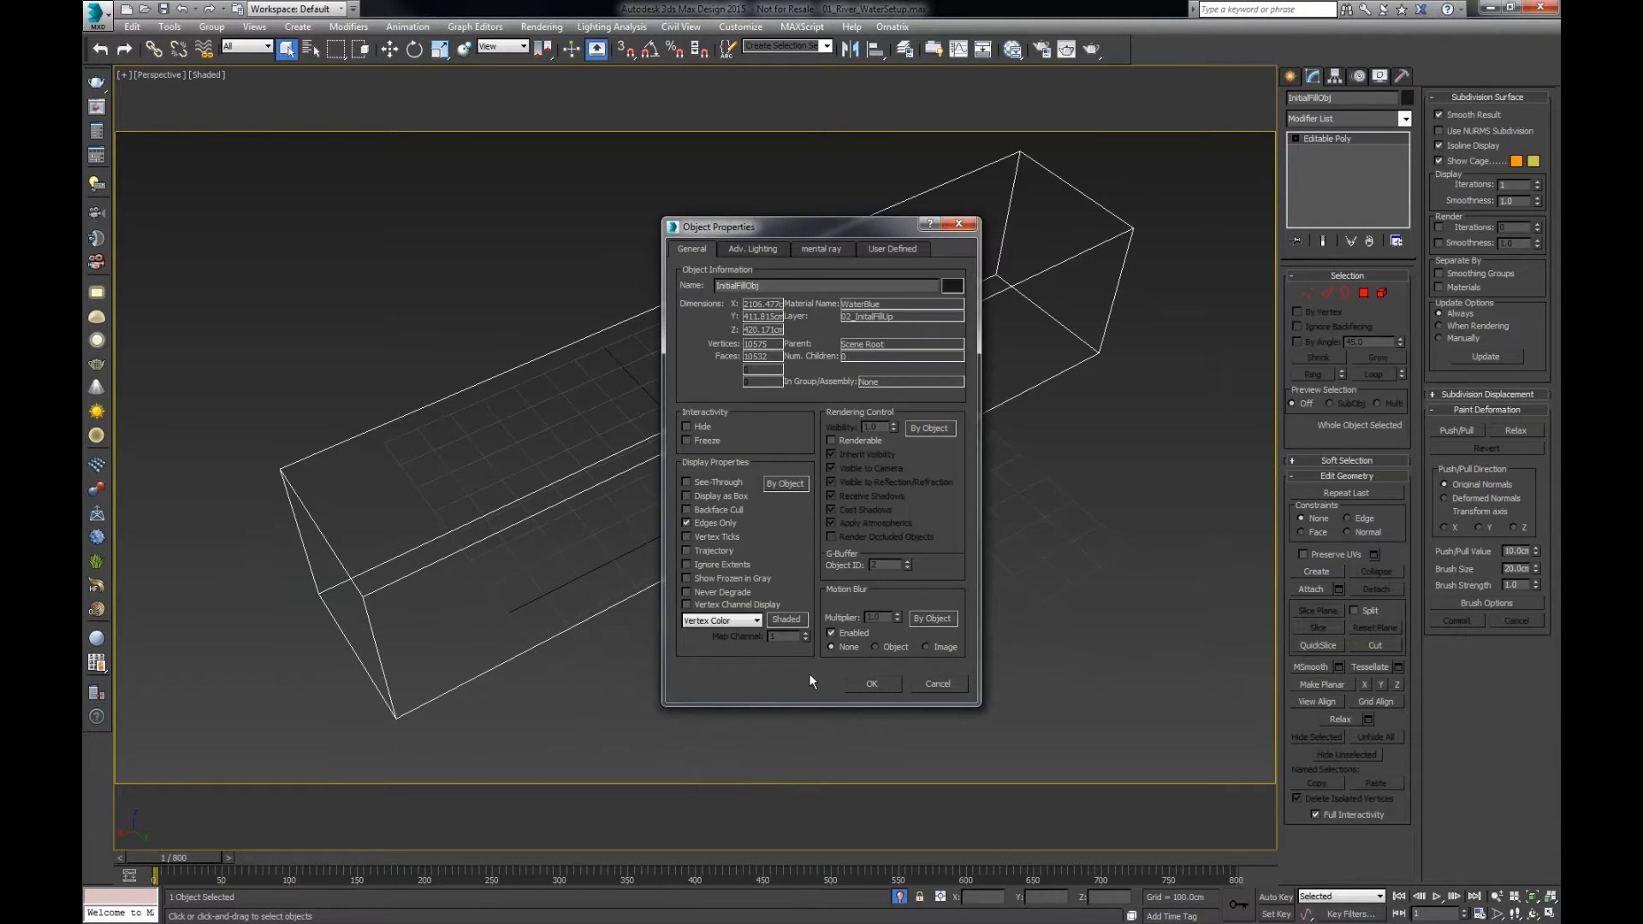
click(871, 686)
click(895, 569)
mouse_move(896, 563)
alt+middle_down()
mouse_move(897, 494)
mouse_move(845, 449)
mouse_move(885, 532)
mouse_move(881, 514)
alt+middle_up()
drag(880, 513, 687, 389)
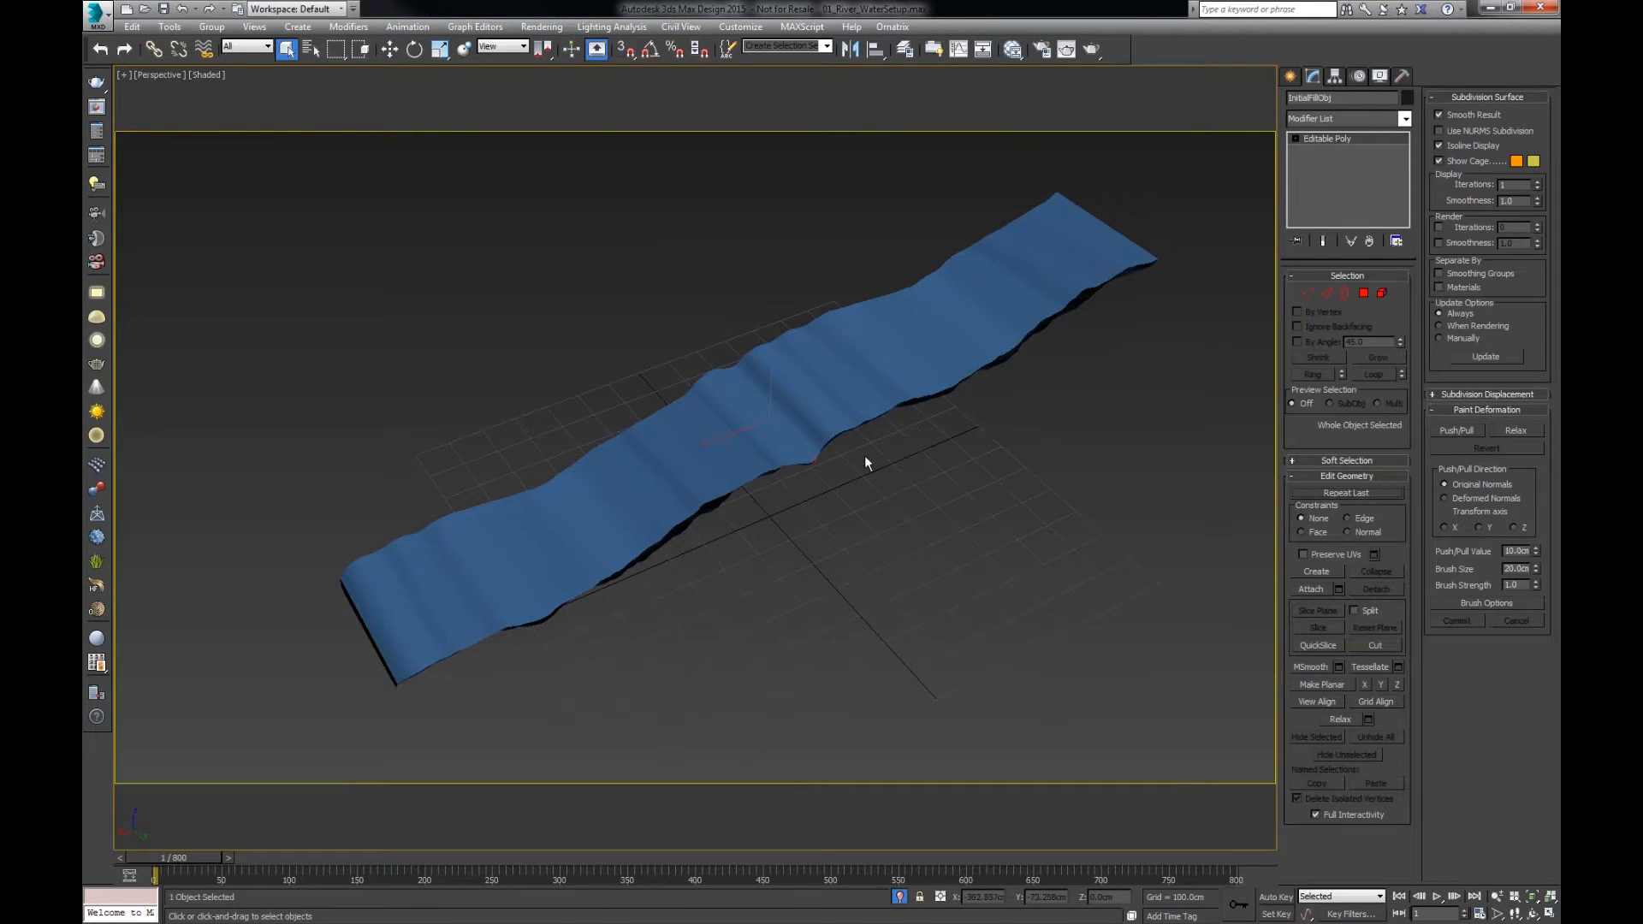
alt+middle_drag(865, 459, 913, 466)
click(899, 900)
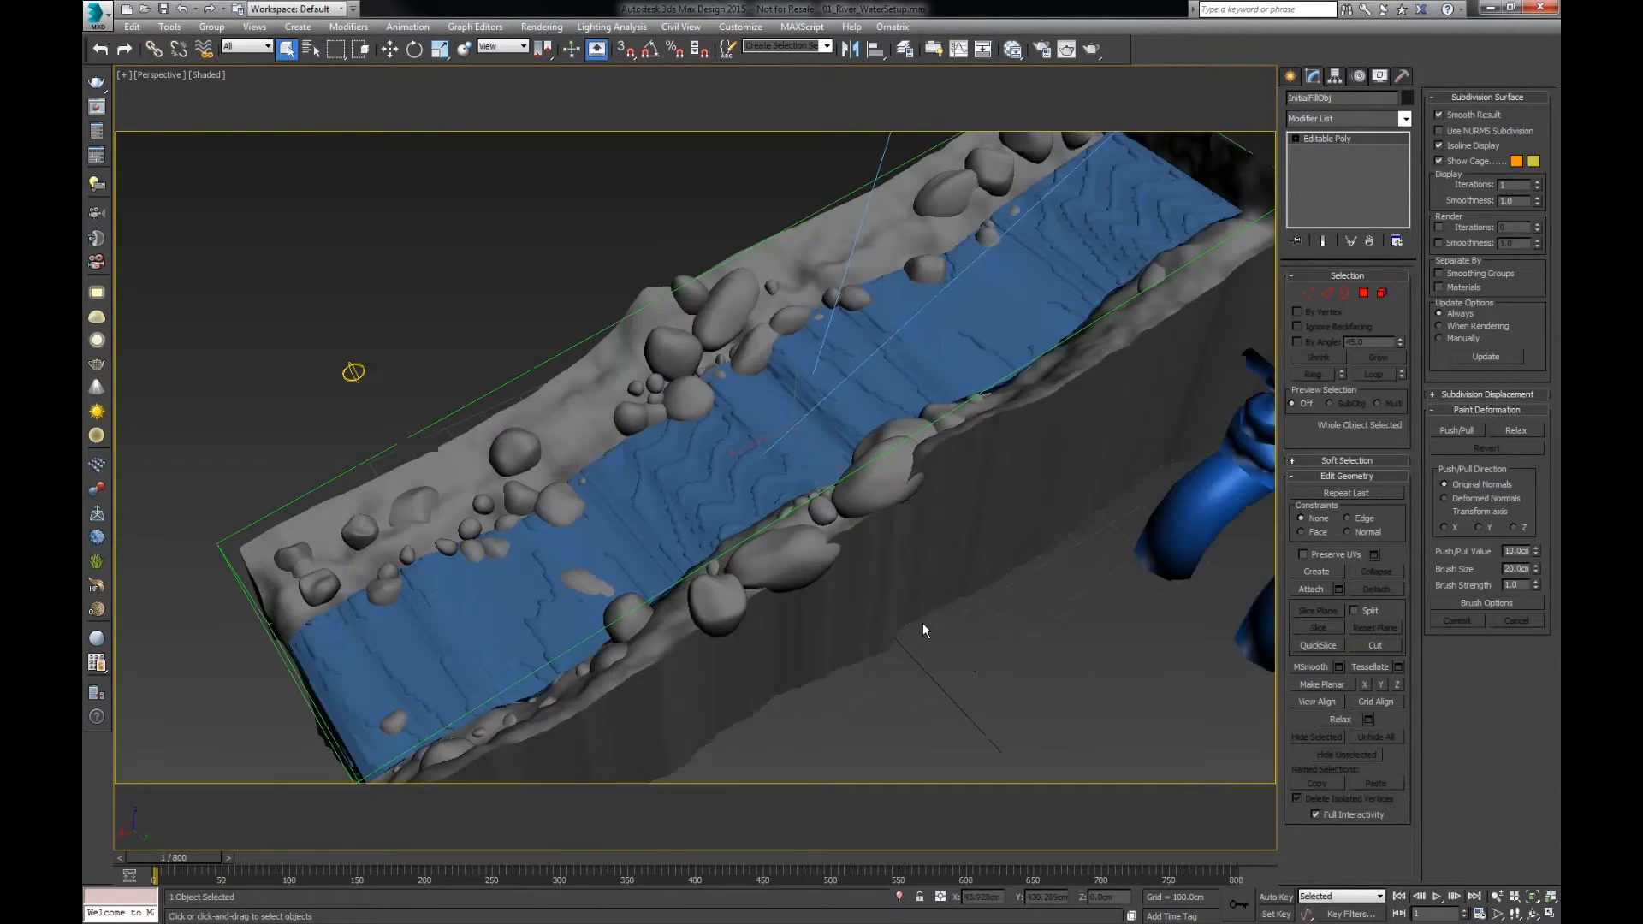
- Select the initial fill Phoenix source with the InitialFillObj emitter and choose Brush as its If not solid mode
alt+middle_drag(950, 543, 929, 497)
scroll(952, 517, down, 3)
click(1174, 477)
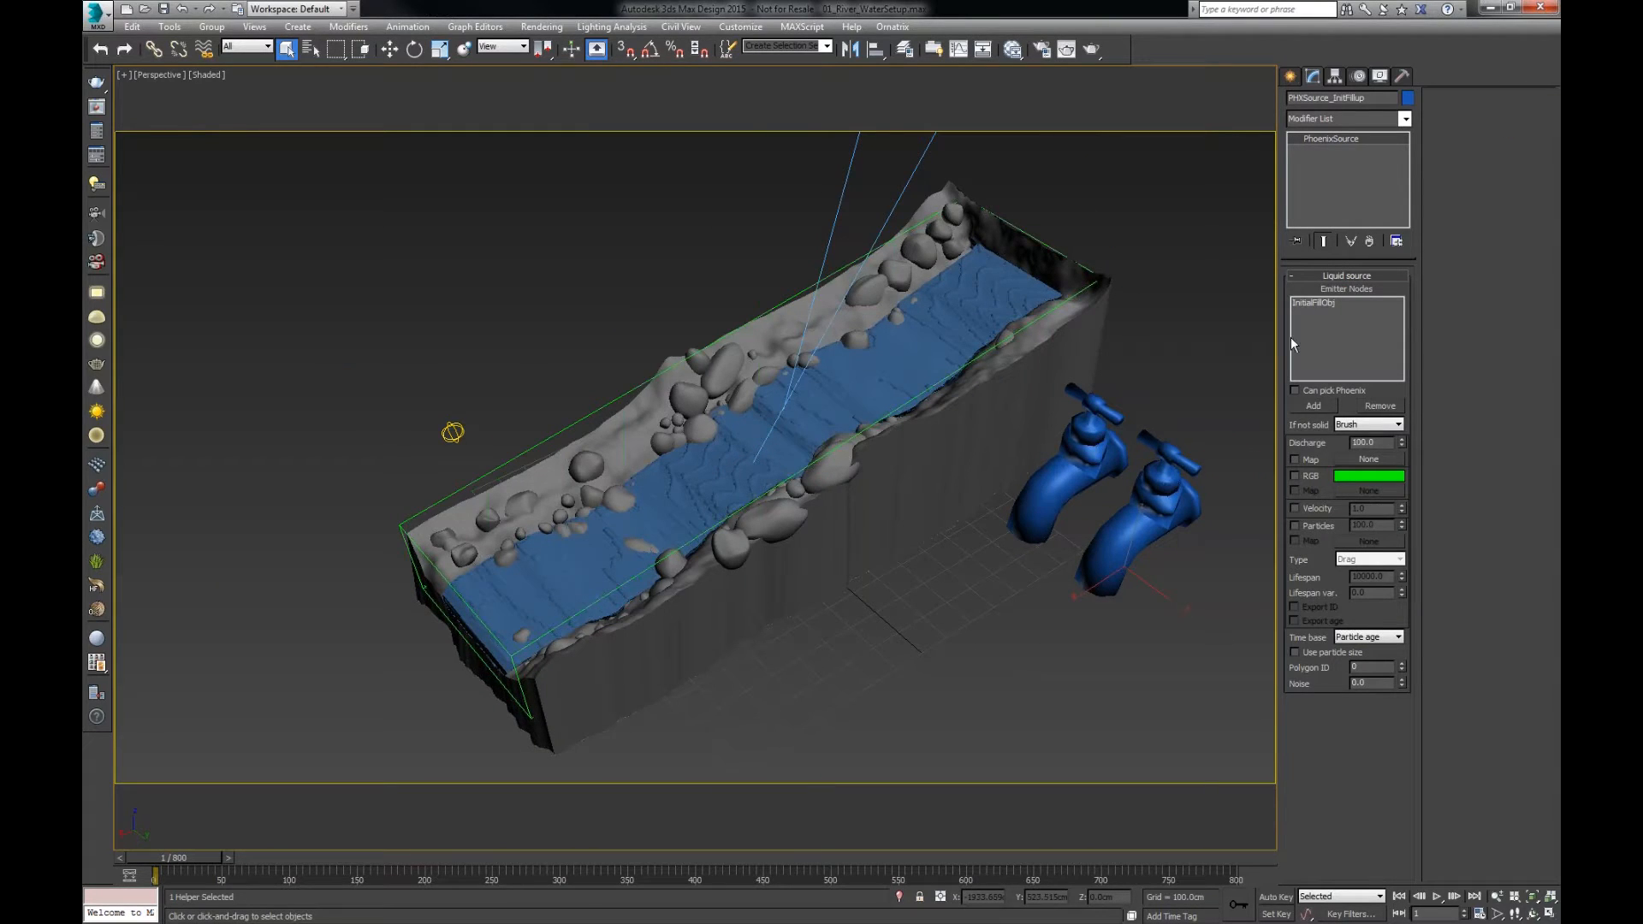
click(1320, 302)
click(1353, 425)
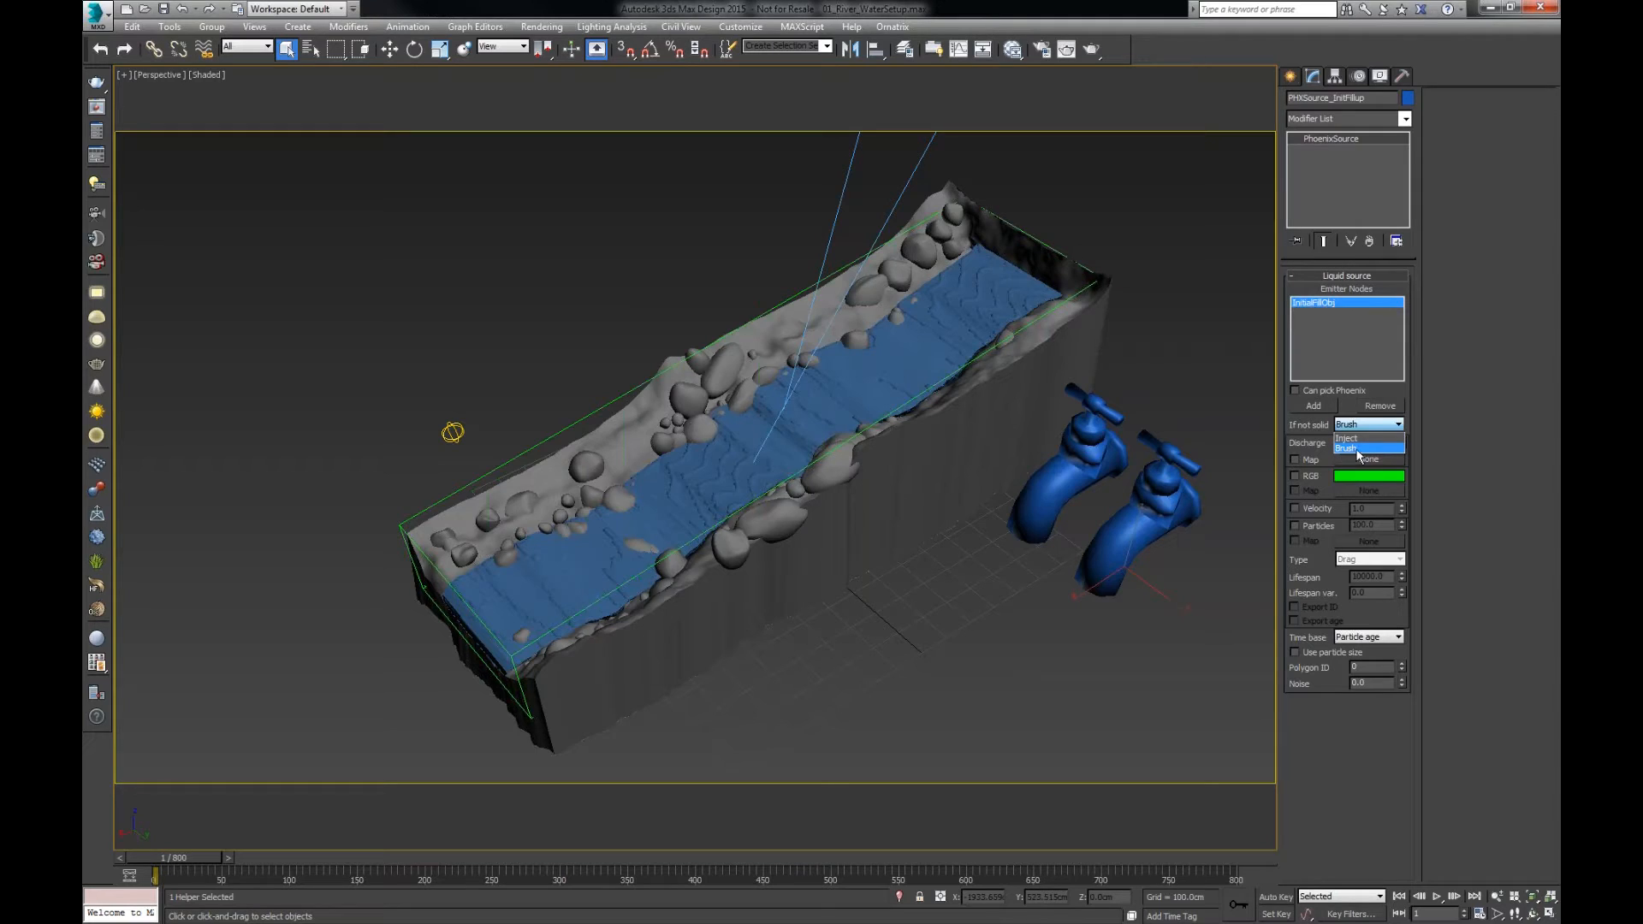
click(1363, 449)
- Isolate the simulator to examine the liquid filled from the mesh and bring the full scene back
click(891, 353)
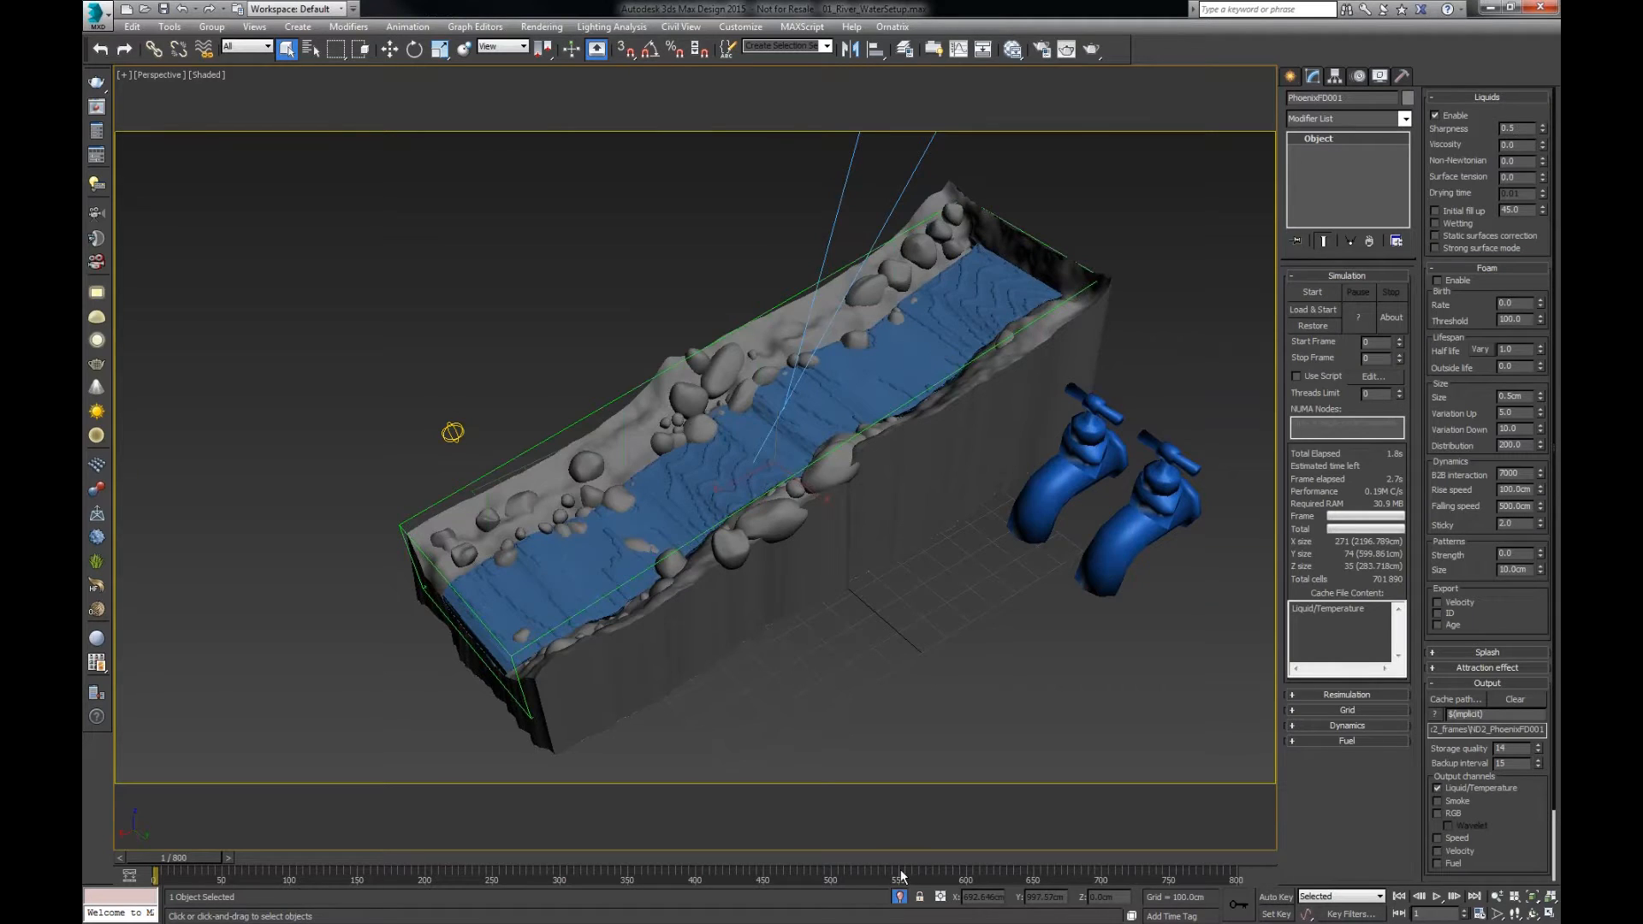
click(899, 897)
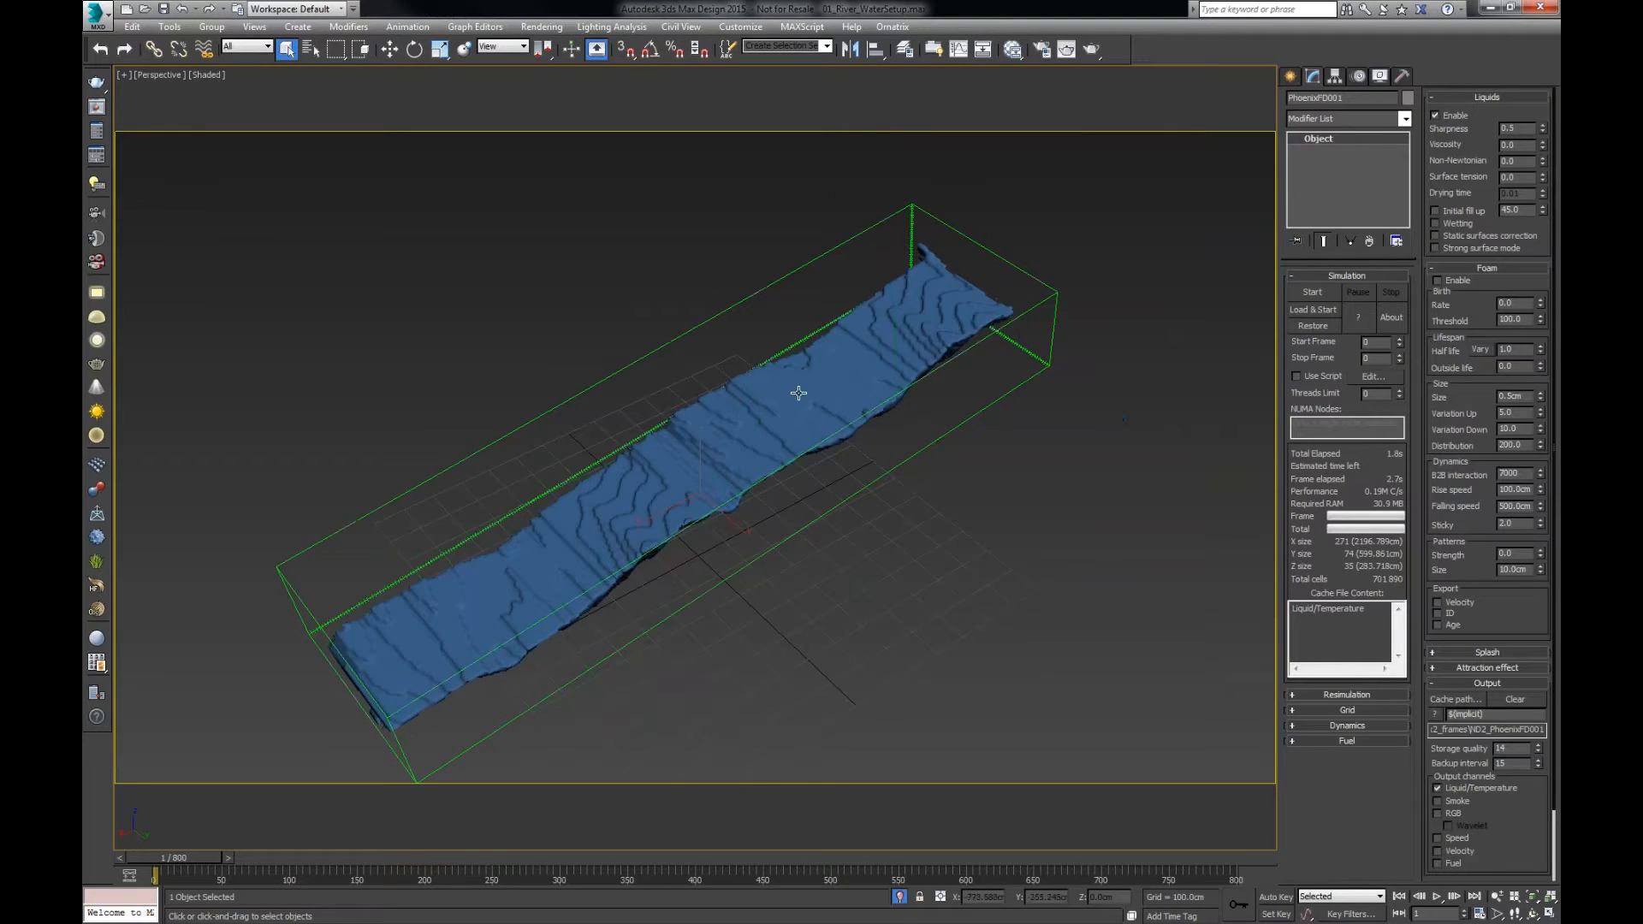
click(899, 897)
- Examine the initial fill source's Discharge value across frames 0 to 2
click(1163, 502)
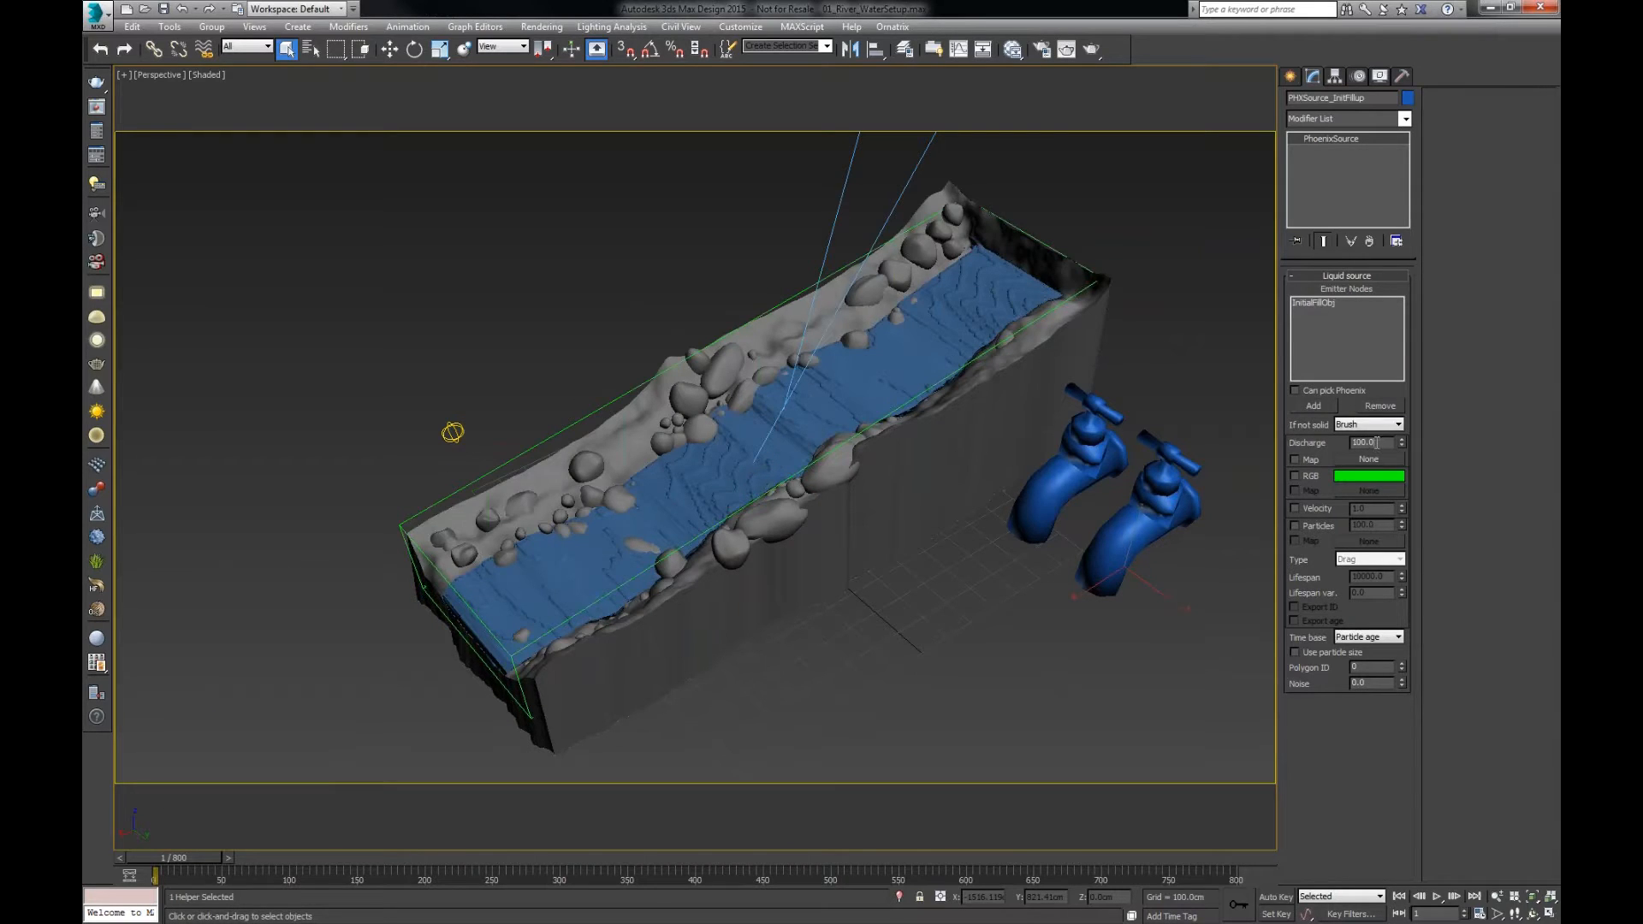
drag(1366, 441, 1315, 446)
click(1388, 442)
drag(1389, 442, 1348, 442)
drag(187, 859, 171, 858)
click(228, 858)
click(228, 856)
double_click(1360, 442)
- View the isolated simulator liquid again and move the timeline back to frame 0
click(888, 355)
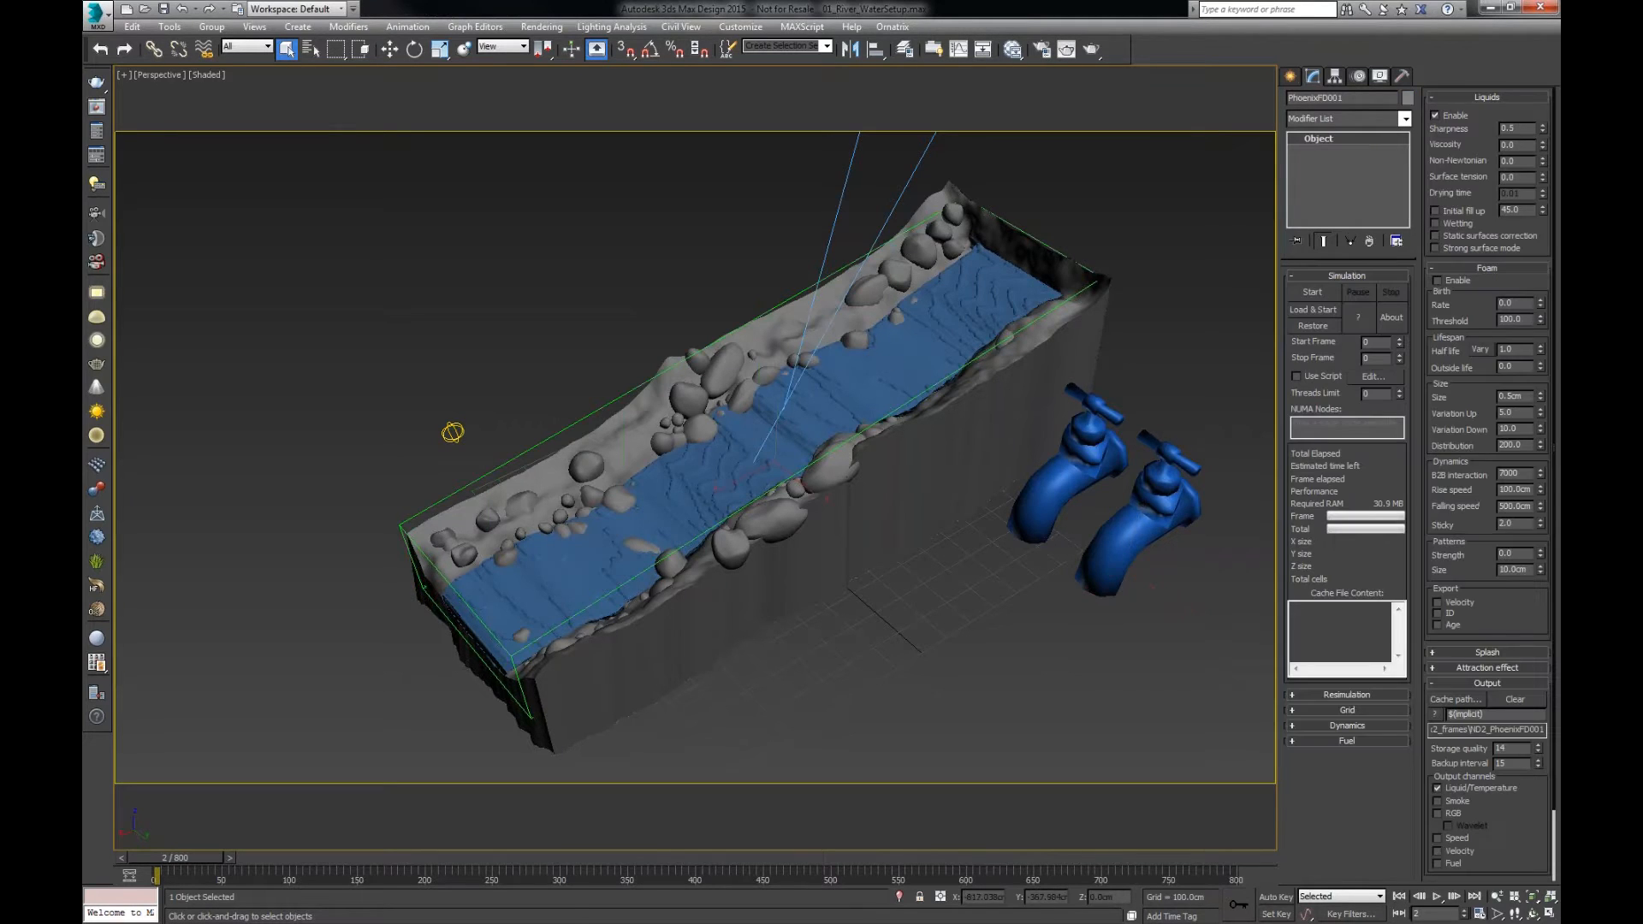
click(899, 897)
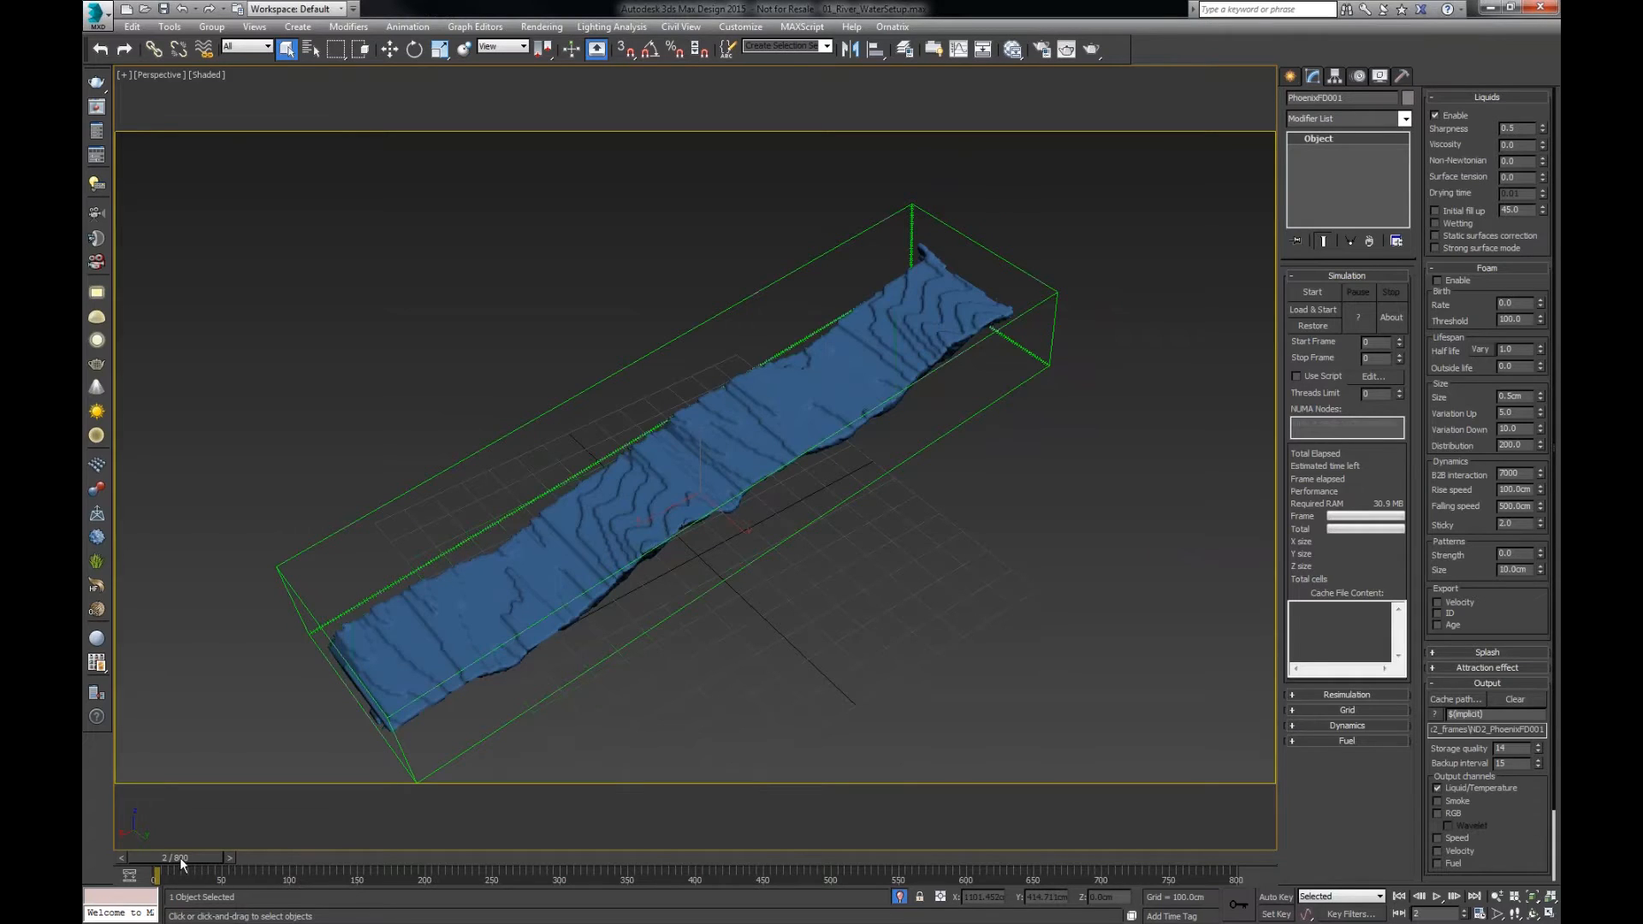
drag(182, 864, 179, 864)
click(898, 896)
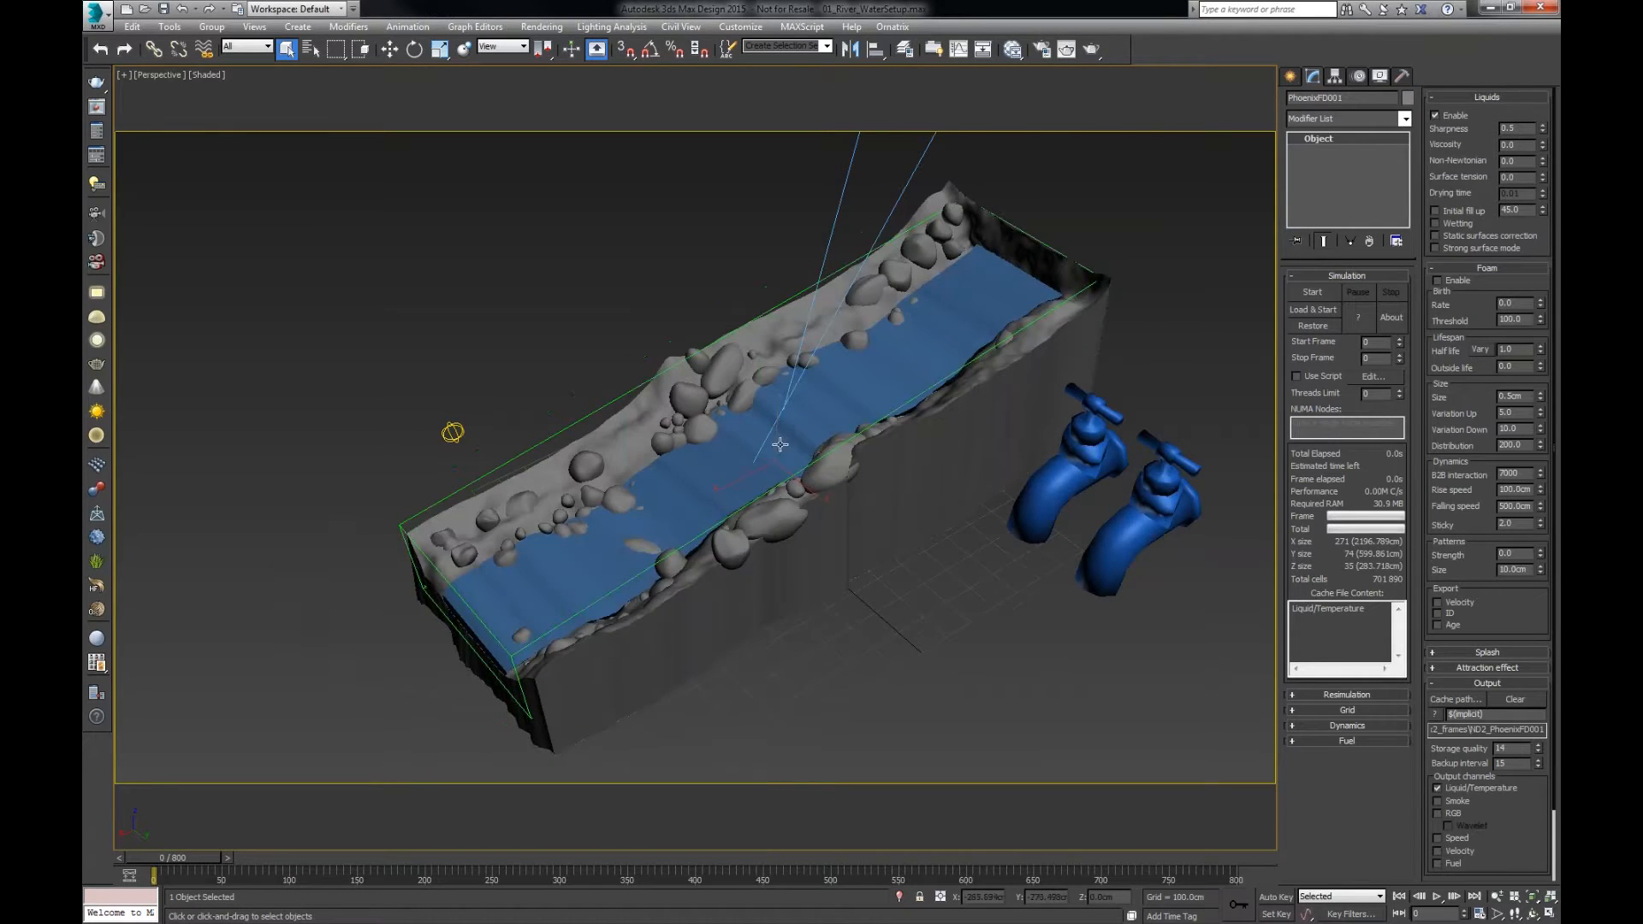
- Isolate the initial fill mesh and review its Solid object setting in the Phoenix FD properties
click(780, 443)
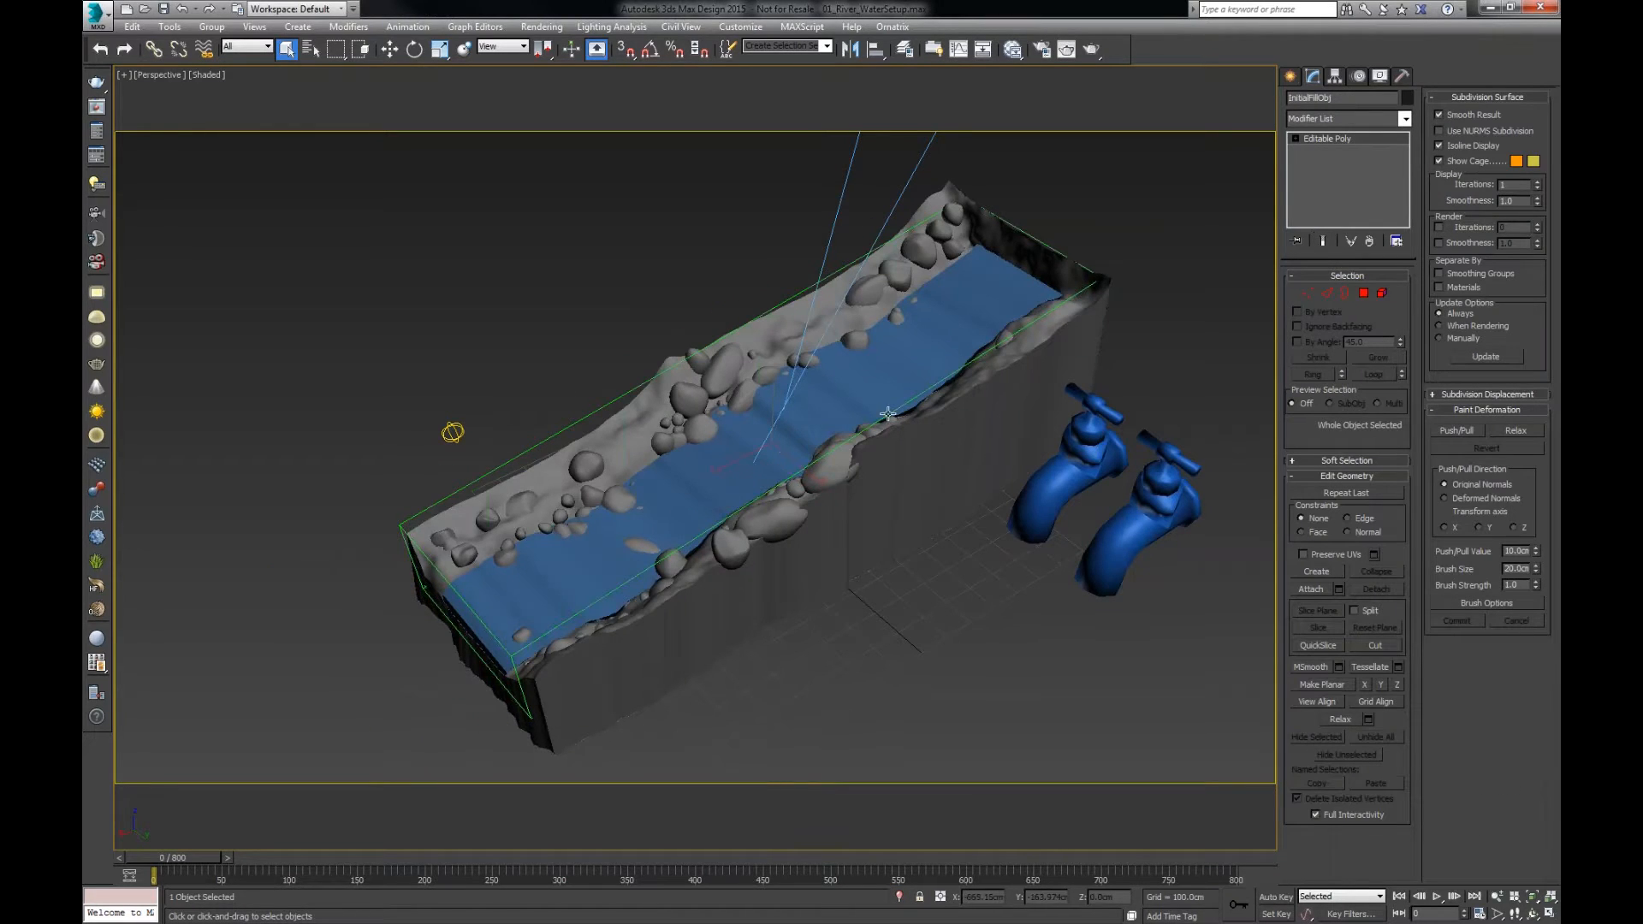
click(898, 897)
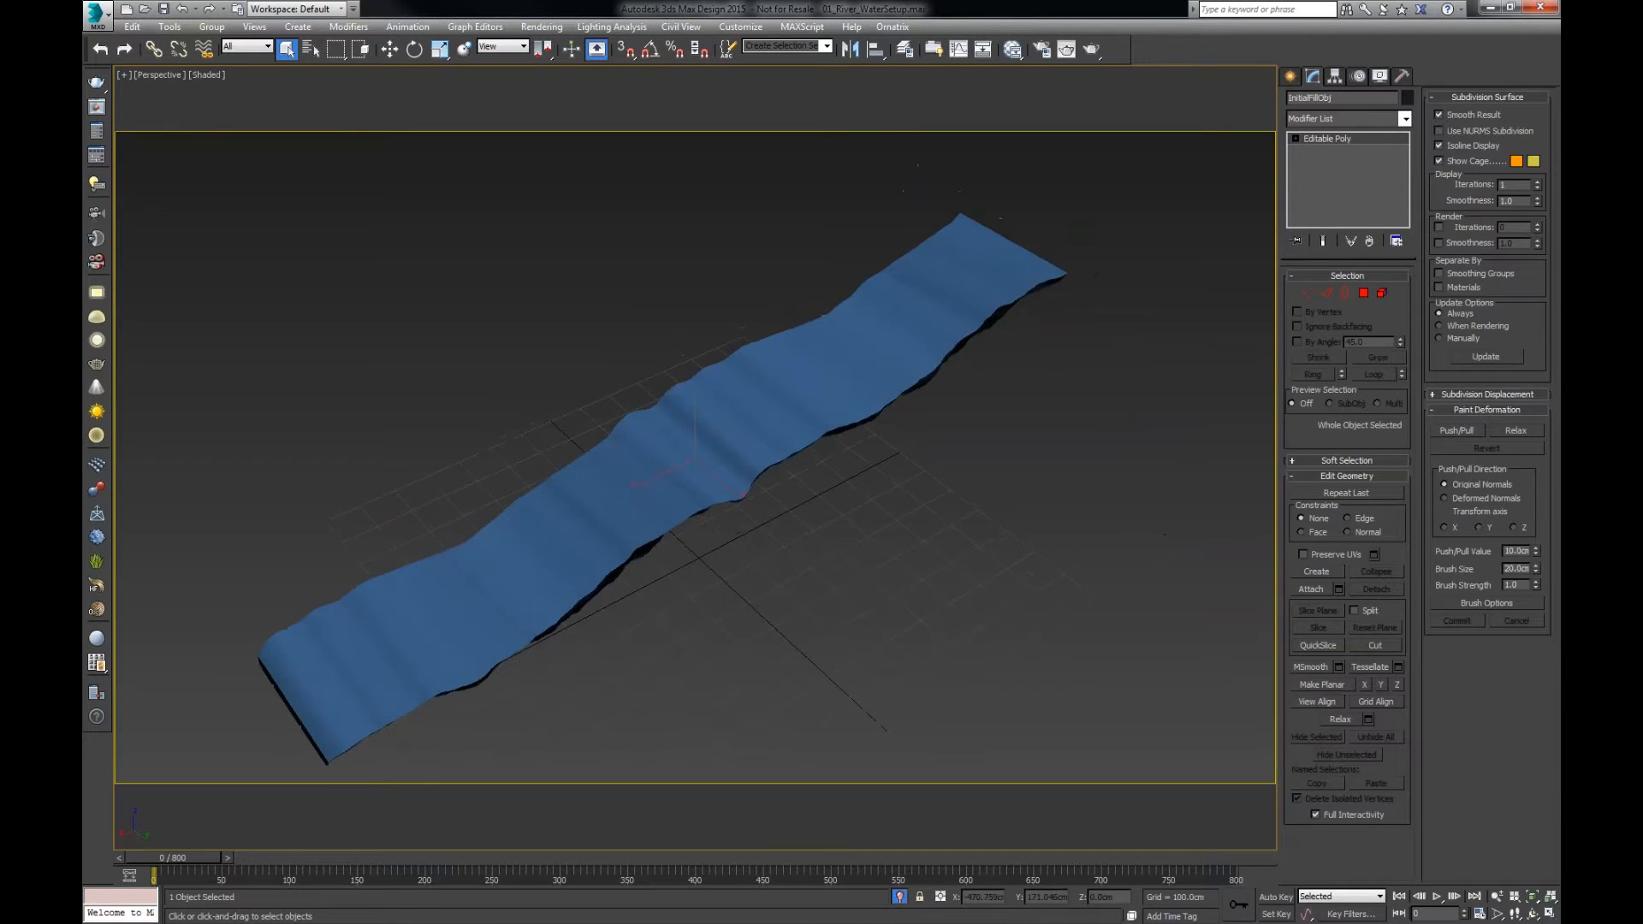
alt+drag(880, 532, 846, 511)
alt+middle_drag(846, 511, 842, 509)
right_click(843, 417)
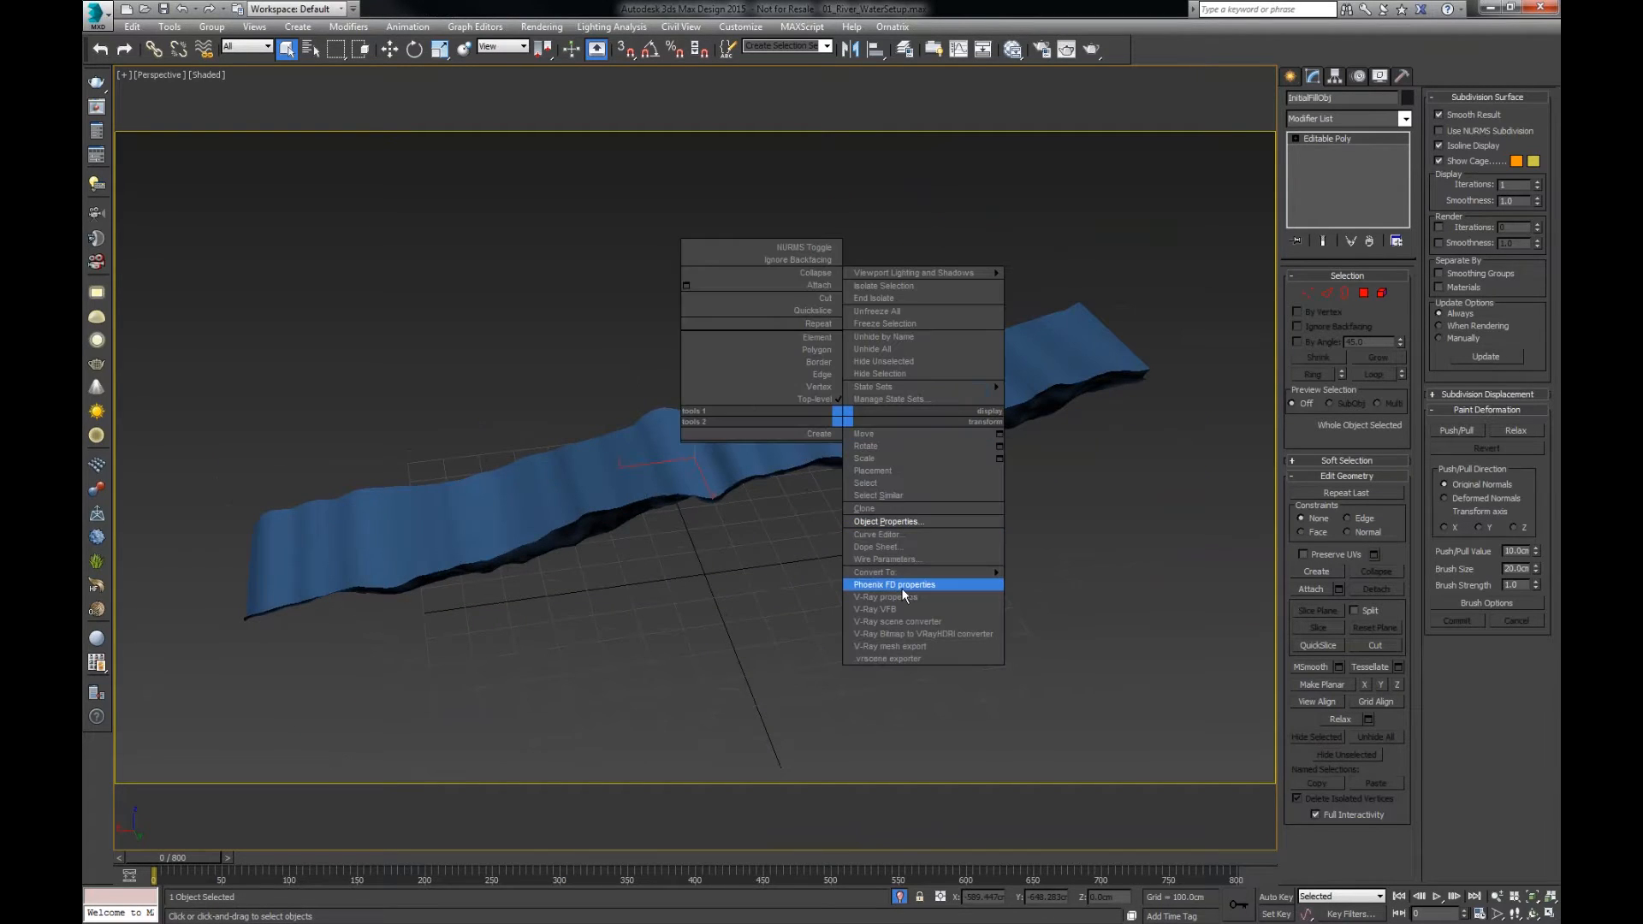
click(922, 586)
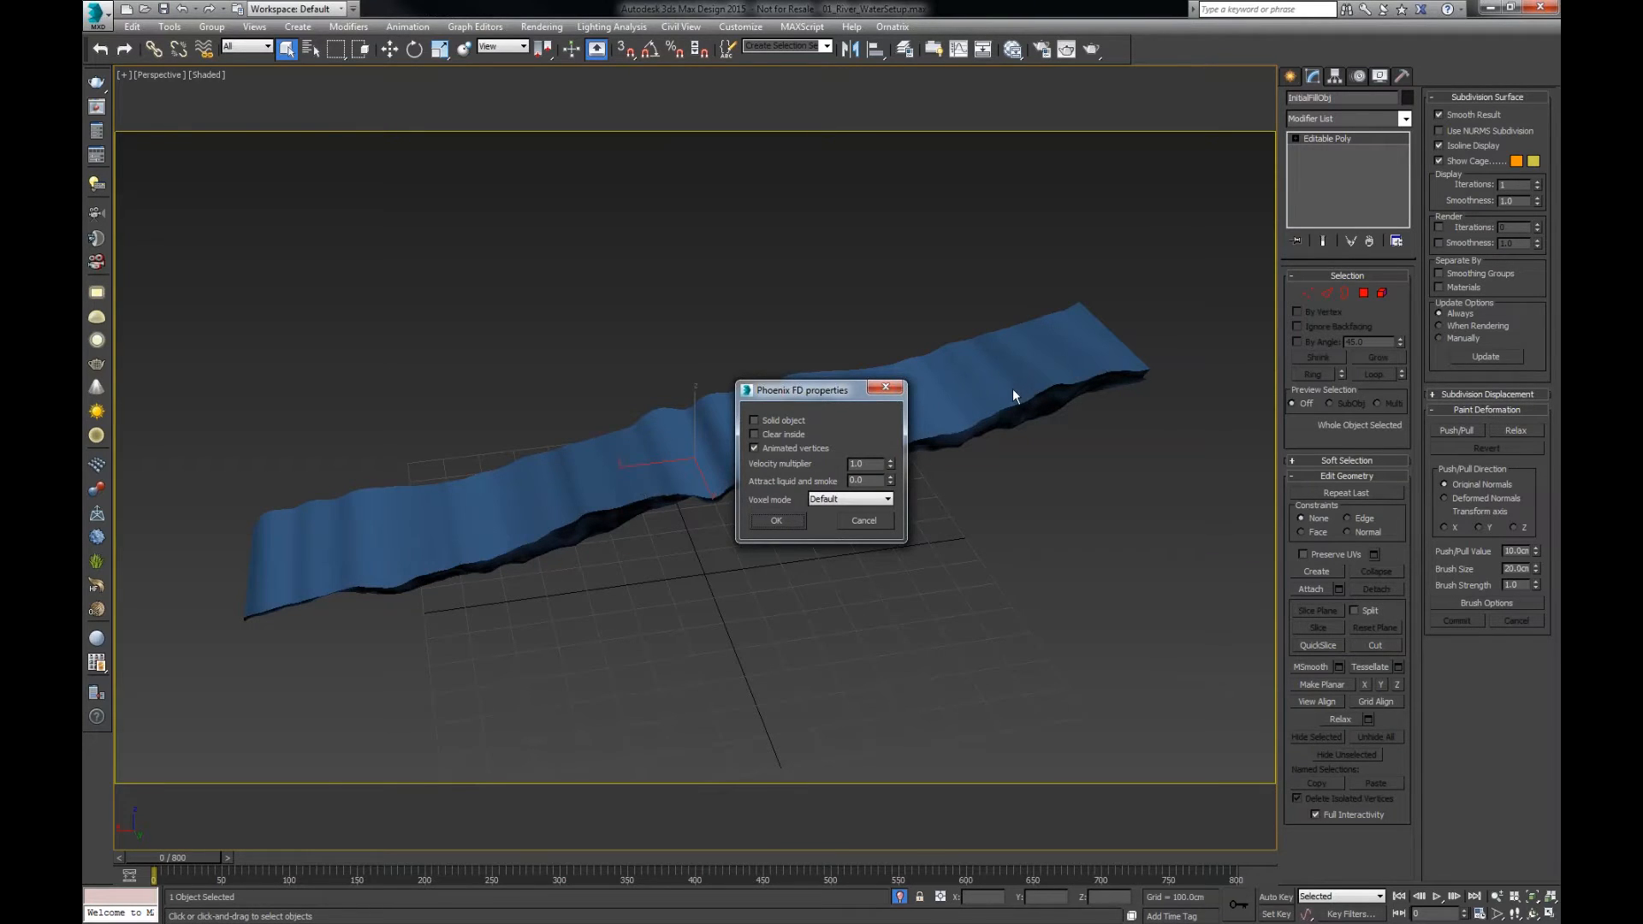
click(776, 521)
click(875, 751)
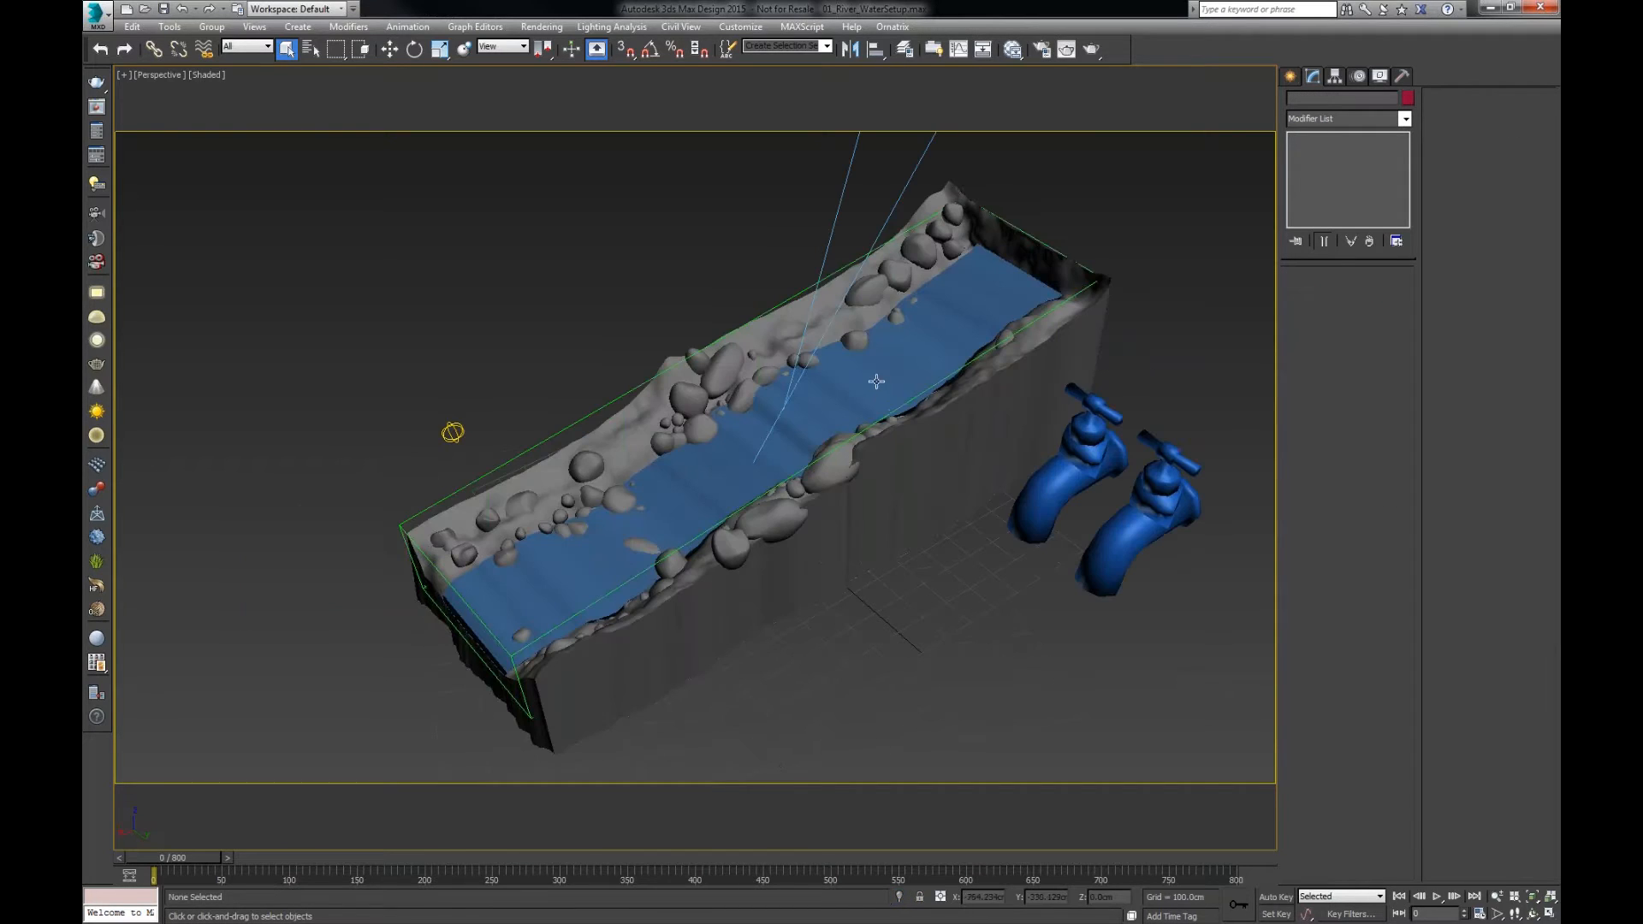
- Turn on Display as Box in the initial fill mesh's object properties
click(877, 381)
right_click(876, 380)
click(948, 475)
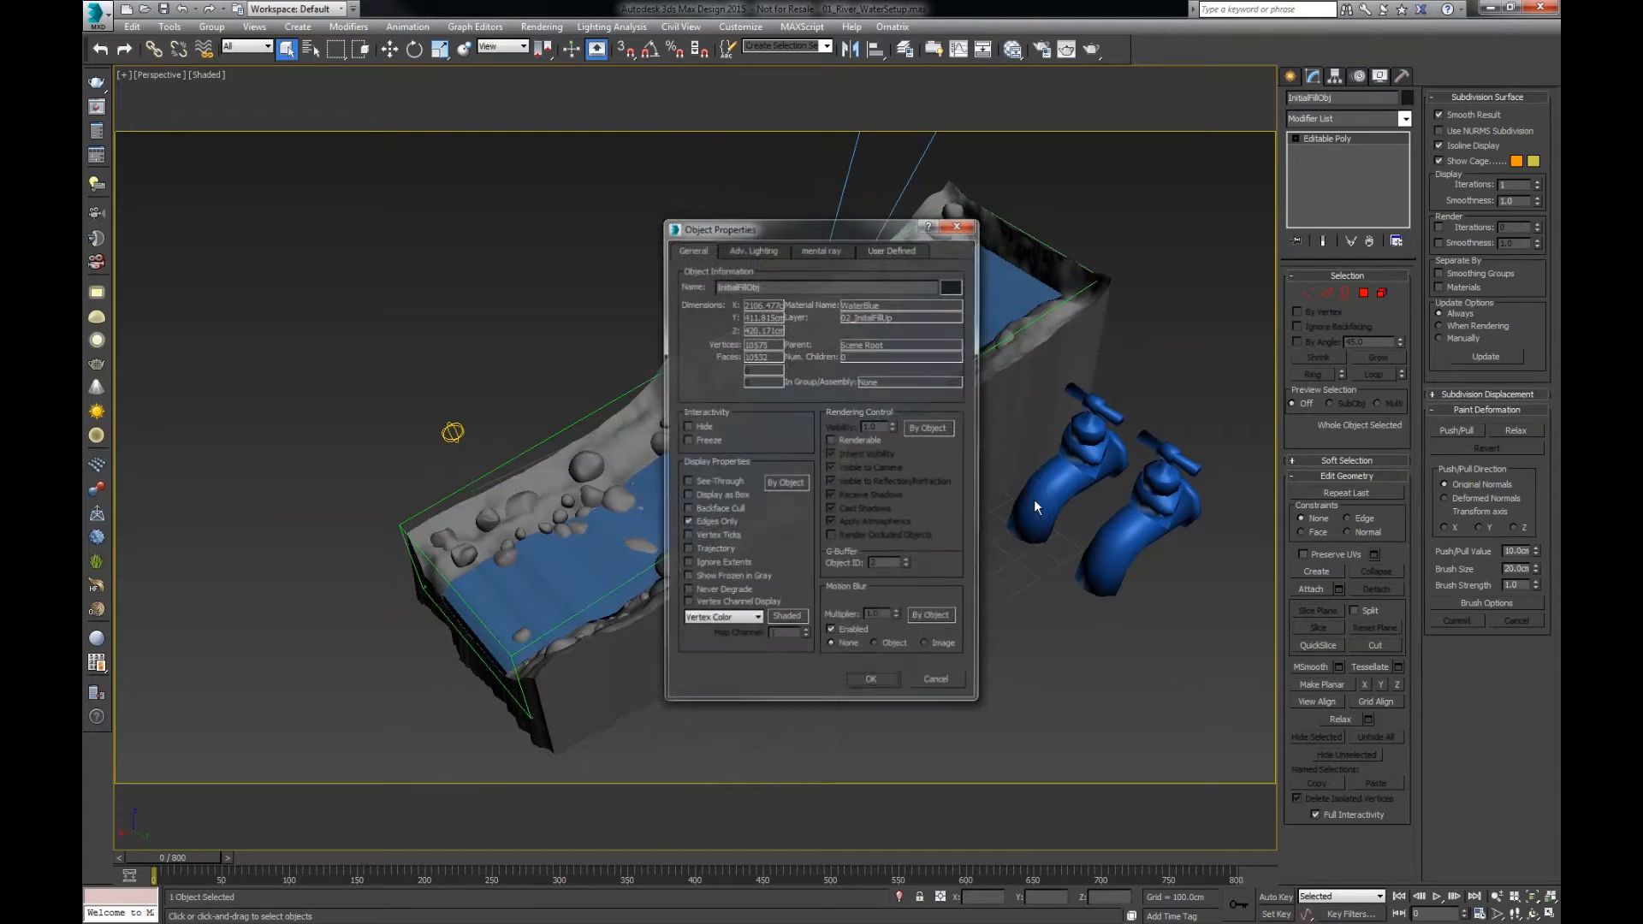
click(873, 684)
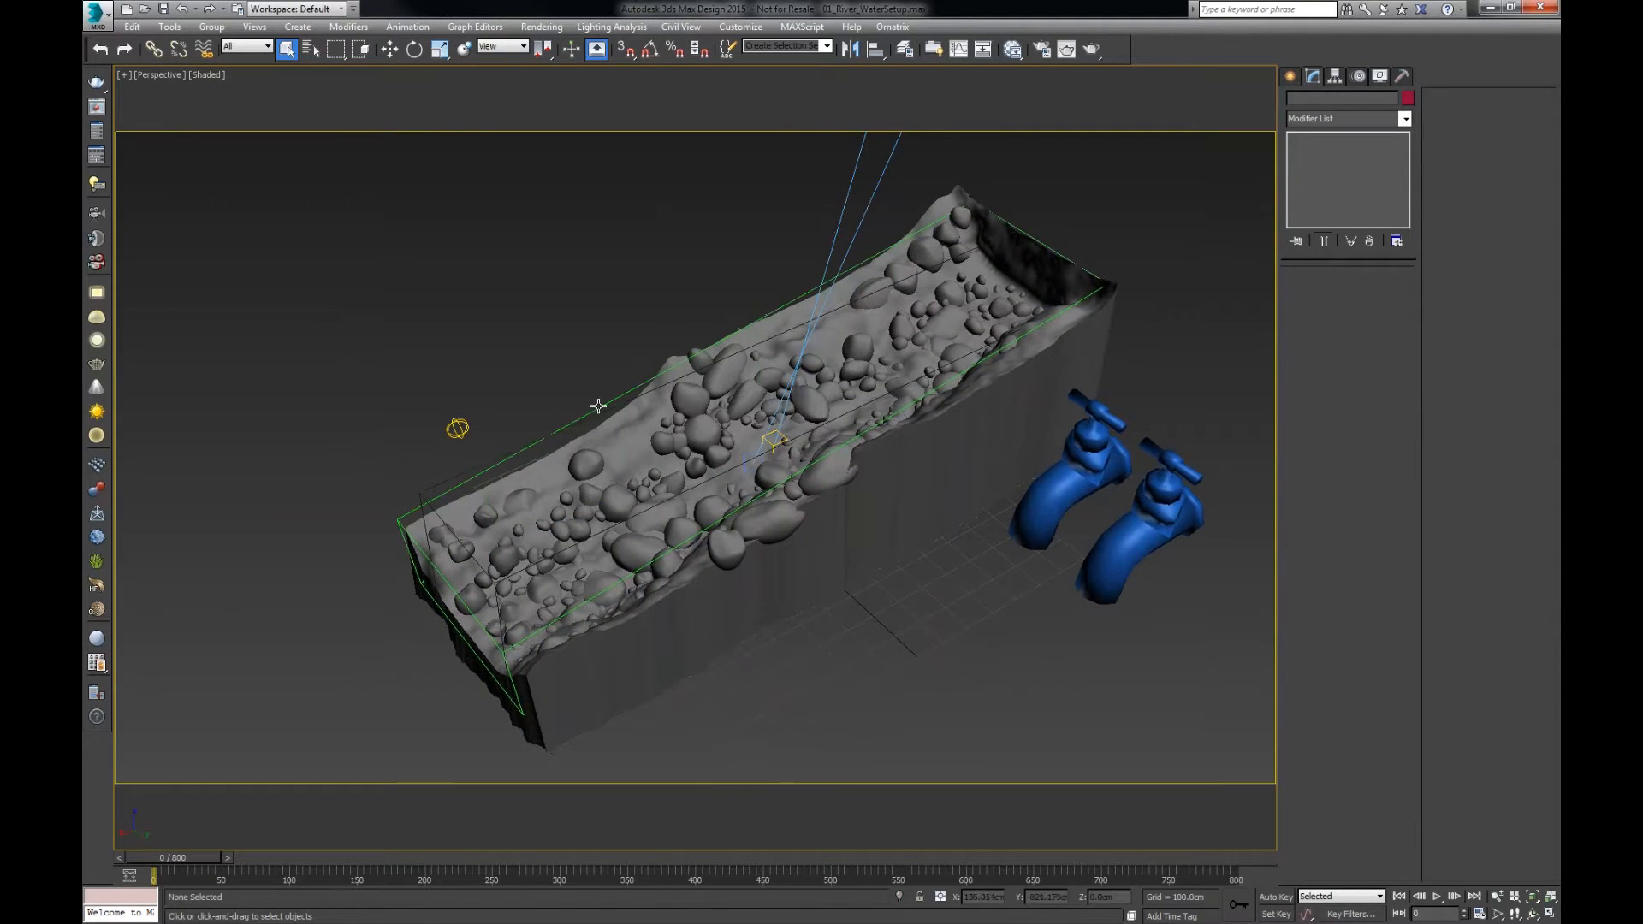
- Start the liquid simulation from the simulator grid and watch the filled river flow from several angles
click(598, 405)
click(1313, 292)
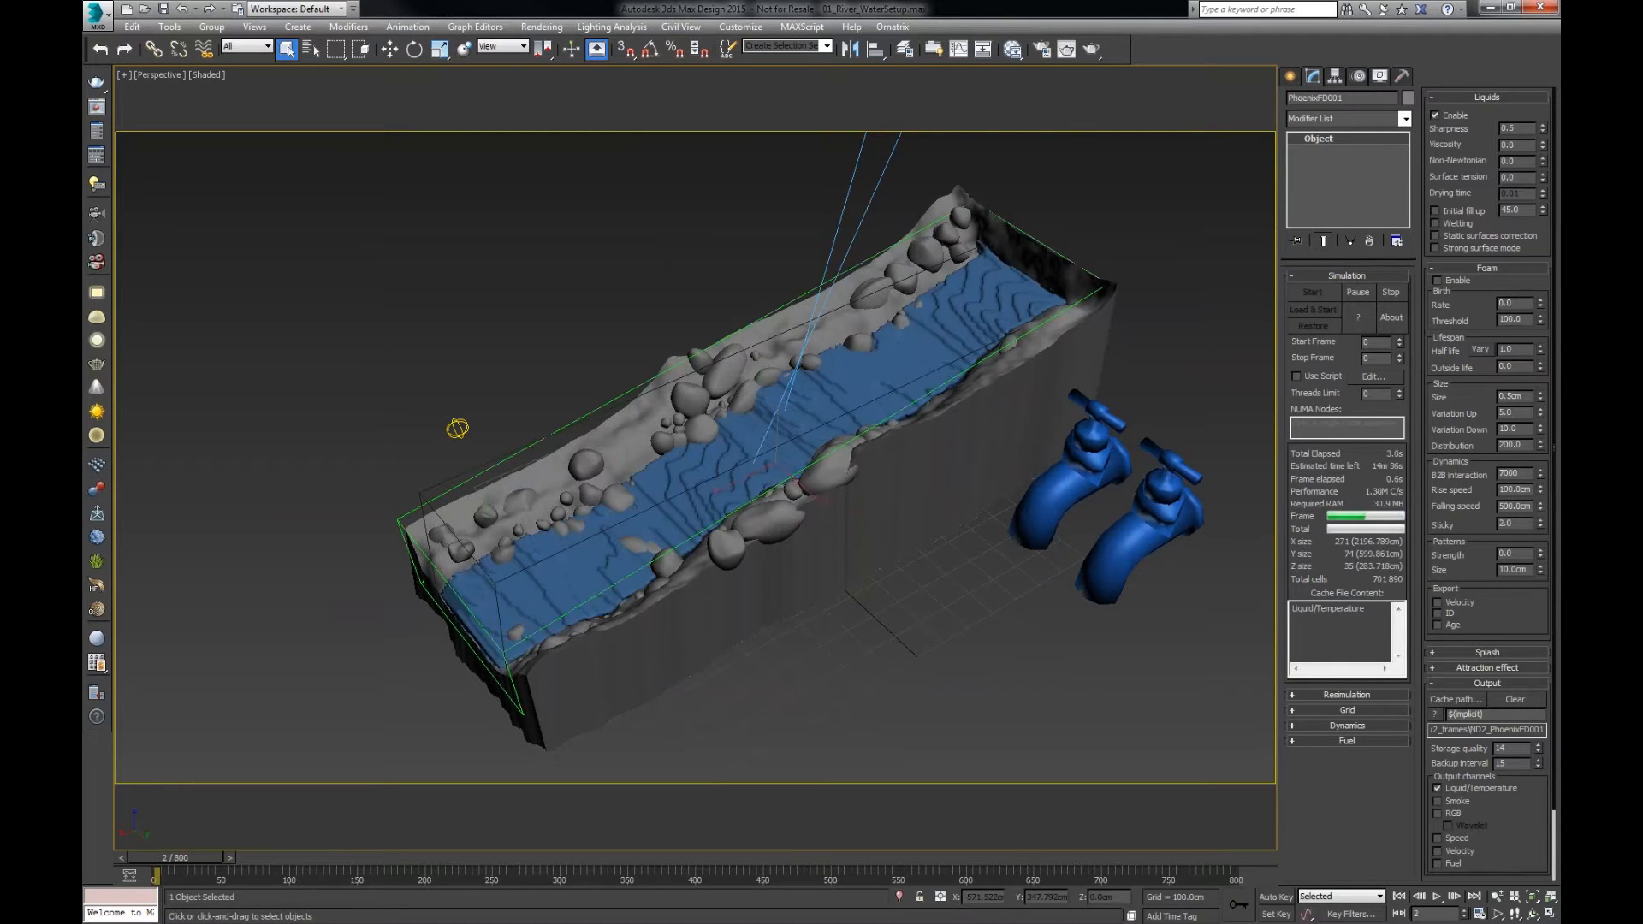
alt+middle_drag(995, 572, 871, 409)
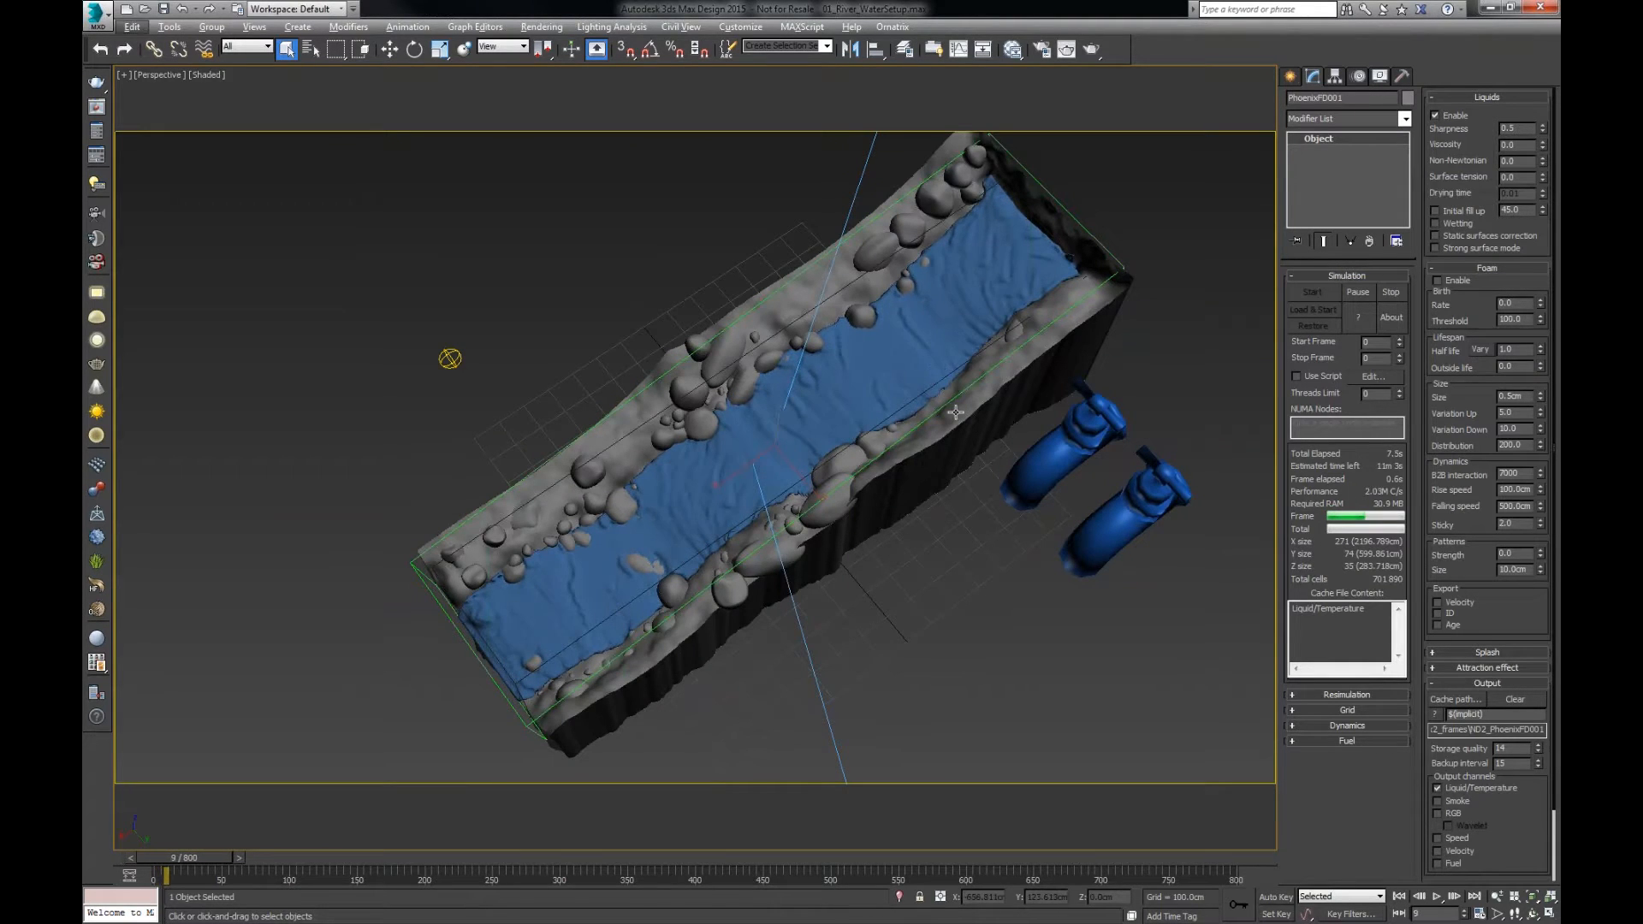
alt+middle_drag(956, 413, 844, 260)
alt+middle_drag(729, 418, 830, 404)
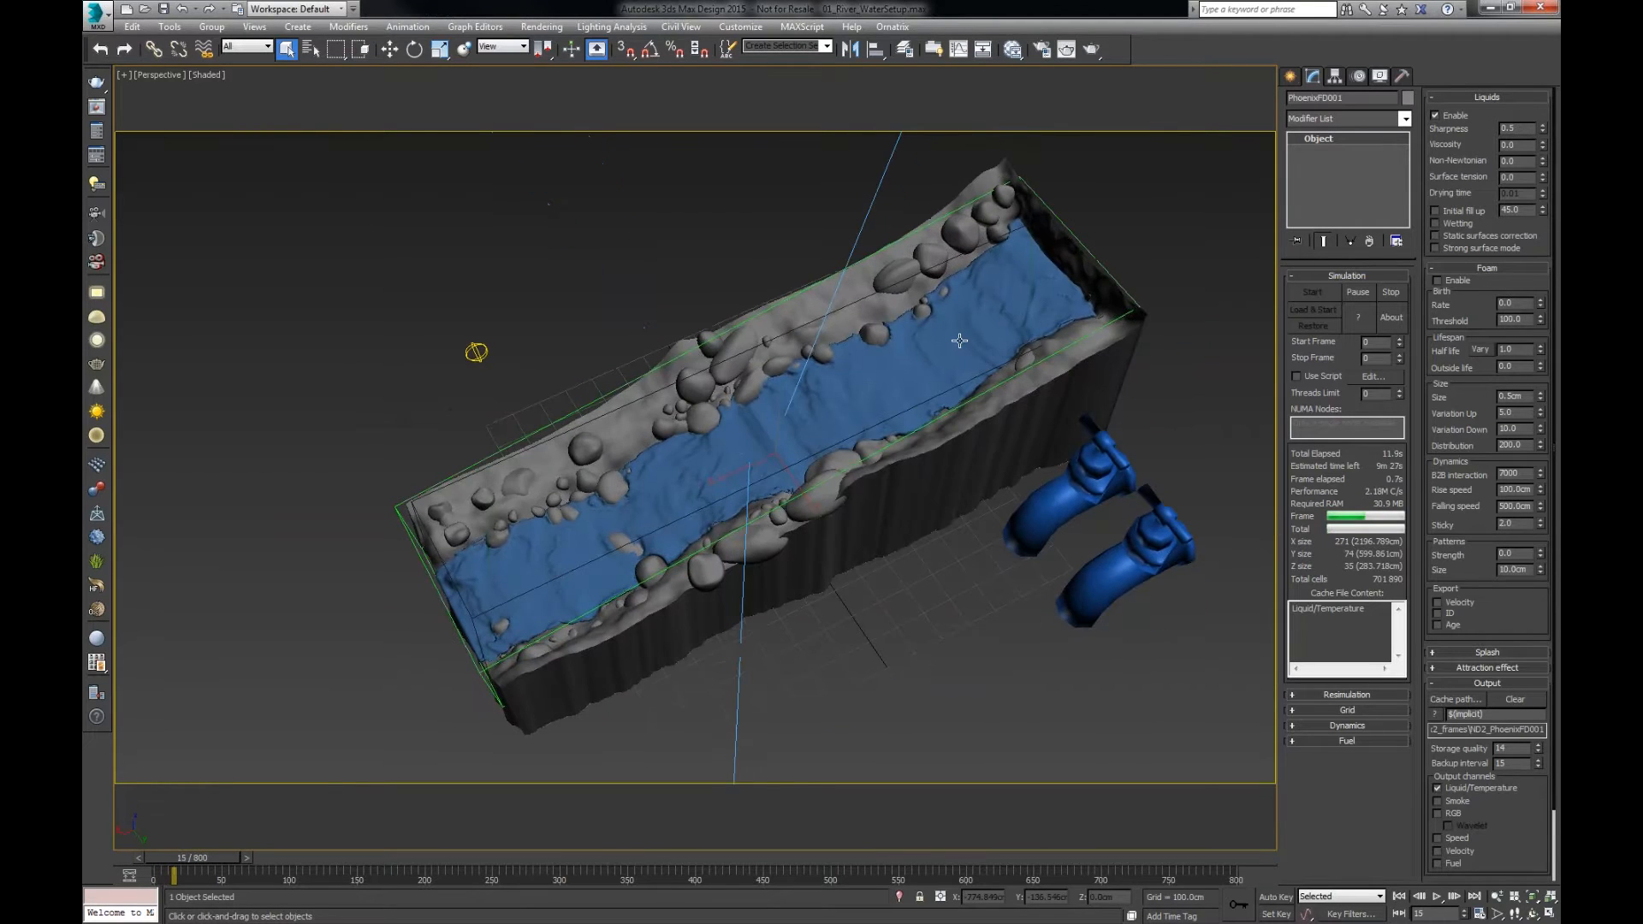
alt+middle_drag(889, 492, 891, 495)
- Check the river source's Riverbed emitter settings and pause the simulation at about frame 40
click(1063, 481)
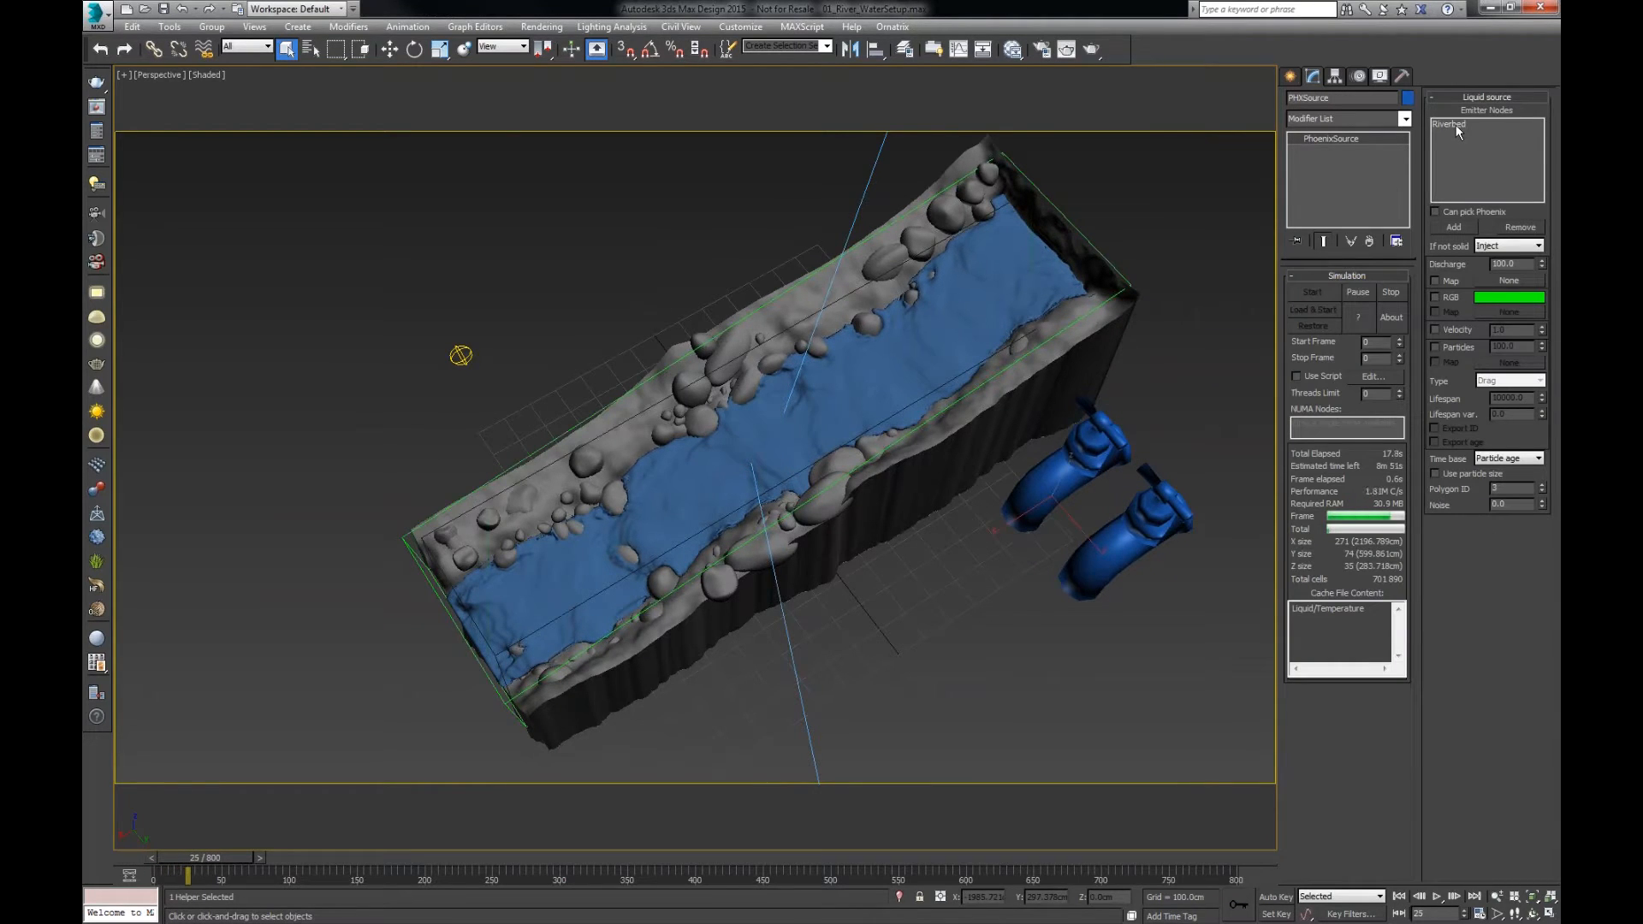
click(1456, 125)
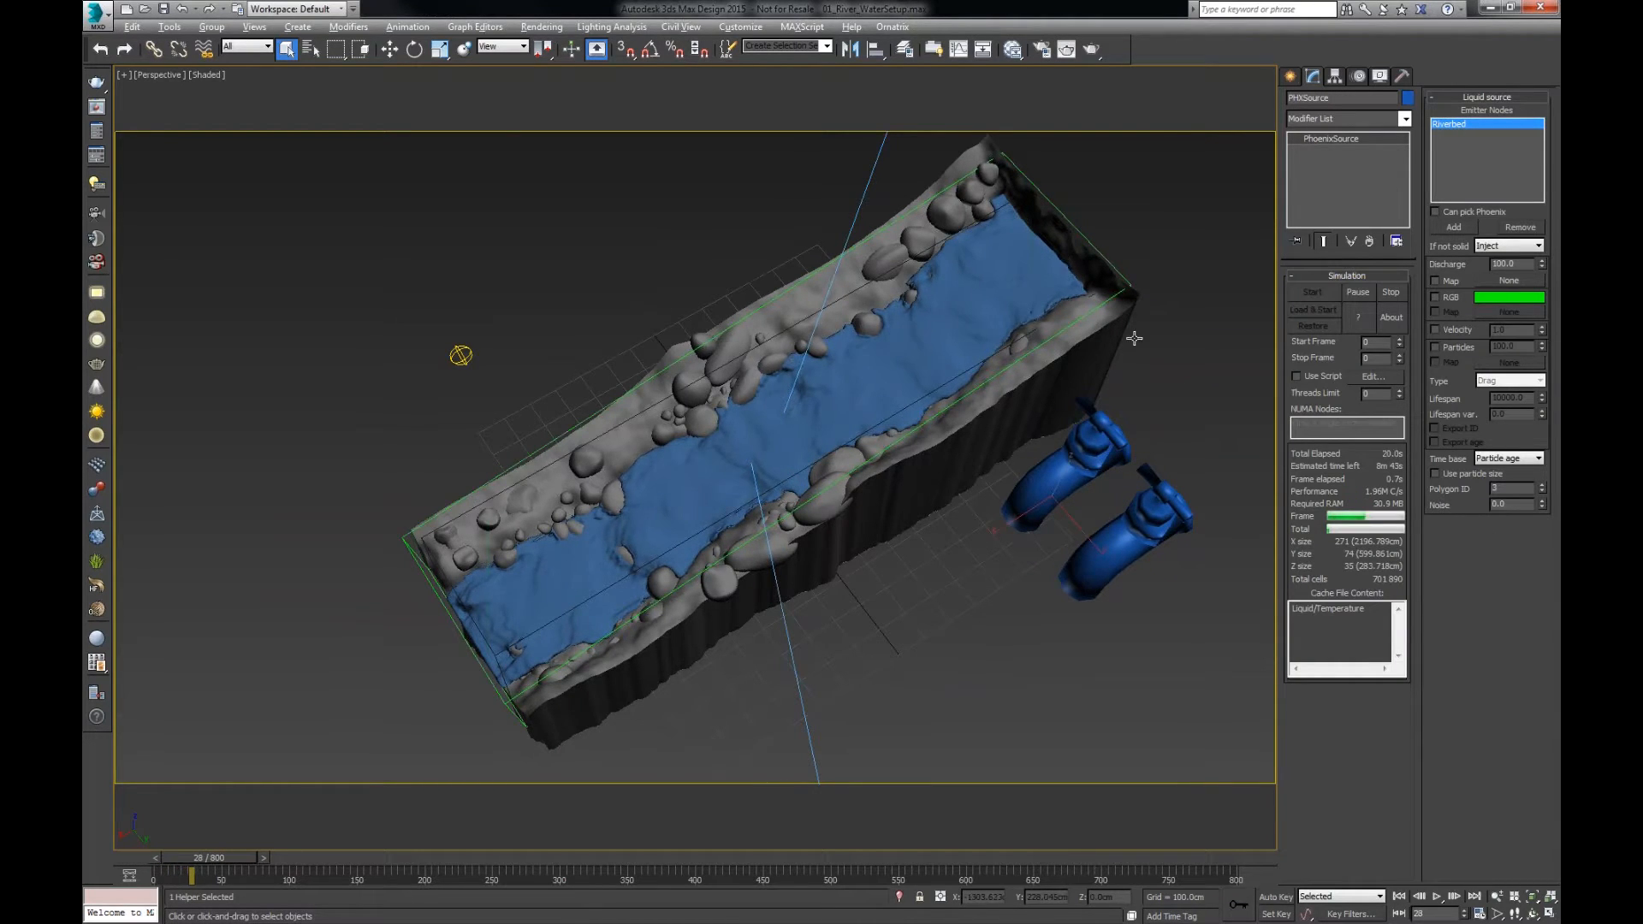
alt+middle_drag(1133, 333, 1086, 391)
click(1363, 291)
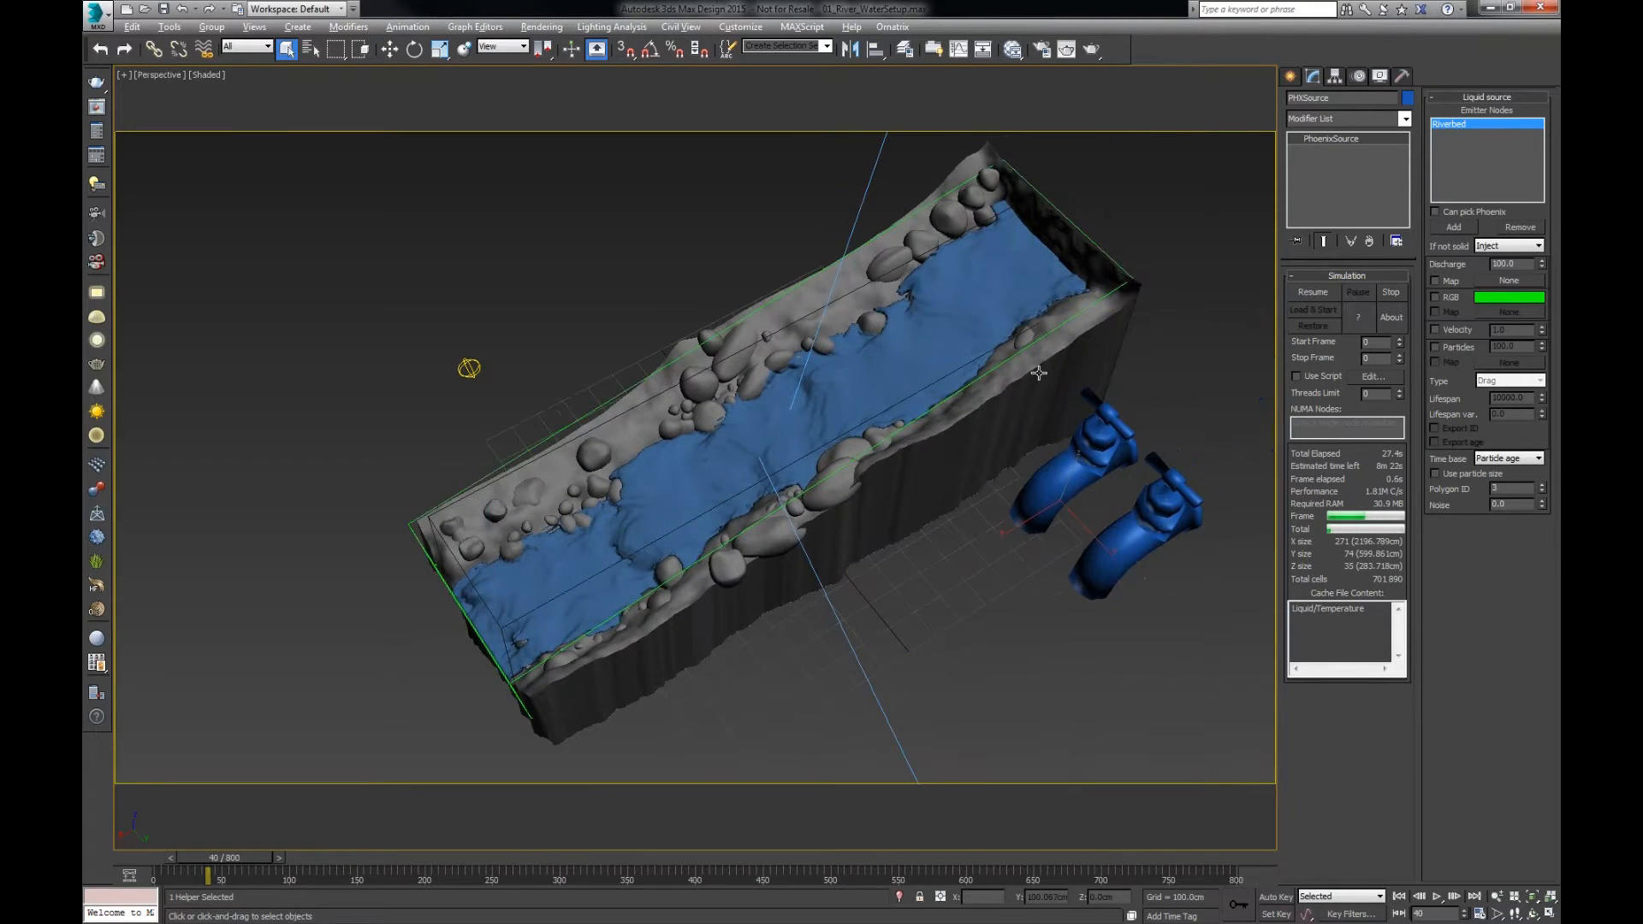
- Switch to the presentation and advance from the Dimensions slide to the Water slide
key(alt+Tab)
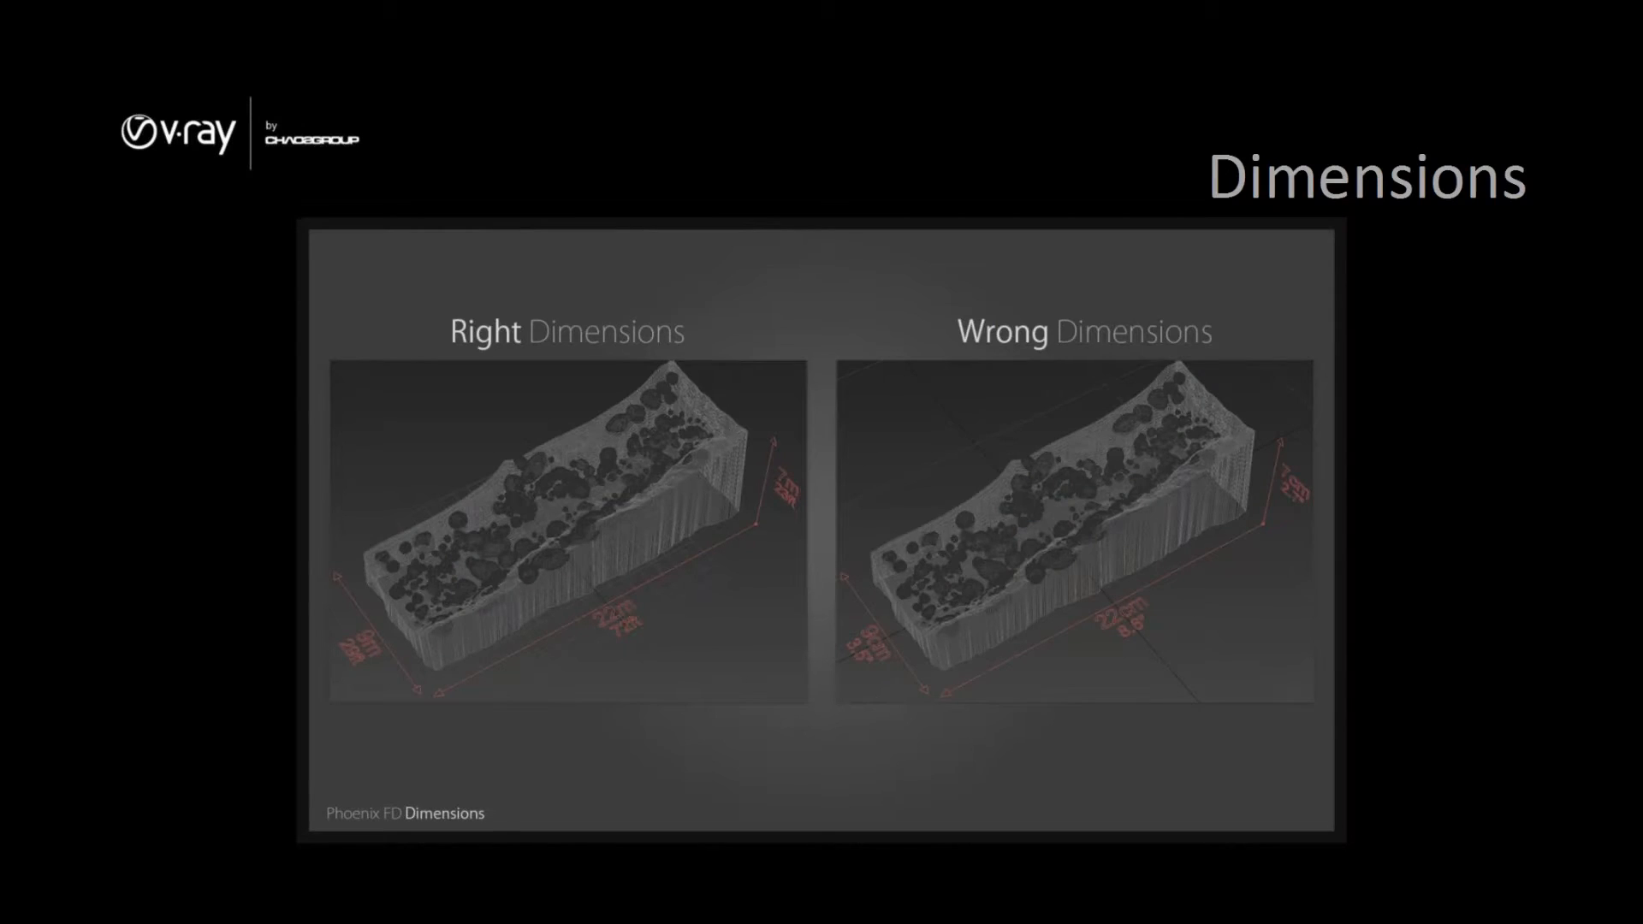
key(Right)
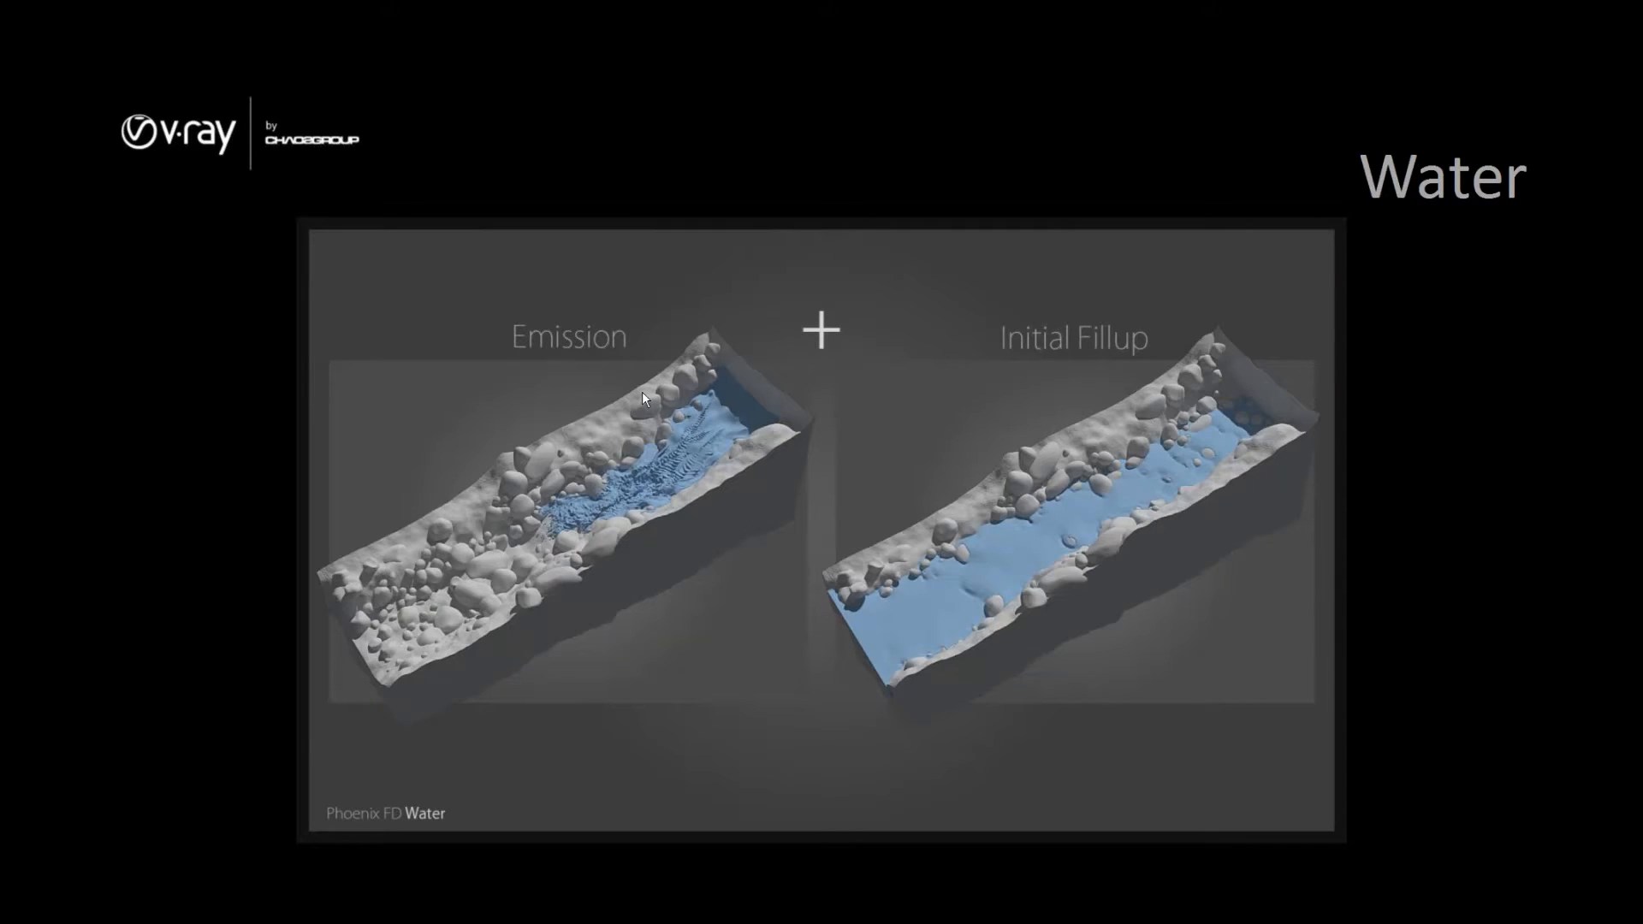
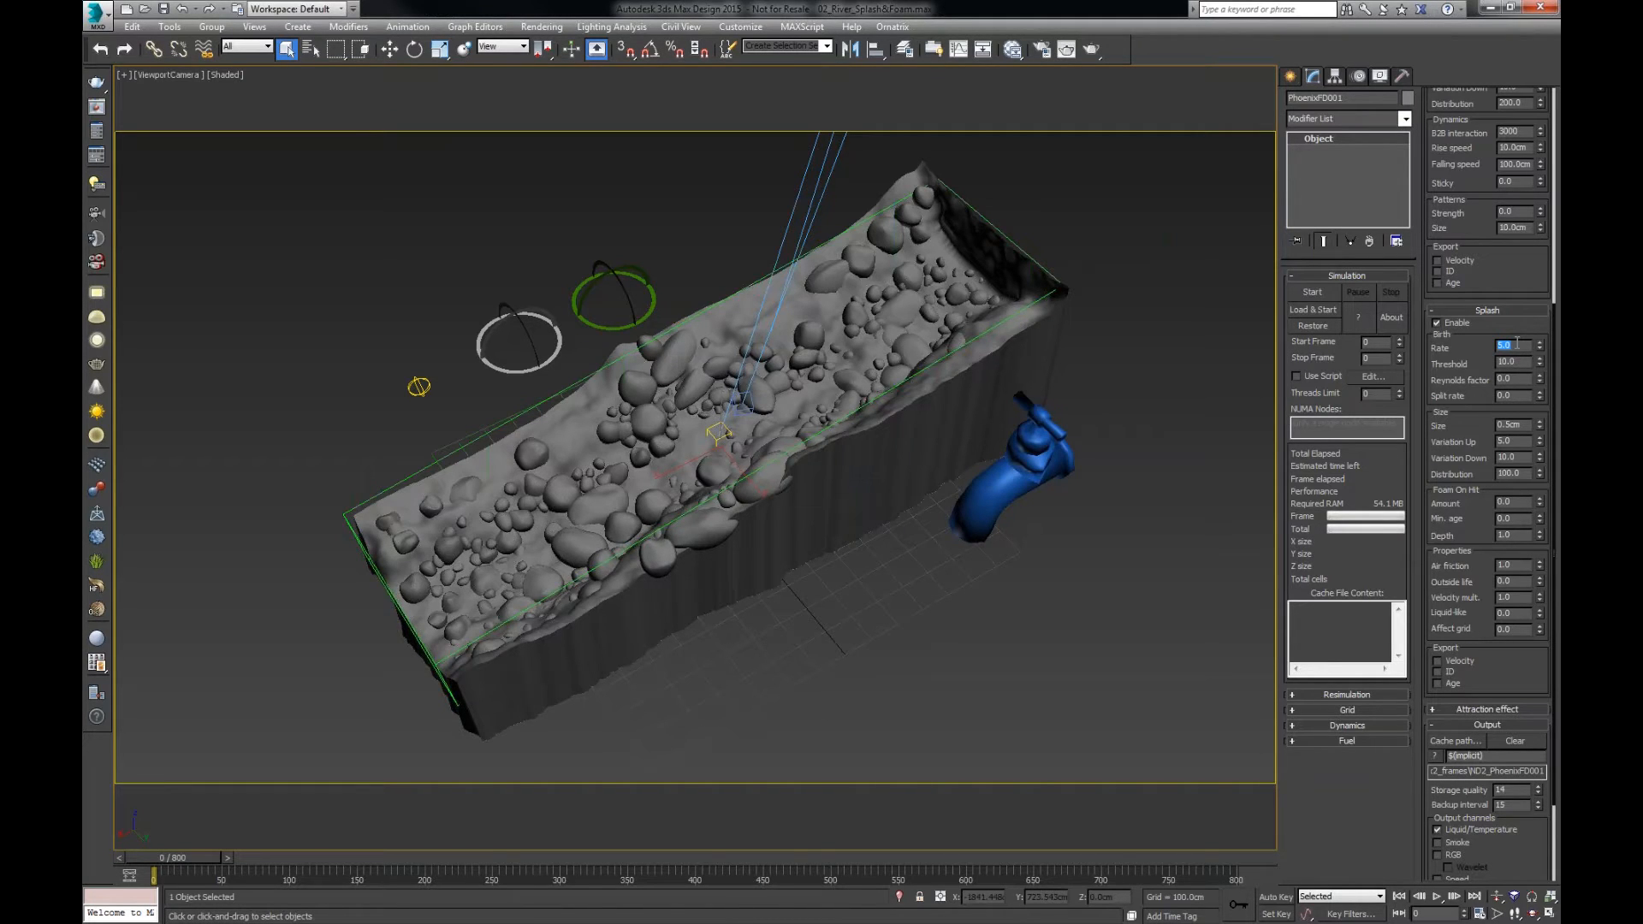
- Start the simulation with Splash enabled and inspect the inflow end of the river up close in perspective view
click(1312, 291)
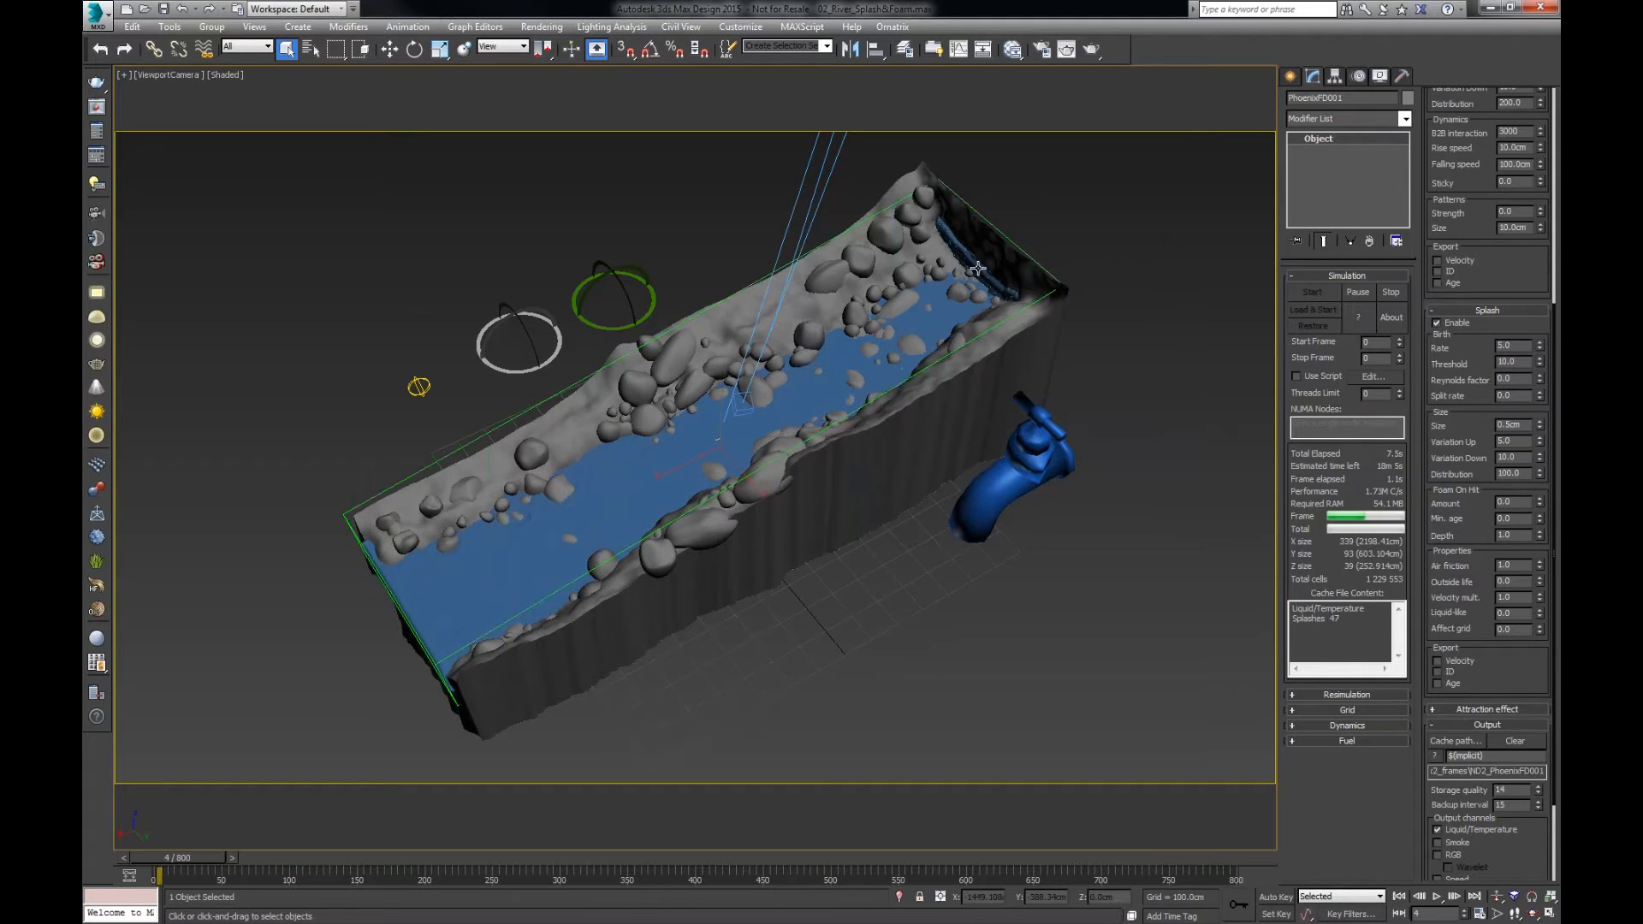
key(v)
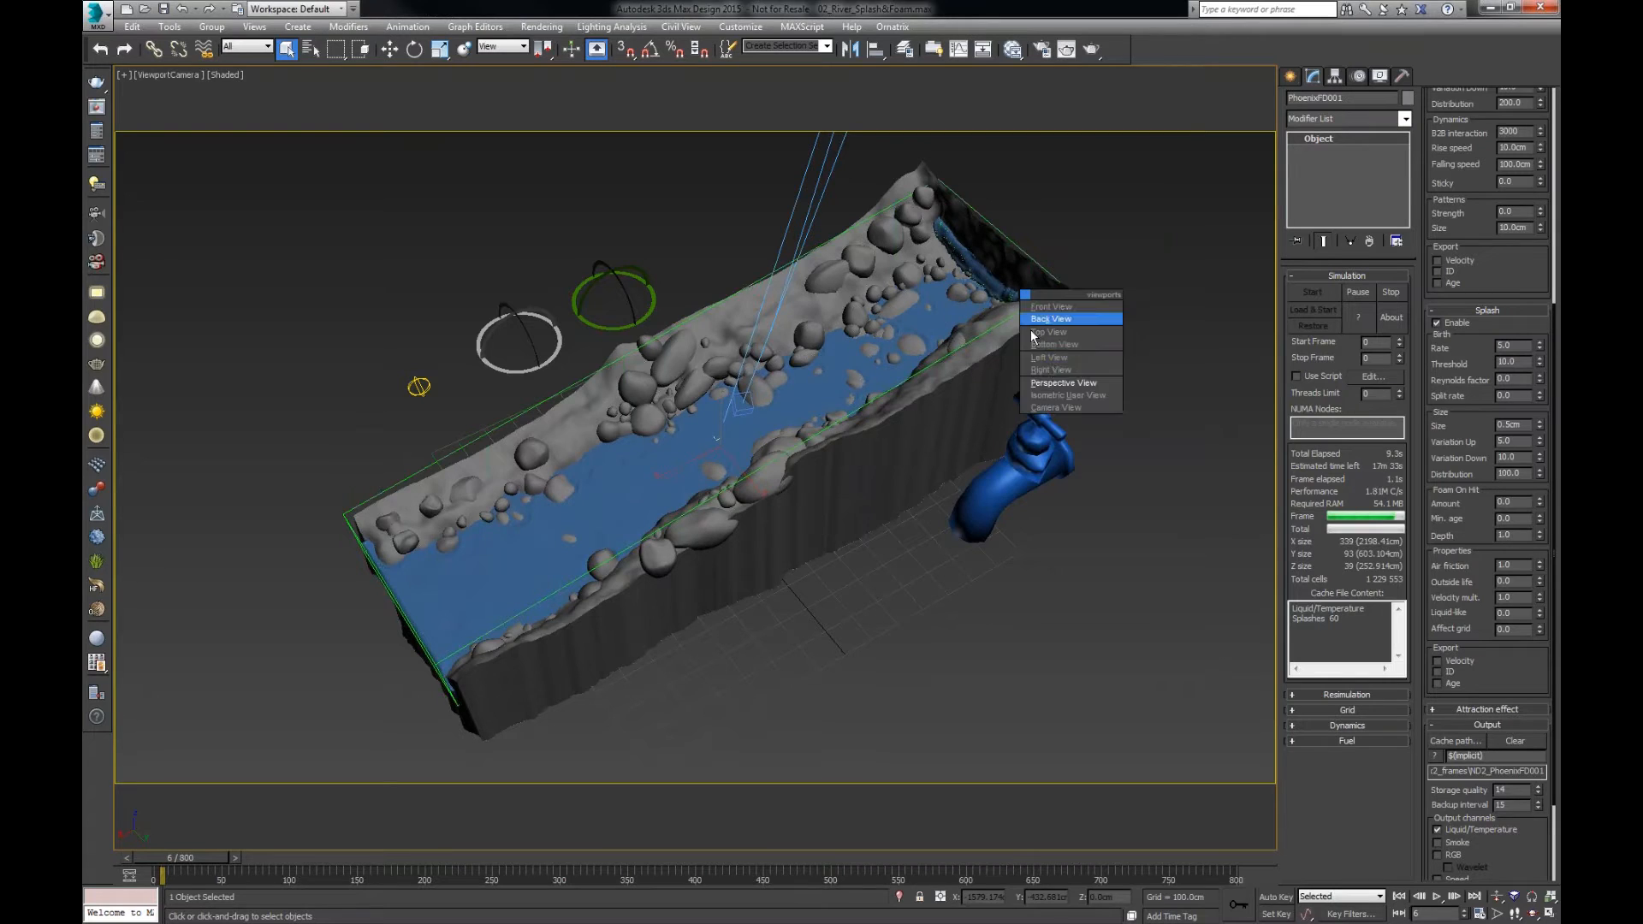
click(1064, 382)
scroll(1001, 290, up, 3)
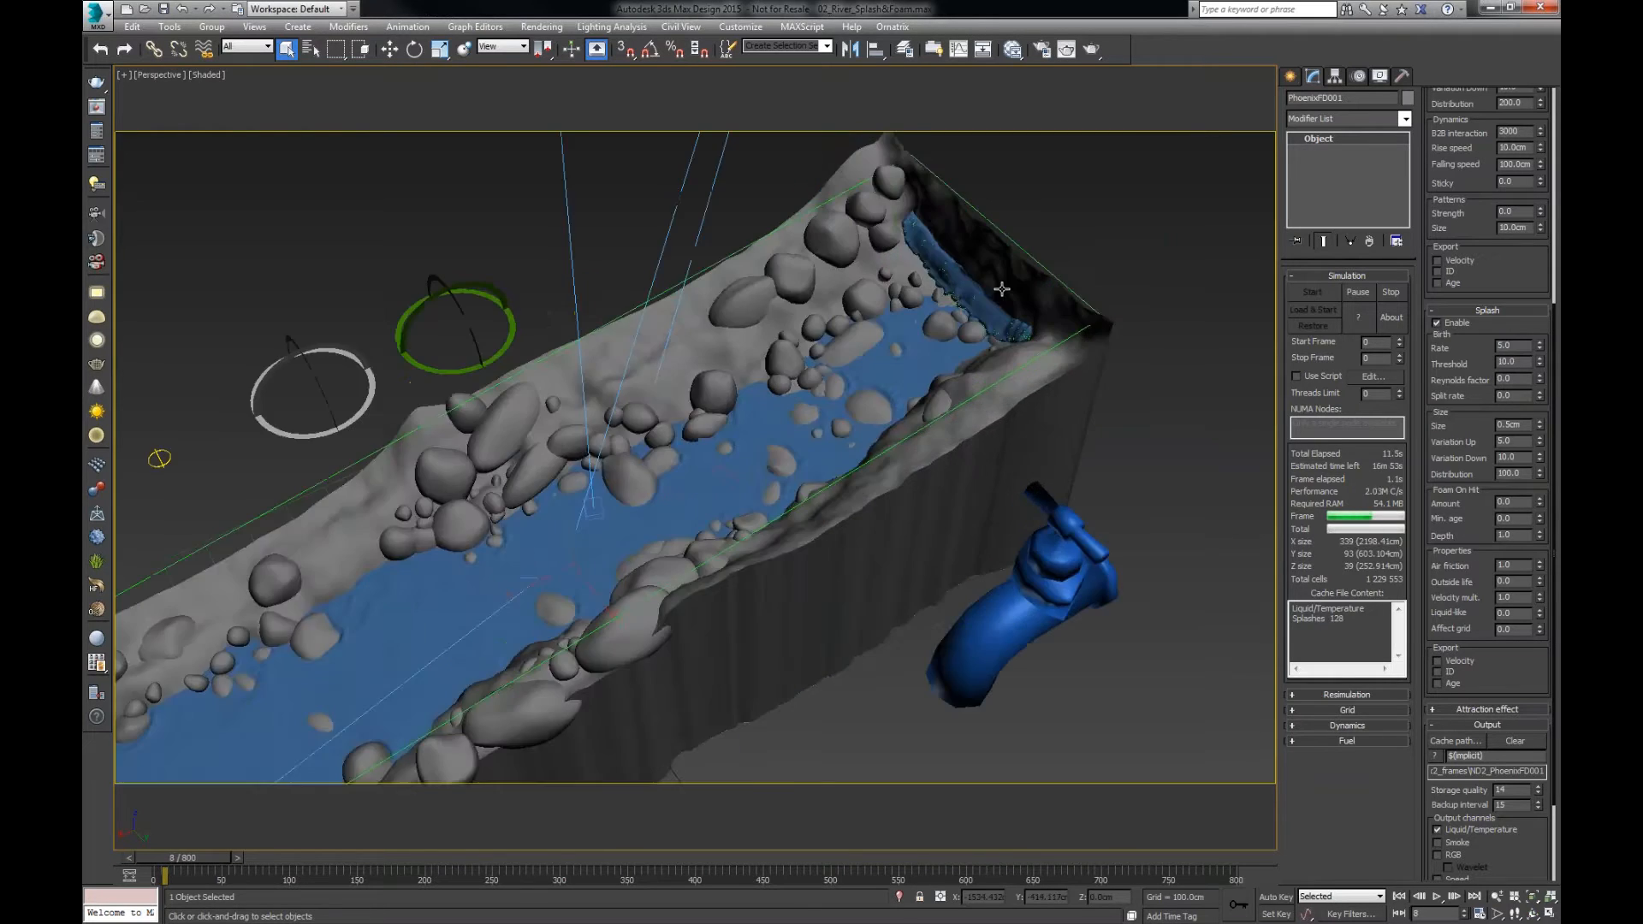
scroll(984, 286, up, 5)
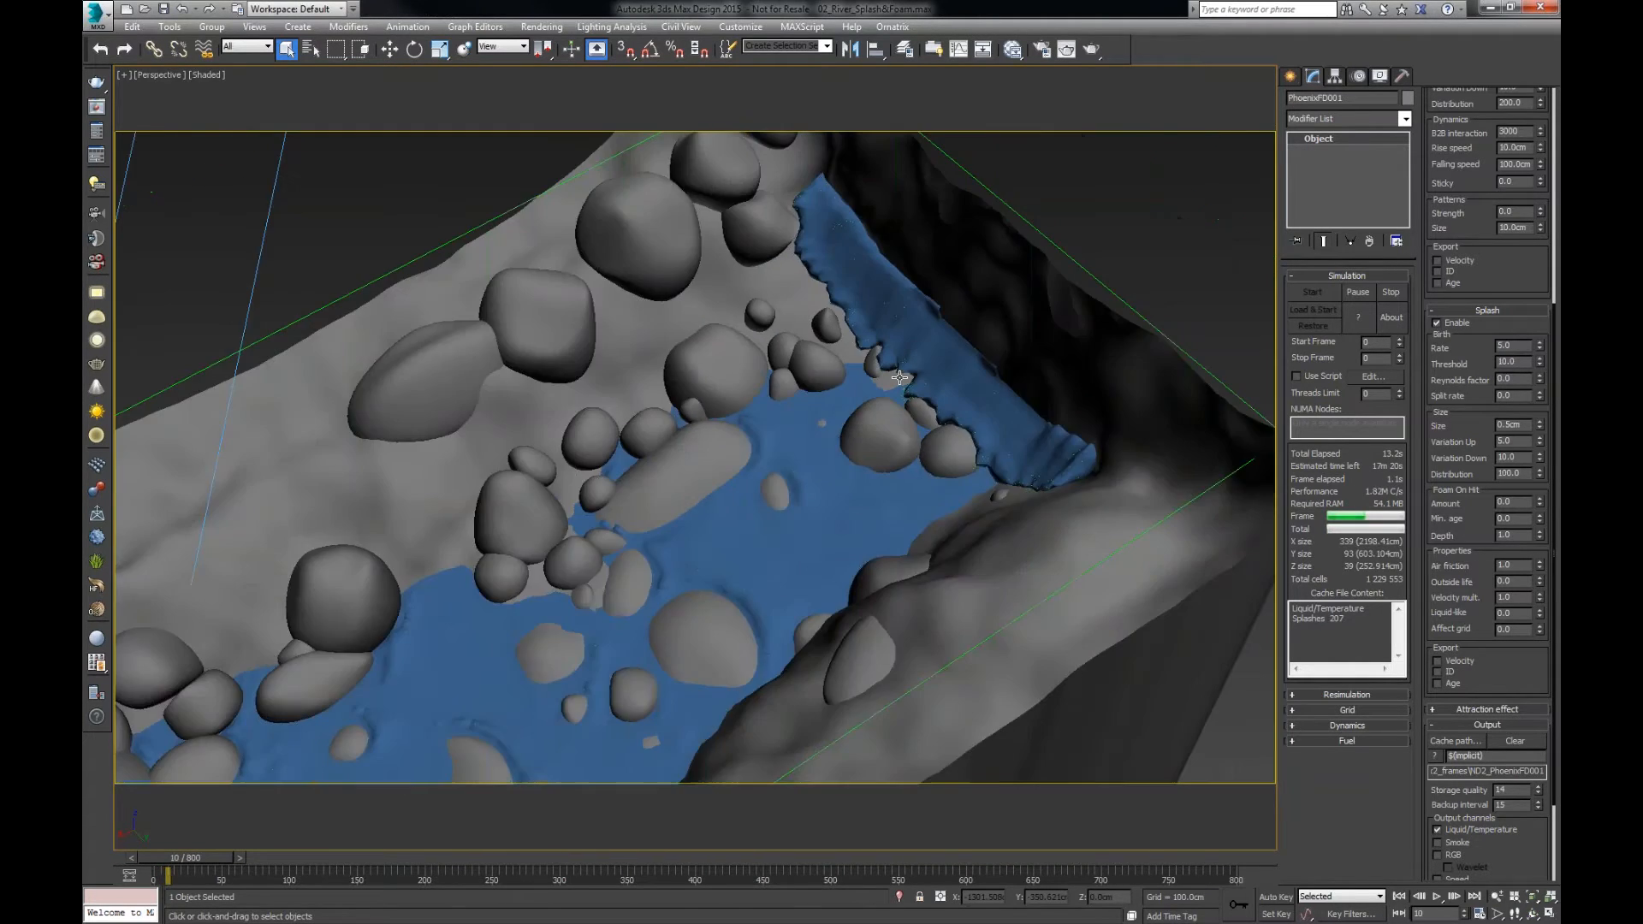
scroll(899, 378, down, 10)
- View the running river through RenderCamera and return the viewport to ViewportCamera
key(c)
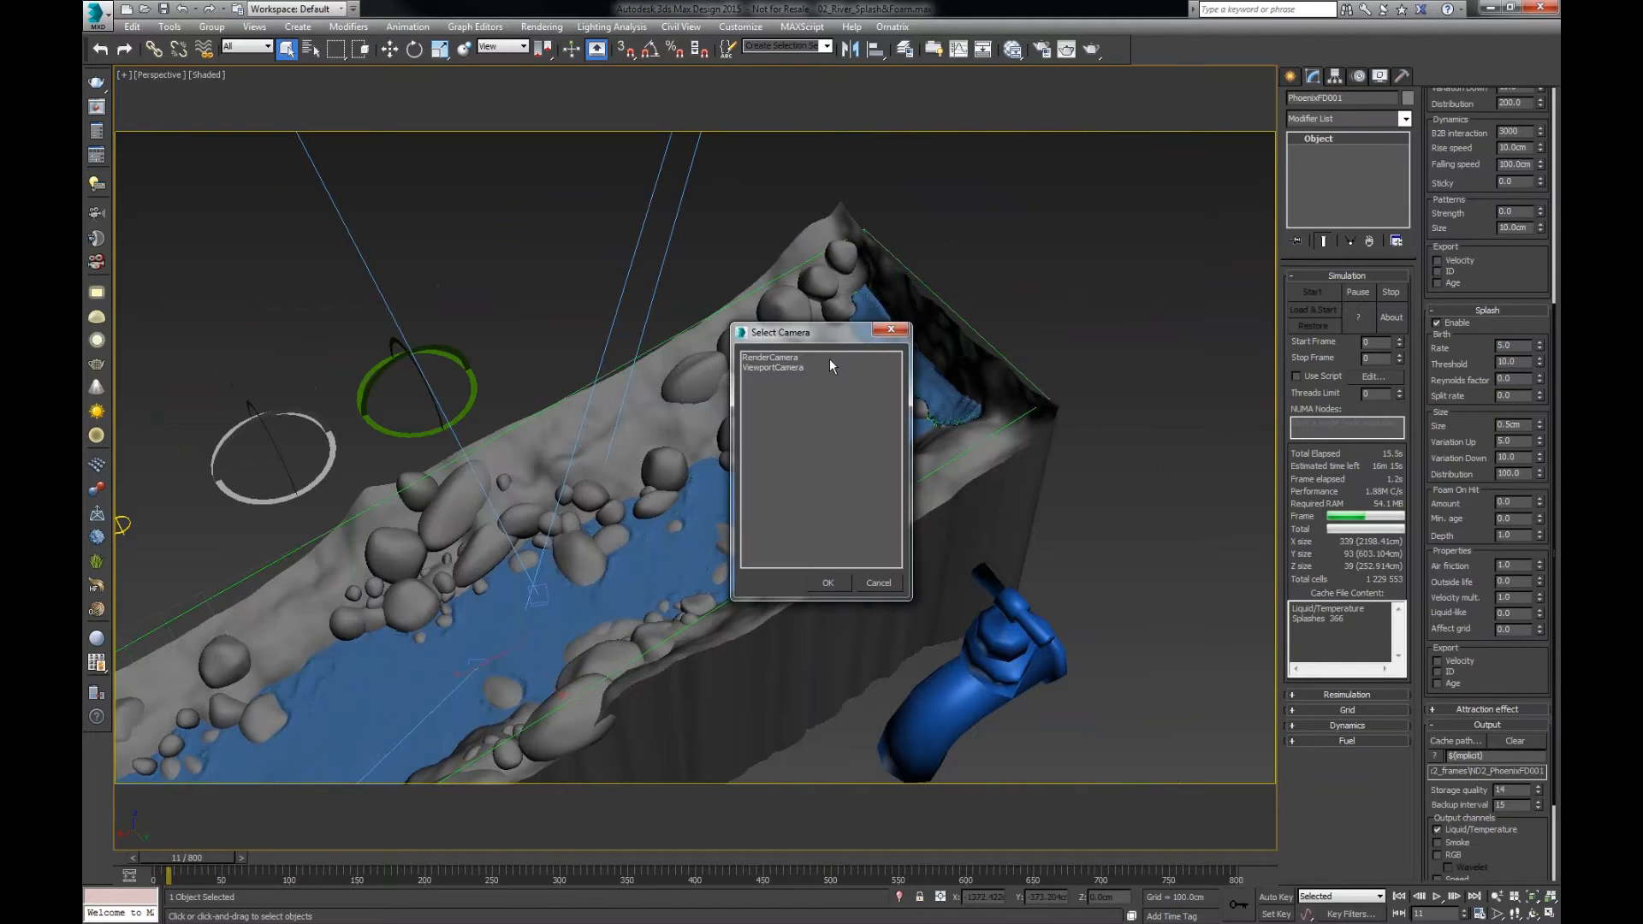
double_click(786, 359)
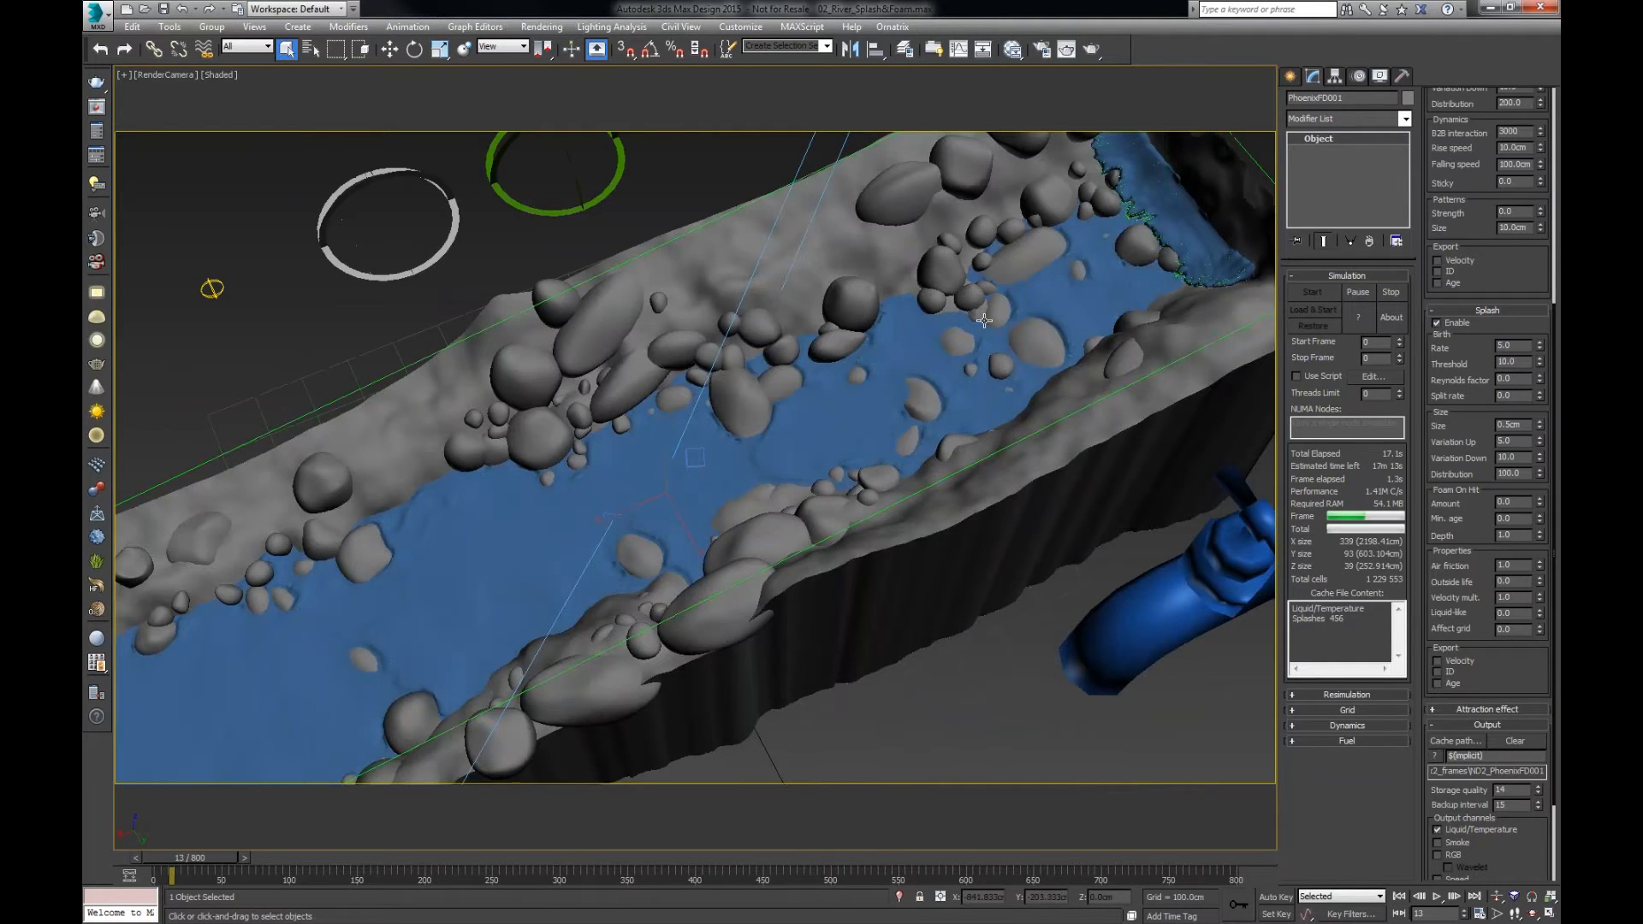
key(v)
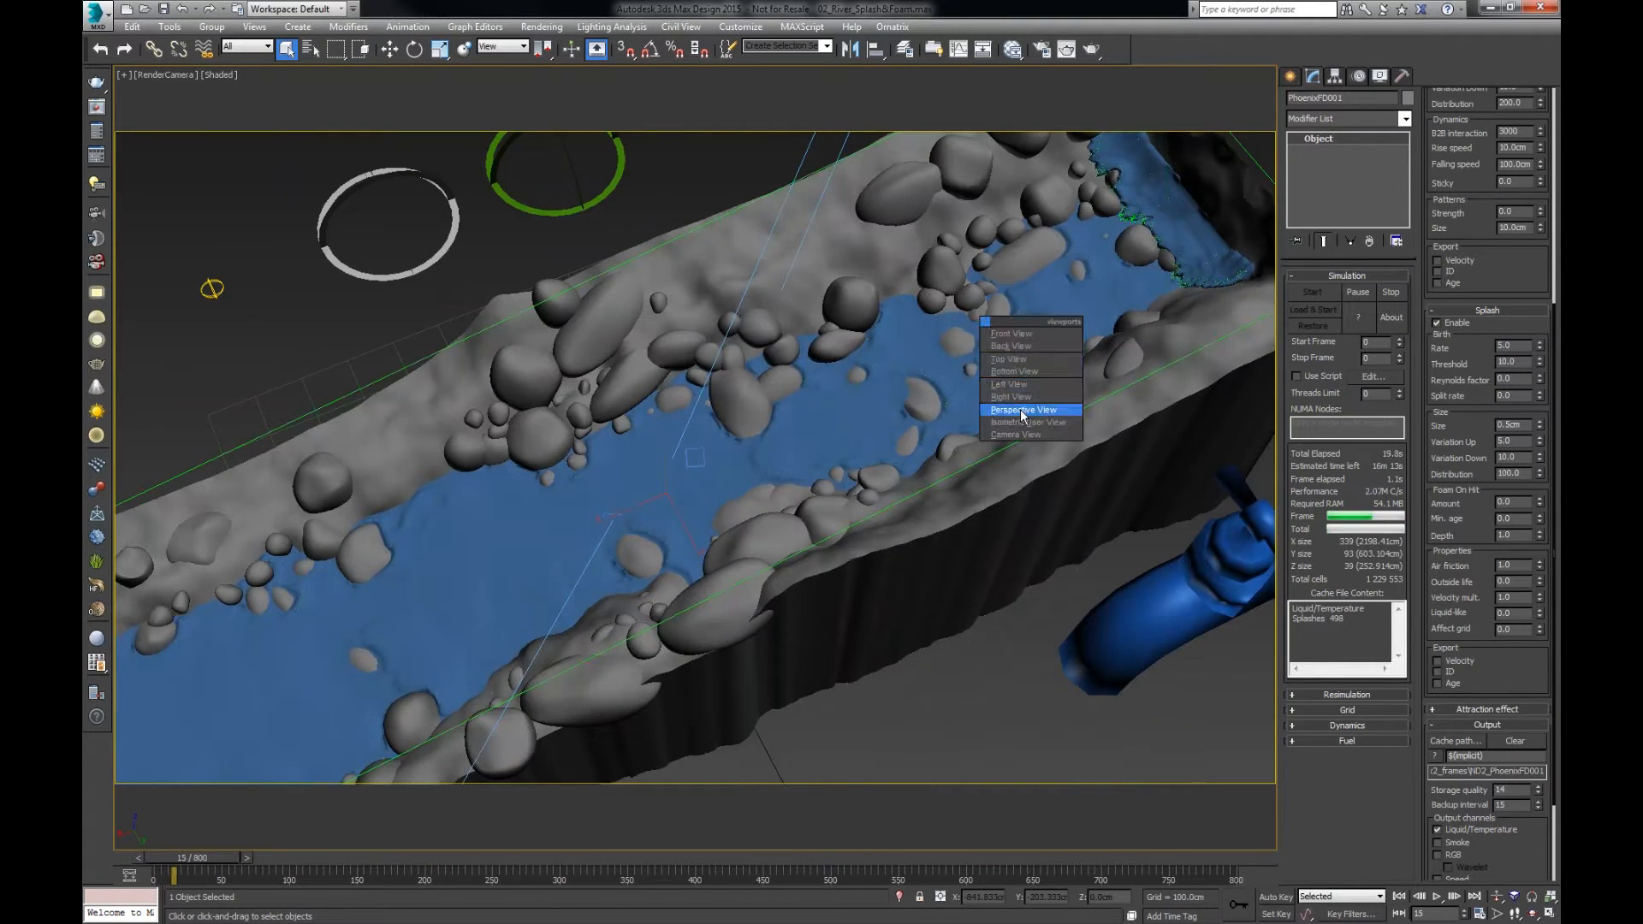
key(c)
double_click(797, 369)
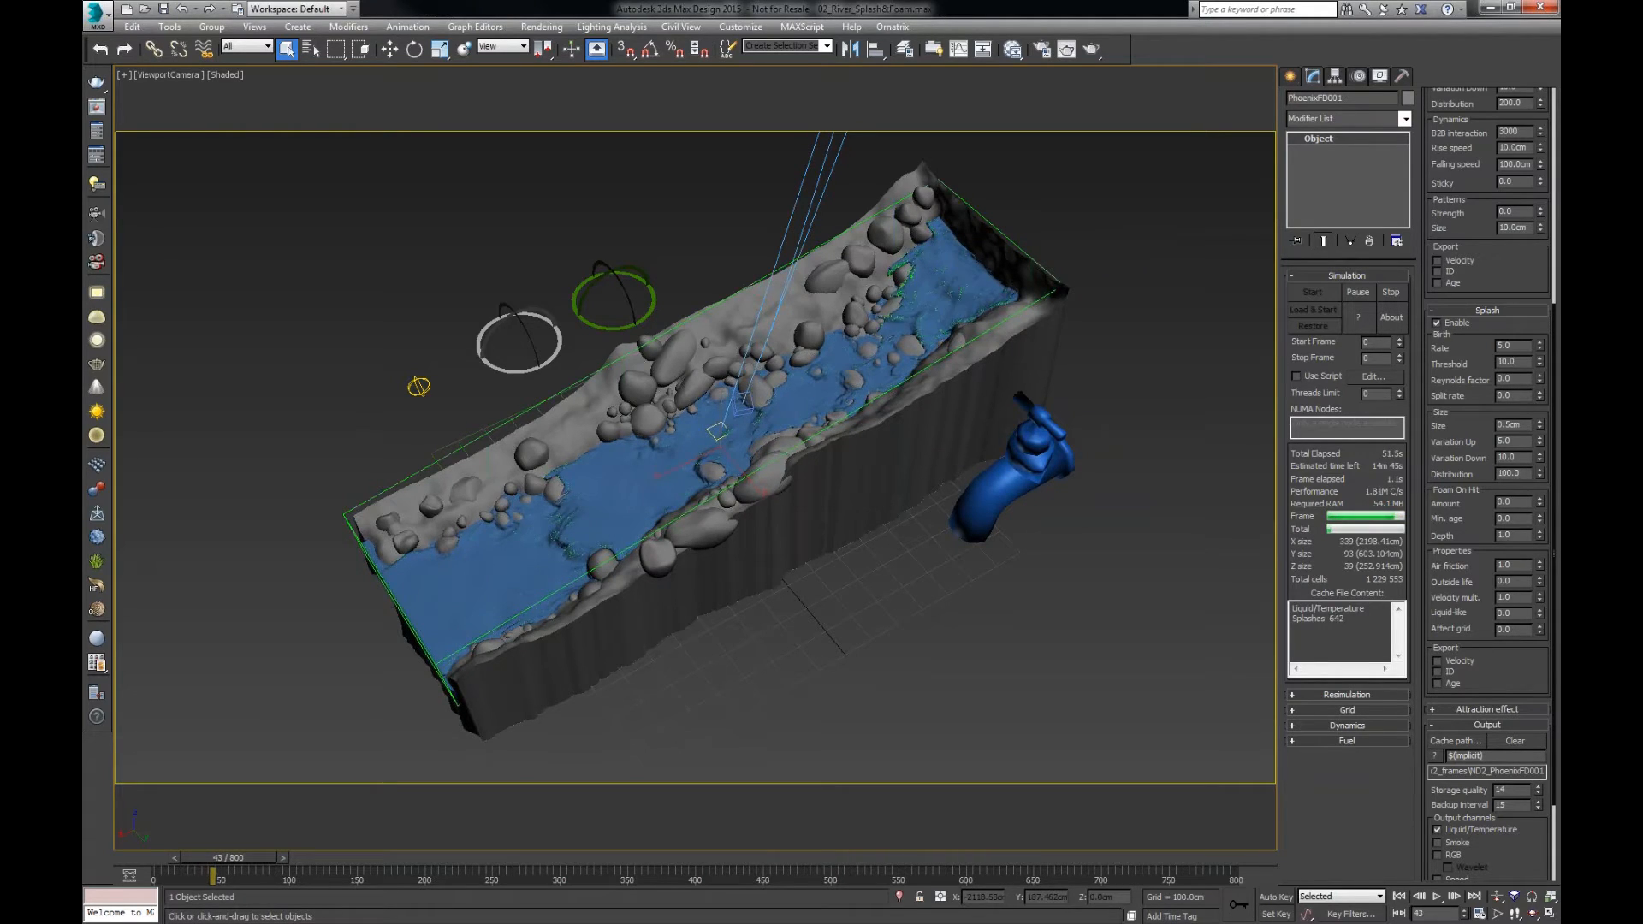
- Set the Splash birth rate to 15 while the simulation is running
double_click(1505, 346)
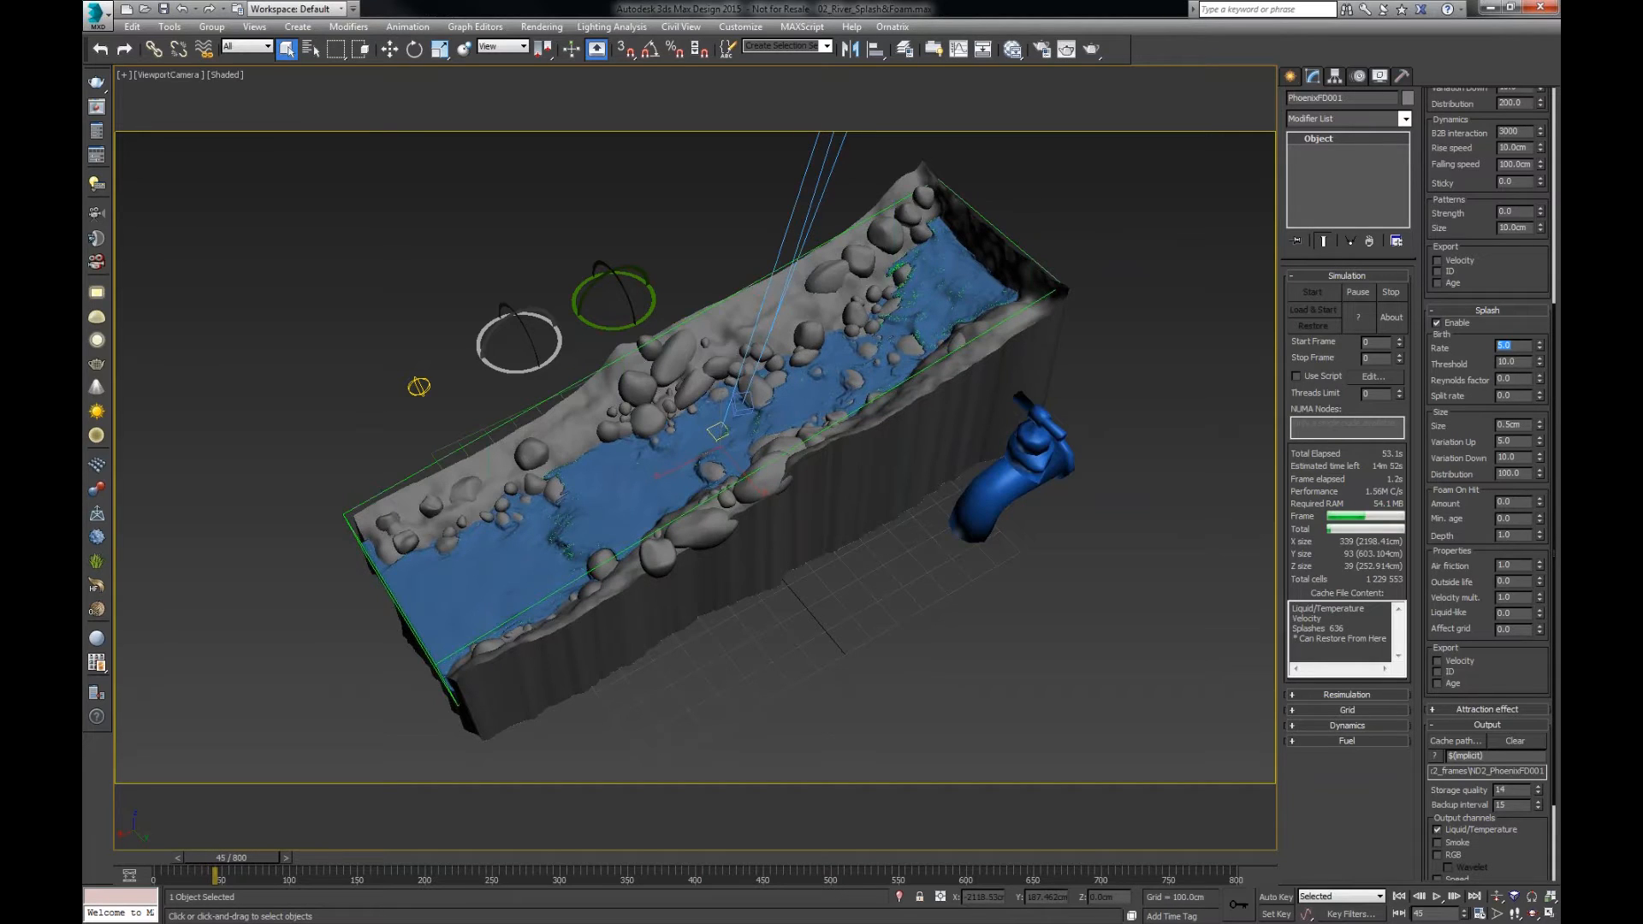
text(15)
key(Return)
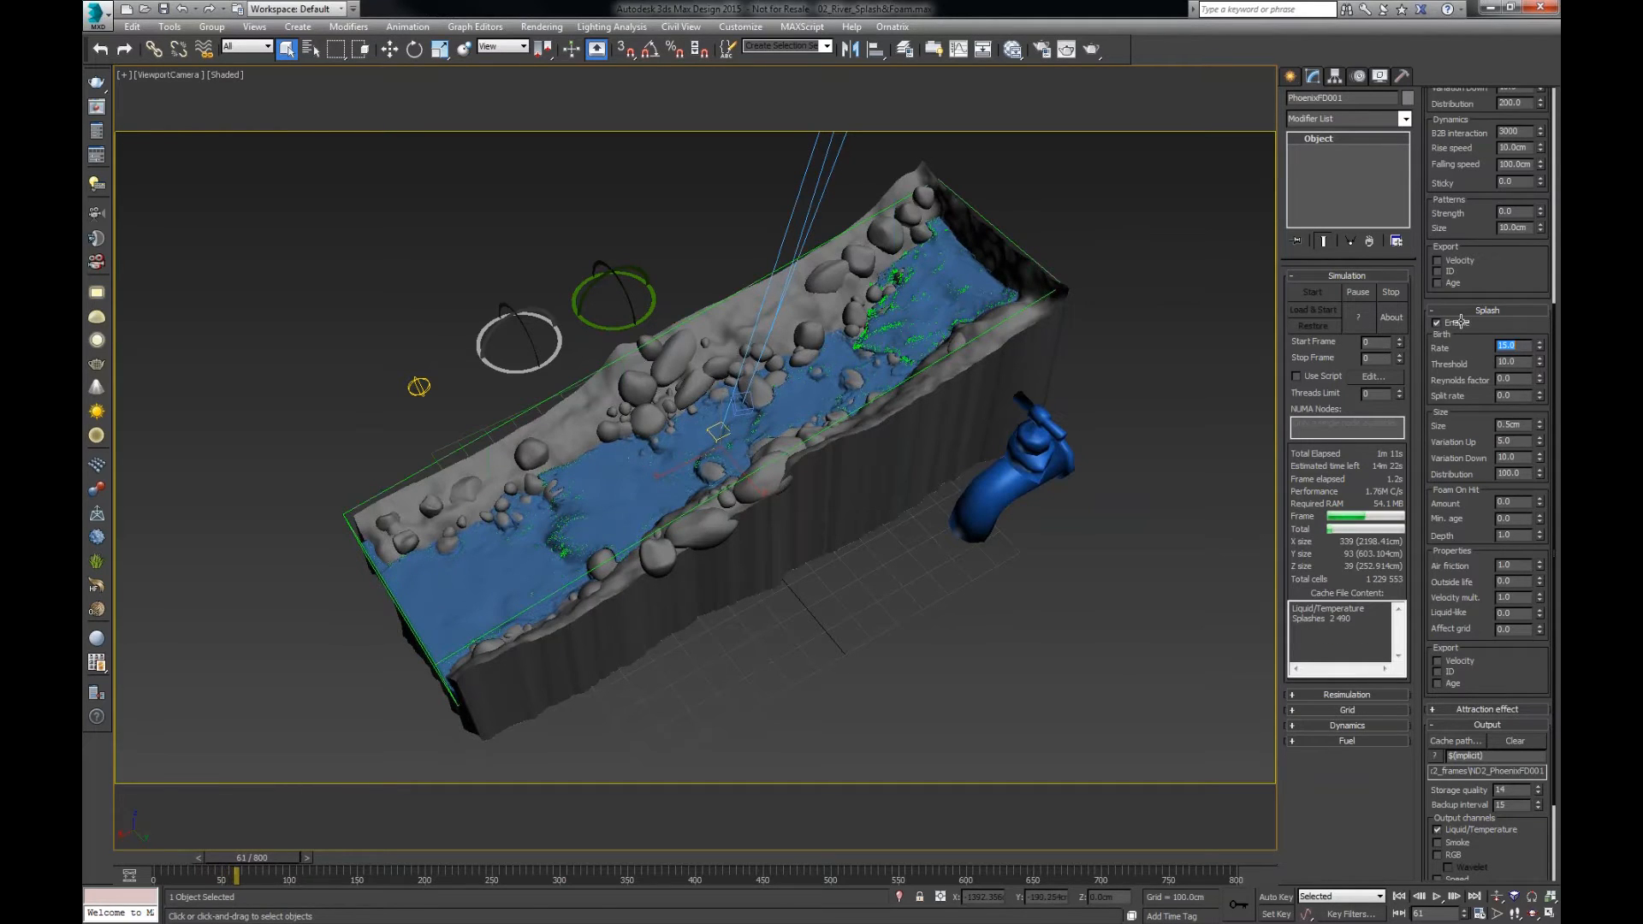
- Try a Splash birth threshold of 2, and replace it with a threshold of 20
click(1523, 363)
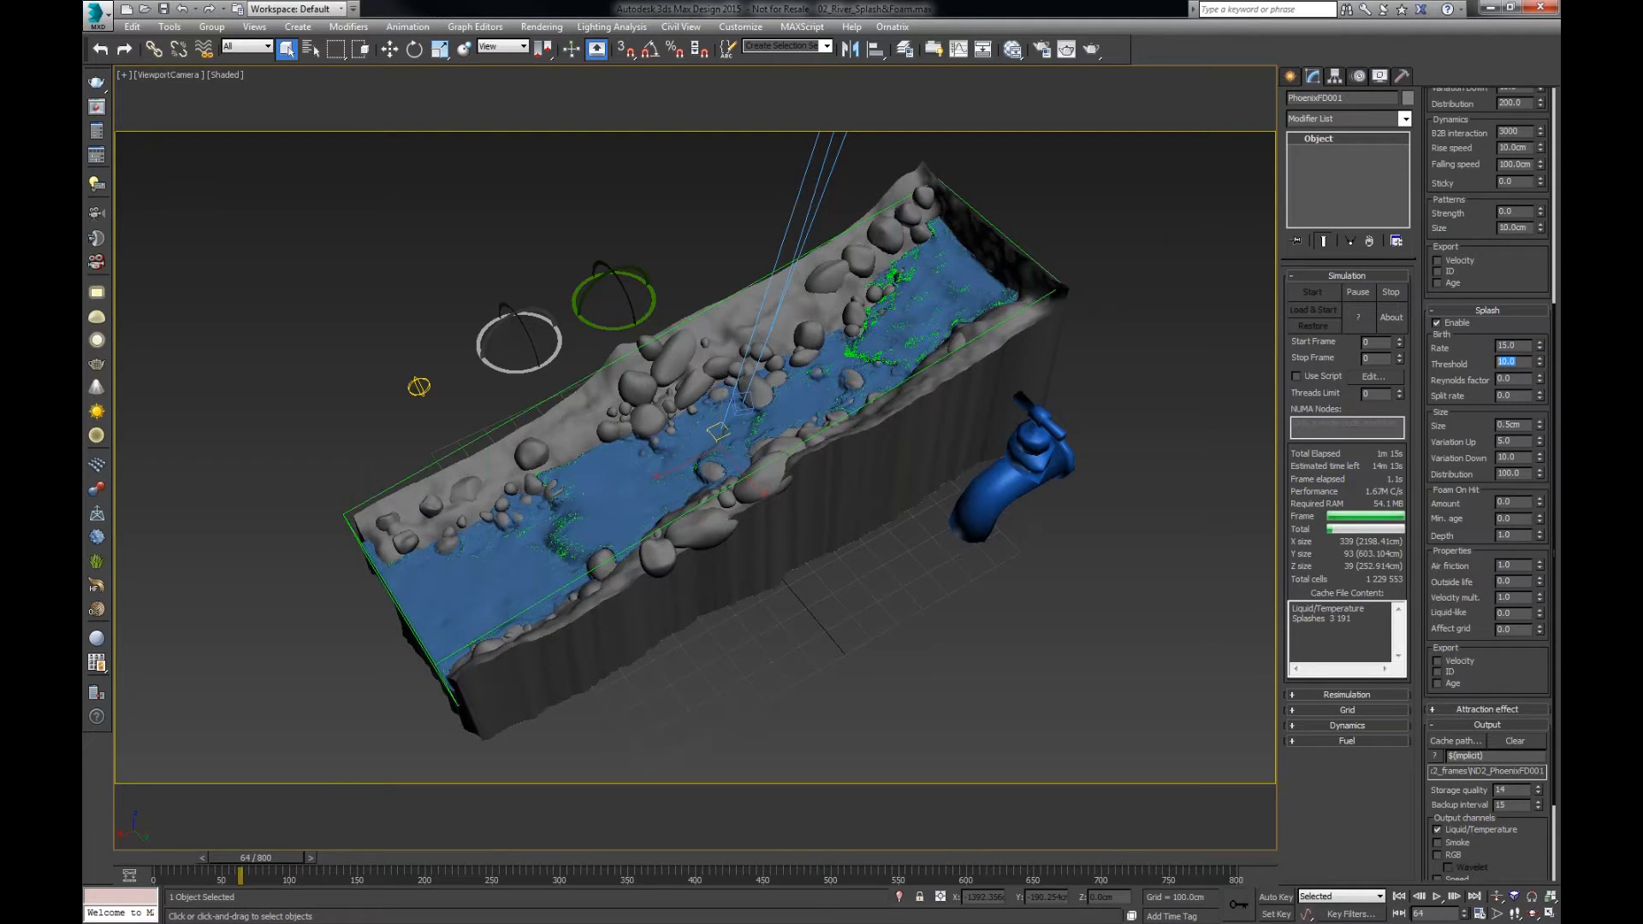
text(2)
key(Return)
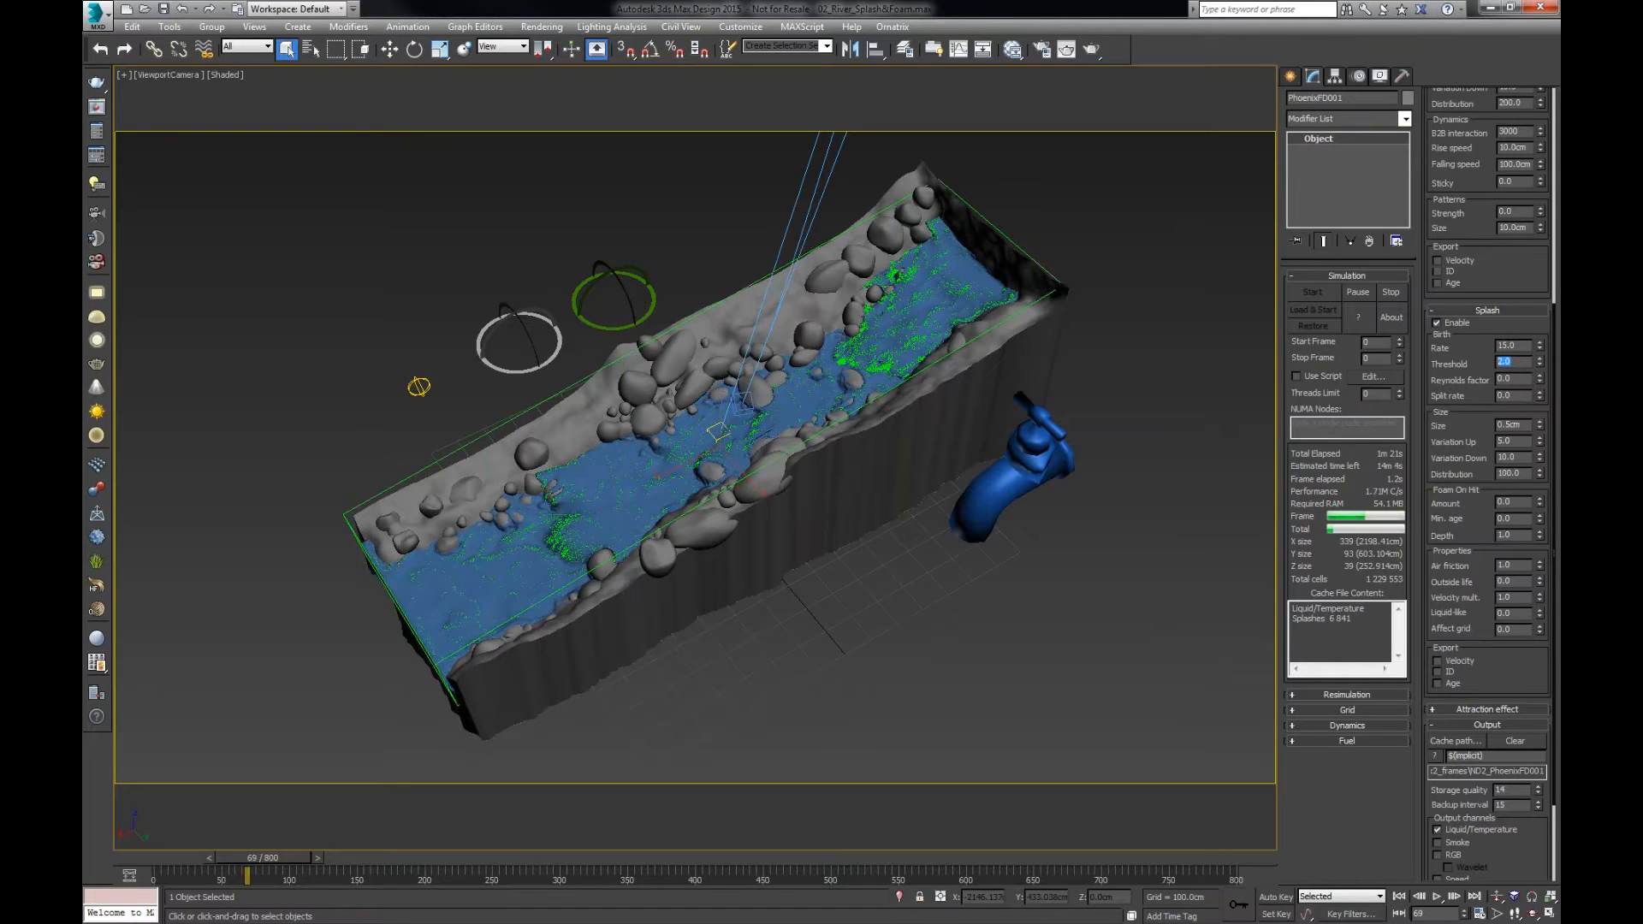
text(20)
key(Return)
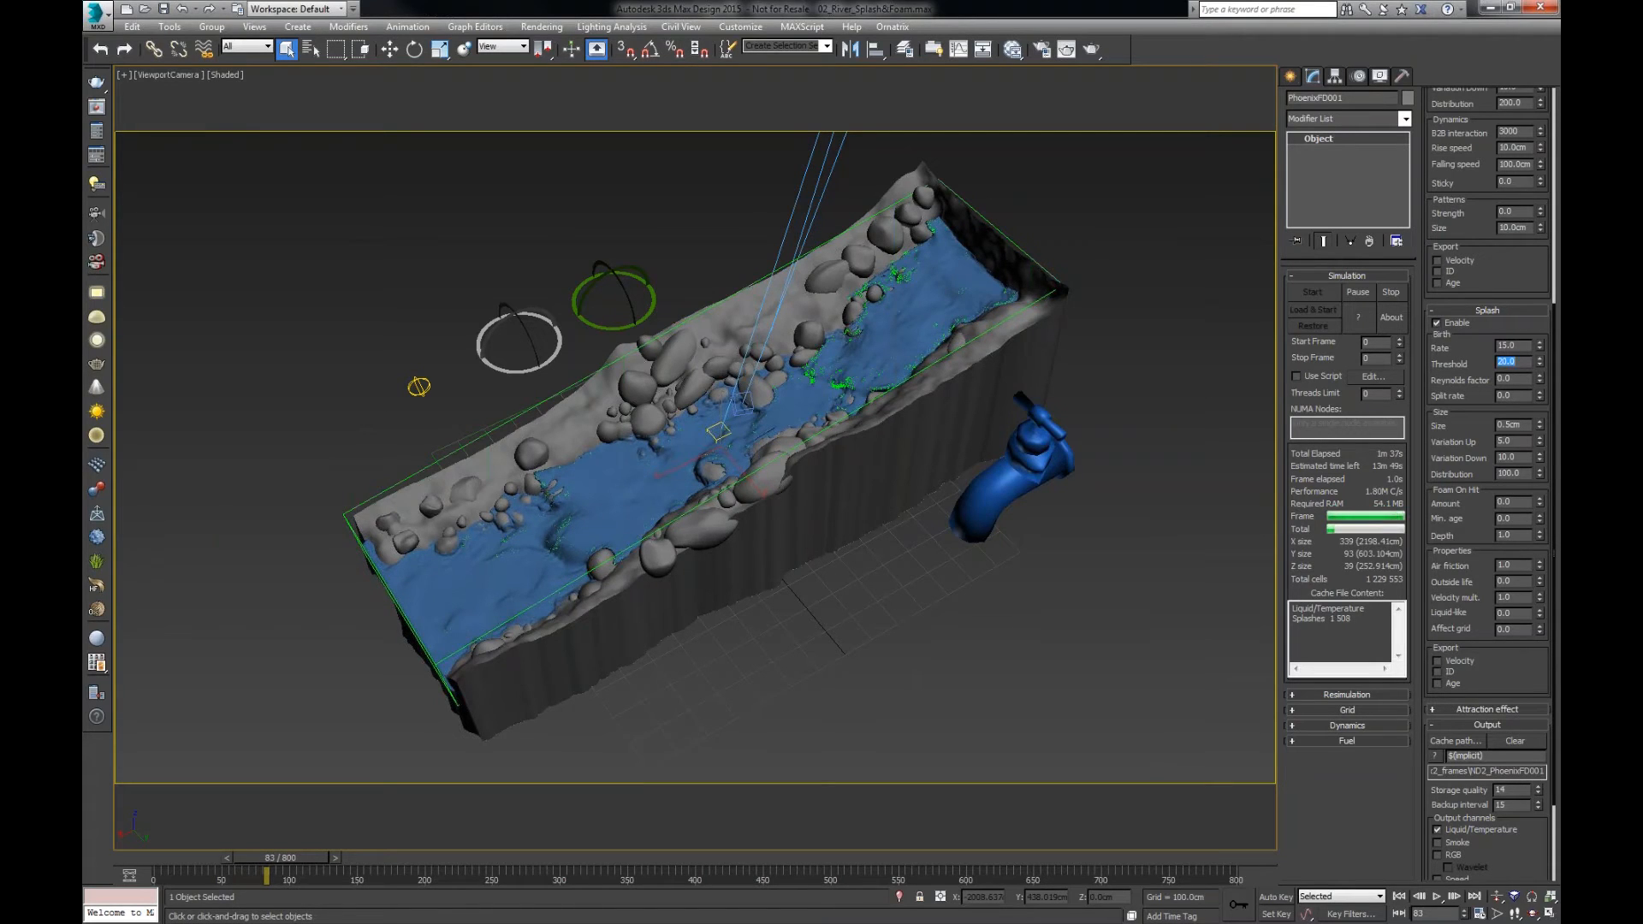
click(1471, 241)
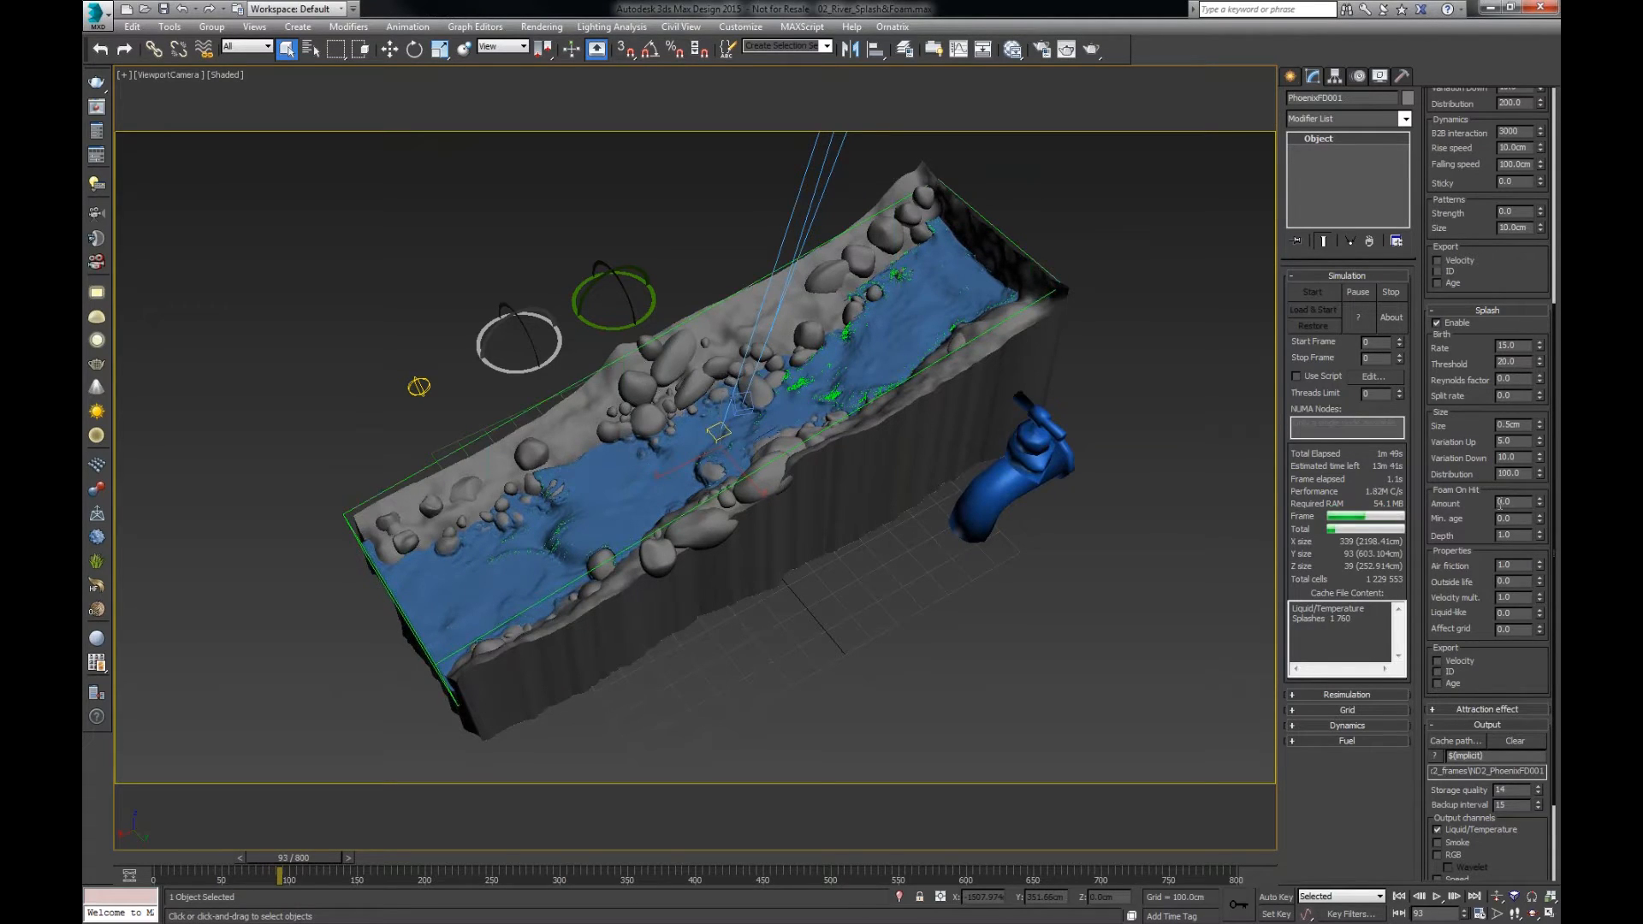
- Set the Splash Foam On Hit amount to 1 and enable Foam for the simulator
scroll(1500, 503, down, 1)
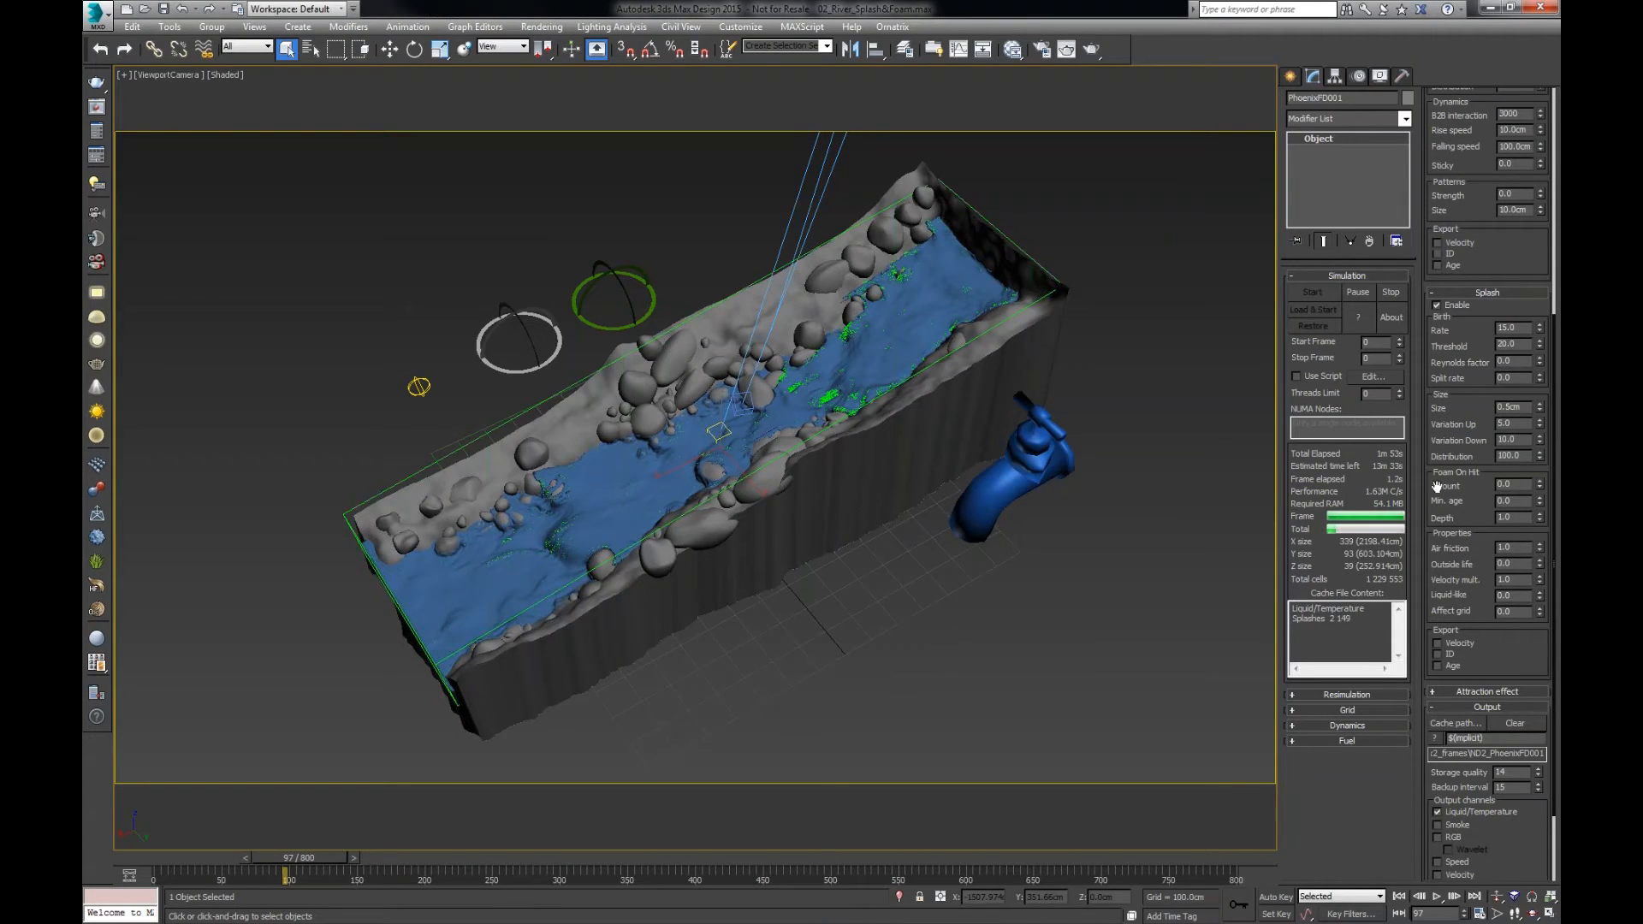
double_click(1510, 486)
key(Return)
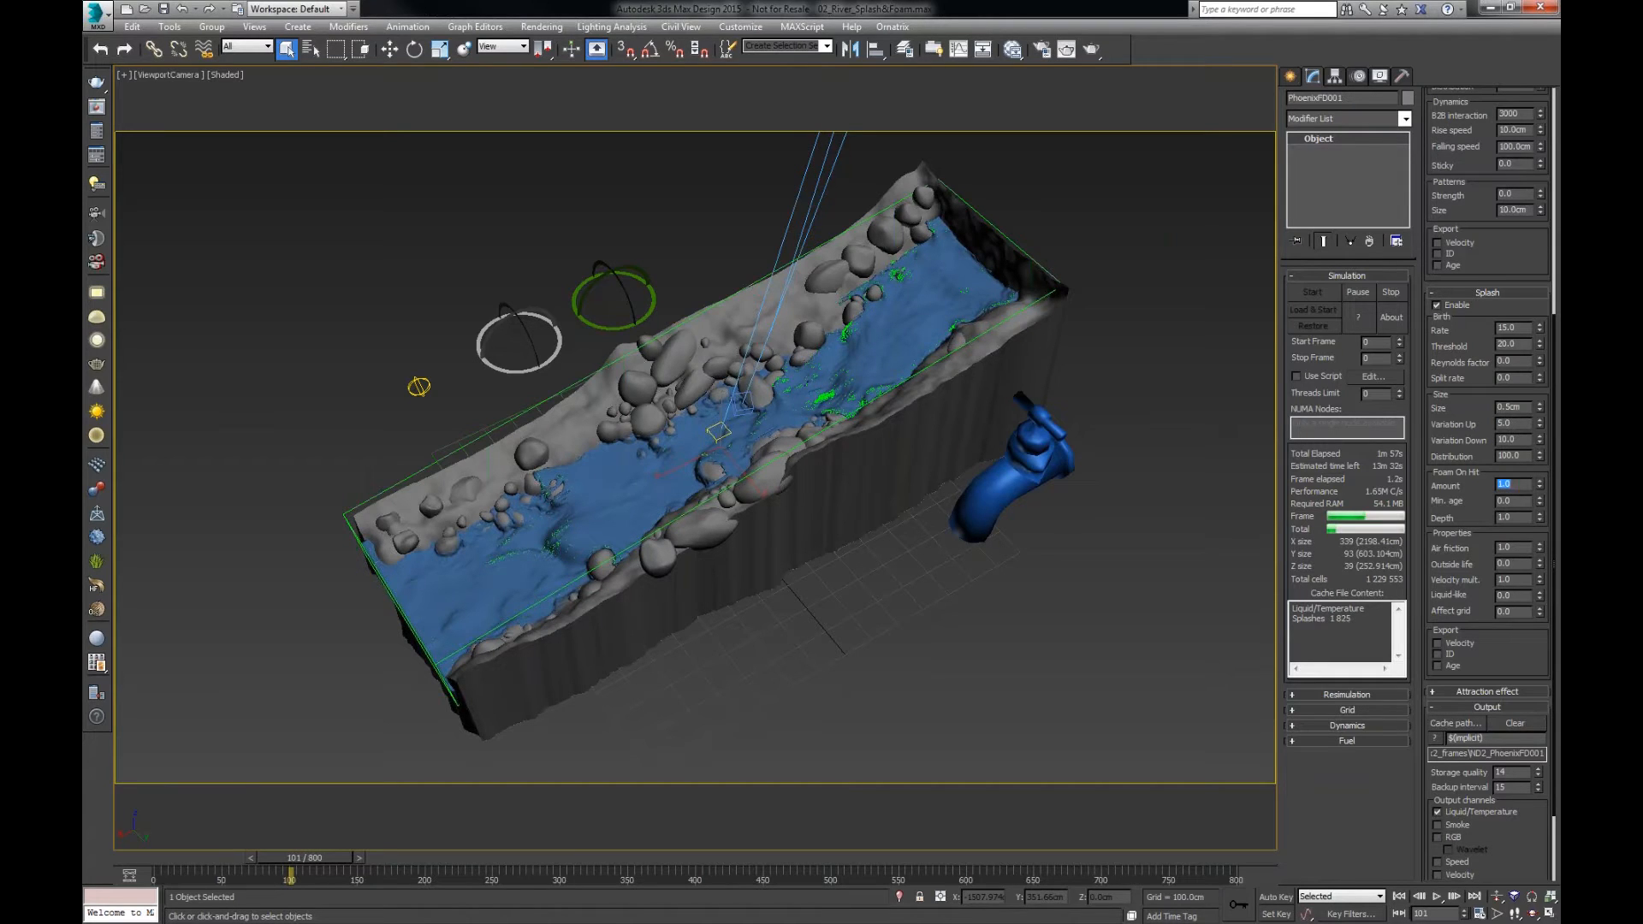
scroll(1457, 190, up, 5)
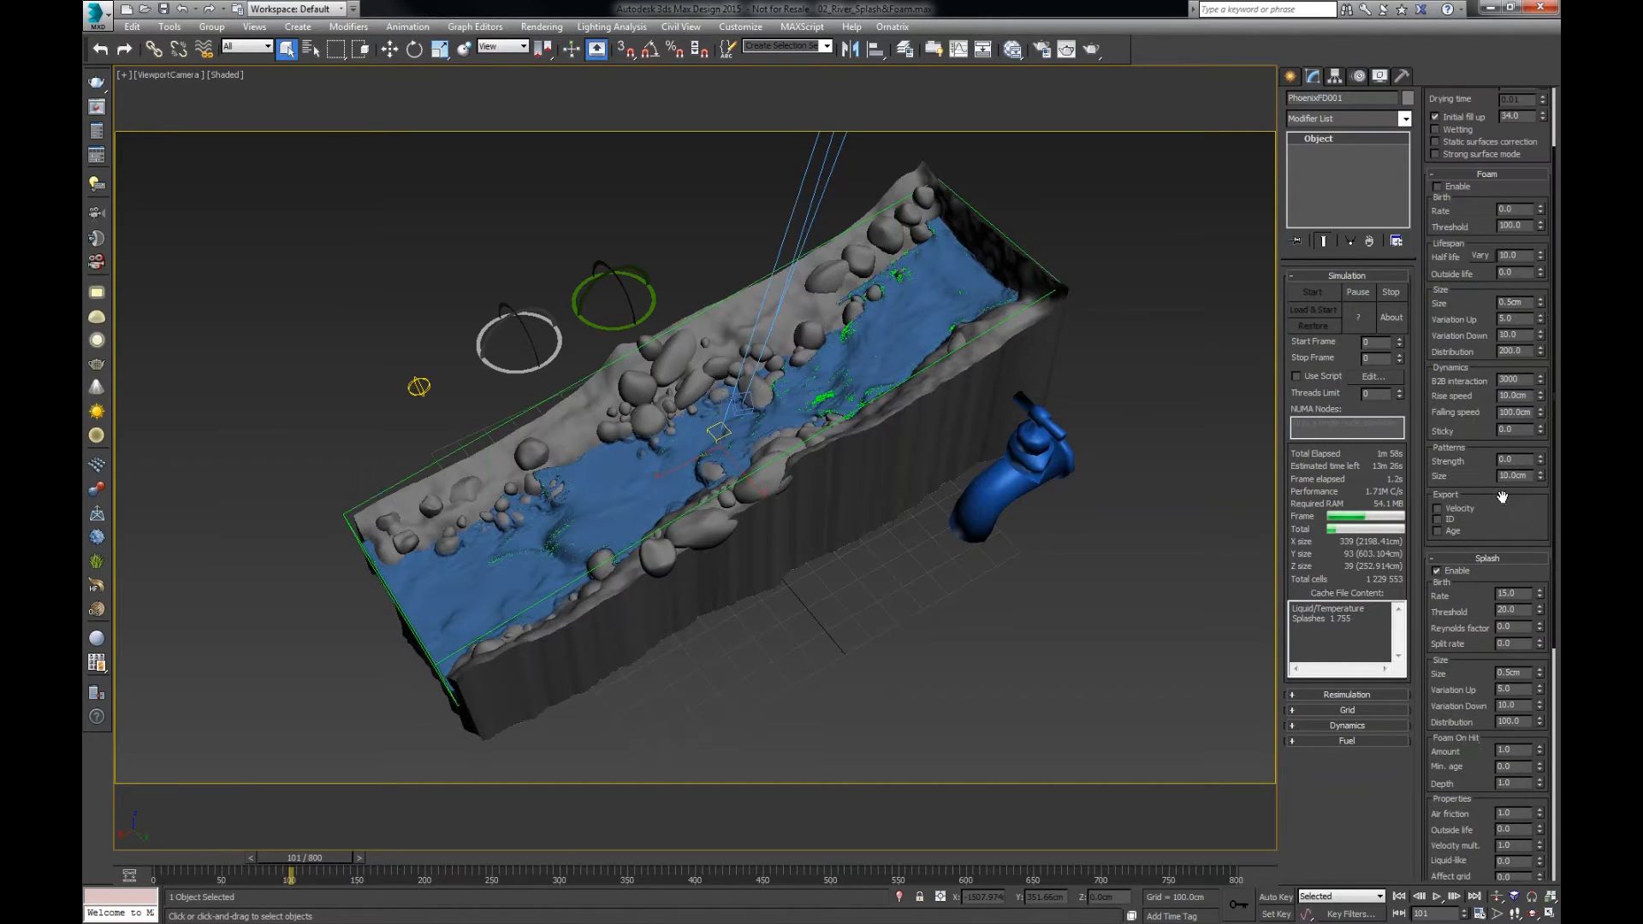
click(1458, 190)
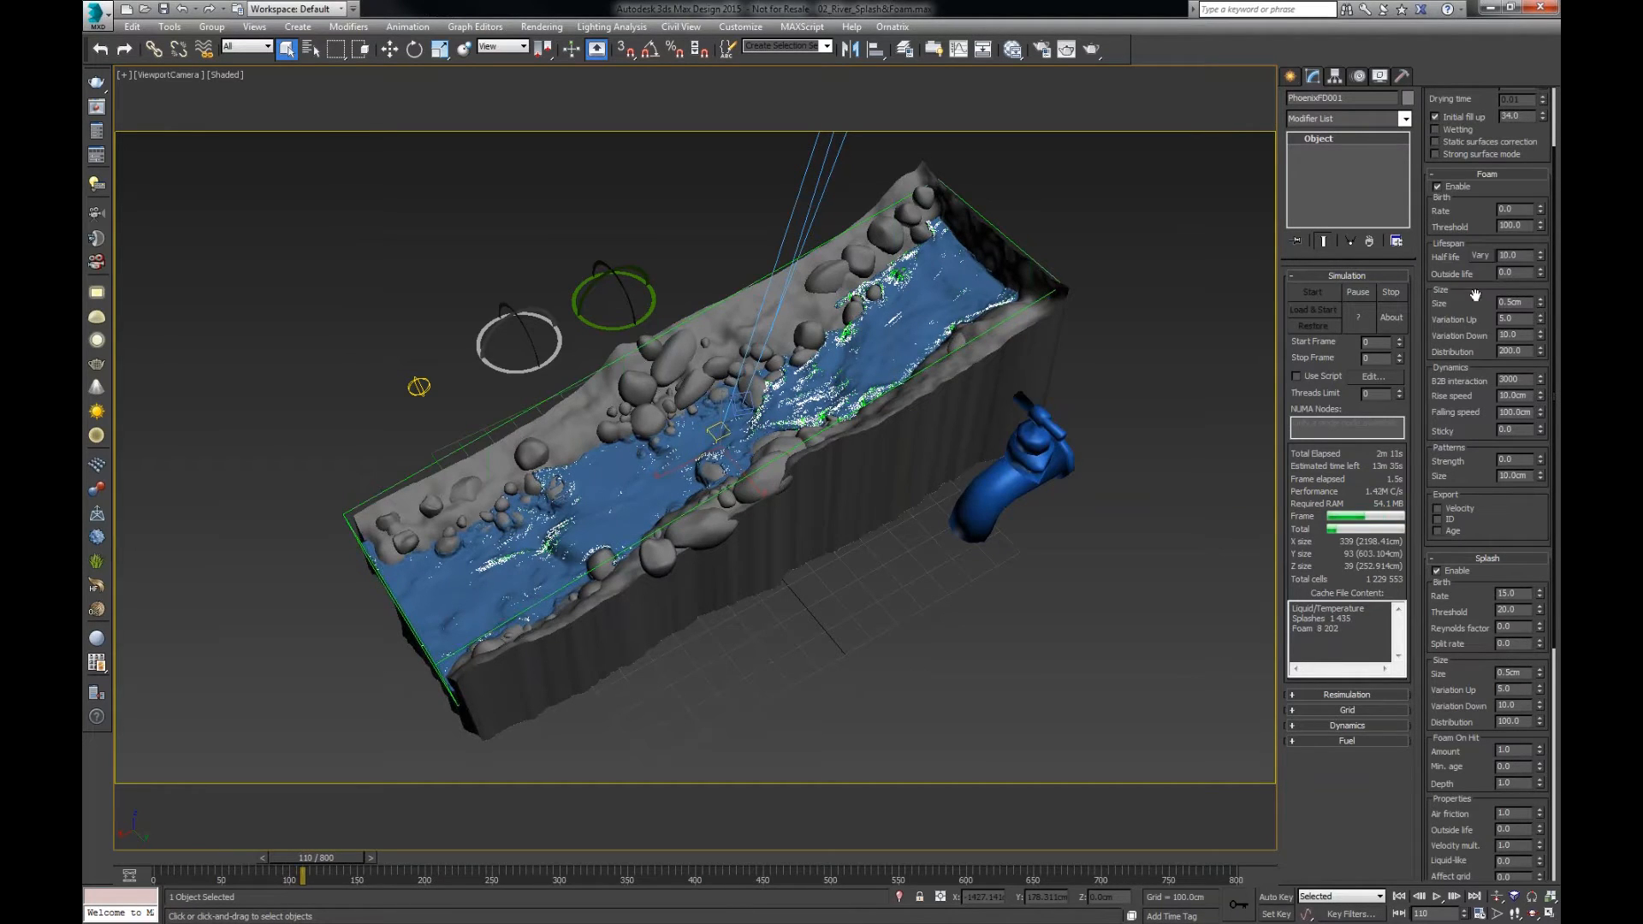
- Review the Foam birth settings and the Splash Foam On Hit amount while watching foam build up on the river
drag(1476, 297, 1476, 300)
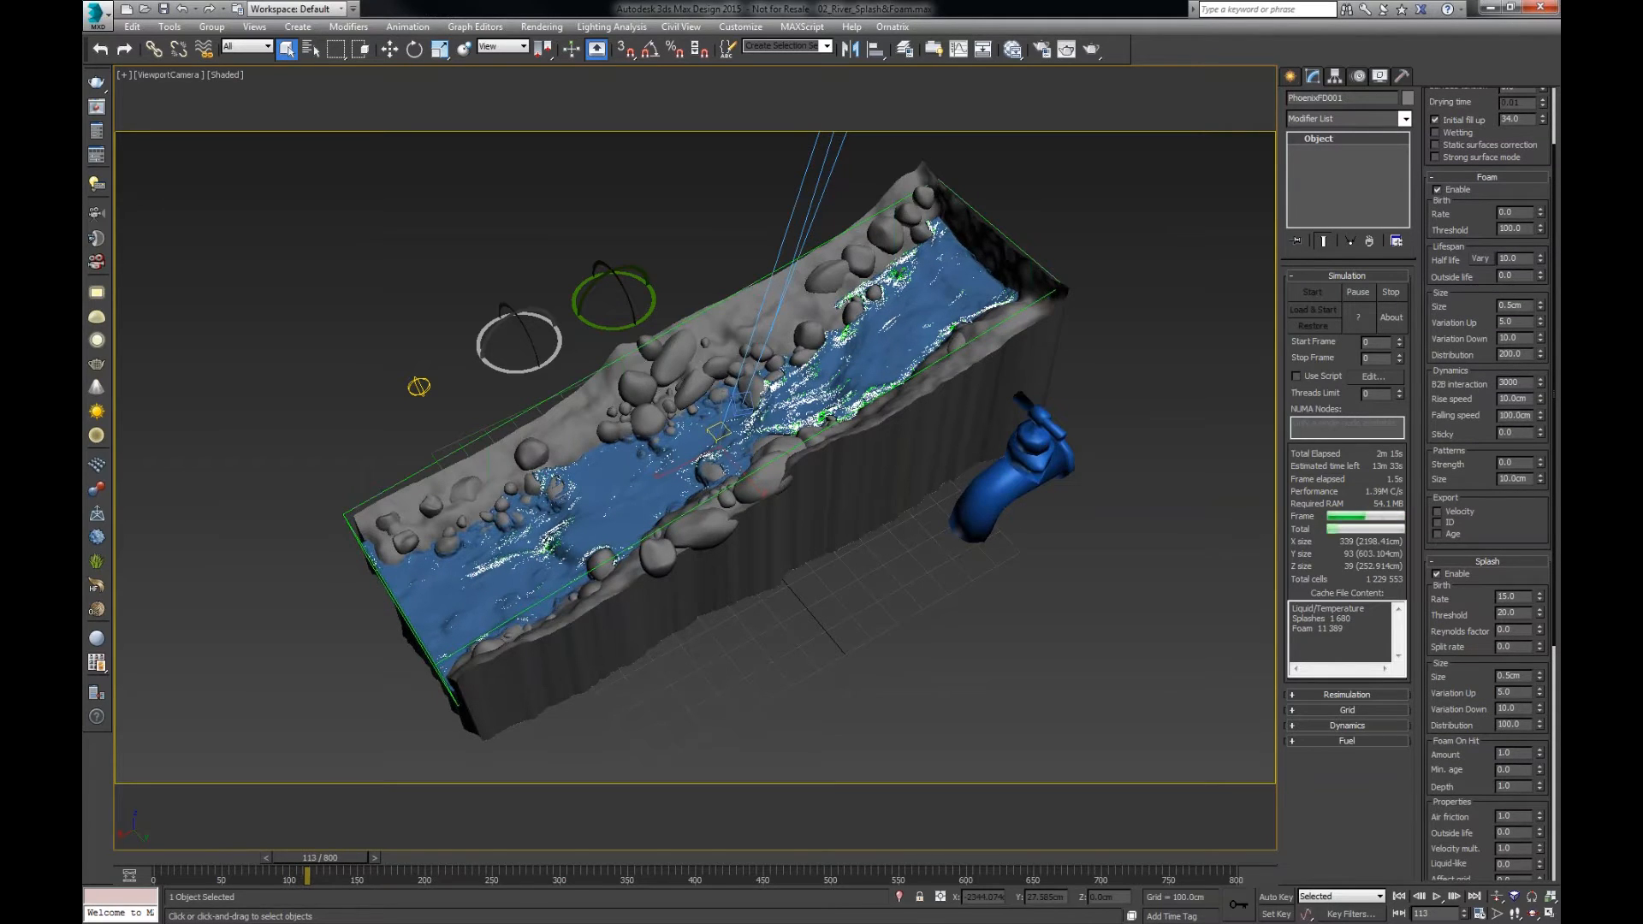
scroll(1469, 445, down, 3)
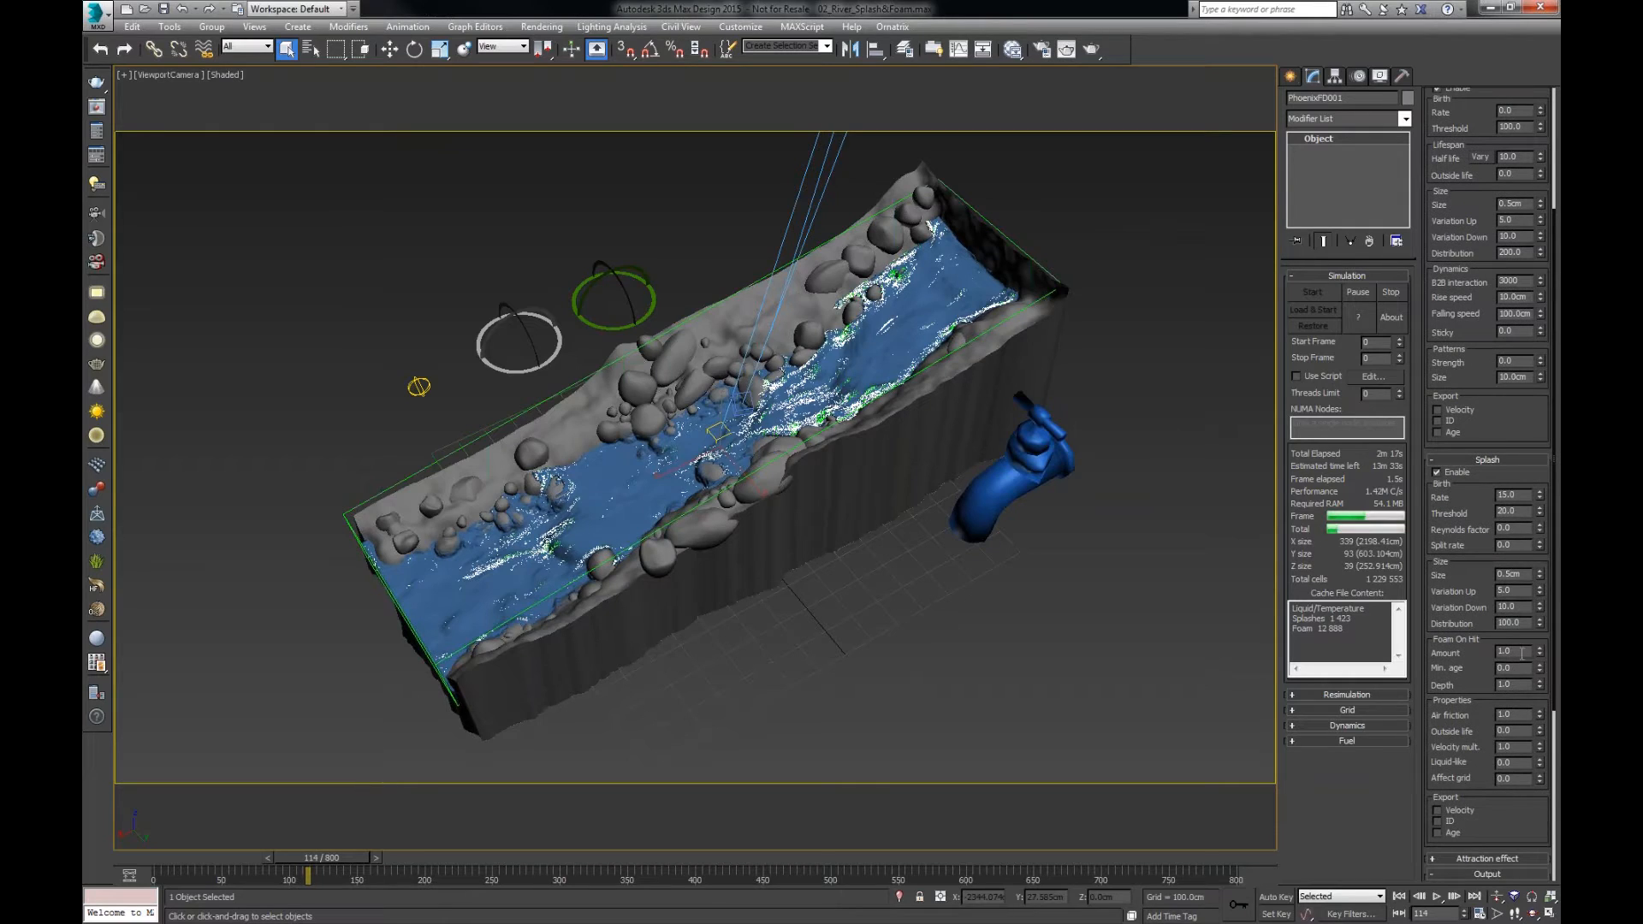
drag(1520, 652, 1471, 653)
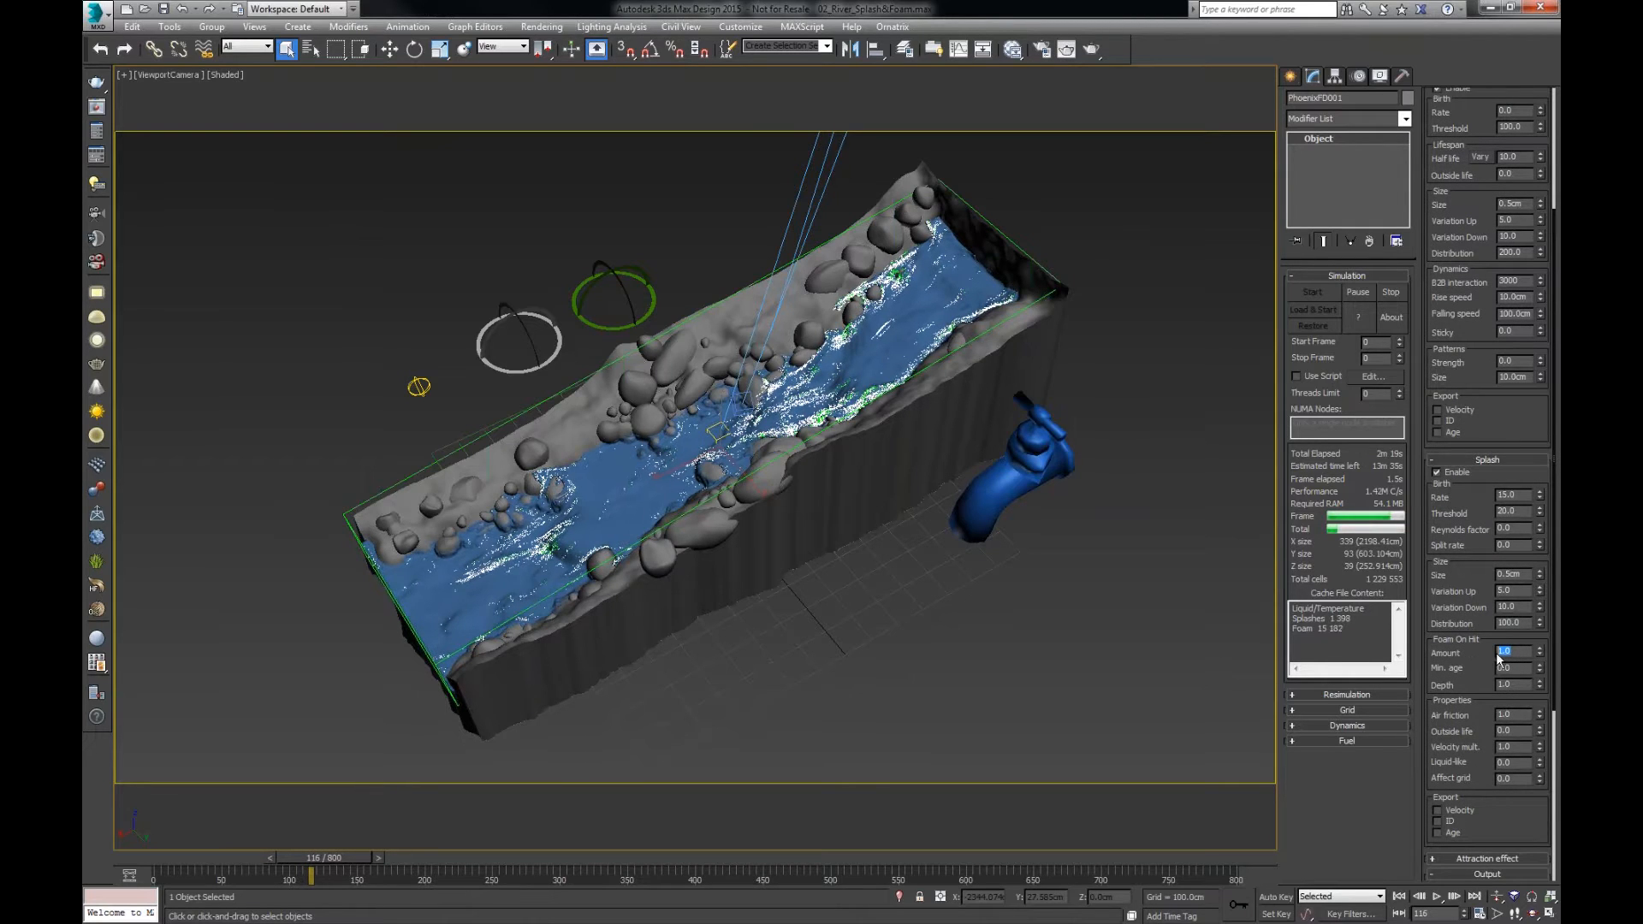
scroll(1479, 740, up, 2)
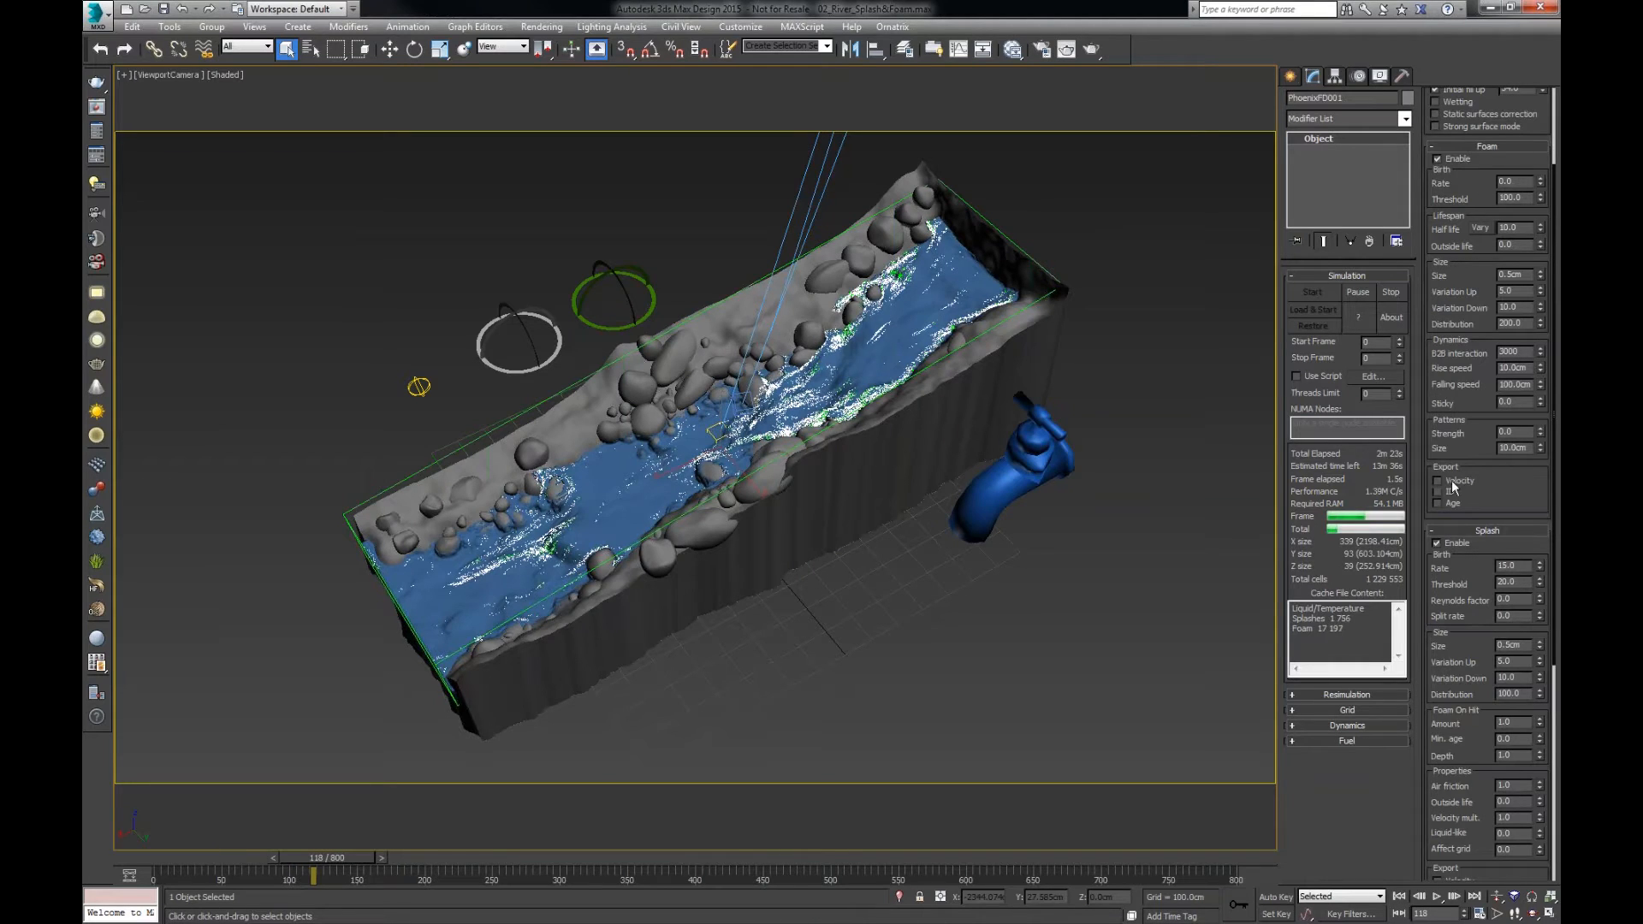
scroll(1521, 276, down, 2)
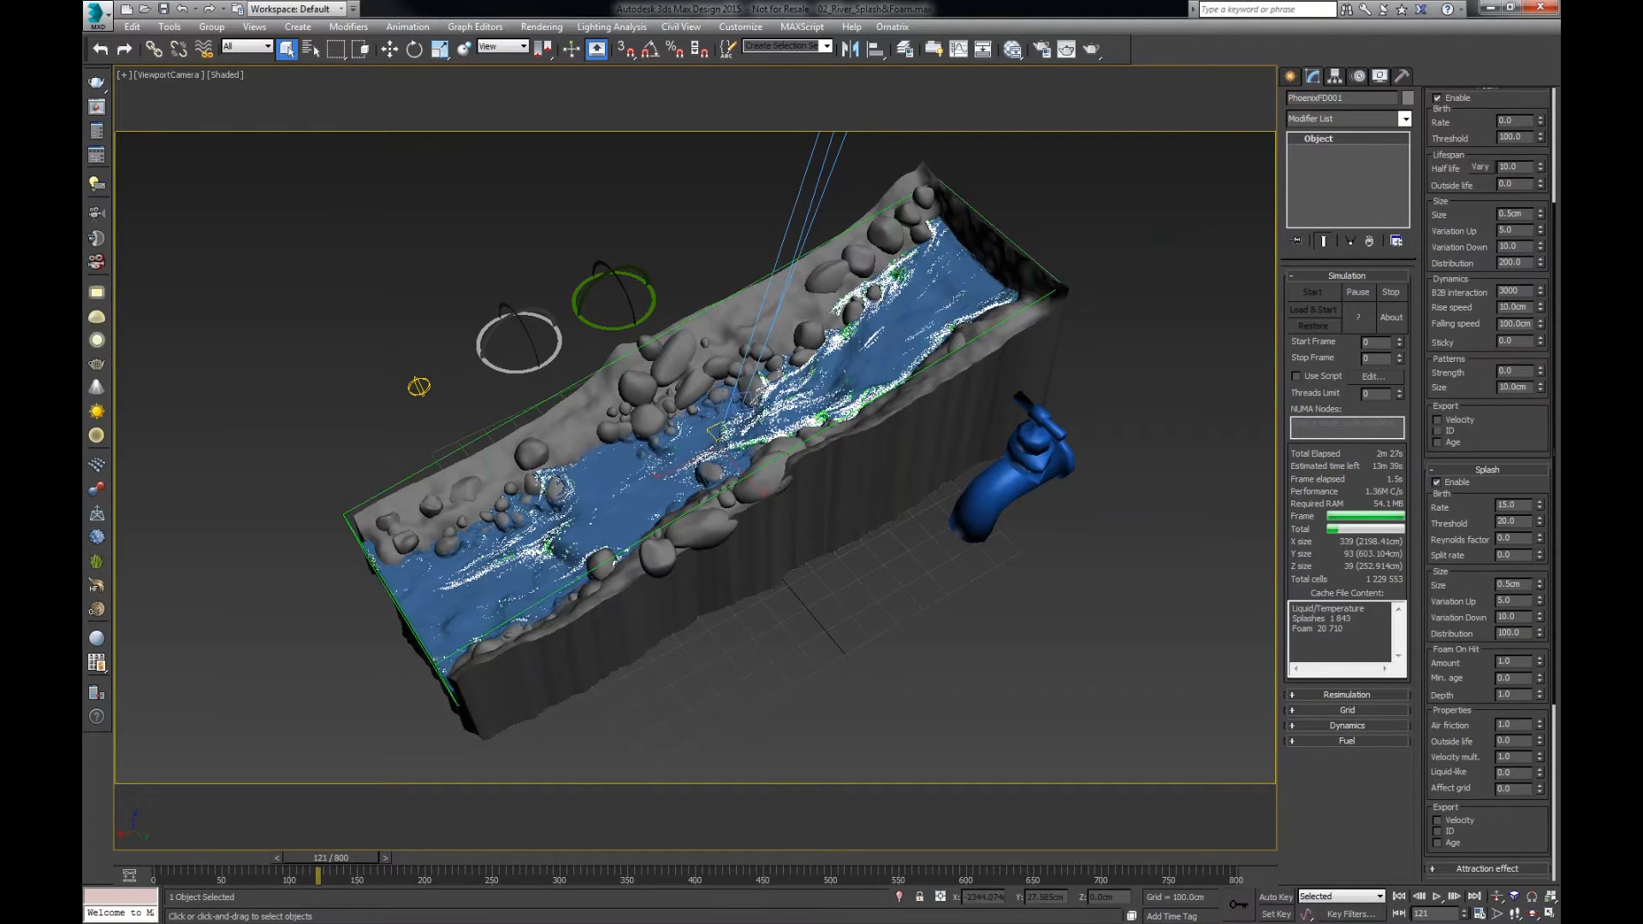
scroll(1516, 290, up, 1)
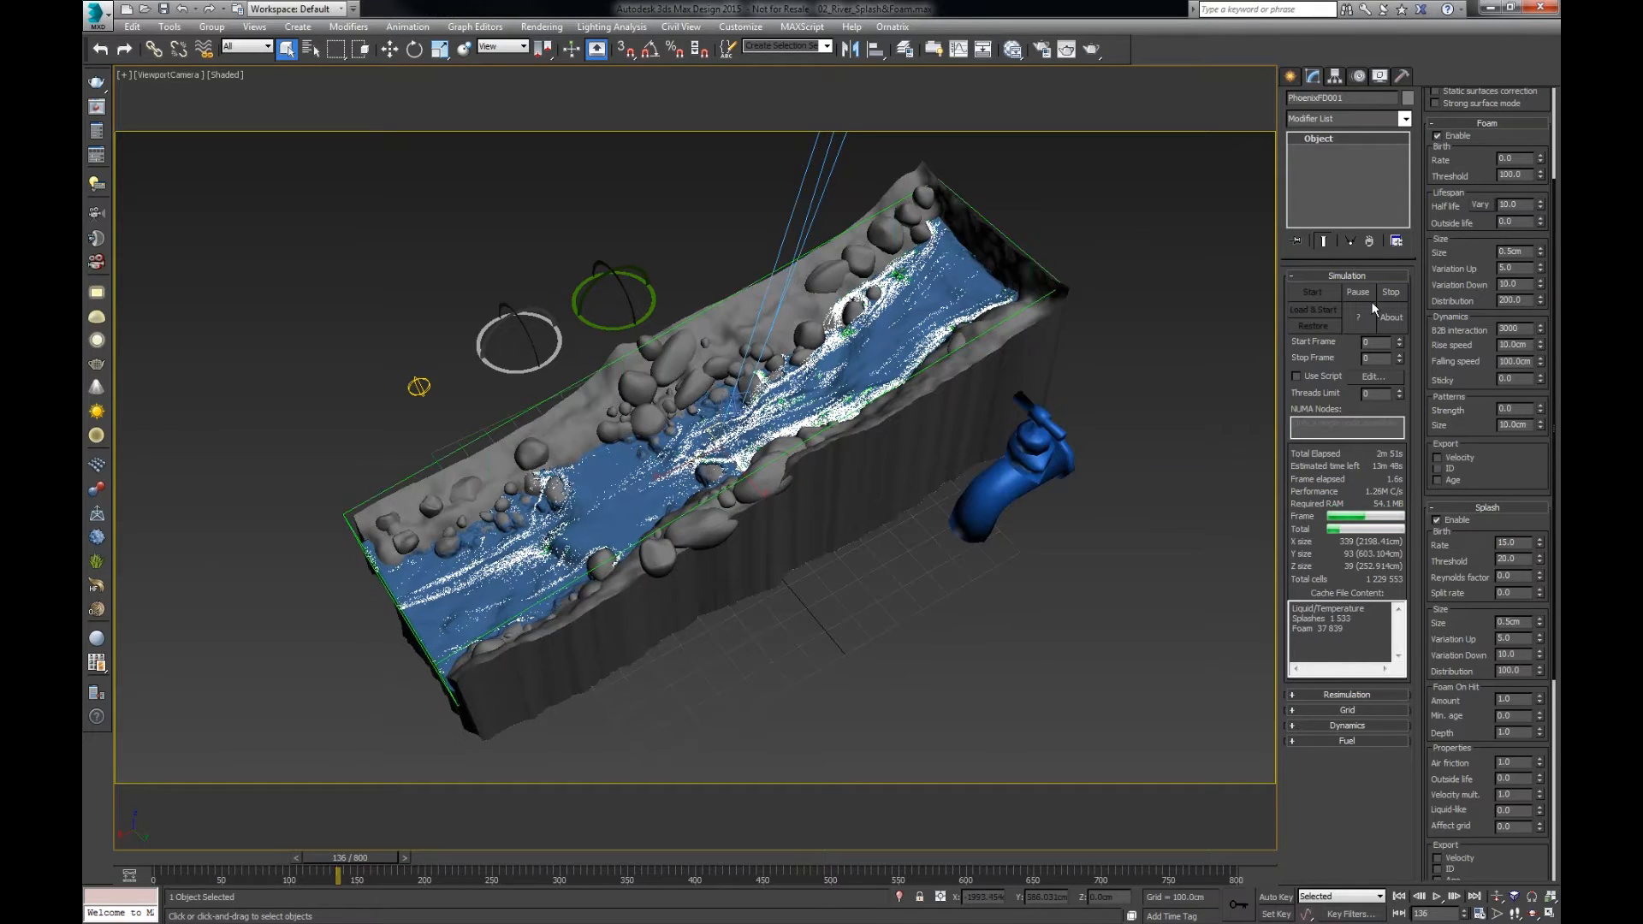
- Check the simulator's grid cell size and stop the running simulation
scroll(1449, 414, up, 5)
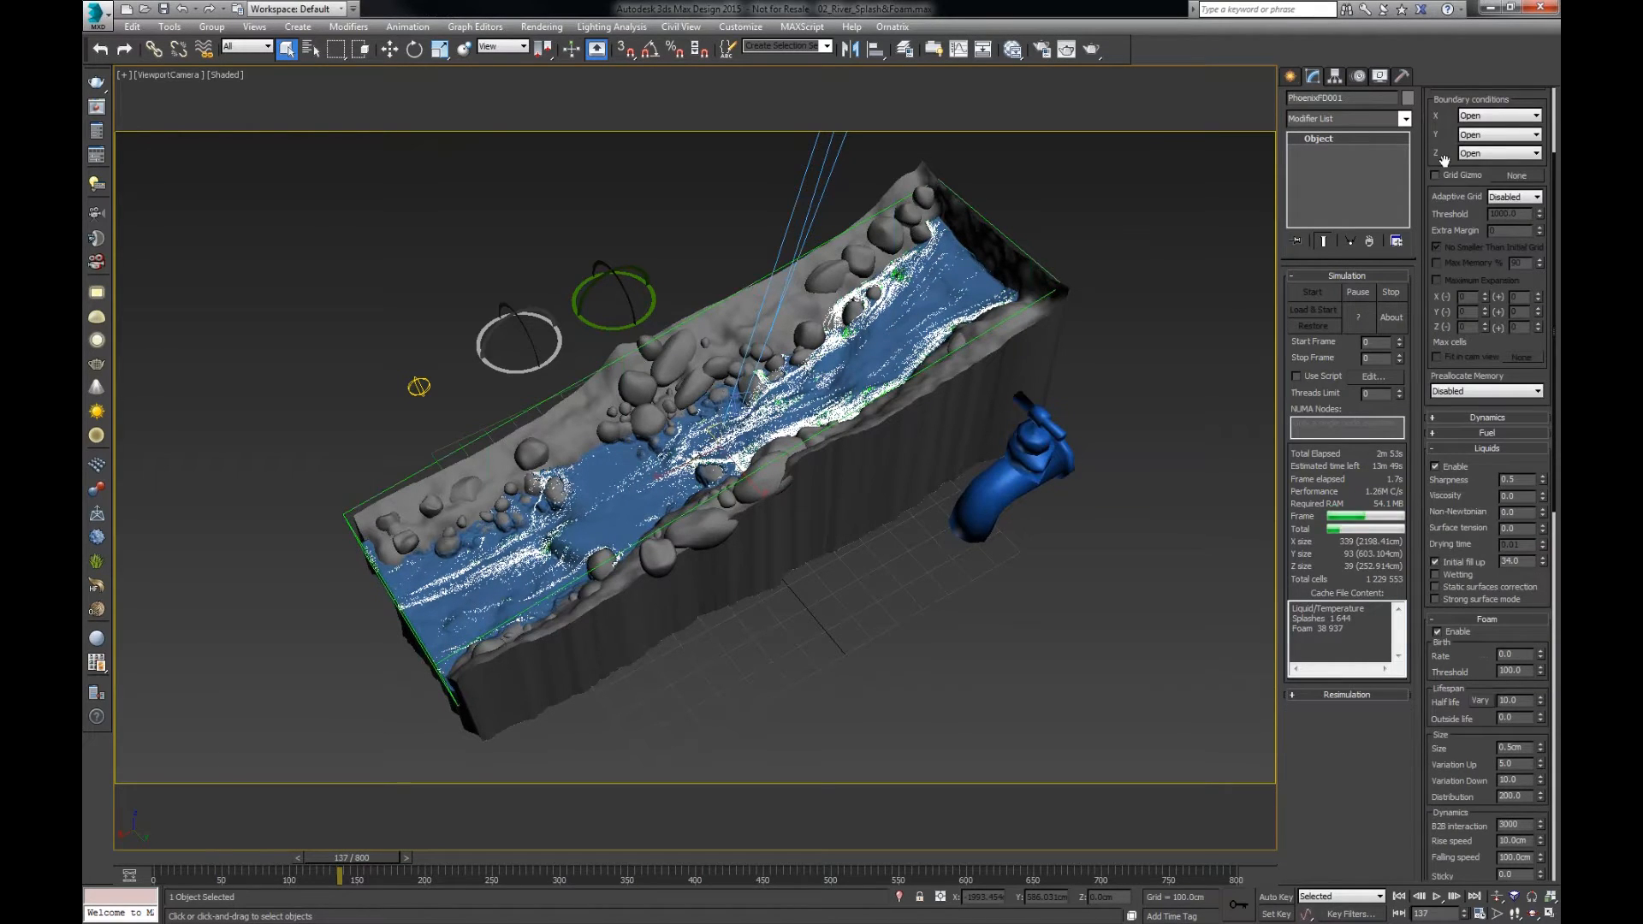
scroll(1457, 246, up, 3)
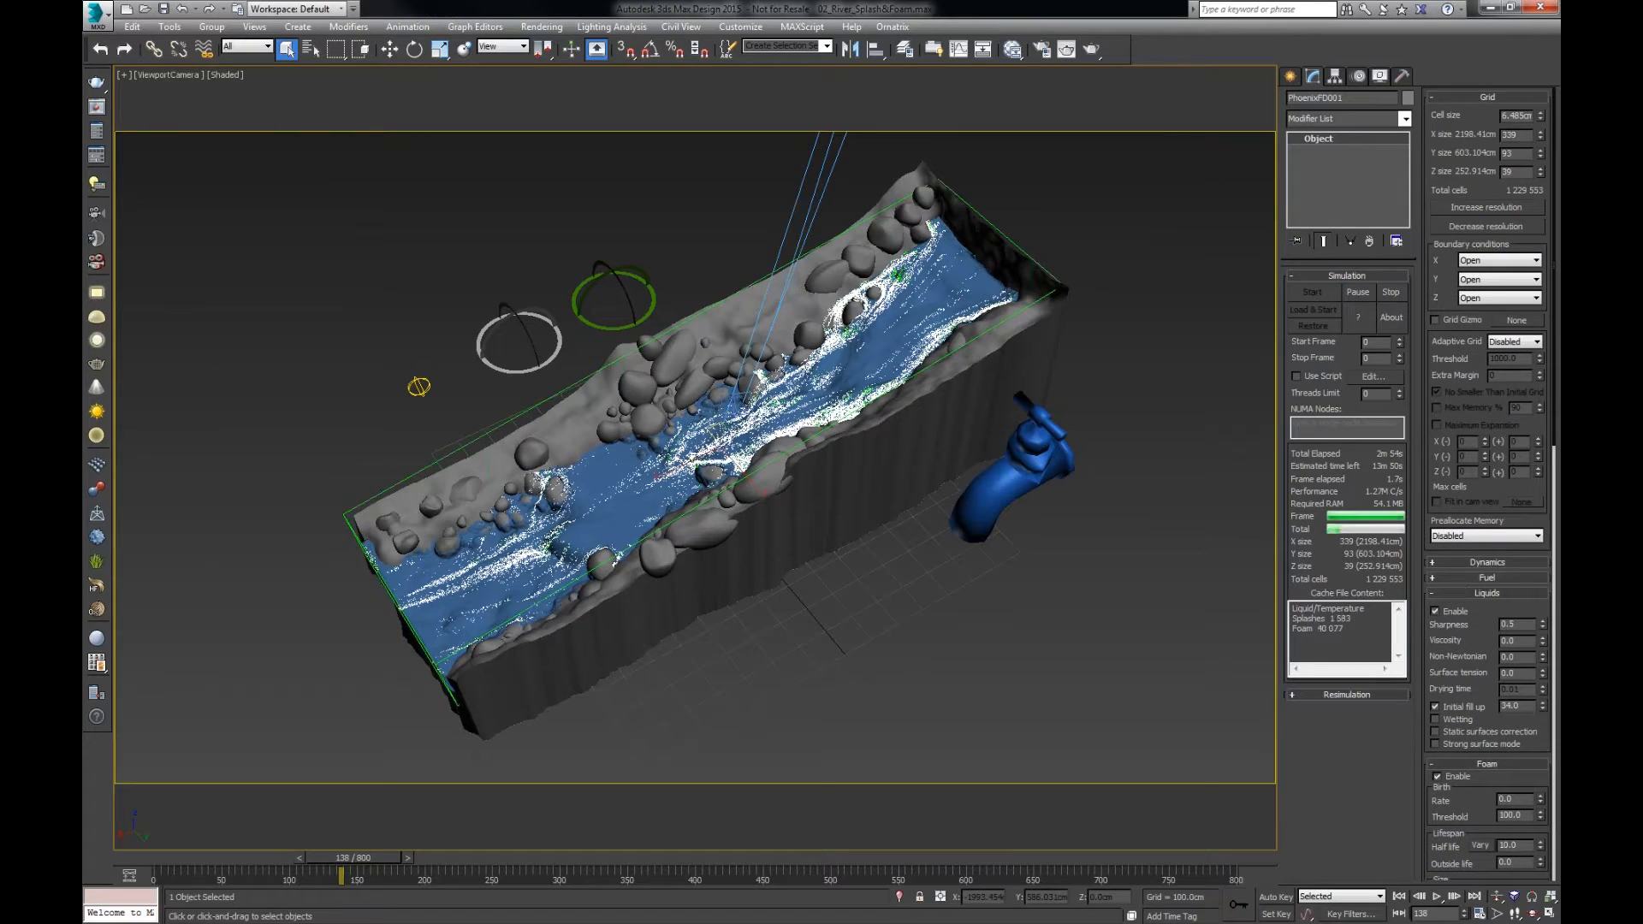
double_click(1526, 115)
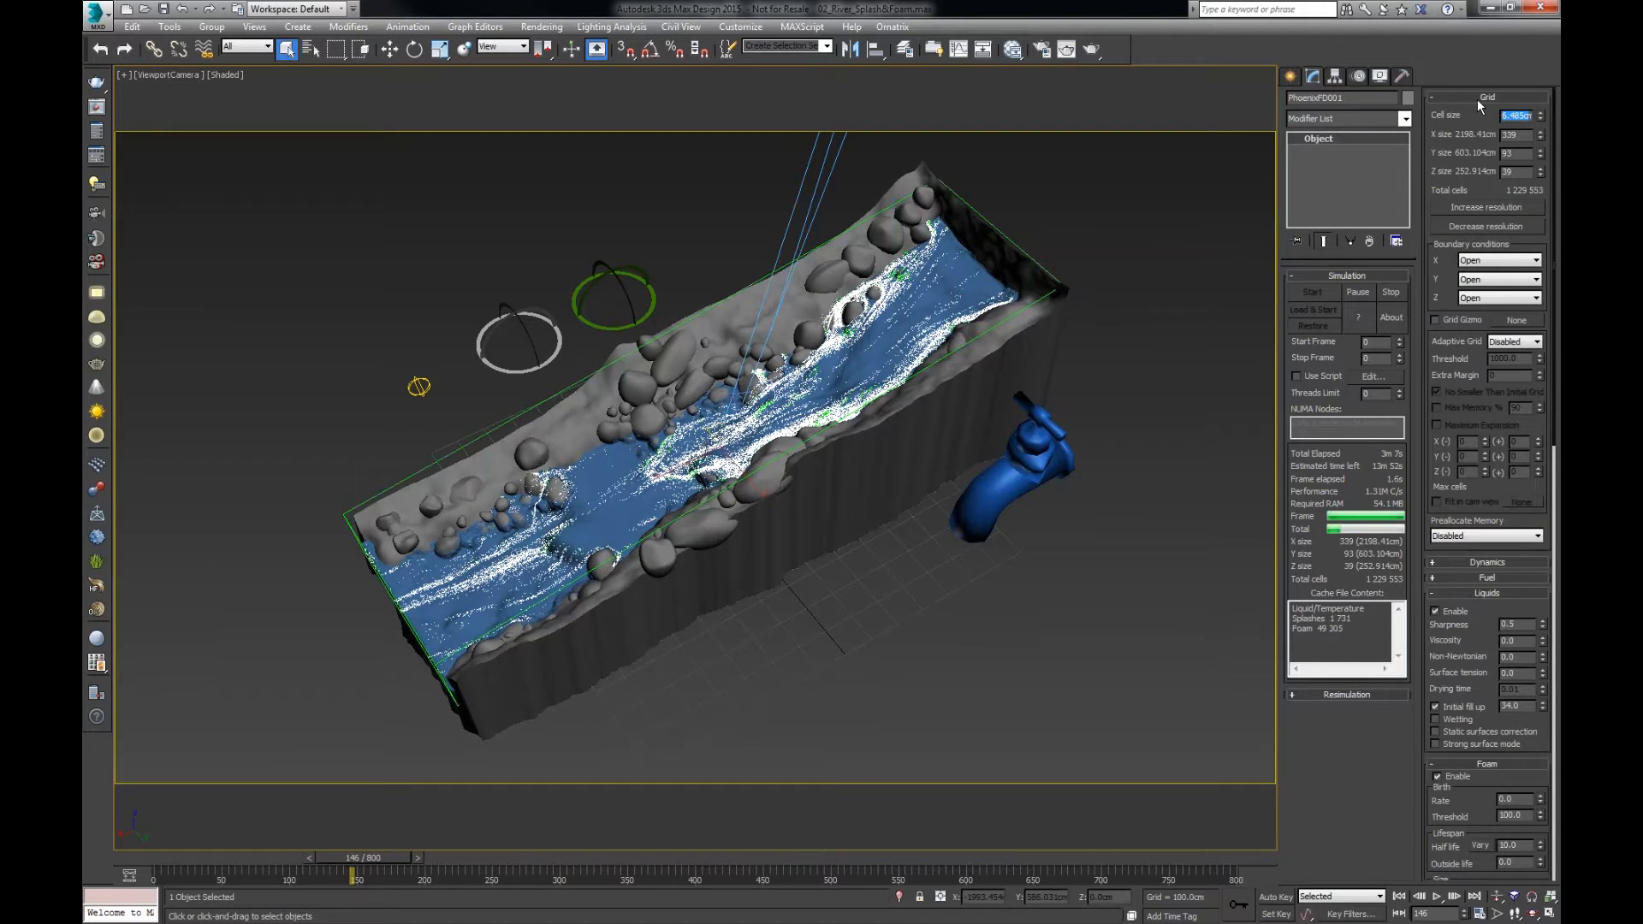
click(1384, 289)
- Advance the presentation from the Splash and Foam slide to the Mist slide and return to the 3ds Max scene
key(alt+Tab)
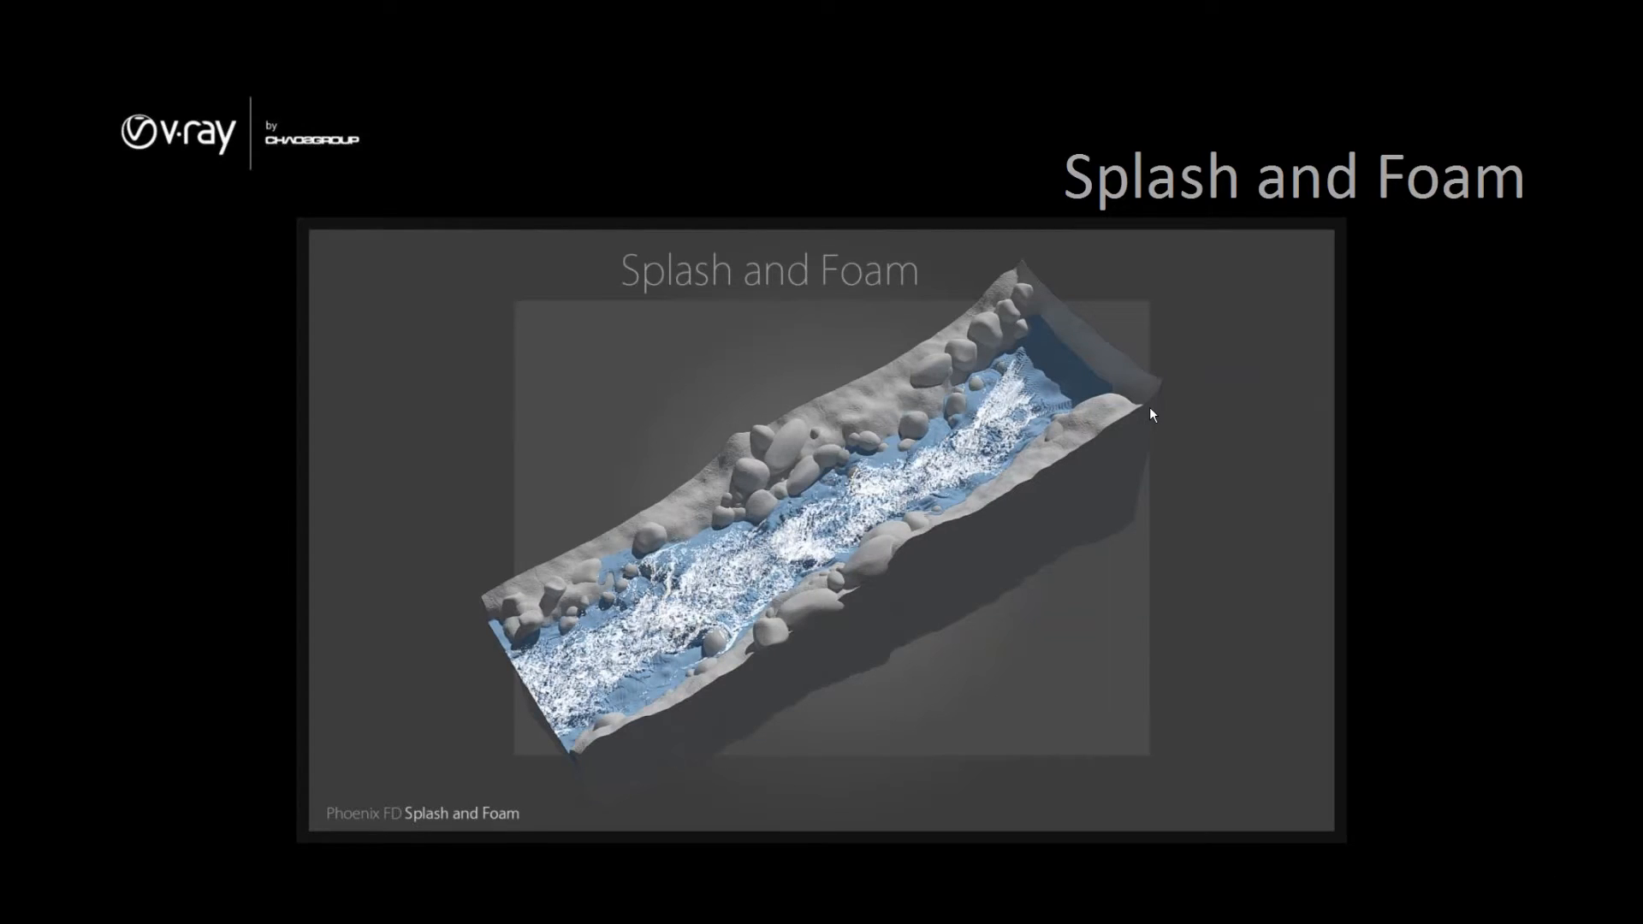
click(1148, 407)
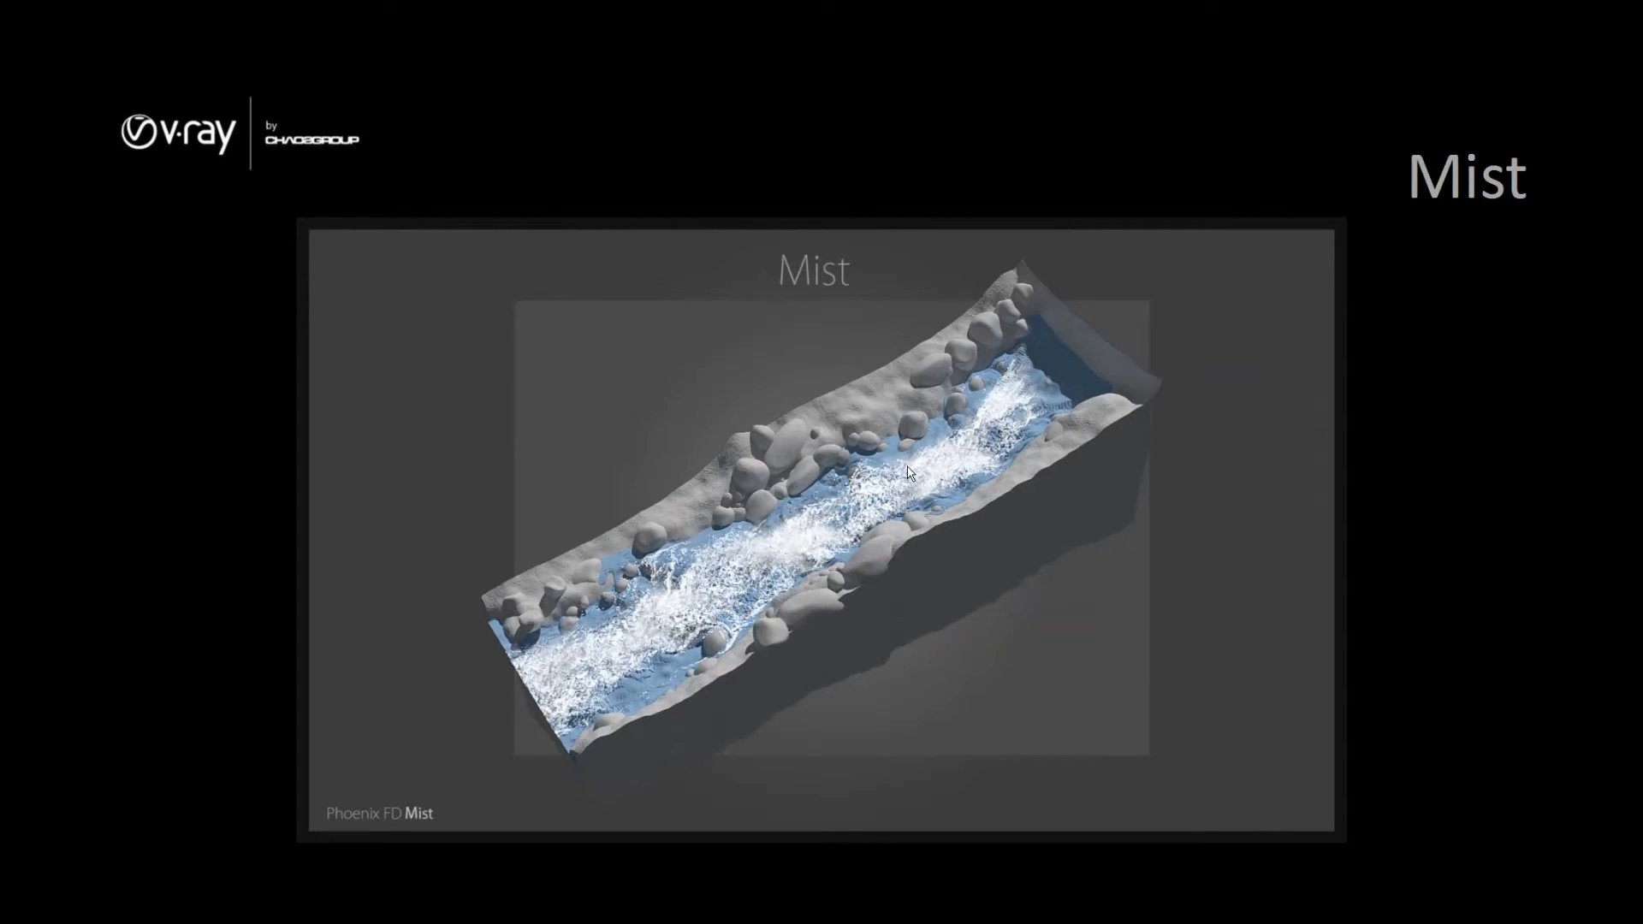
key(alt+Tab)
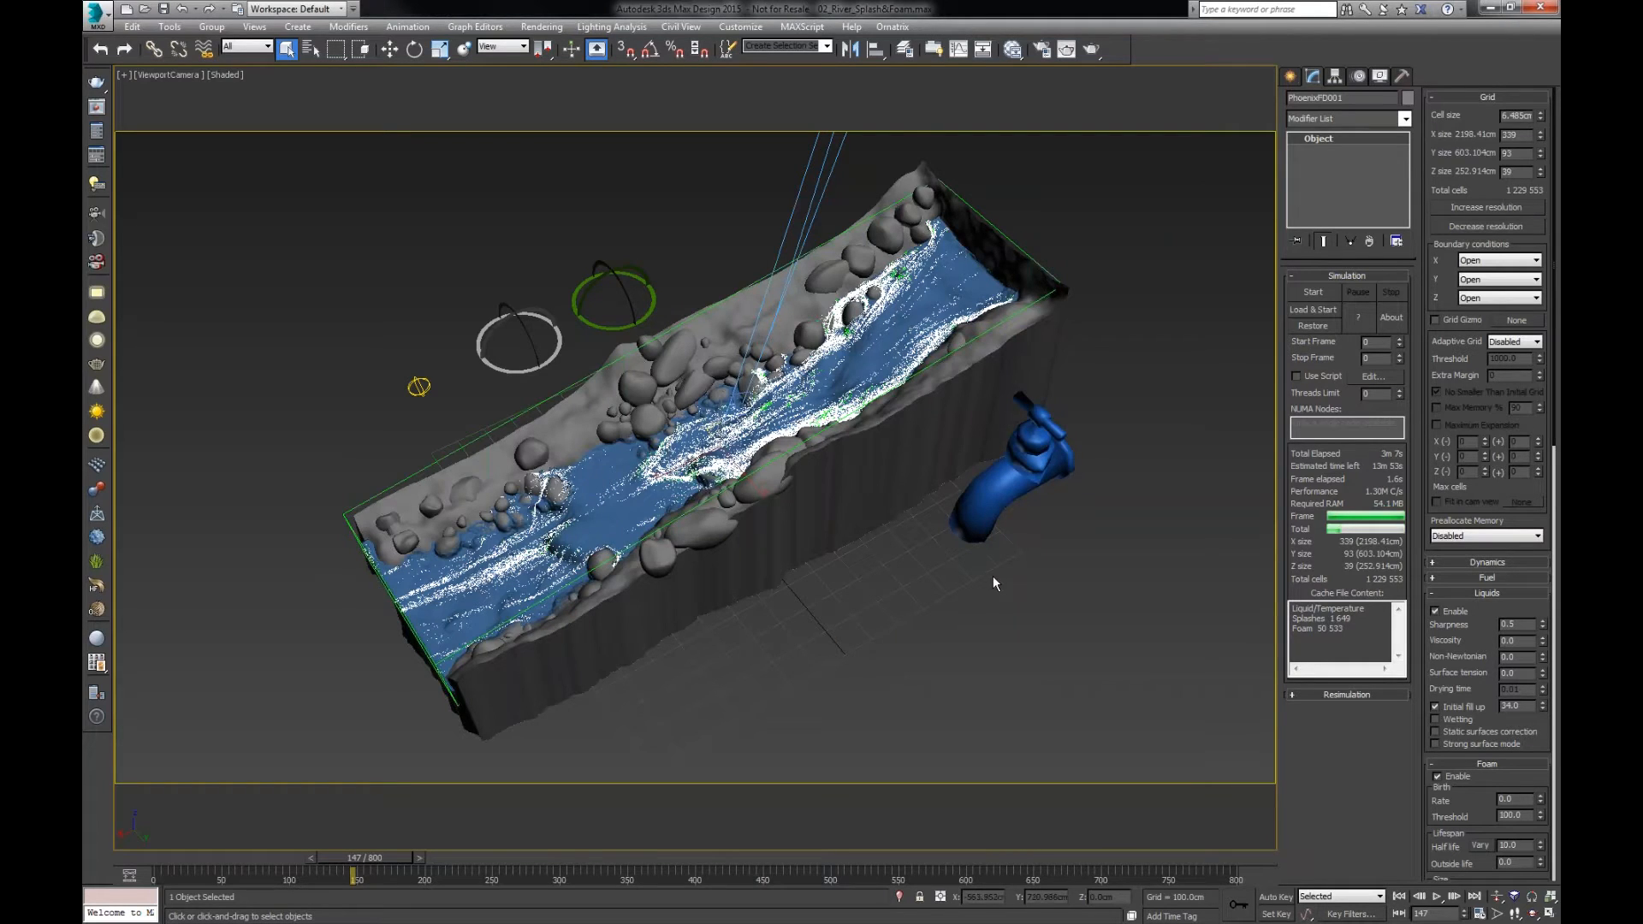
- Open the Layer Explorer, expand the FX_PHX layer and unhide its 03_Mist layer
click(904, 51)
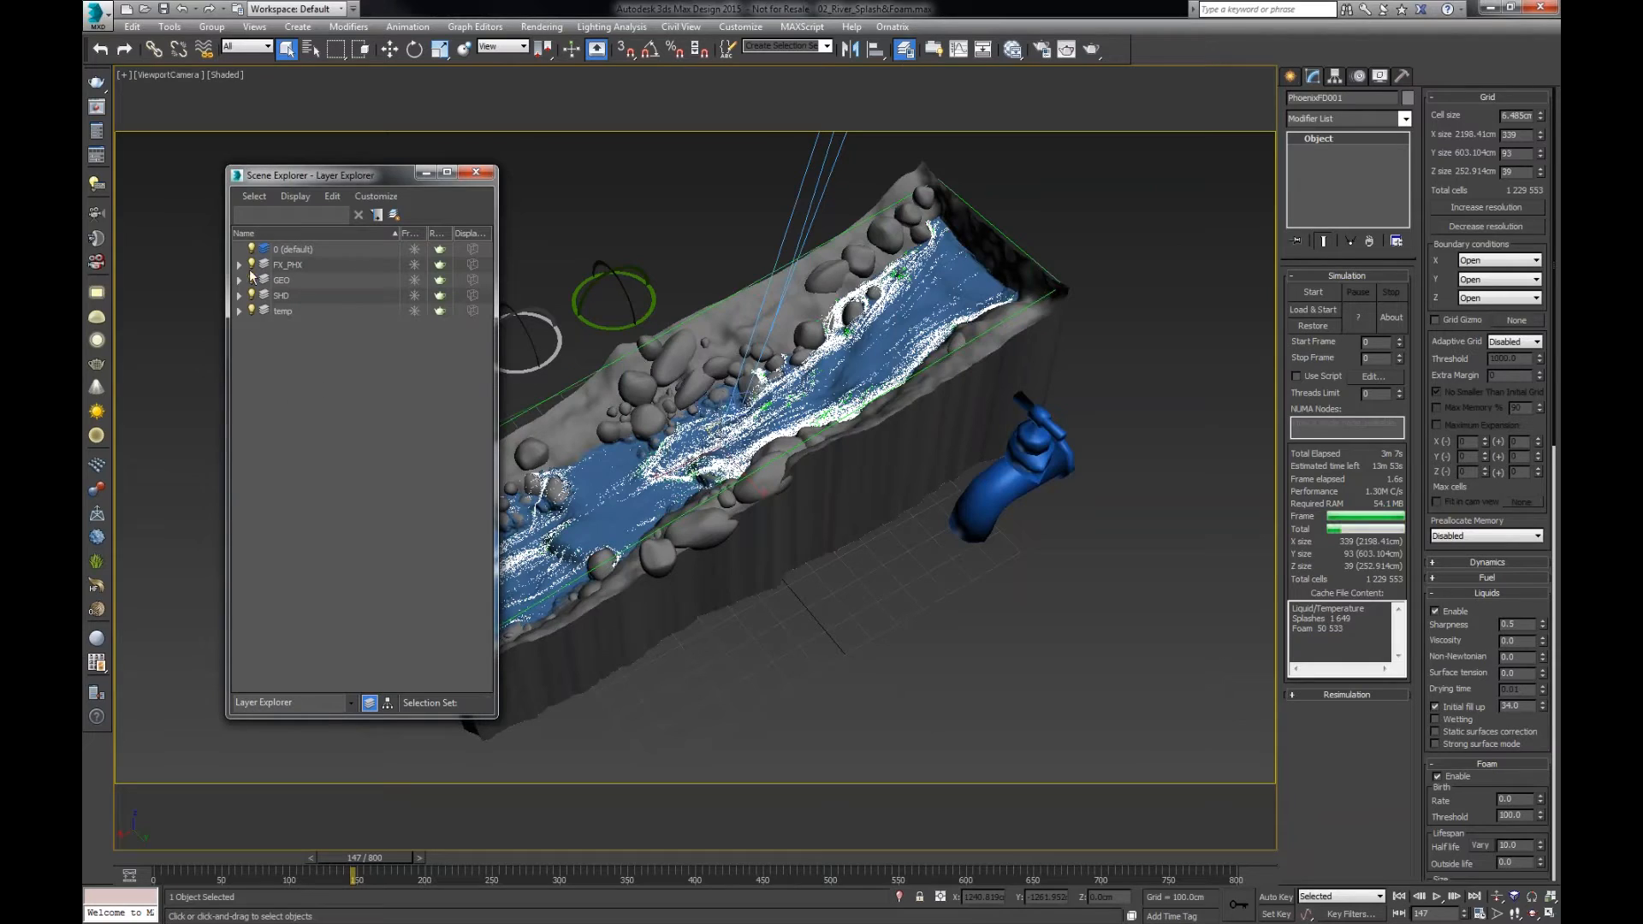
click(239, 264)
click(266, 311)
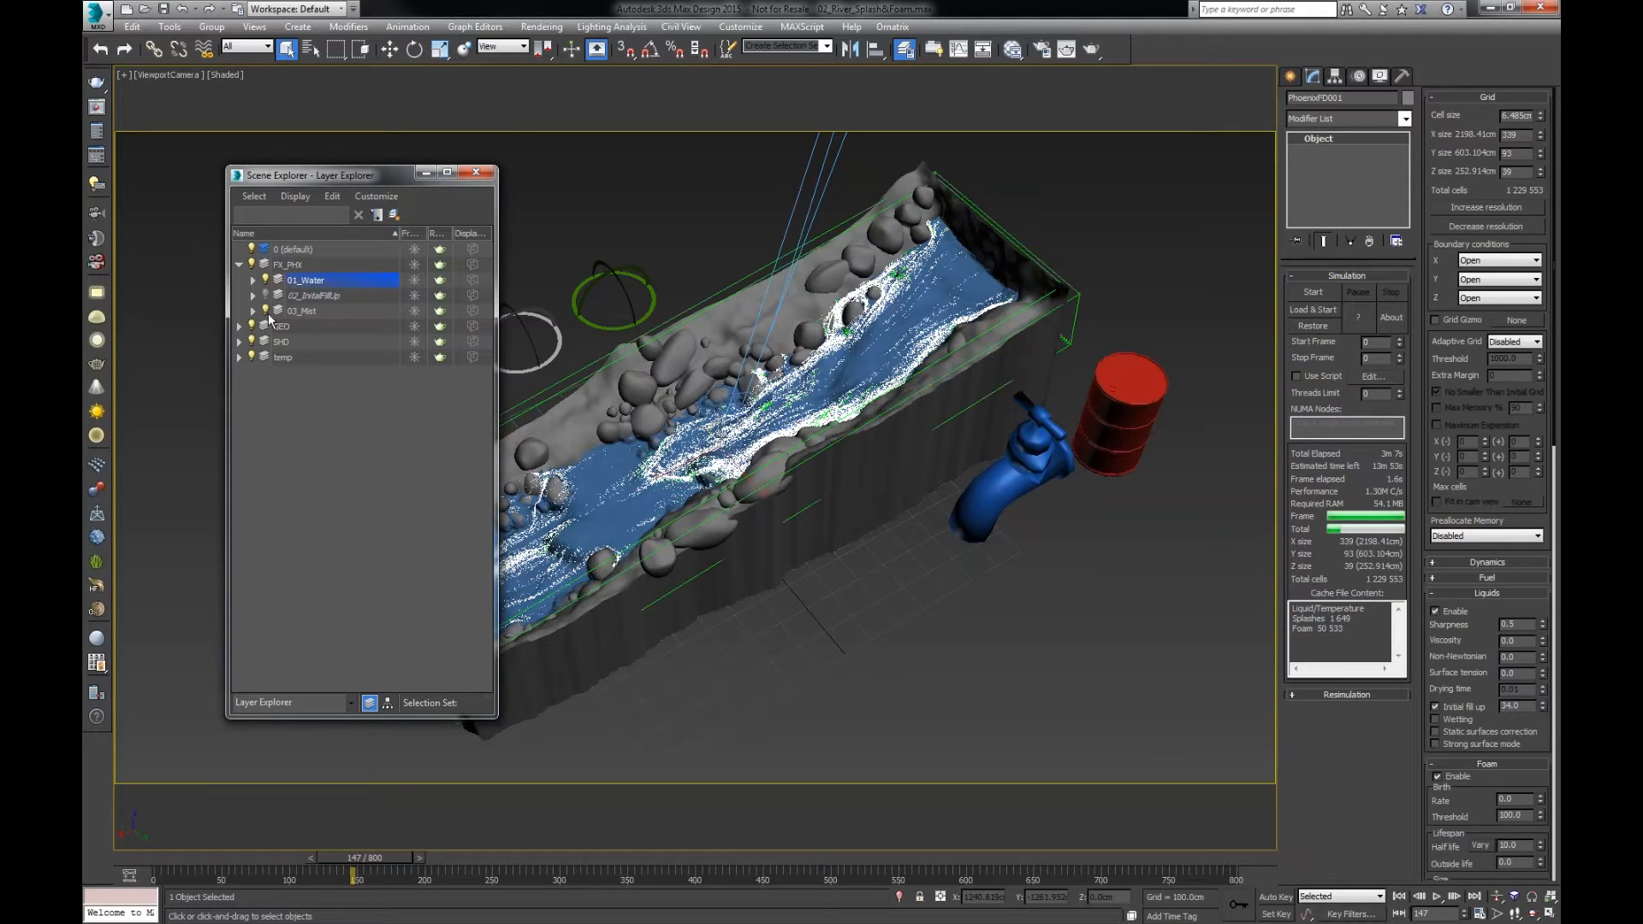
- Close the Layer Explorer and add the Foam particle group of PhoenixFD001 to the emitter nodes of the PHXSource_Mist source
click(475, 172)
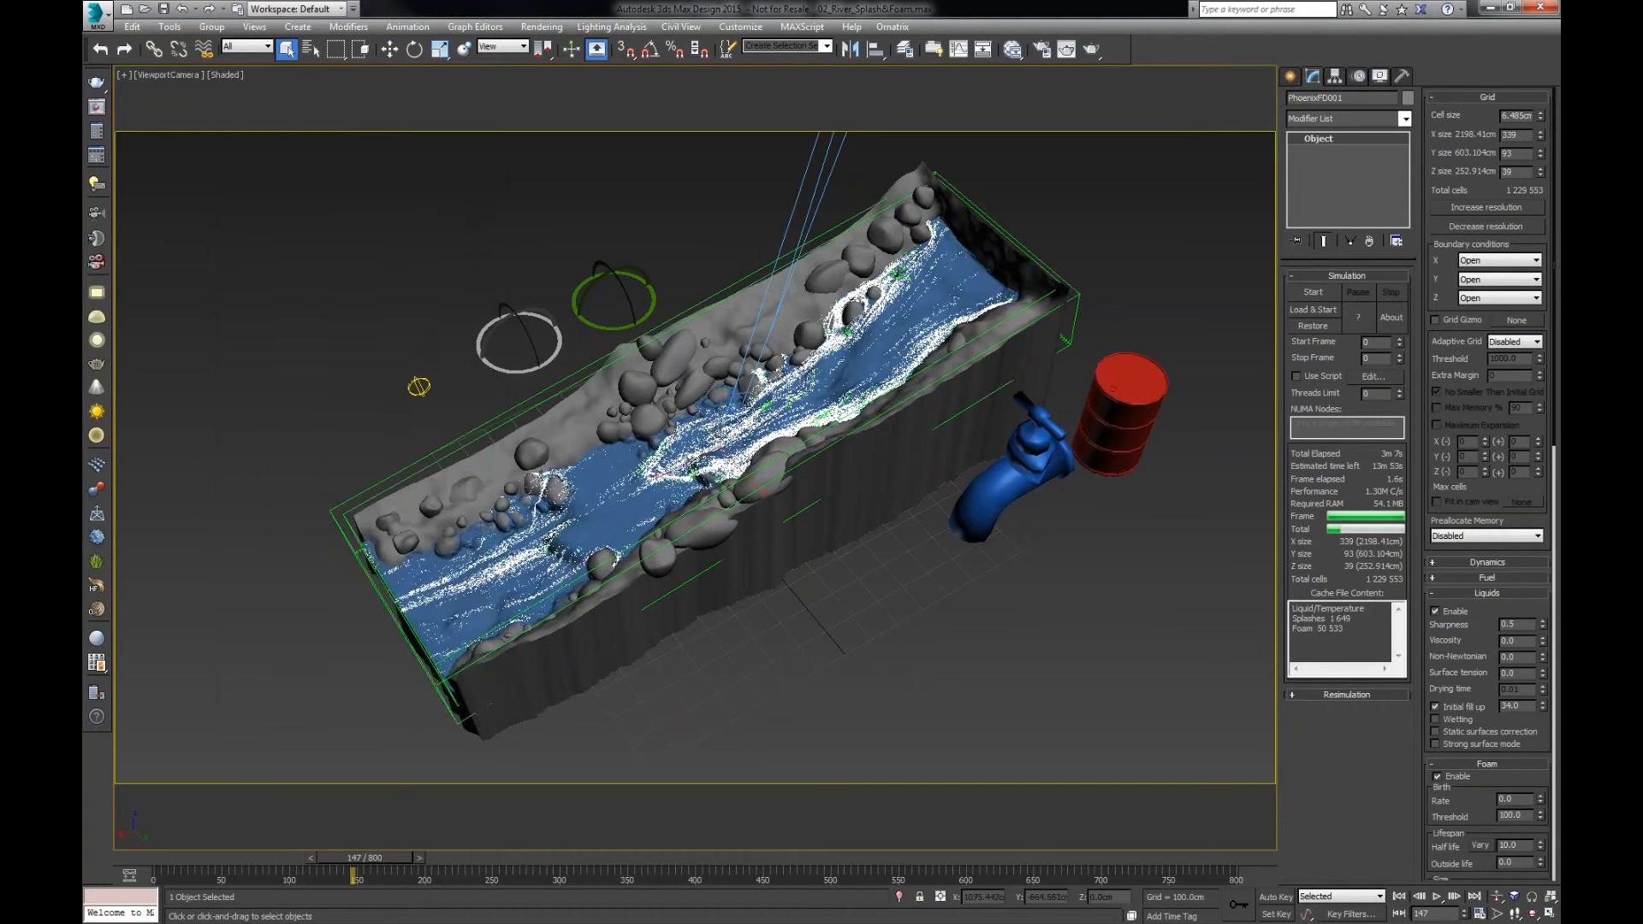
click(332, 514)
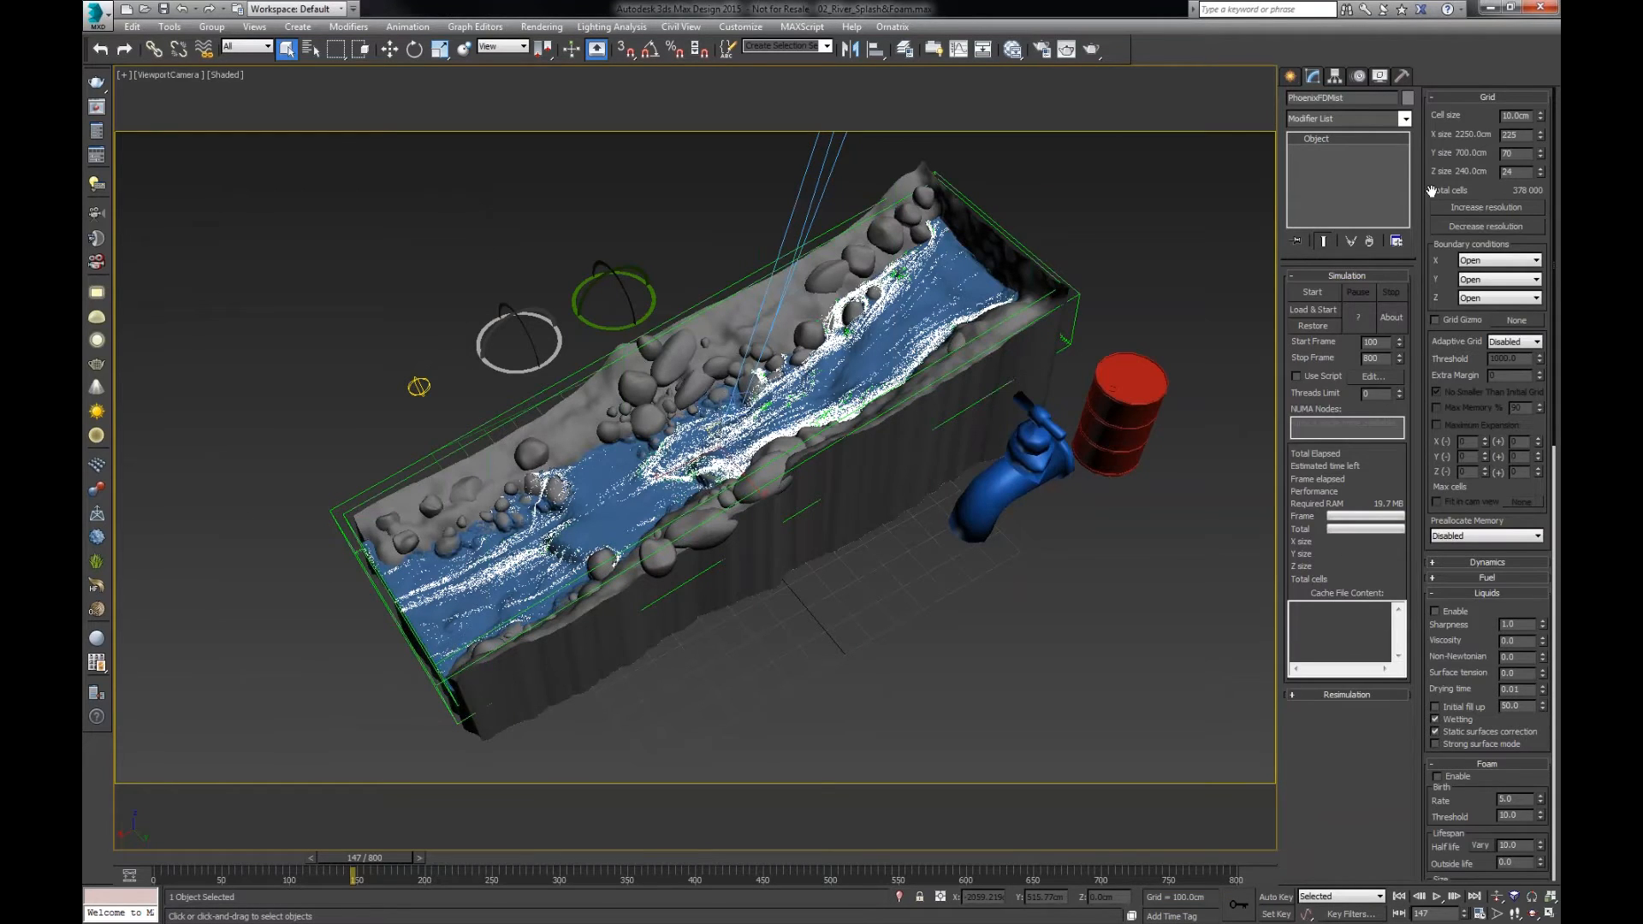
click(1140, 374)
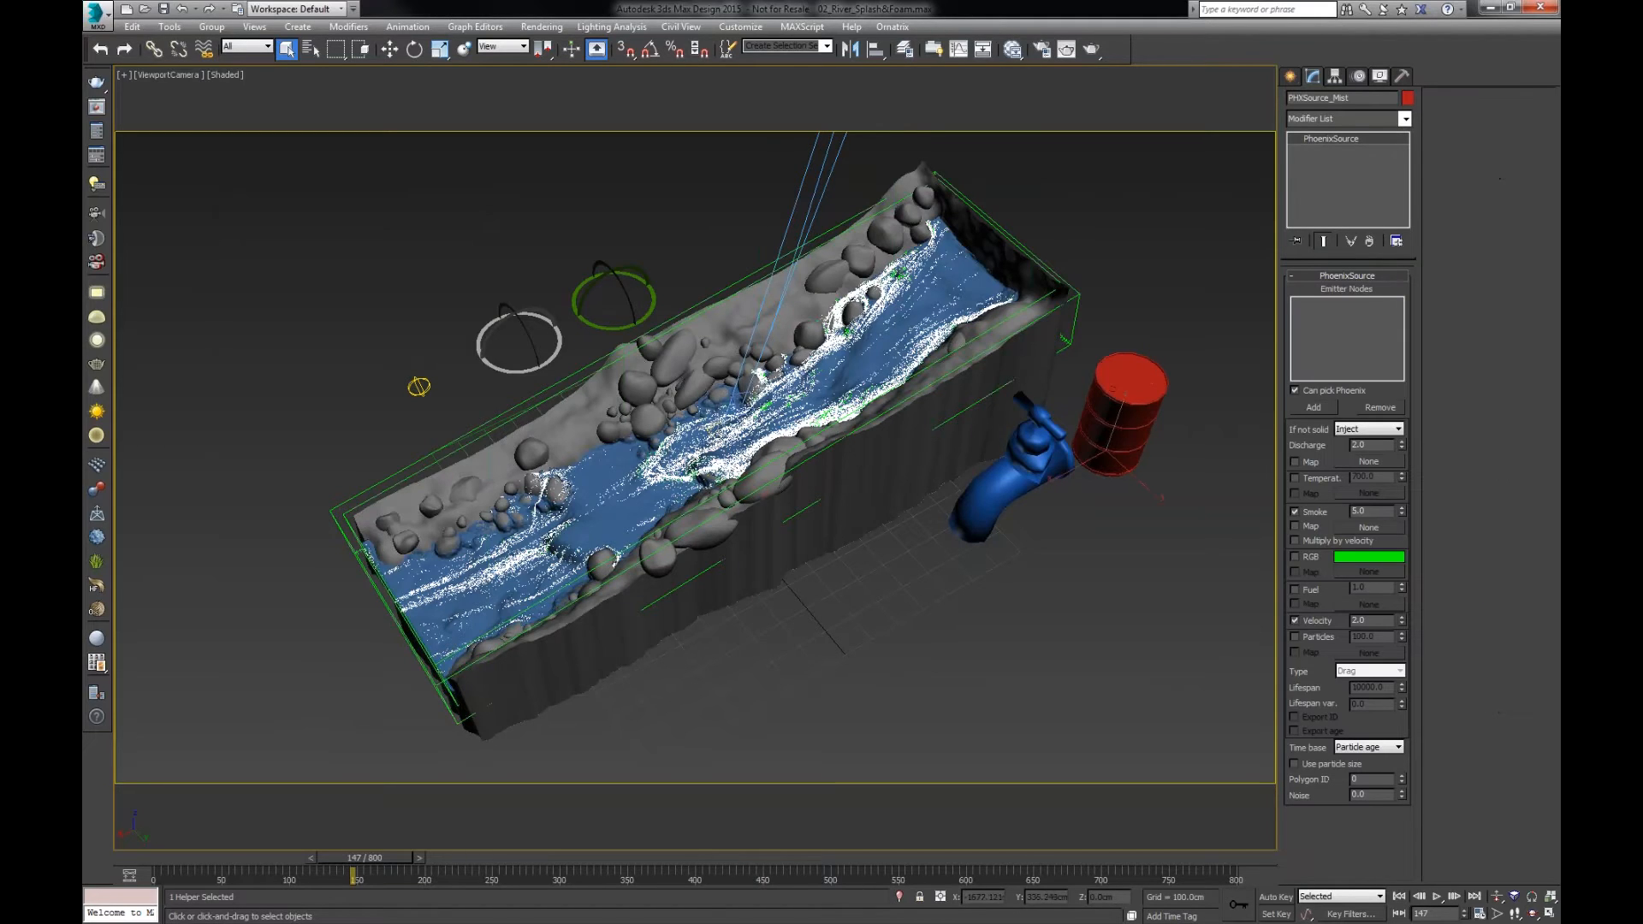
click(1318, 409)
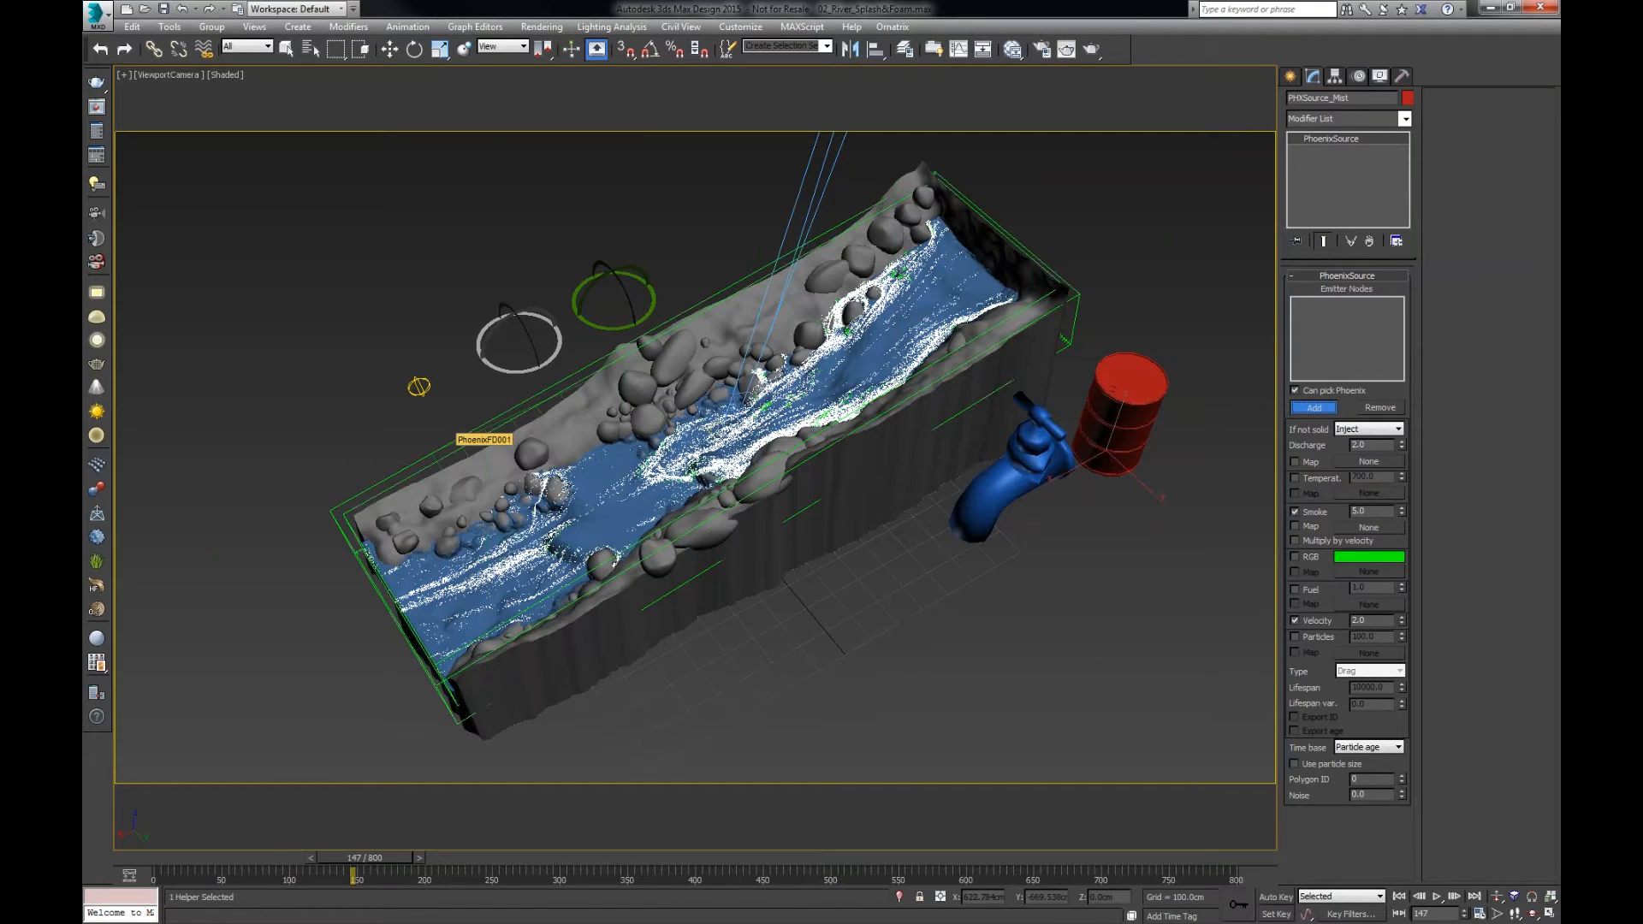
click(452, 430)
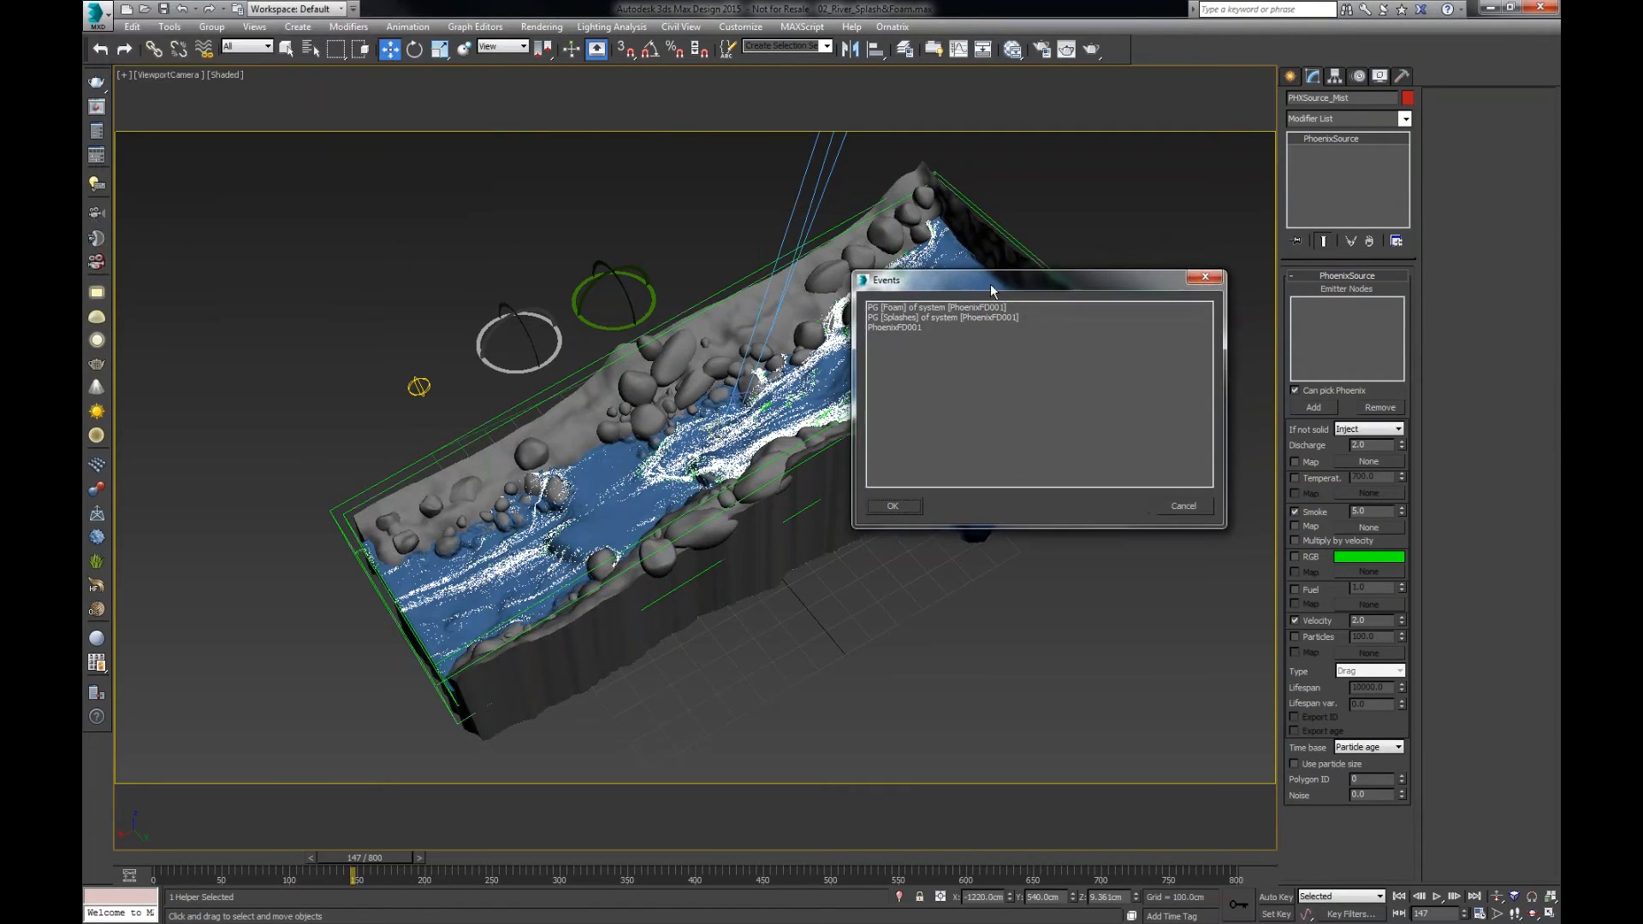
drag(990, 285, 972, 285)
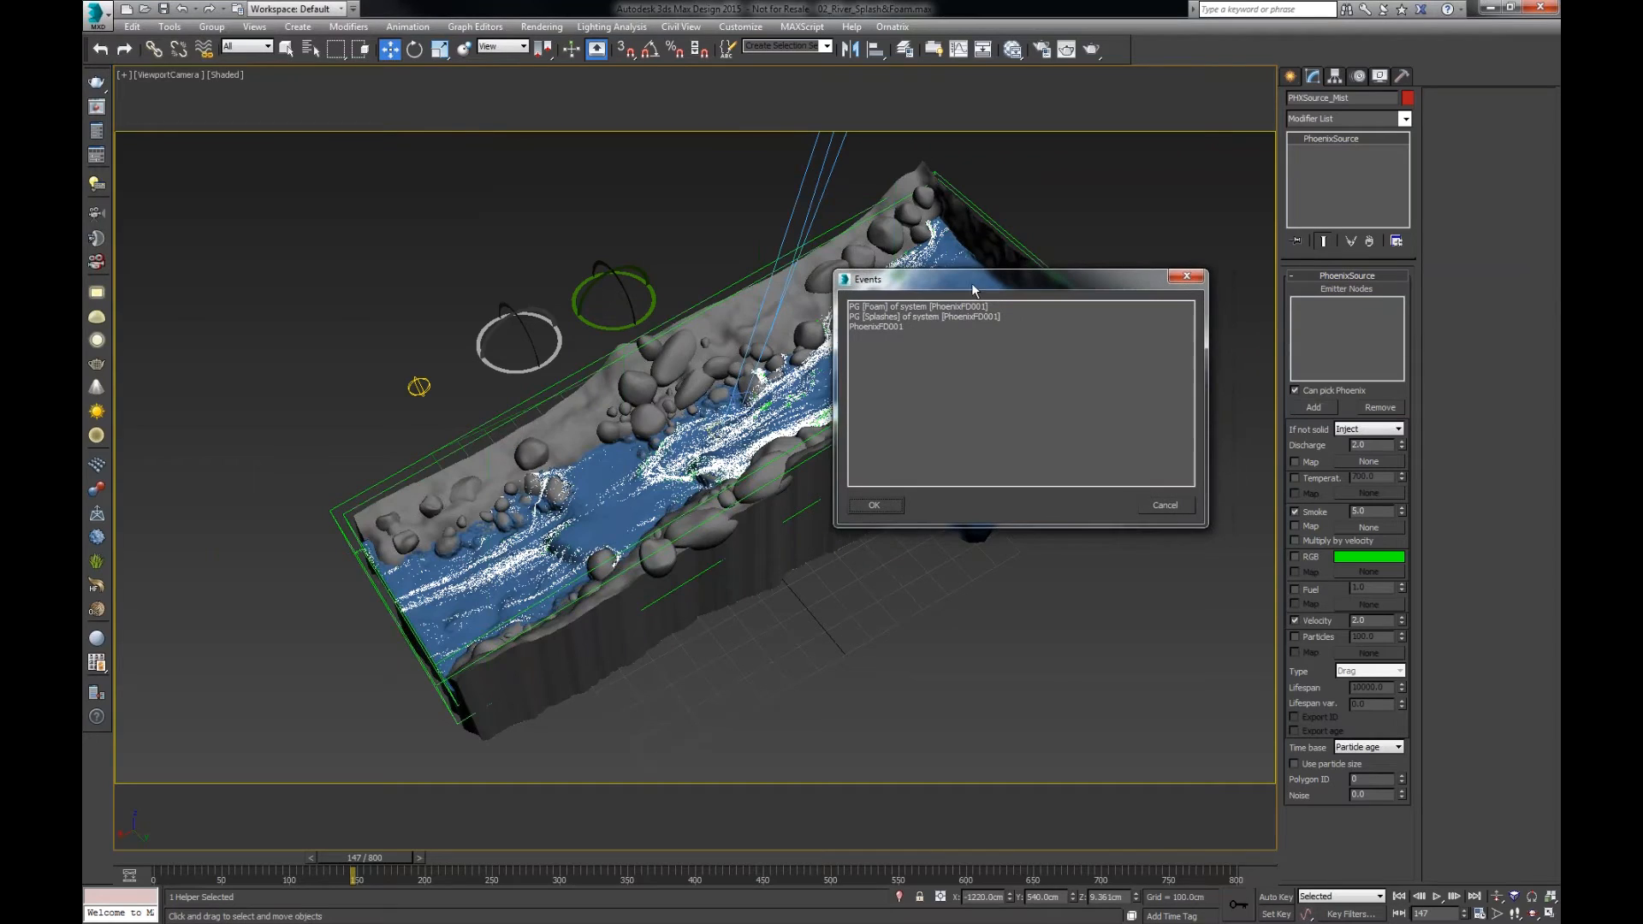
click(887, 310)
drag(950, 286, 960, 288)
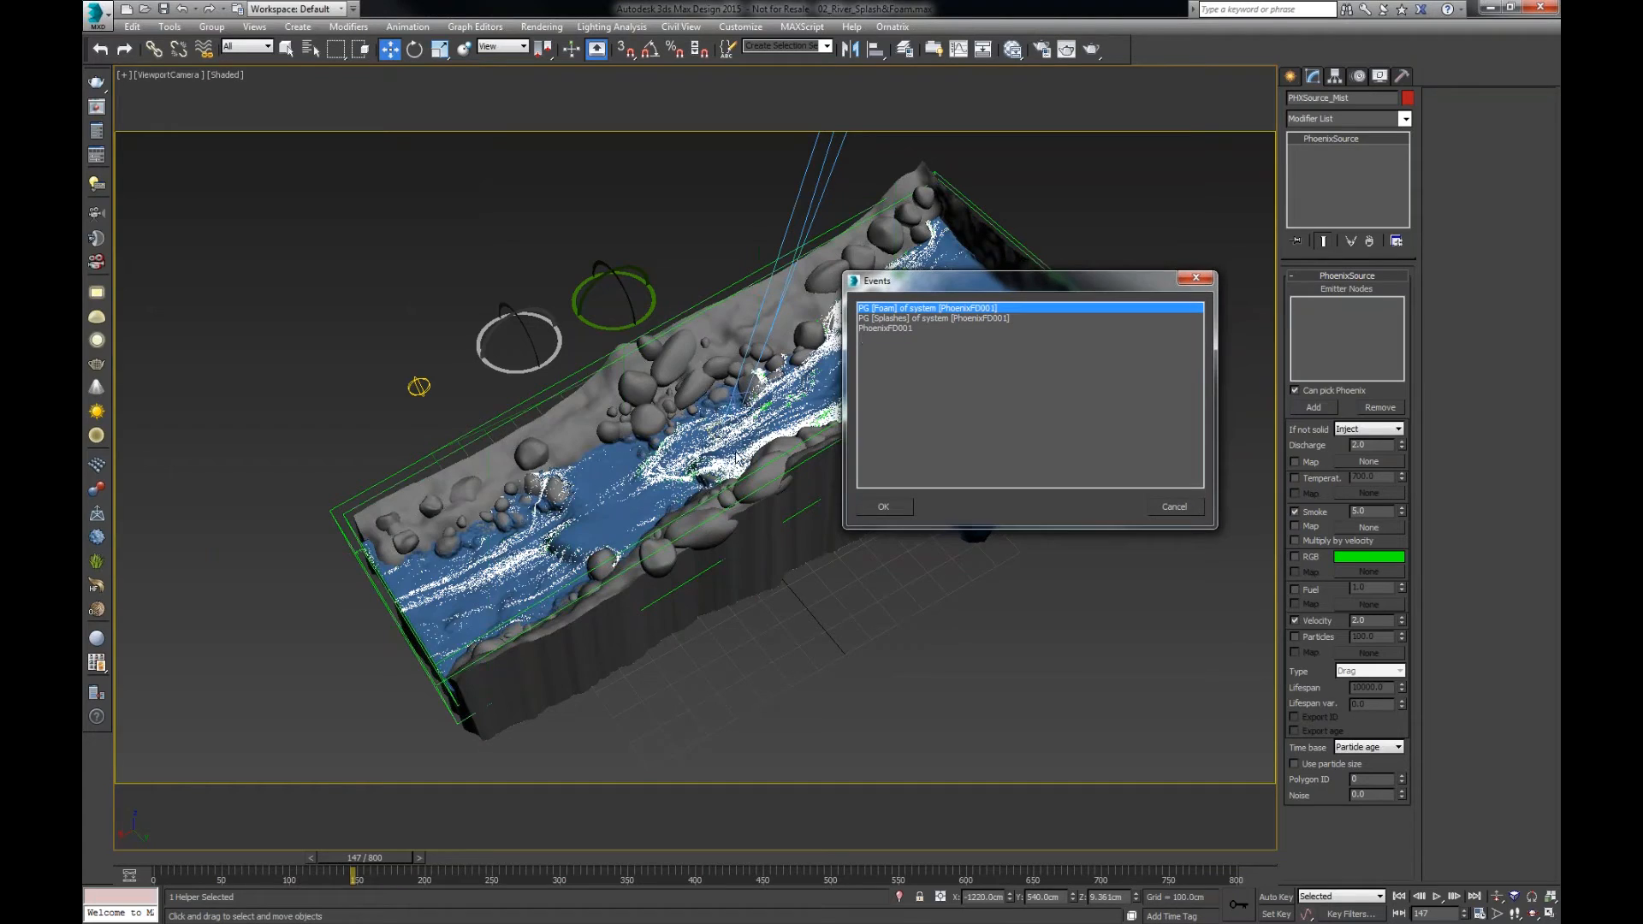
click(884, 507)
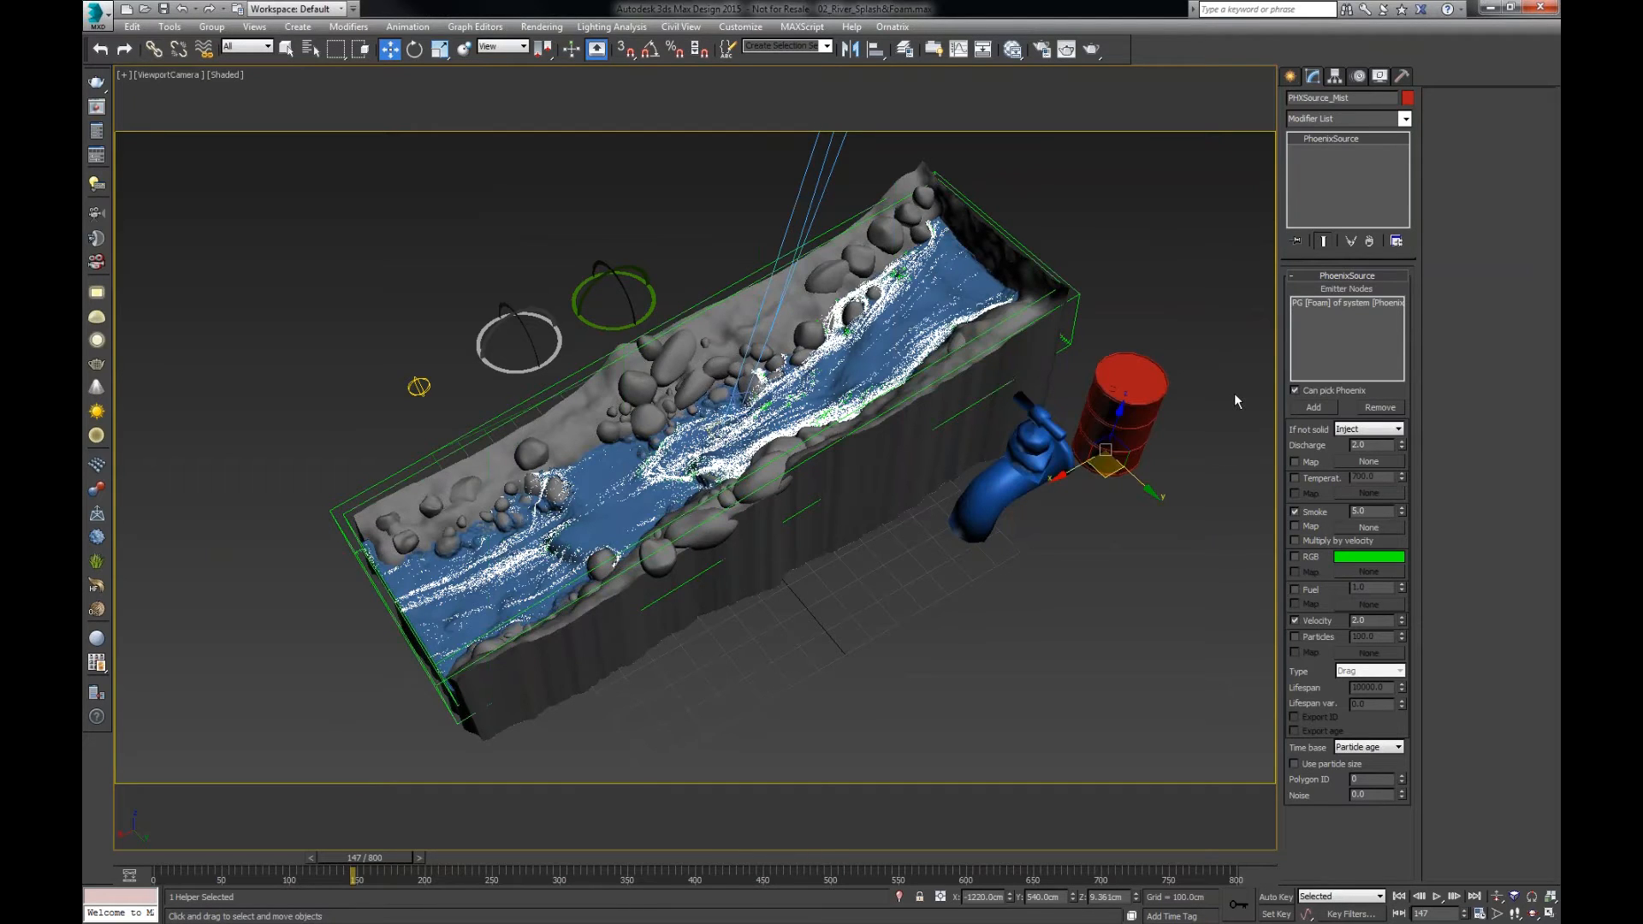
- Set the PhoenixFDMist simulator's start frame to 125 and start the mist simulation
click(1084, 332)
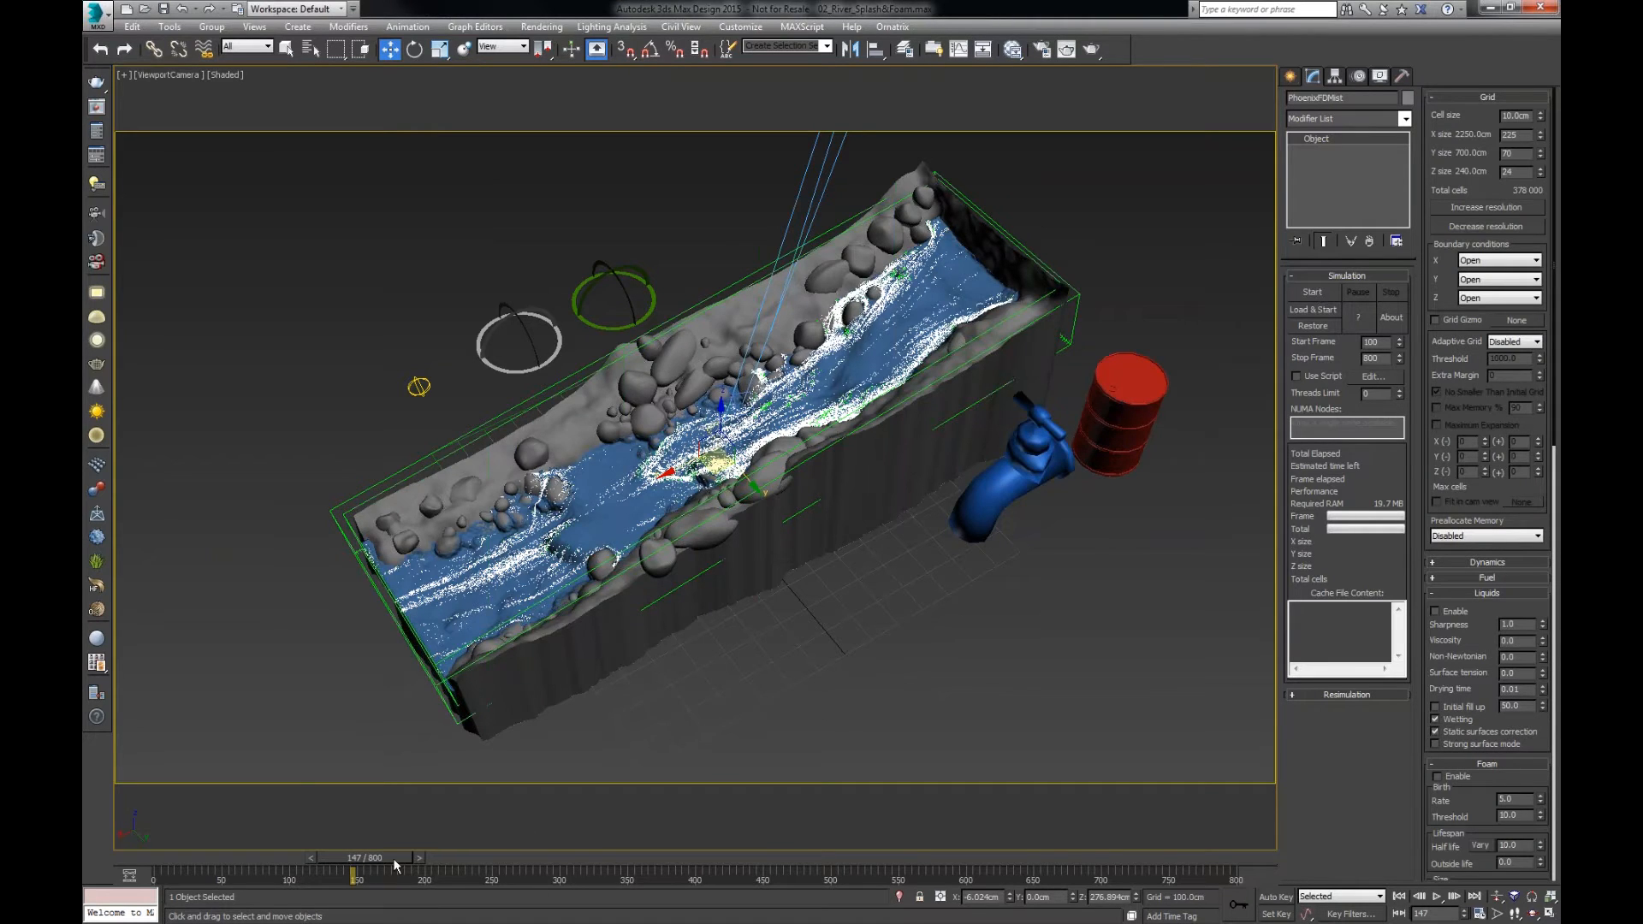
mouse_move(373, 859)
mouse_down()
mouse_move(317, 859)
mouse_move(348, 858)
mouse_up()
key(w)
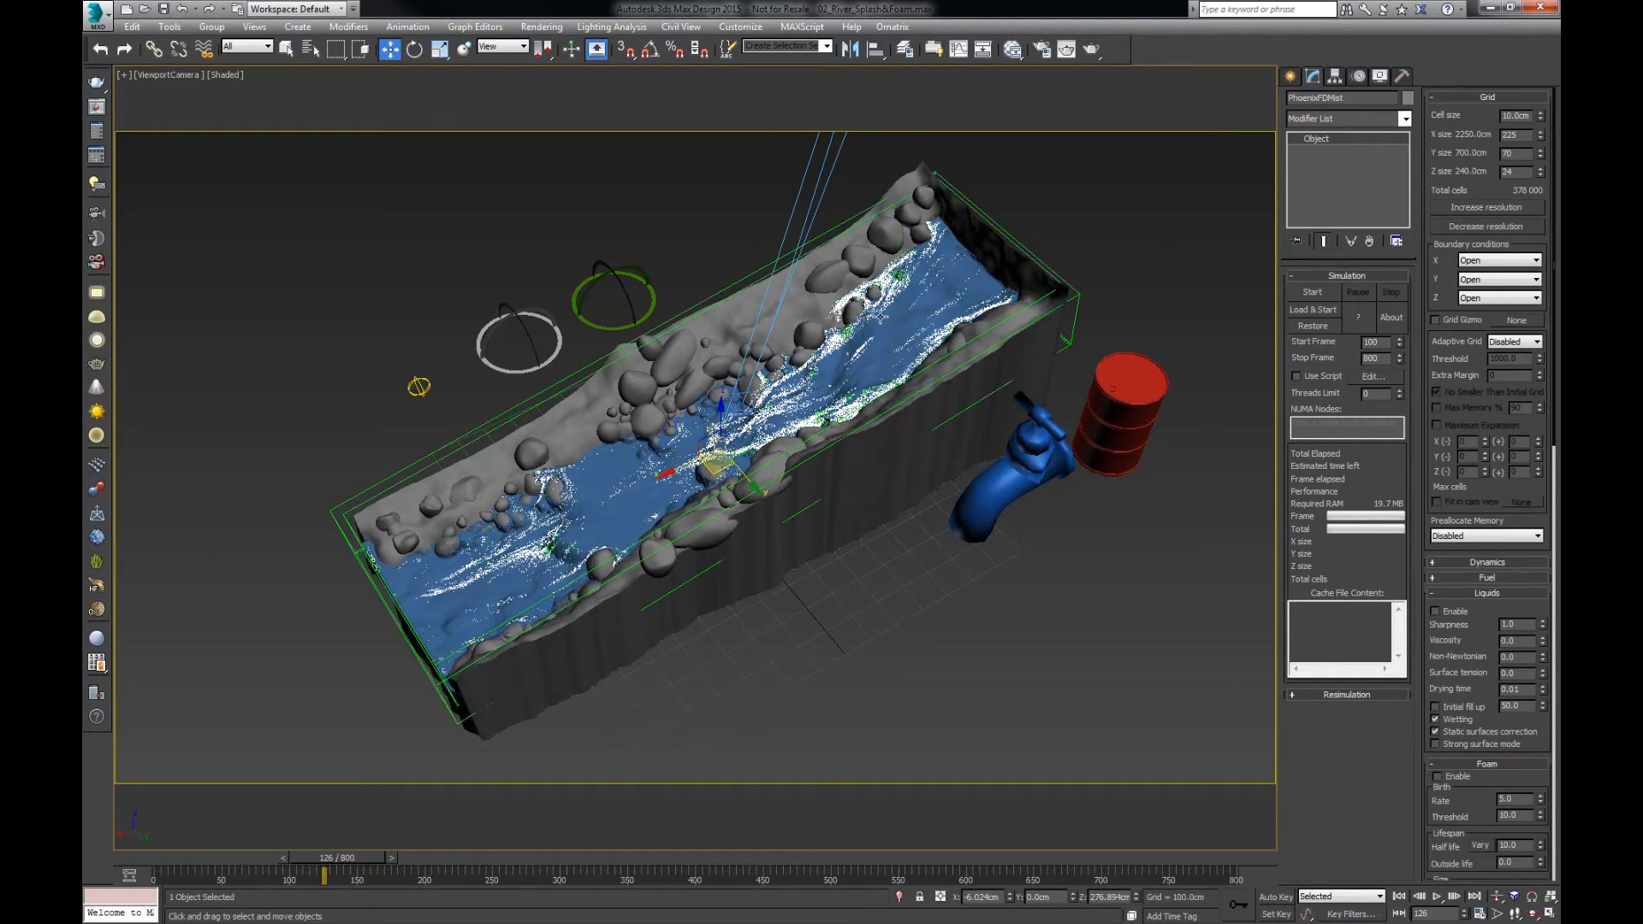
double_click(1372, 341)
text(125)
key(Return)
click(1328, 296)
click(1328, 297)
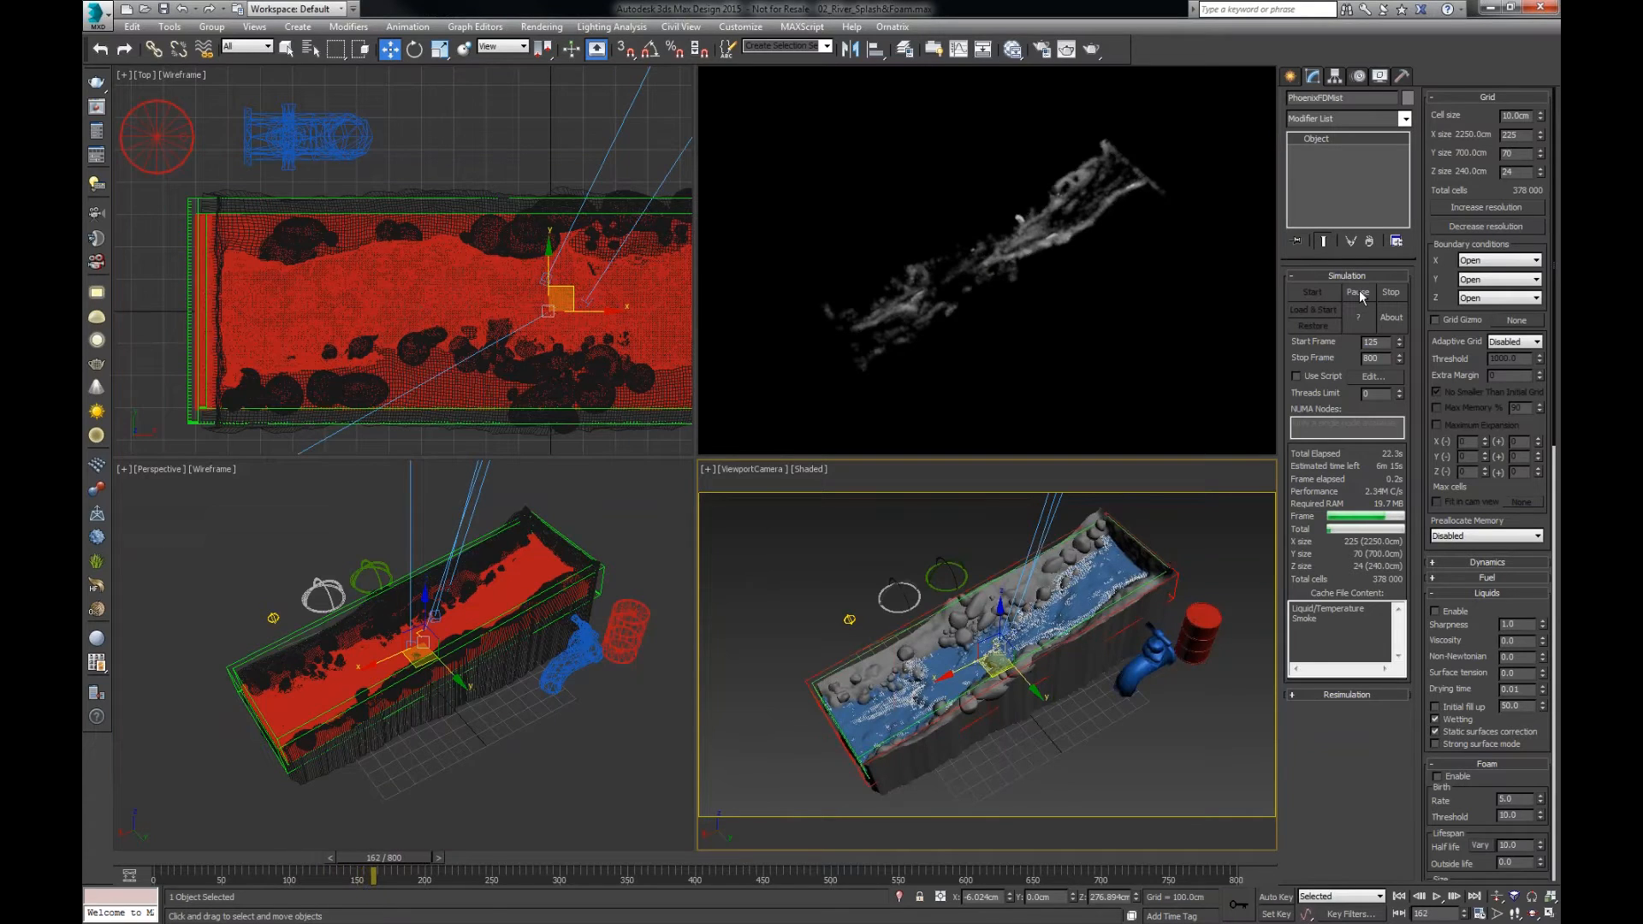
- Switch the shaded camera viewport to a perspective view and stop the running mist simulation, leaving nothing selected
key(v)
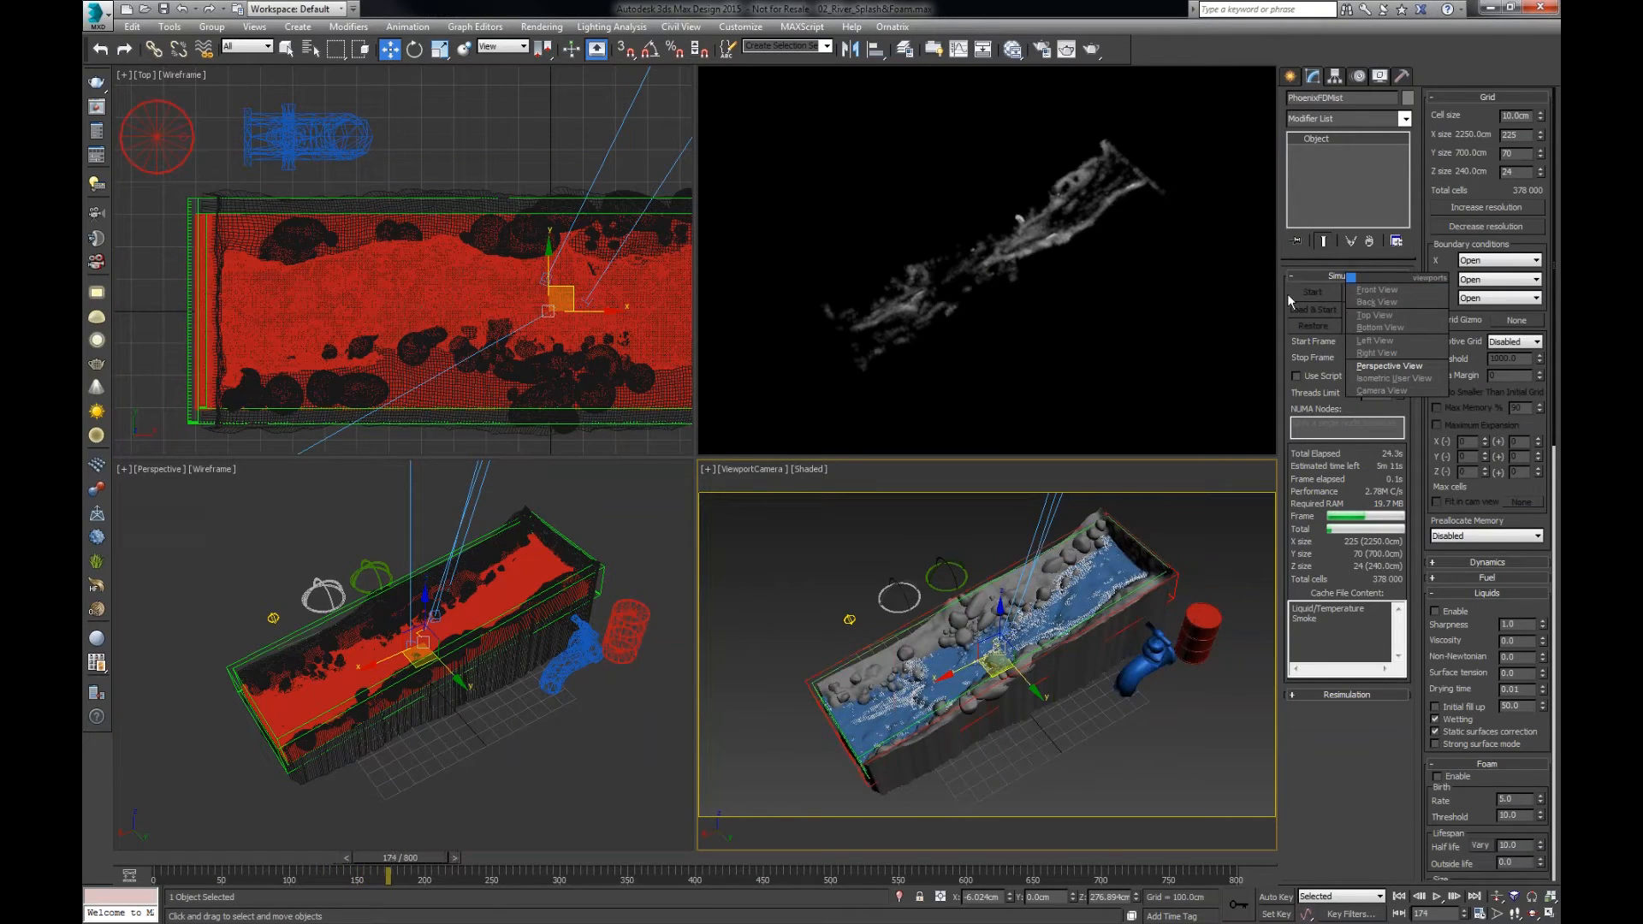
key(Escape)
key(v)
click(1147, 762)
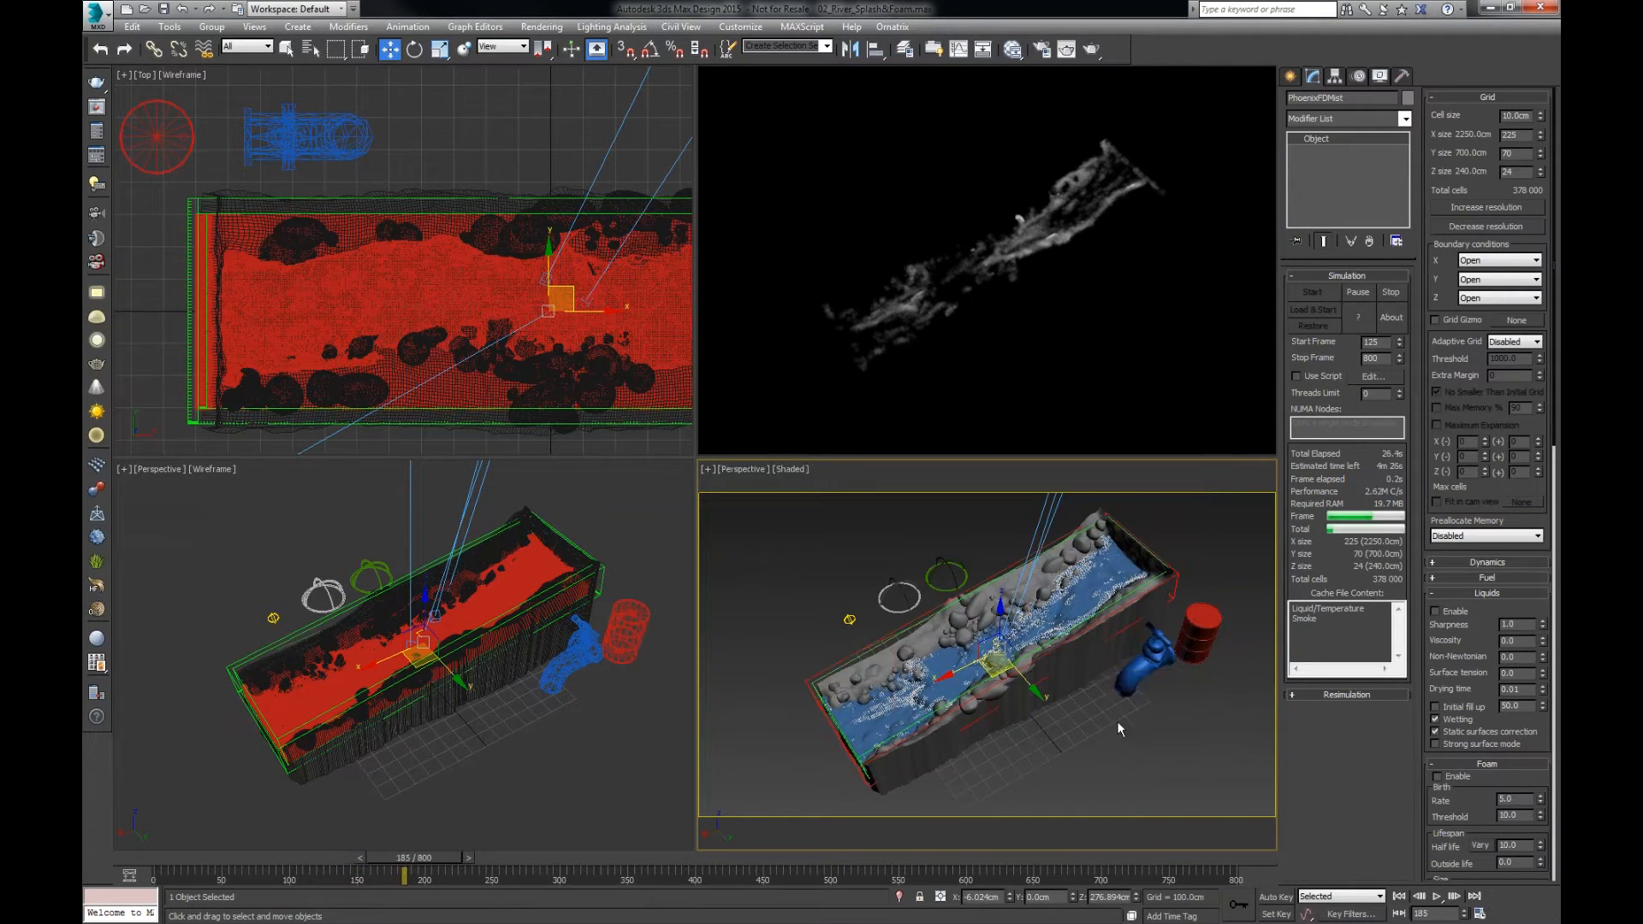
mouse_move(1090, 556)
alt+middle_down()
mouse_move(1051, 491)
mouse_move(1119, 562)
mouse_move(1132, 549)
alt+middle_up()
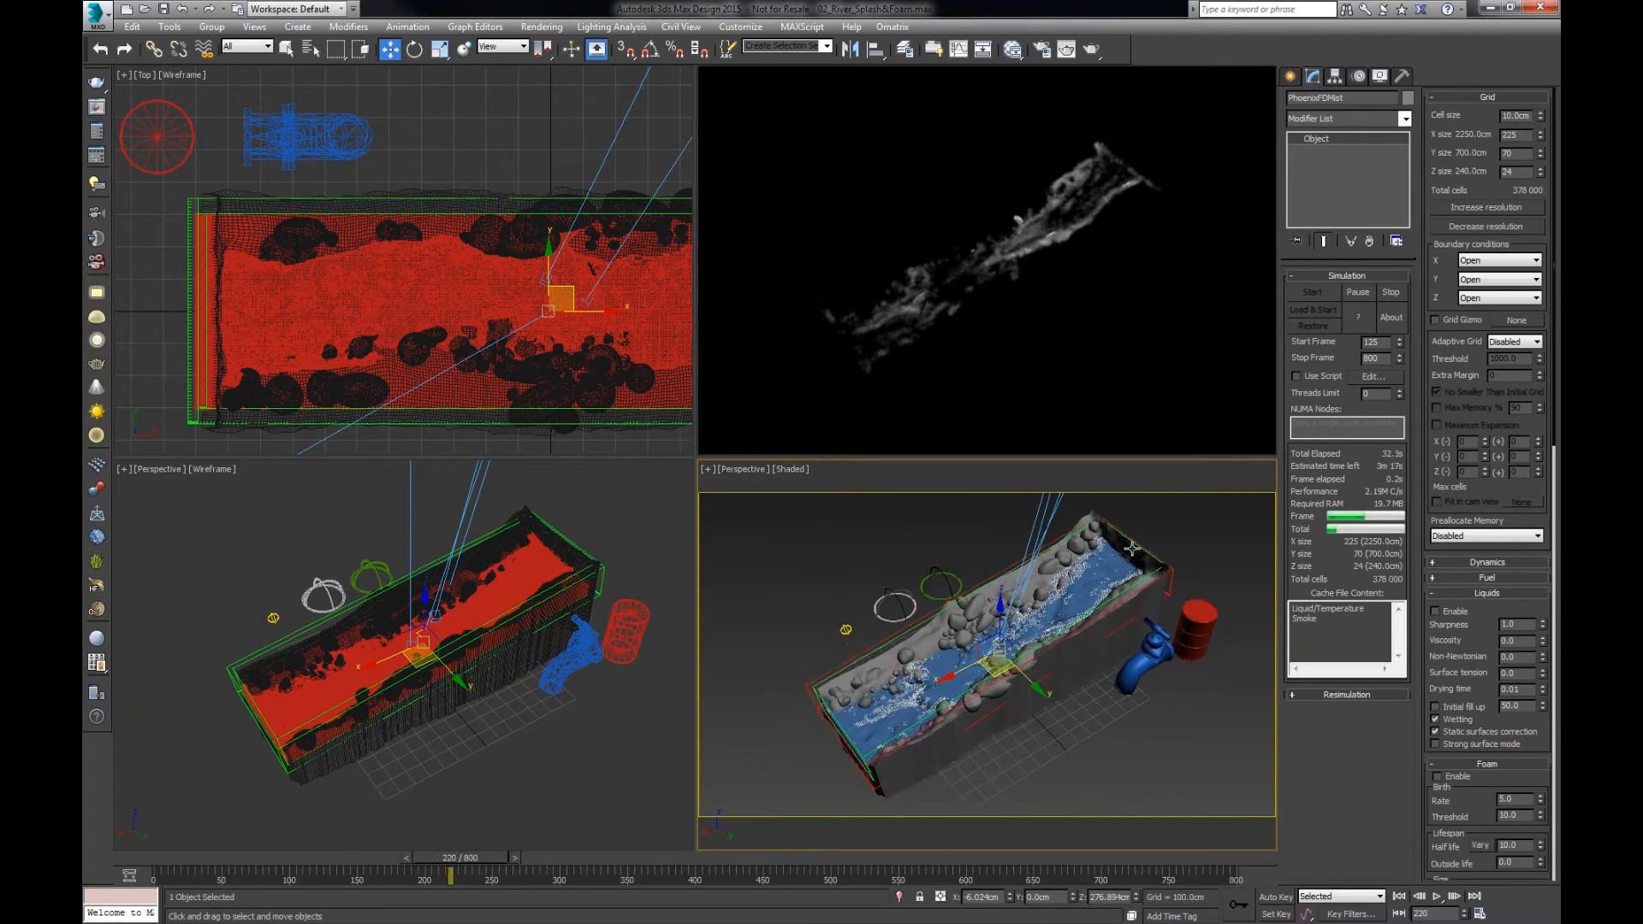
click(1391, 293)
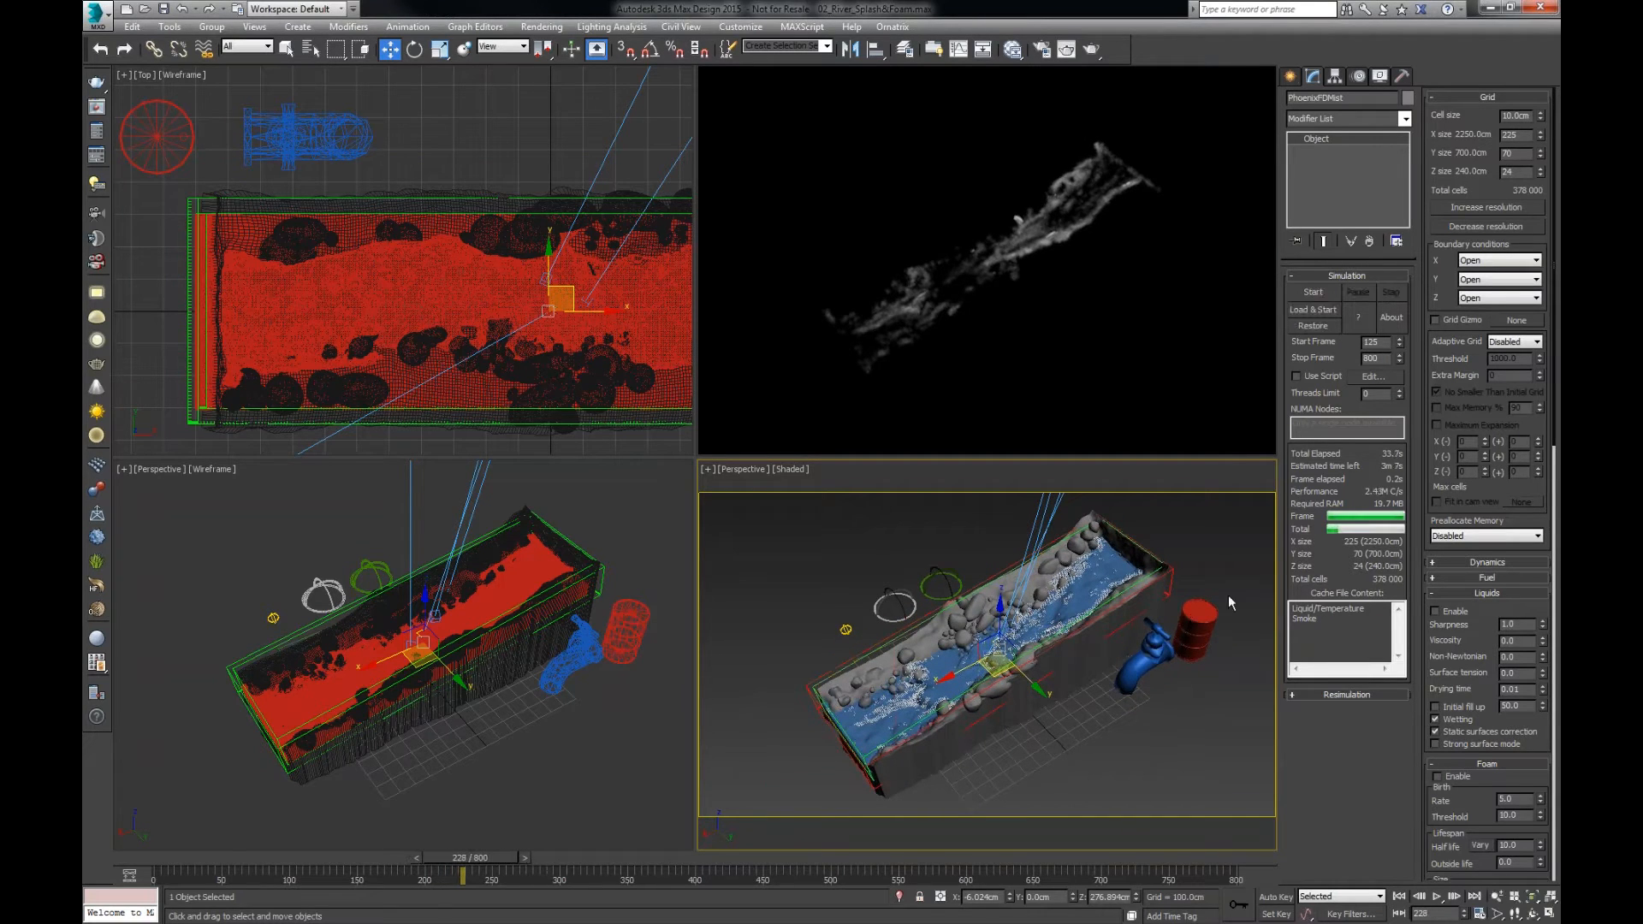
click(1212, 556)
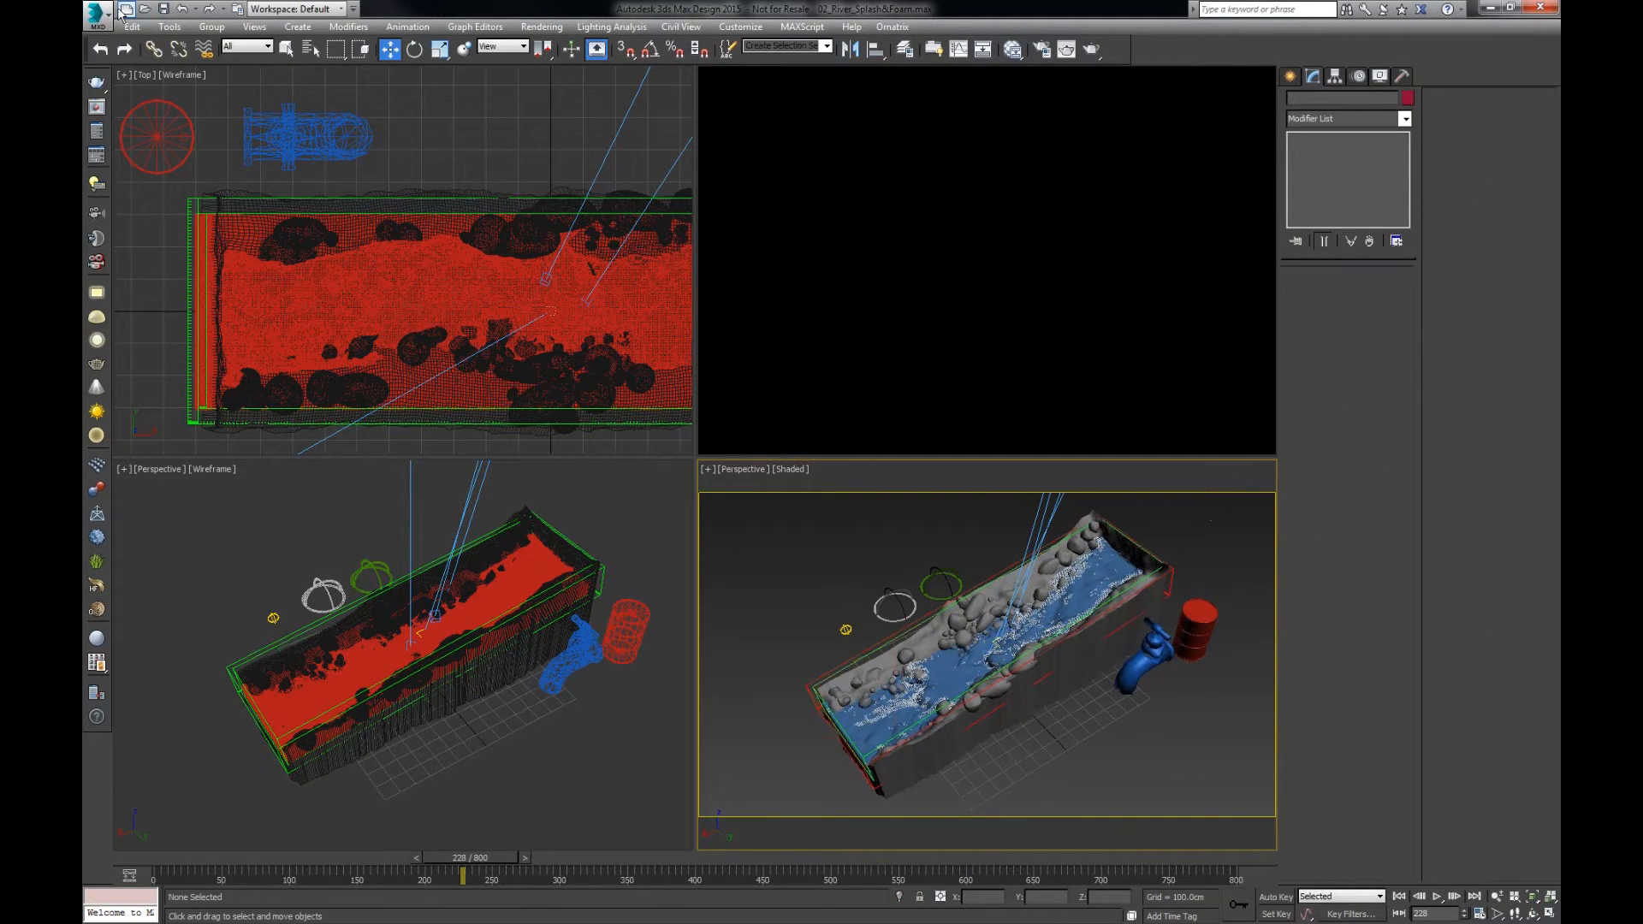
- Advance the presentation past the Mist slide, switch to the video player and play a short part of the beer-pouring clip
key(alt+Tab)
click(621, 419)
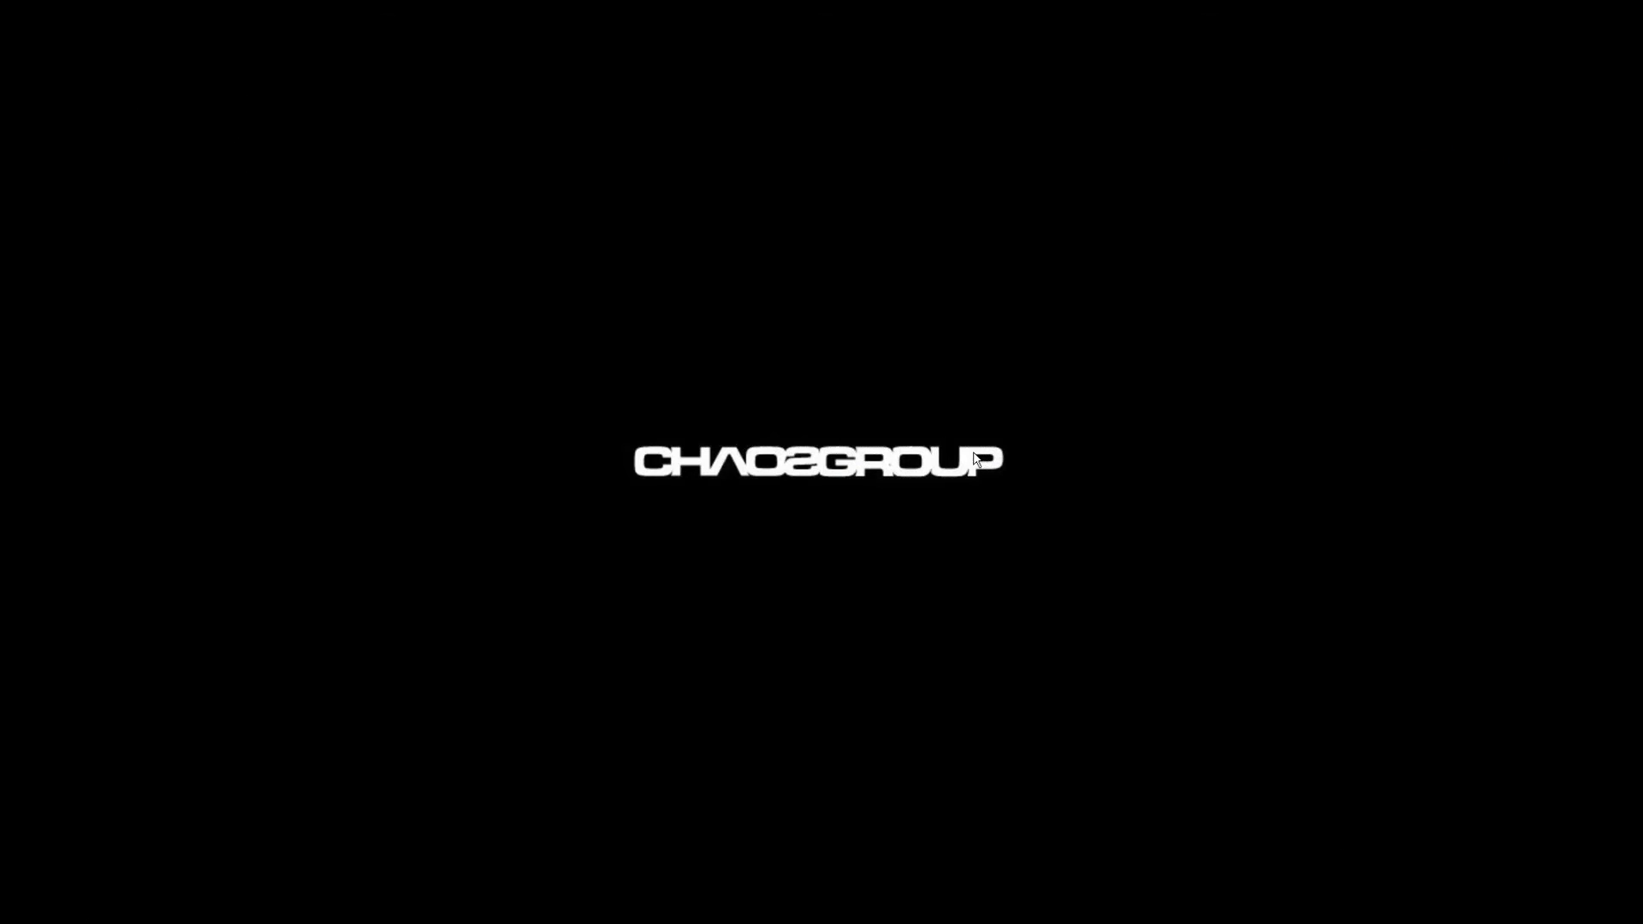
key(alt+Tab)
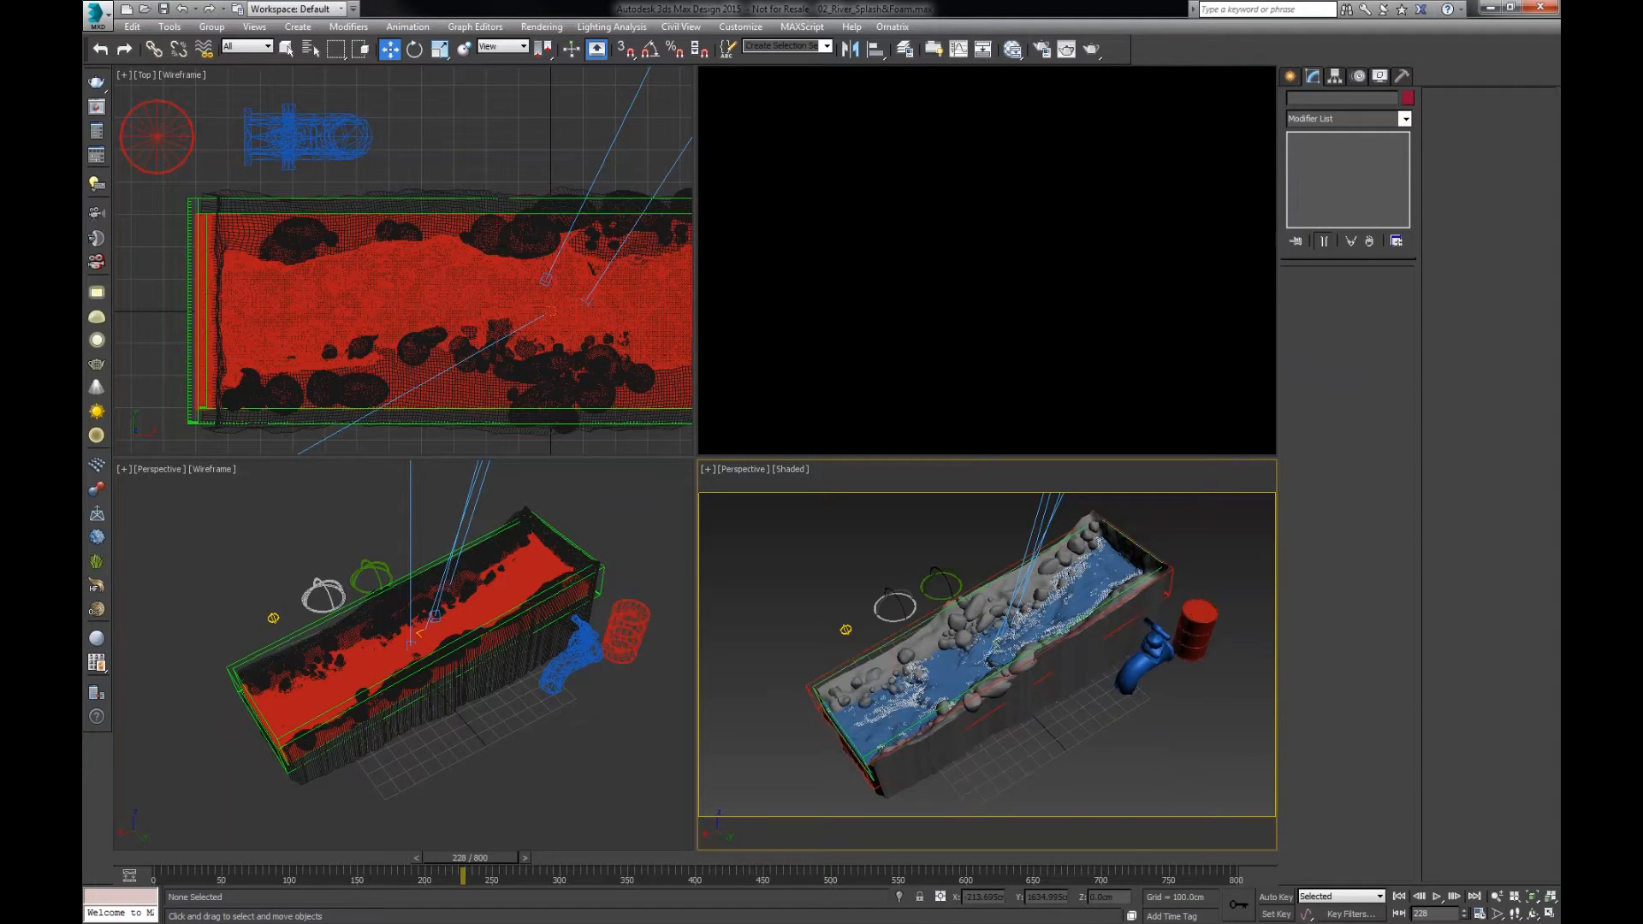
key(alt+Tab)
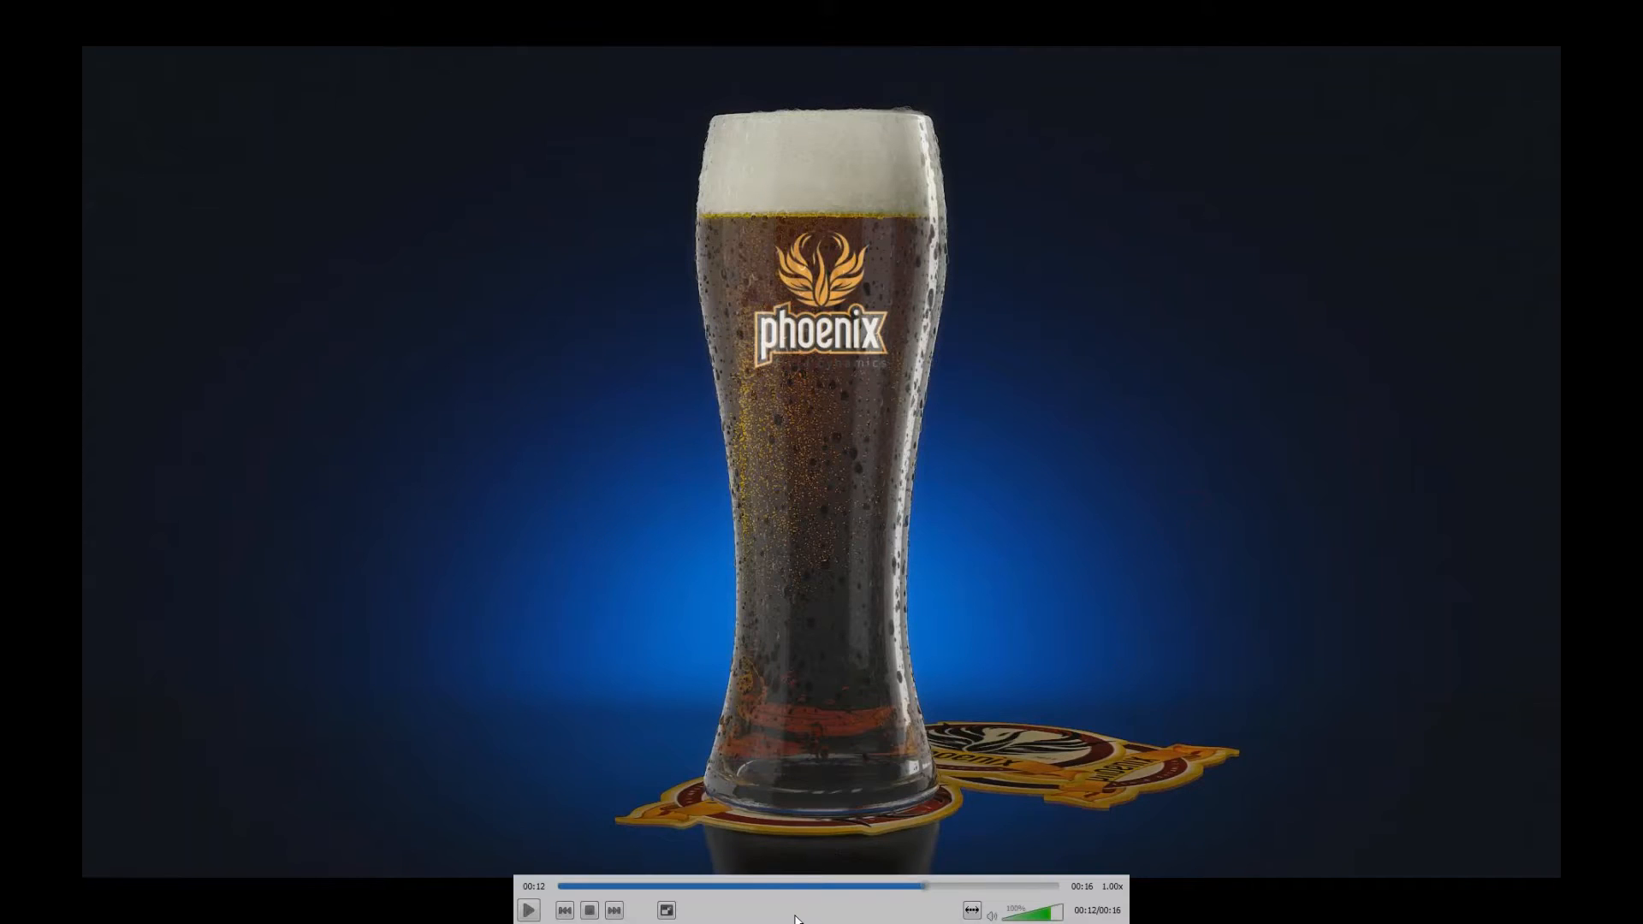
click(691, 885)
key(space)
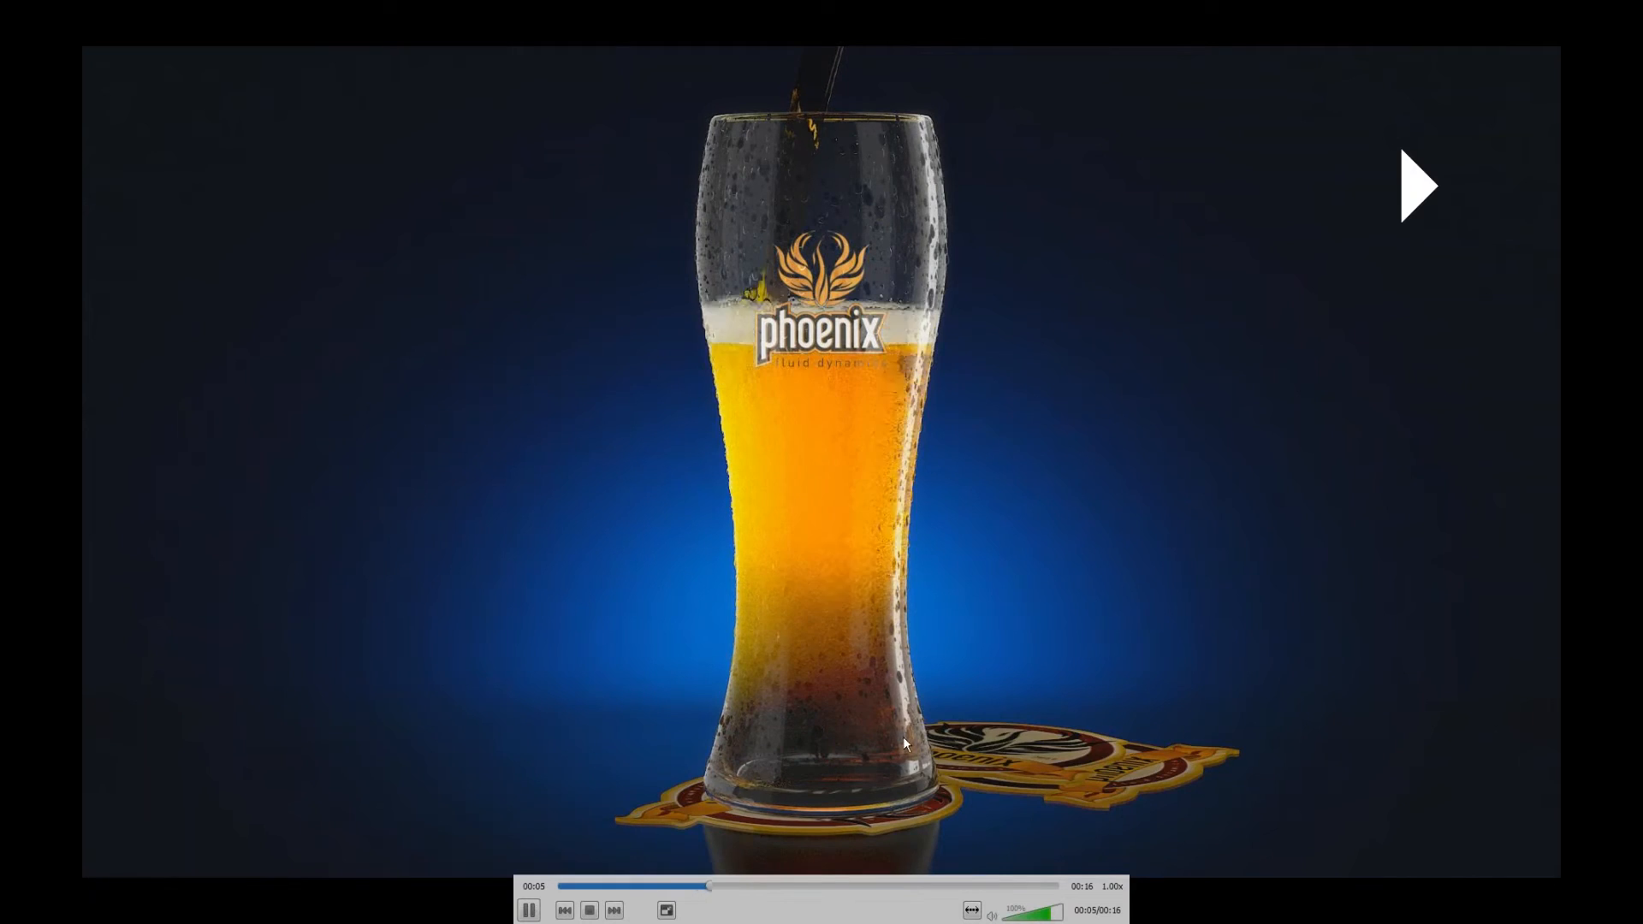
key(space)
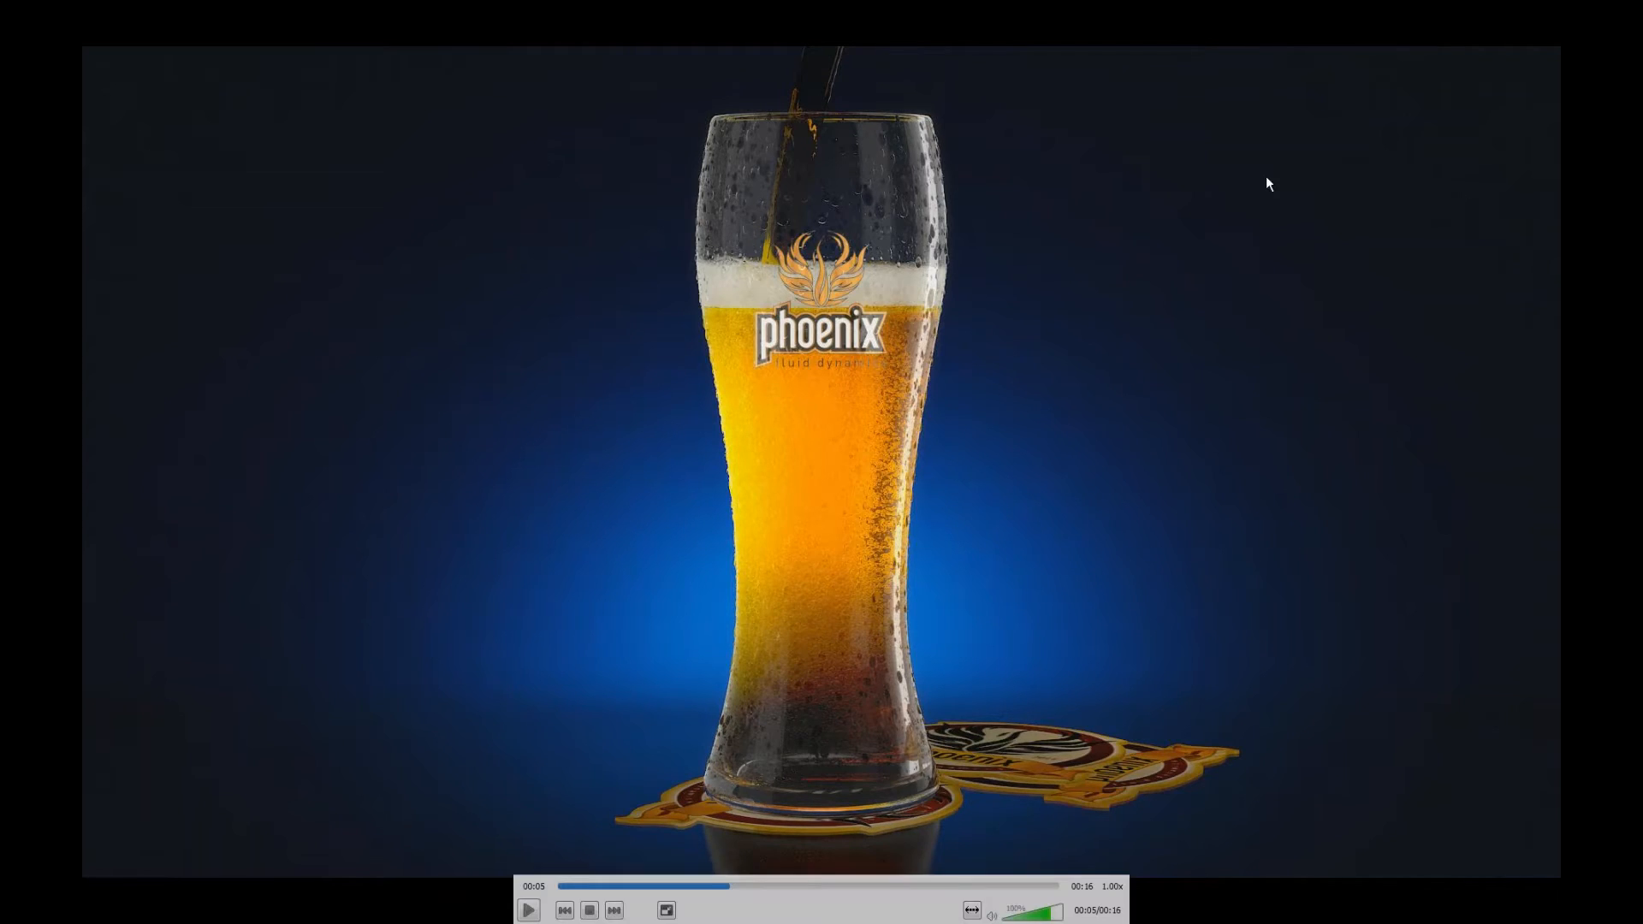
- Return to 3ds Max and open the recent scene 01_SIM_LiquidSetup.max without saving the river scene
key(alt+Tab)
click(718, 444)
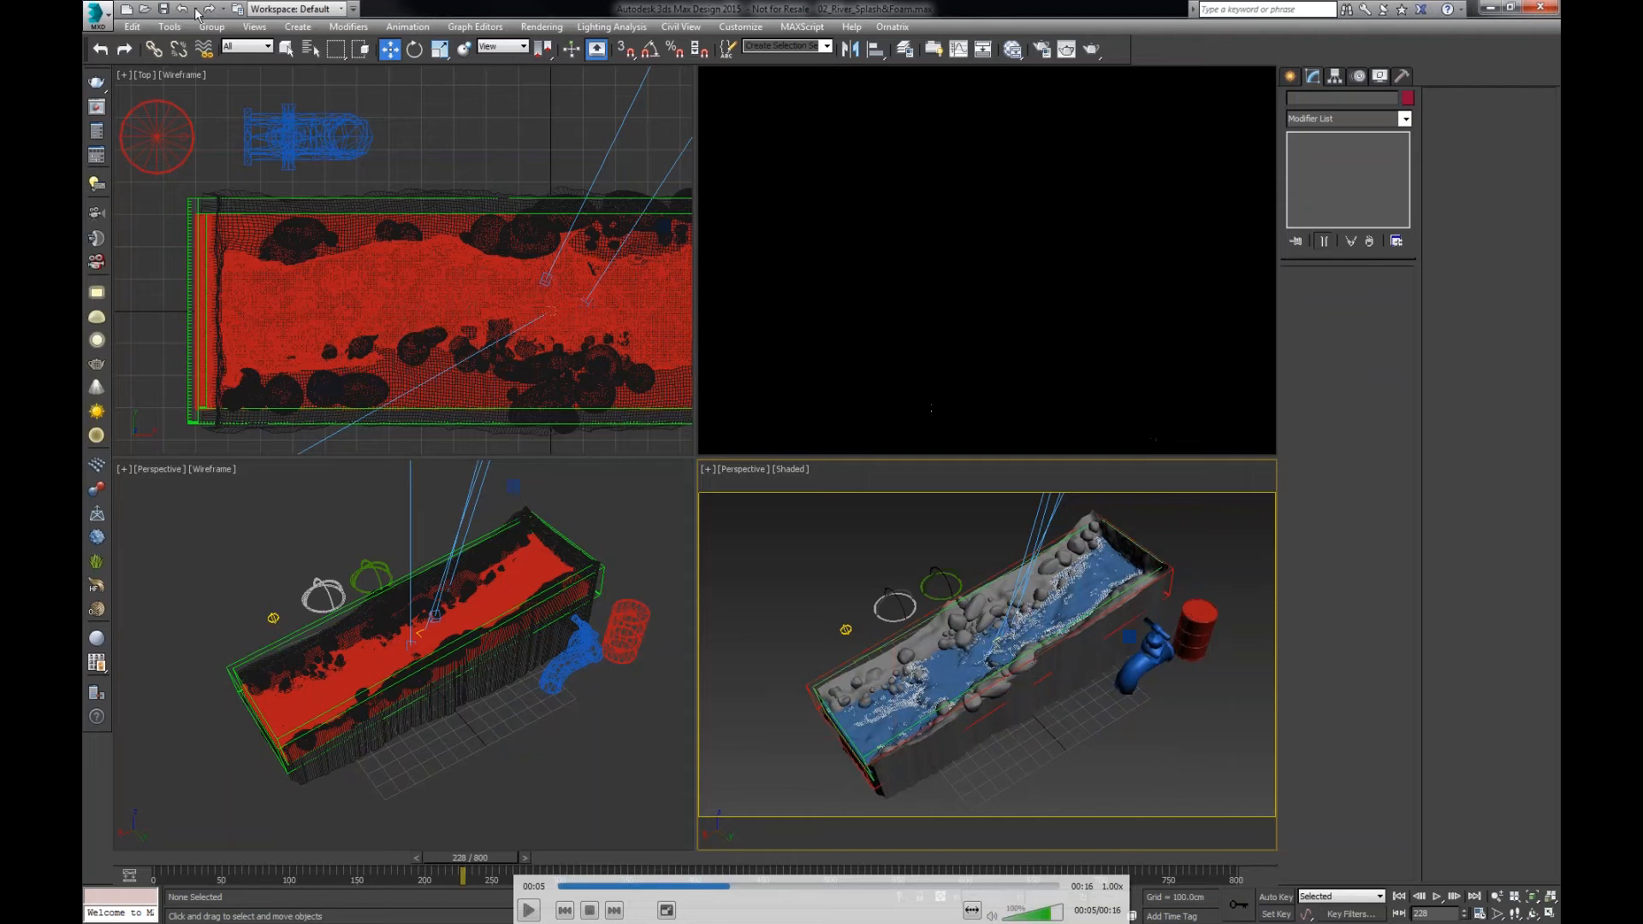
click(96, 13)
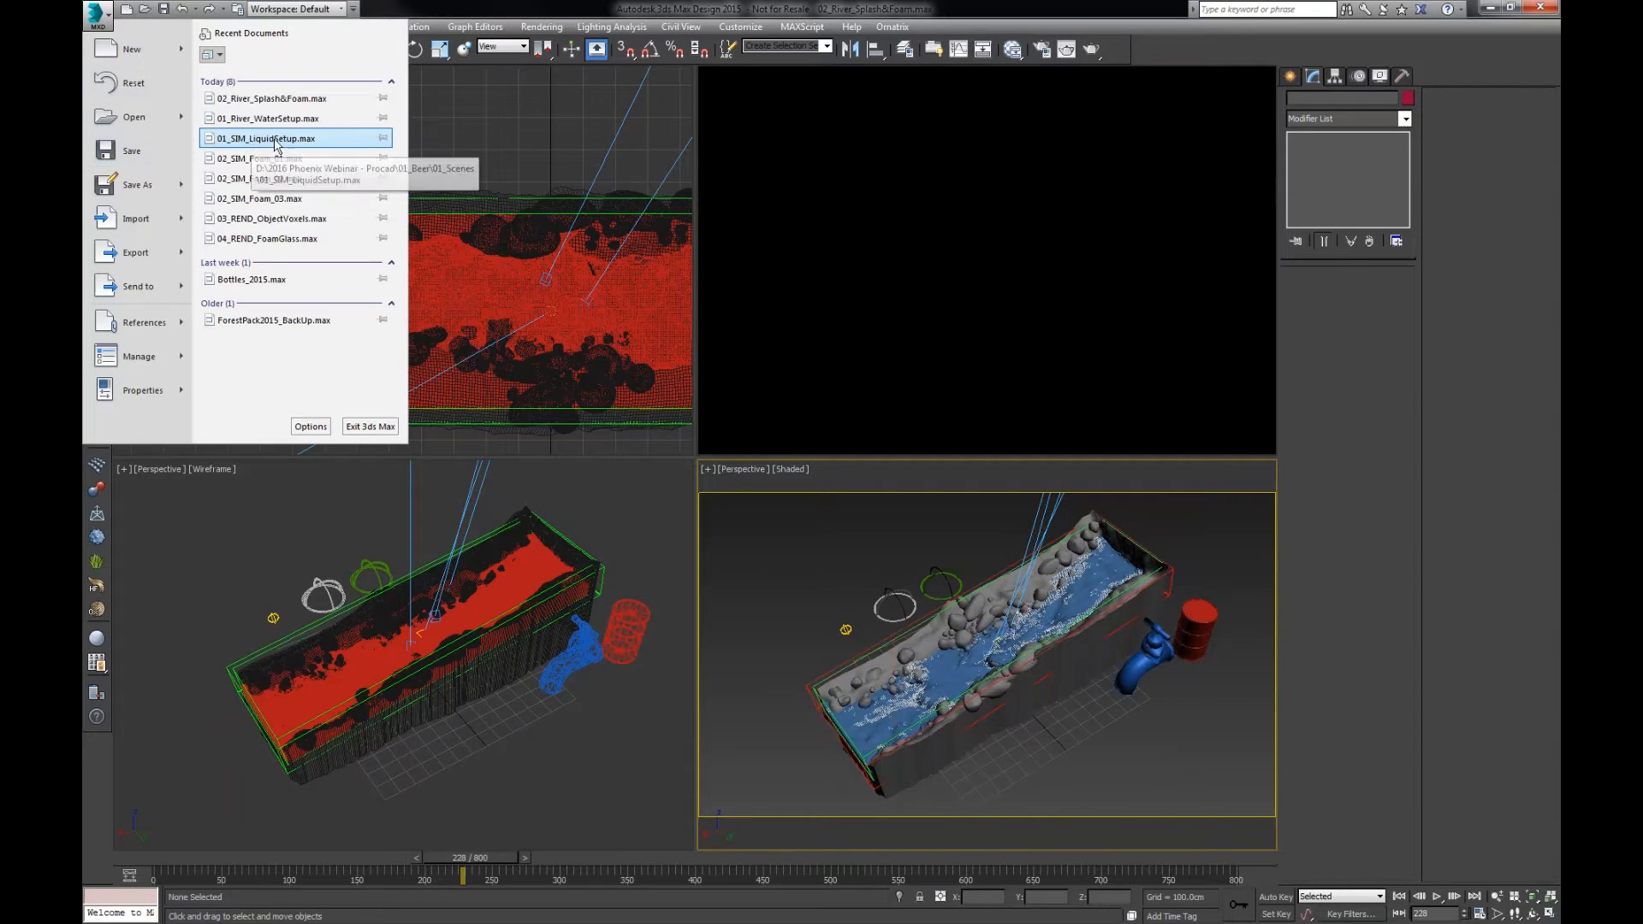
click(276, 139)
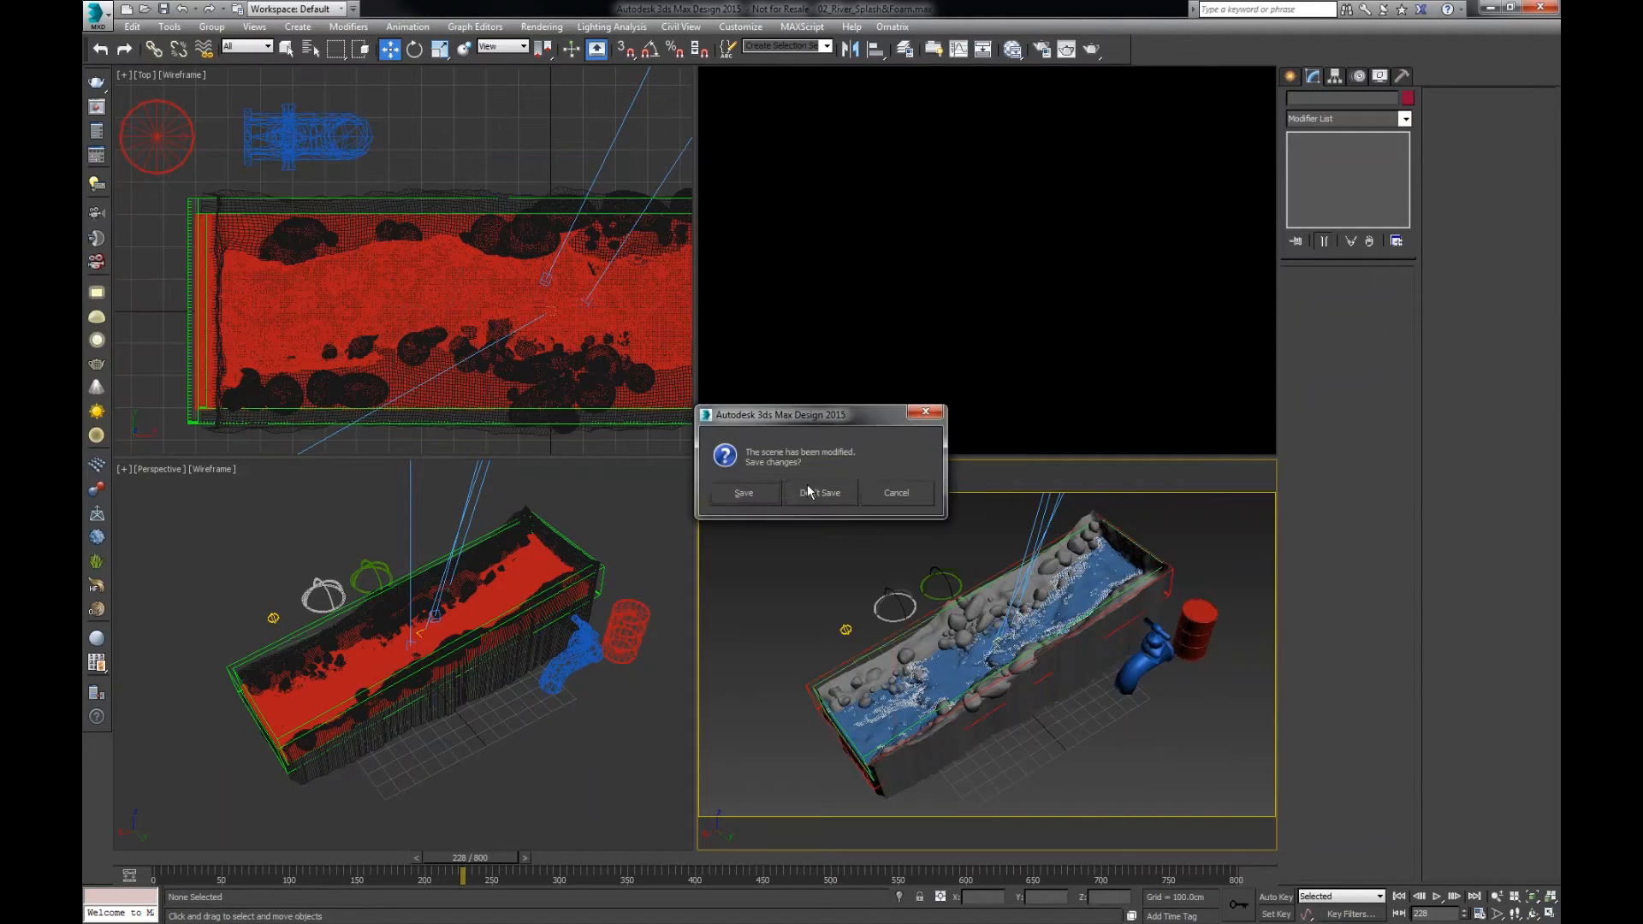
click(823, 496)
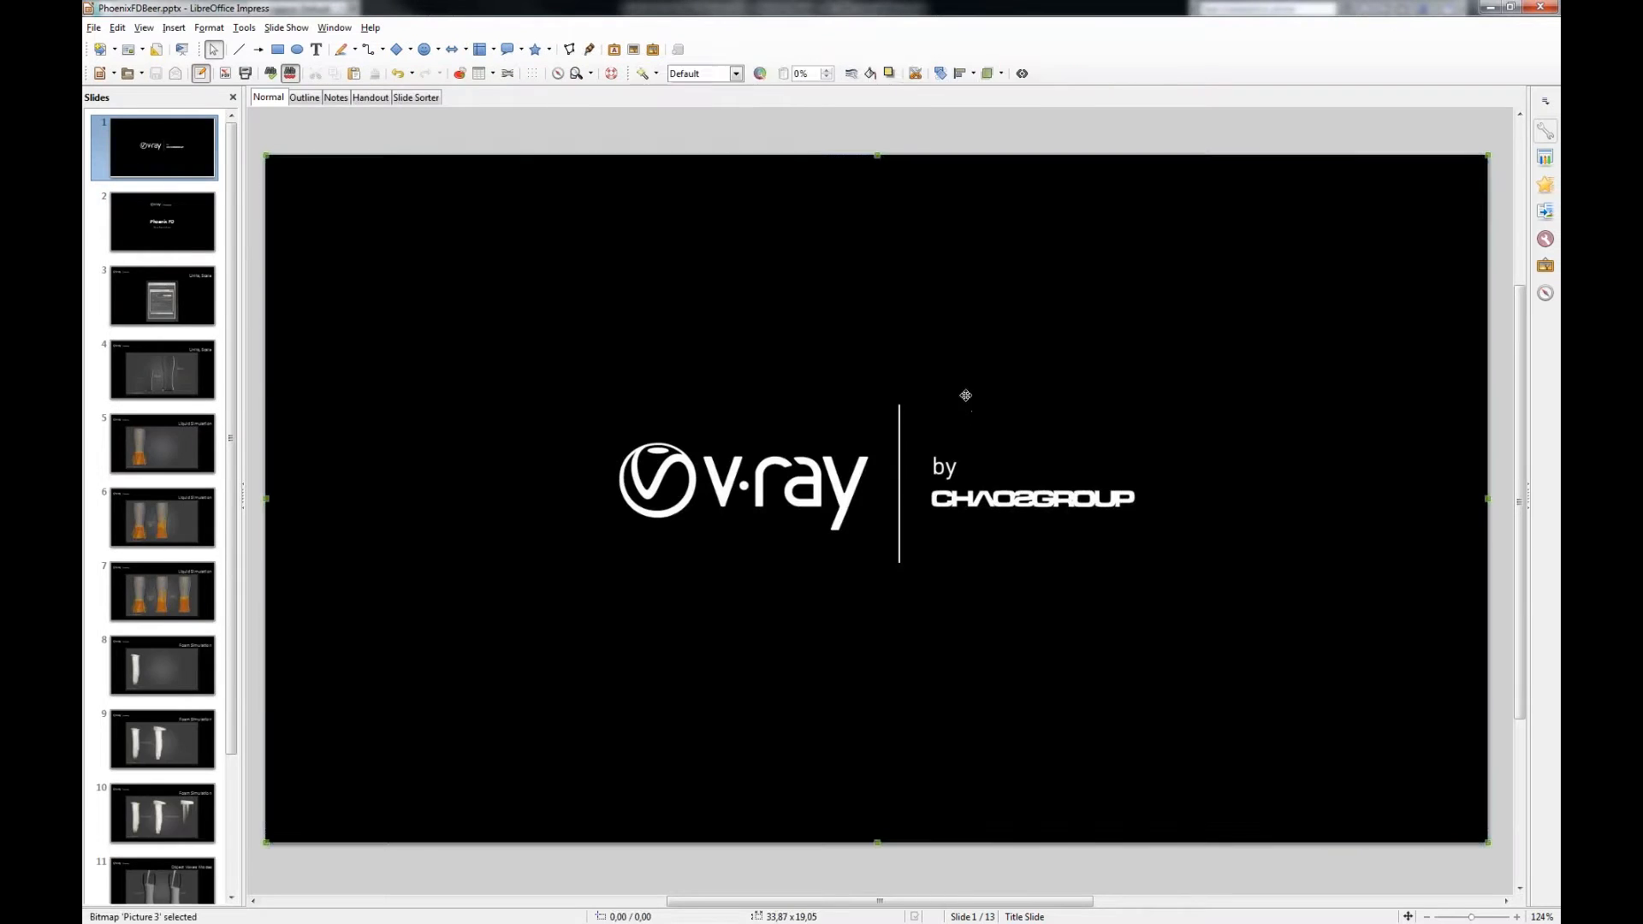
- Start the PhoenixFDBeer.pptx slide show in LibreOffice Impress and advance through the Units, Scale slides to the glass size comparison
key(F5)
click(1014, 401)
click(1013, 402)
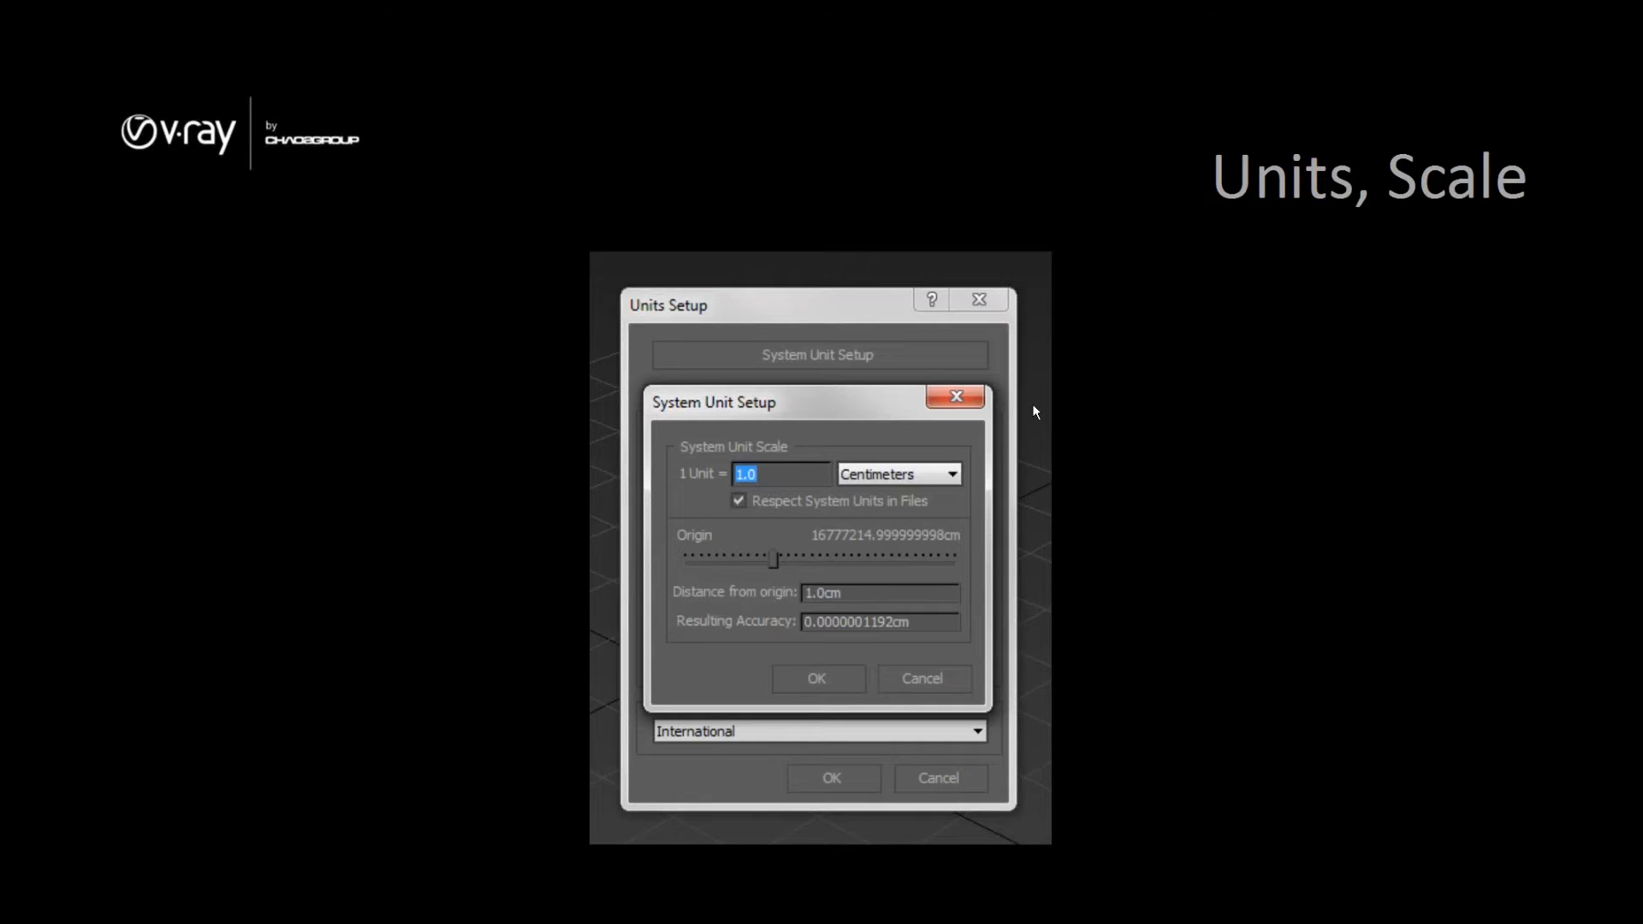
click(1099, 383)
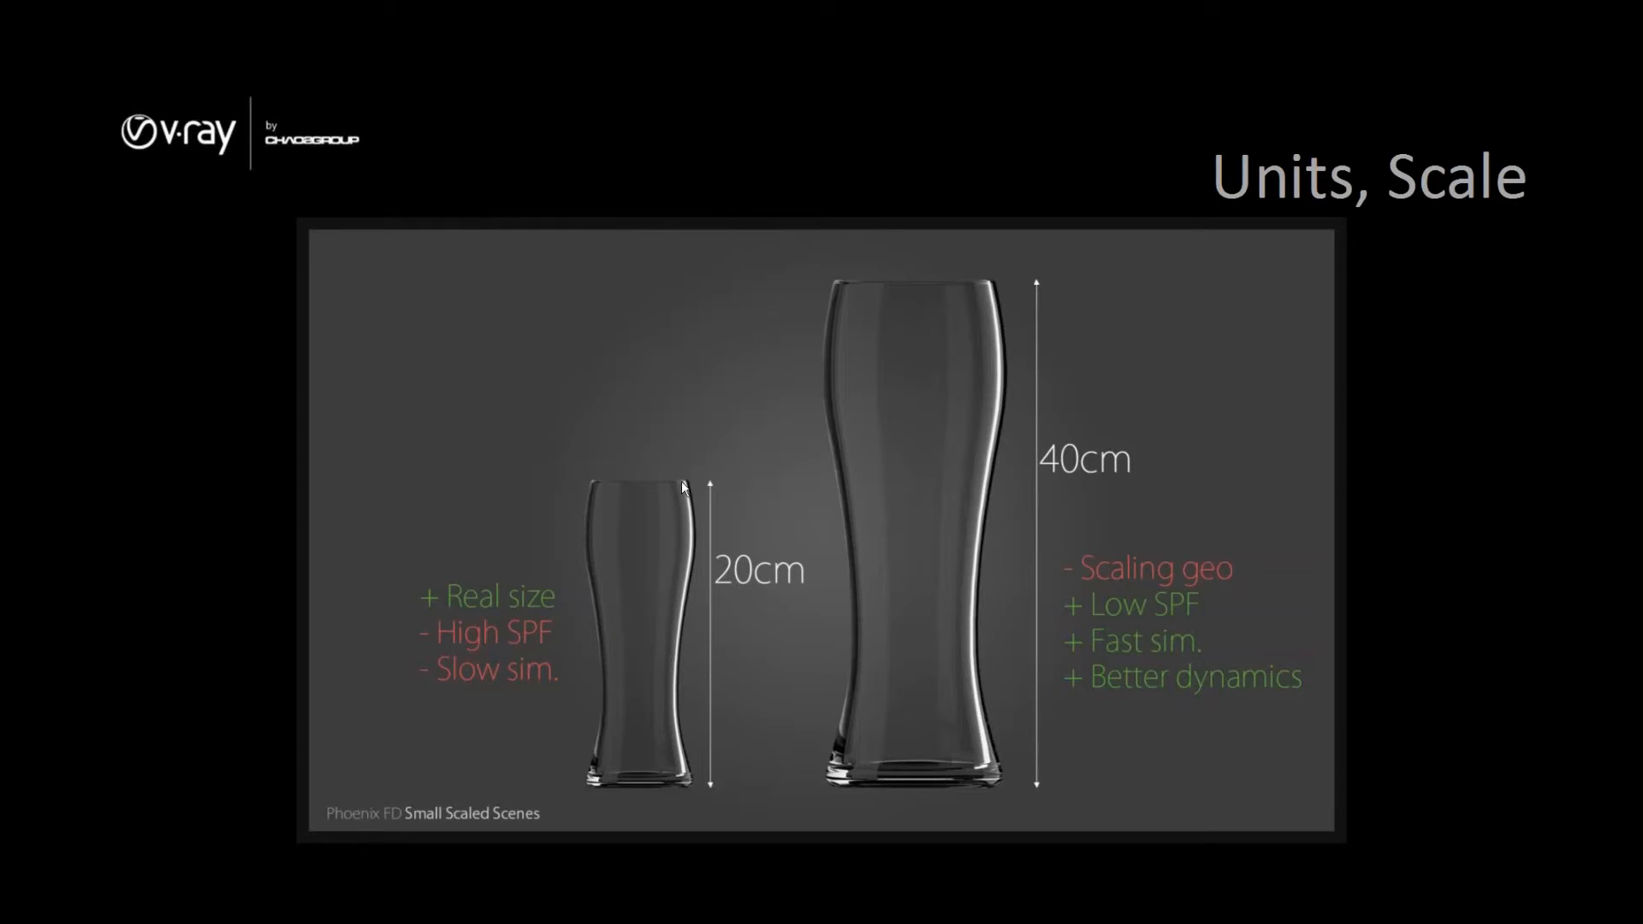
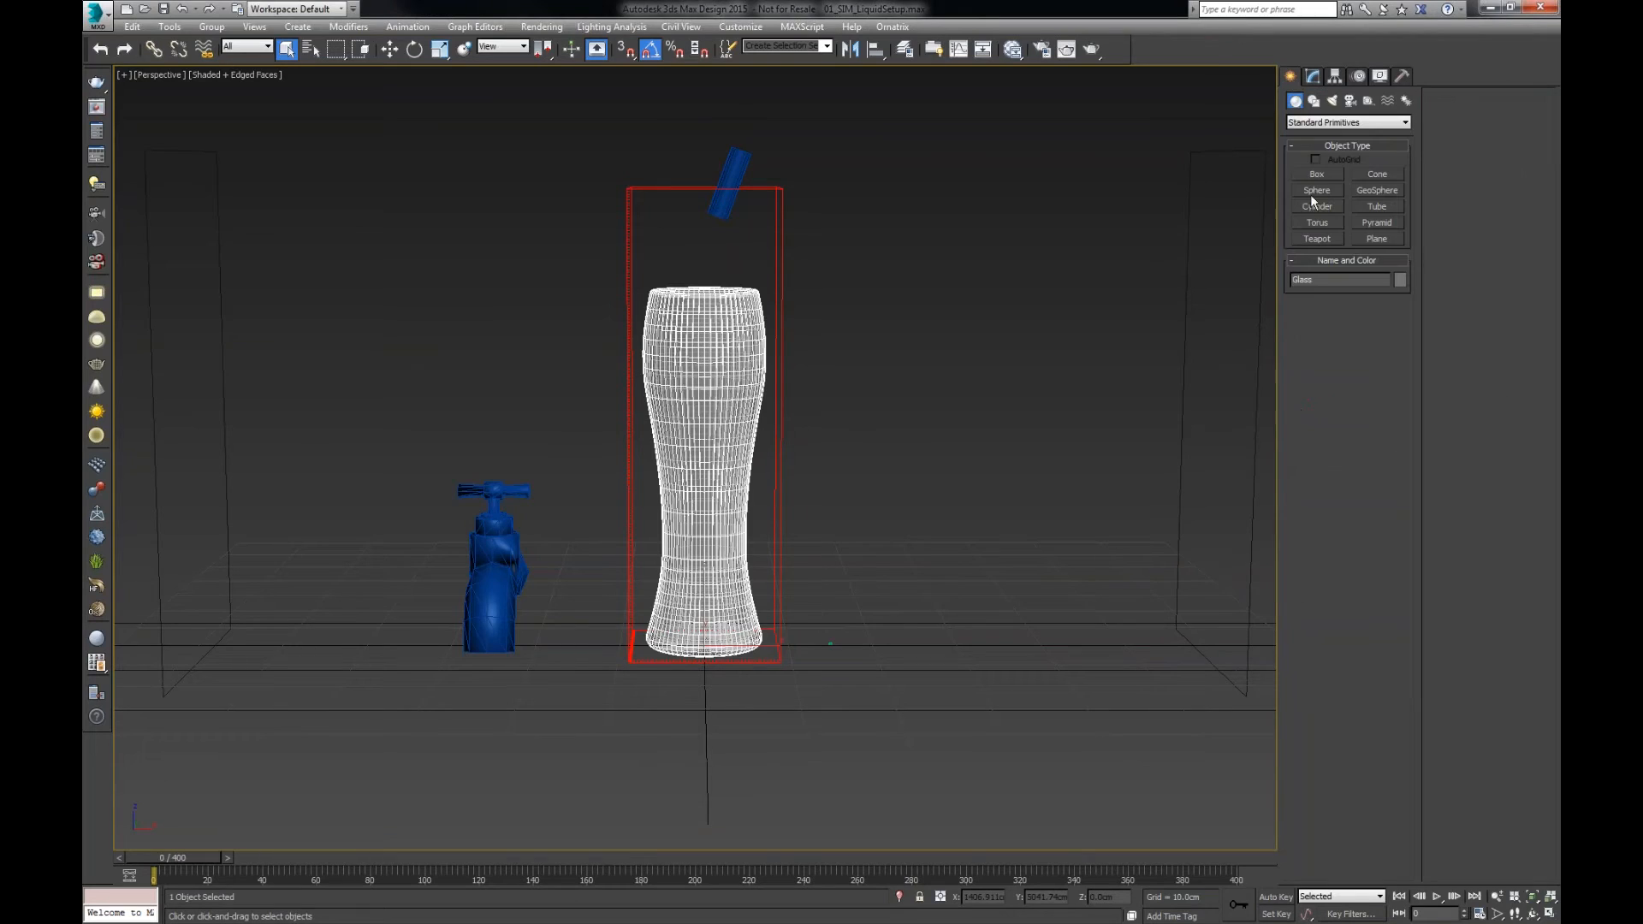
- Measure the glass's height with a temporary box drawn beside it and delete the box
click(1318, 174)
drag(814, 635, 800, 659)
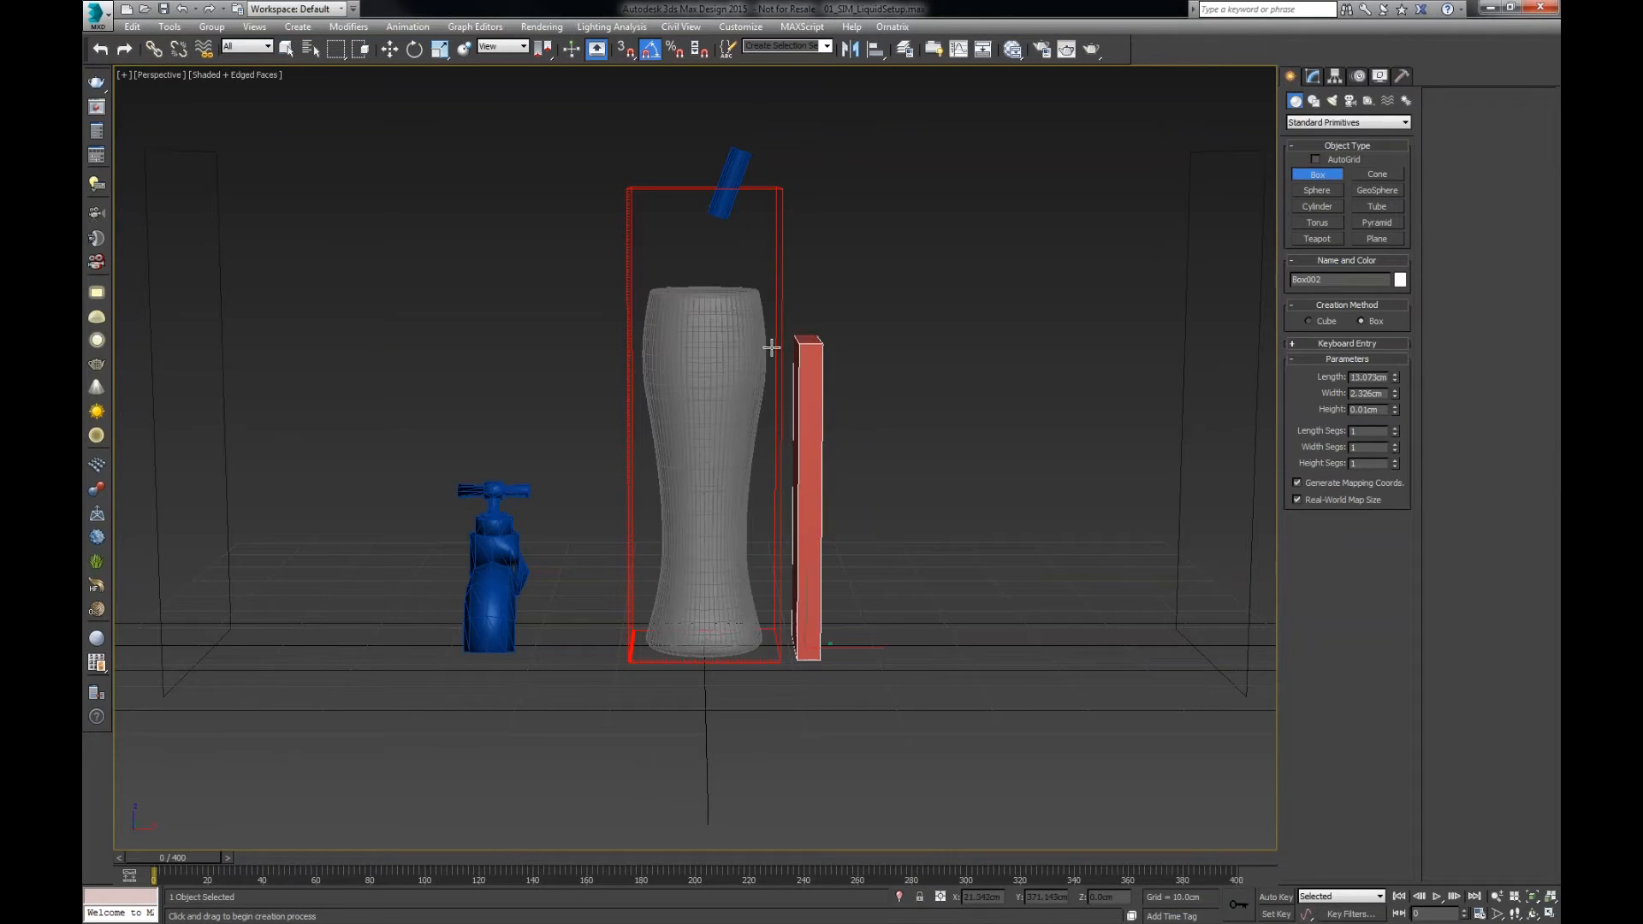
click(775, 313)
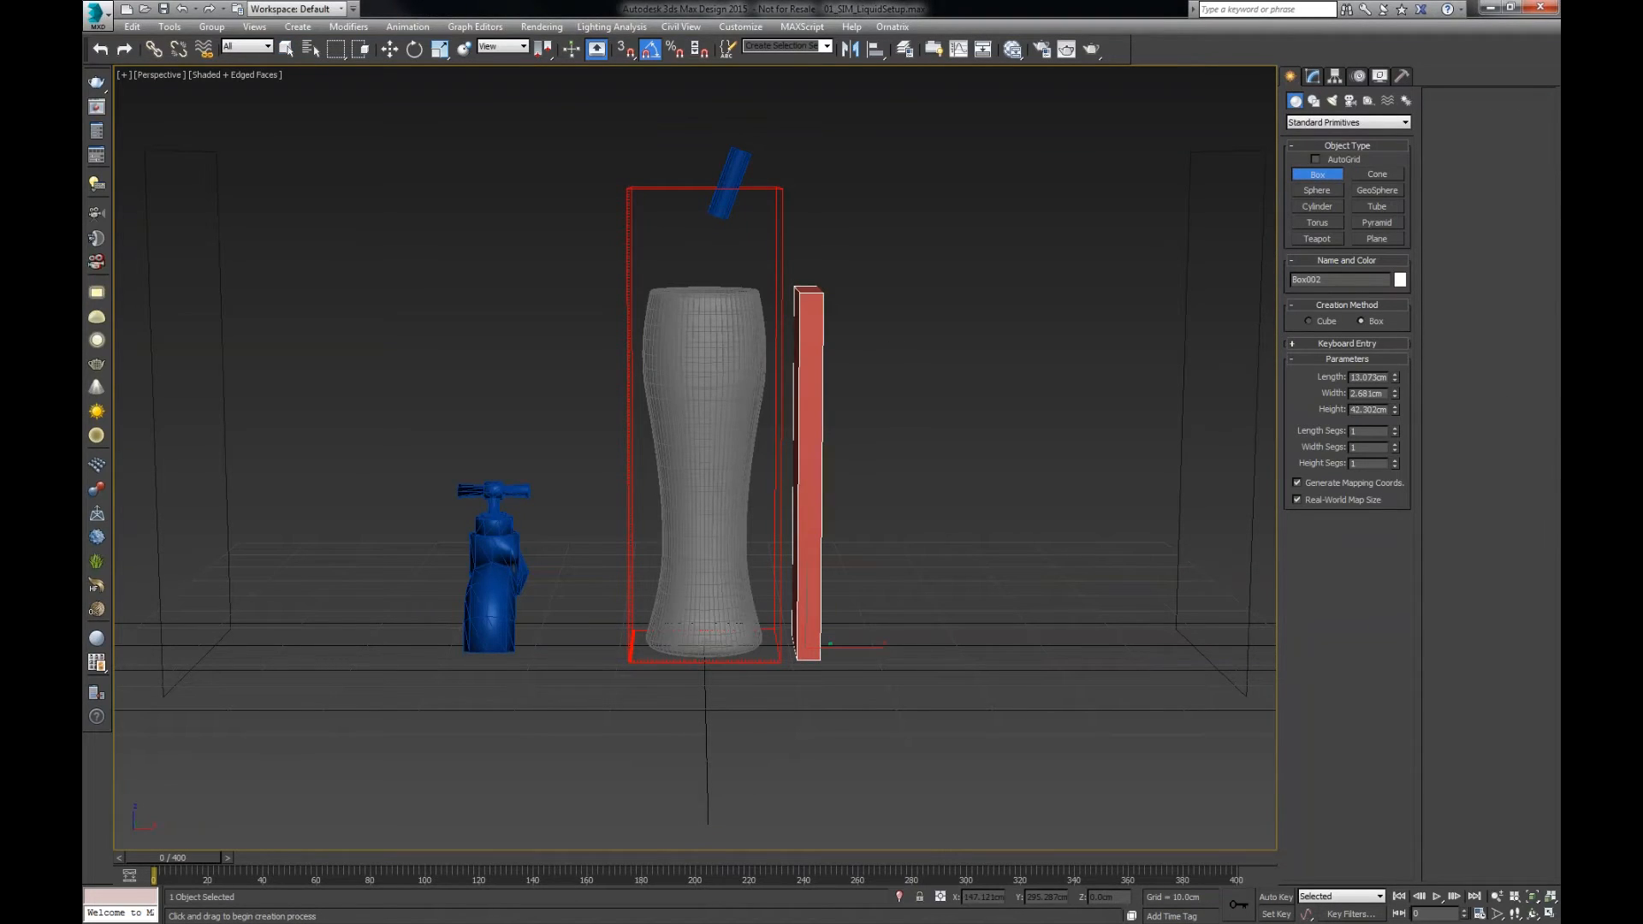
drag(1384, 411, 1317, 409)
right_click(861, 336)
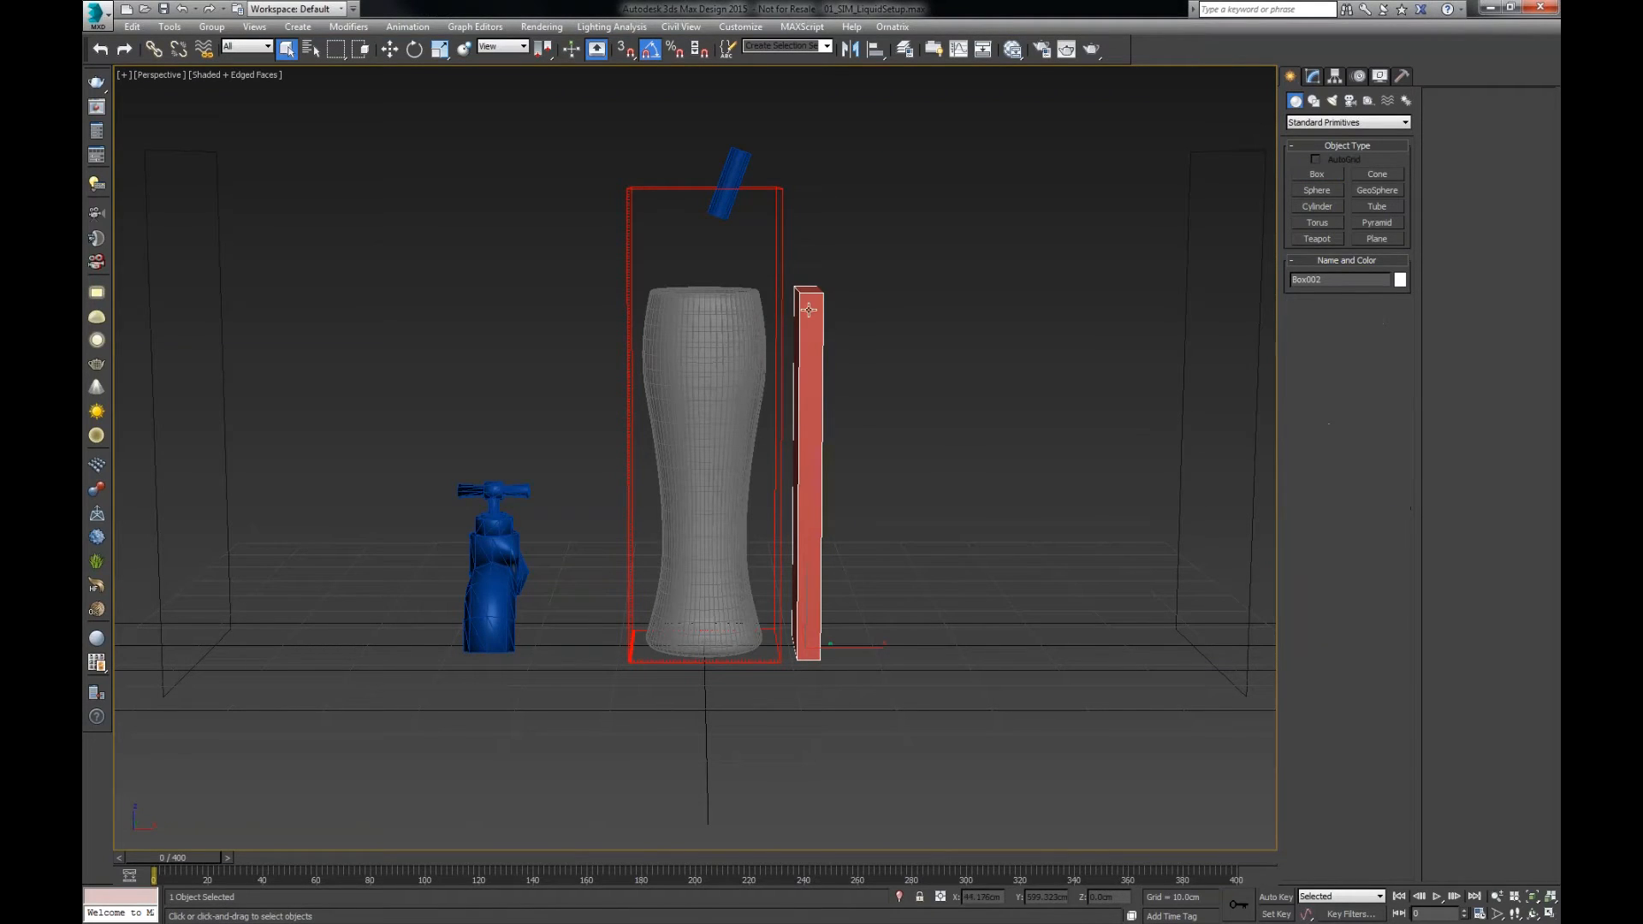
key(Delete)
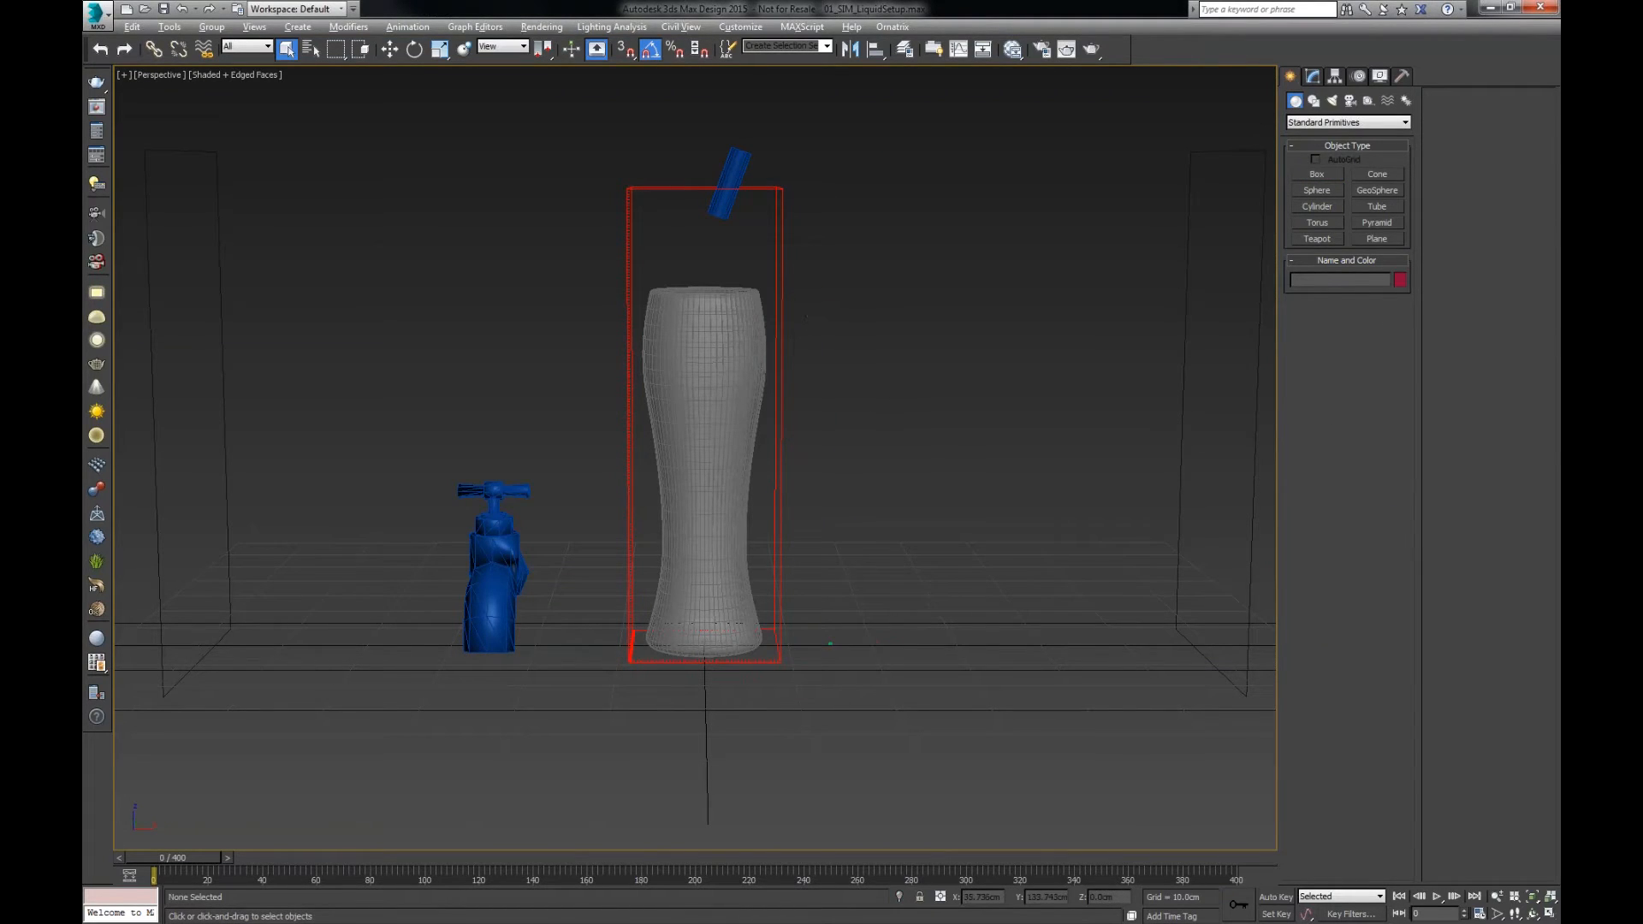
- Select the Emitter cylinder above the glass to examine its placement relative to the glass and the simulator grid
scroll(907, 496, up, 5)
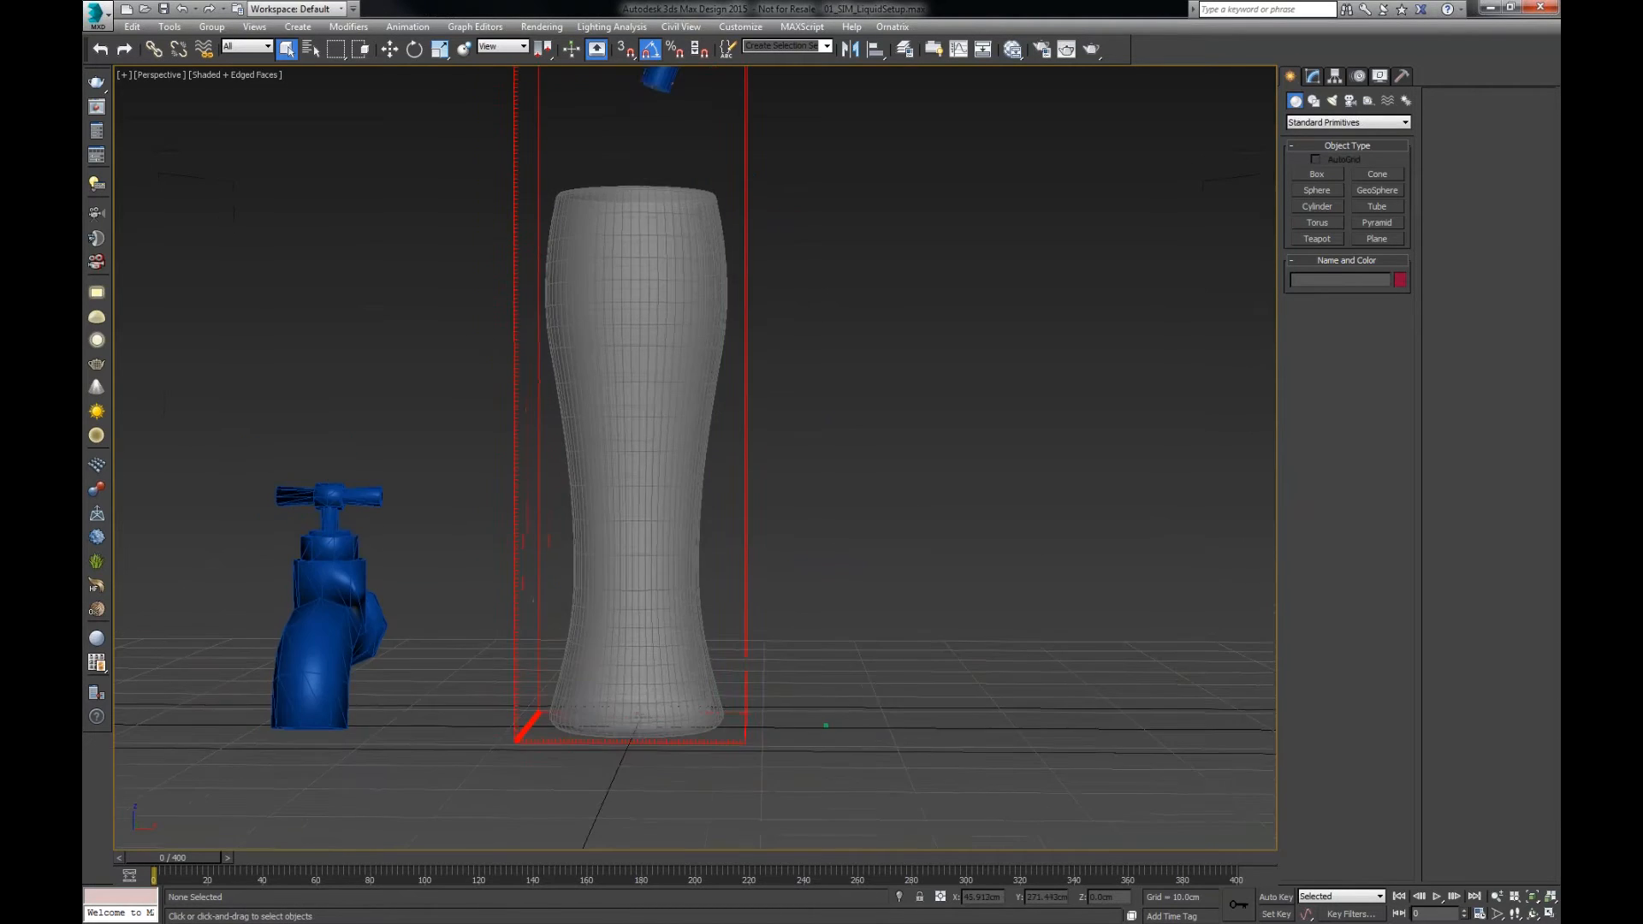
scroll(907, 496, down, 4)
click(804, 270)
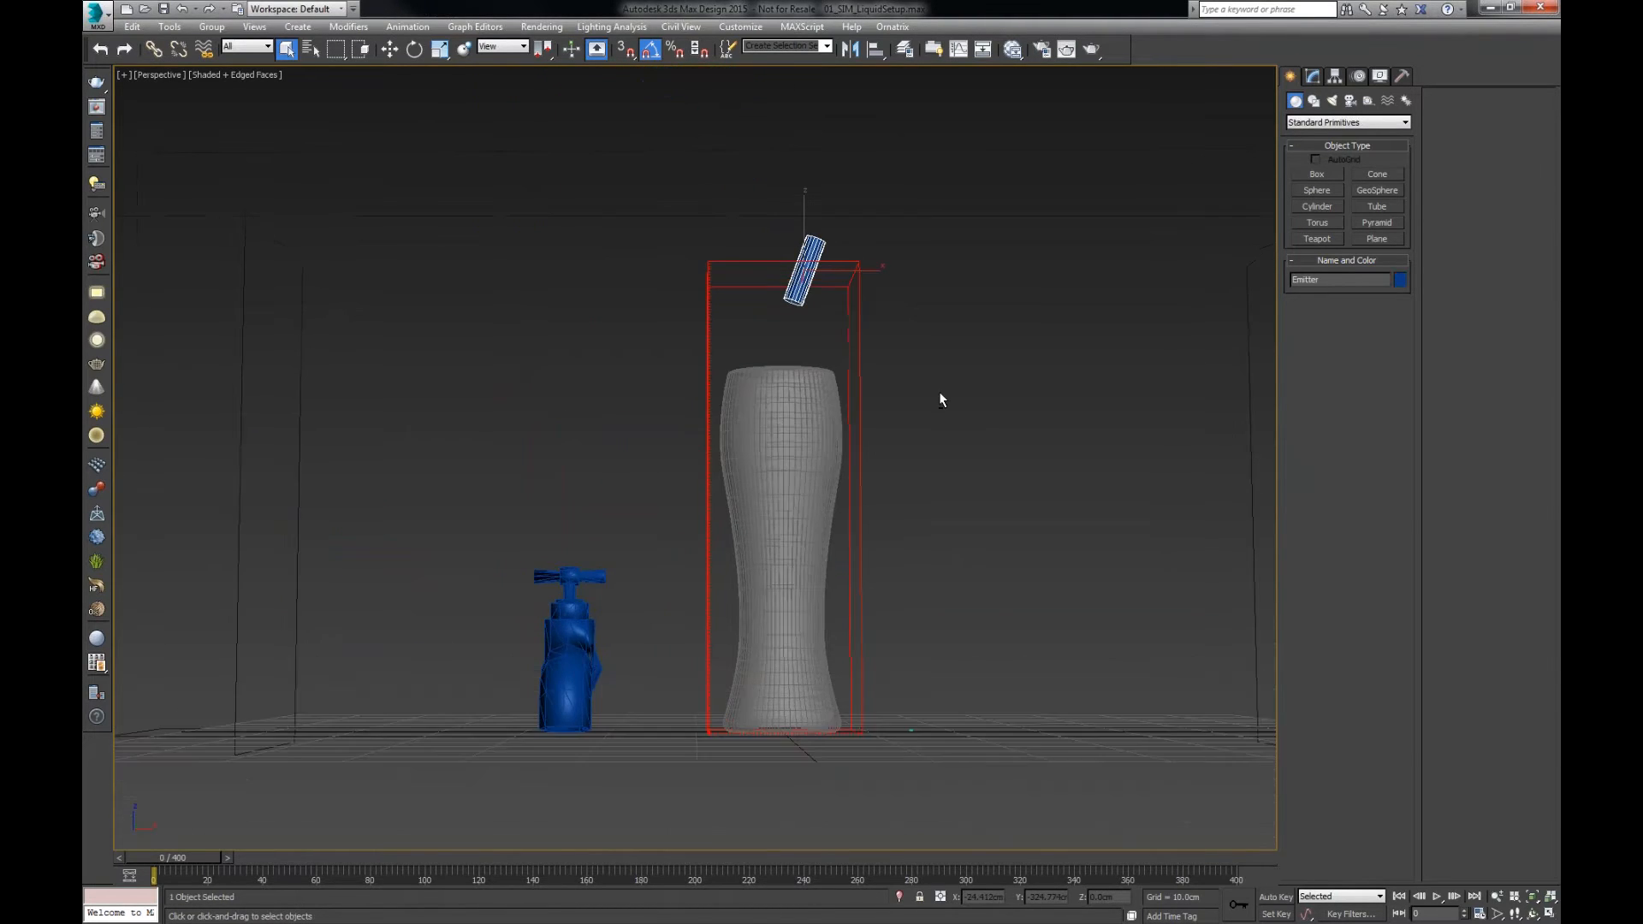
alt+middle_drag(941, 393, 946, 389)
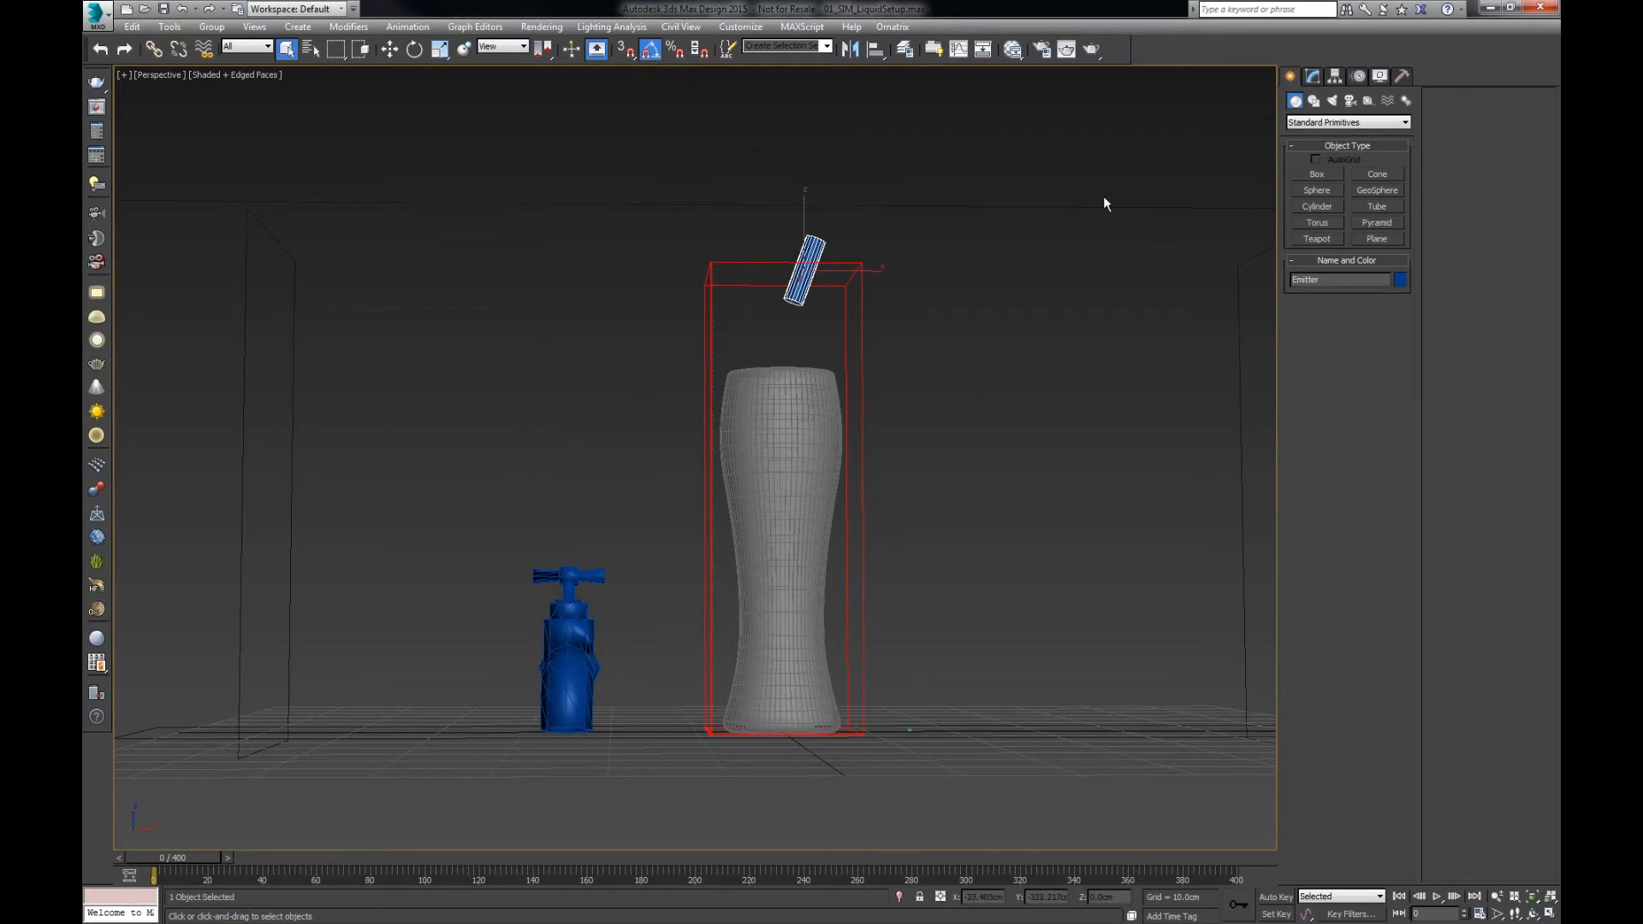
- Inspect the Emitter cylinder's polygon material IDs by selecting its lower cap face and inverting the selection to compare the remaining faces
click(1314, 77)
alt+middle_drag(942, 428, 942, 394)
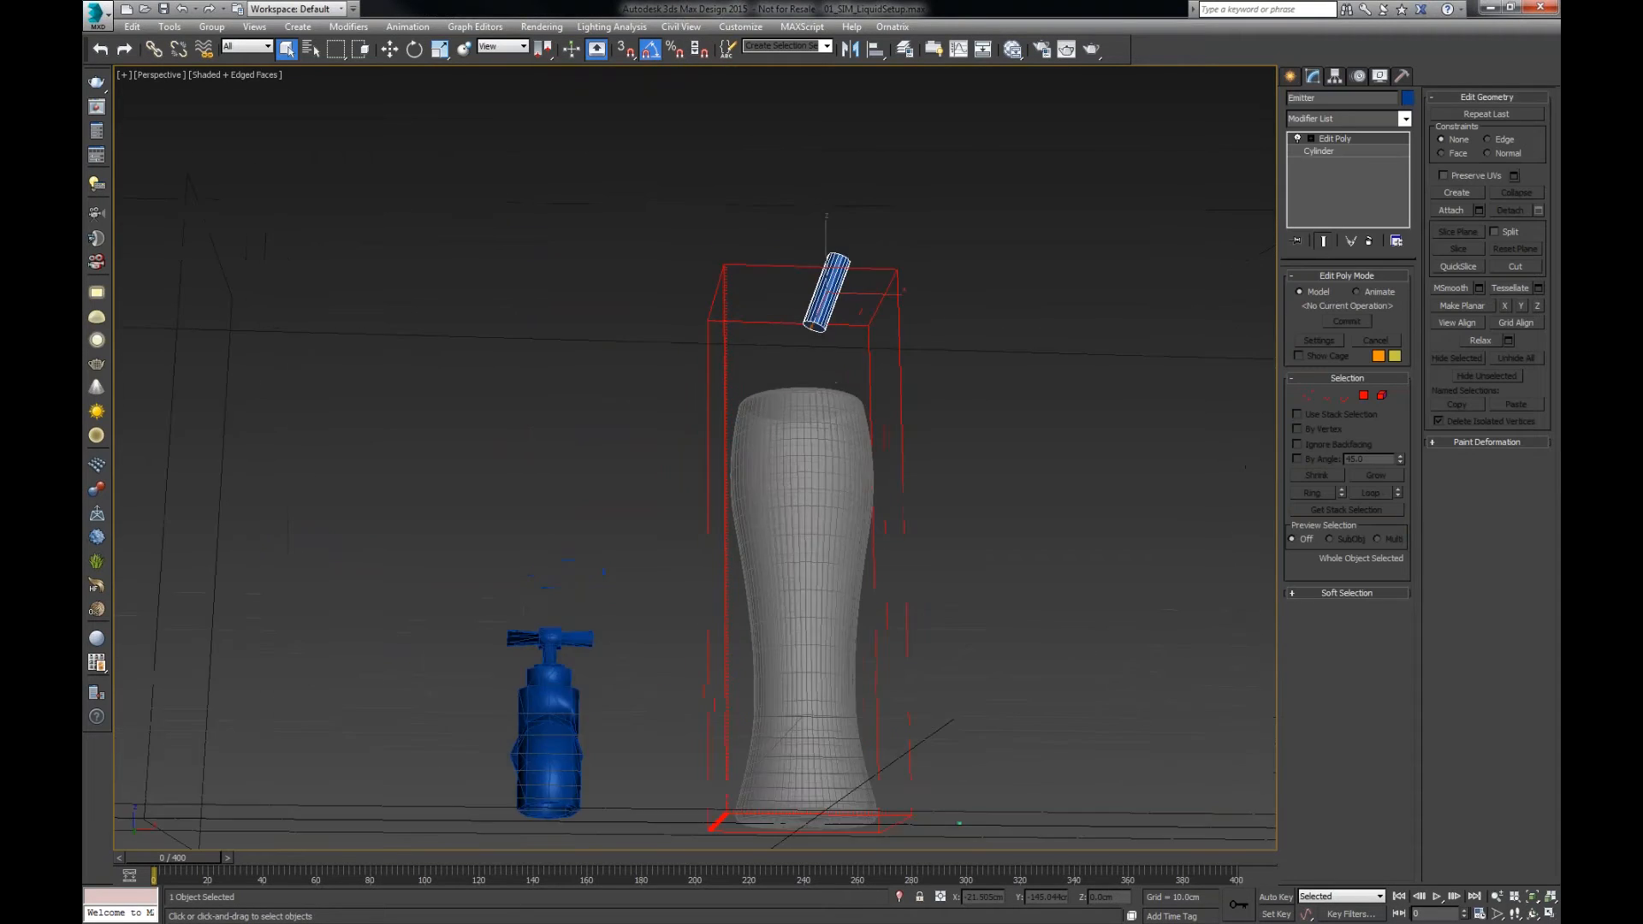
scroll(885, 311, up, 8)
click(1363, 395)
click(676, 446)
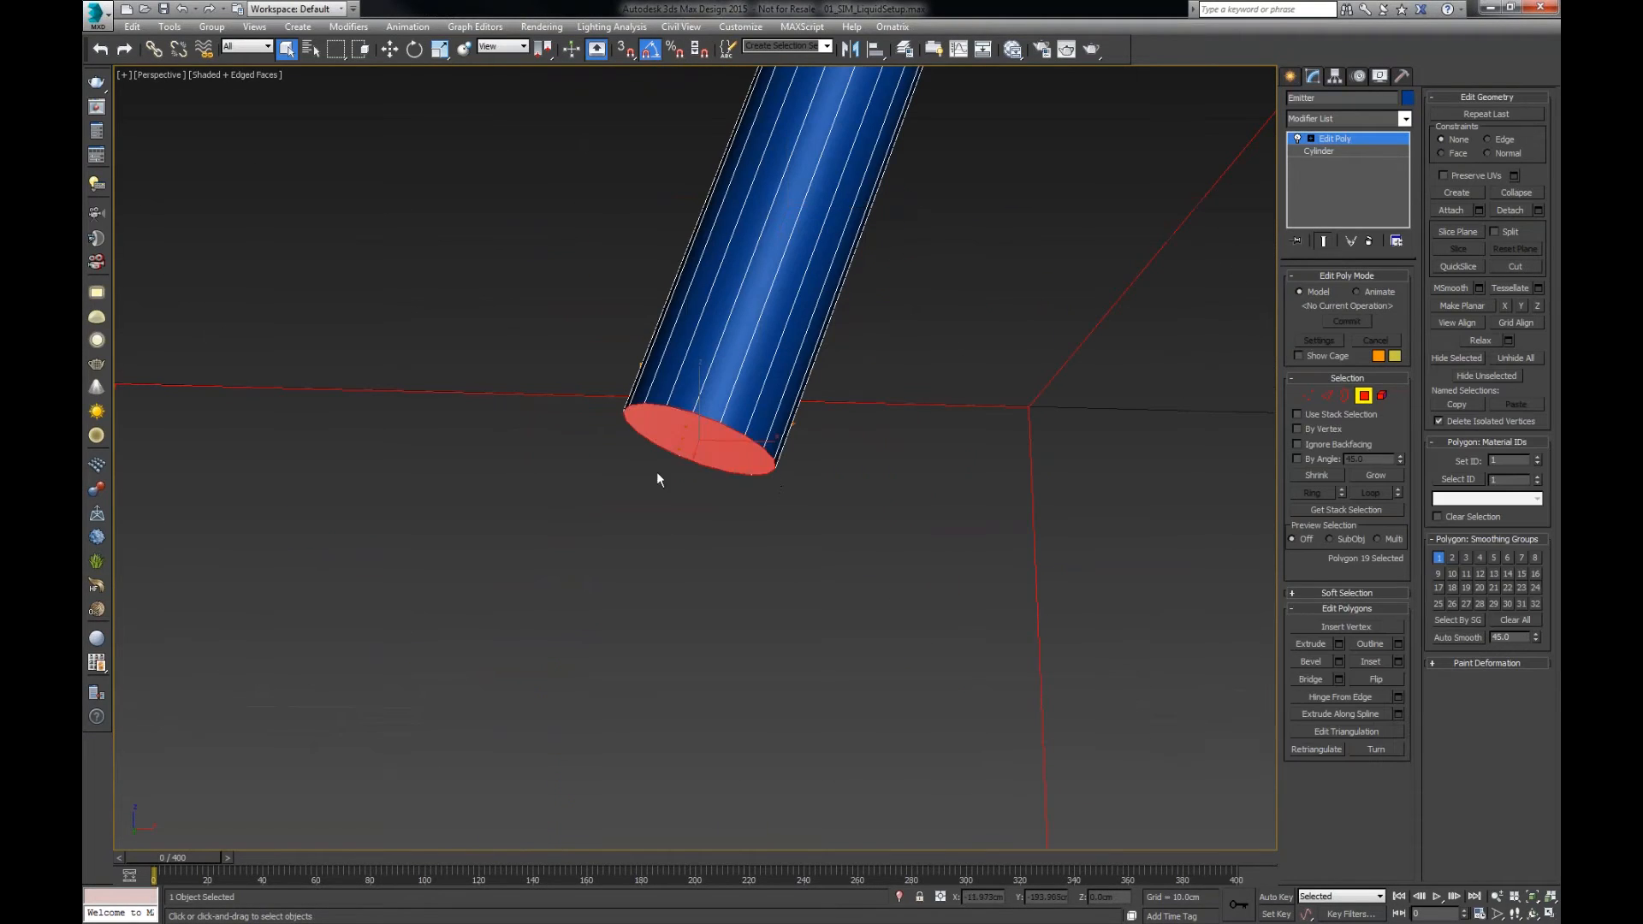
scroll(782, 486, down, 5)
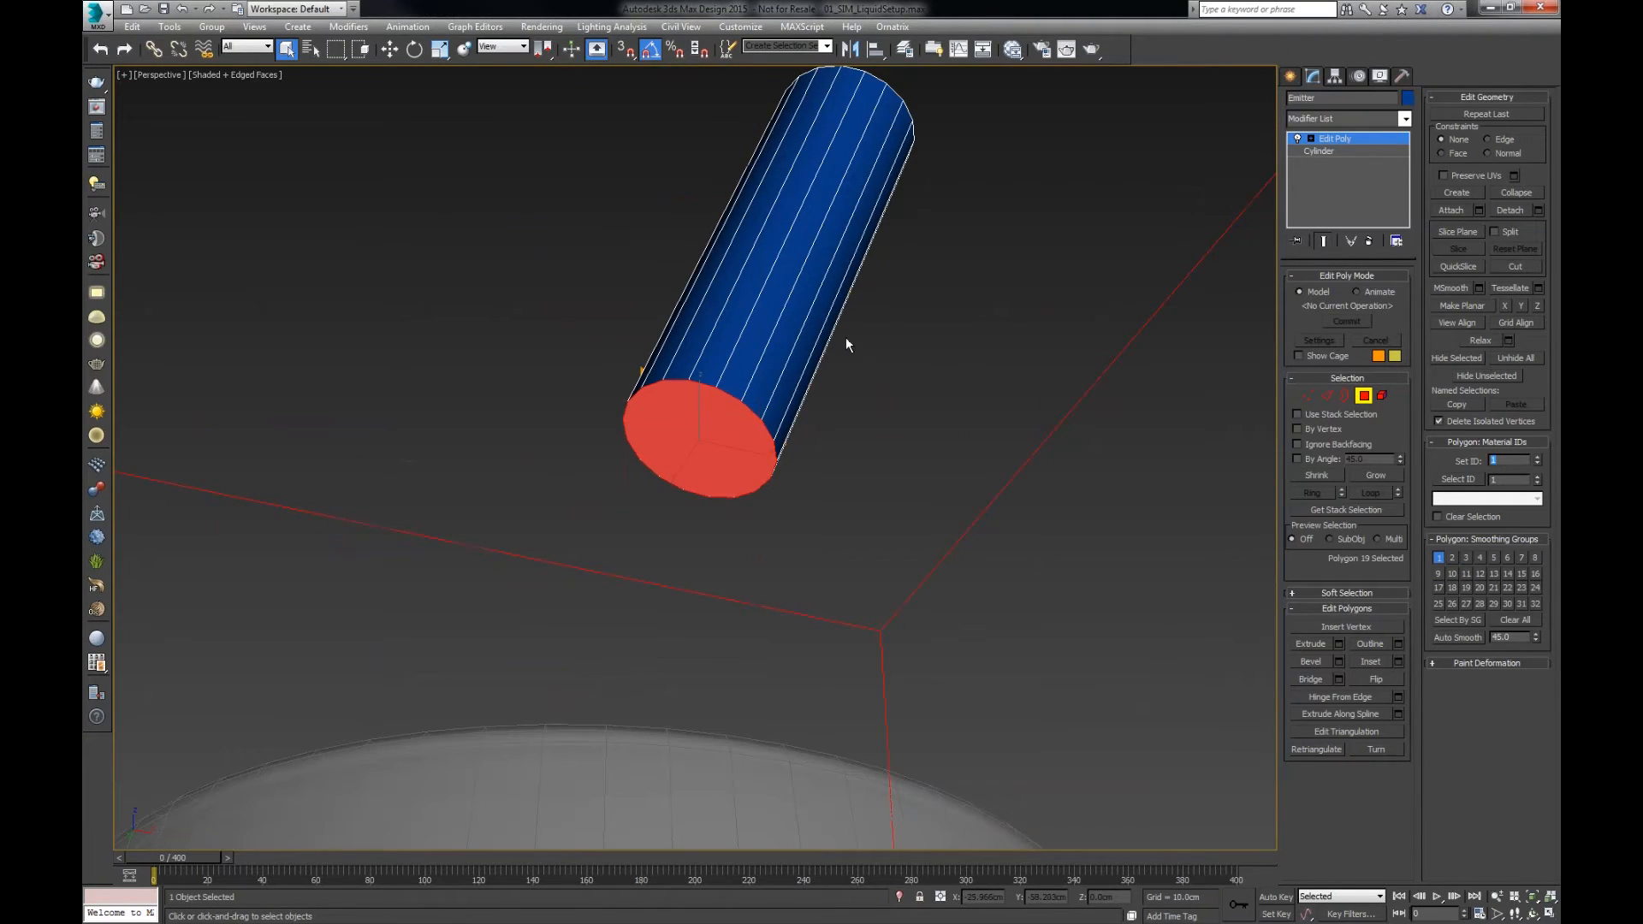
key(ctrl+i)
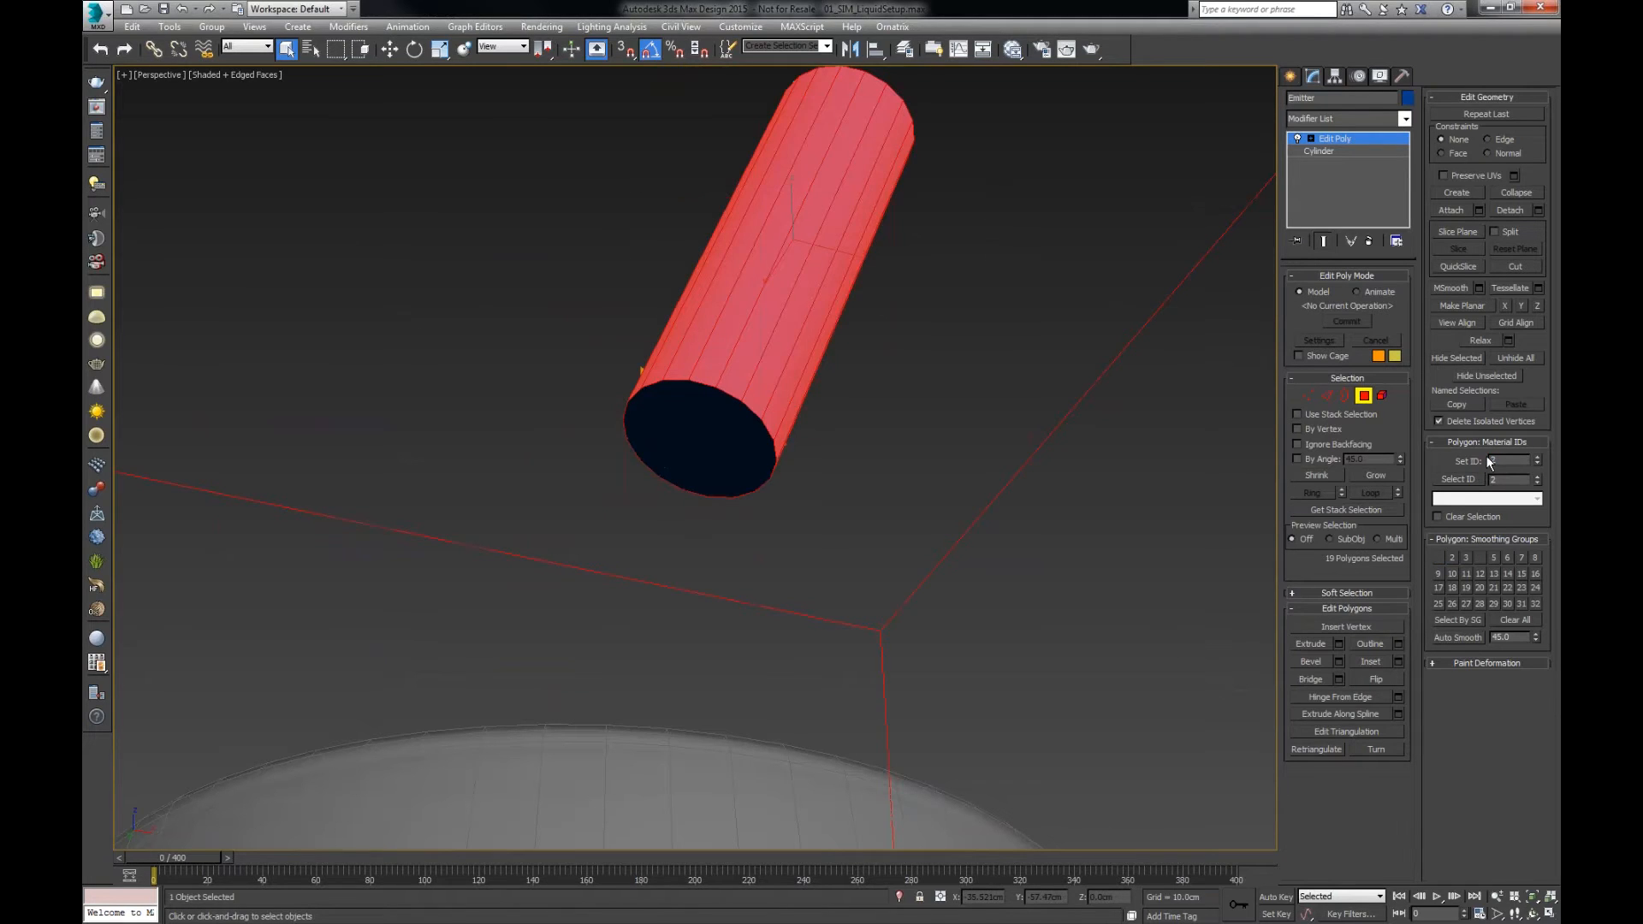
click(1365, 395)
alt+middle_drag(896, 352, 878, 425)
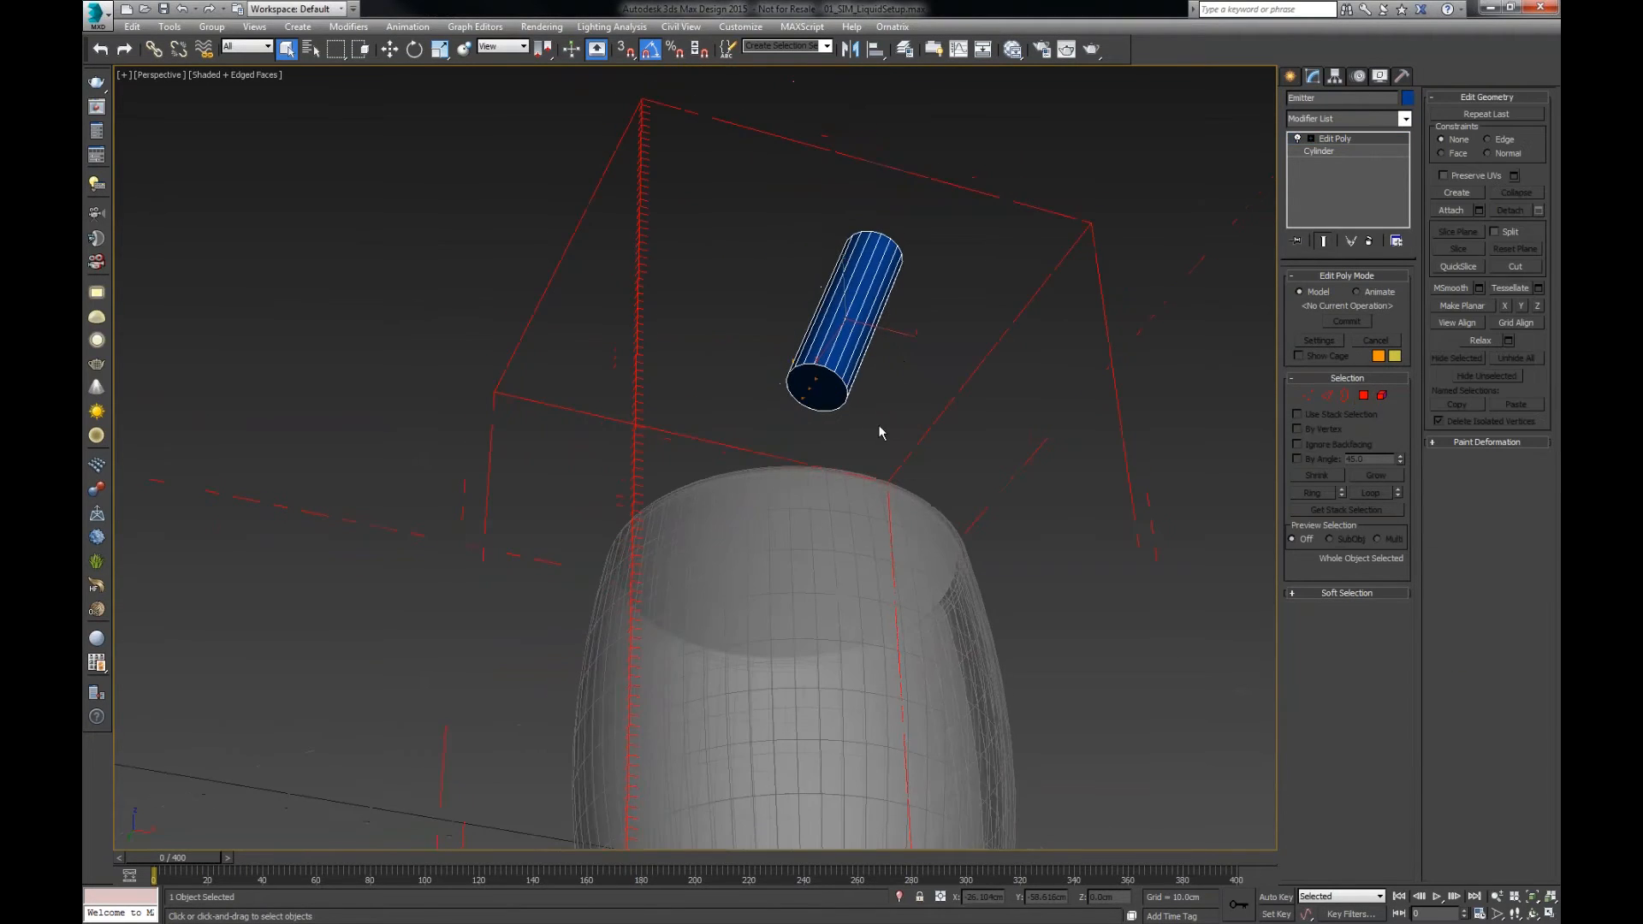
scroll(866, 441, down, 8)
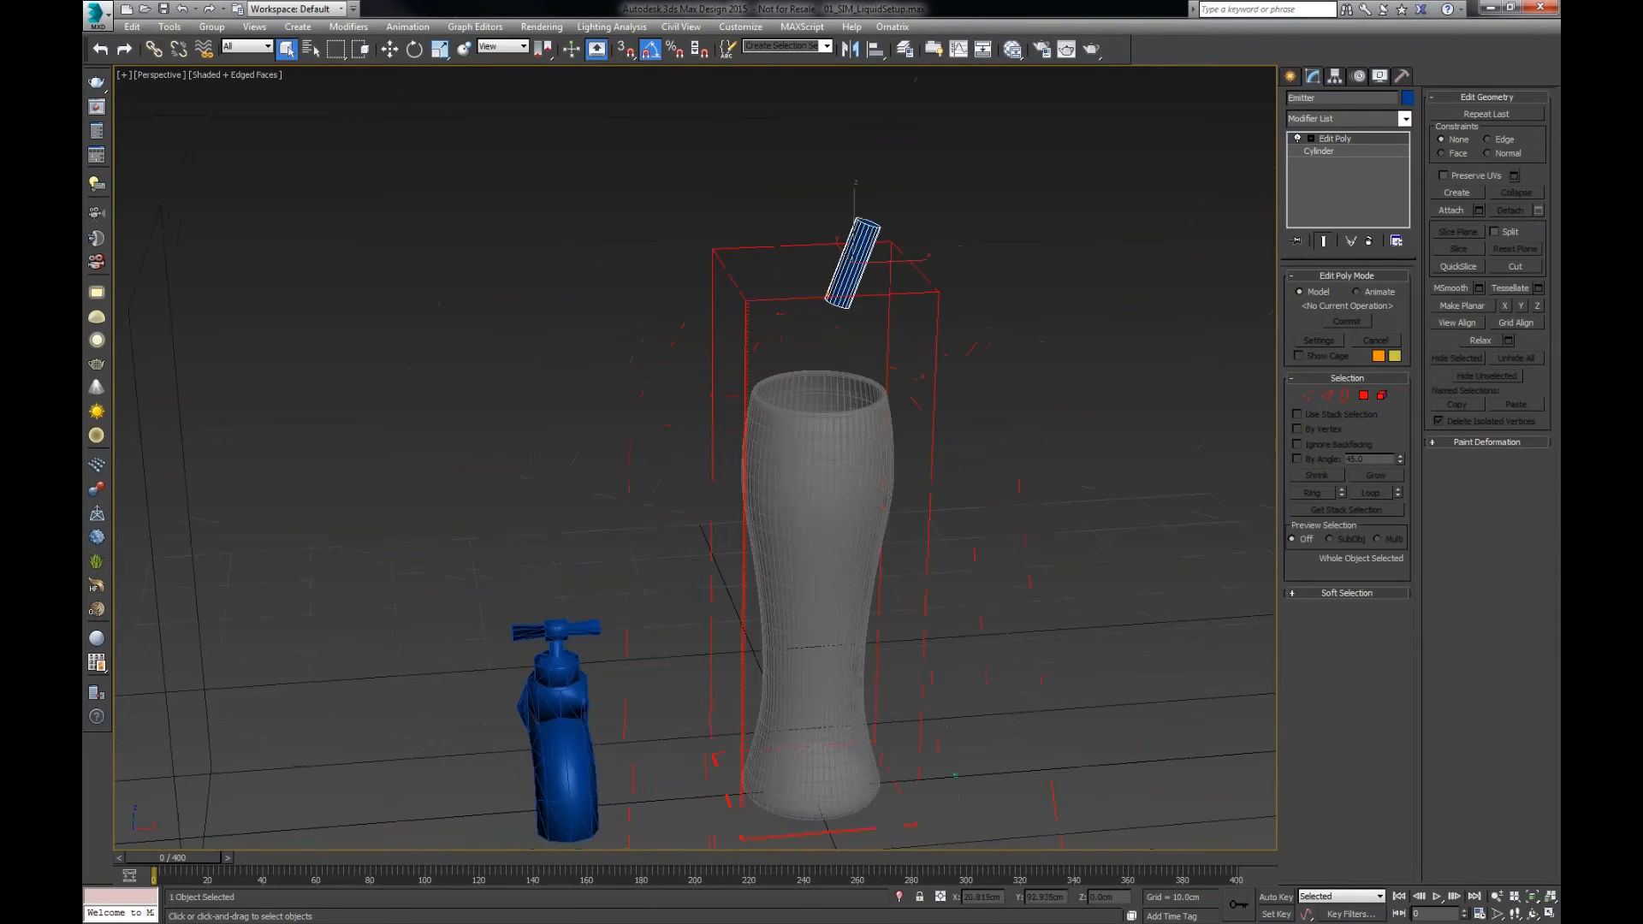
- Select the PHXSource01 liquid source and review its Emitter node, Inject mode, discharge and polygon ID settings
click(555, 668)
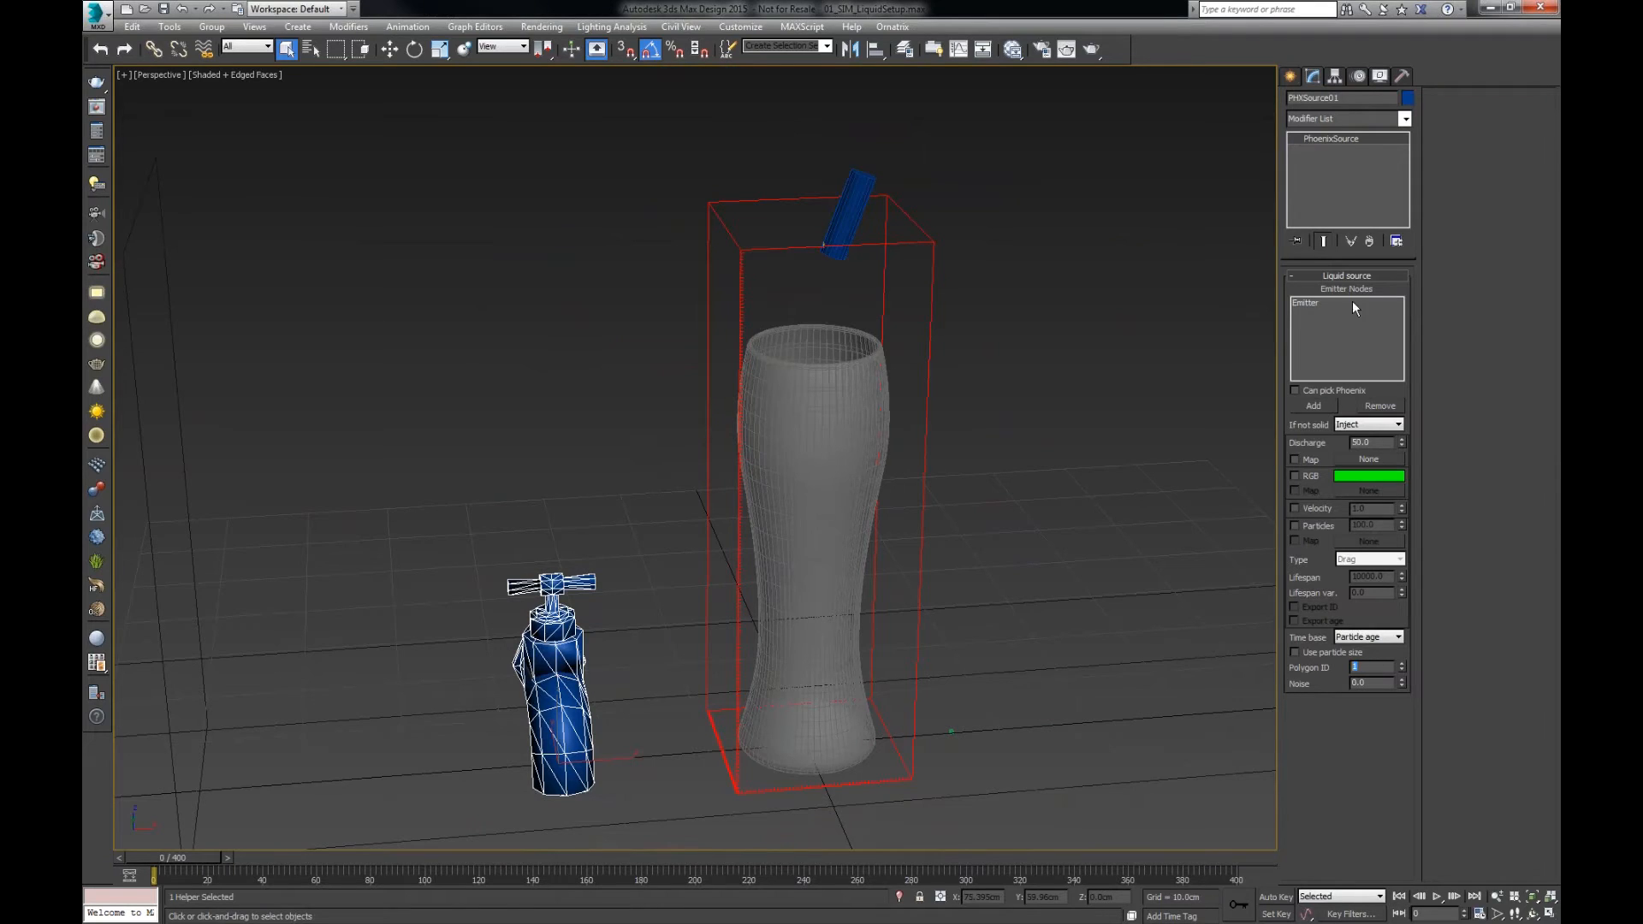
click(1316, 305)
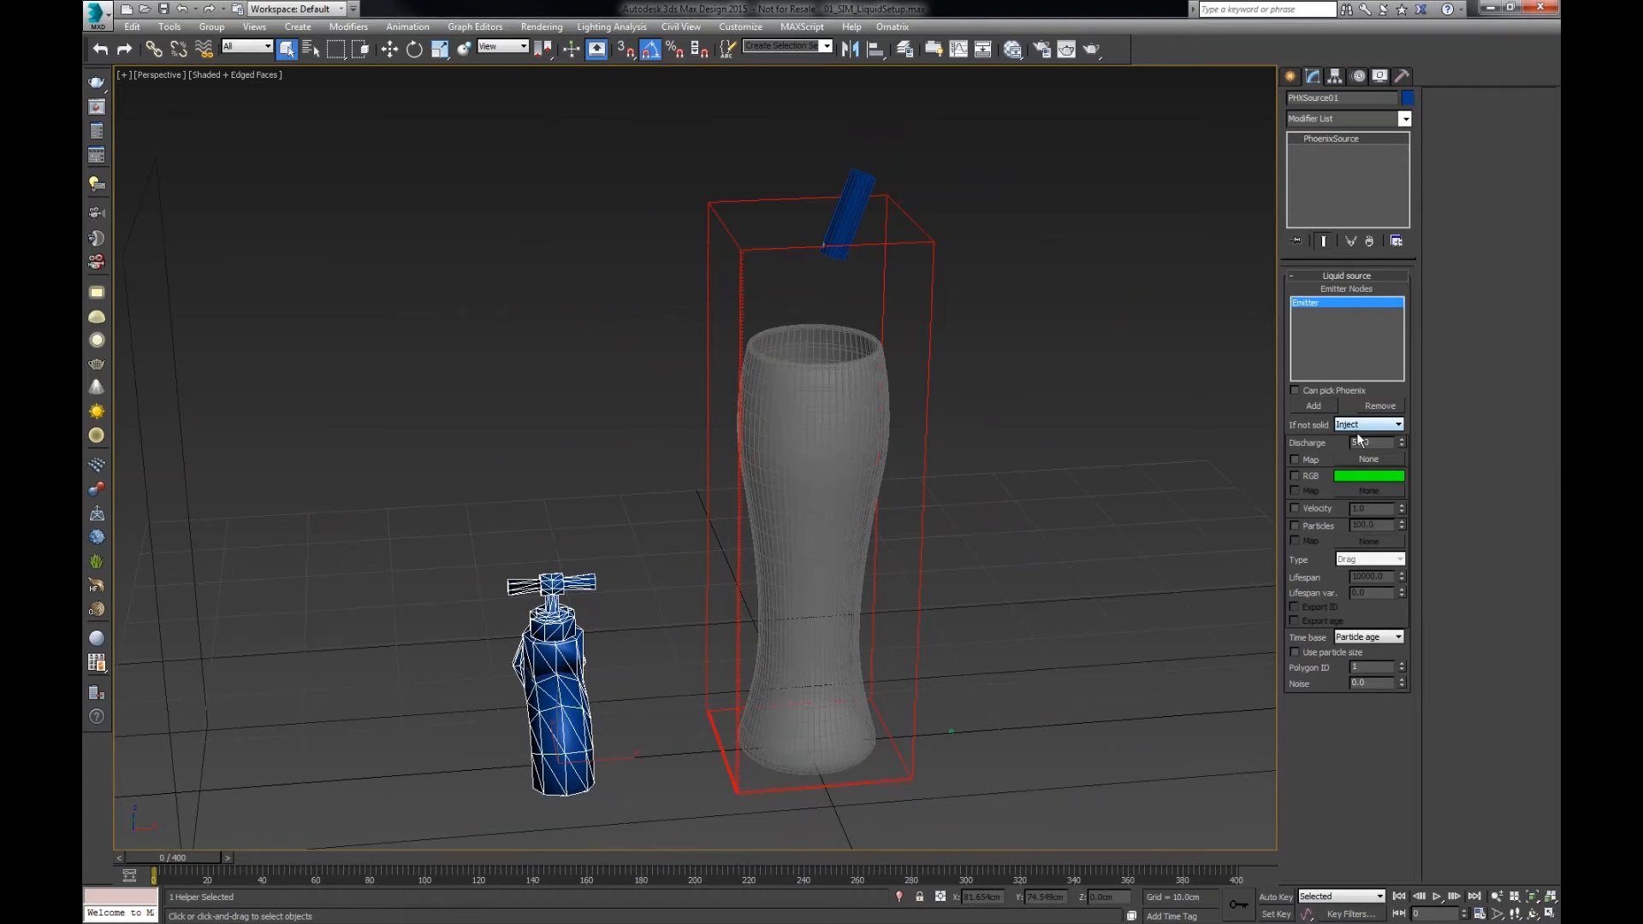
drag(1372, 442, 1326, 444)
alt+middle_drag(1140, 486, 1117, 464)
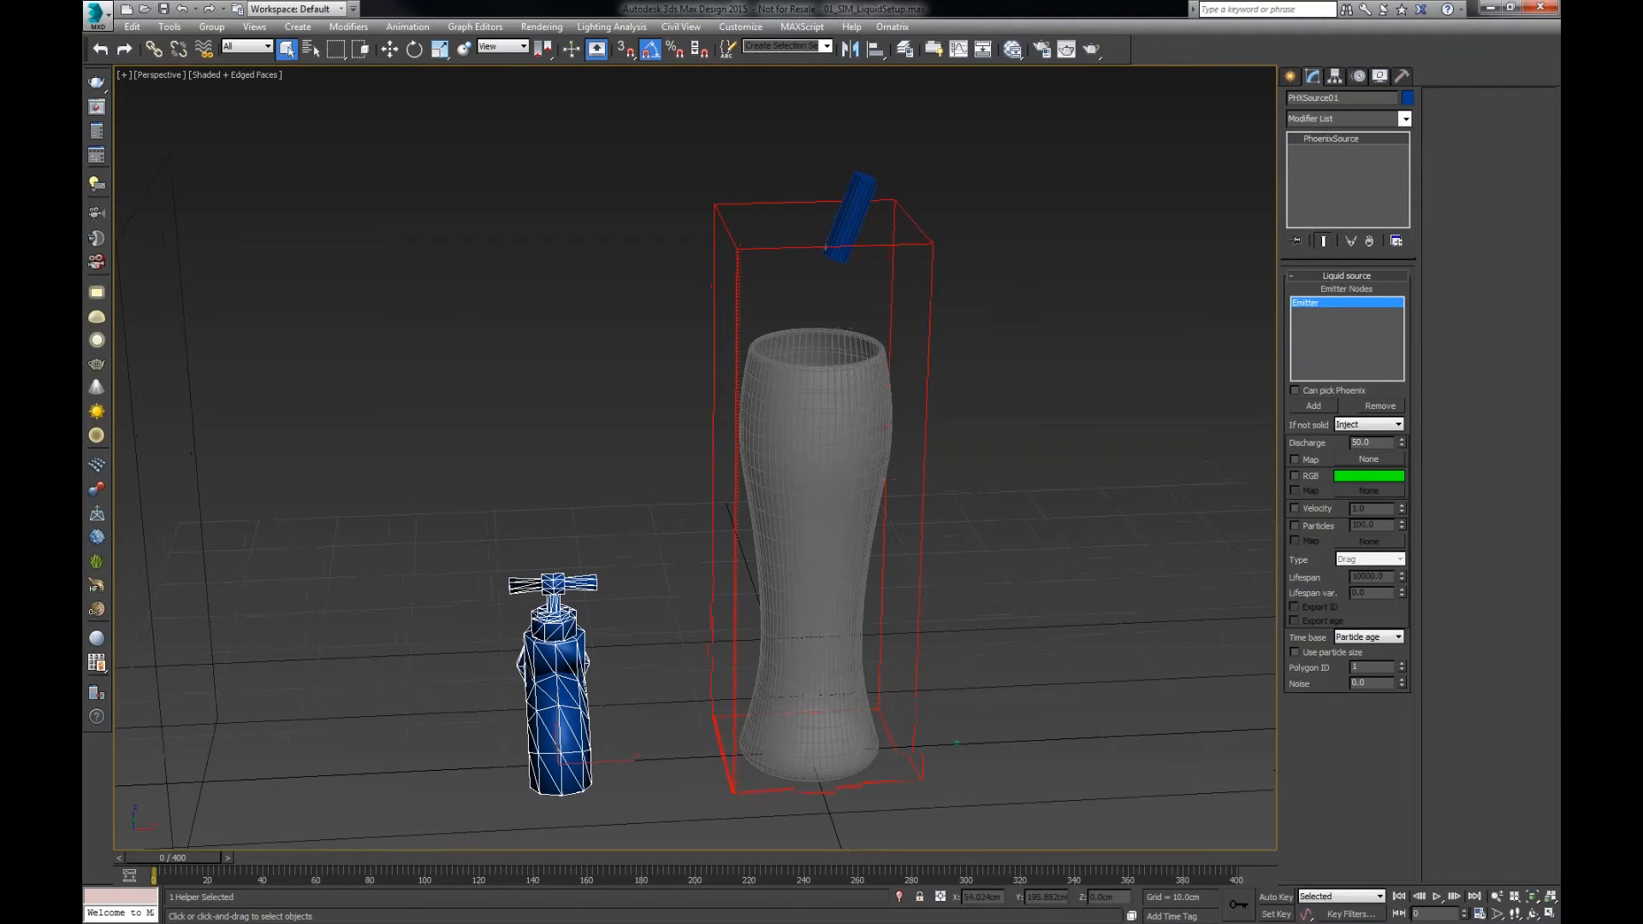
- Start the liquid simulation on the PhoenixFD01 grid, watch the glass fill, and pause it at frame 25
click(941, 249)
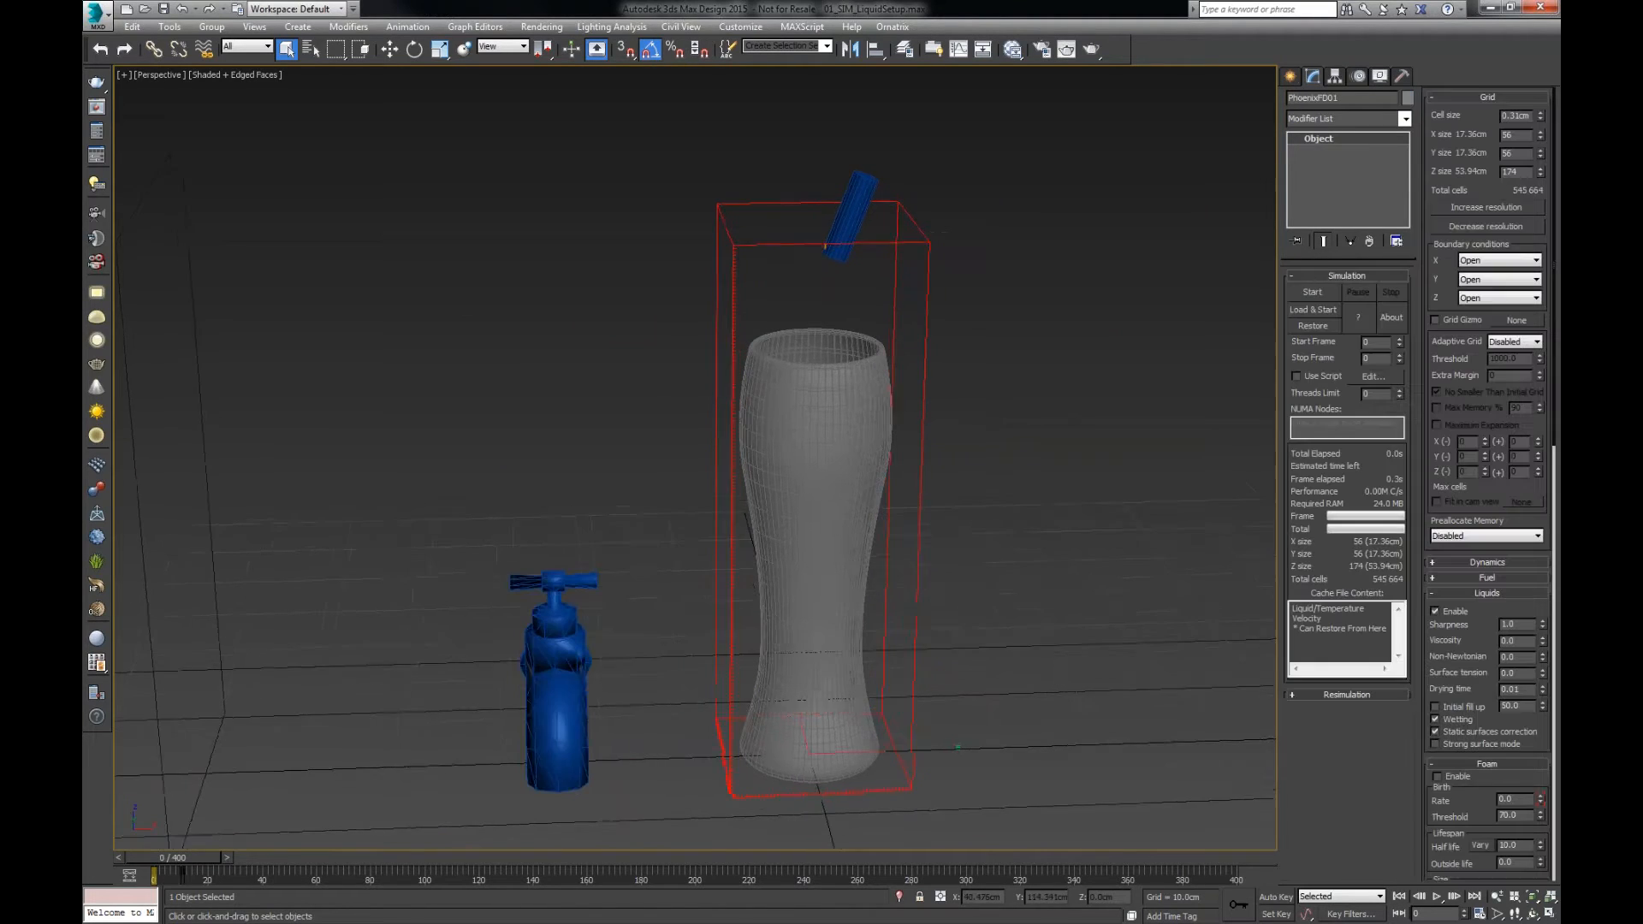
click(1313, 294)
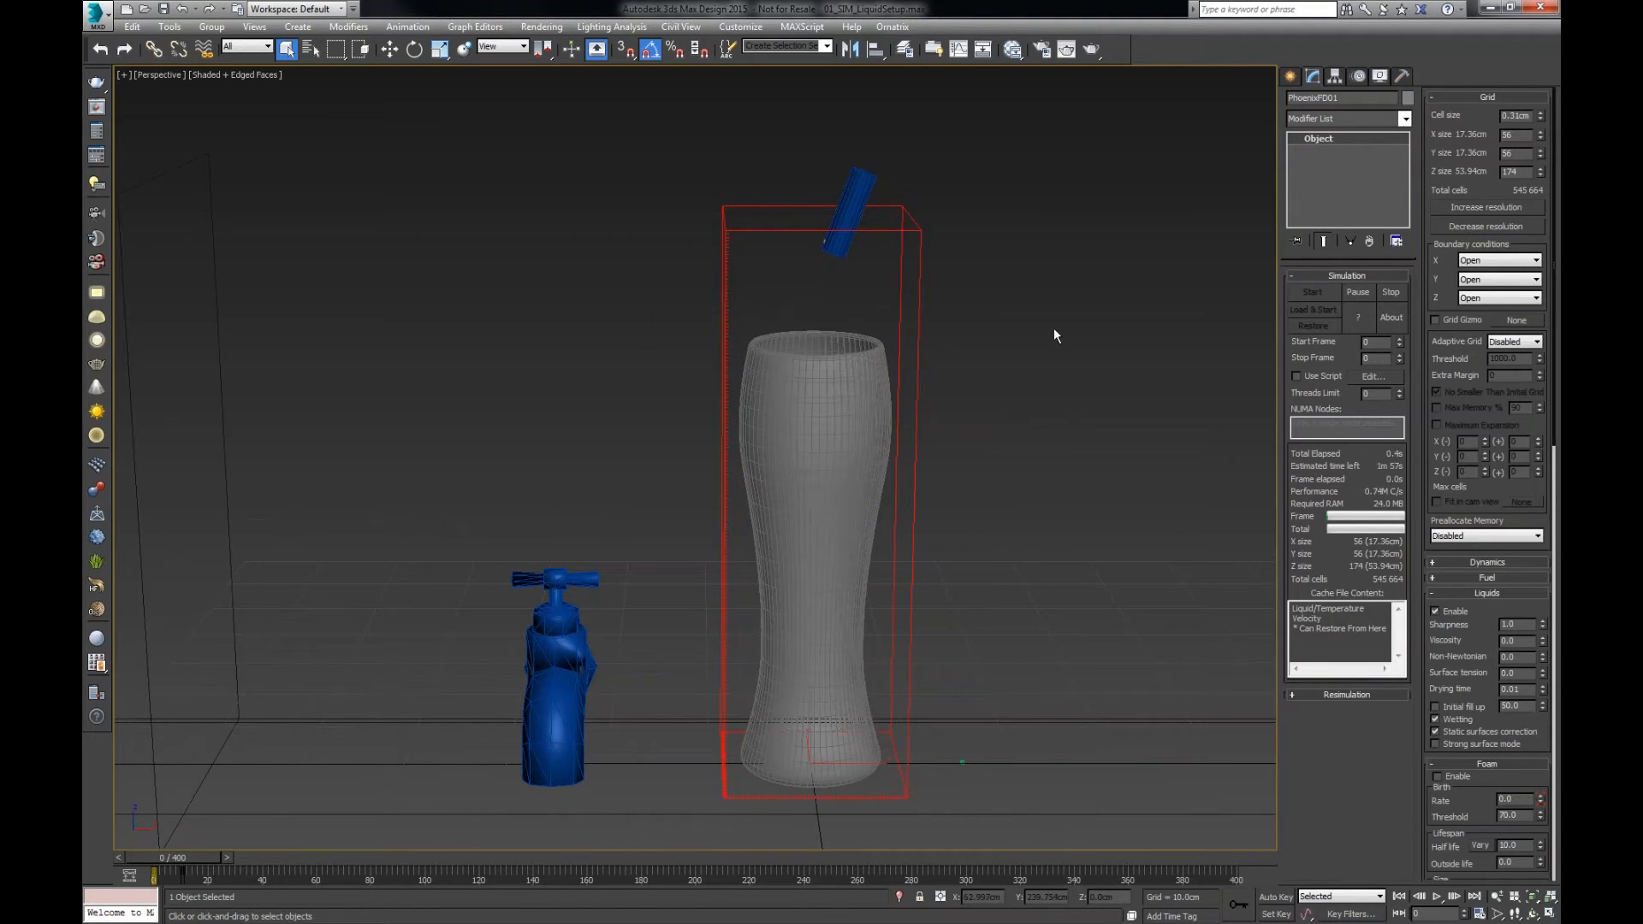
alt+middle_drag(1080, 445, 1080, 421)
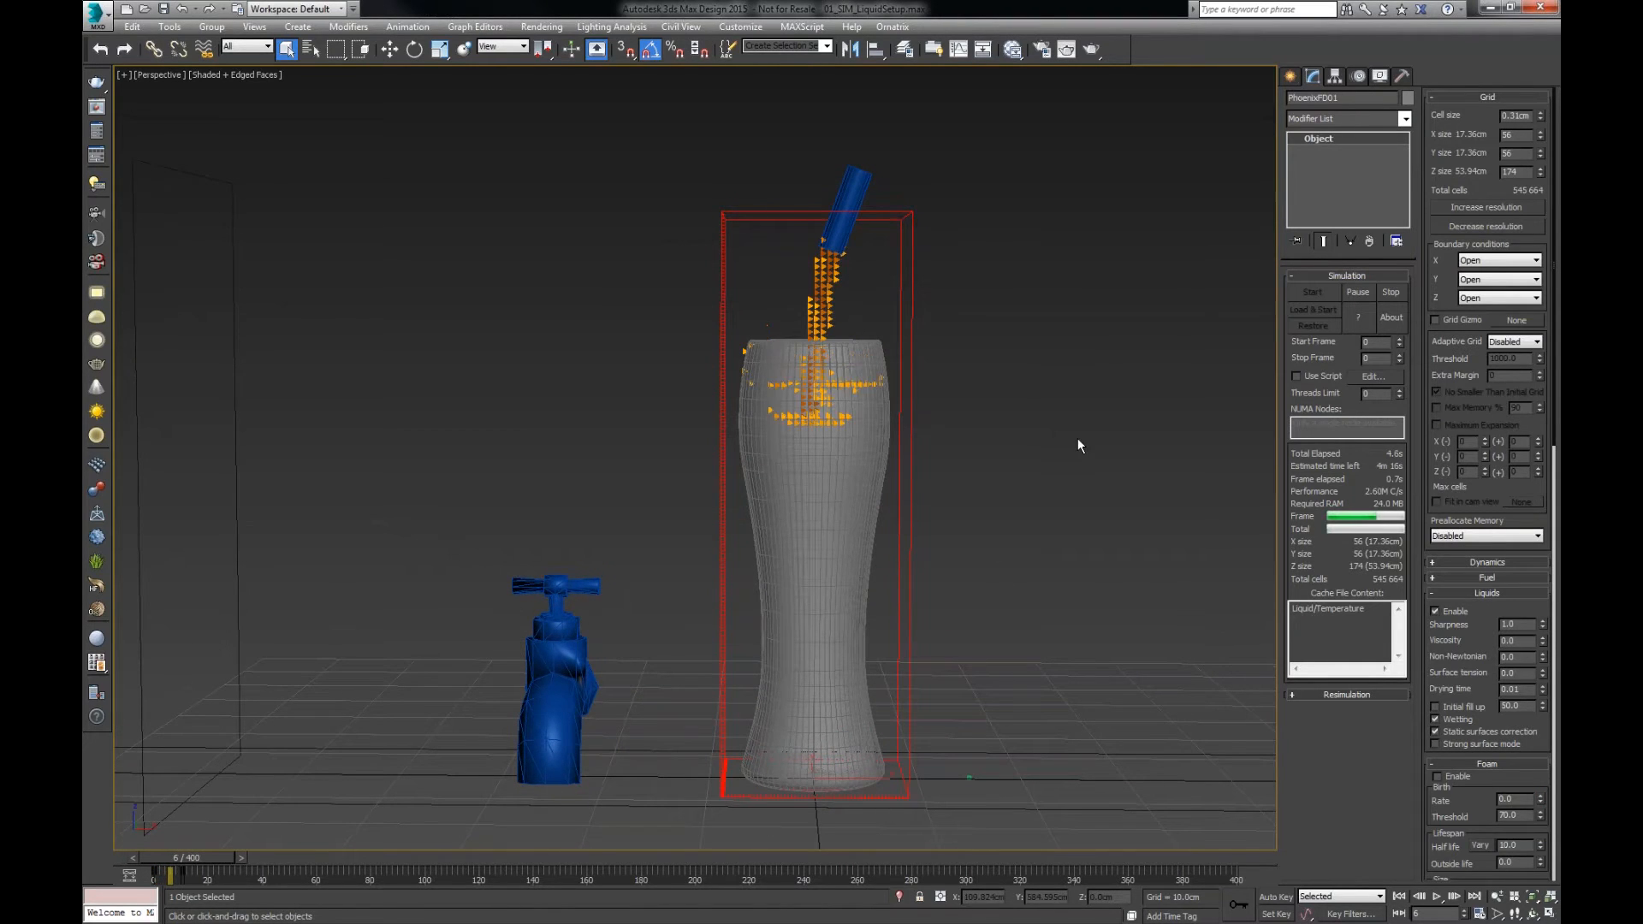
alt+middle_drag(1082, 473, 1058, 380)
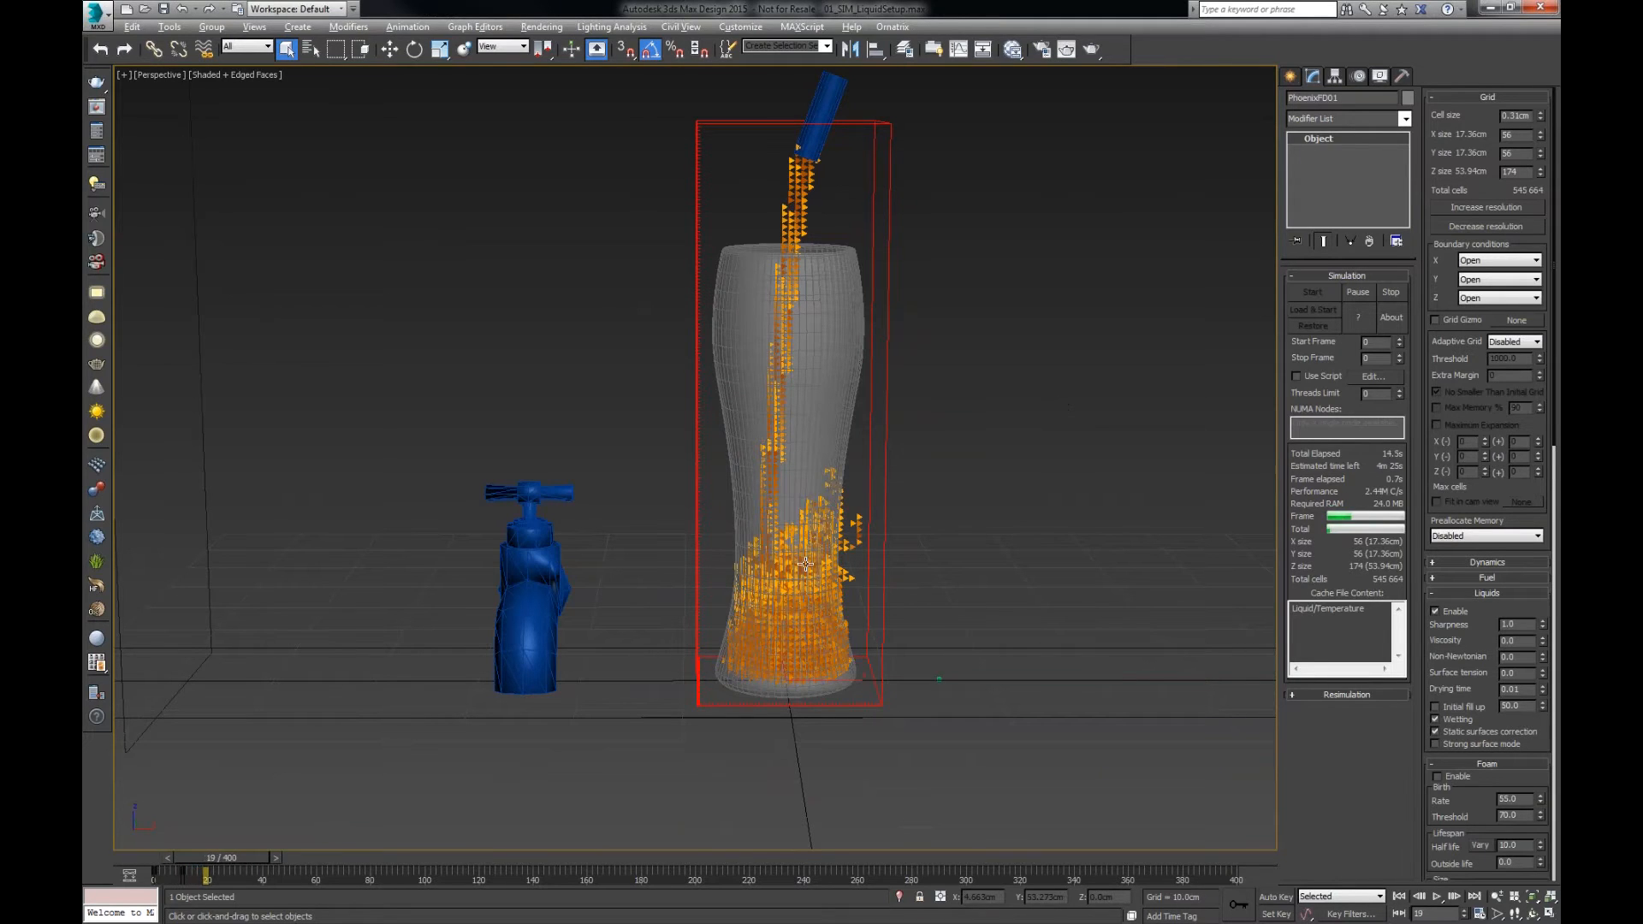
alt+middle_drag(805, 565, 858, 599)
scroll(788, 557, down, 1)
click(1355, 297)
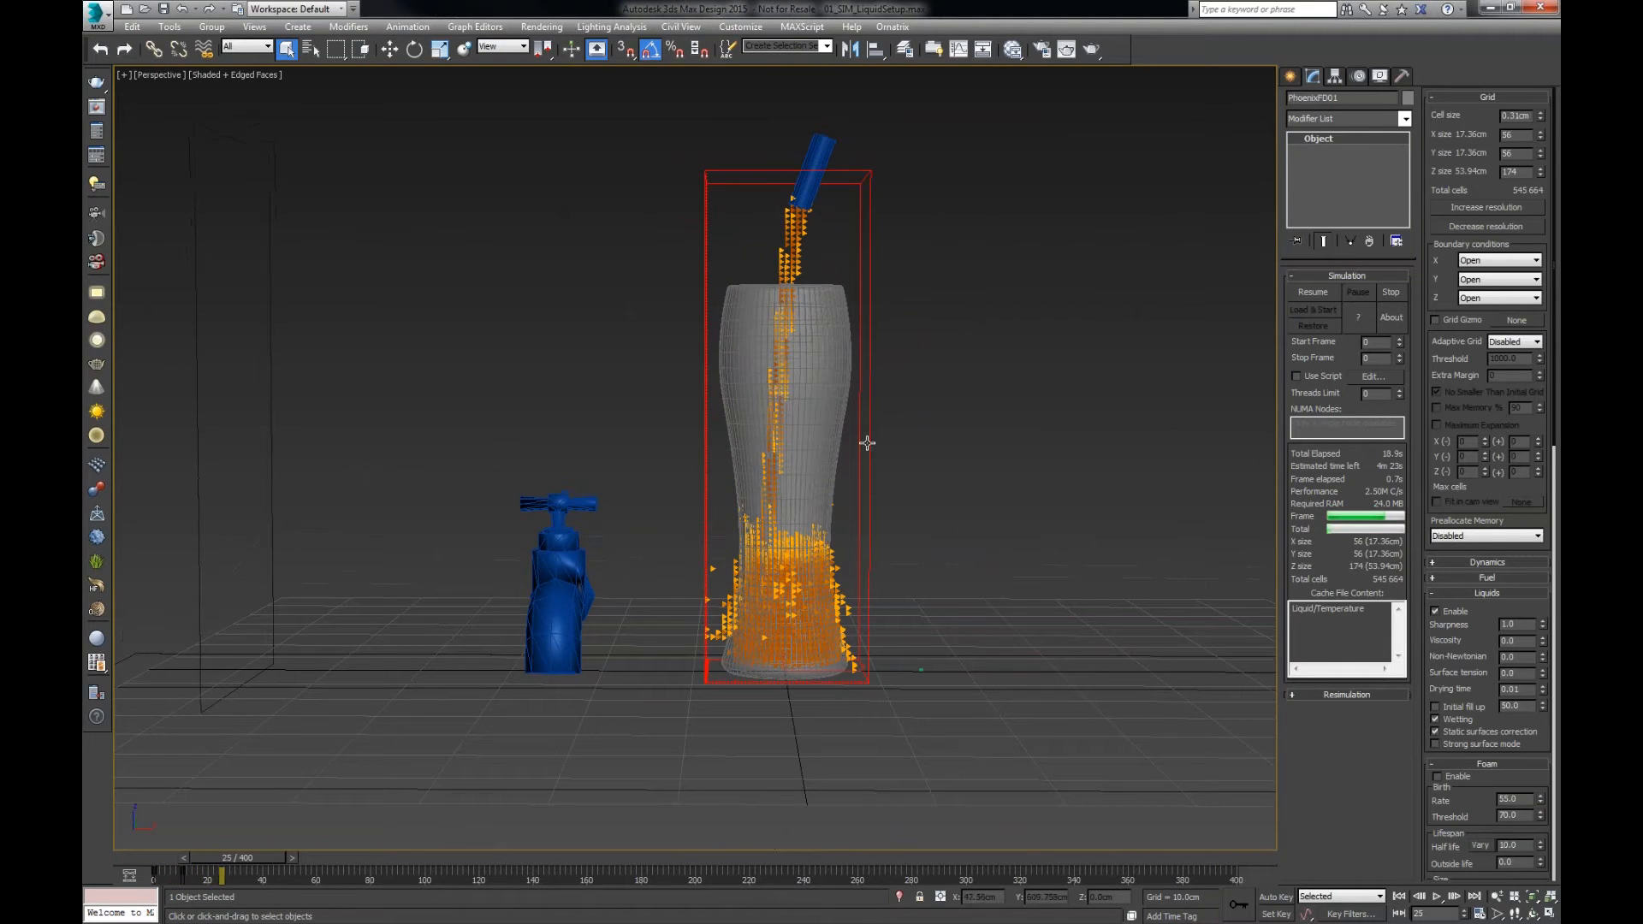
- Select the Glass object and examine its walls near the liquid particles for leaks
scroll(855, 507, up, 3)
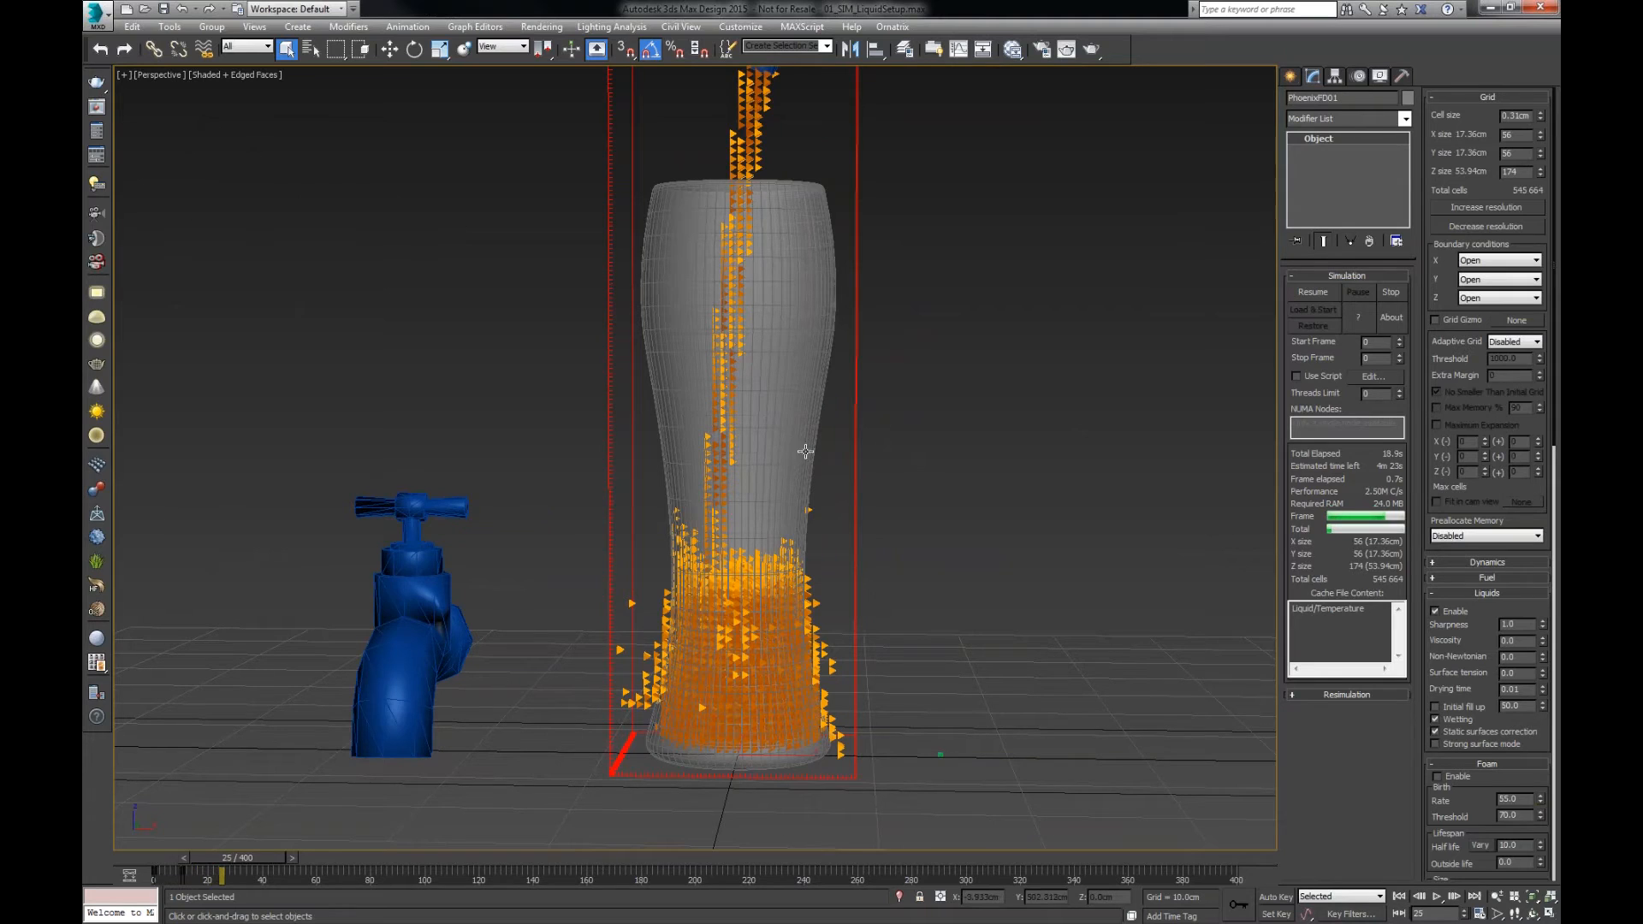
click(803, 473)
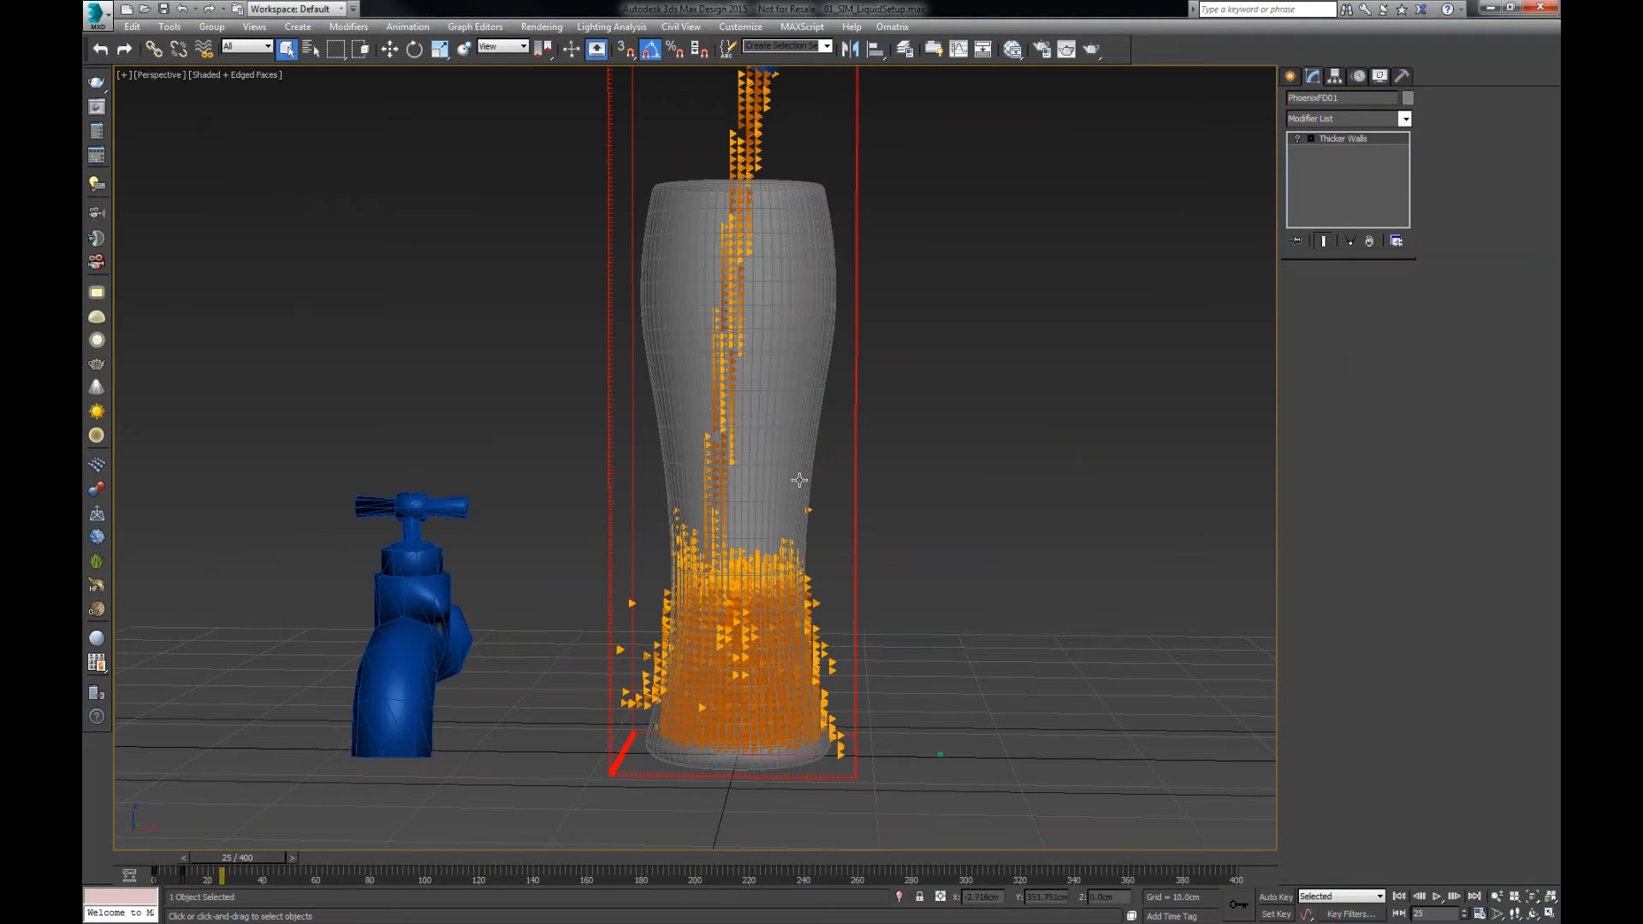
click(912, 484)
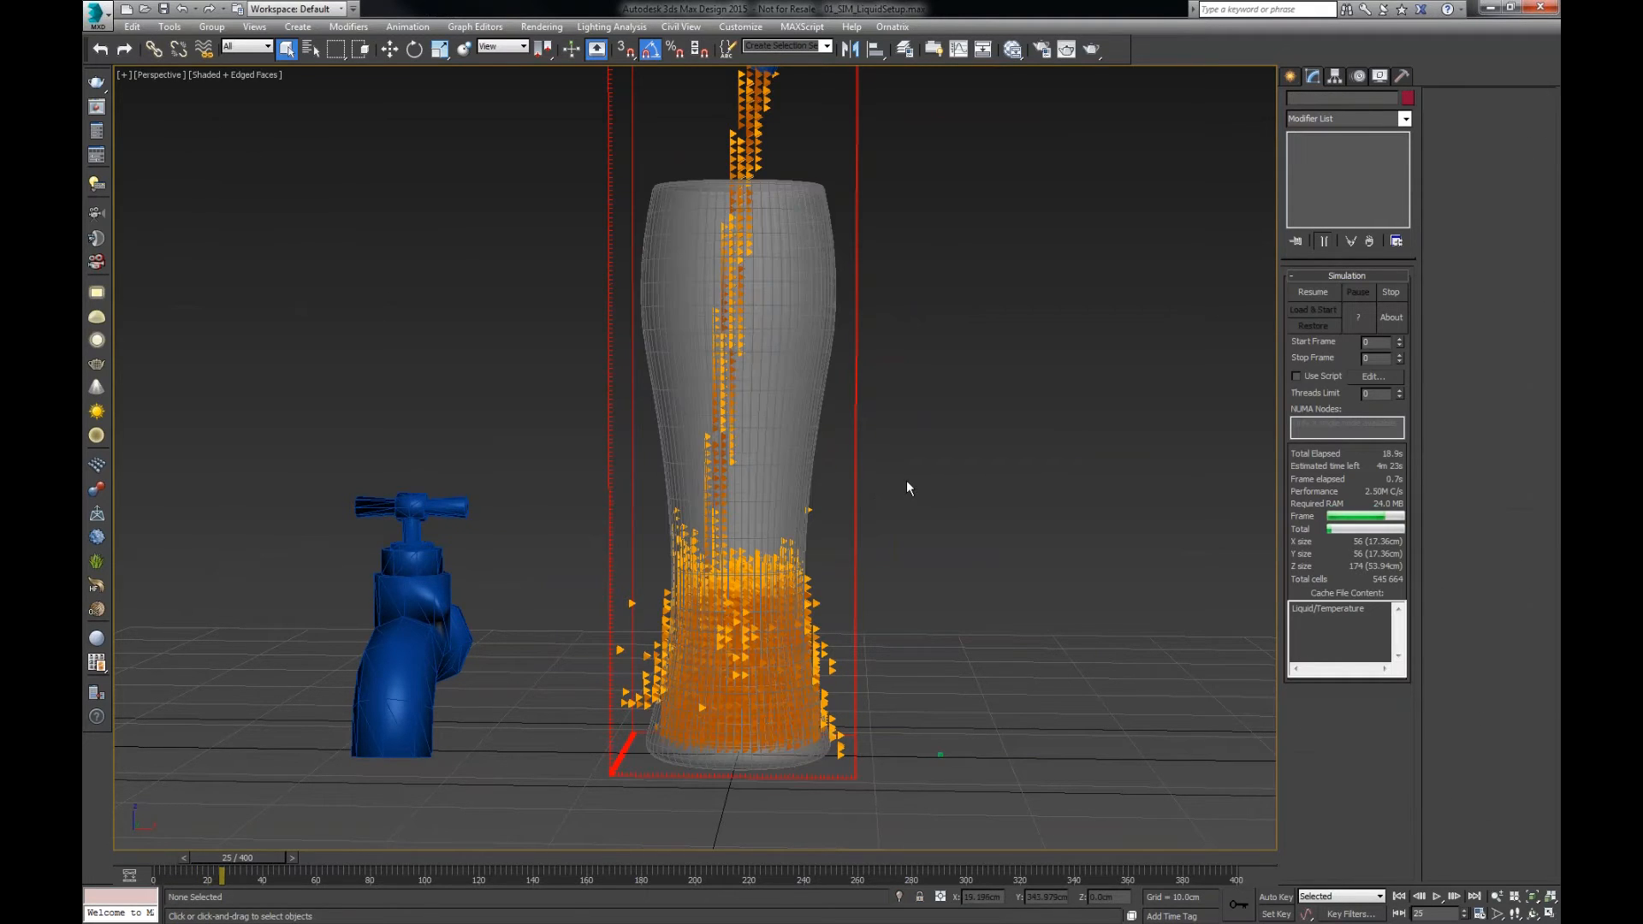
alt+middle_drag(907, 480, 714, 424)
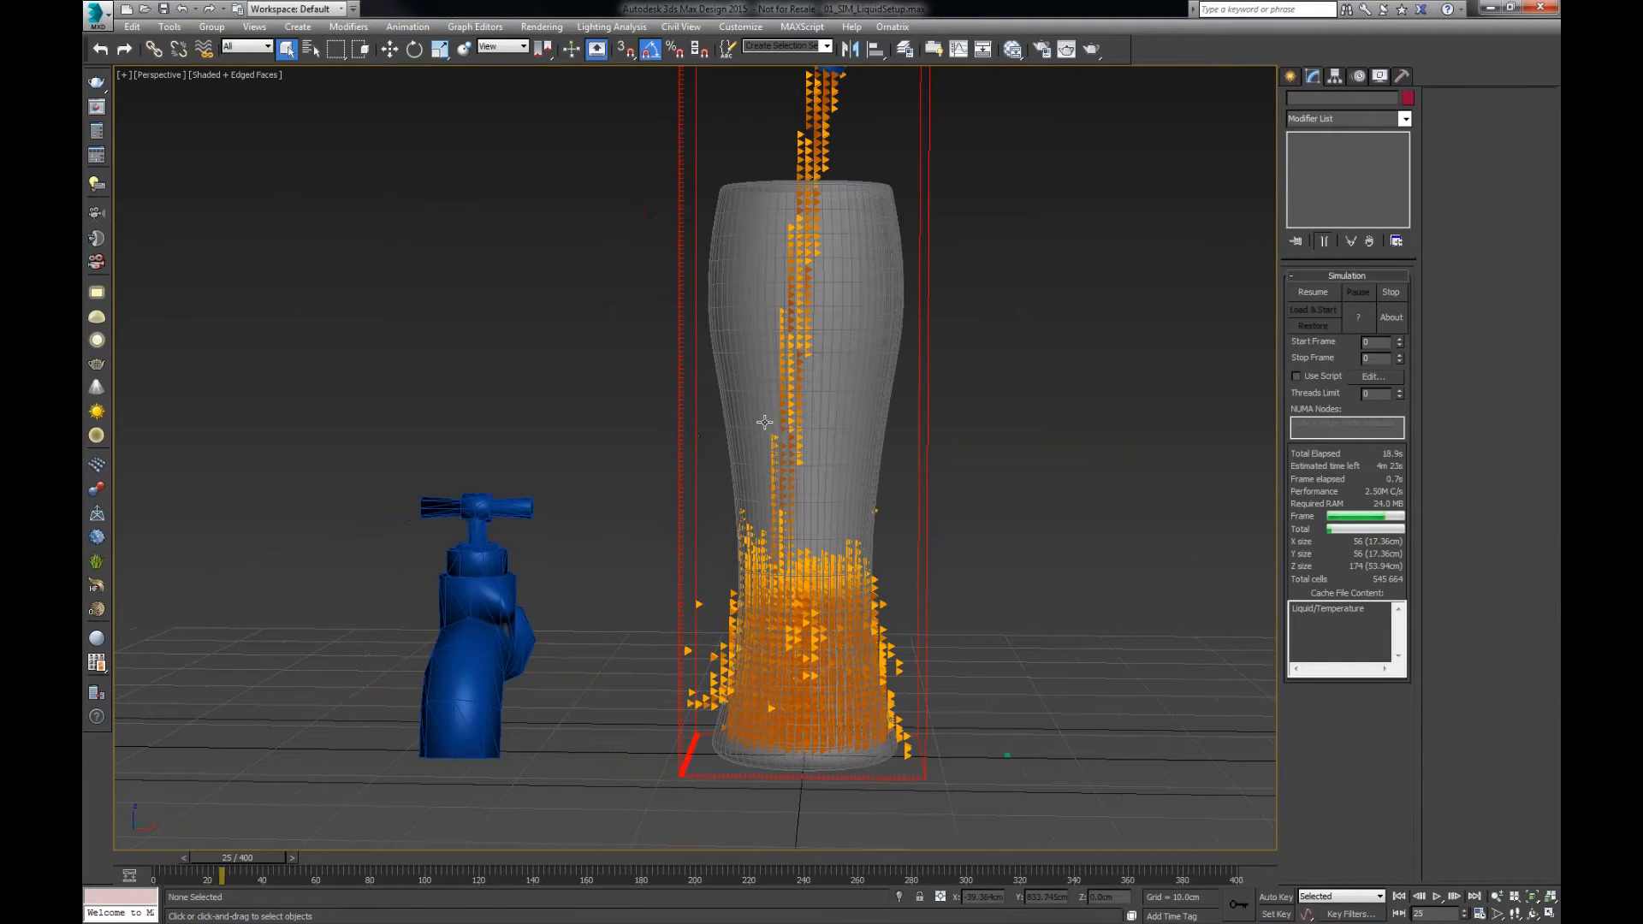
scroll(822, 457, up, 2)
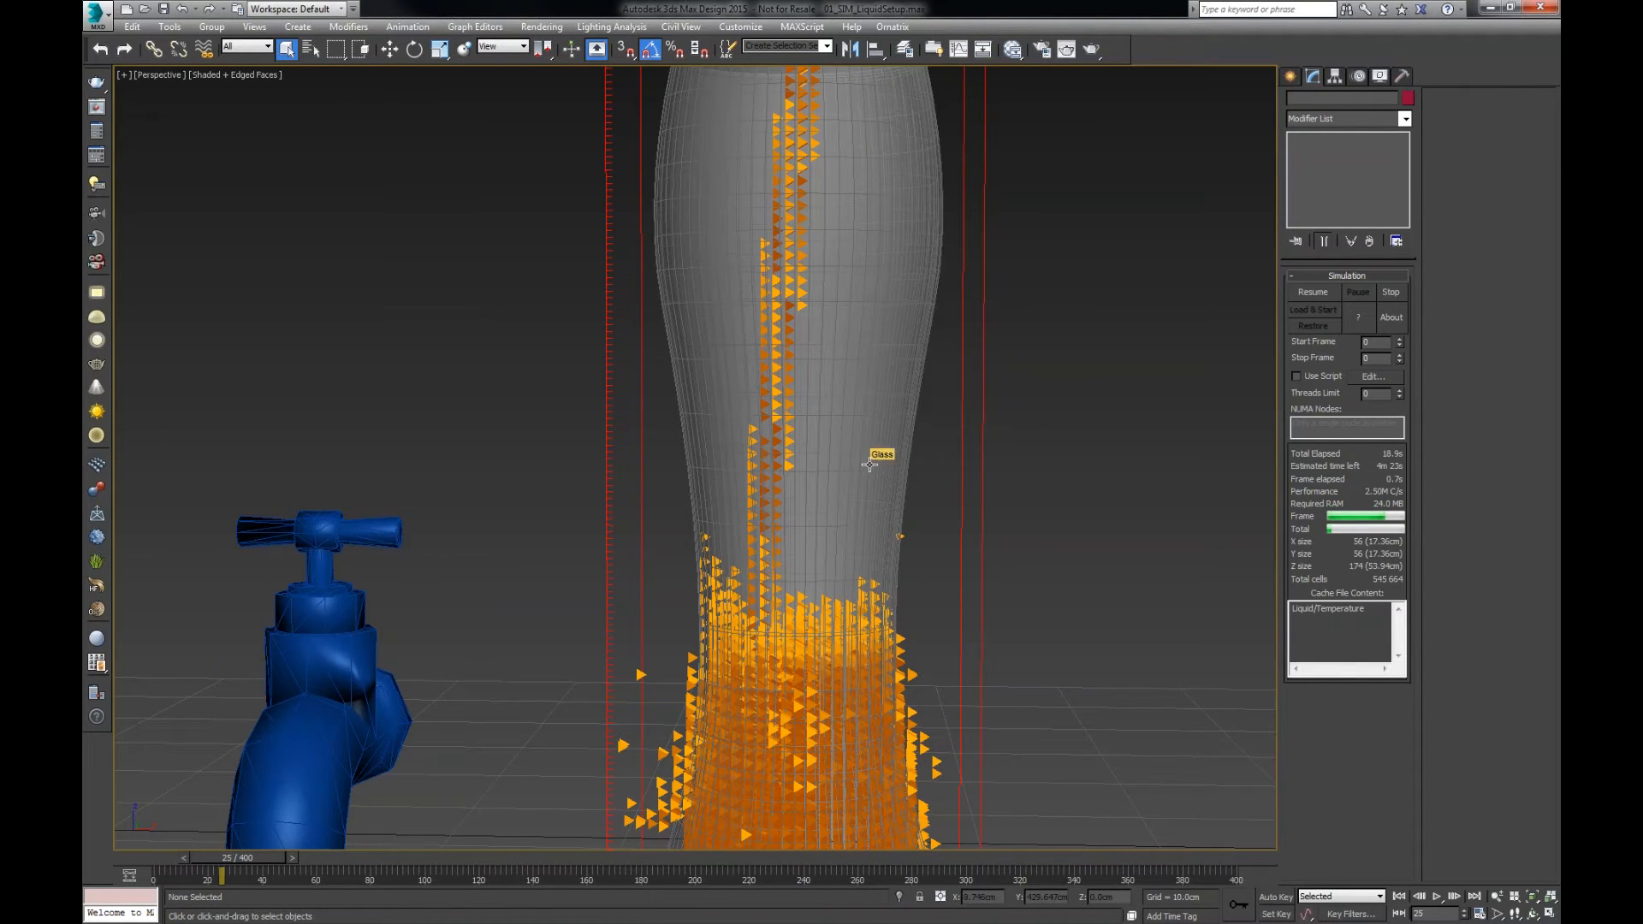
click(869, 465)
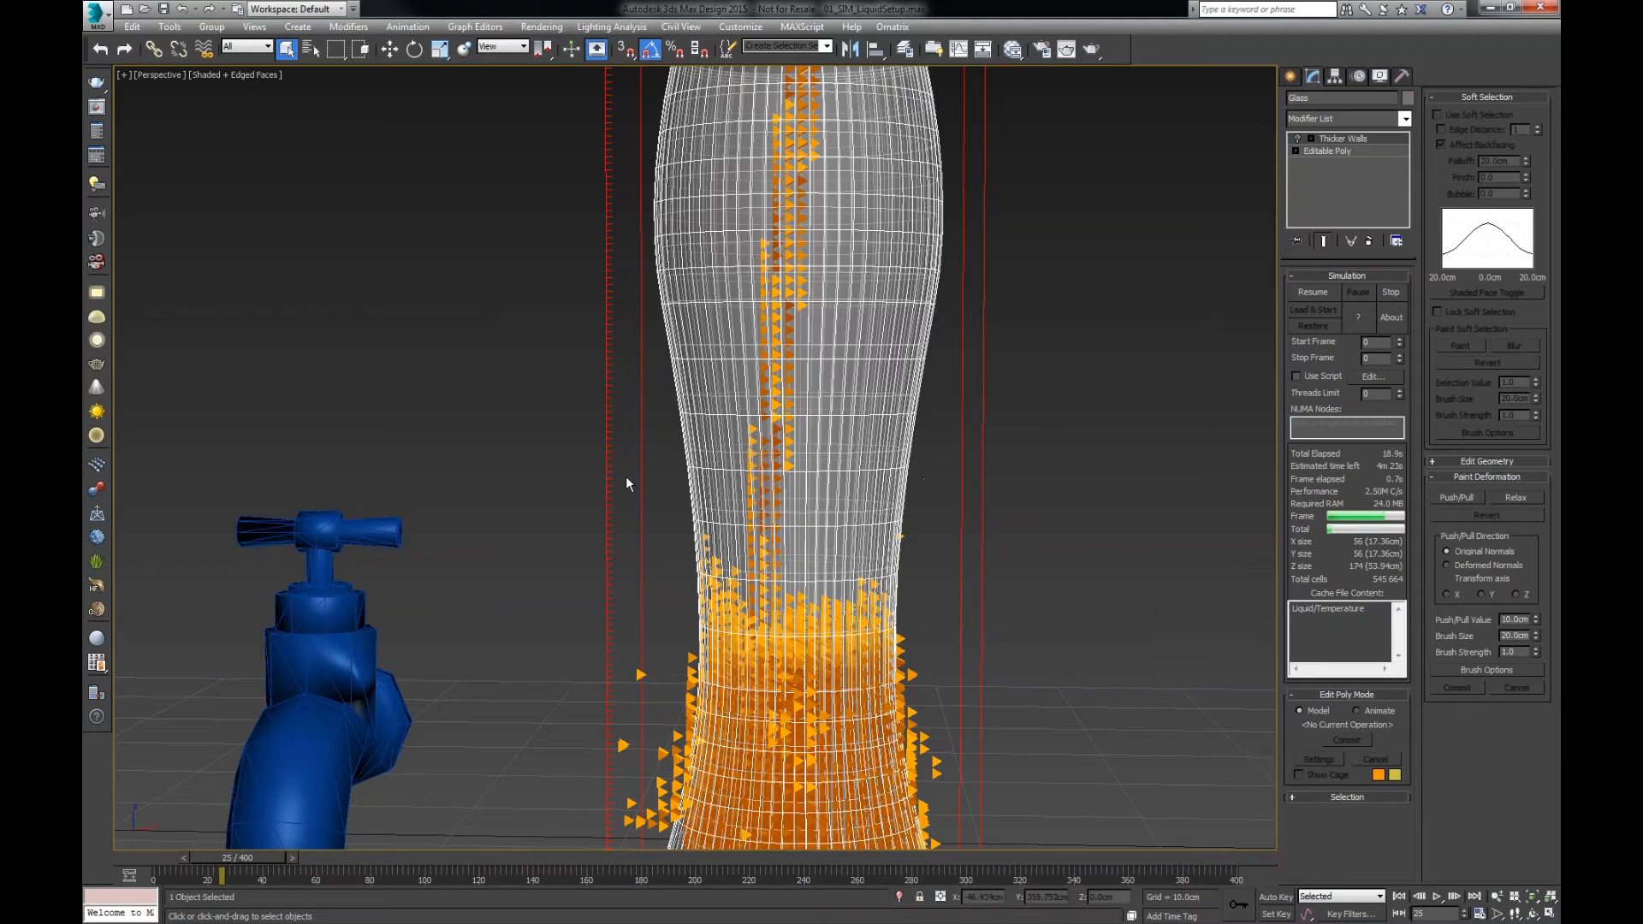
- Select the PhoenixFD01 grid and compare its cell divisions and cell size with the glass wall and liquid particles
drag(616, 434, 606, 450)
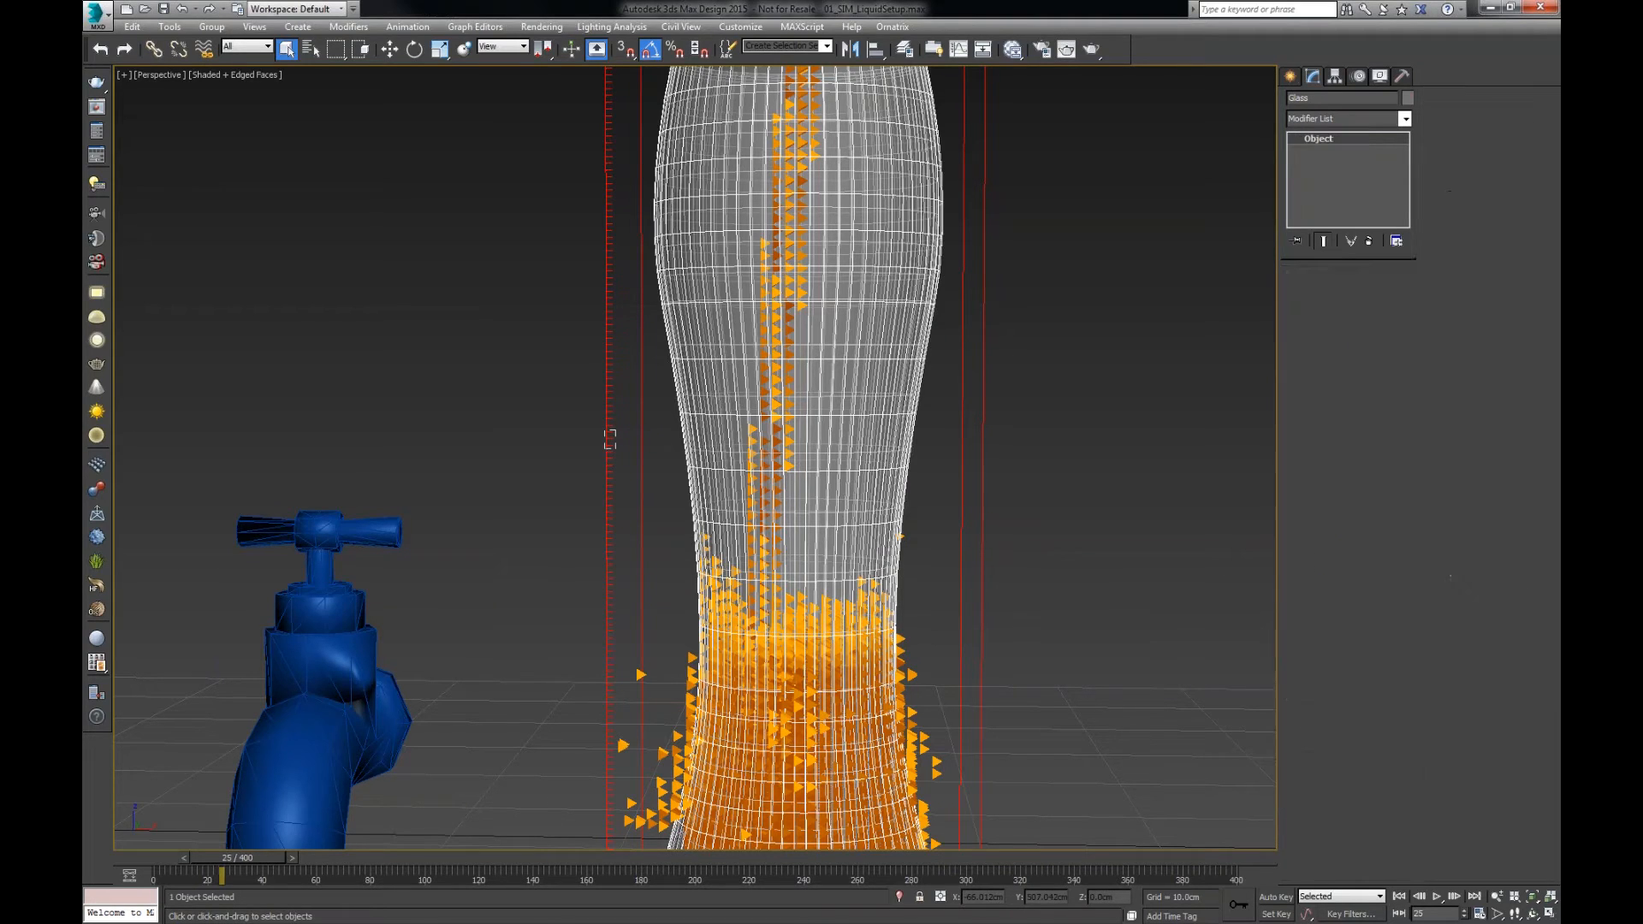
scroll(570, 433, up, 6)
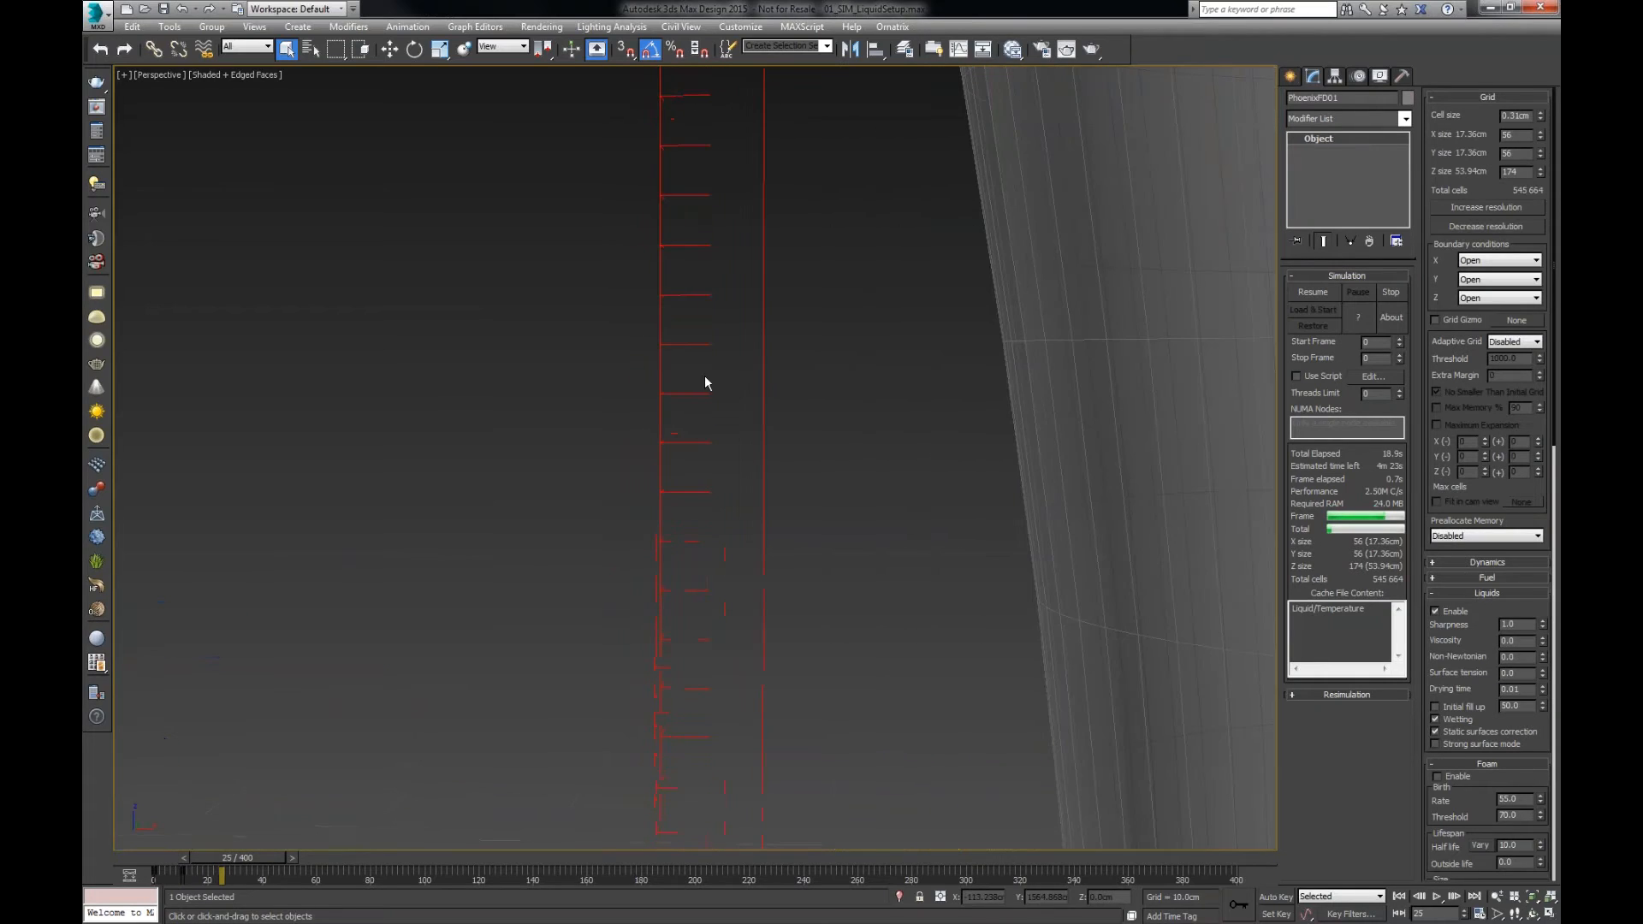
drag(719, 333, 659, 454)
drag(694, 411, 727, 456)
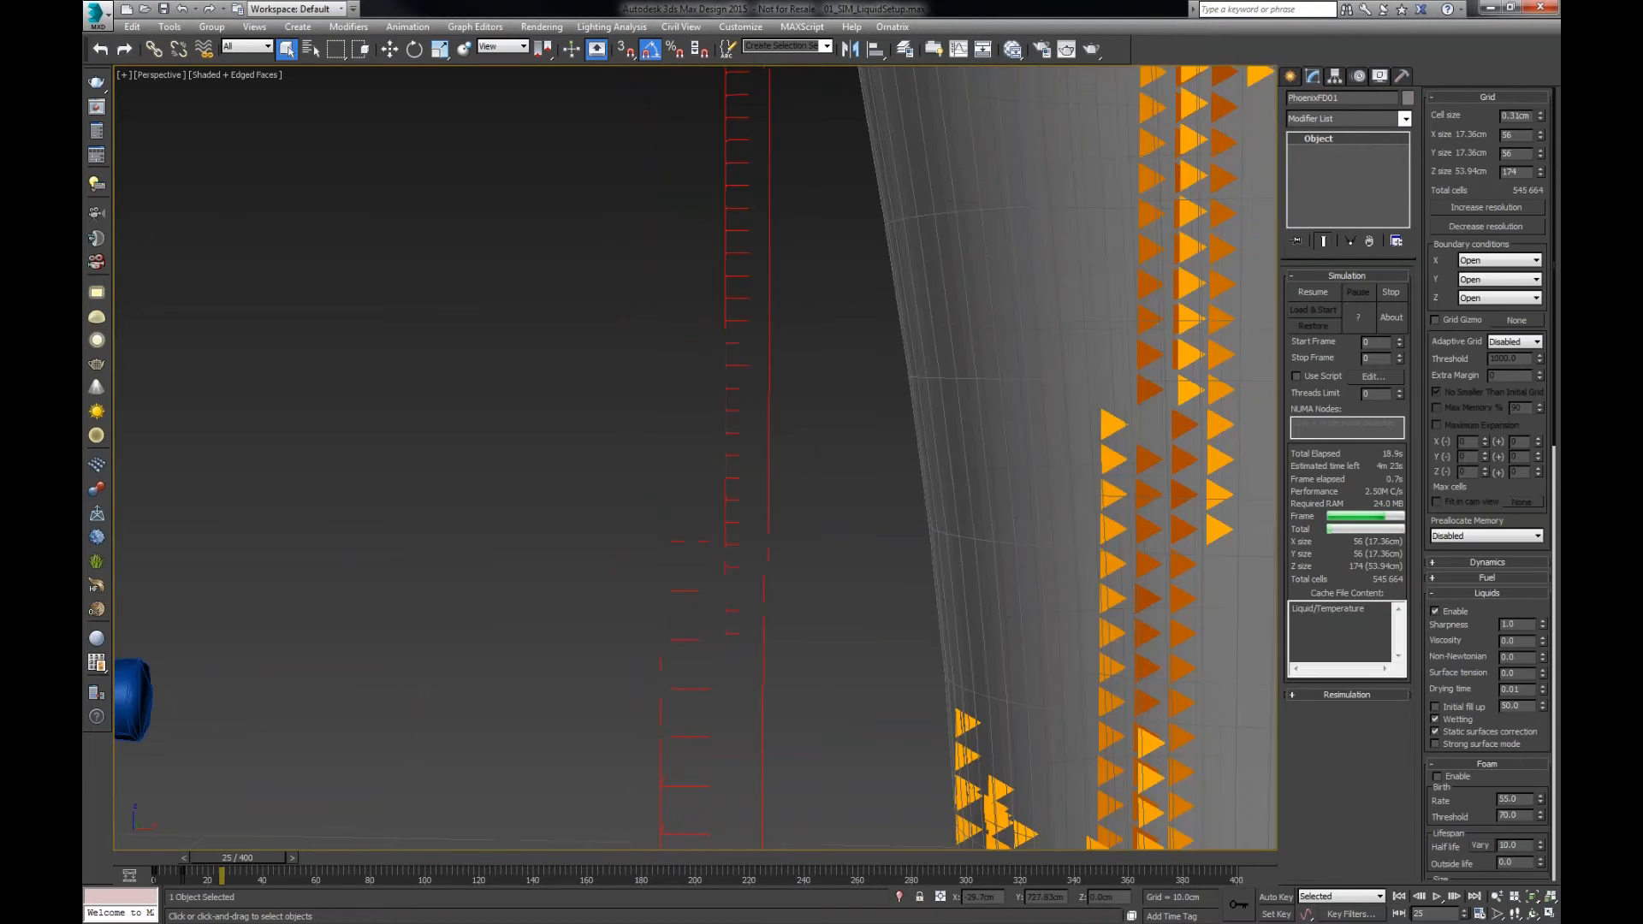
key(z)
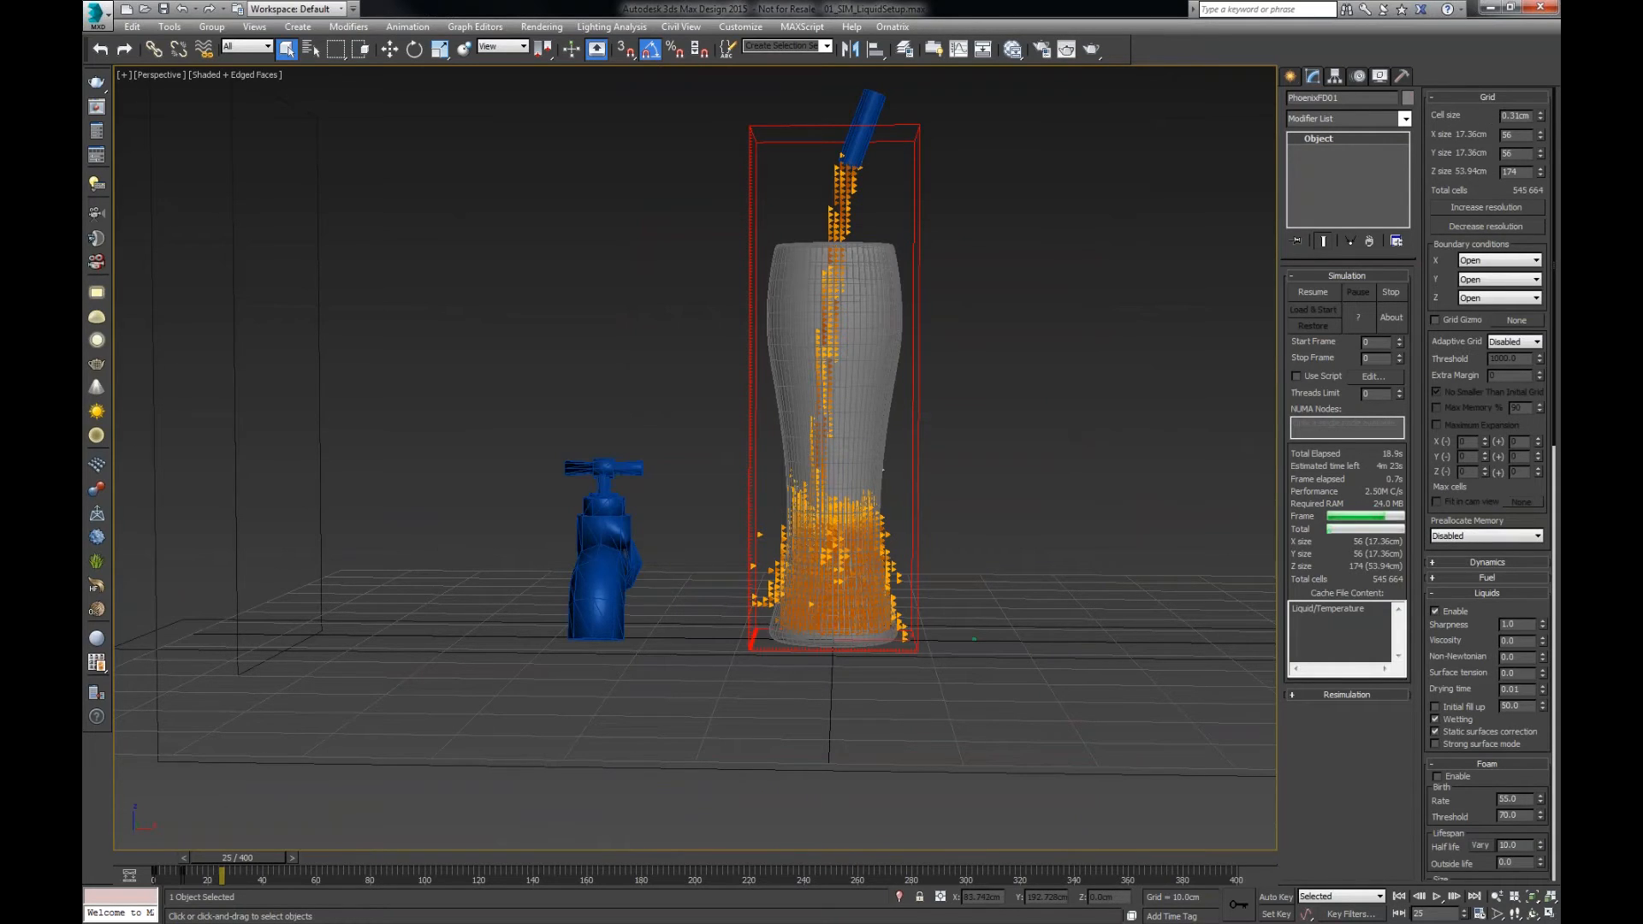
click(1542, 117)
scroll(1010, 582, up, 5)
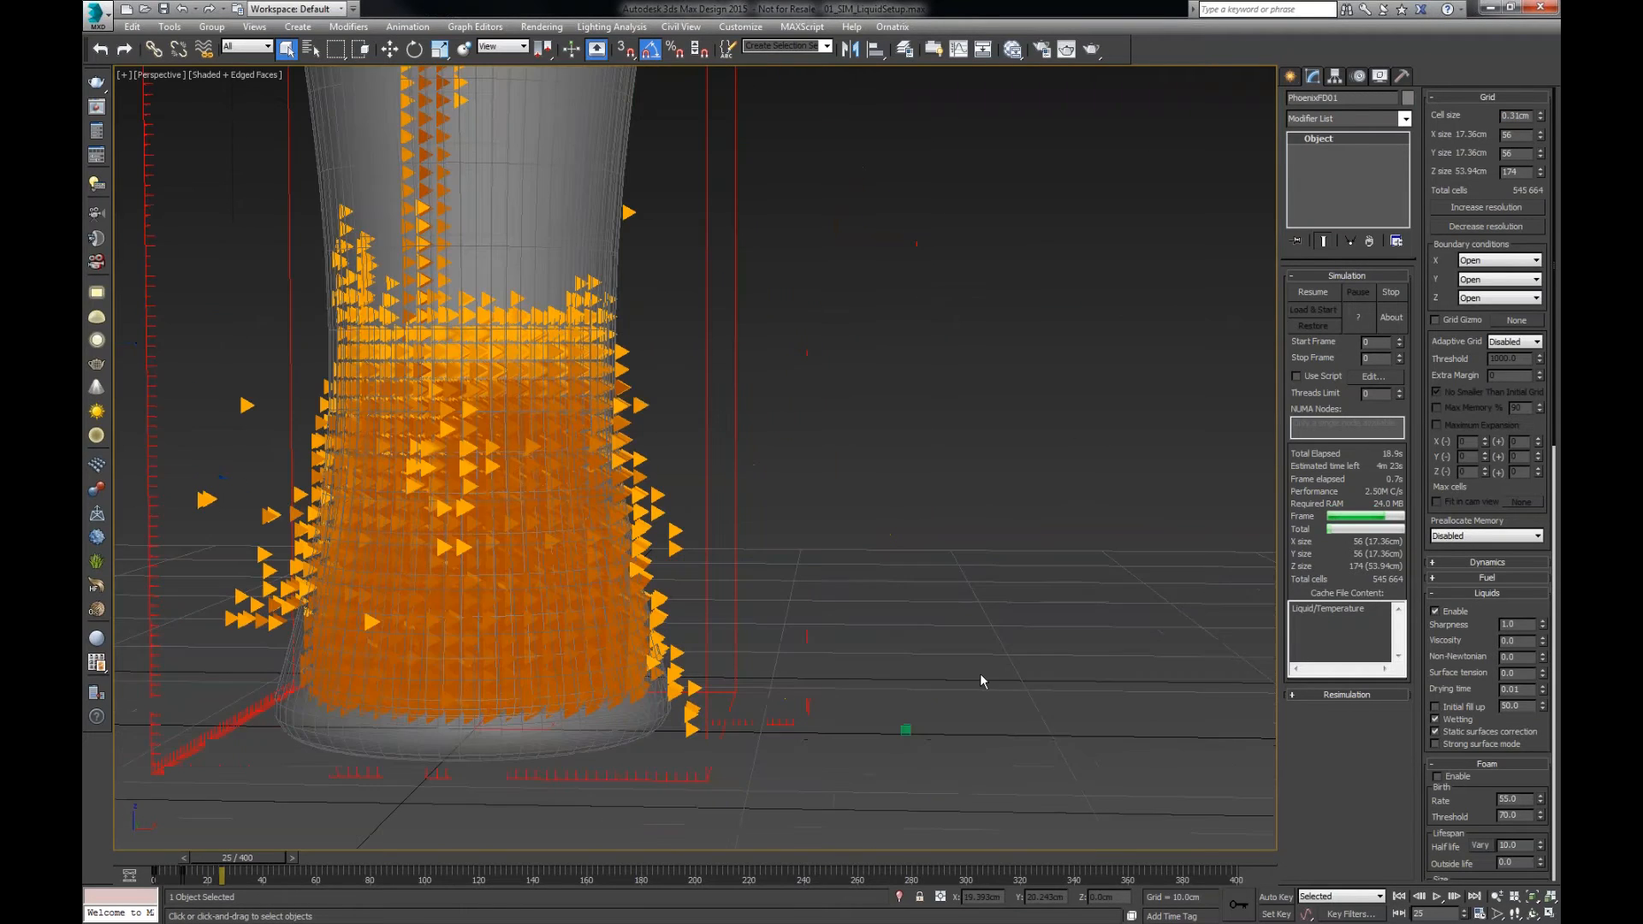
- Select the small green box beside the grid, stop the paused simulation, and check the box's length, width and height
click(905, 729)
scroll(907, 736, up, 15)
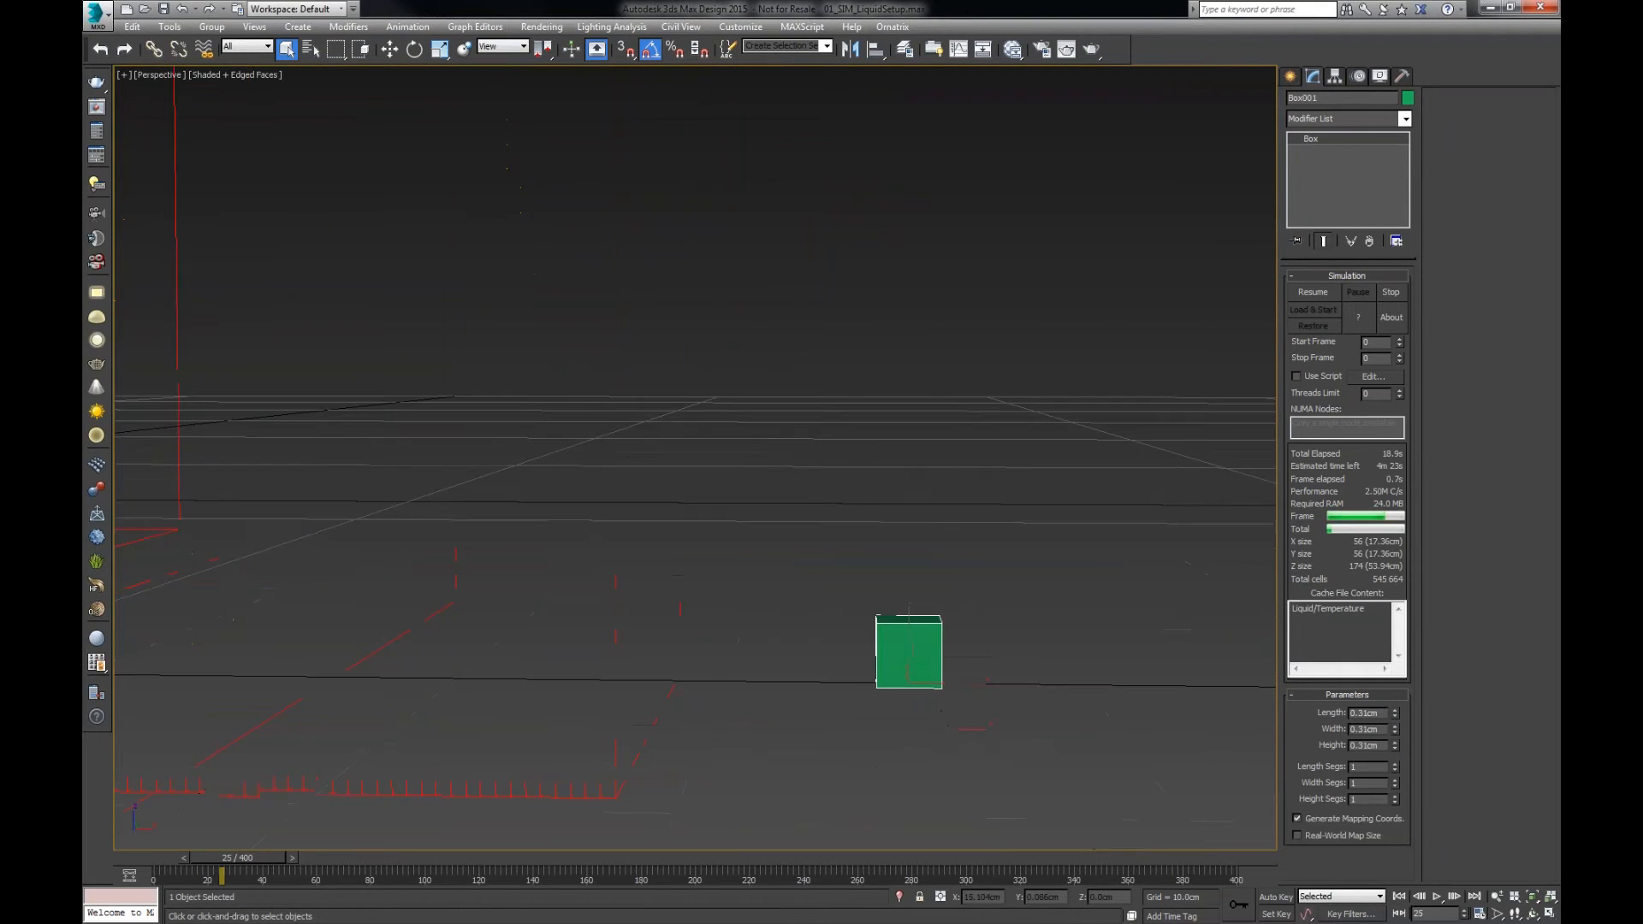
scroll(935, 633, down, 4)
alt+middle_drag(998, 624, 1053, 613)
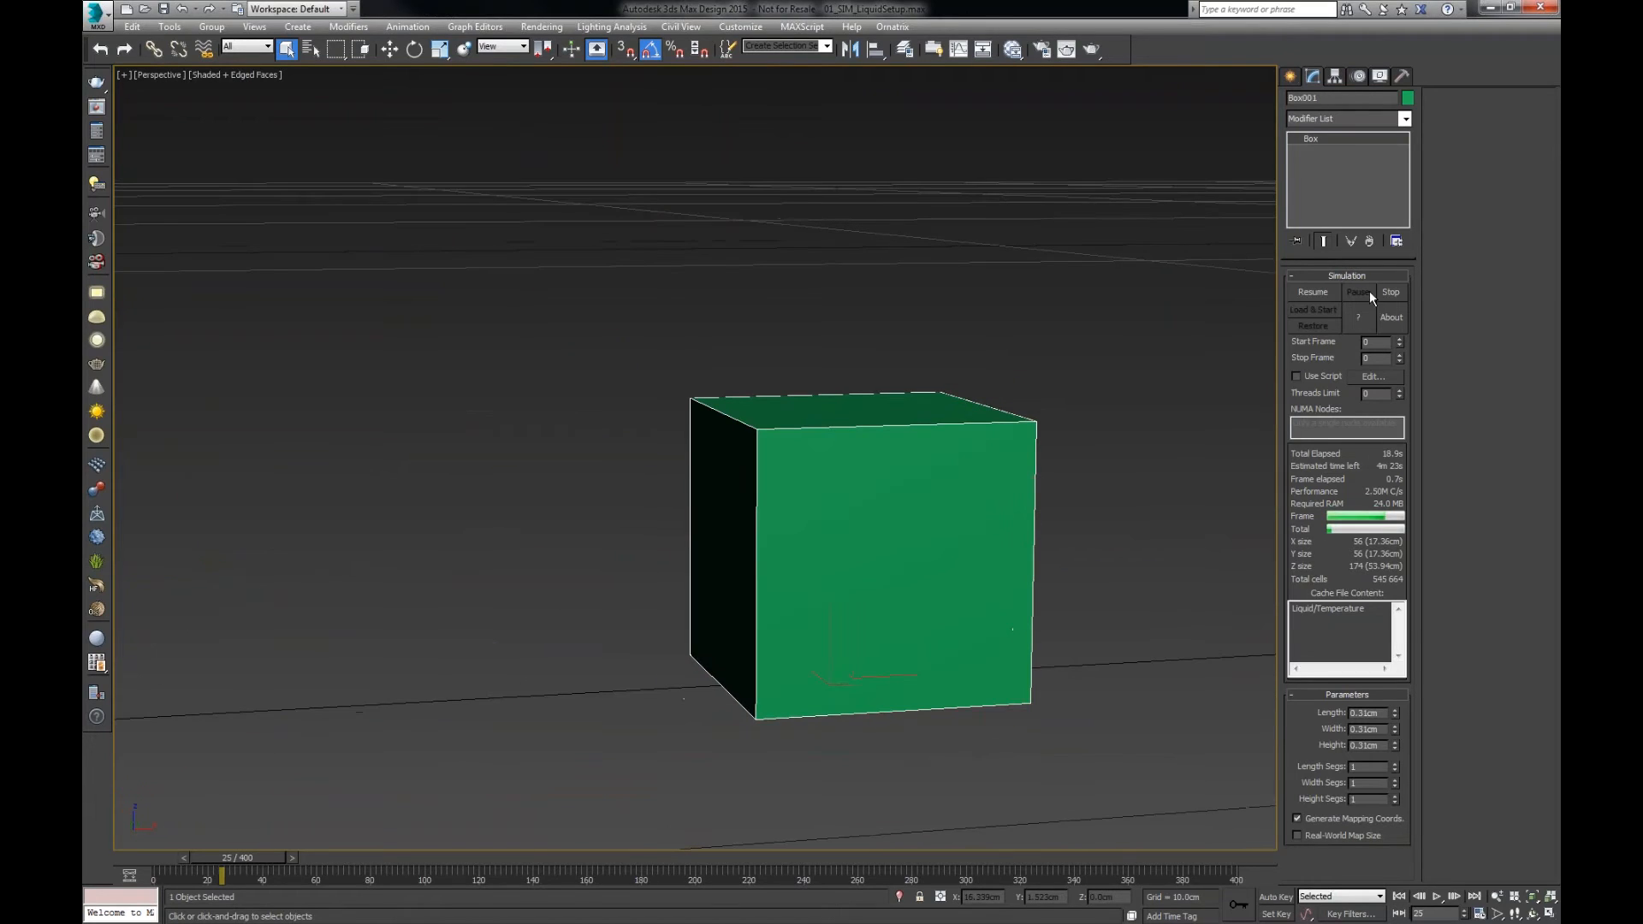
click(1392, 292)
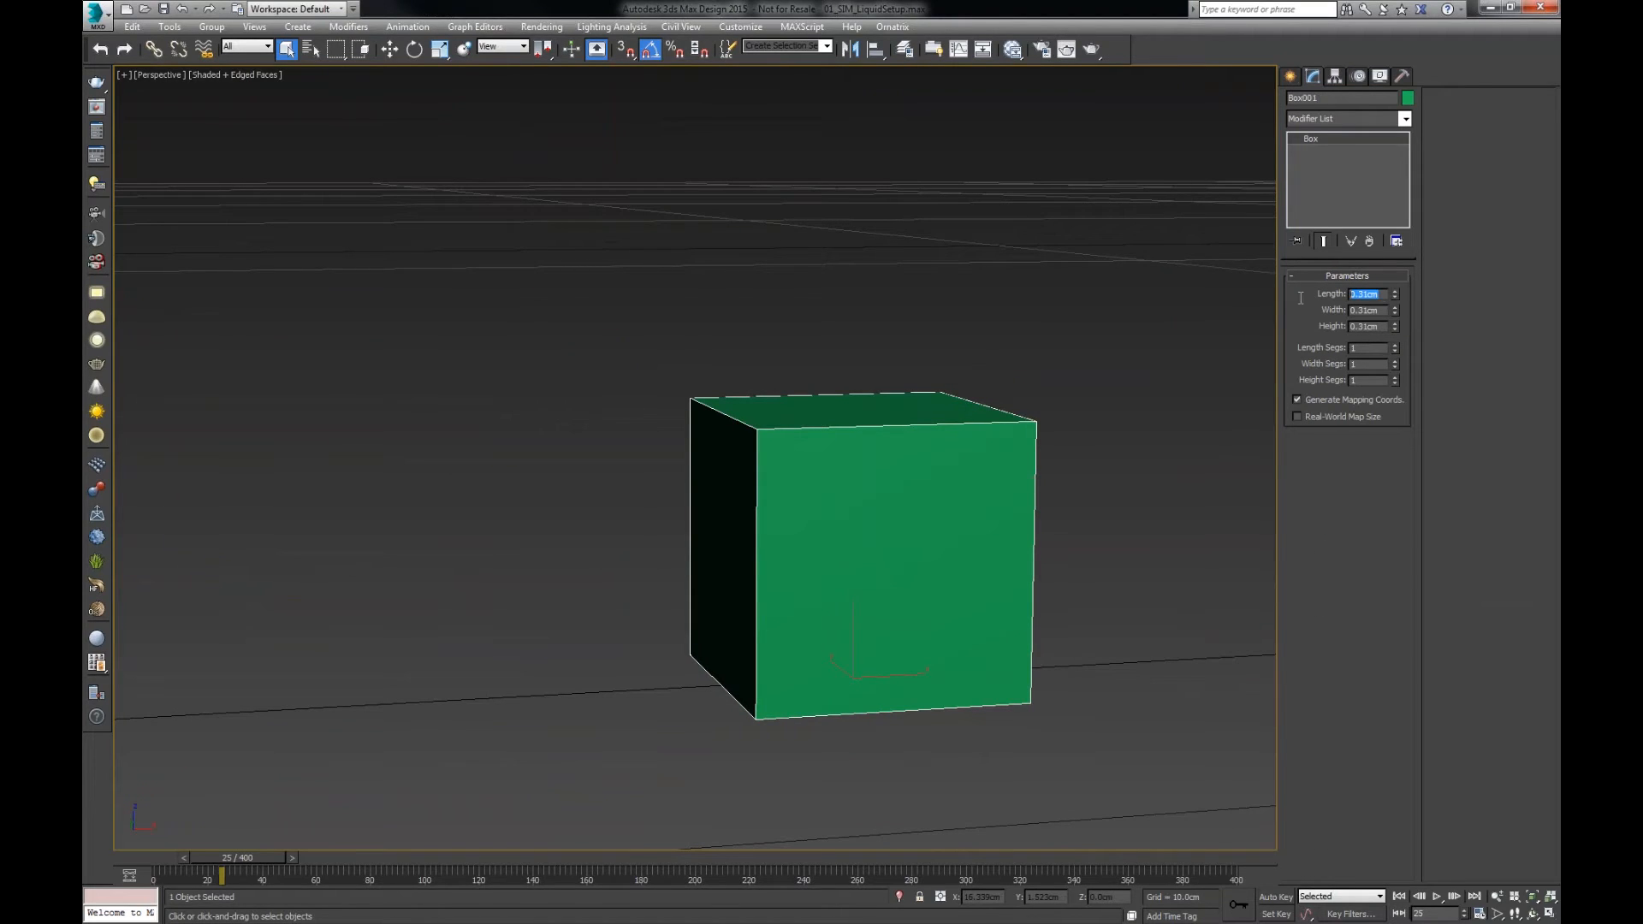
key(Tab)
key(Tab)
- Move the green box onto the glass wall at about X 5 cm, Z 18 cm, and compare it with the wall thickness in Front view
scroll(1016, 320, down, 10)
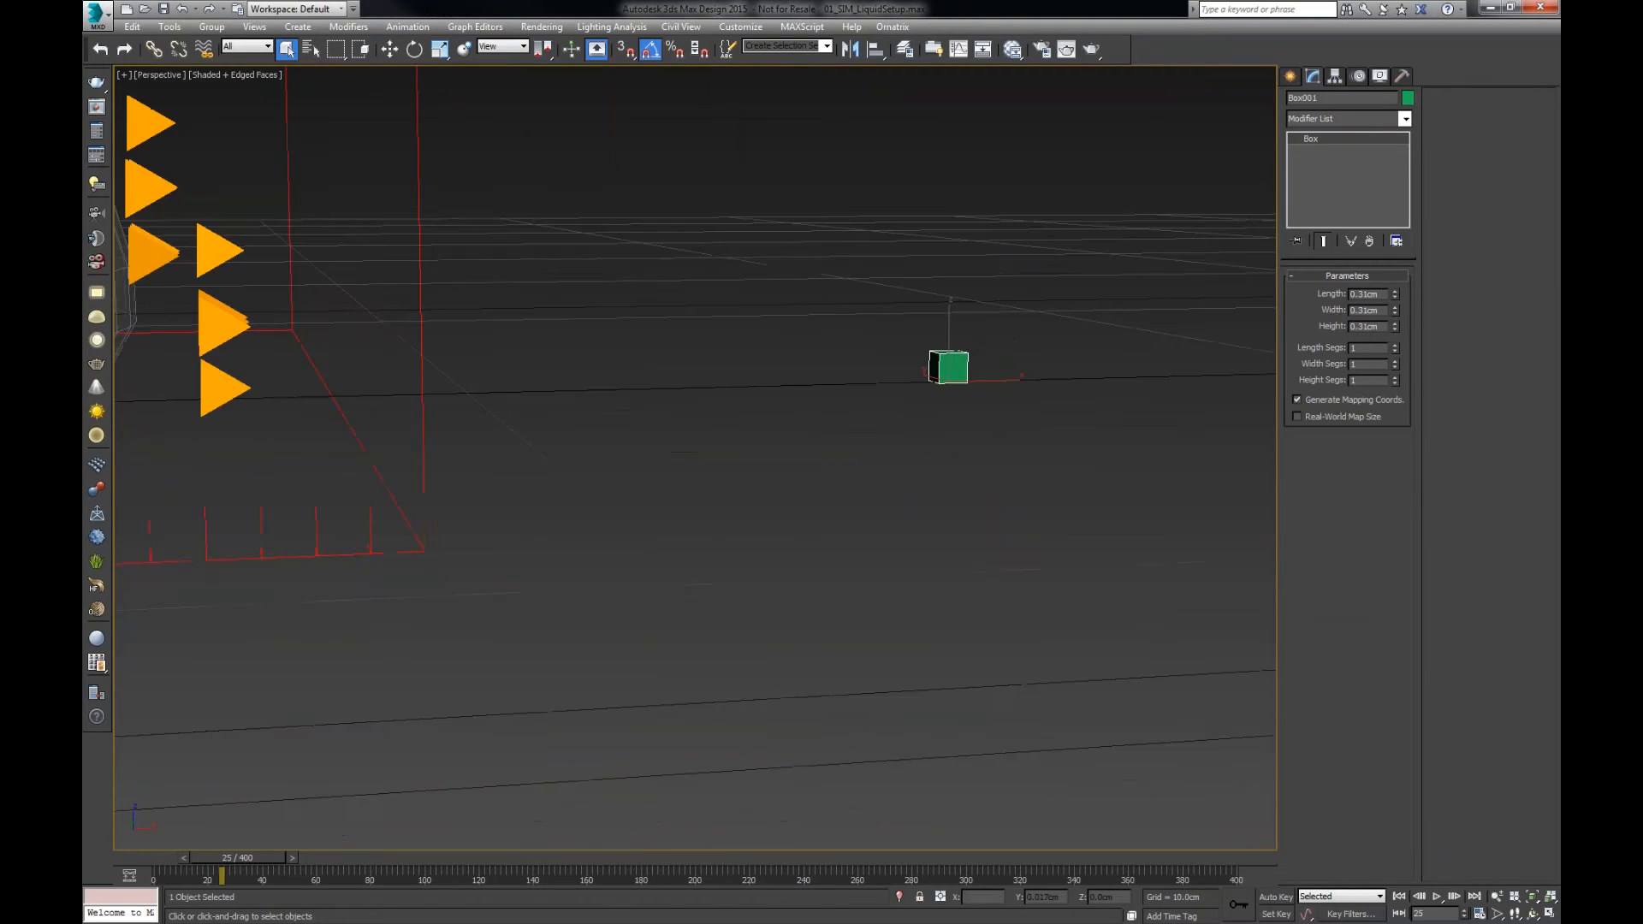
scroll(745, 391, down, 8)
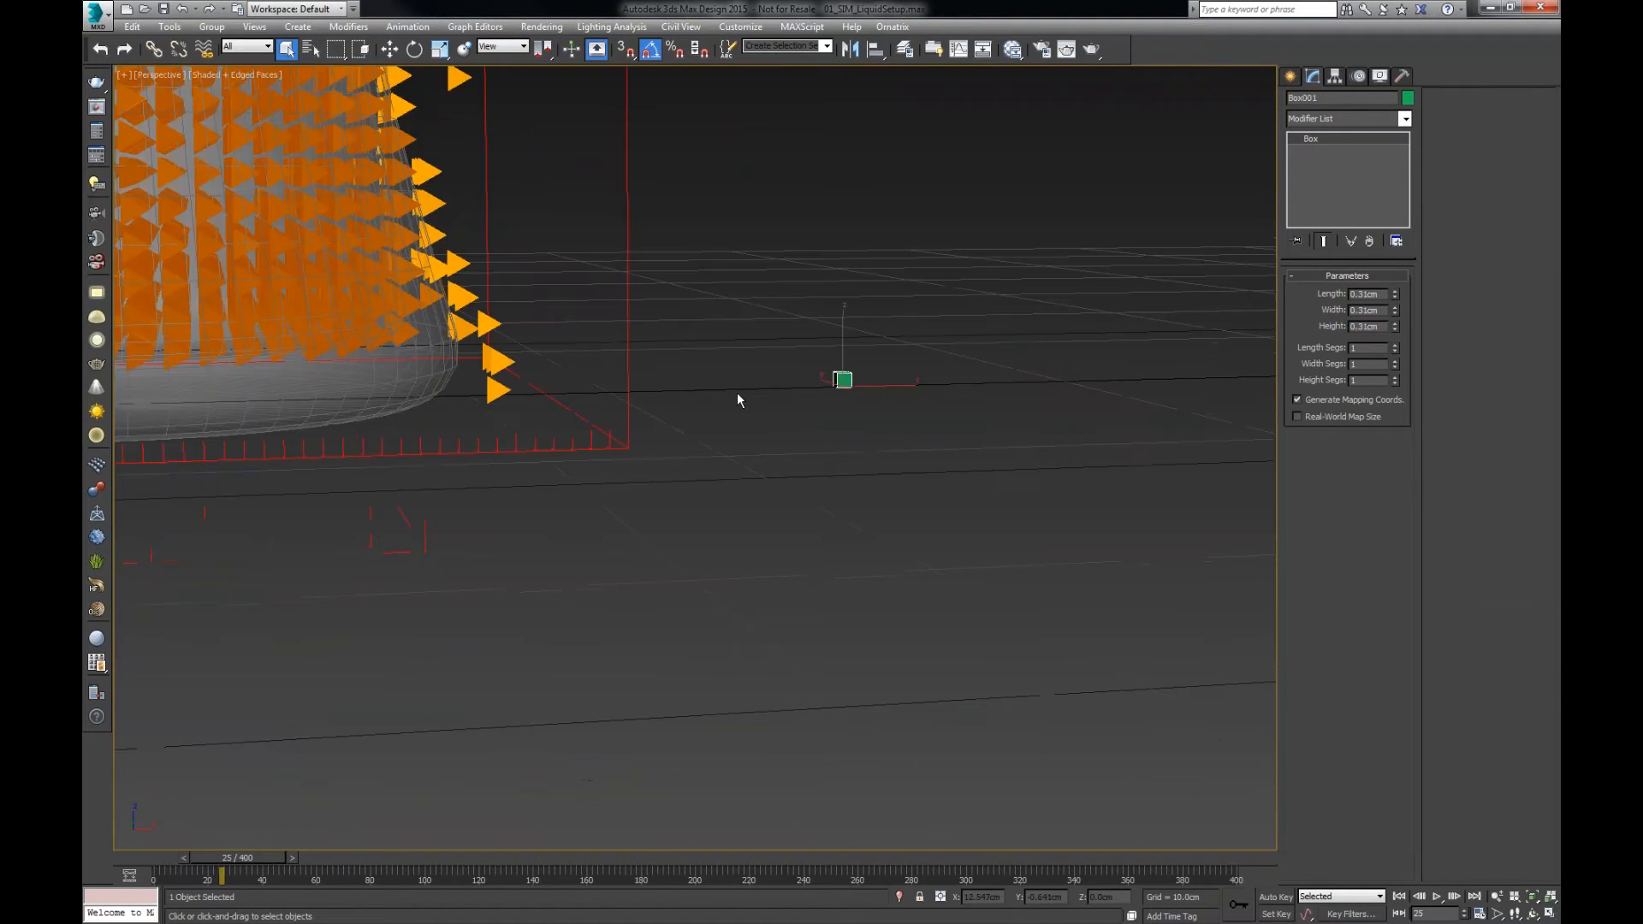
scroll(721, 399, down, 8)
key(w)
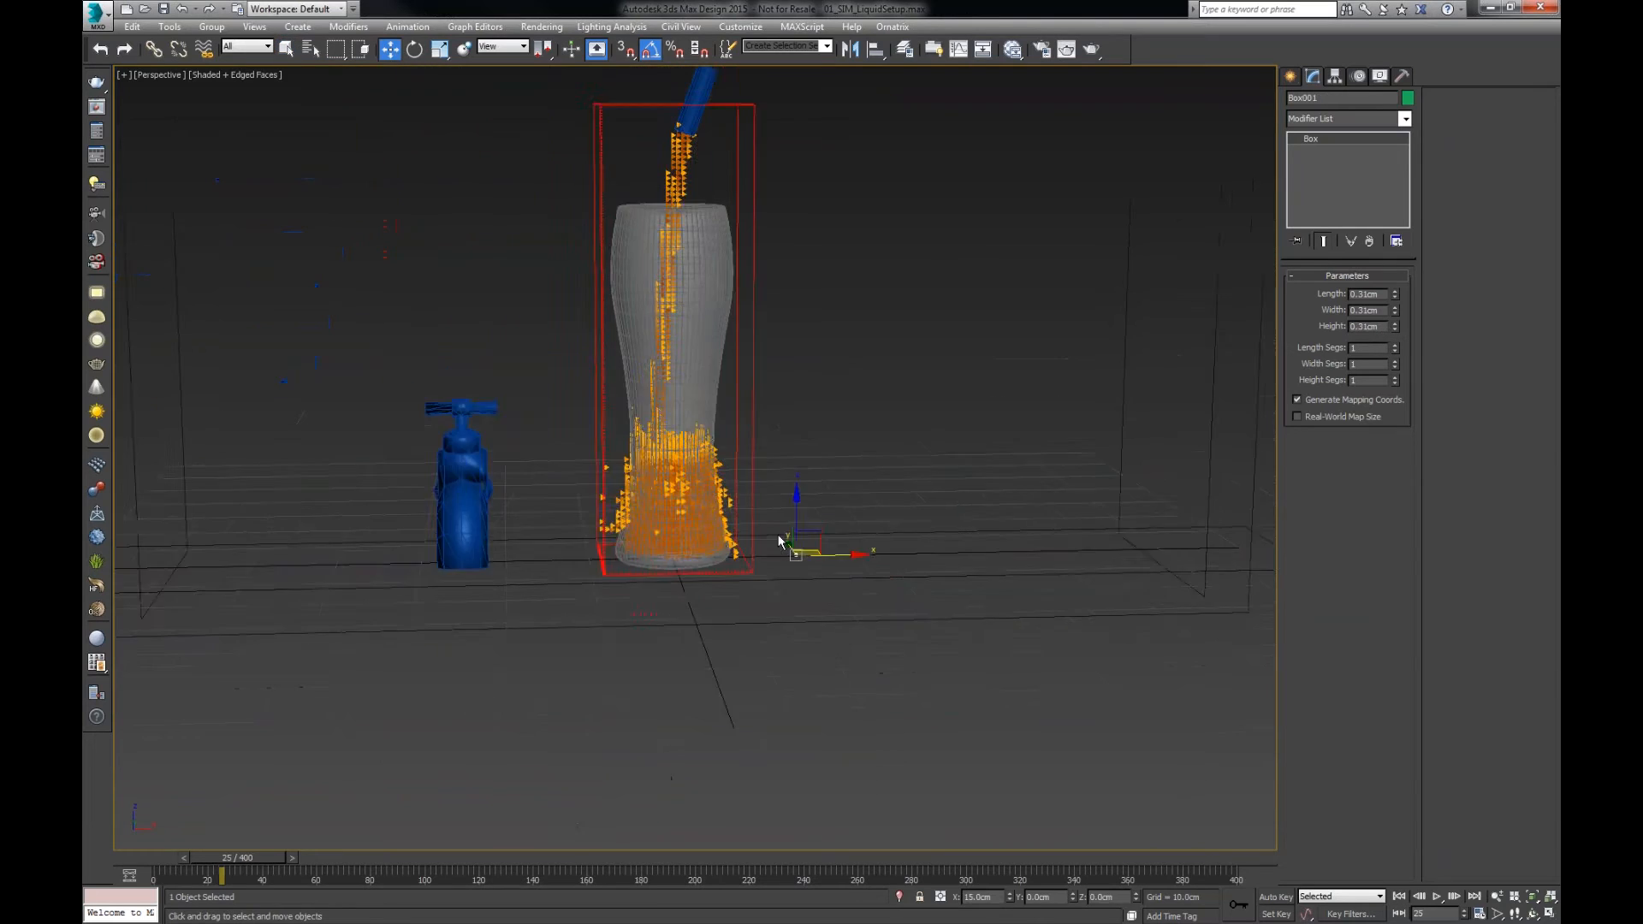
drag(829, 581, 749, 436)
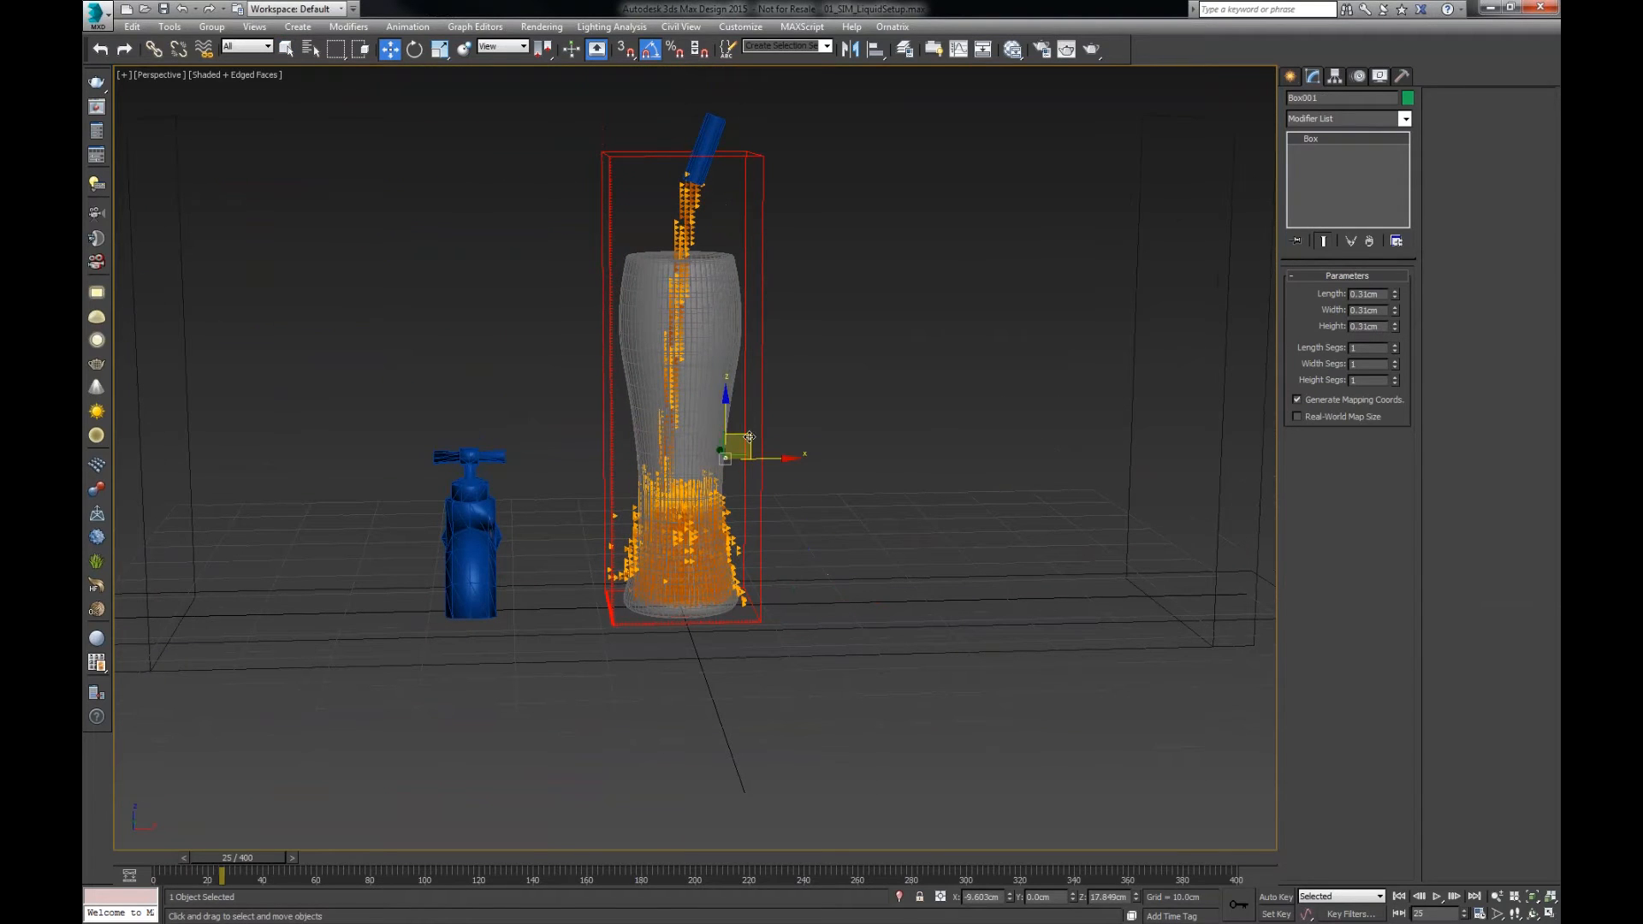
scroll(743, 438, up, 10)
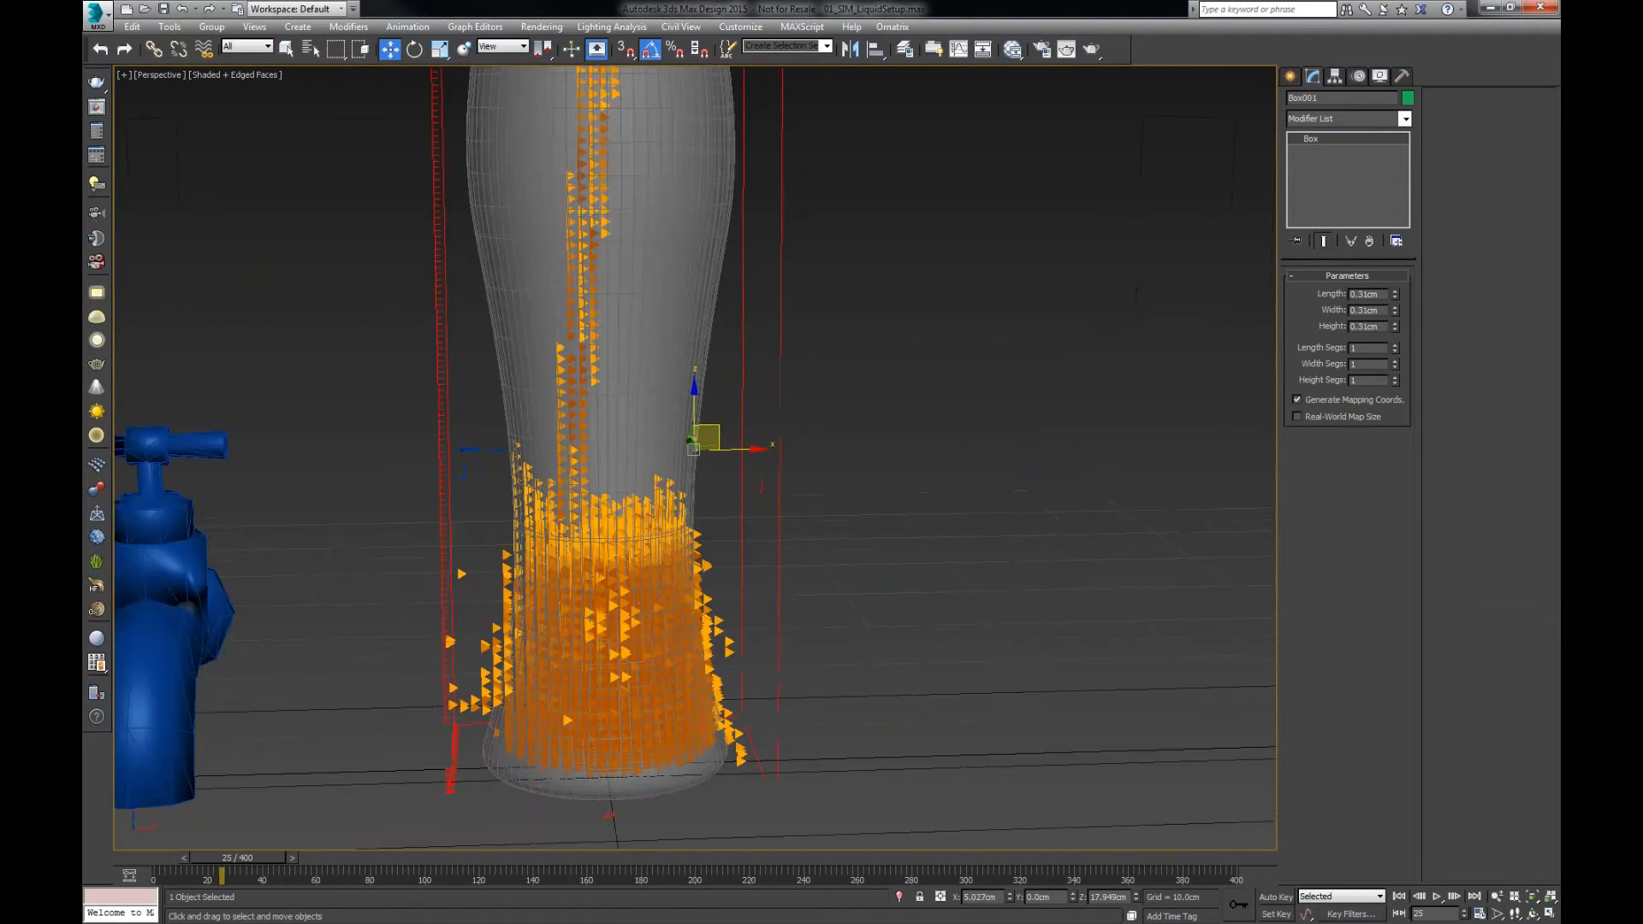
key(f)
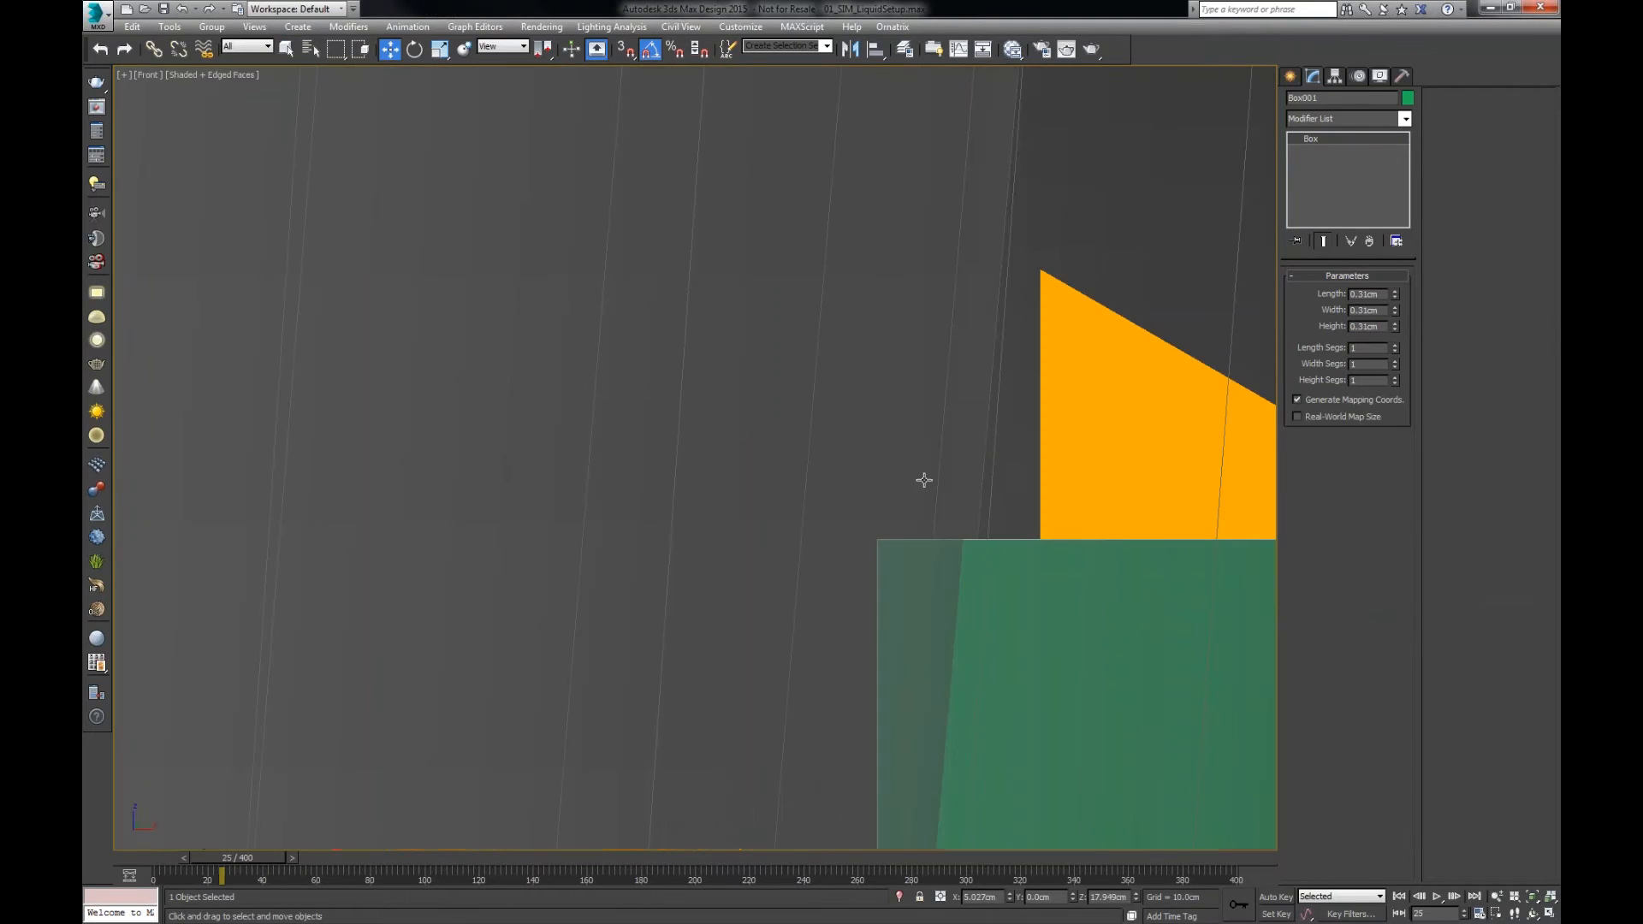
scroll(924, 476, down, 5)
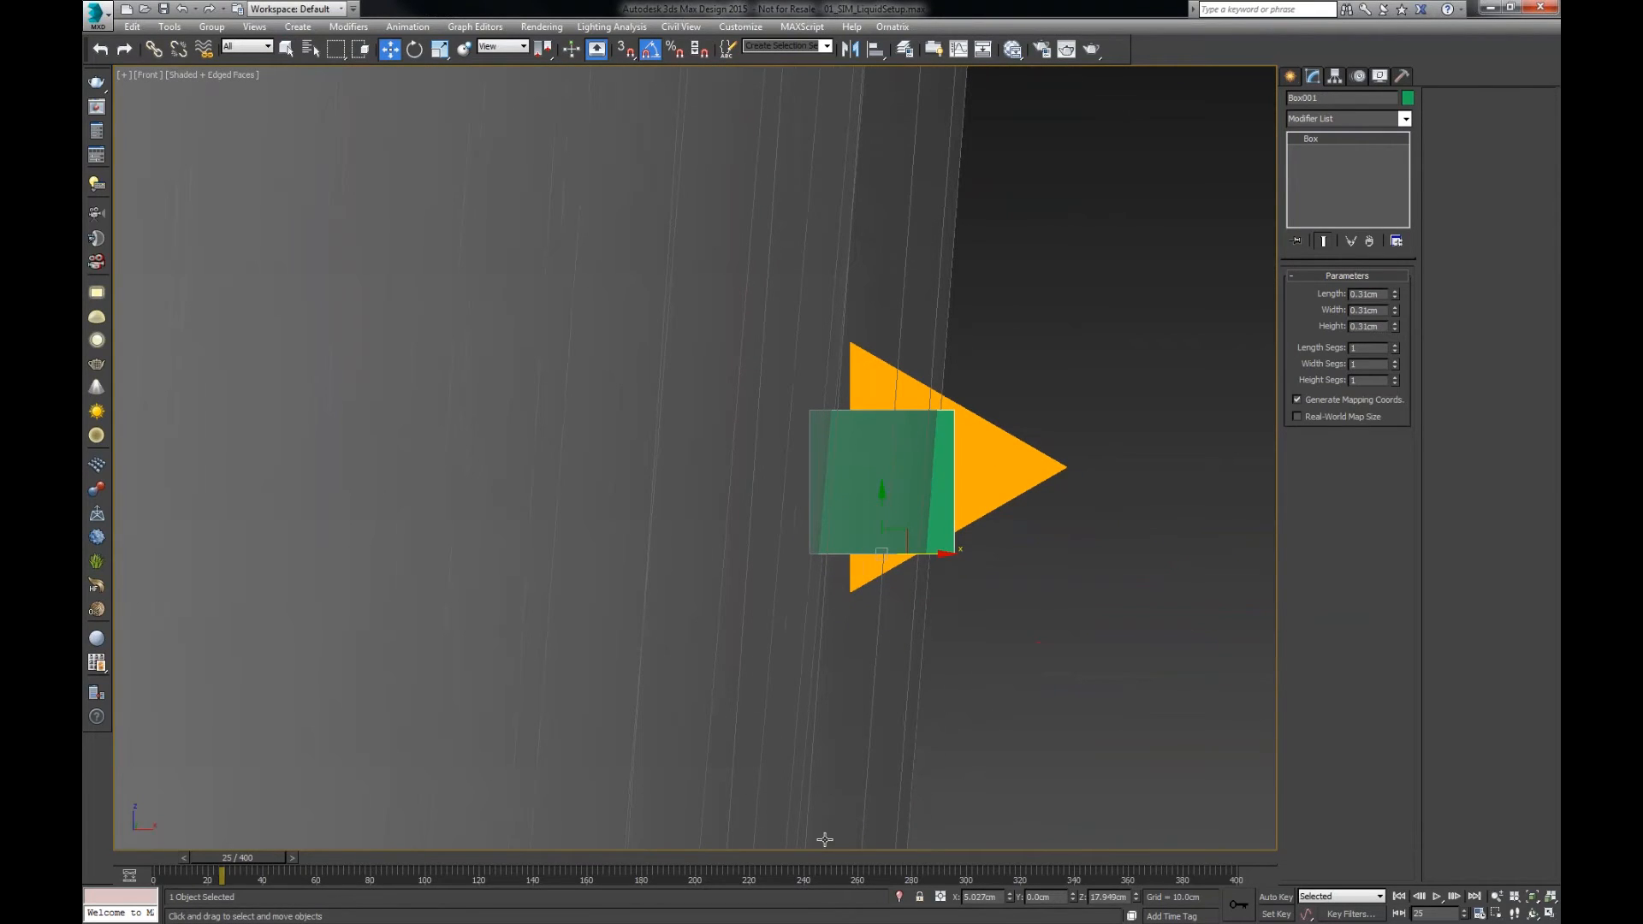
- Return to frame 0 and nudge the green box on the glass wall to about X 5.02 cm, Z 17.96 cm
key(Home)
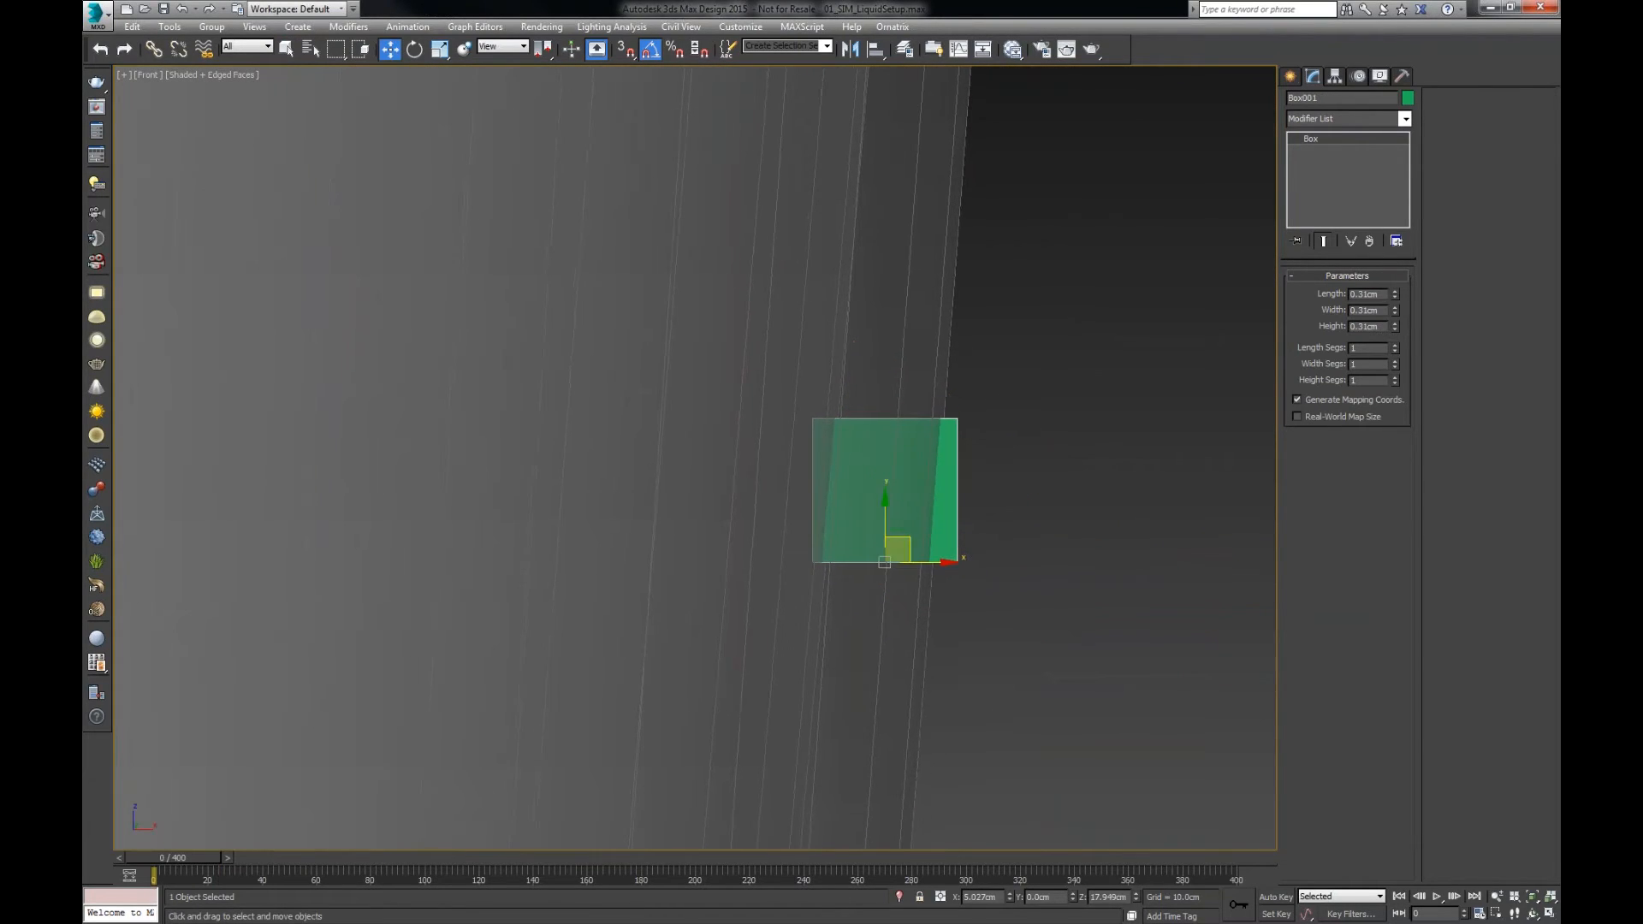
click(950, 452)
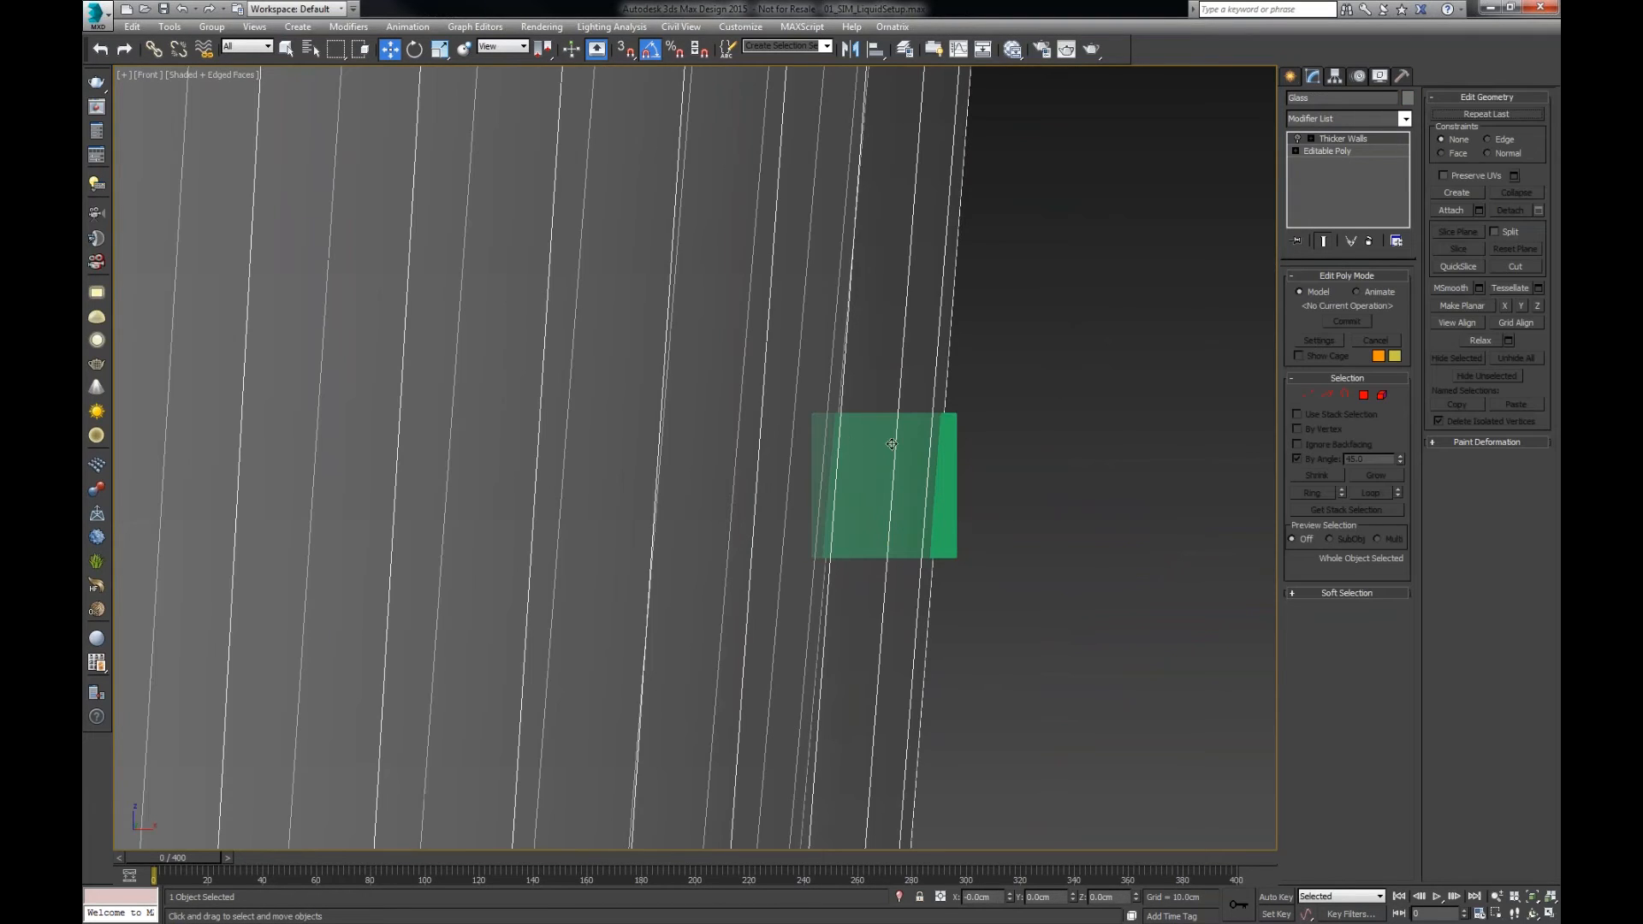
click(950, 453)
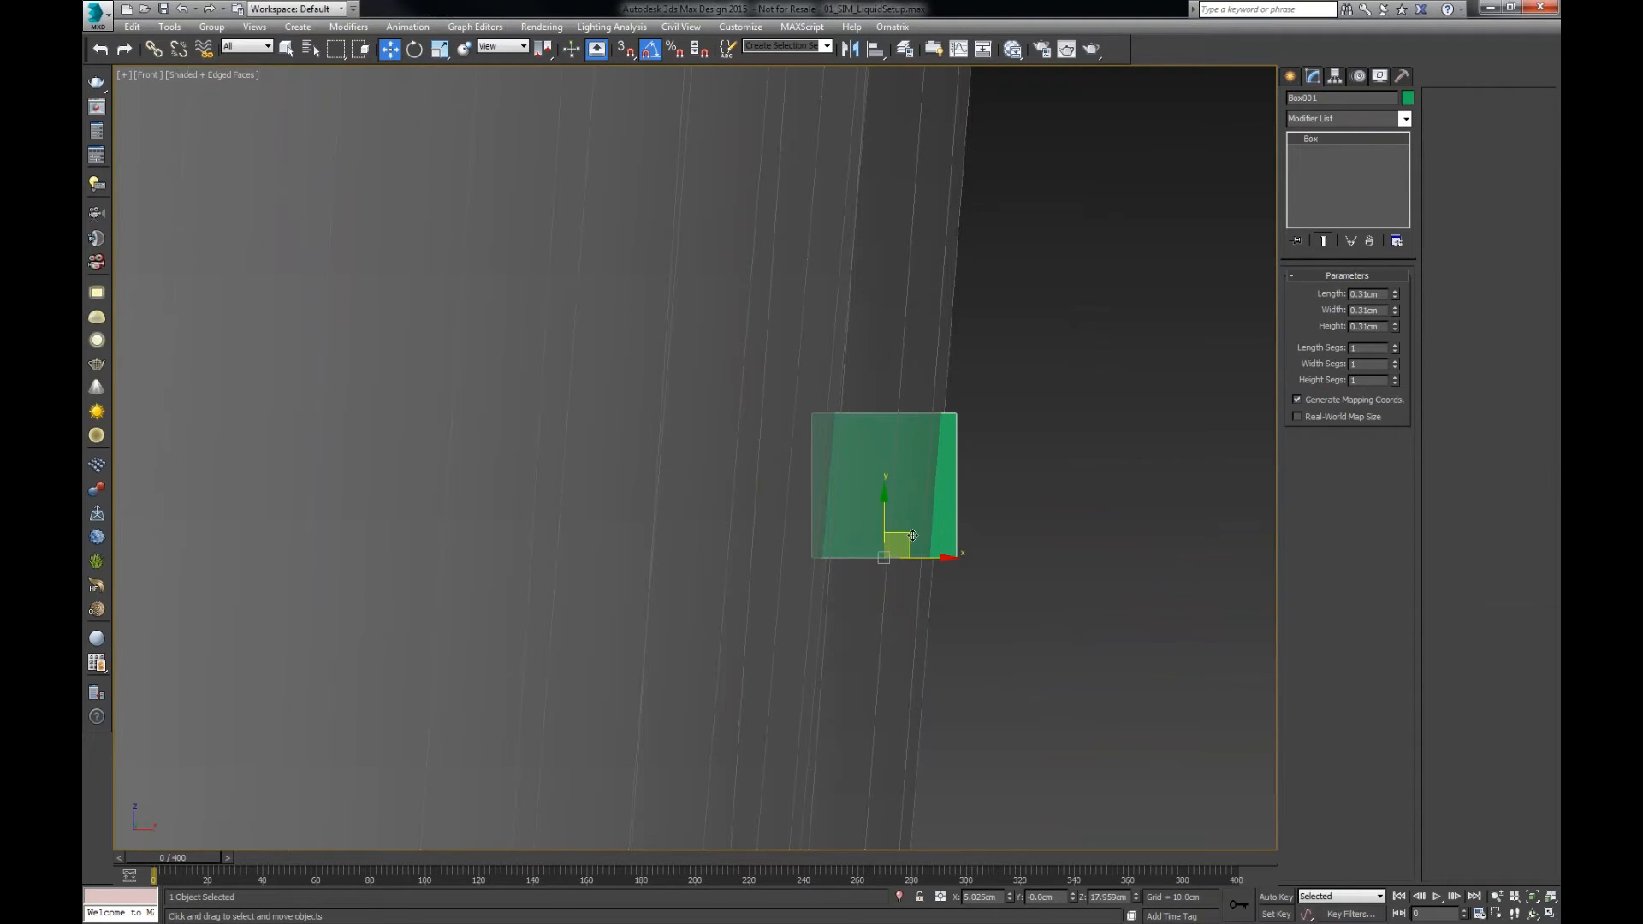
drag(909, 536, 905, 534)
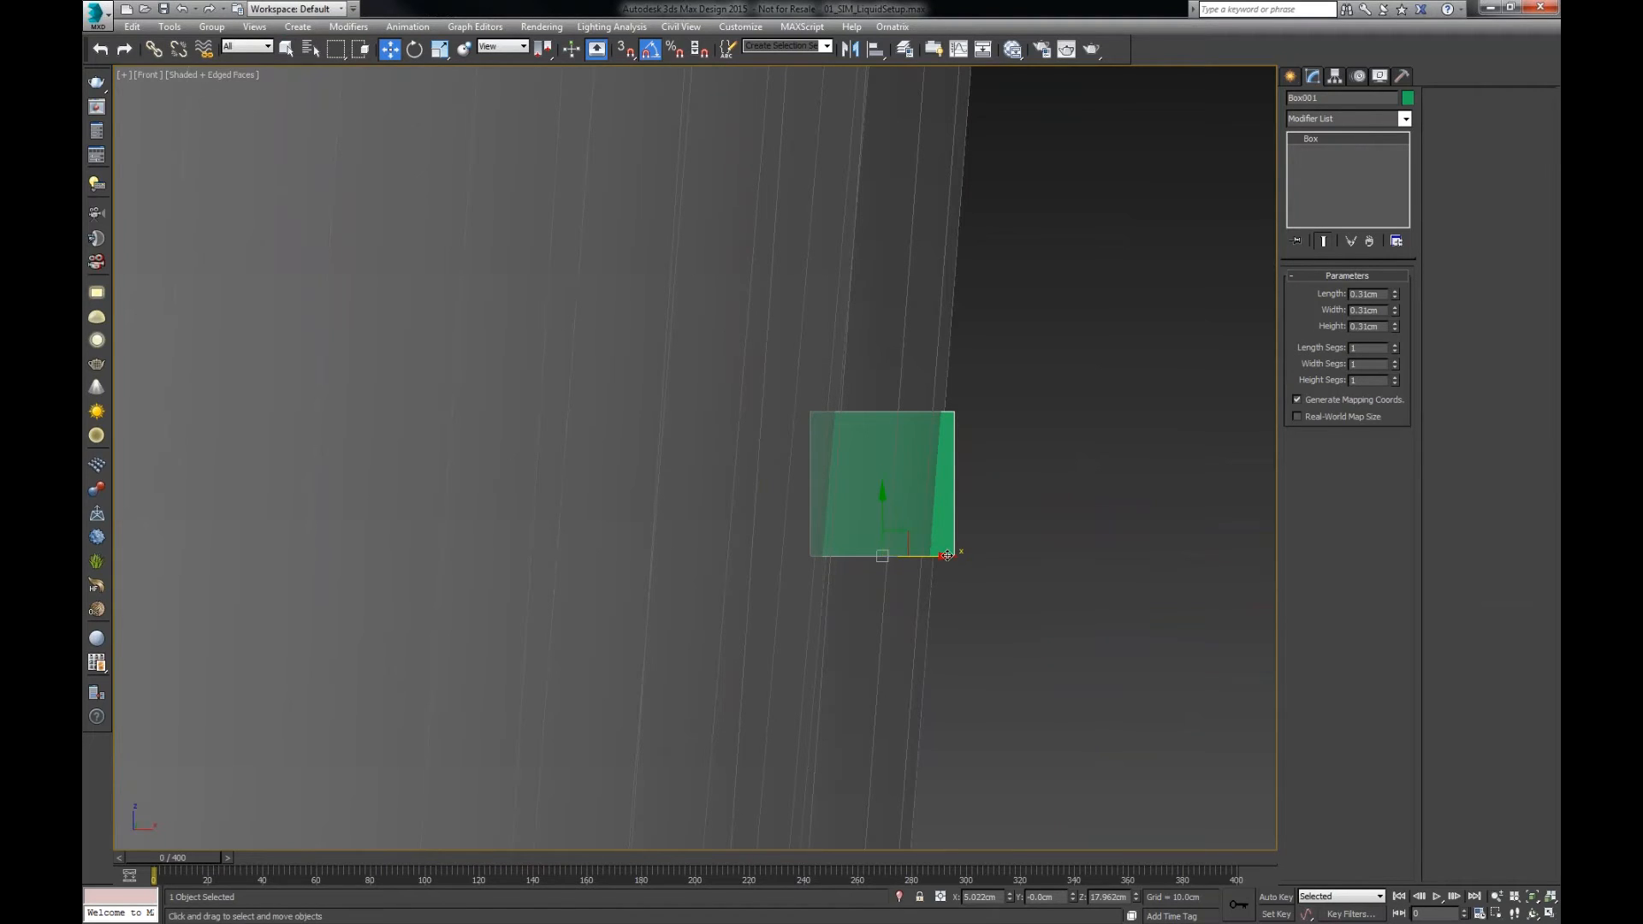
- Clone the green box as one instance directly beside it along X, at about X 5.39 cm
drag(945, 557, 1102, 556)
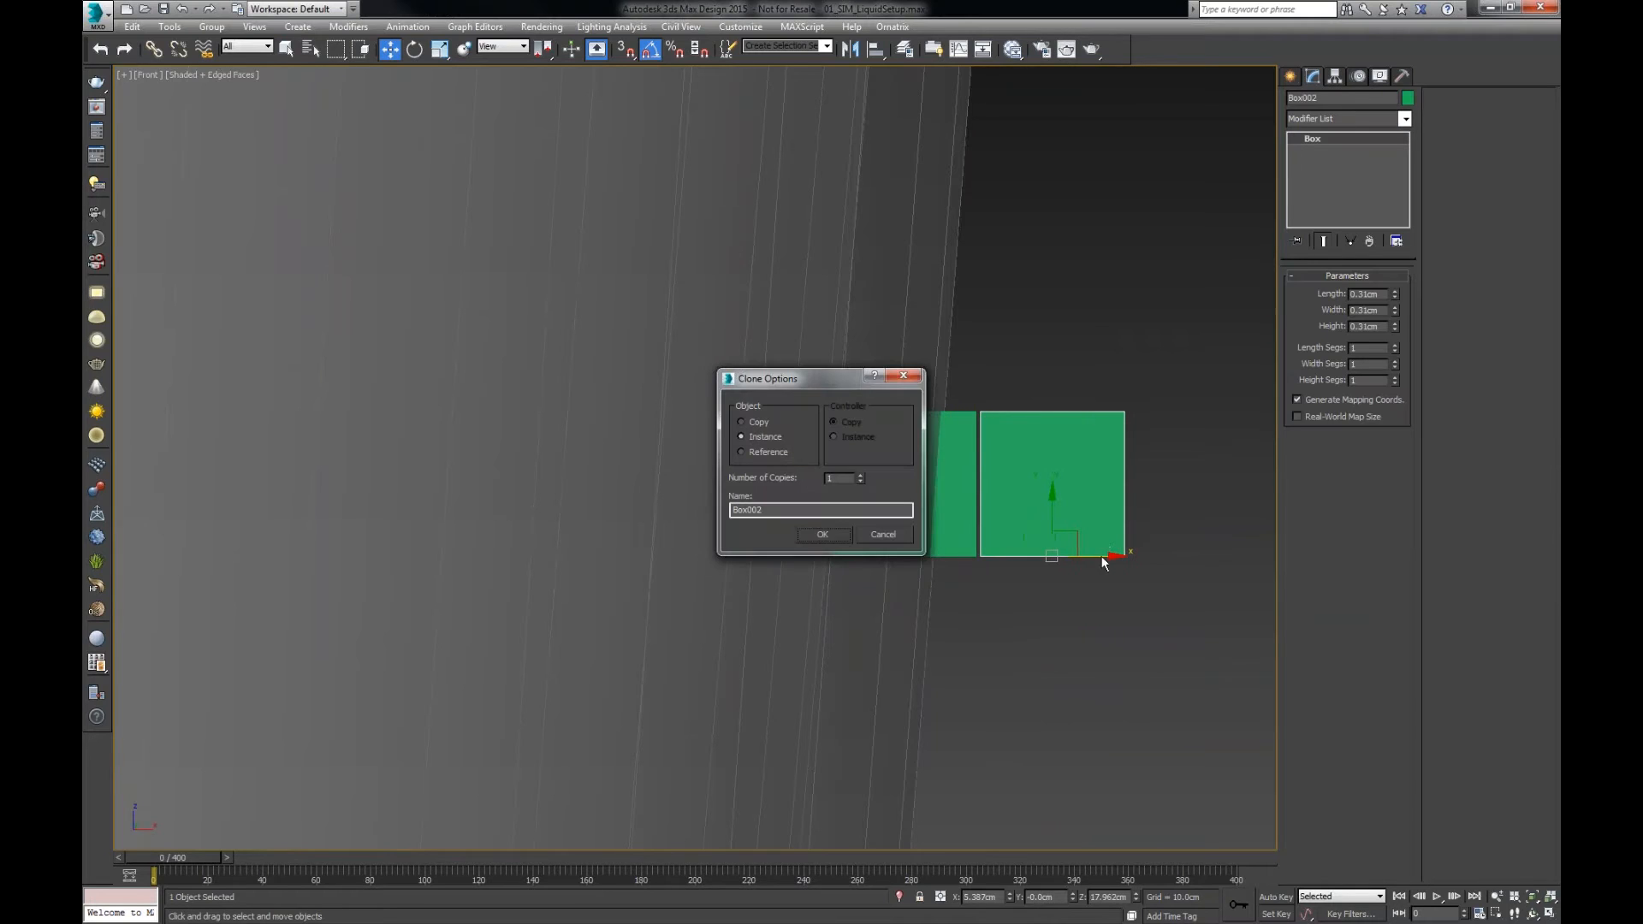
click(822, 534)
scroll(1027, 380, down, 2)
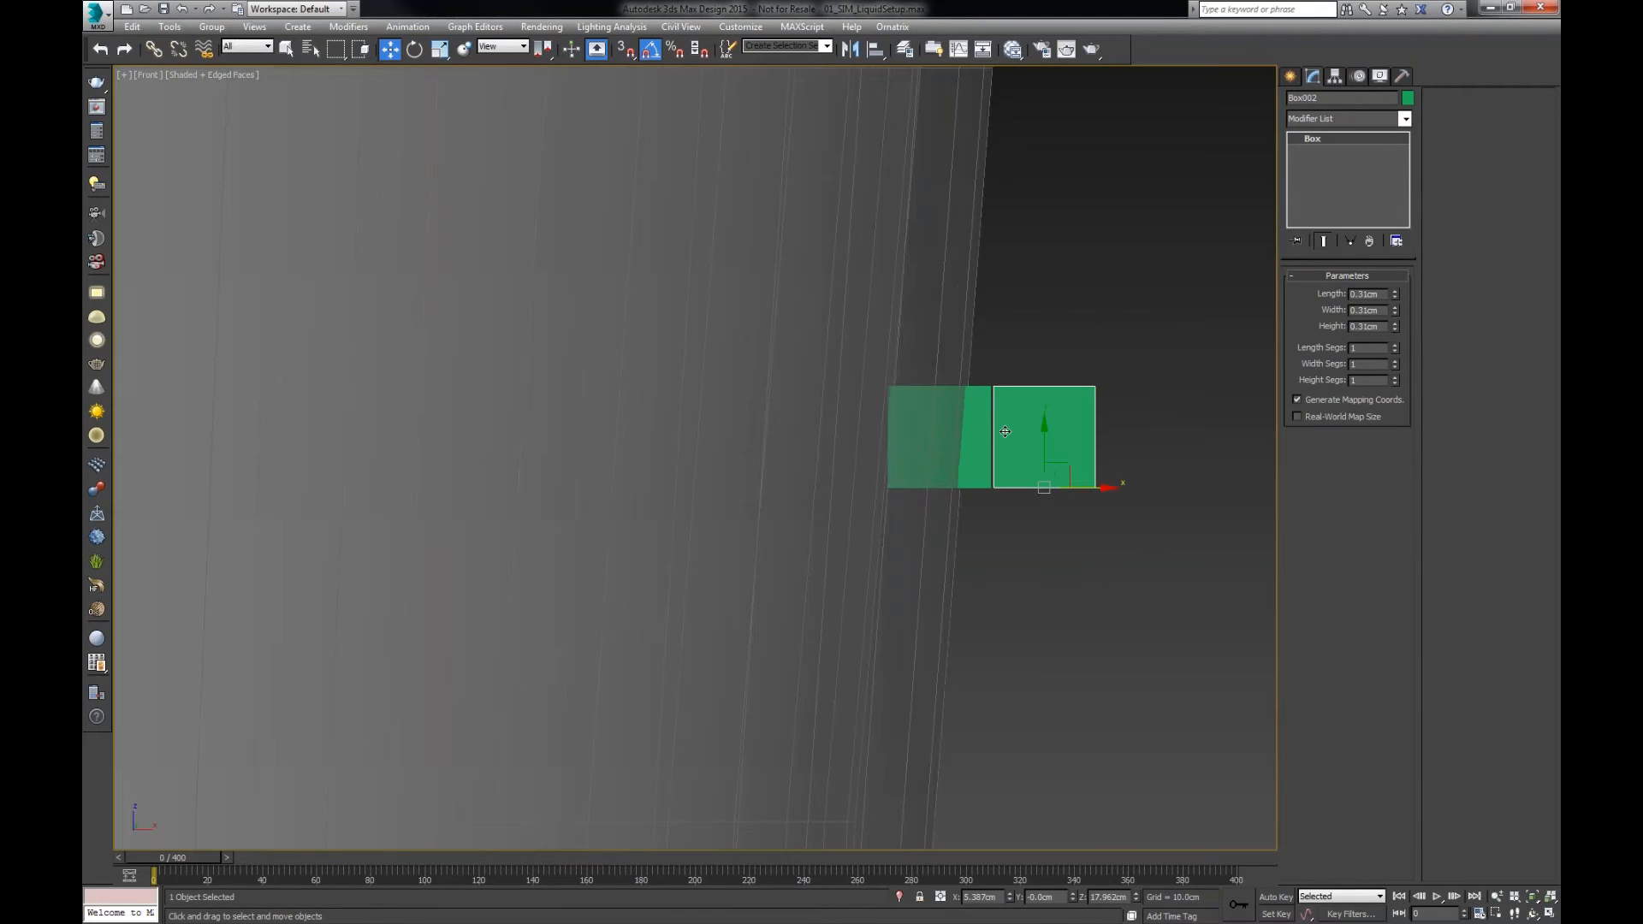
scroll(1005, 431, up, 2)
- Compare the two adjoining boxes with the glass wall and select the Glass object
click(1015, 323)
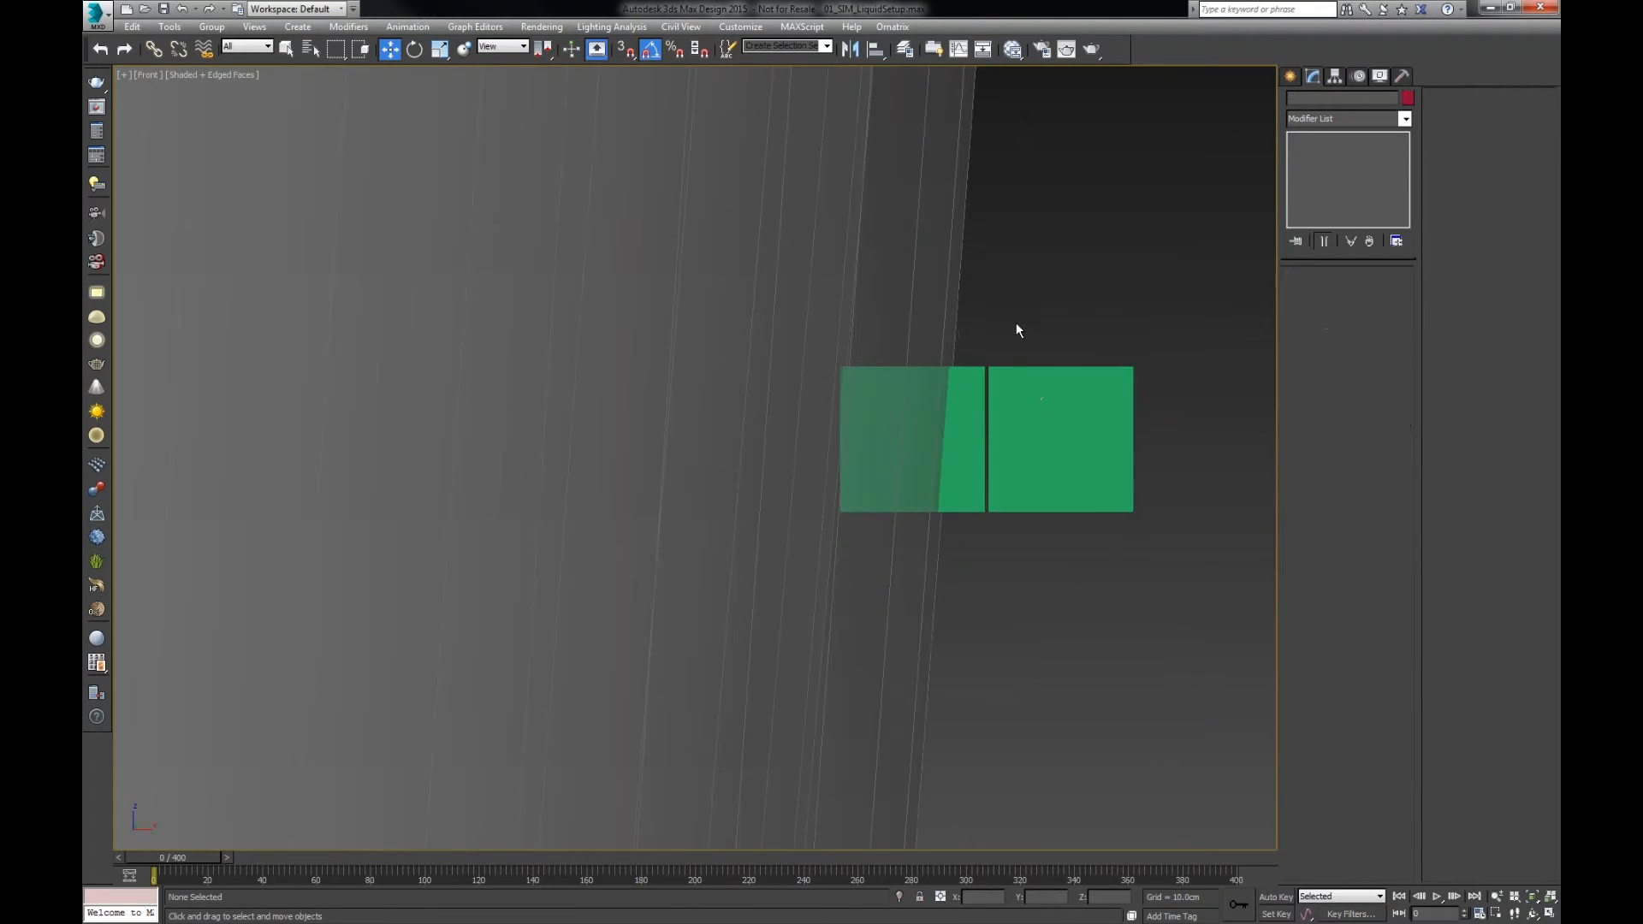
drag(1032, 347, 974, 391)
click(999, 354)
click(828, 299)
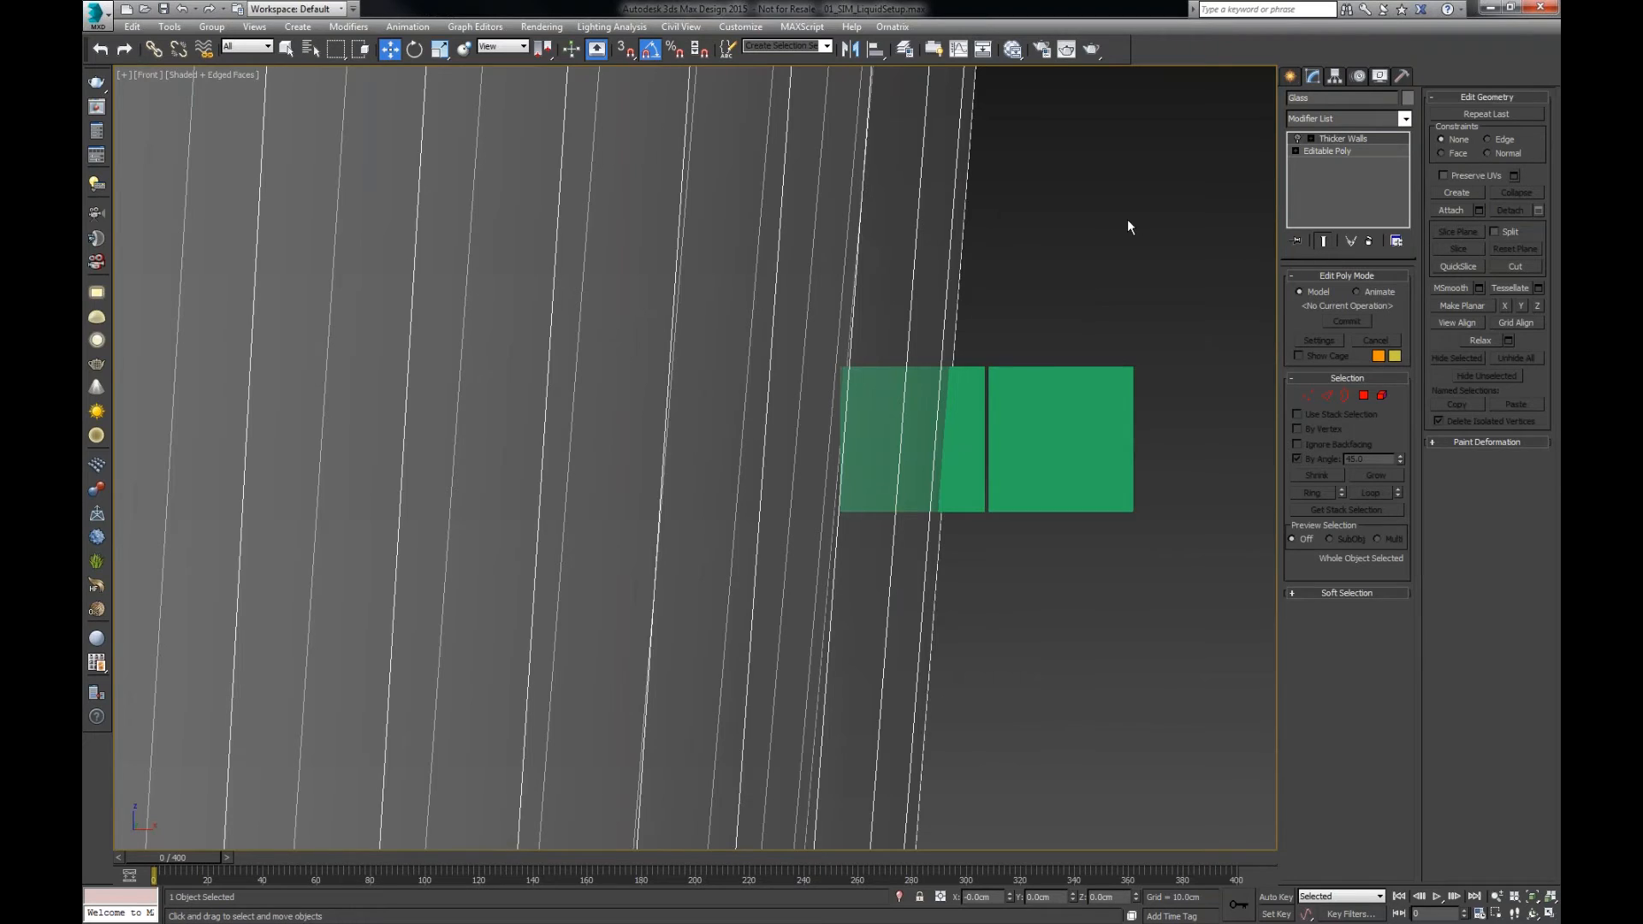
- Toggle the Glass's Thicker Walls modifier in Perspective view and compare the wall thickness at the rim
scroll(1128, 219, down, 1)
key(v)
click(1176, 316)
scroll(1047, 341, down, 6)
scroll(1047, 340, down, 6)
alt+middle_drag(1047, 340, 867, 666)
scroll(814, 488, up, 5)
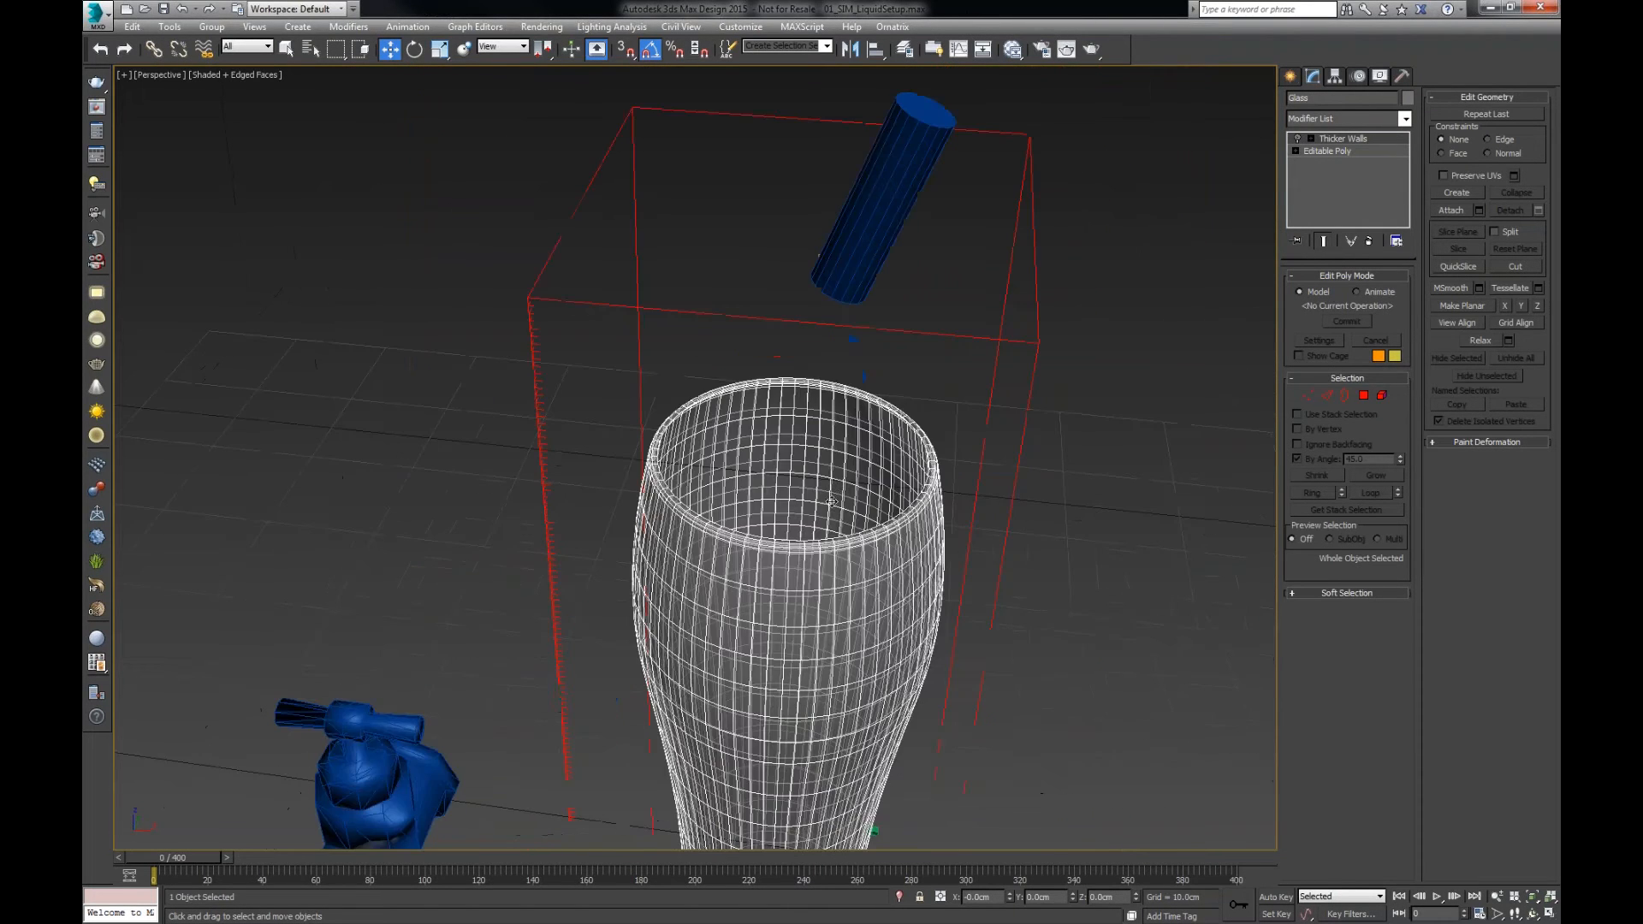
scroll(843, 359, up, 2)
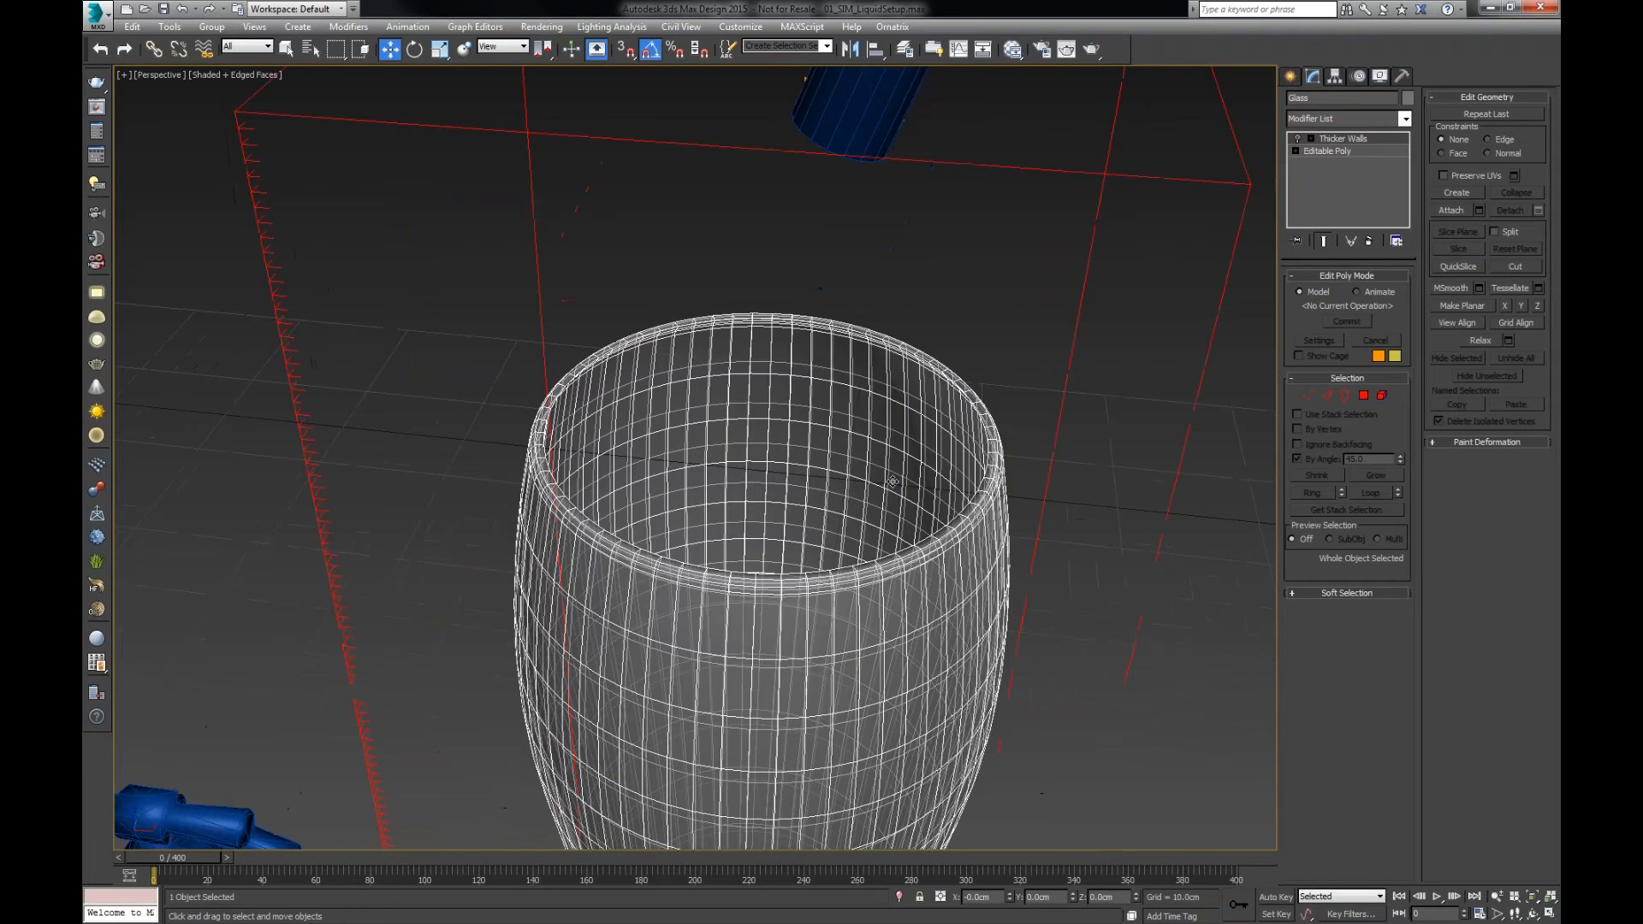
click(1298, 139)
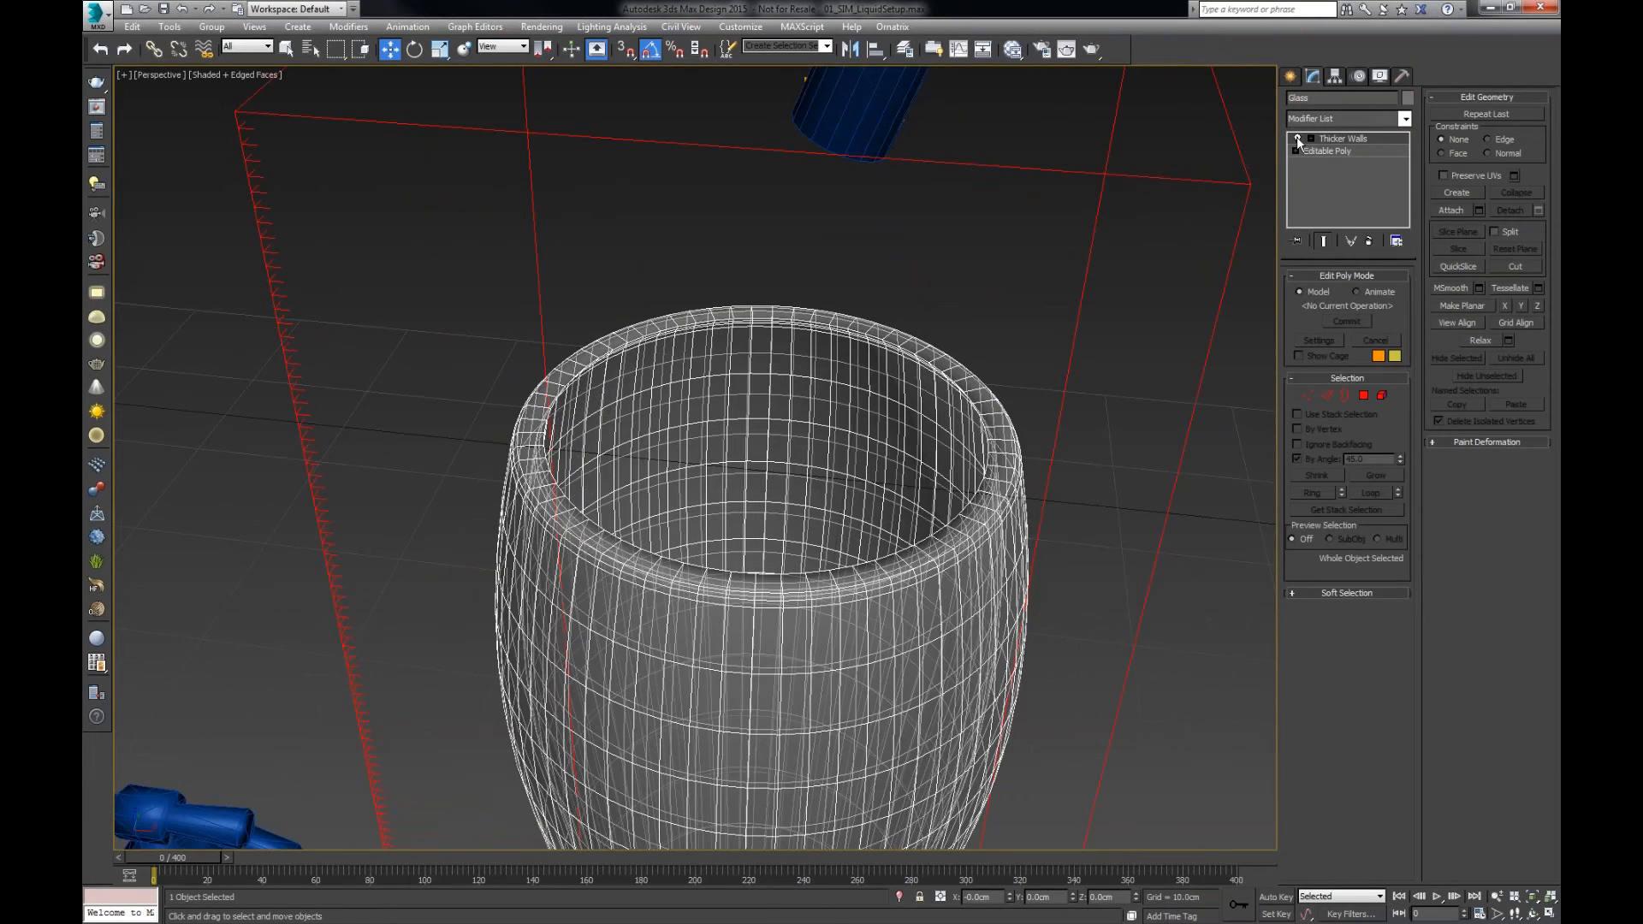
click(1298, 140)
- Show the polygons affected by Thicker Walls at Polygon level and toggle the modifier to compare the outer surface
click(1364, 397)
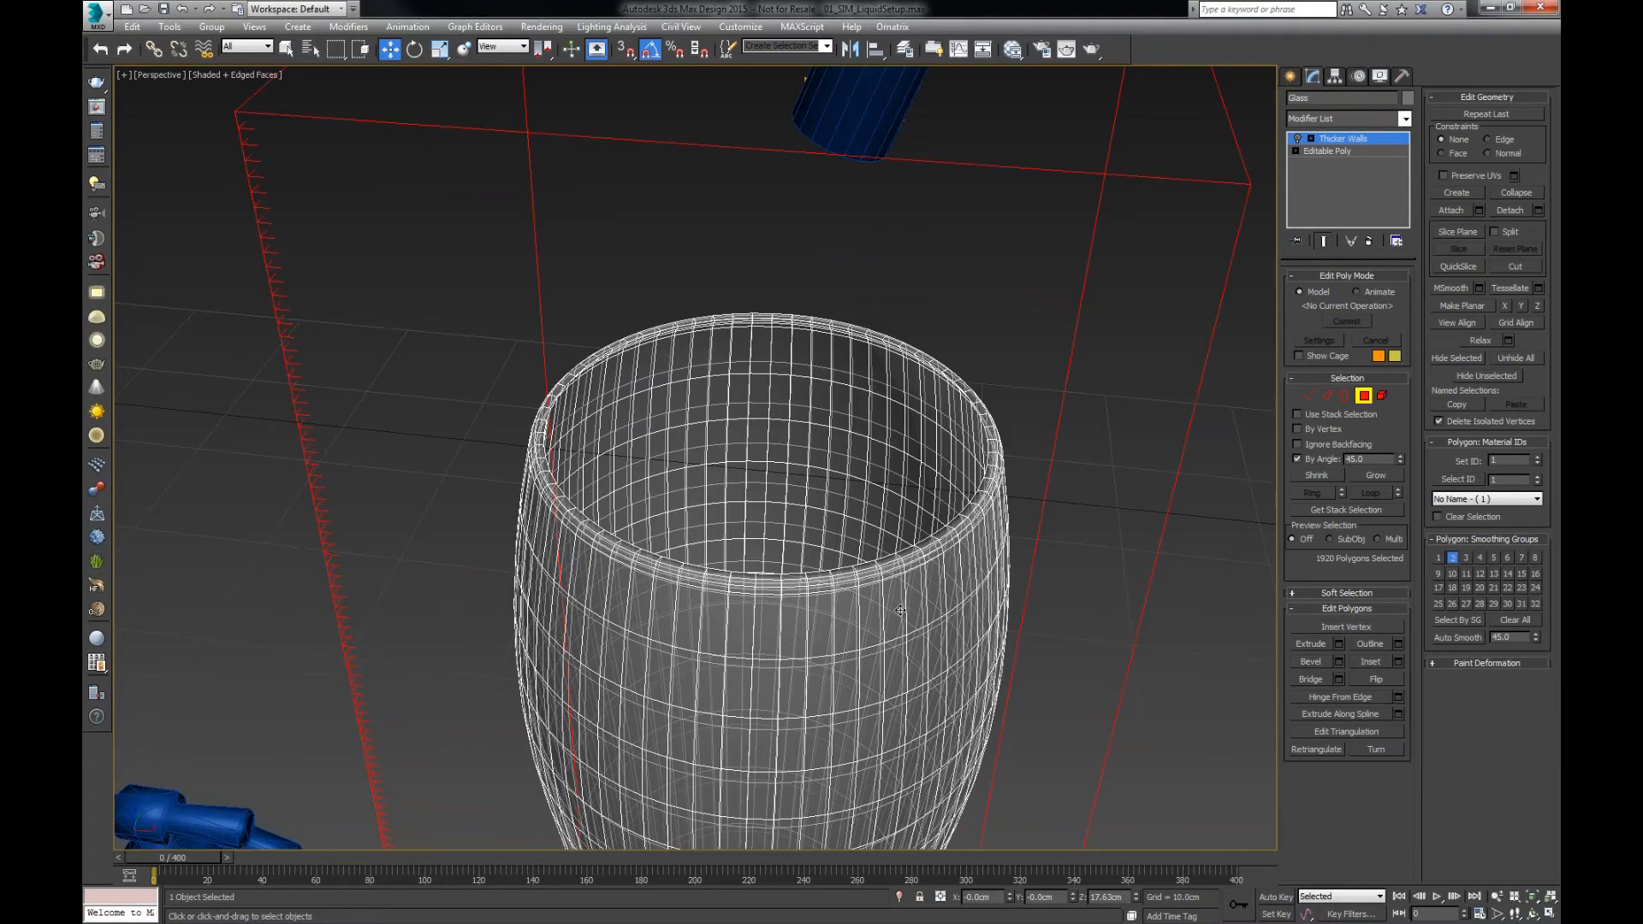
click(1298, 138)
alt+middle_drag(885, 587, 888, 614)
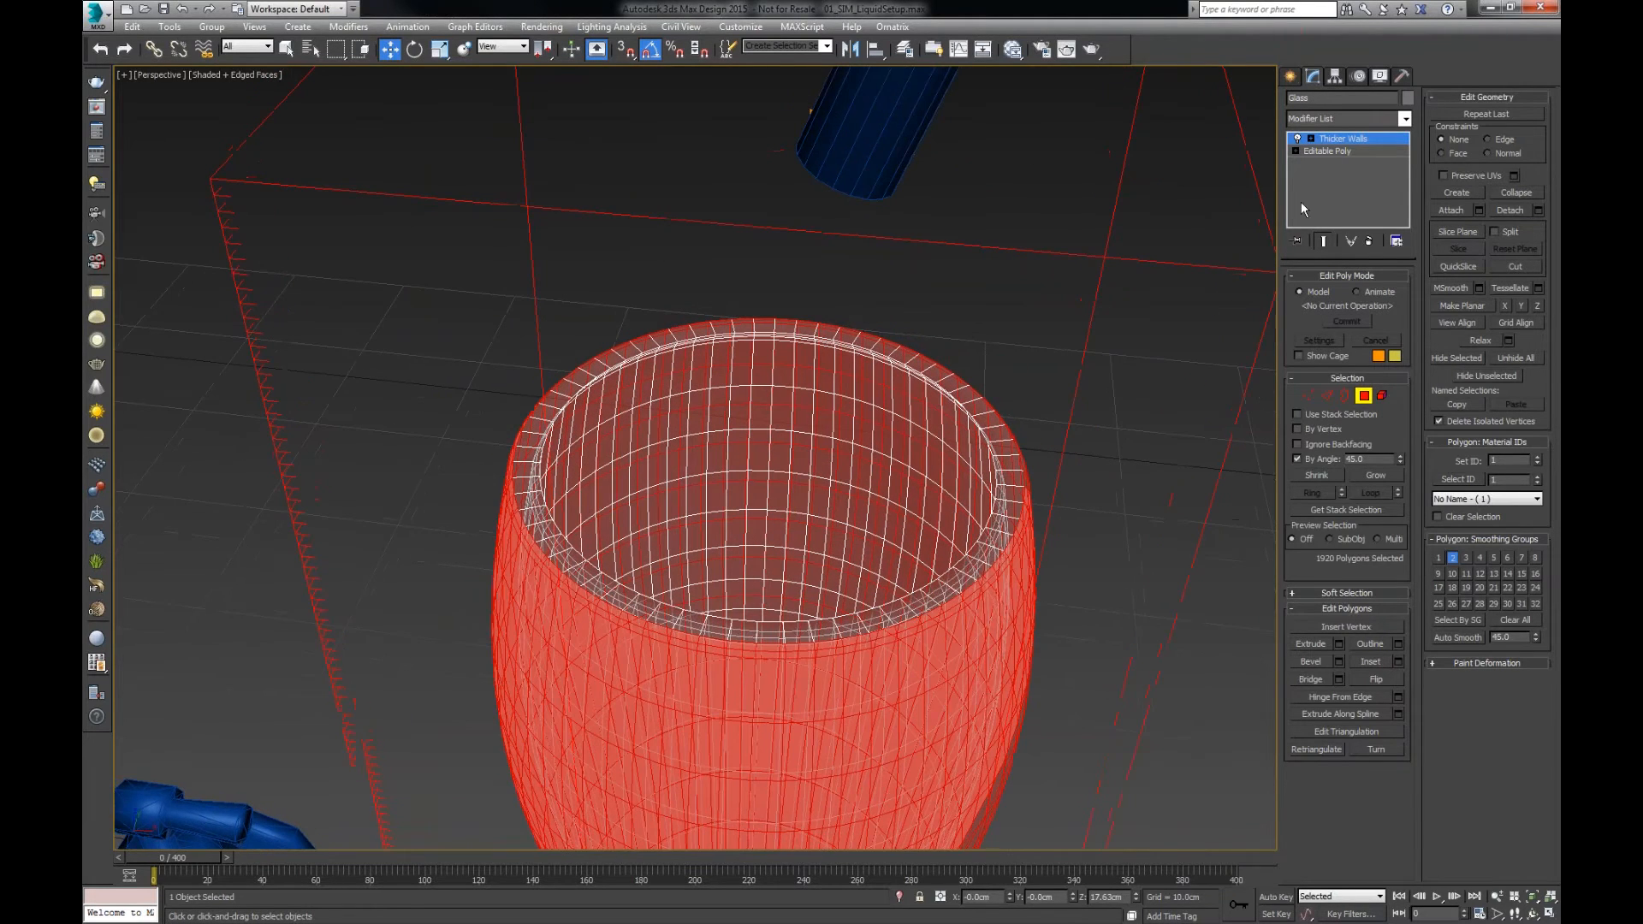
click(1299, 139)
click(1298, 139)
click(1299, 139)
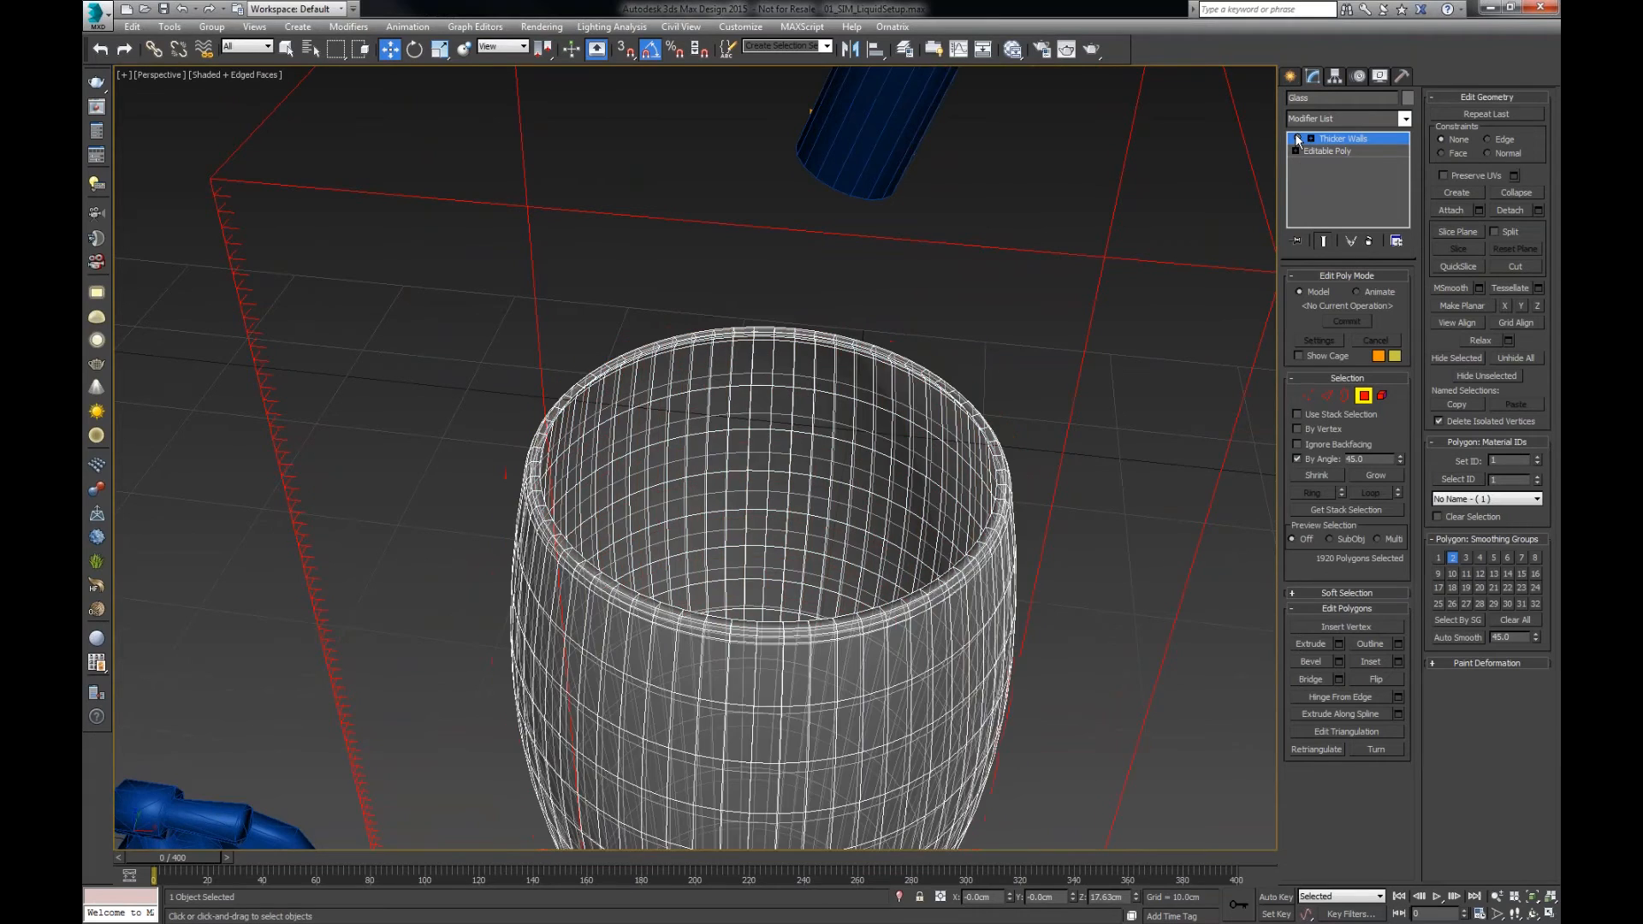
click(1299, 139)
click(1298, 139)
- Enable the Thicker Walls modifier on the Glass and compare the wall with the two boxes in Front view
key(f)
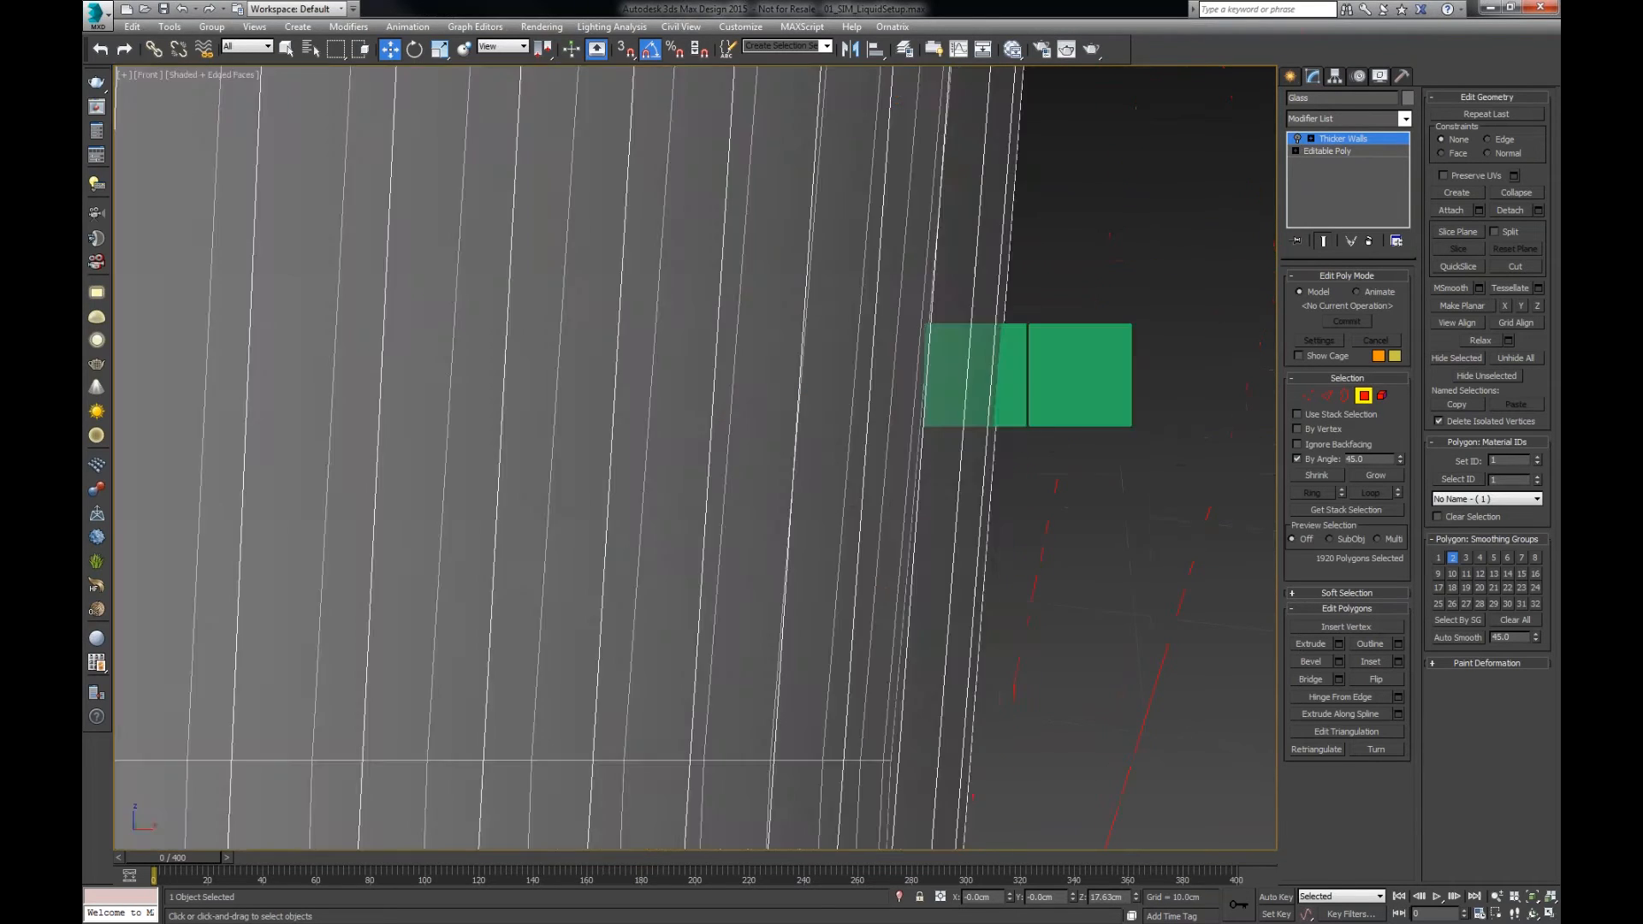
scroll(793, 510, up, 10)
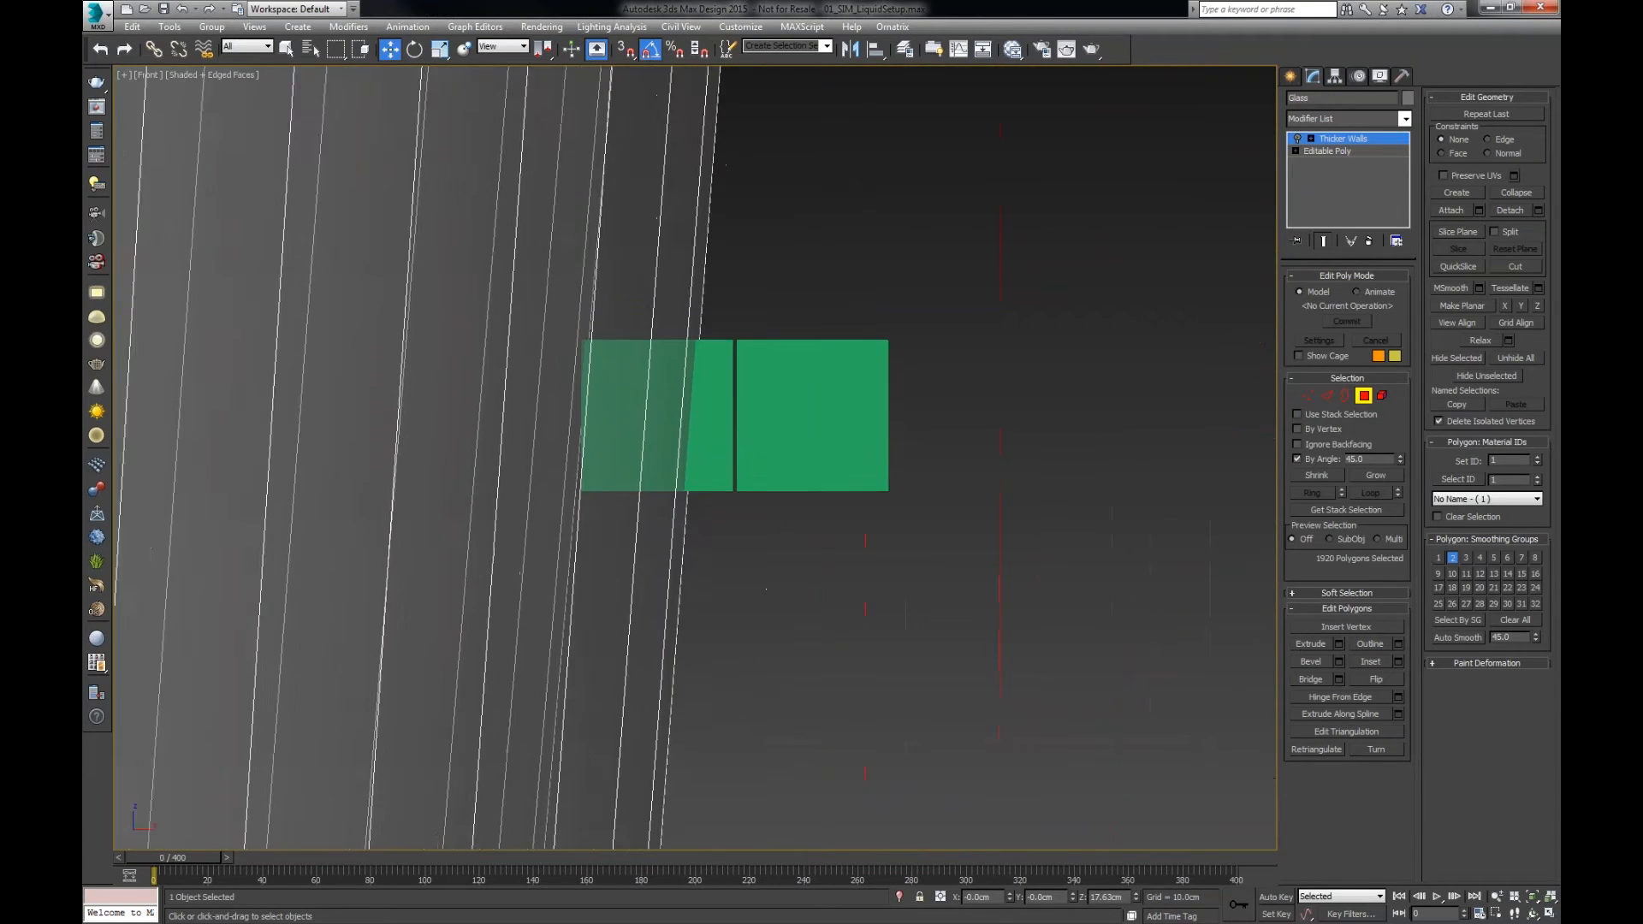
click(1299, 139)
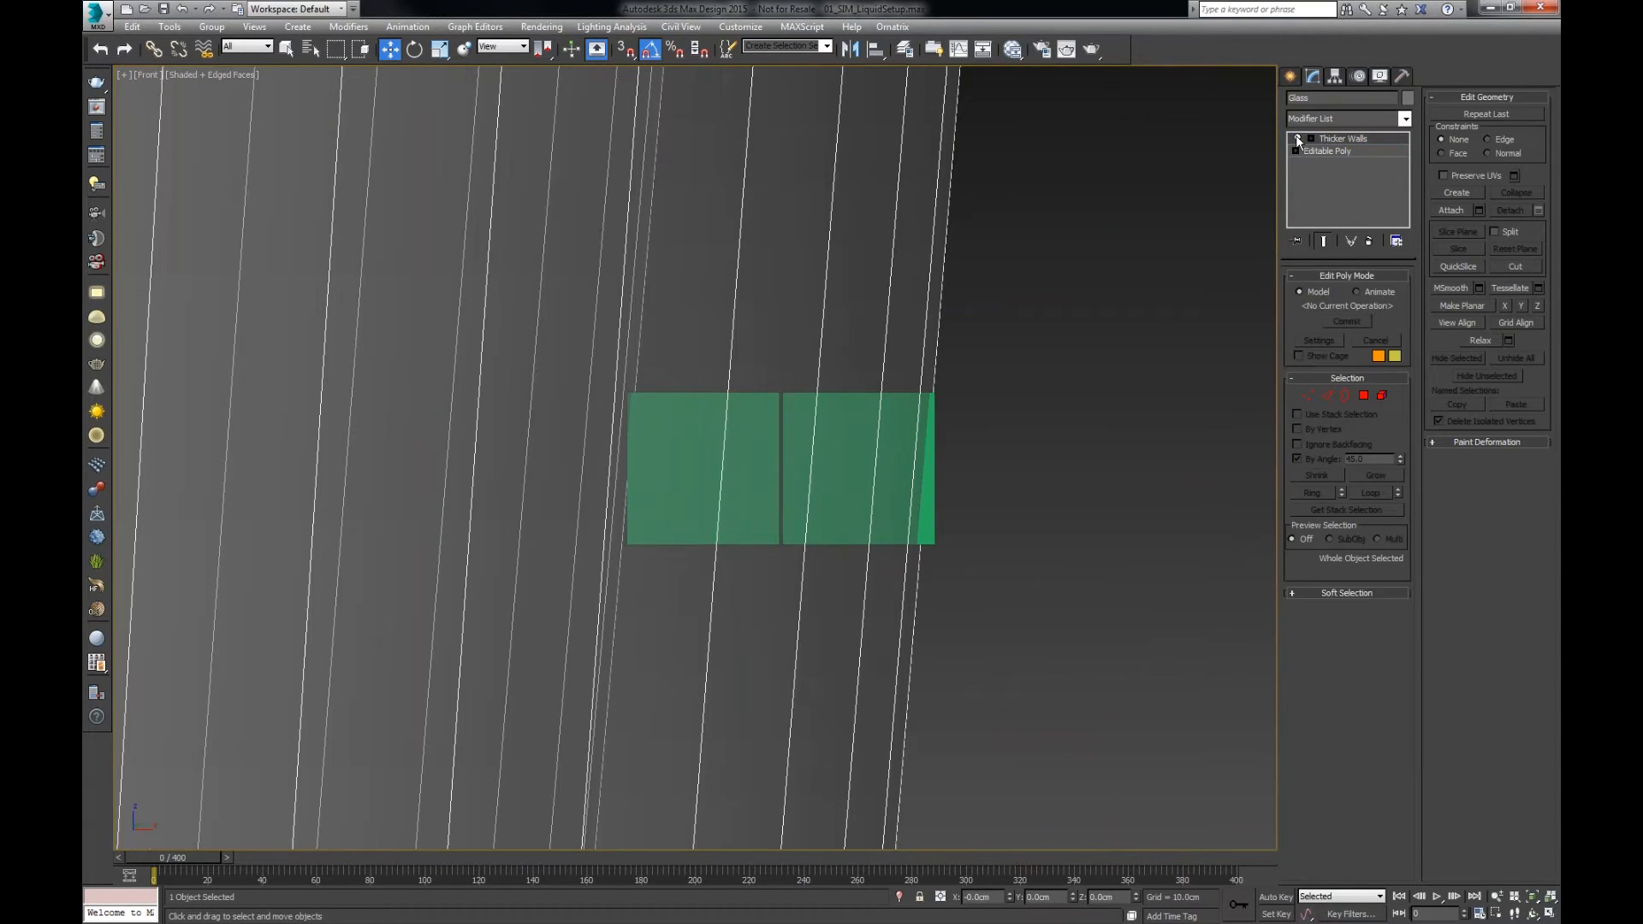
click(1299, 138)
click(1298, 138)
- Select the PhoenixFD01 grid in Perspective view, run the simulation with the thicker glass, and stop it at about frame 33
scroll(998, 370, down, 3)
key(v)
click(1034, 453)
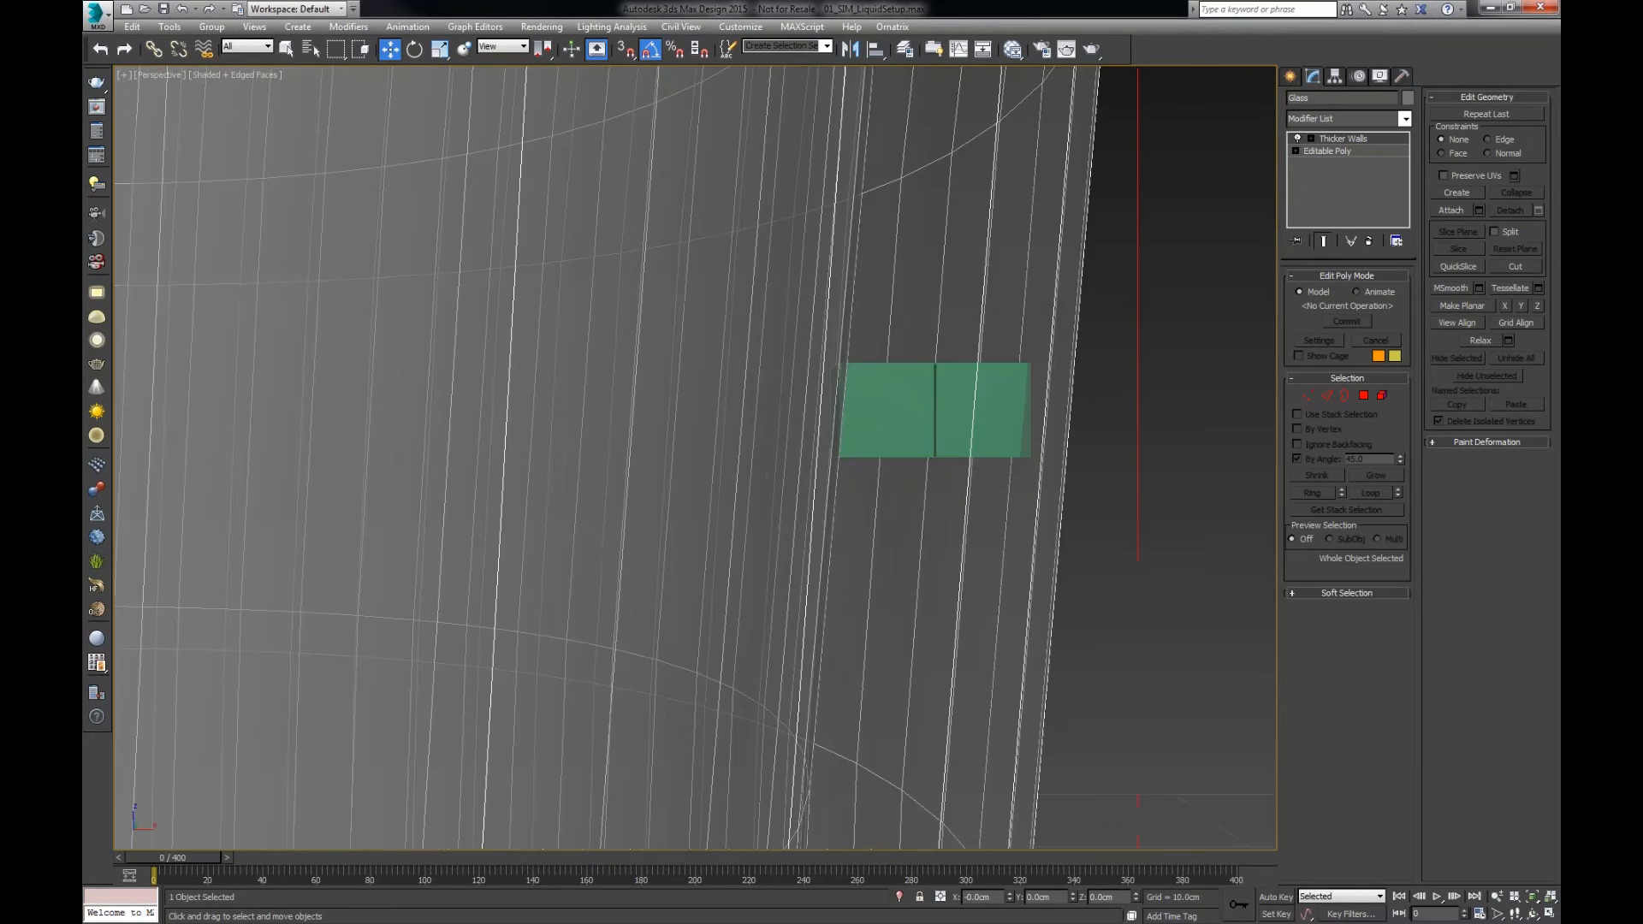
scroll(1031, 428, up, 3)
click(1035, 414)
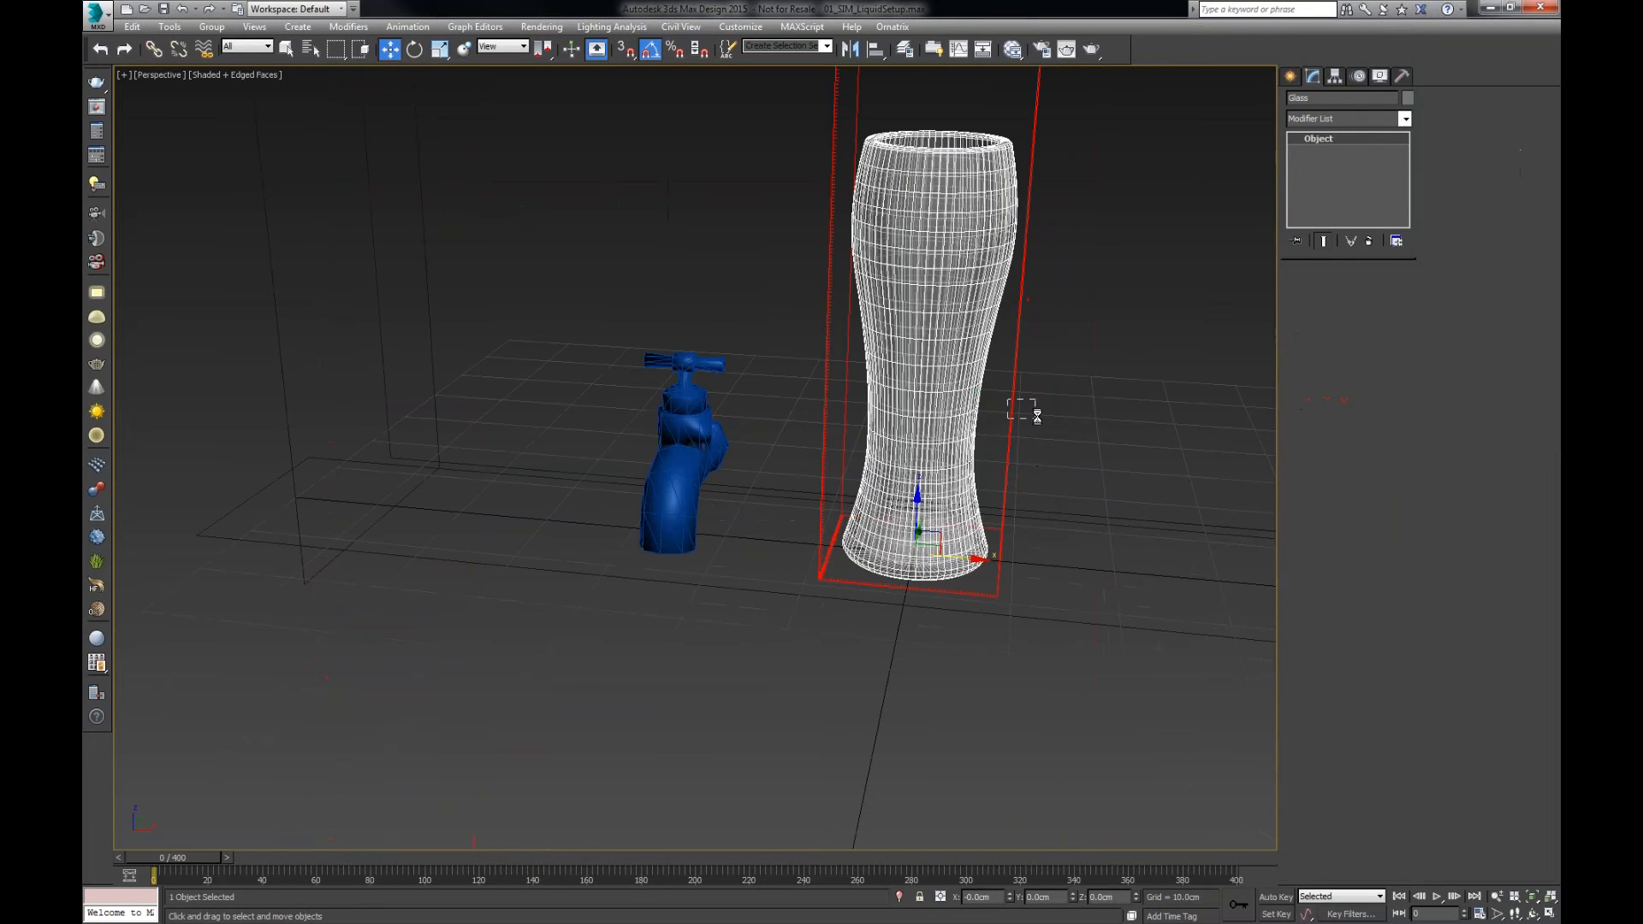
click(1310, 292)
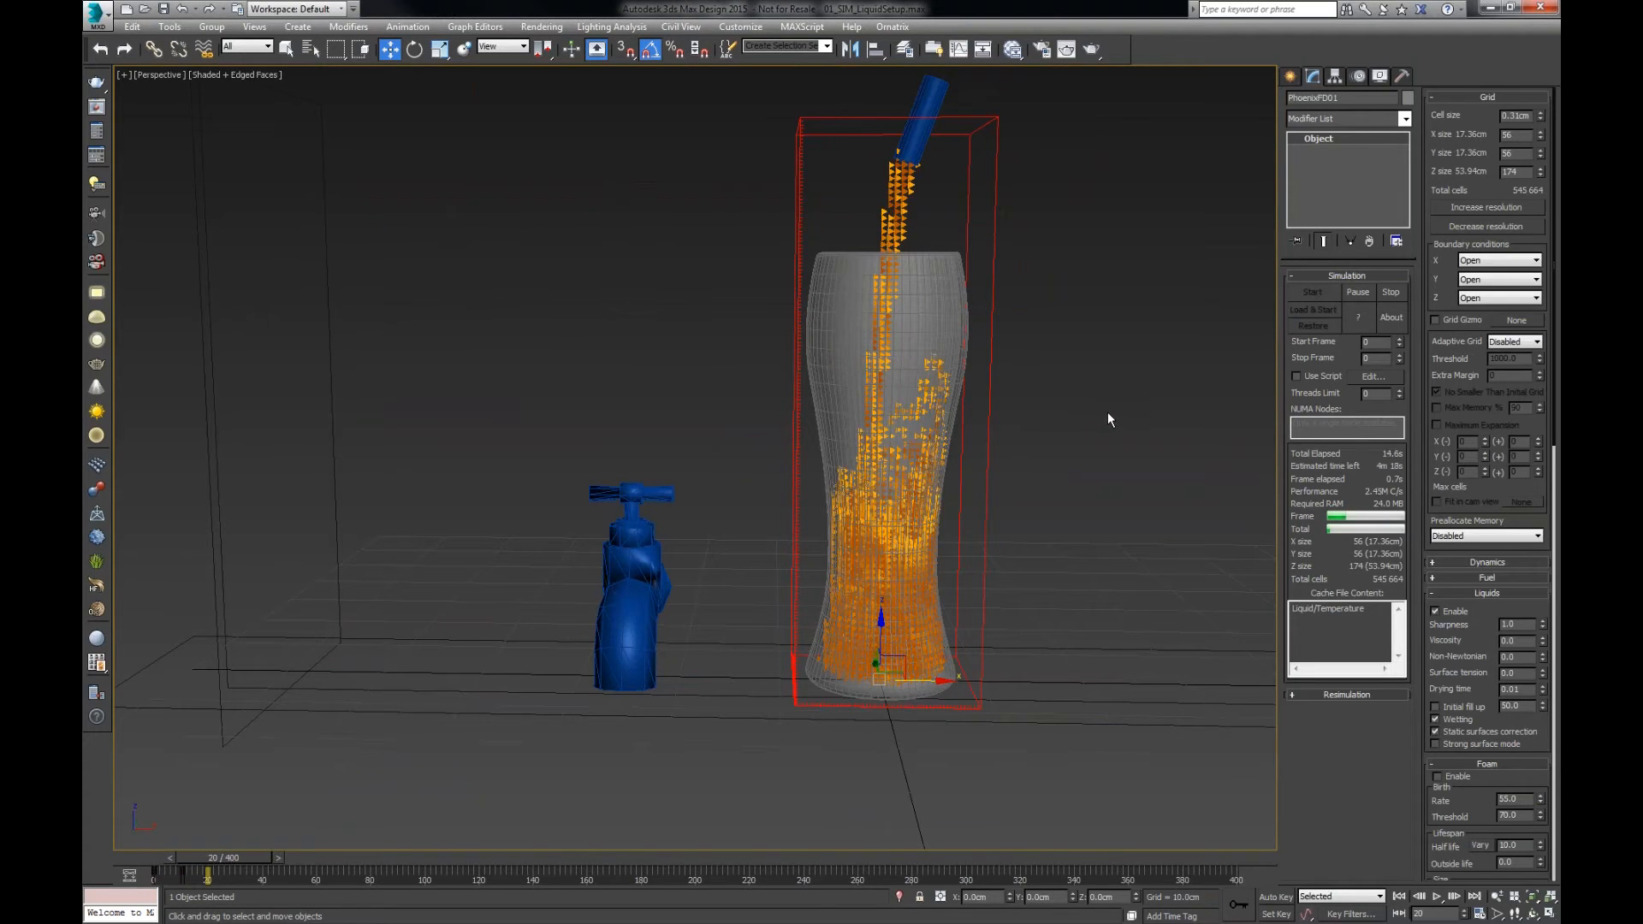
alt+middle_drag(1108, 414, 1075, 514)
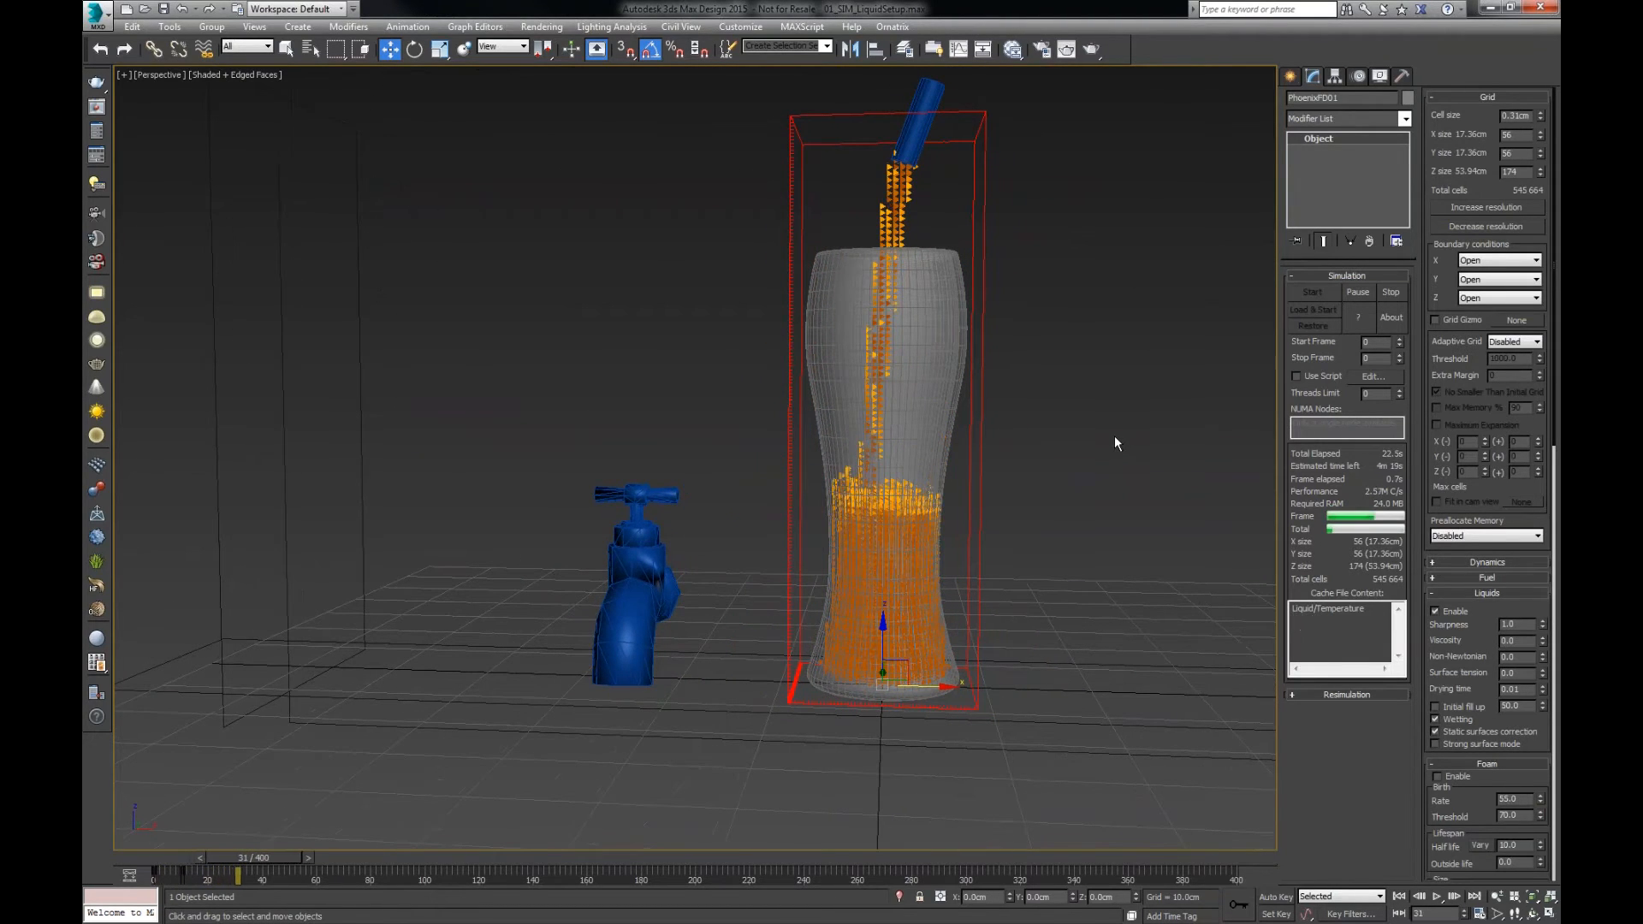
click(1388, 293)
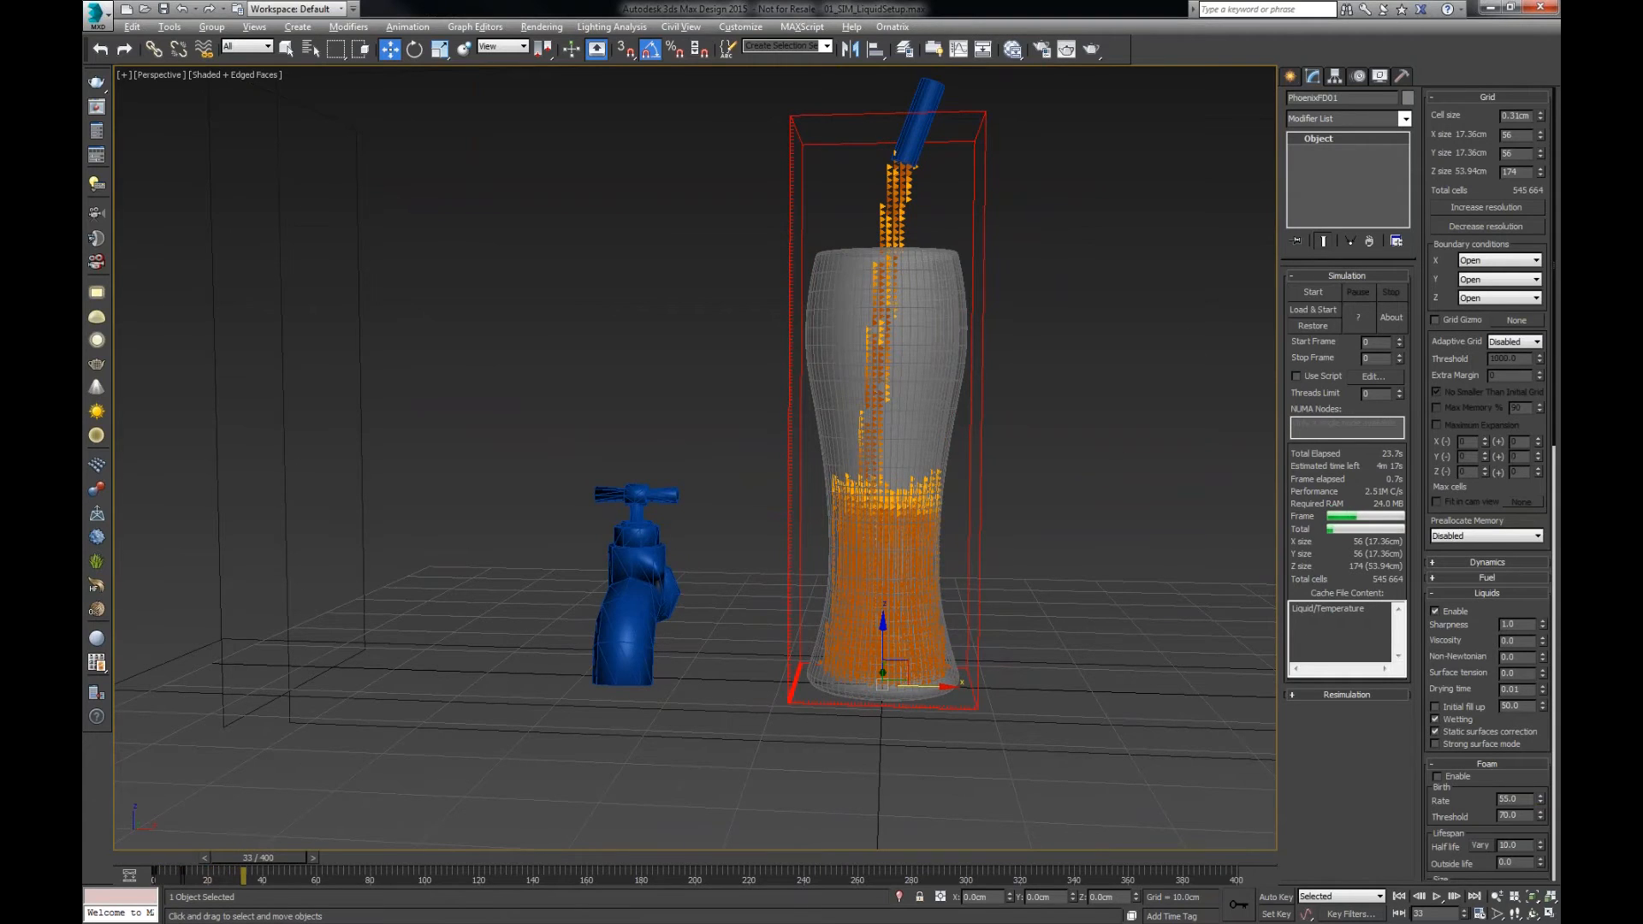
- Scrub through the simulated frames and examine how the liquid fills the glass
alt+middle_drag(1051, 481, 1089, 474)
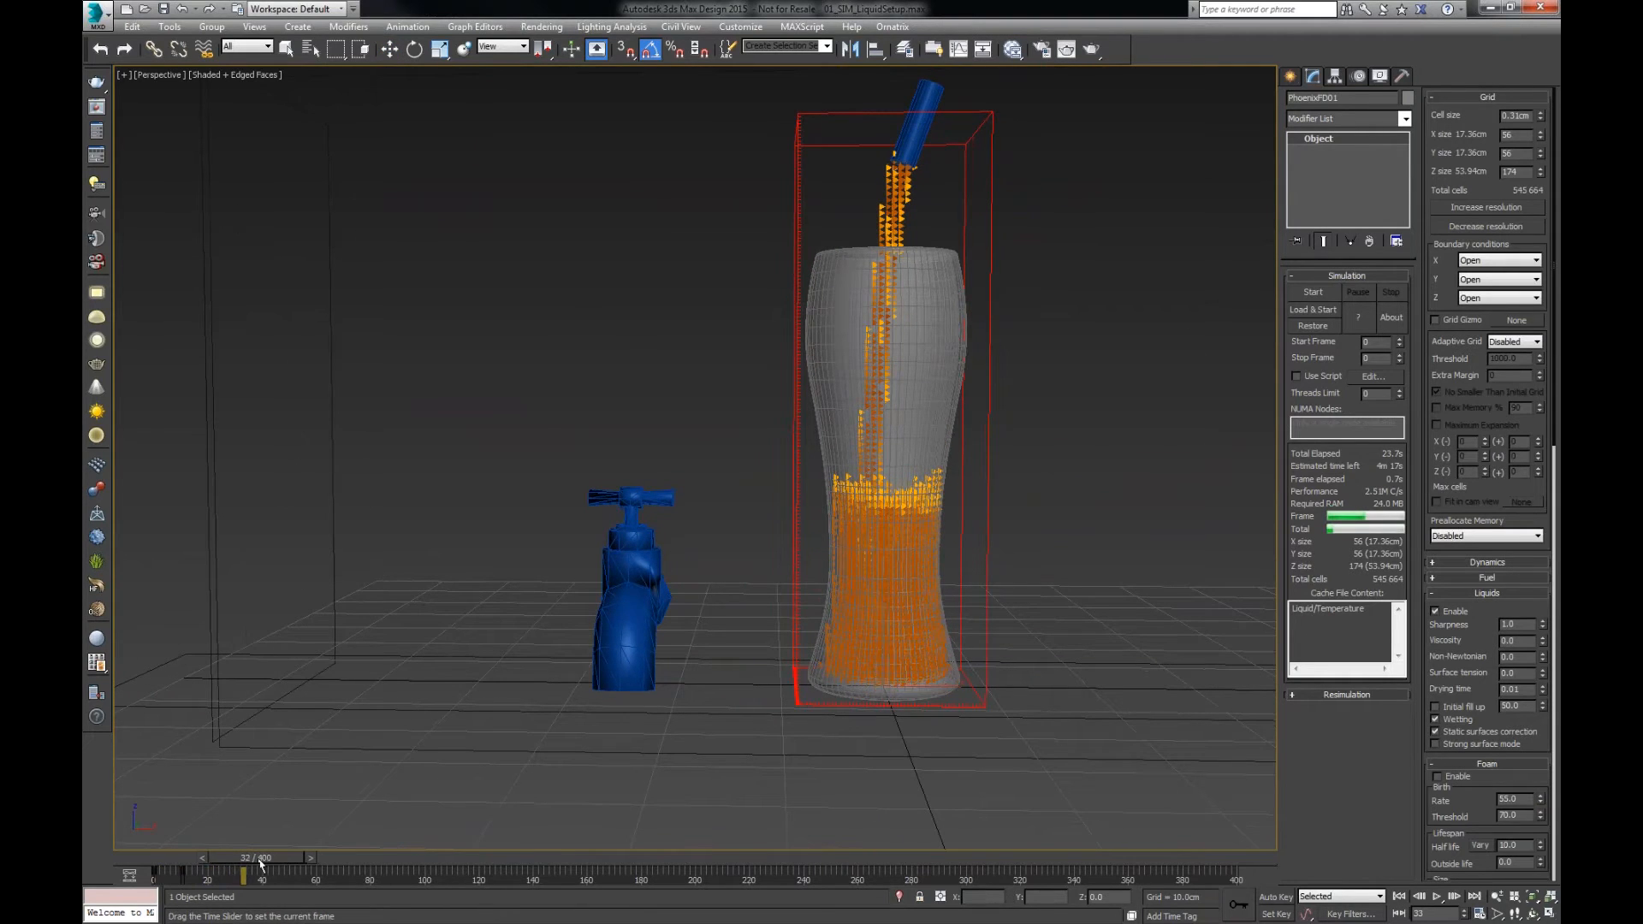
drag(258, 857, 212, 858)
key(w)
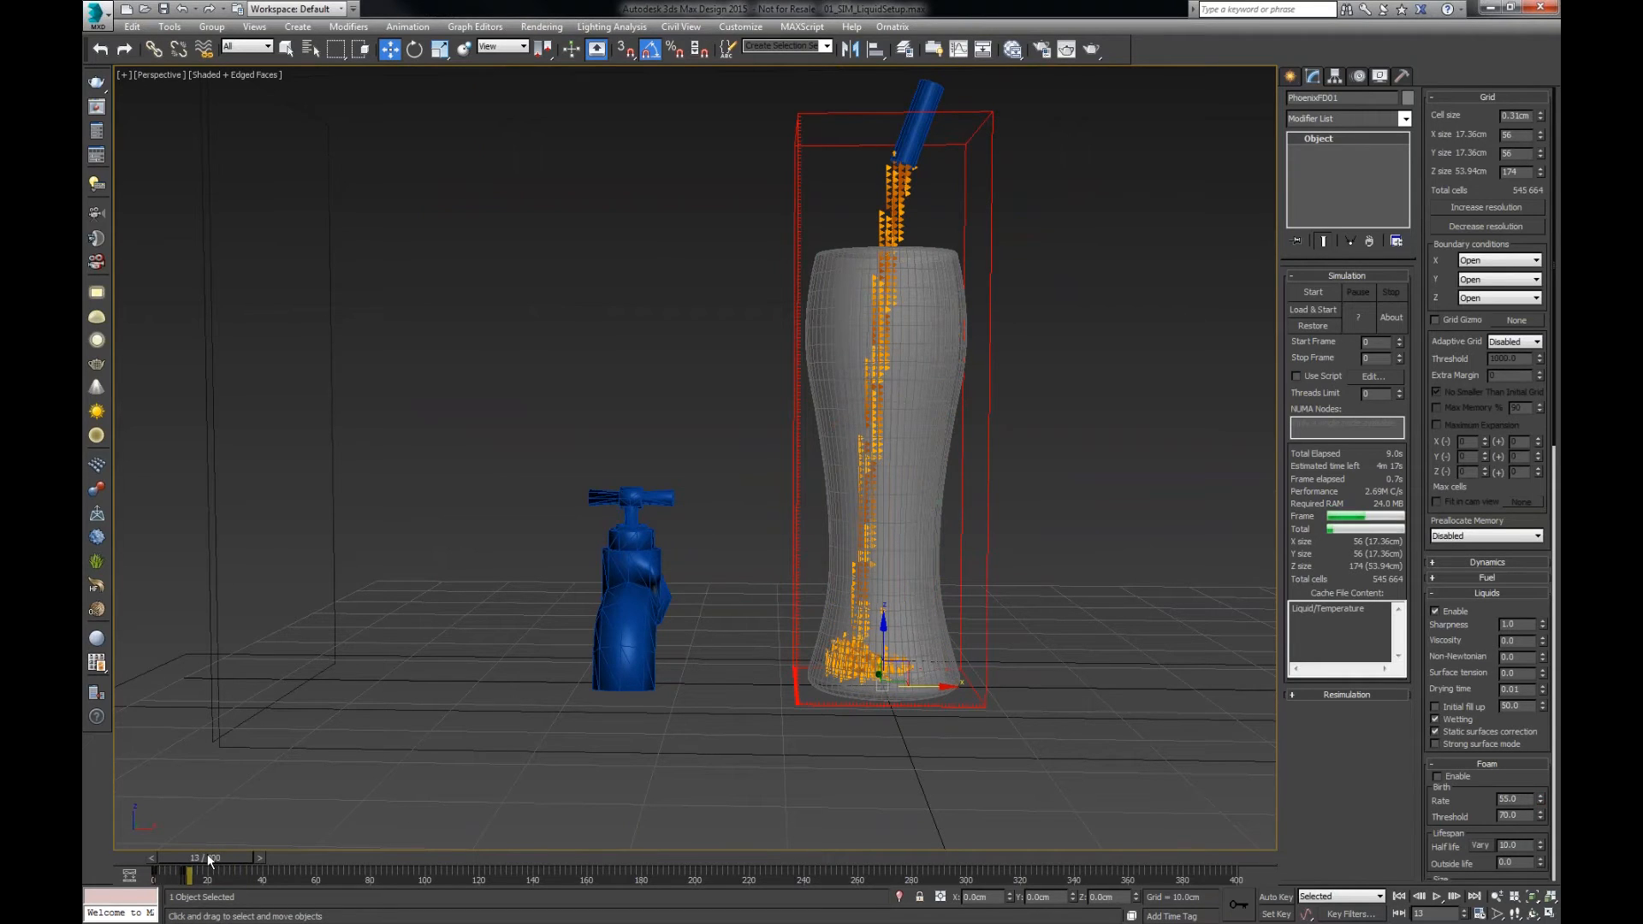
drag(207, 855, 214, 861)
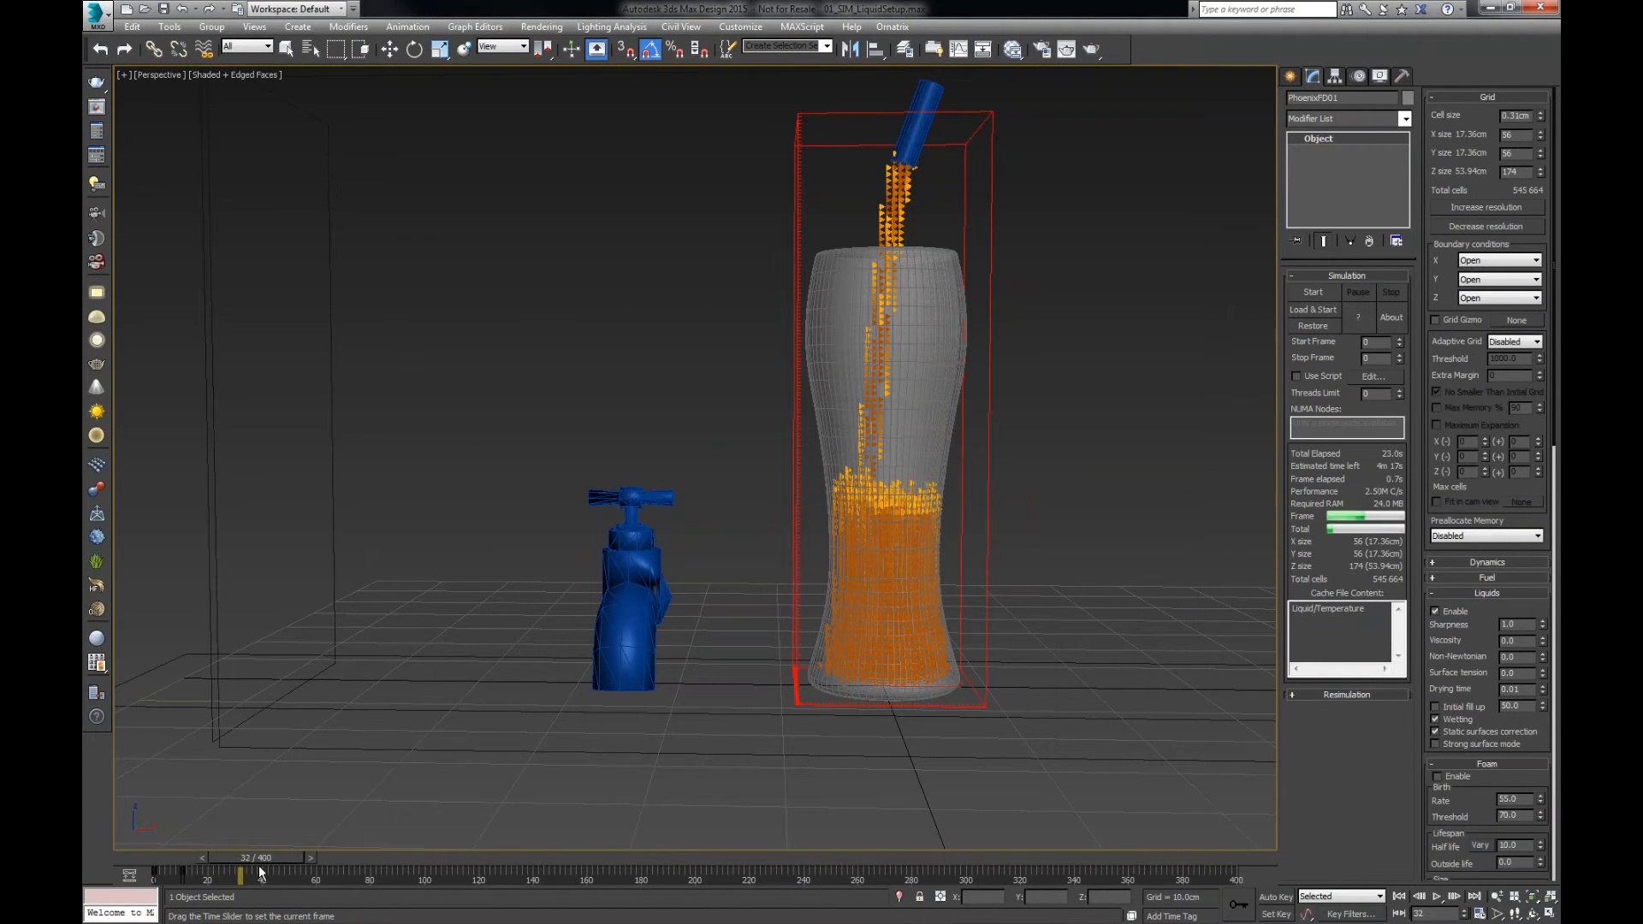
drag(261, 872, 194, 860)
key(w)
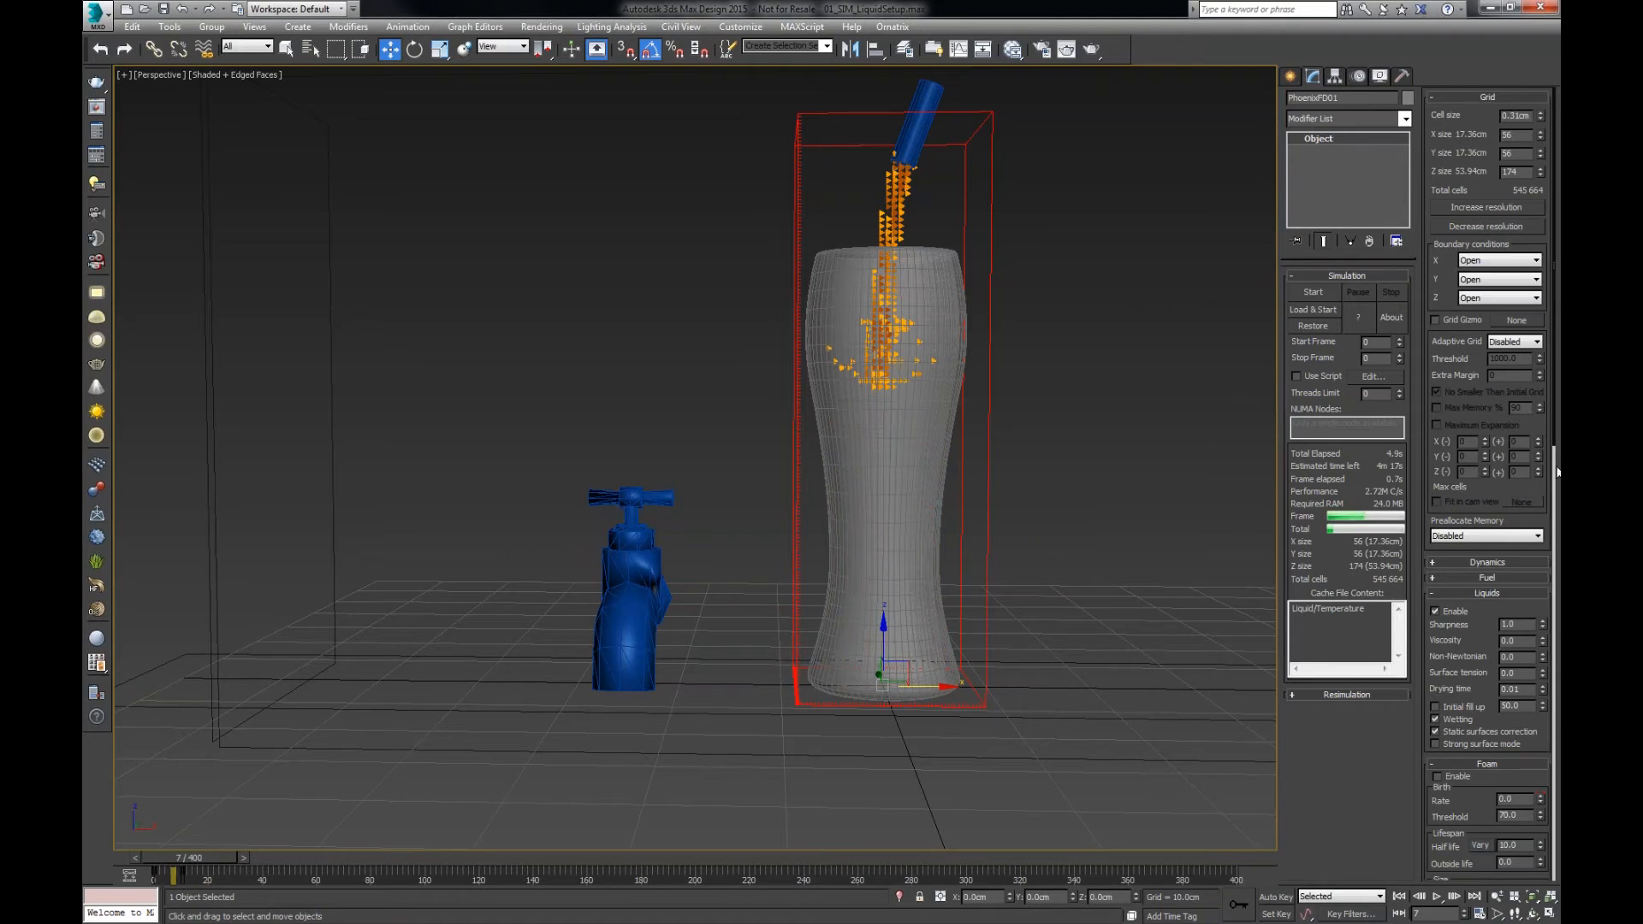
- Expand the grid's Dynamics settings and set the conservation Quality to 40
click(1475, 594)
click(1481, 561)
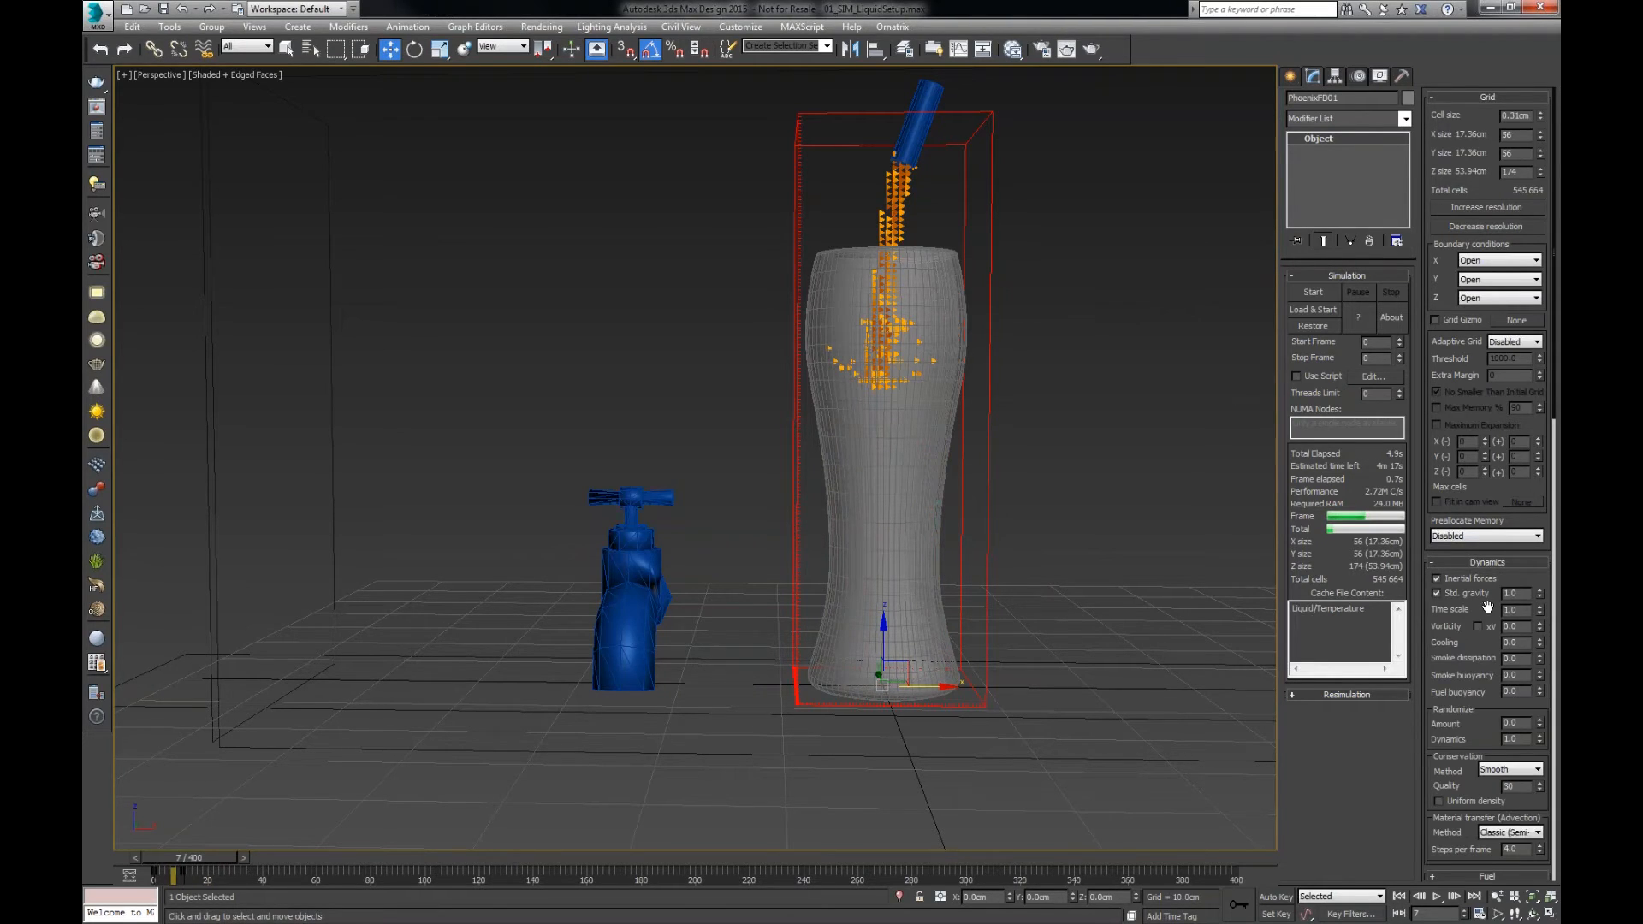
click(1487, 97)
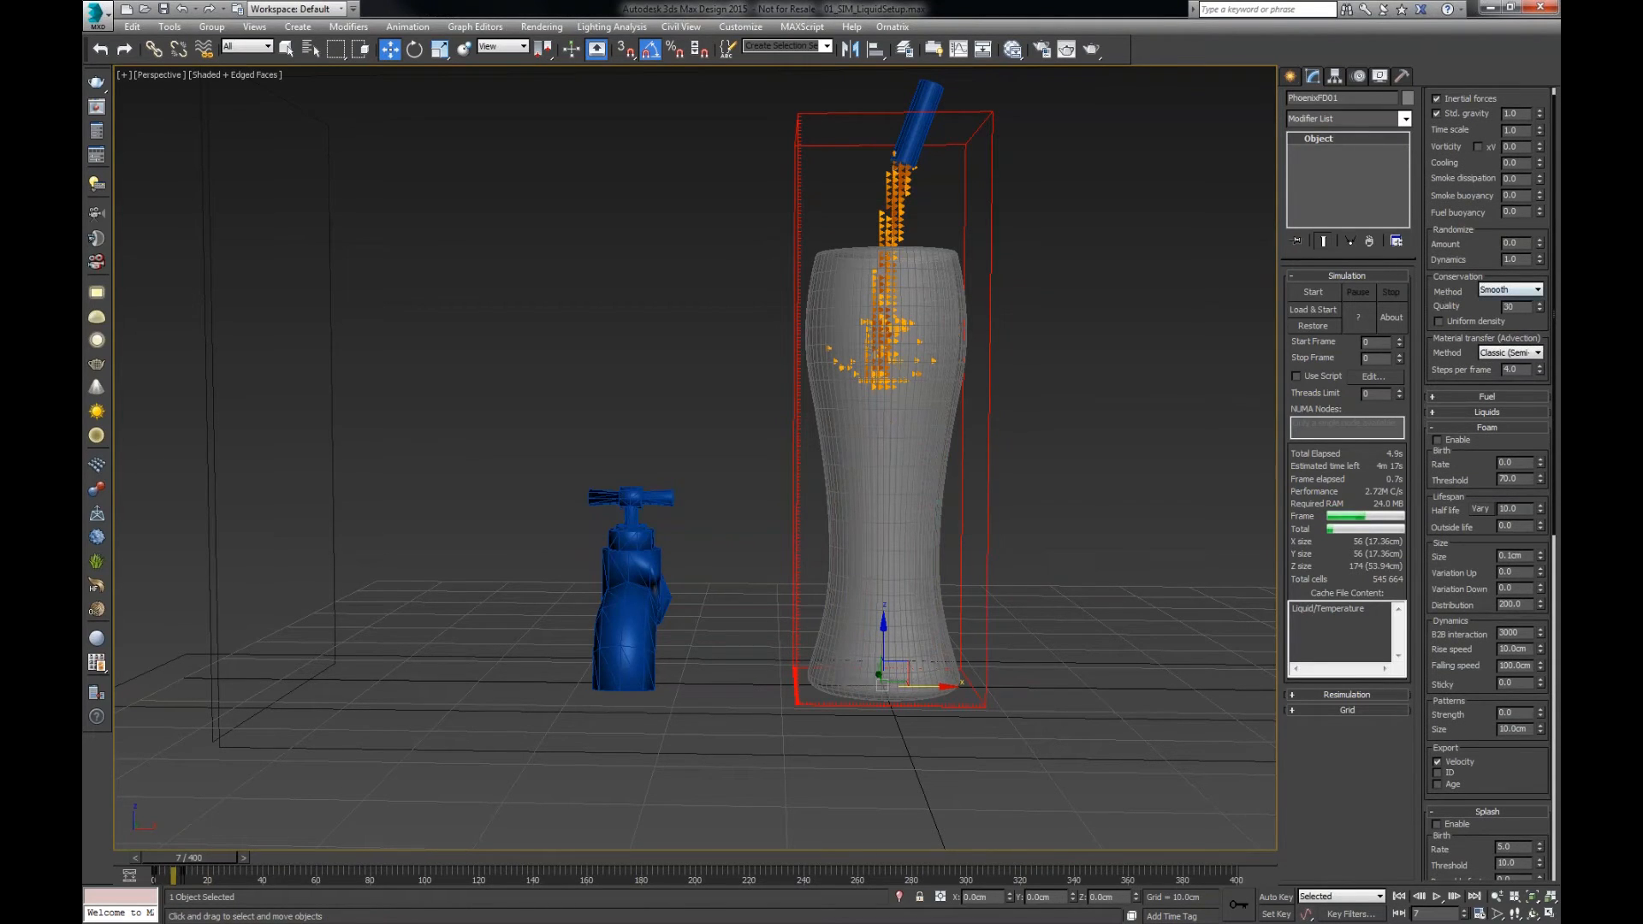
drag(1522, 306, 1491, 301)
text(40)
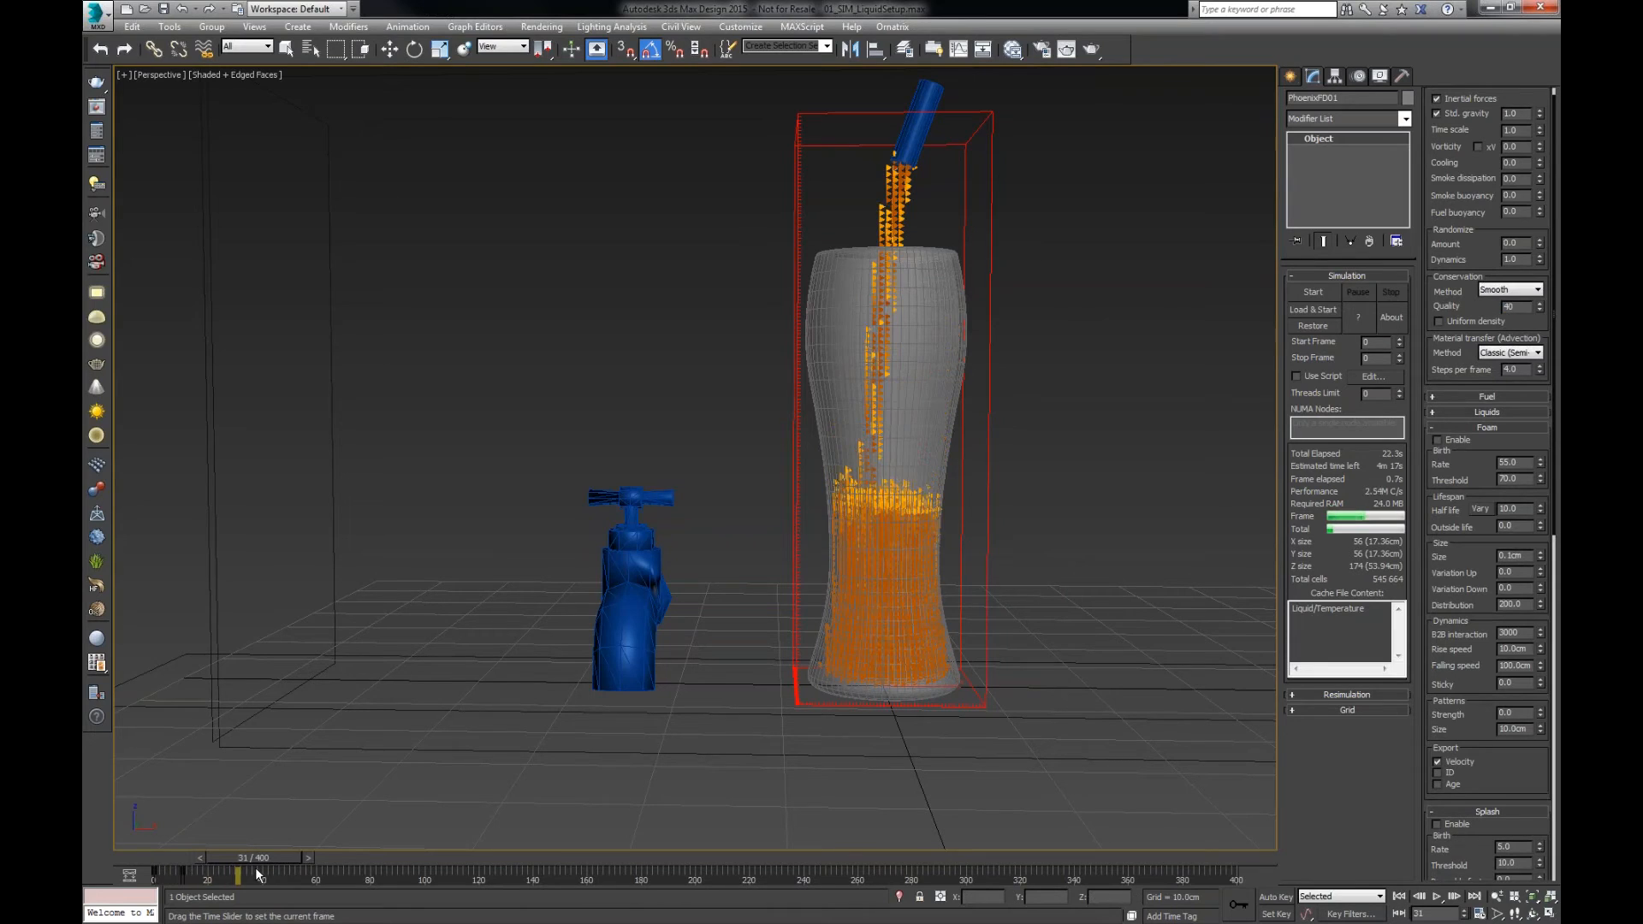
- Rerun the simulation from frame 0, pause it at about frame 27, and scrub back to frame 17 to examine the liquid
drag(256, 869, 165, 866)
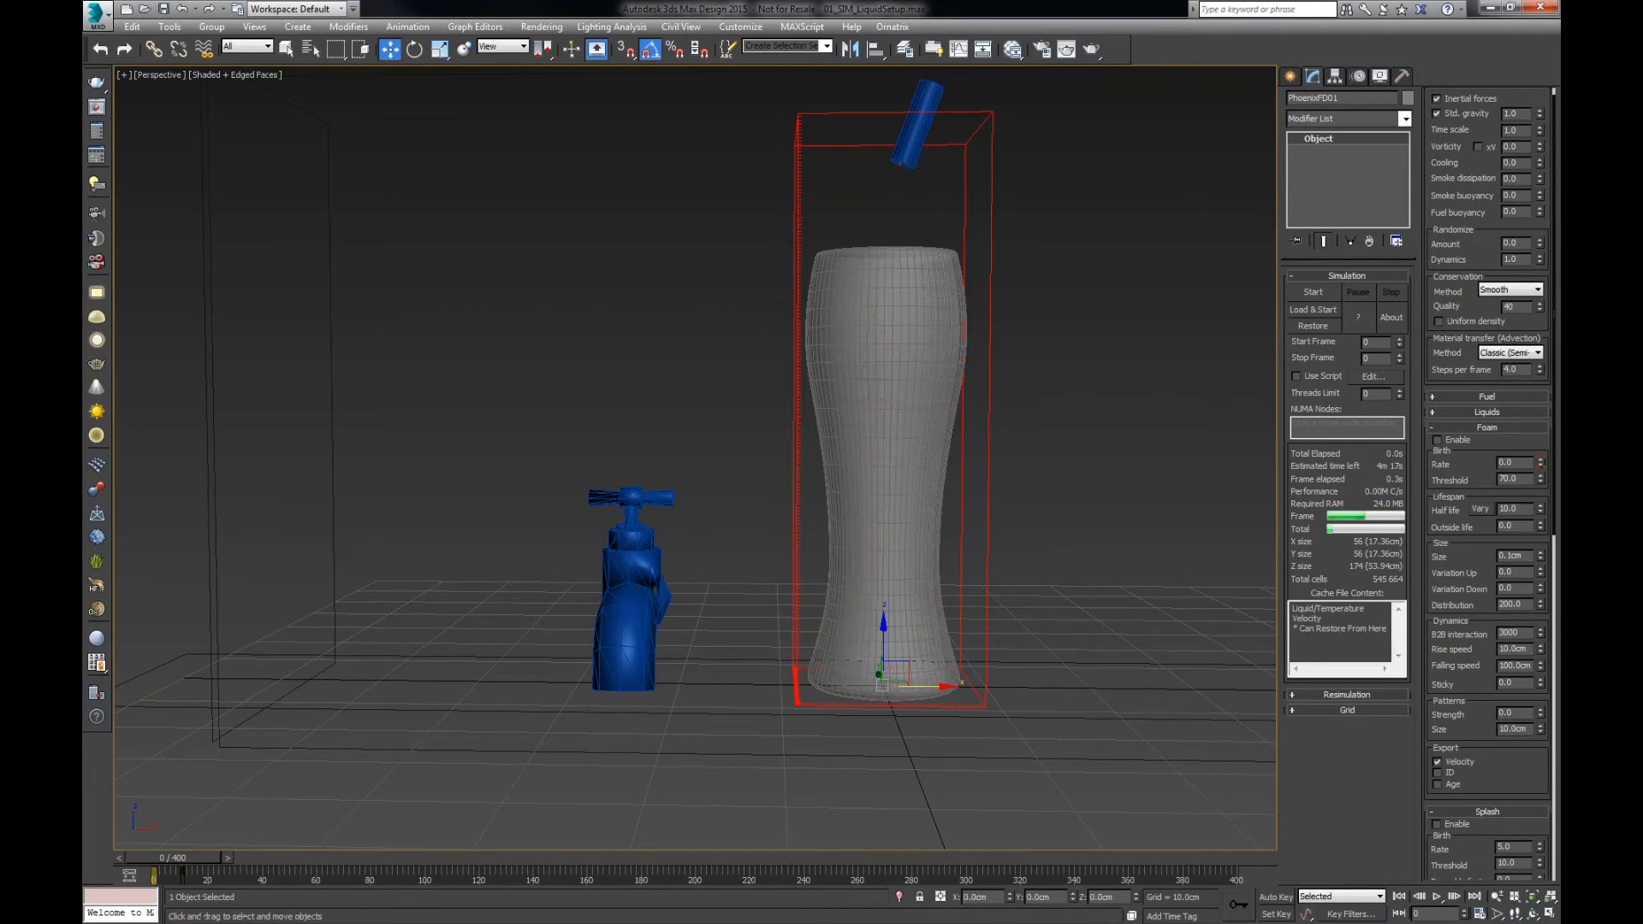
click(1311, 291)
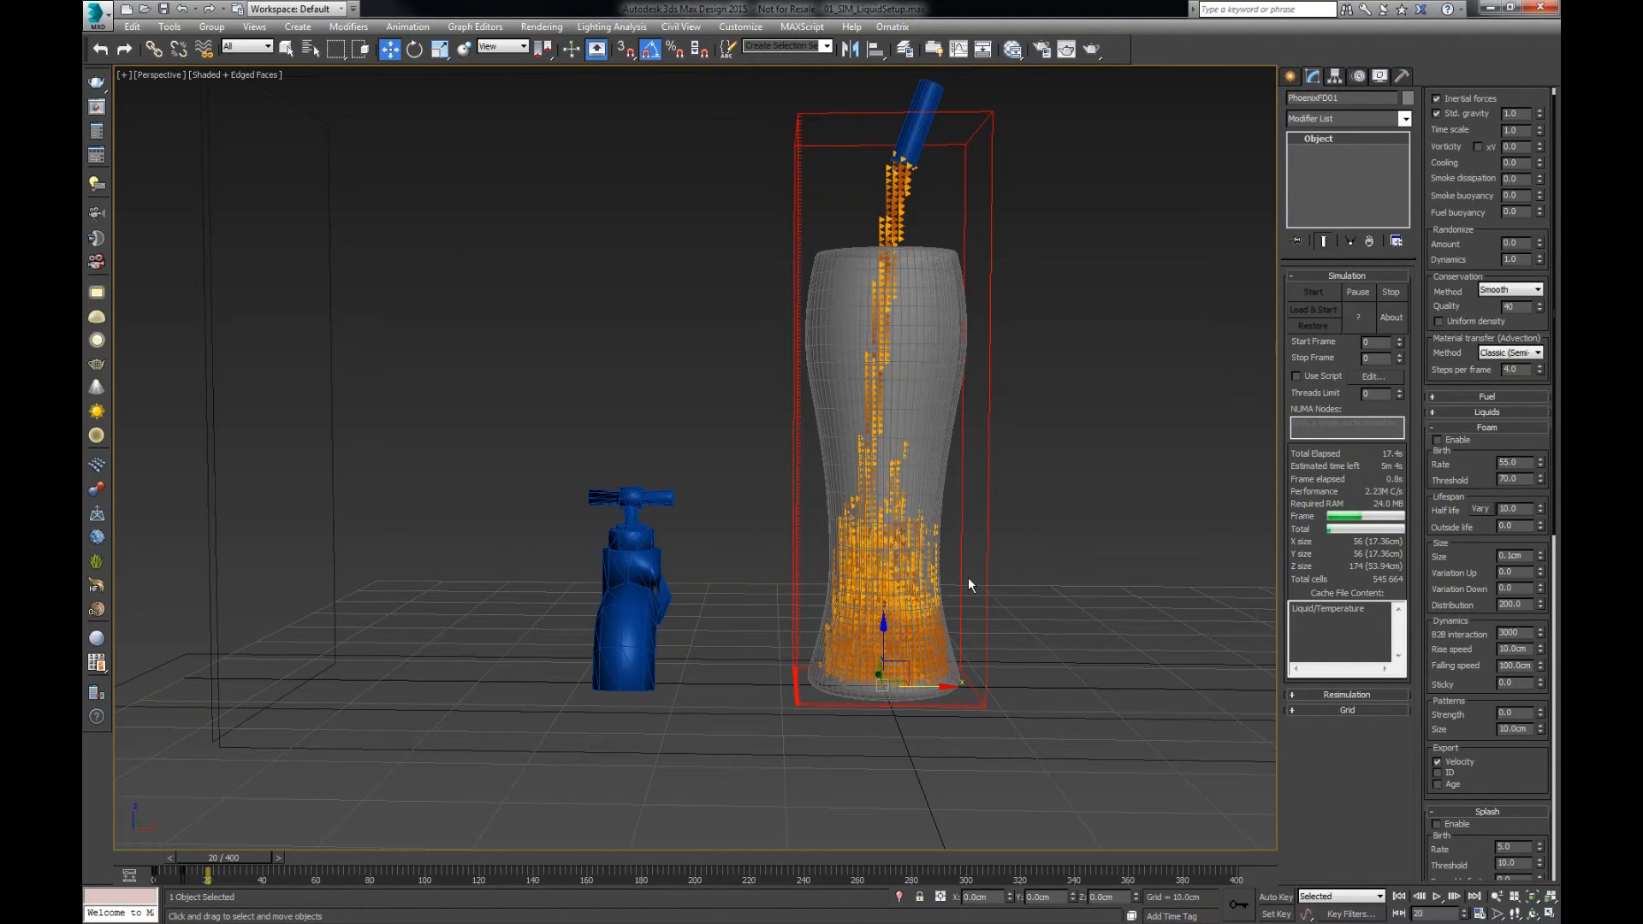
click(1359, 292)
click(294, 859)
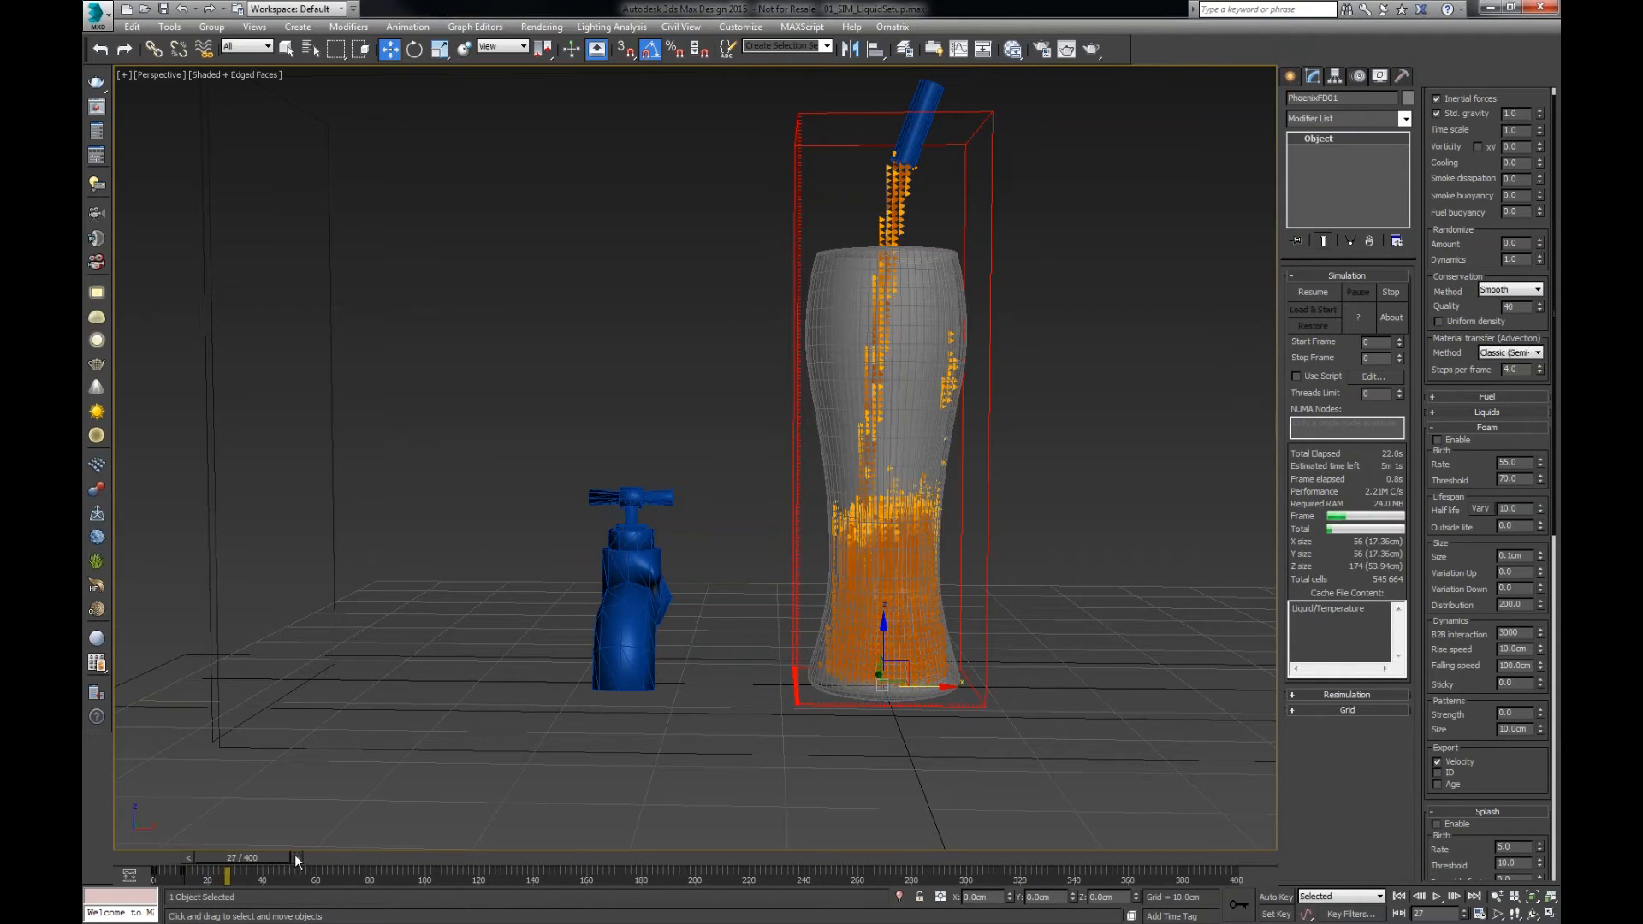
click(186, 858)
mouse_move(234, 859)
mouse_down()
mouse_move(188, 850)
mouse_move(229, 861)
mouse_move(212, 859)
mouse_up()
key(w)
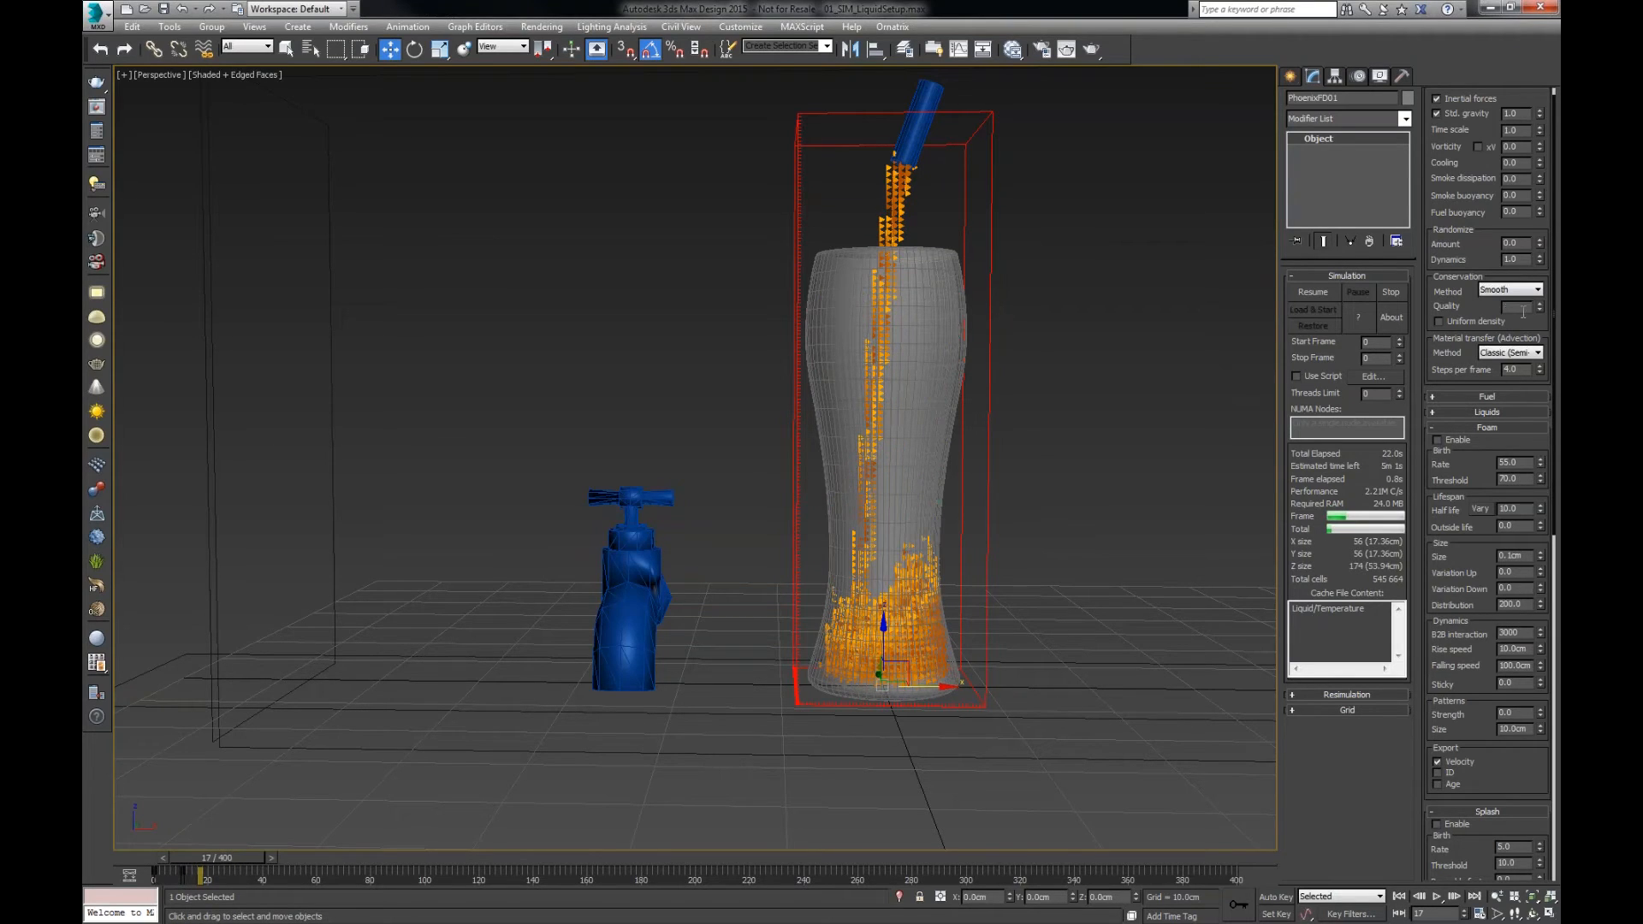
- Set the conservation Quality to 35, restart the simulation, and watch the liquid fill the glass
double_click(1523, 307)
text(35)
key(Return)
click(1318, 293)
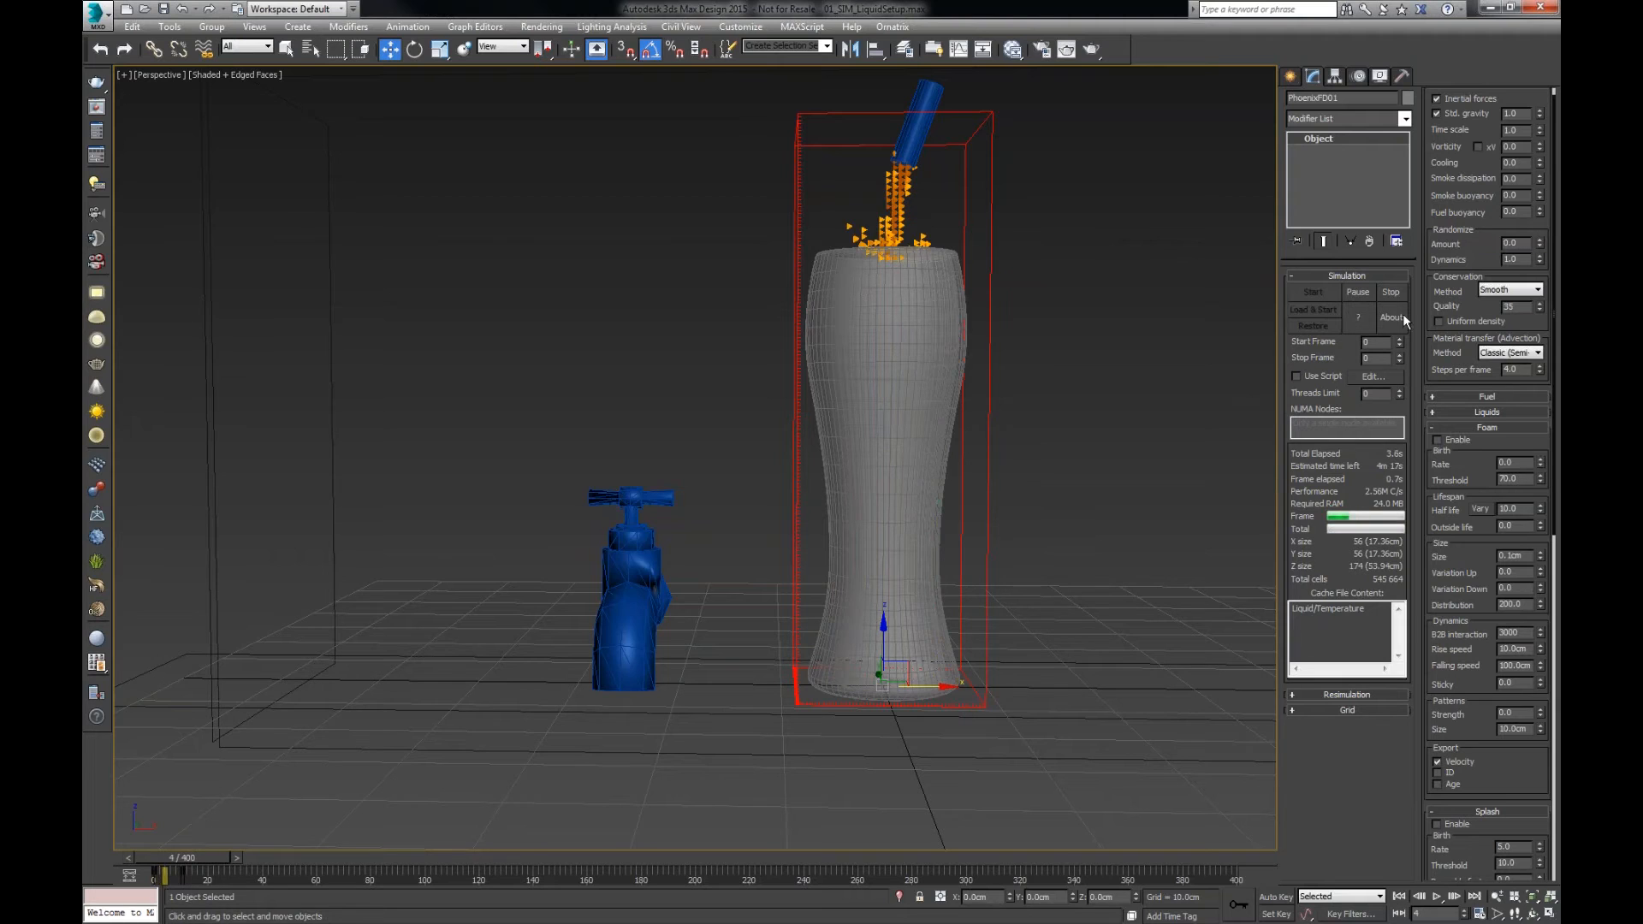
alt+middle_drag(1206, 393, 1136, 481)
scroll(1101, 422, up, 2)
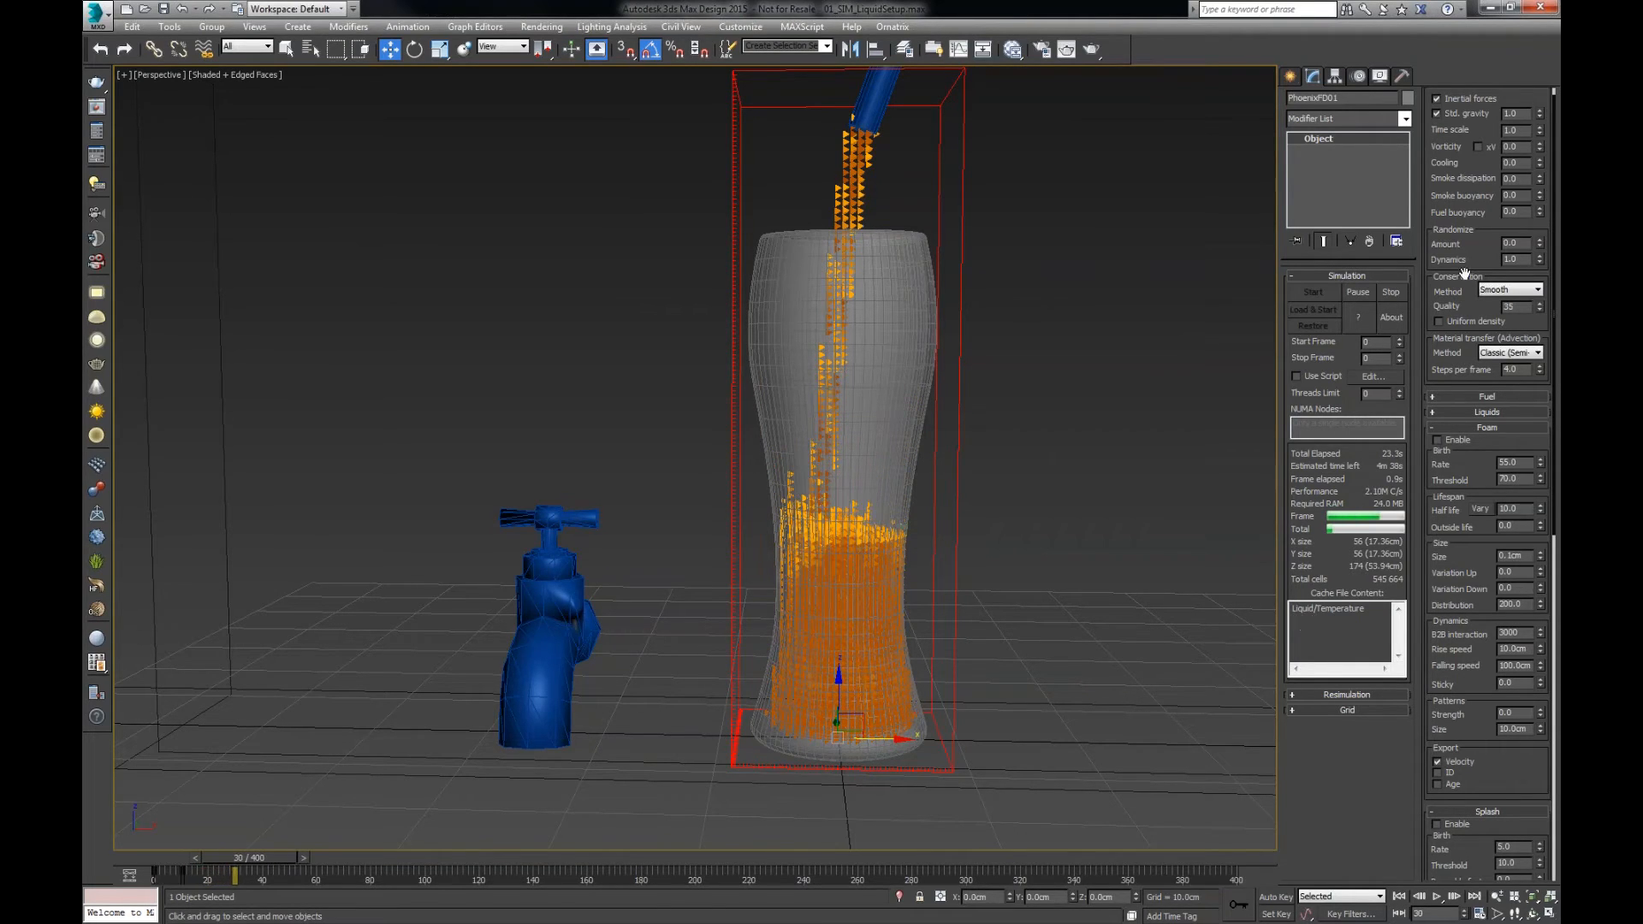
- Stop the simulation and review the LibreOffice Impress slides from Units, Scale through Liquid Simulation to Foam Simulation
click(1369, 293)
alt+middle_drag(1086, 434, 1082, 430)
key(alt+Tab)
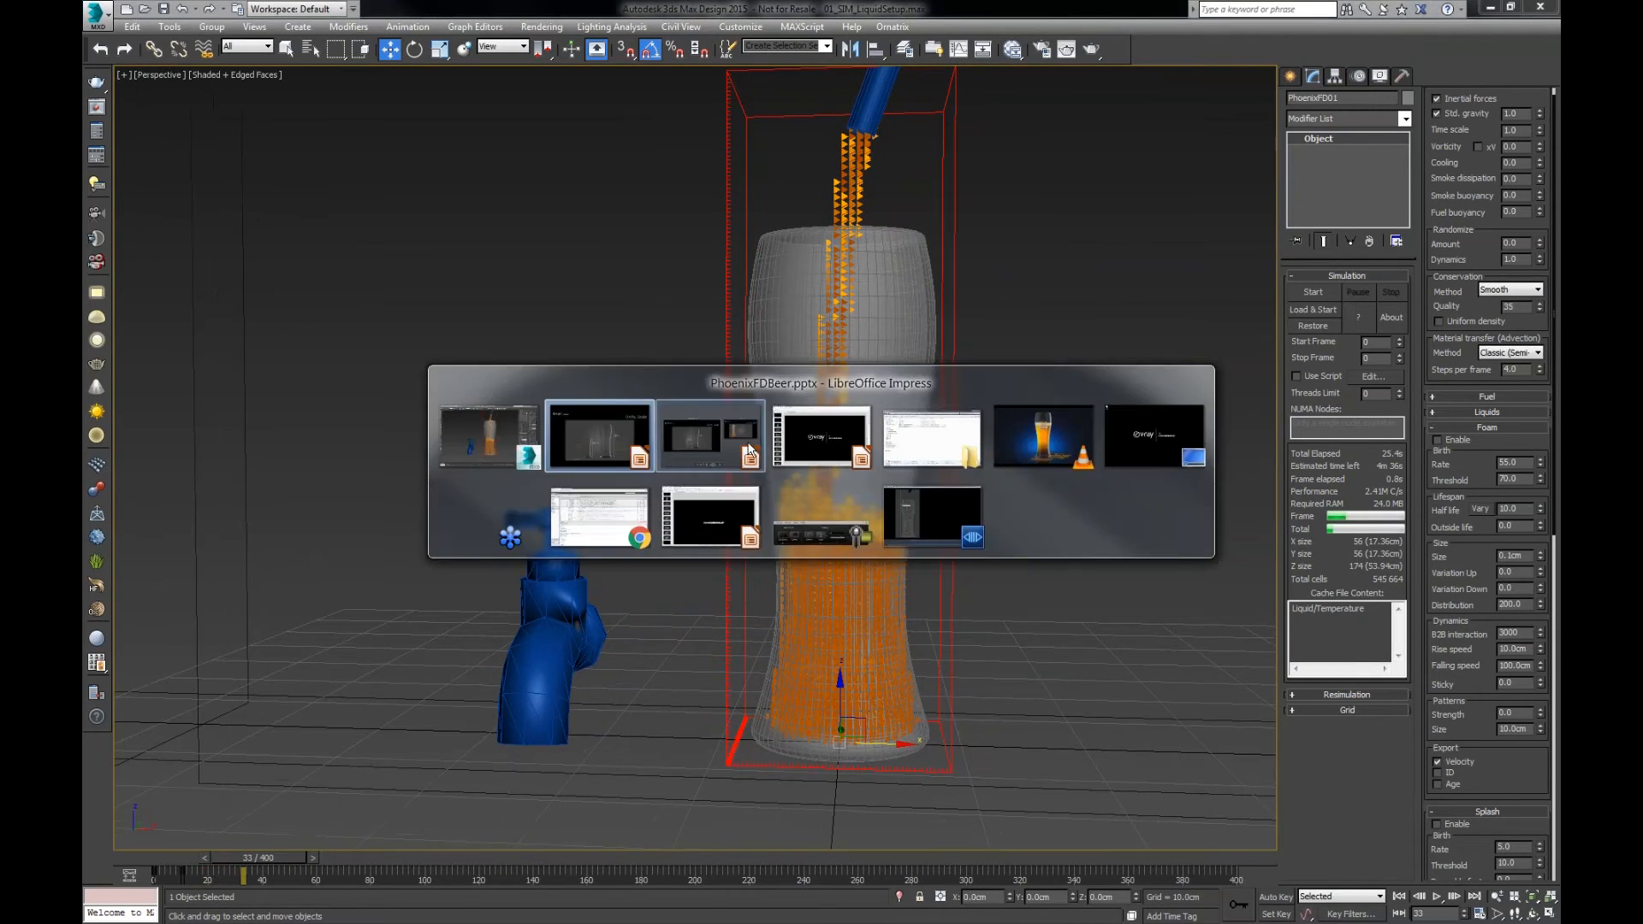
click(696, 447)
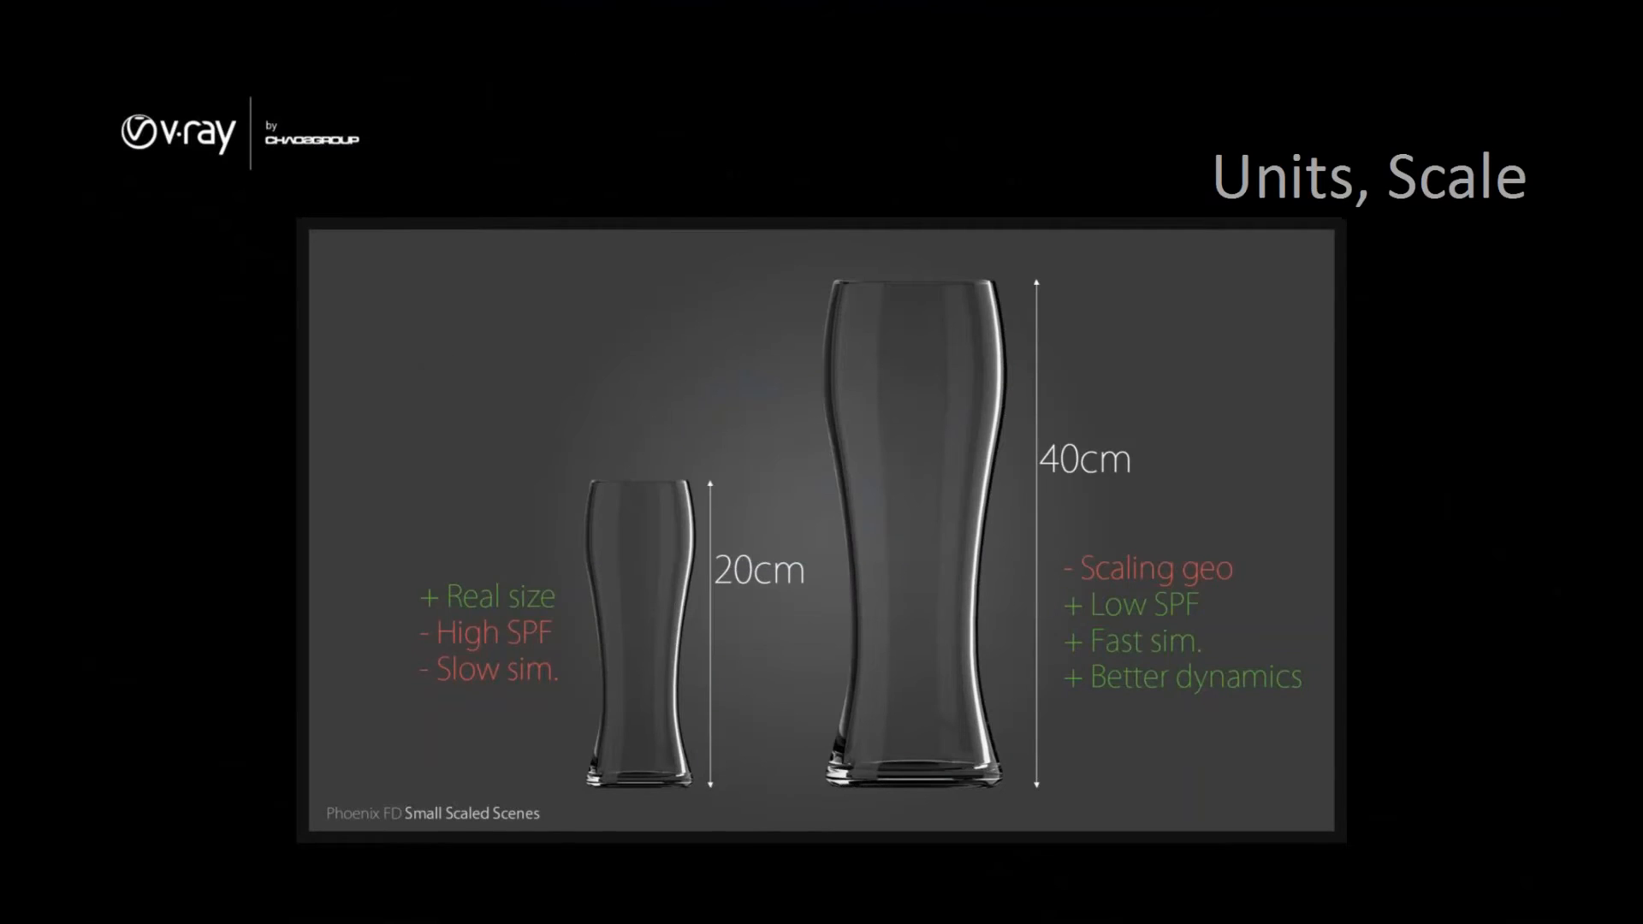
click(1005, 404)
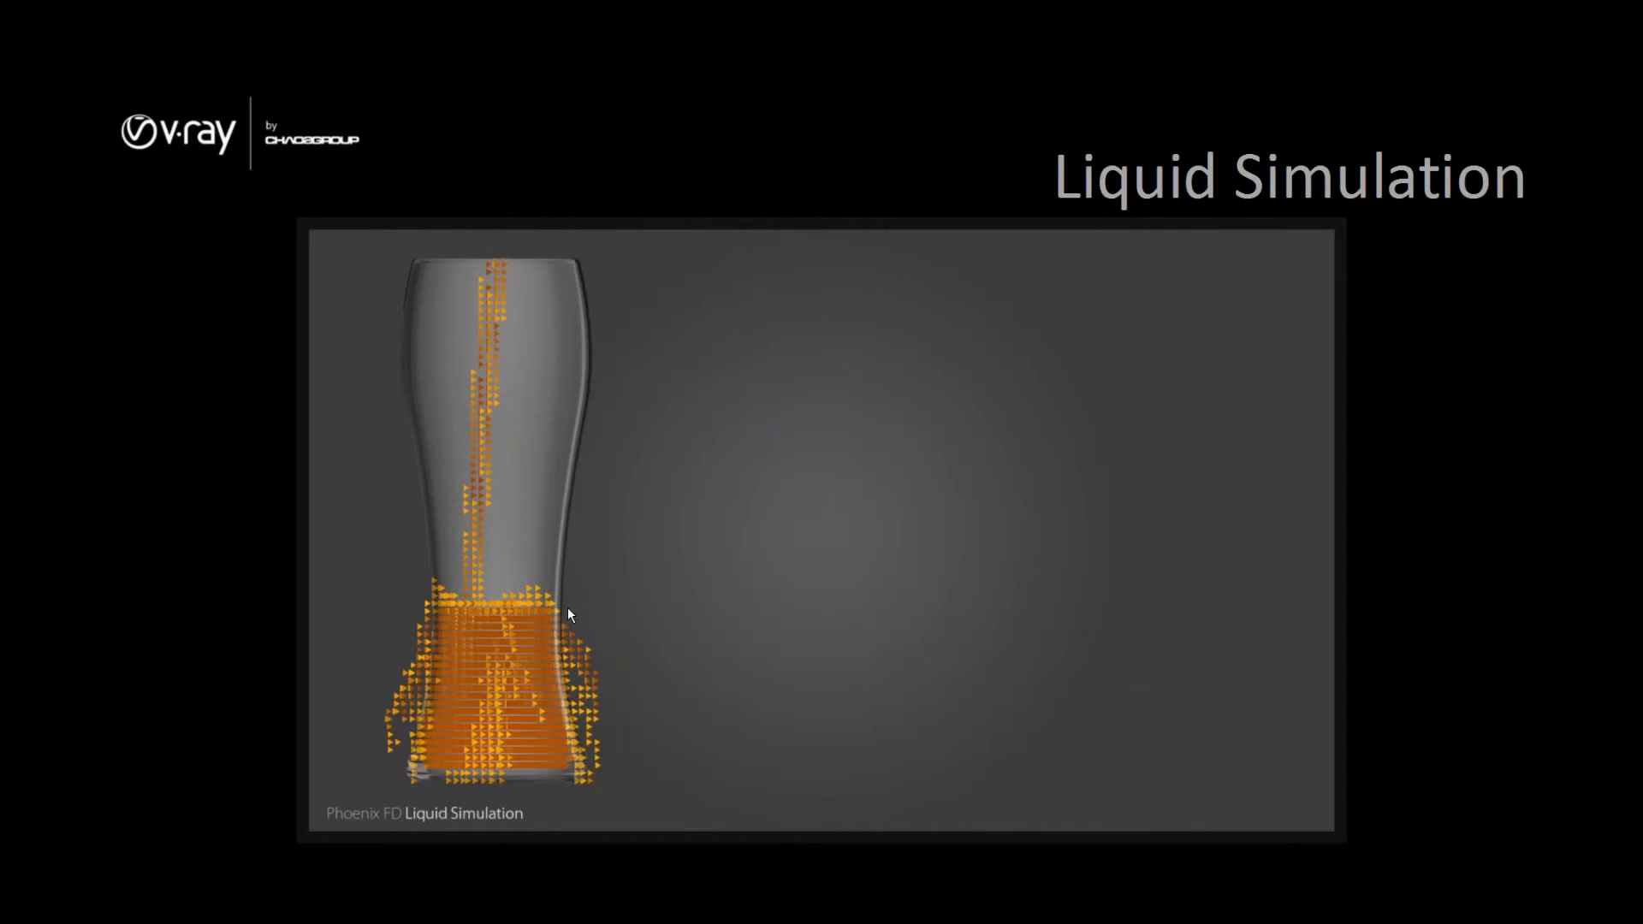
click(591, 554)
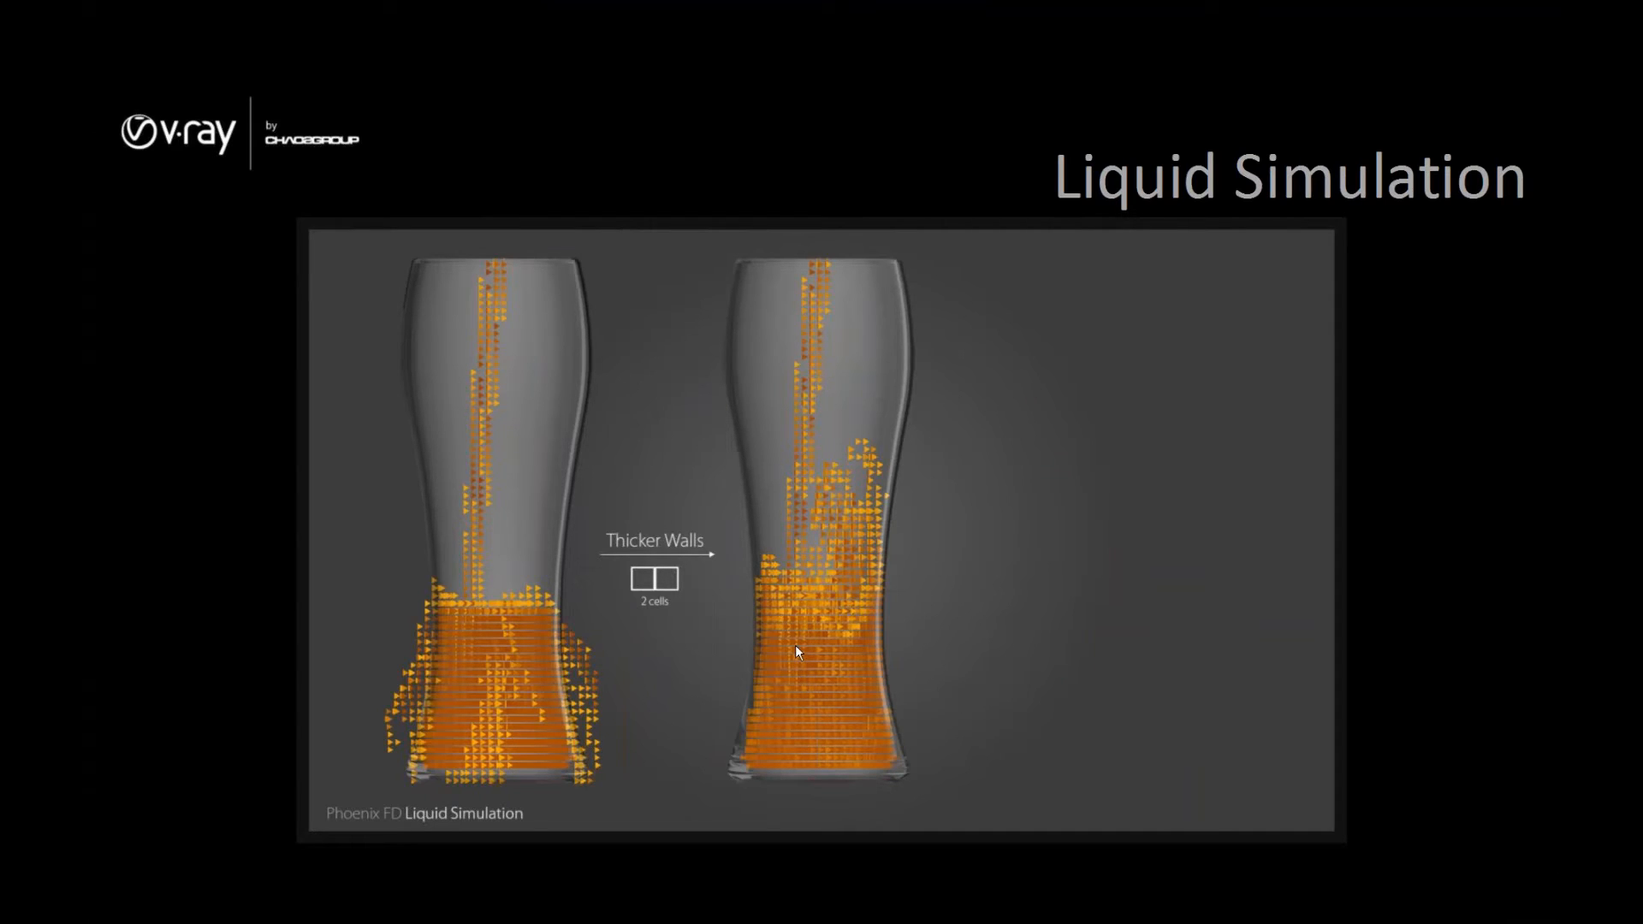
click(933, 537)
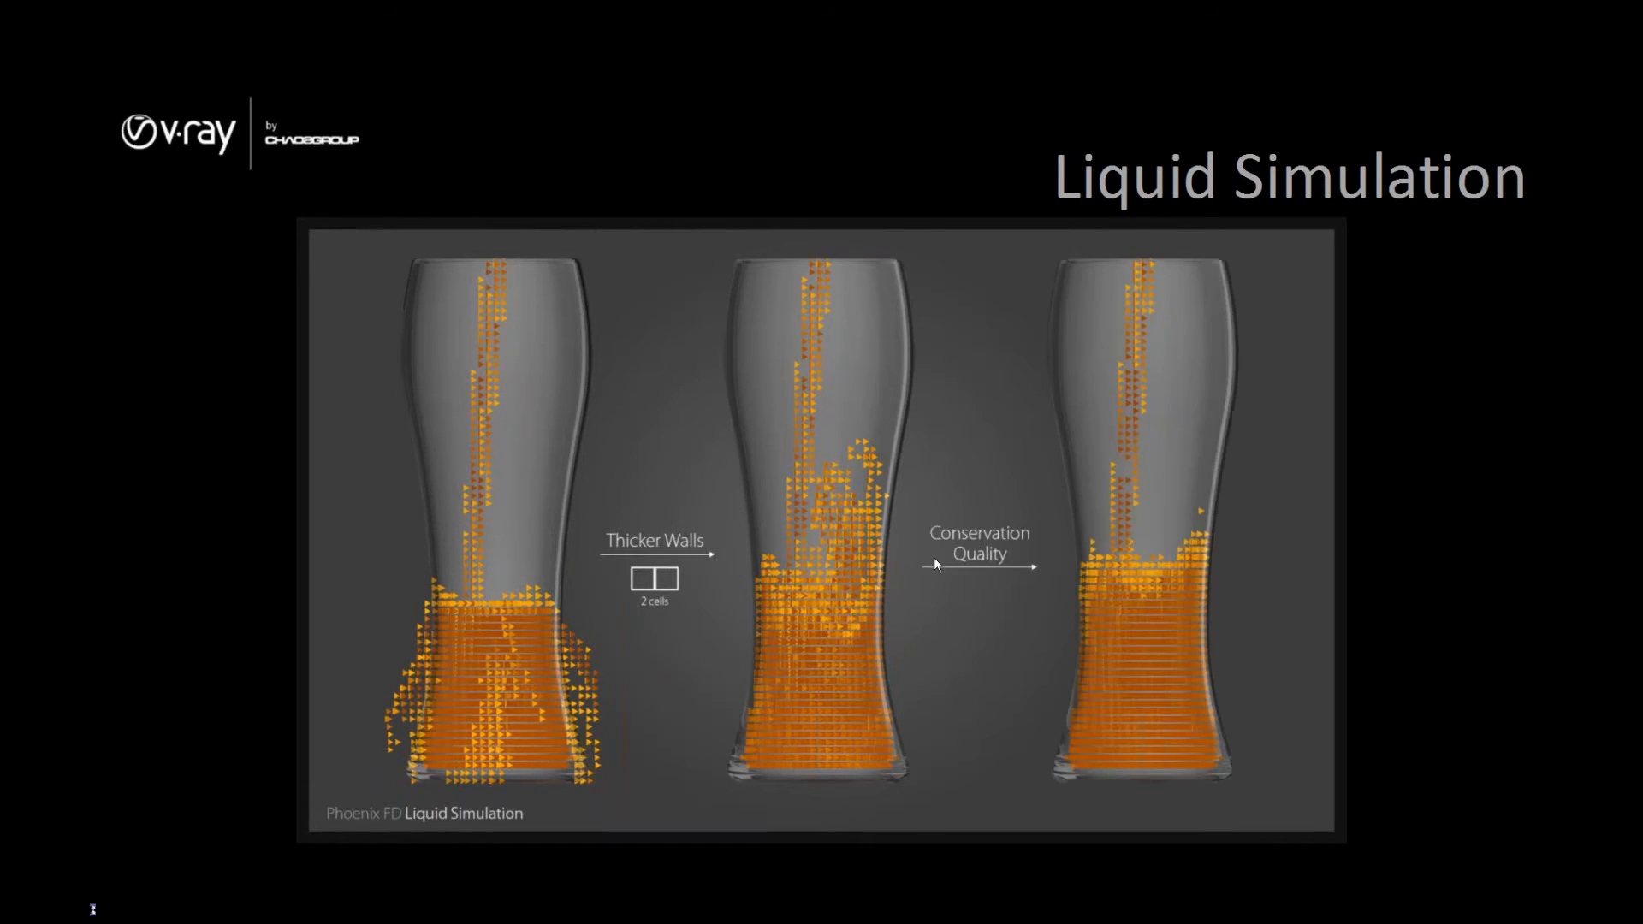
click(1111, 553)
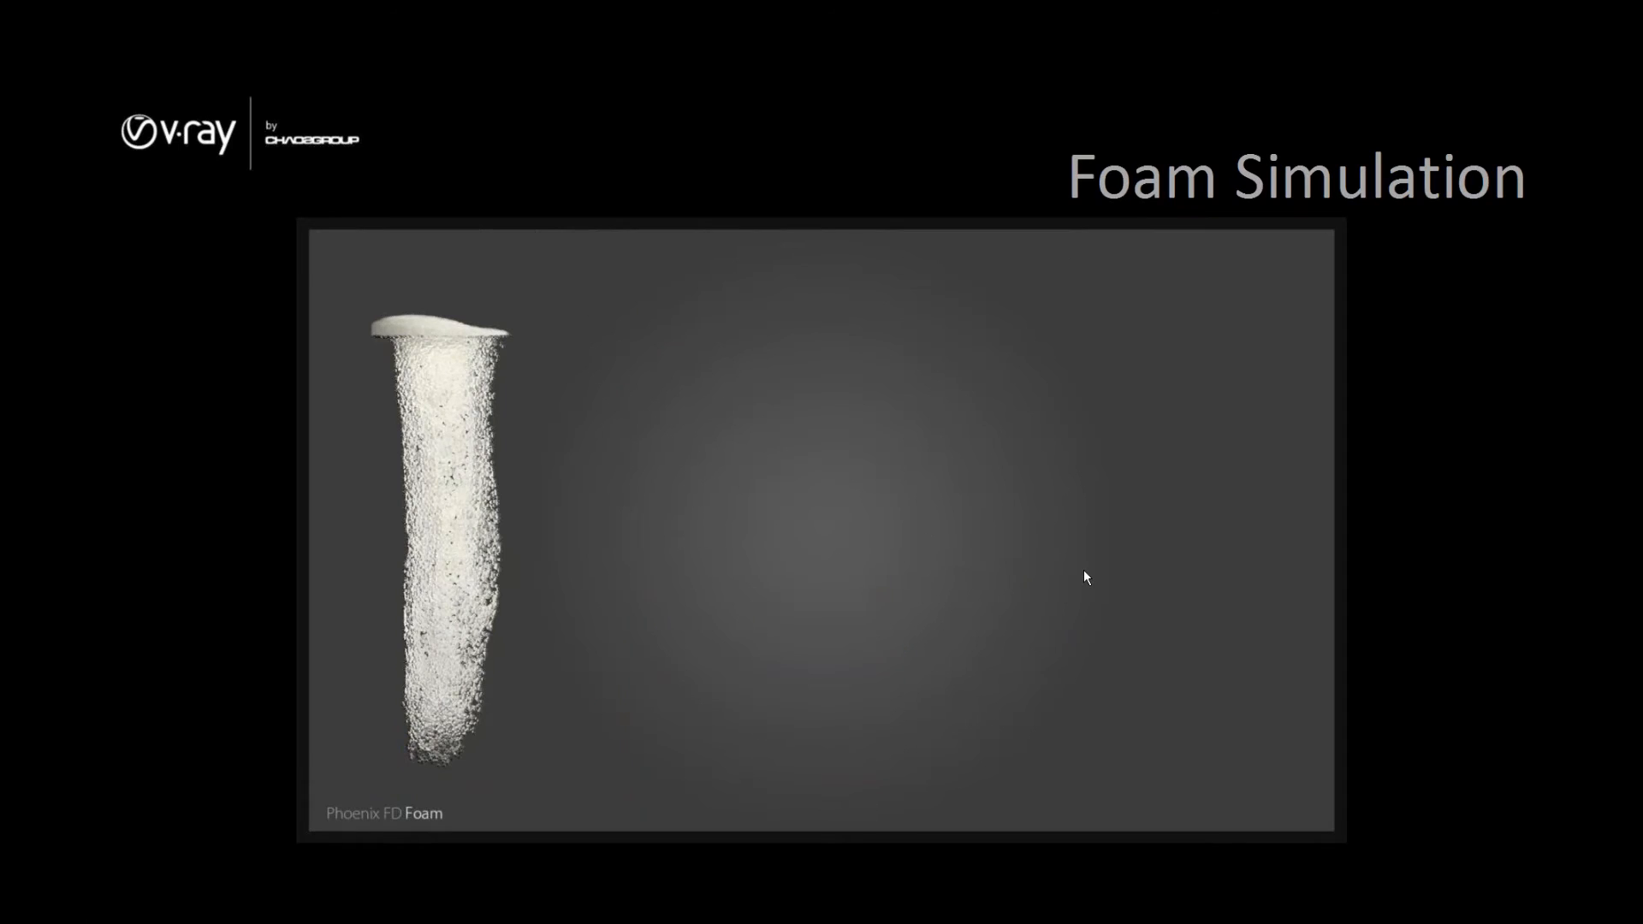
- Switch back to 3ds Max and open the recent scene 02_SIM_Foam_01.max without saving the current scene
key(alt+Tab)
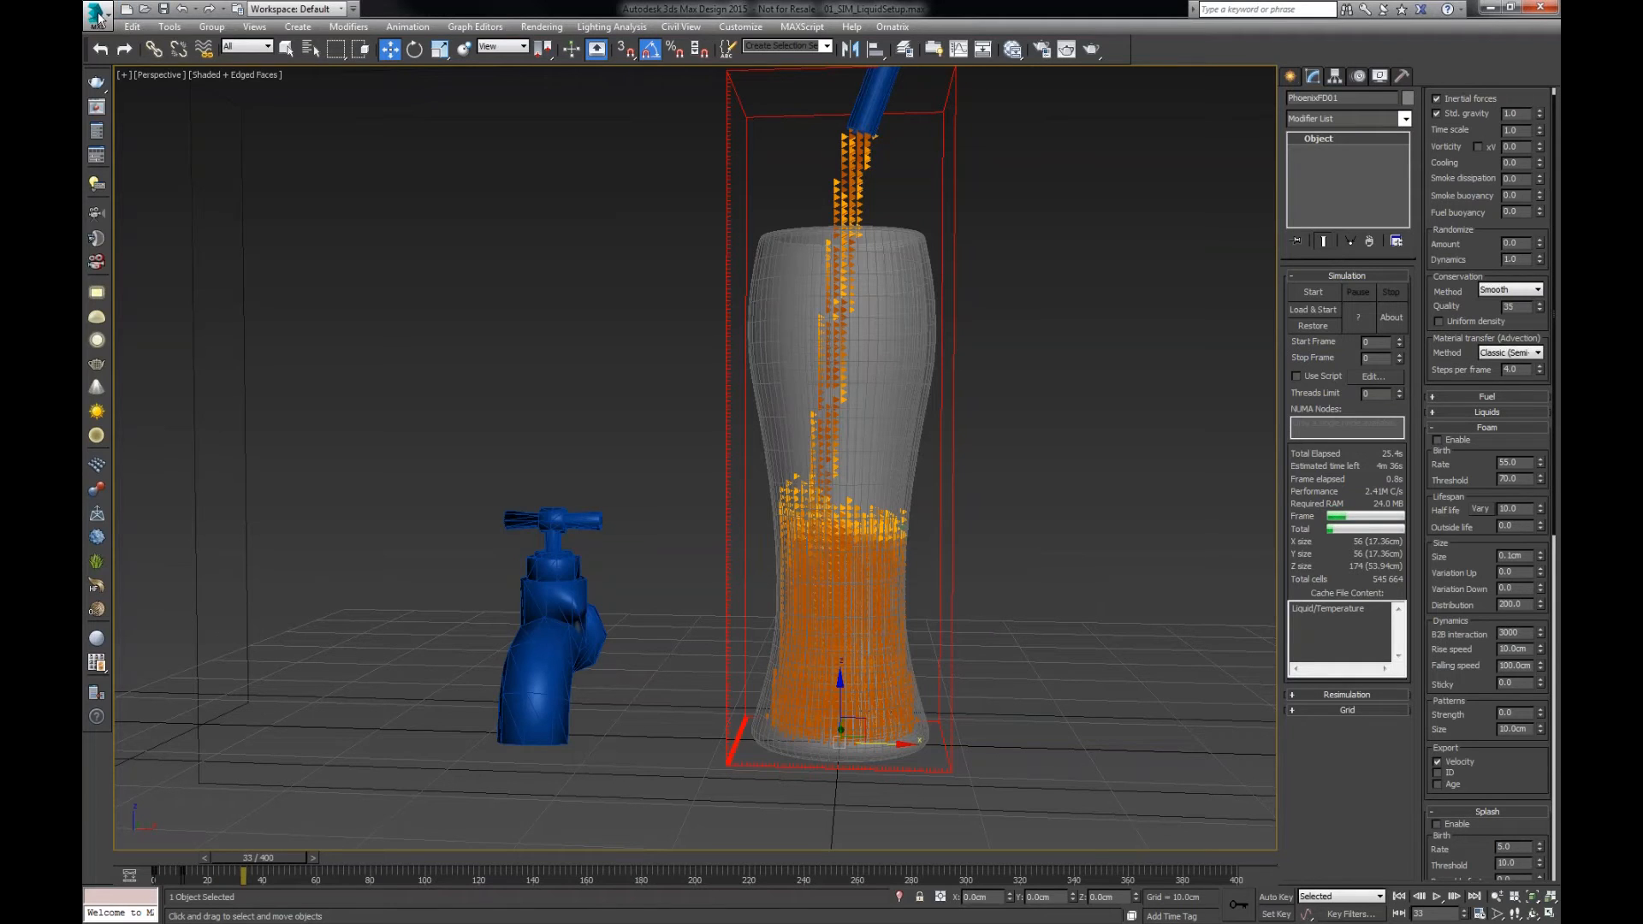
click(97, 14)
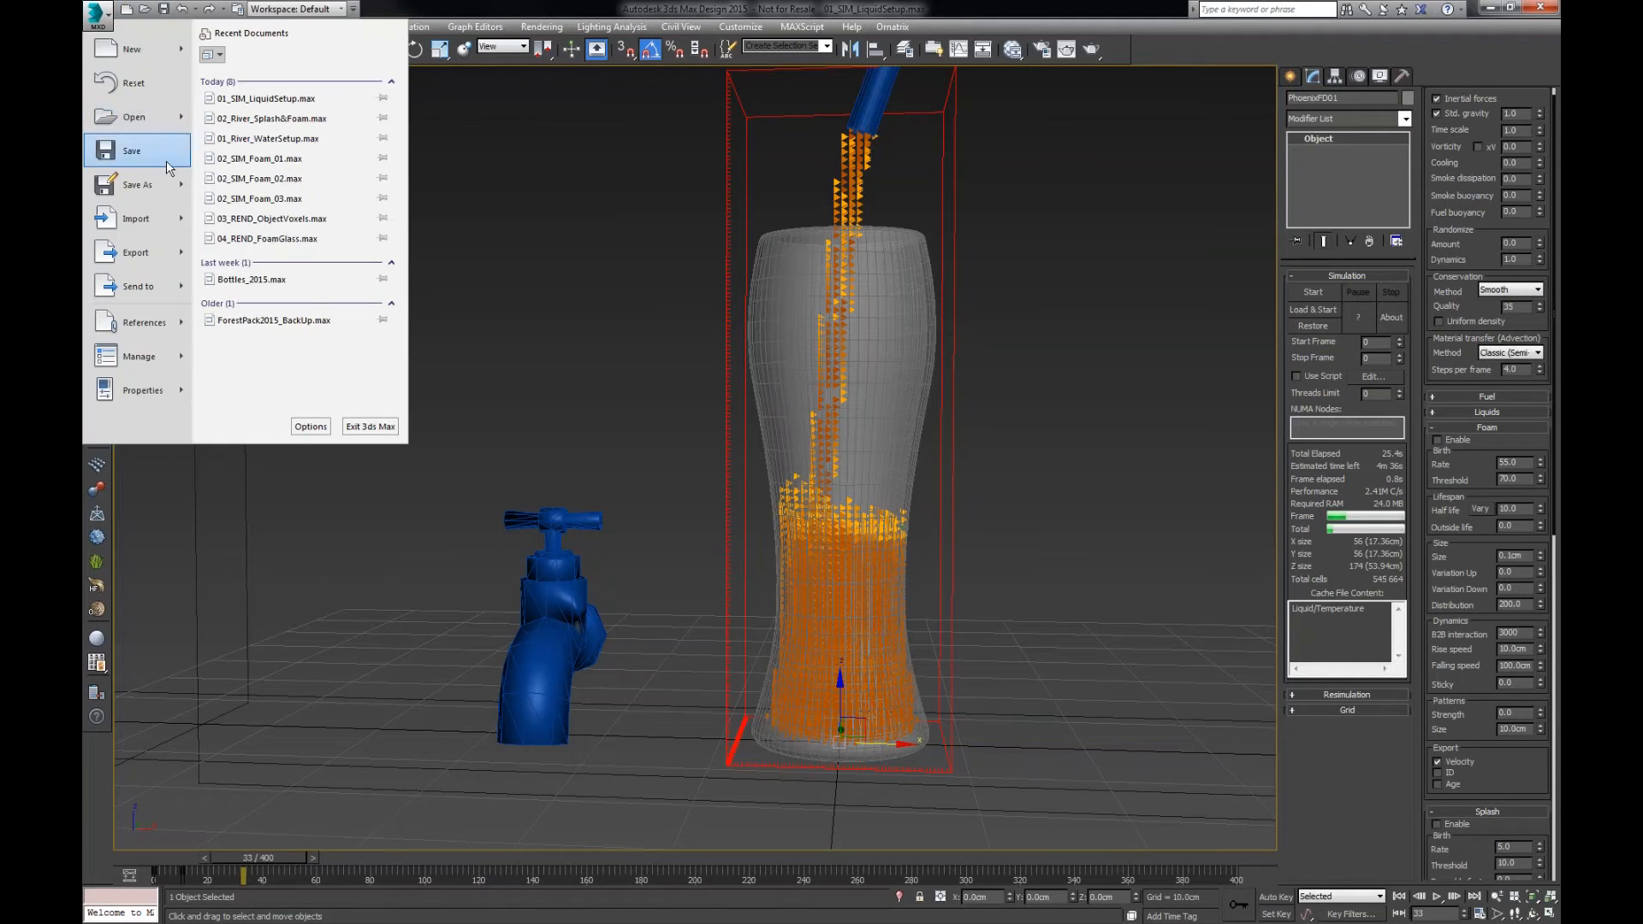
click(278, 157)
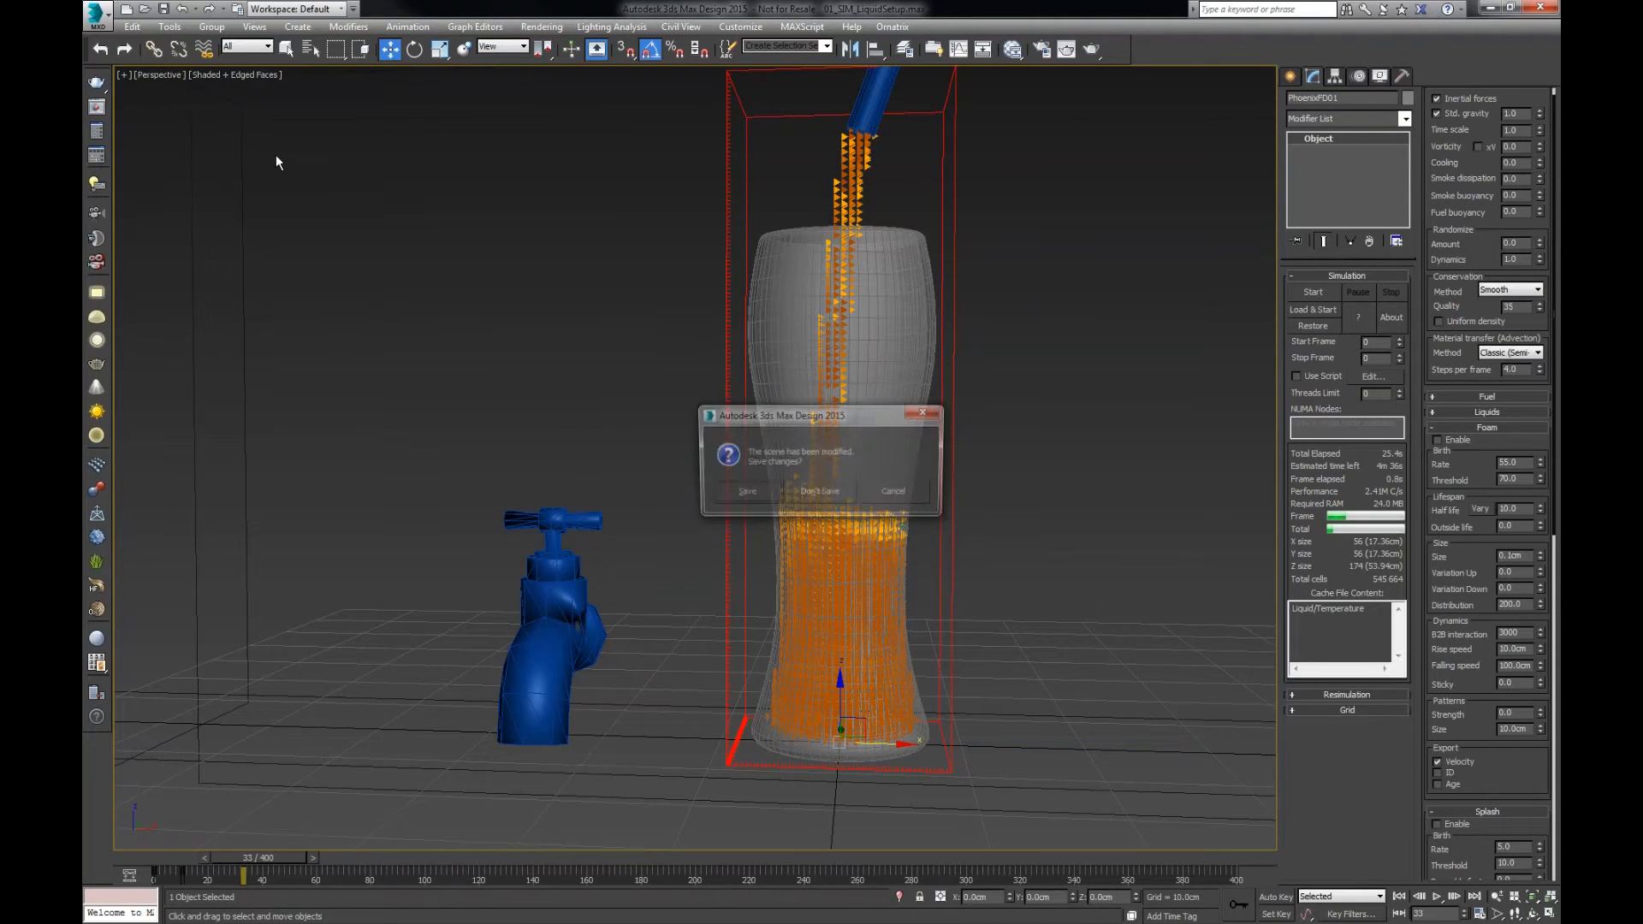
click(819, 492)
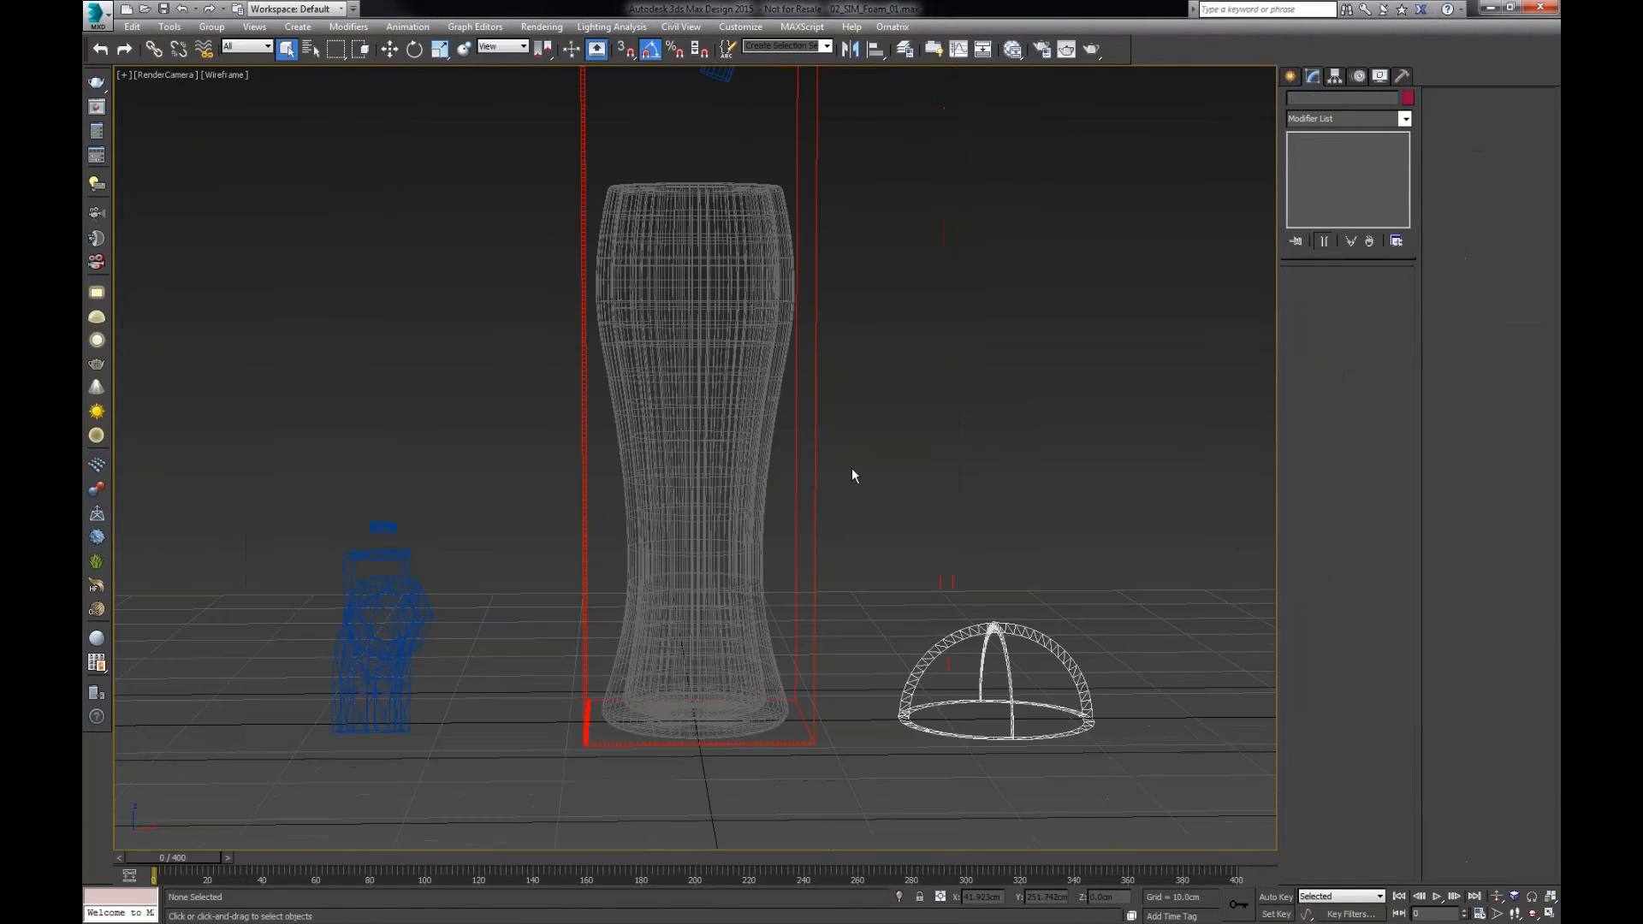
- Select the Phoenix FD grid, start its simulation, and set the Foam birth Rate to 55 while it runs
drag(858, 455, 794, 498)
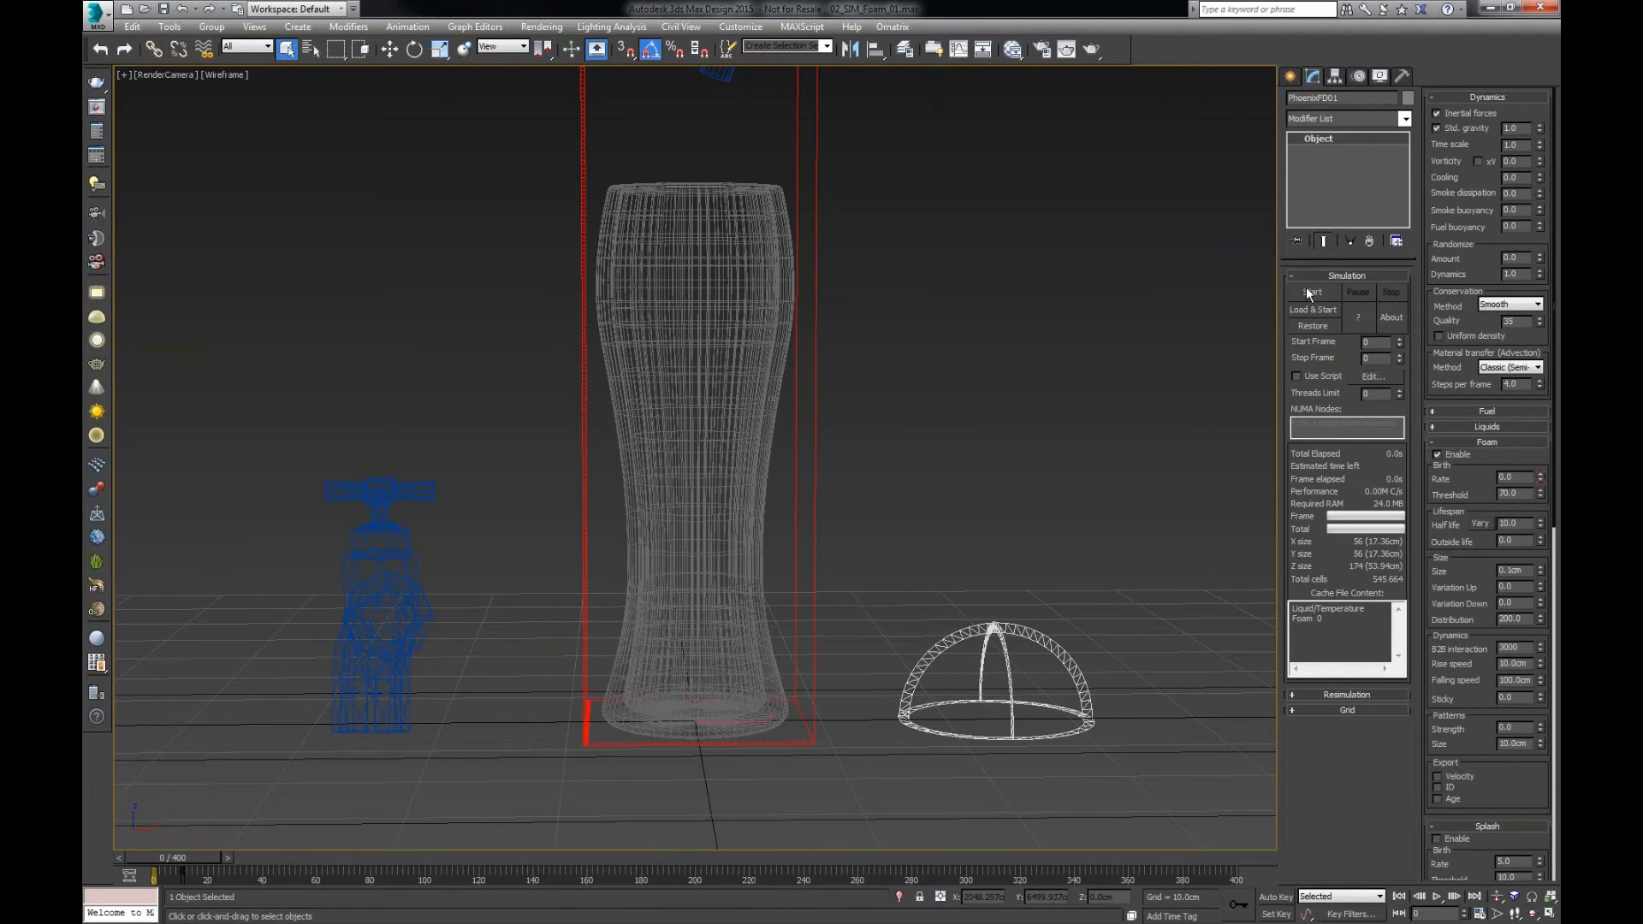
scroll(1476, 457, down, 3)
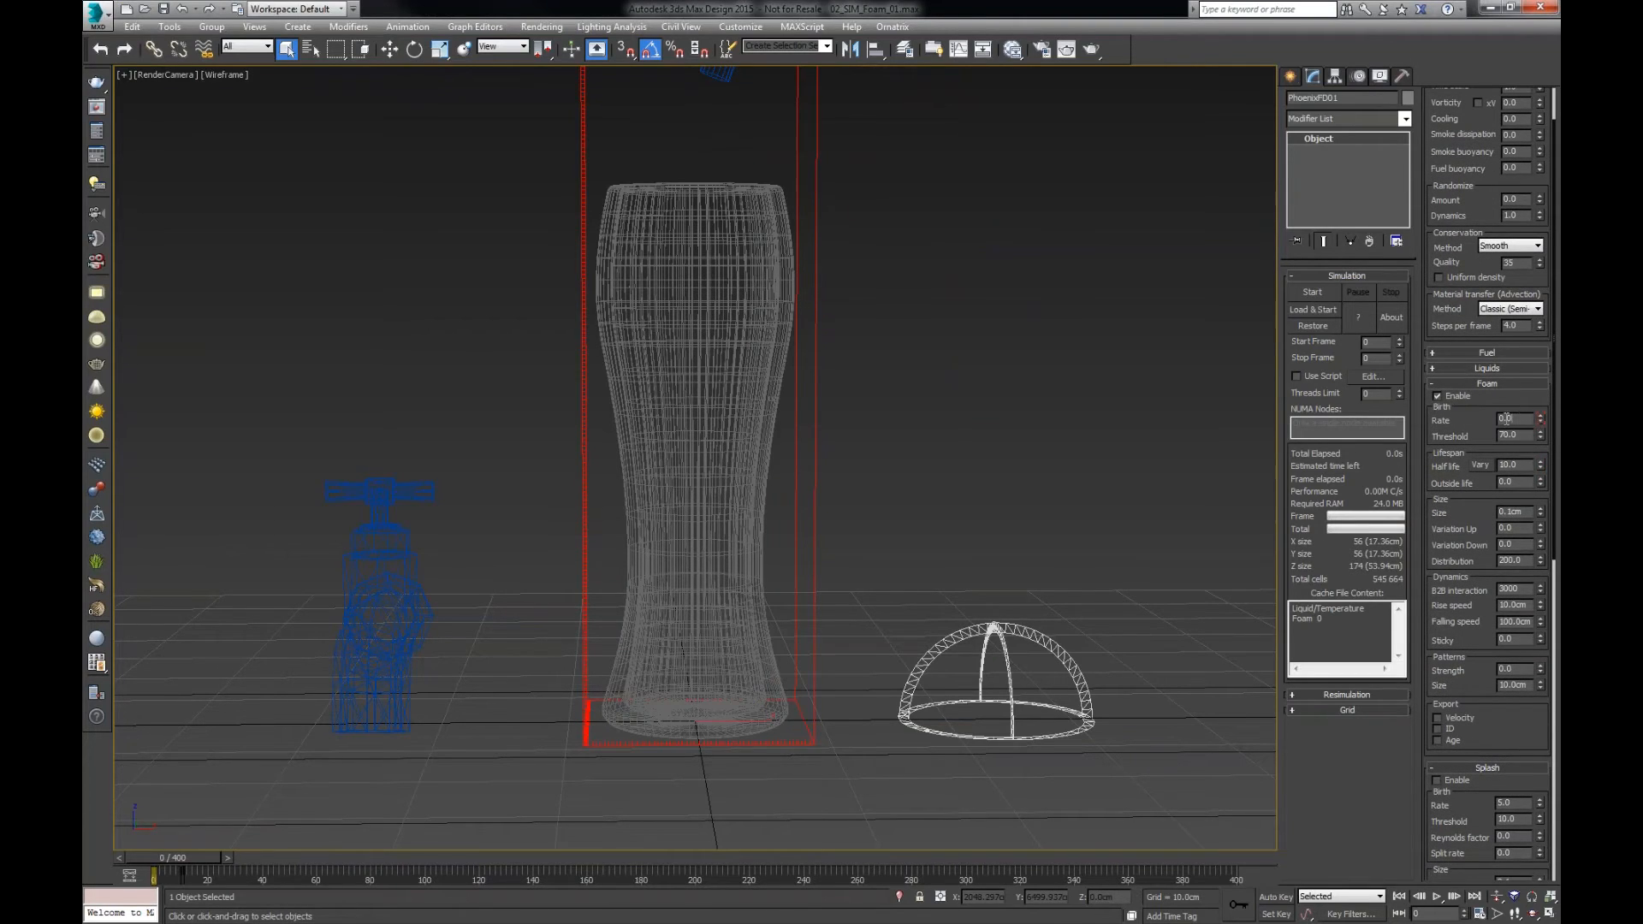
click(1316, 293)
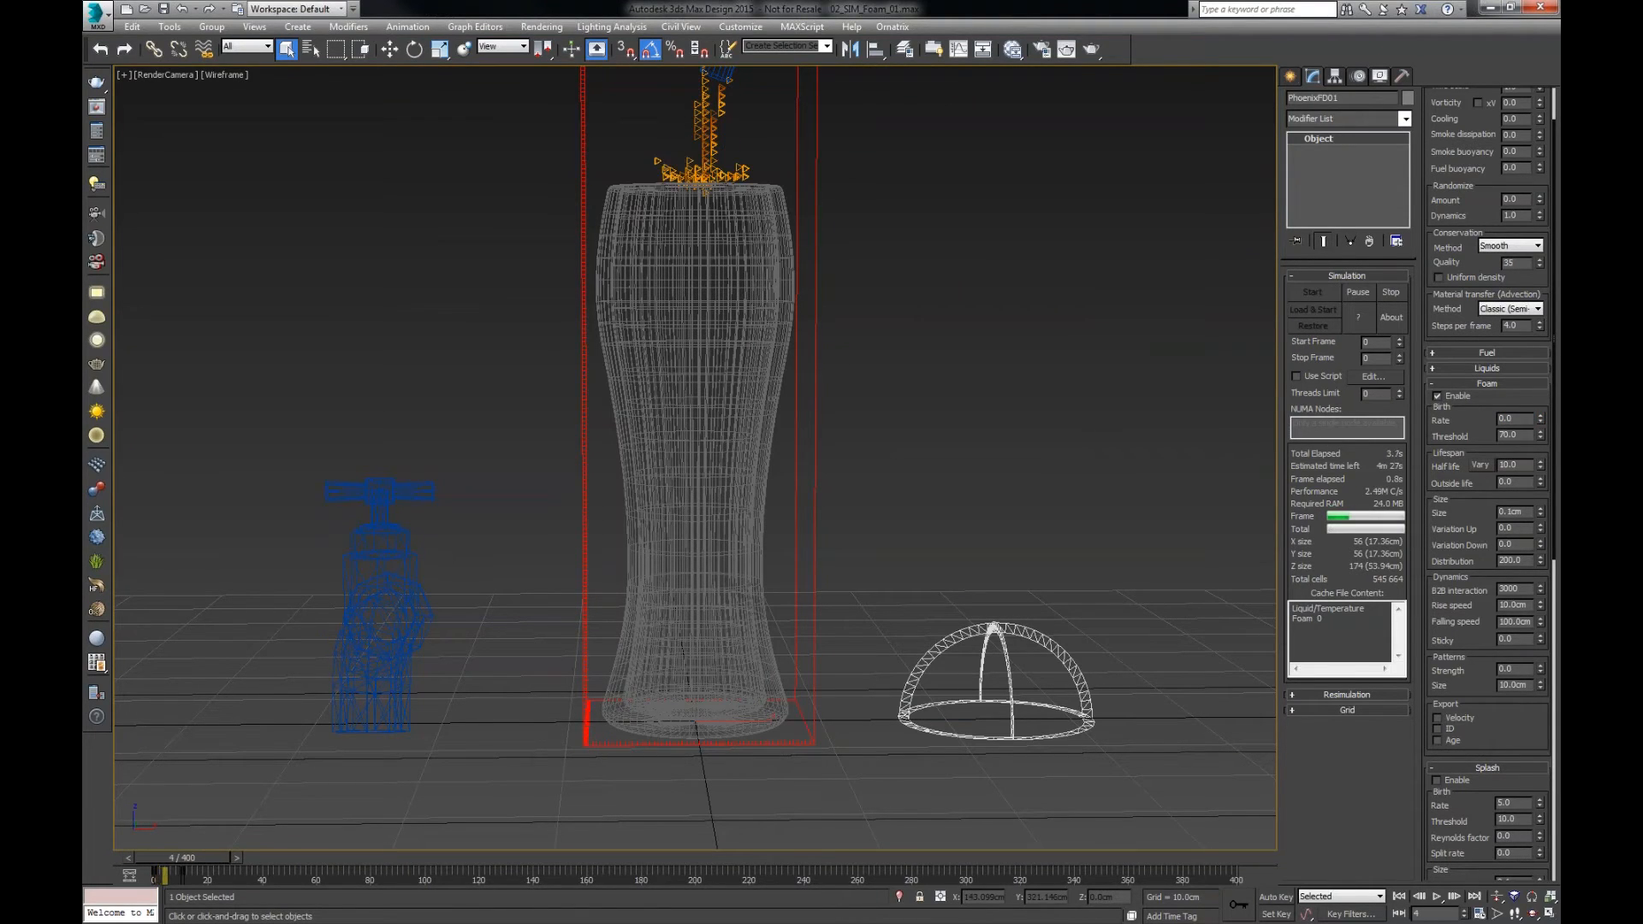
click(1507, 418)
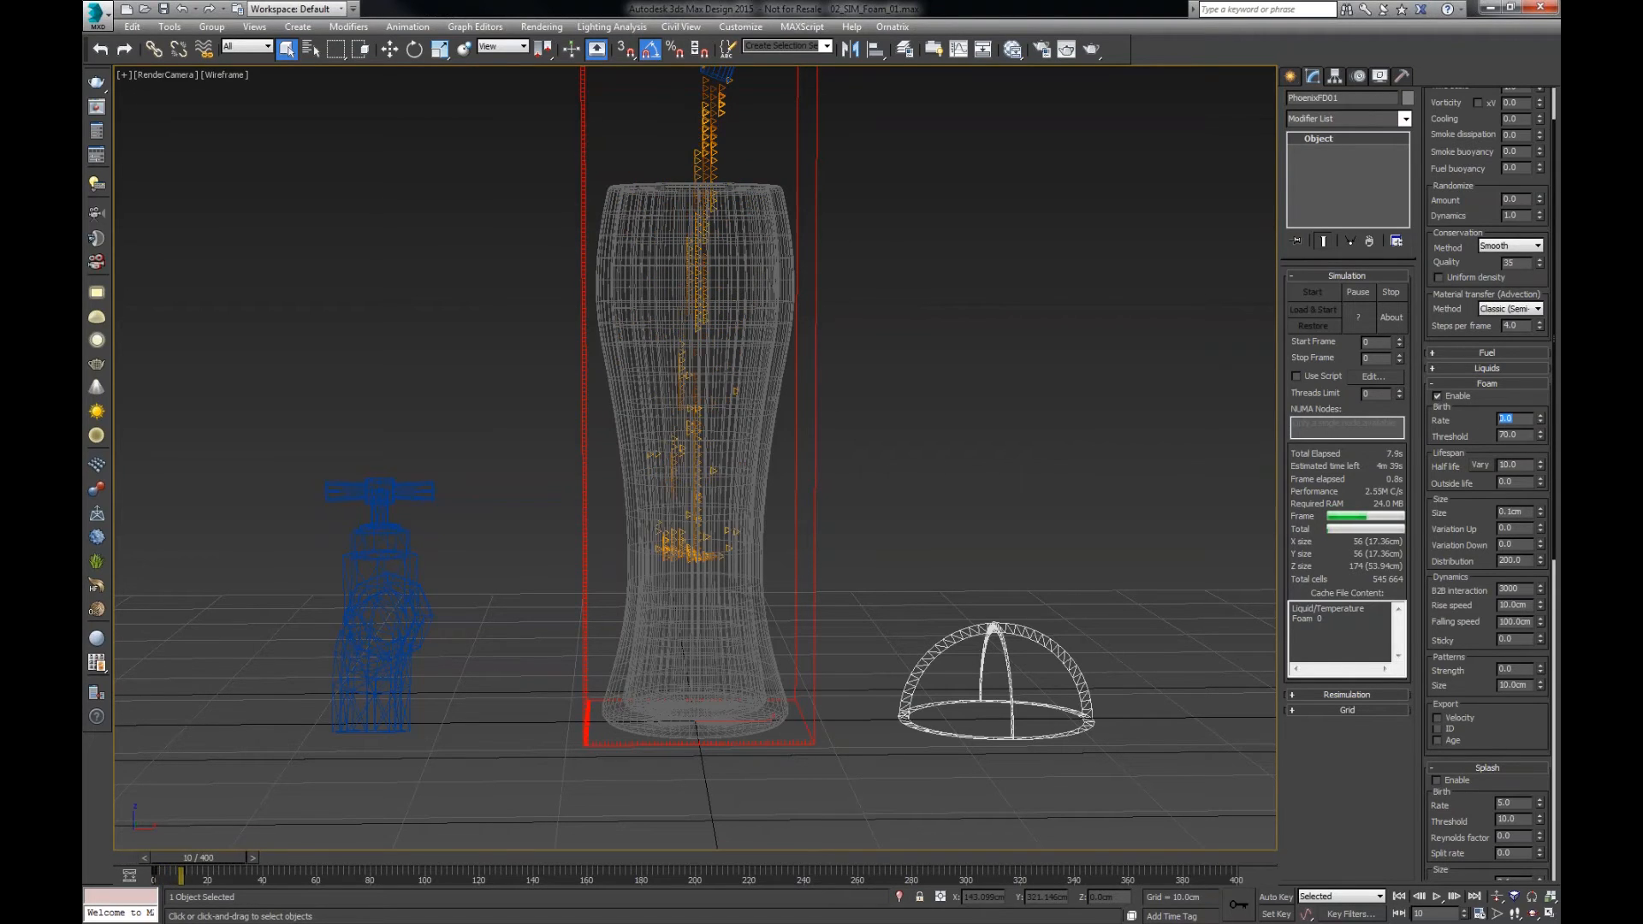
text(55)
key(Return)
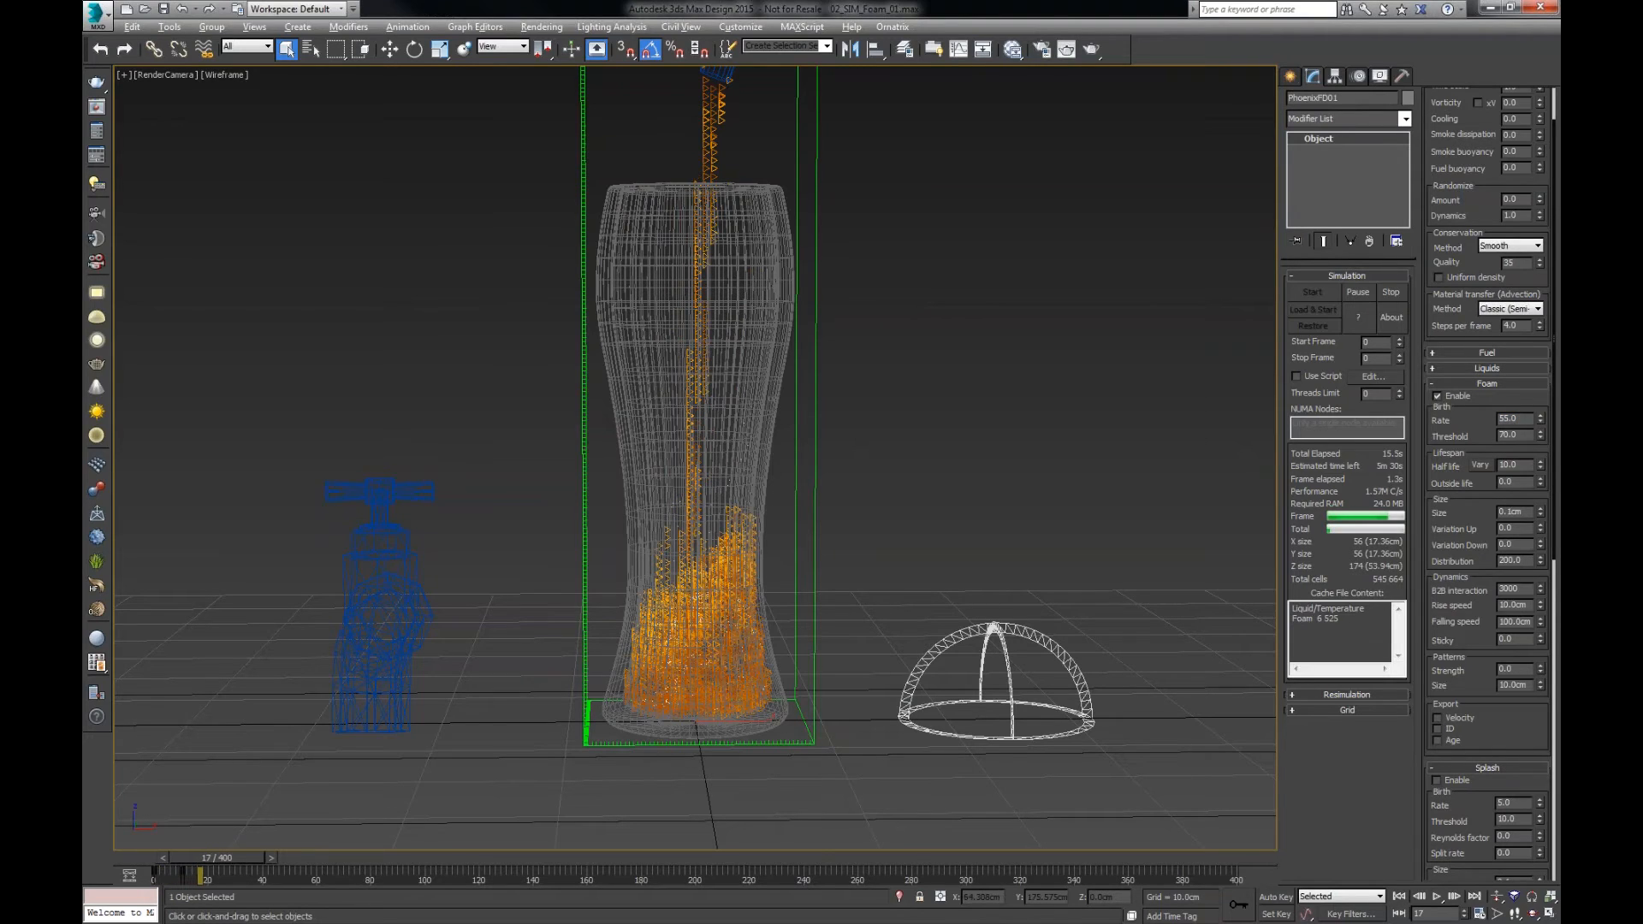
- Pause the simulation to examine frame 12, and resume it until about frame 25 to inspect the foam bubbles
click(1358, 291)
mouse_move(230, 859)
mouse_down()
mouse_move(195, 856)
mouse_move(216, 858)
mouse_up()
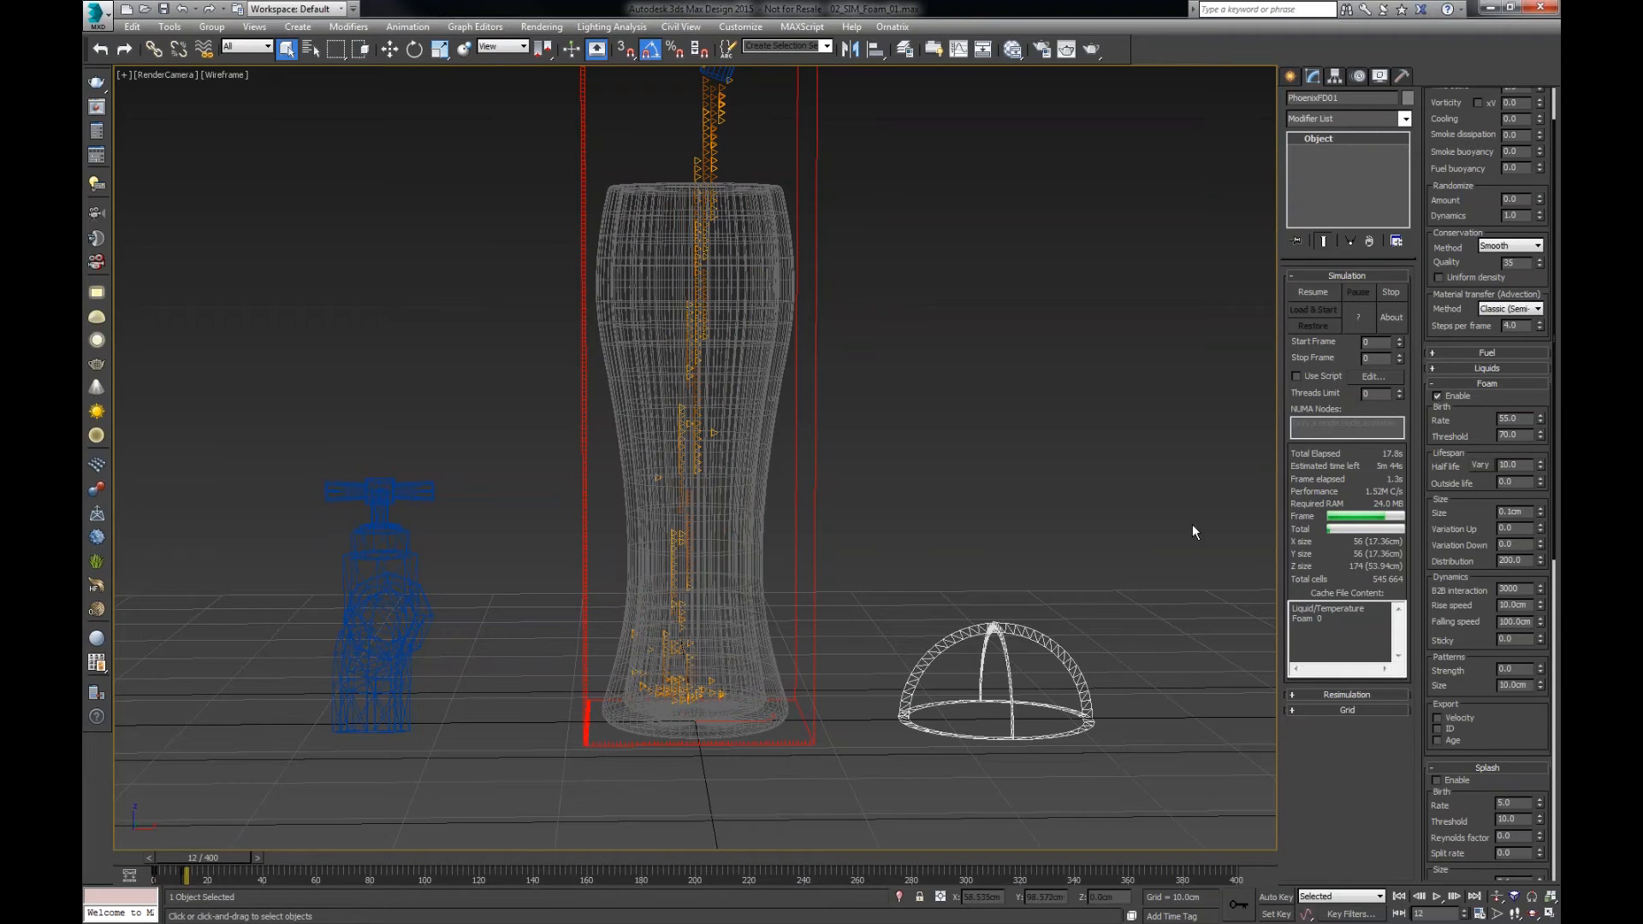
click(1314, 293)
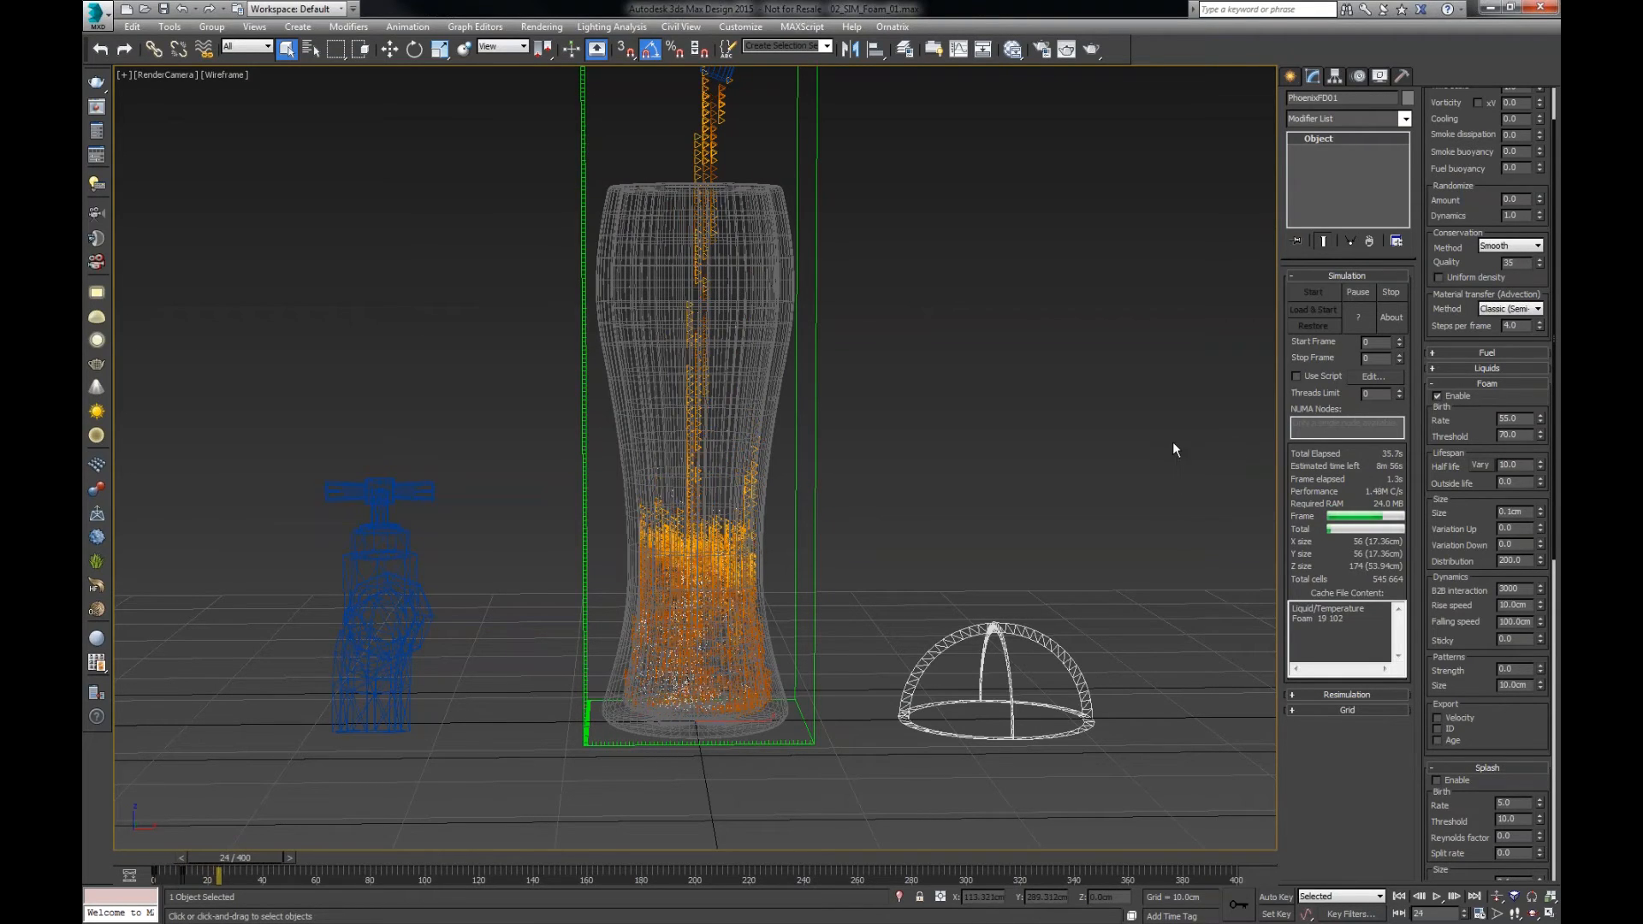
click(1359, 292)
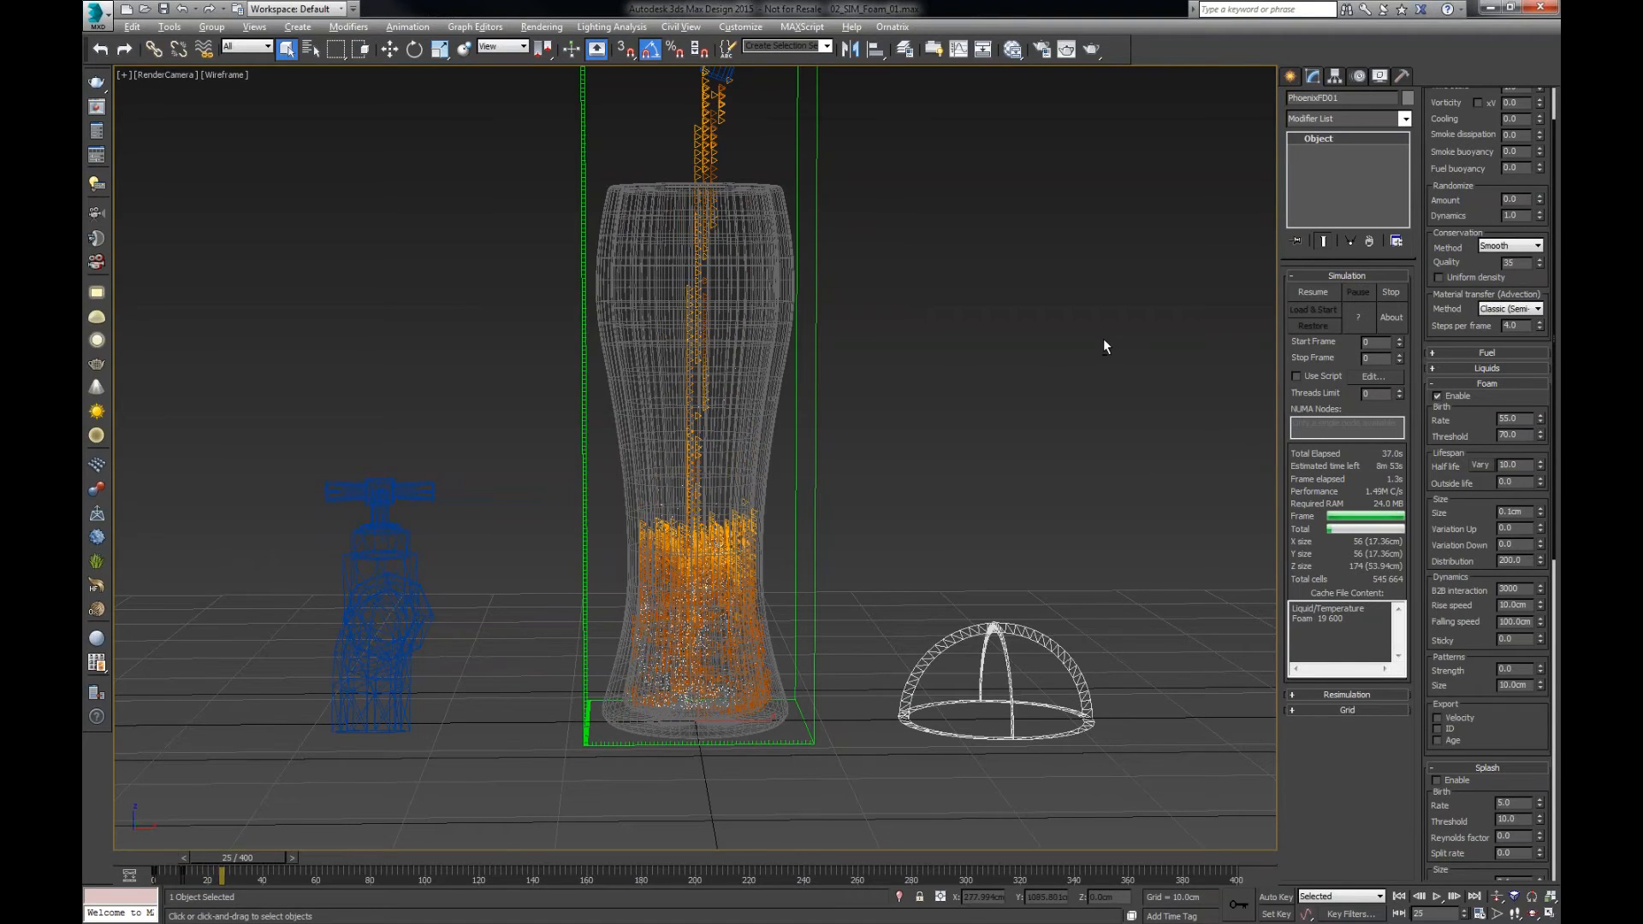
- Open the recent scene 02_SIM_Foam_02.max without saving changes and scrub its cached simulation to frame 165
key(alt+Tab)
click(96, 14)
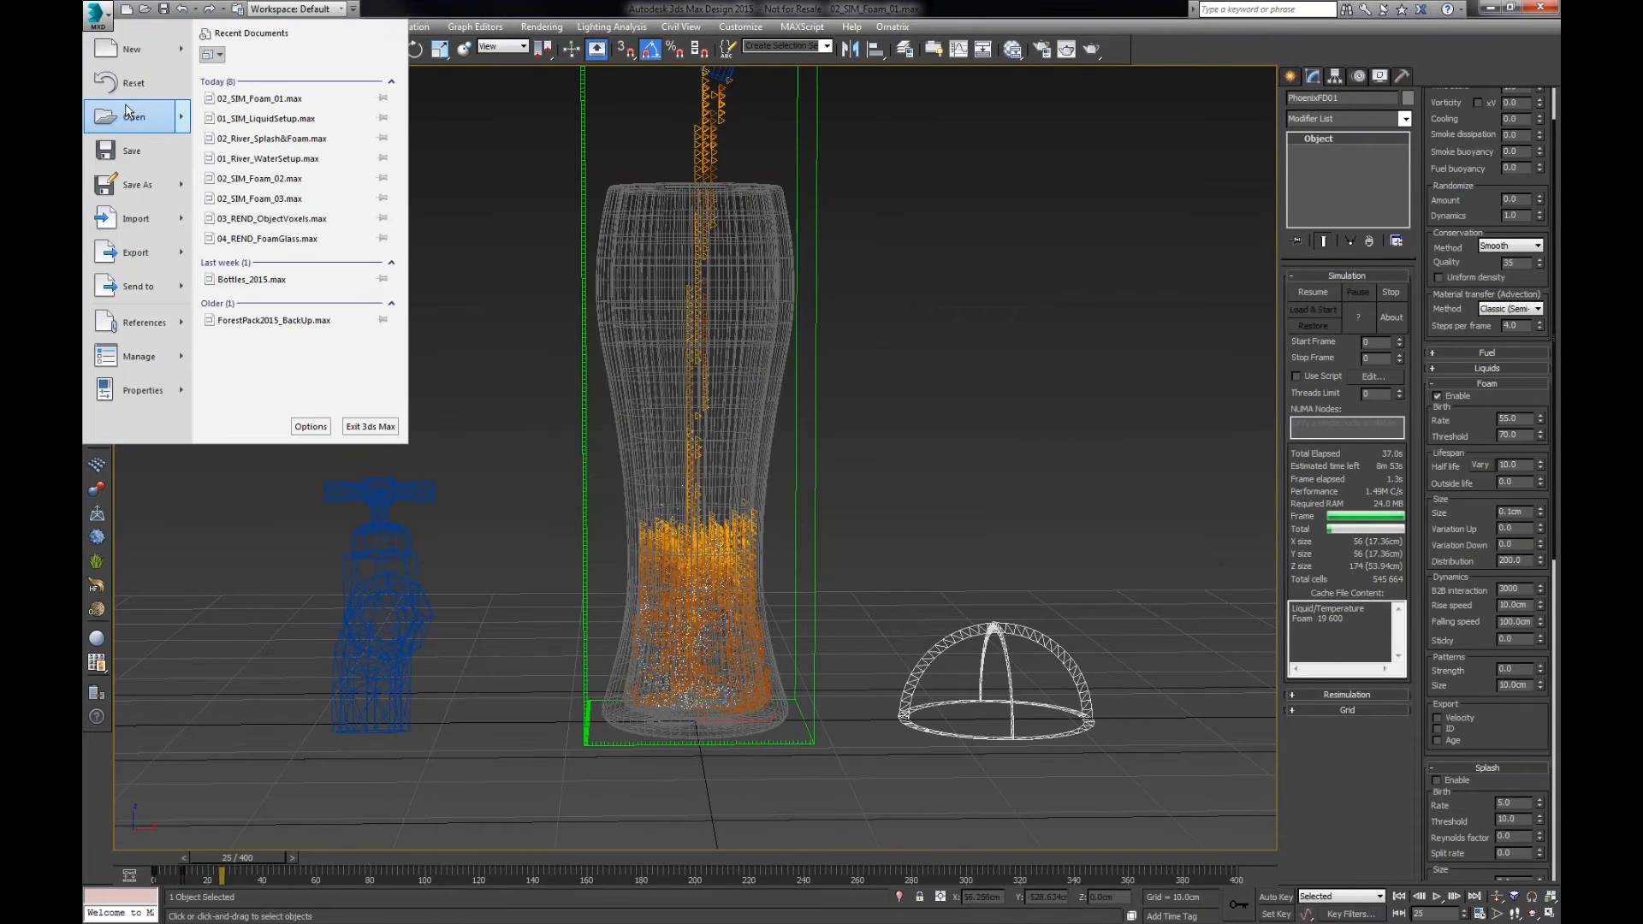
click(802, 257)
click(103, 20)
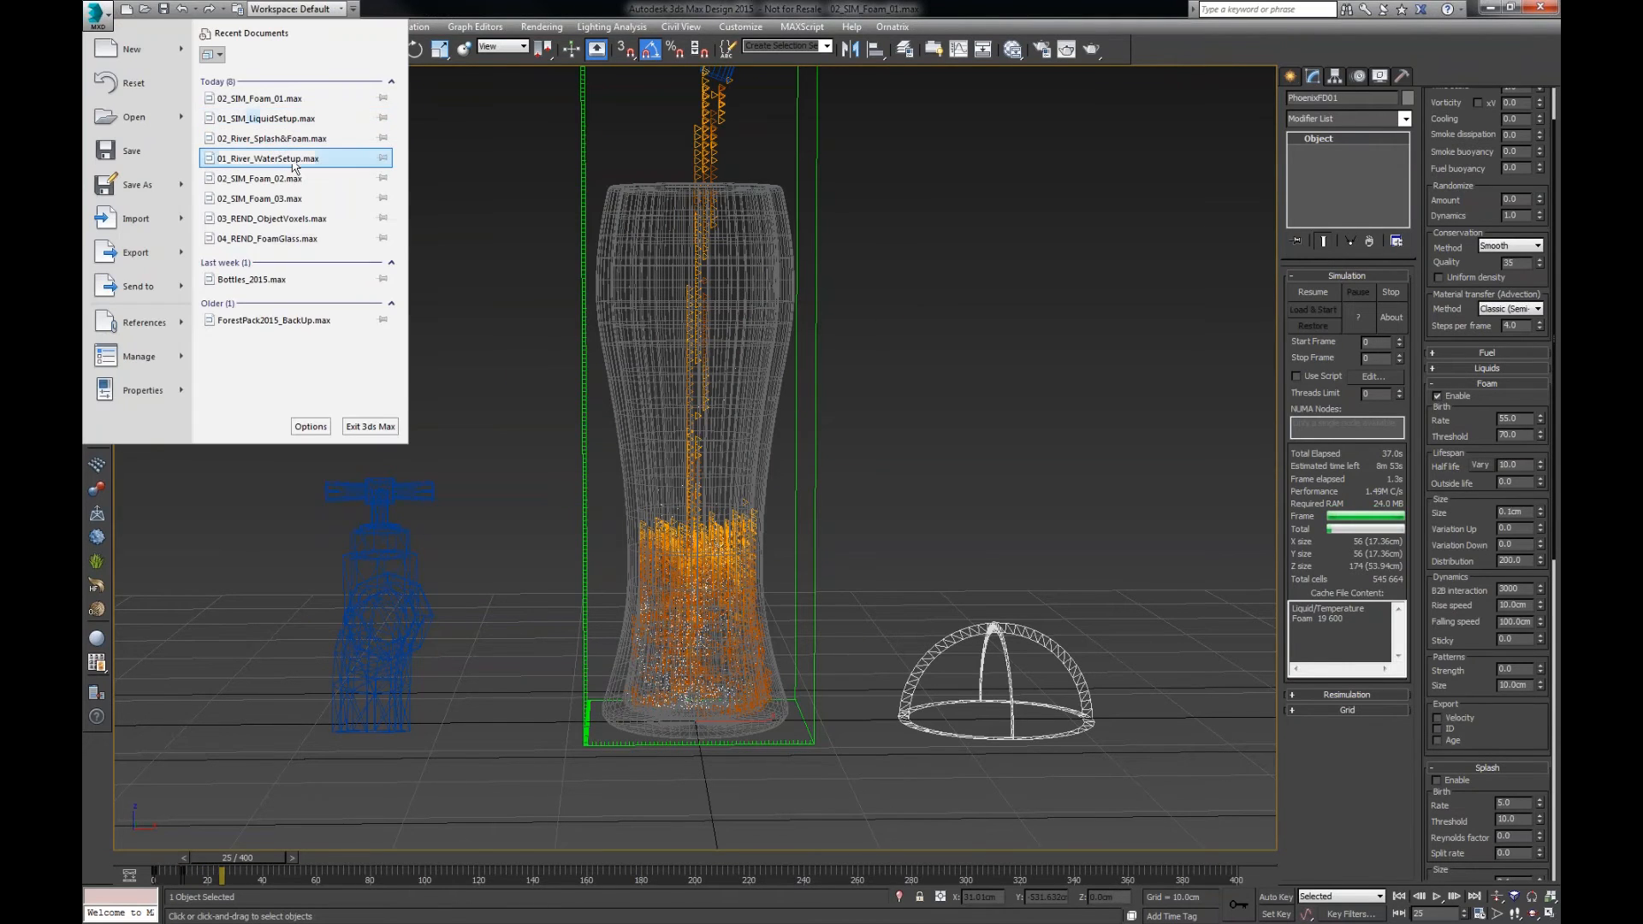
click(257, 178)
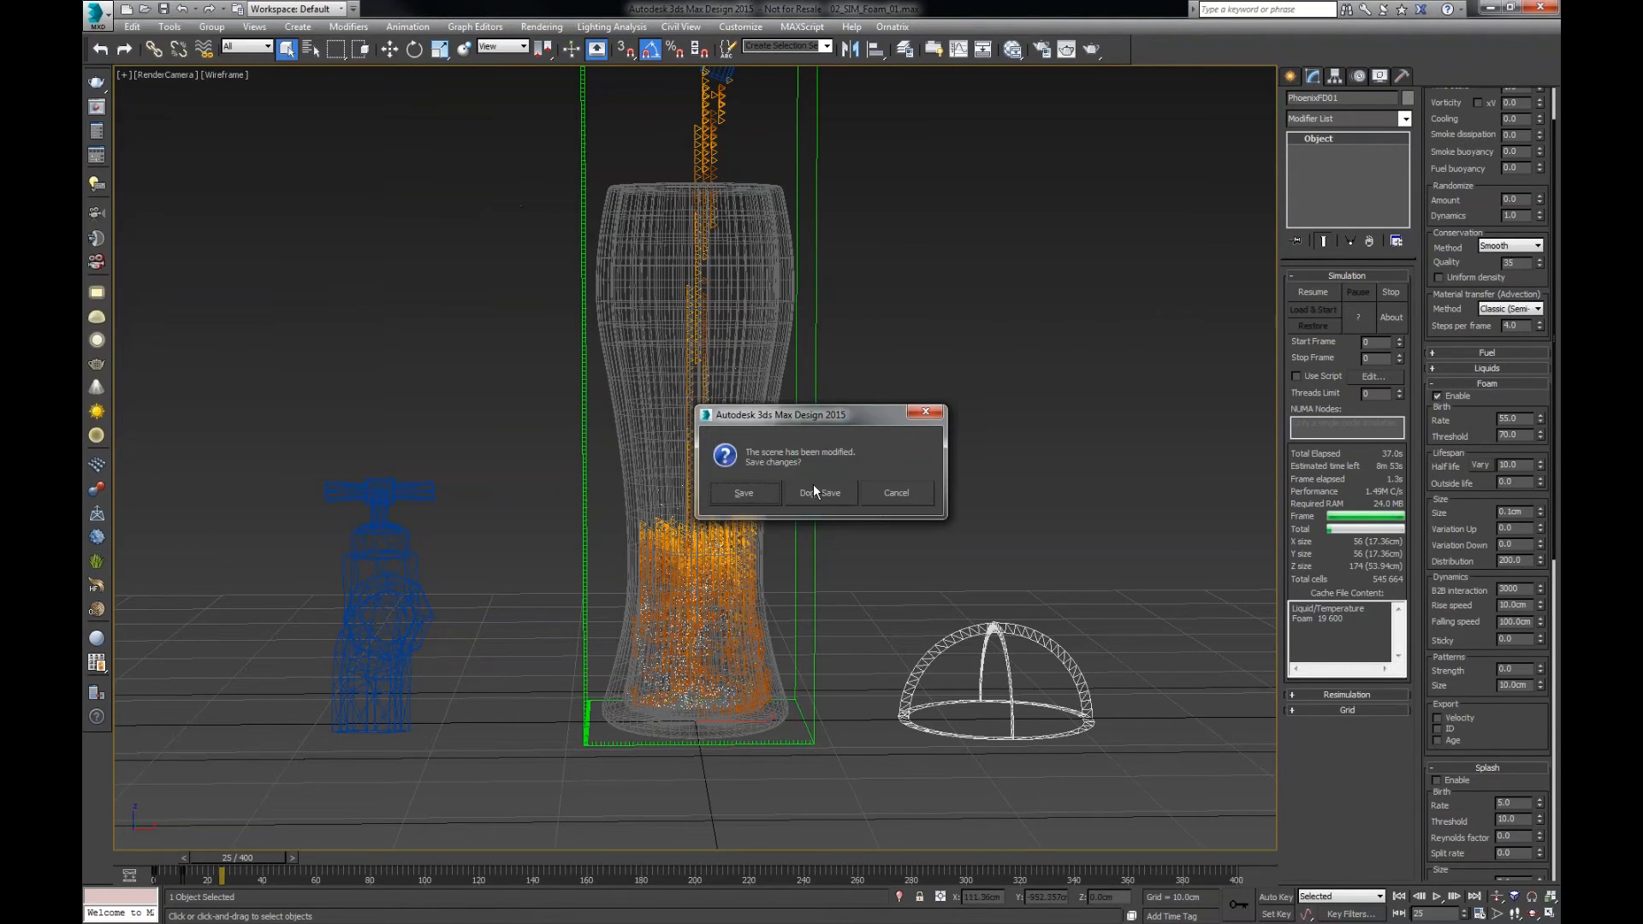
click(878, 481)
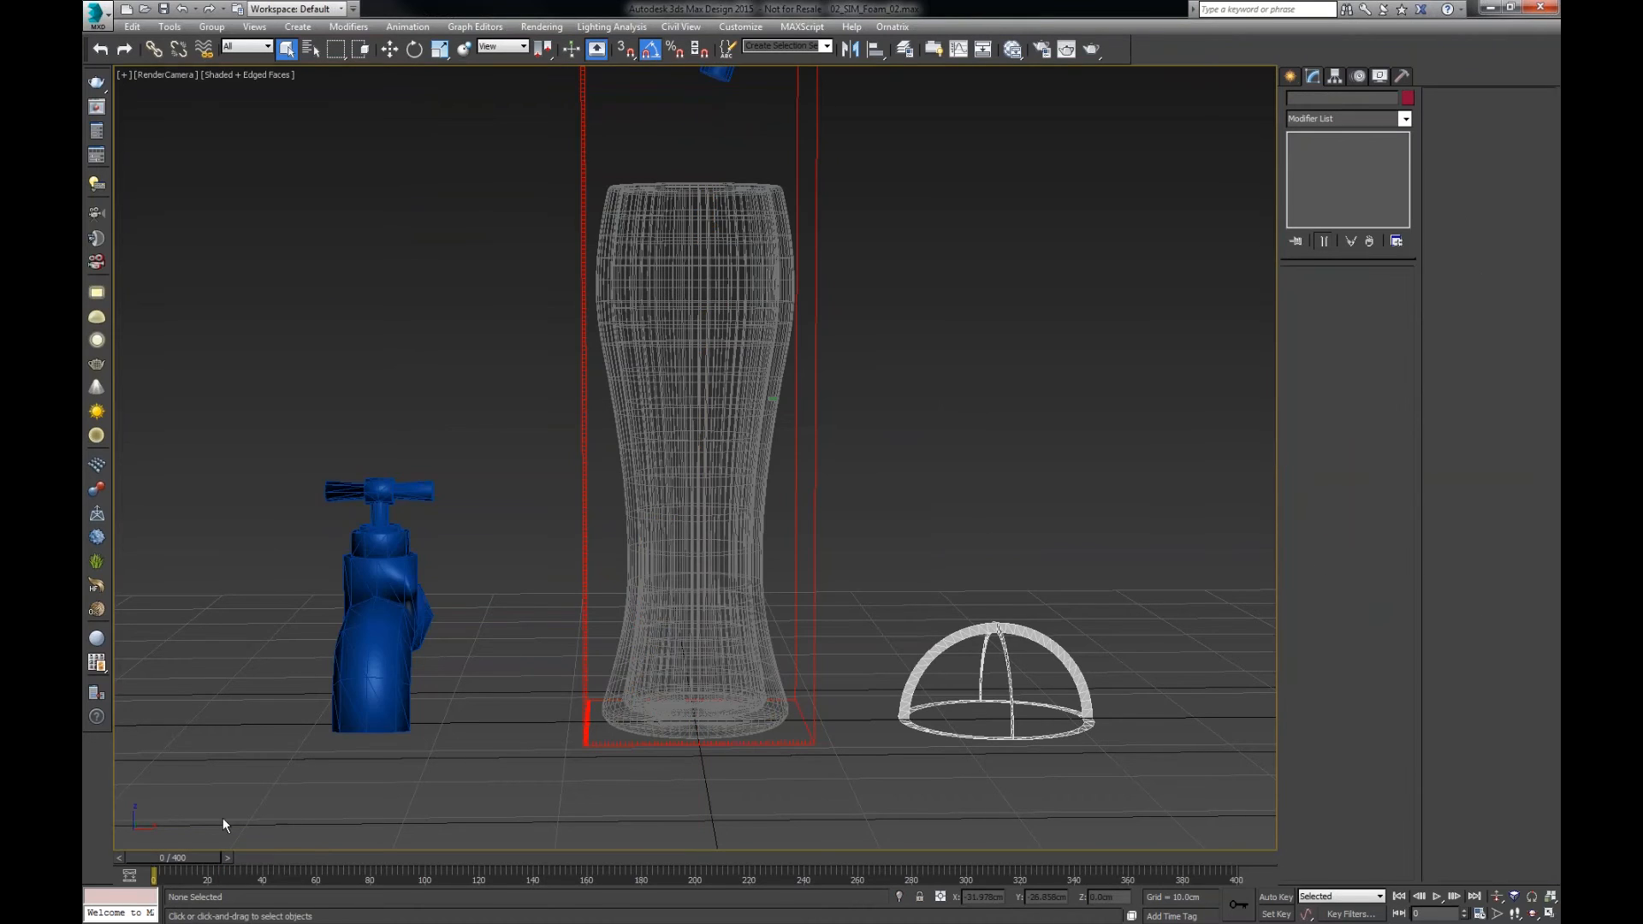
drag(195, 871, 609, 774)
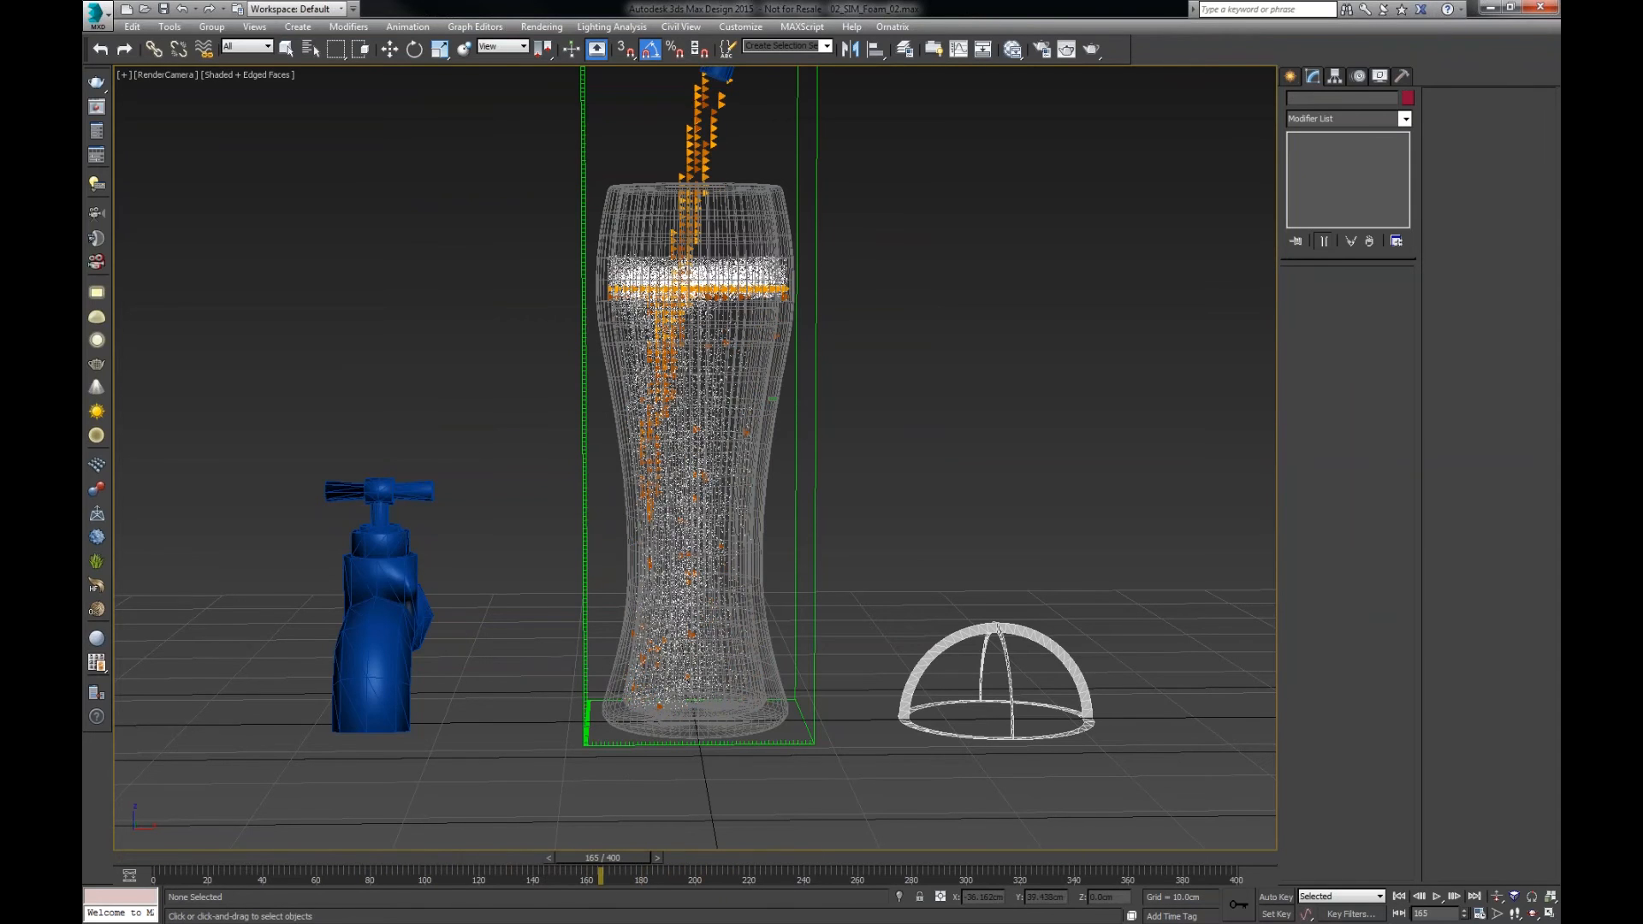
- Reopen 02_SIM_Foam_01.max from the 01_Scenes folder and scrub the timeline to frame 235
click(99, 15)
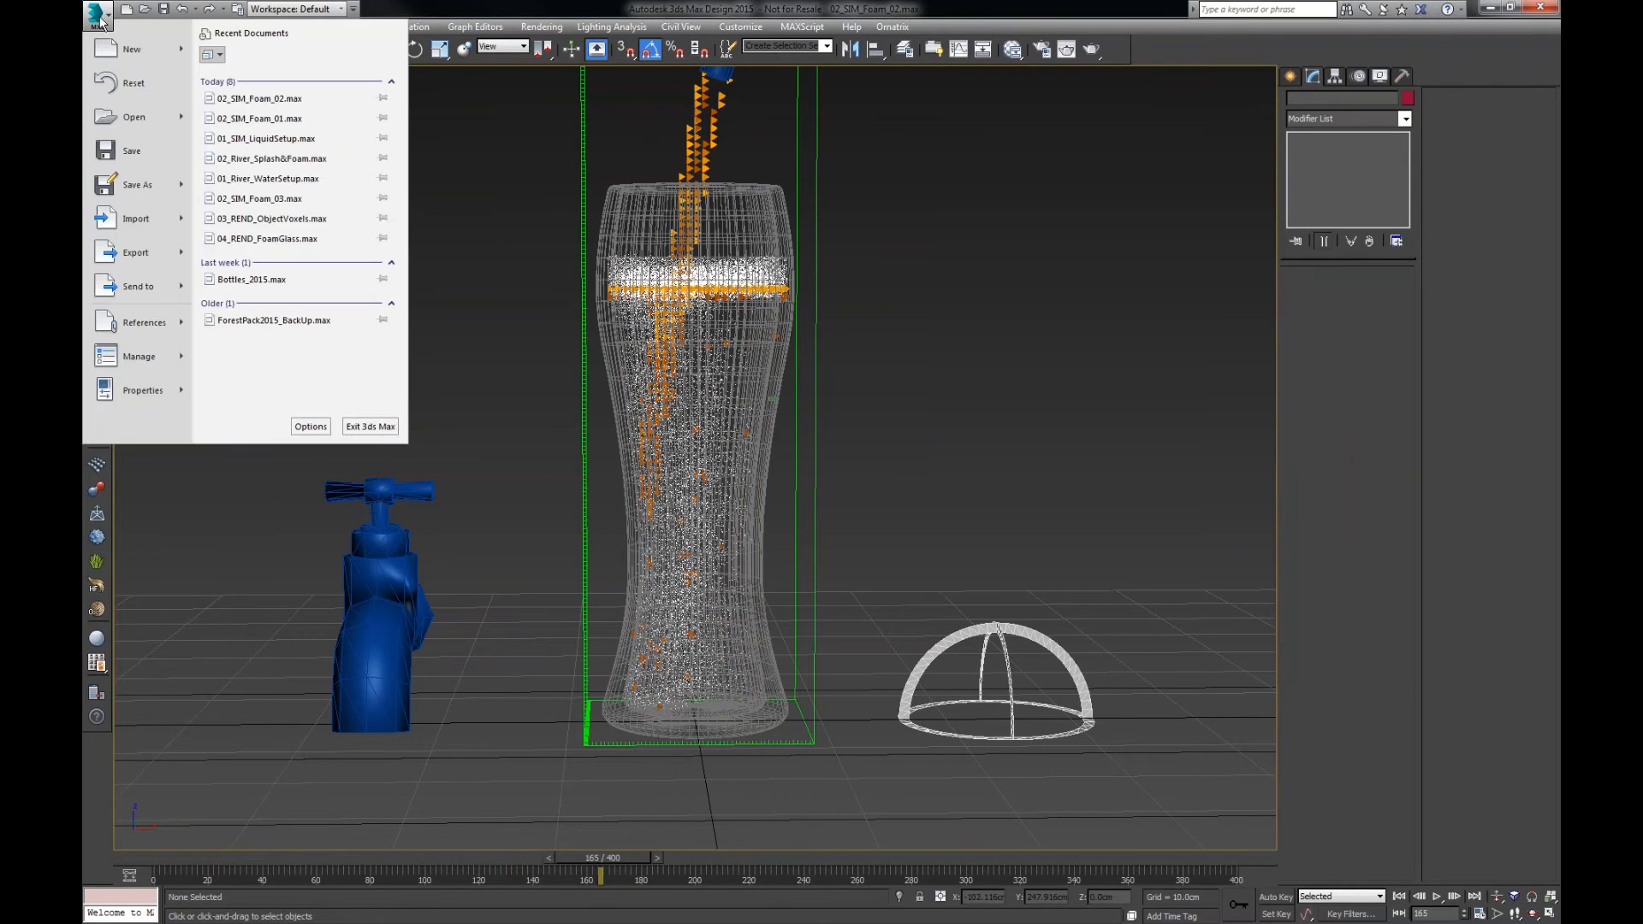
click(159, 119)
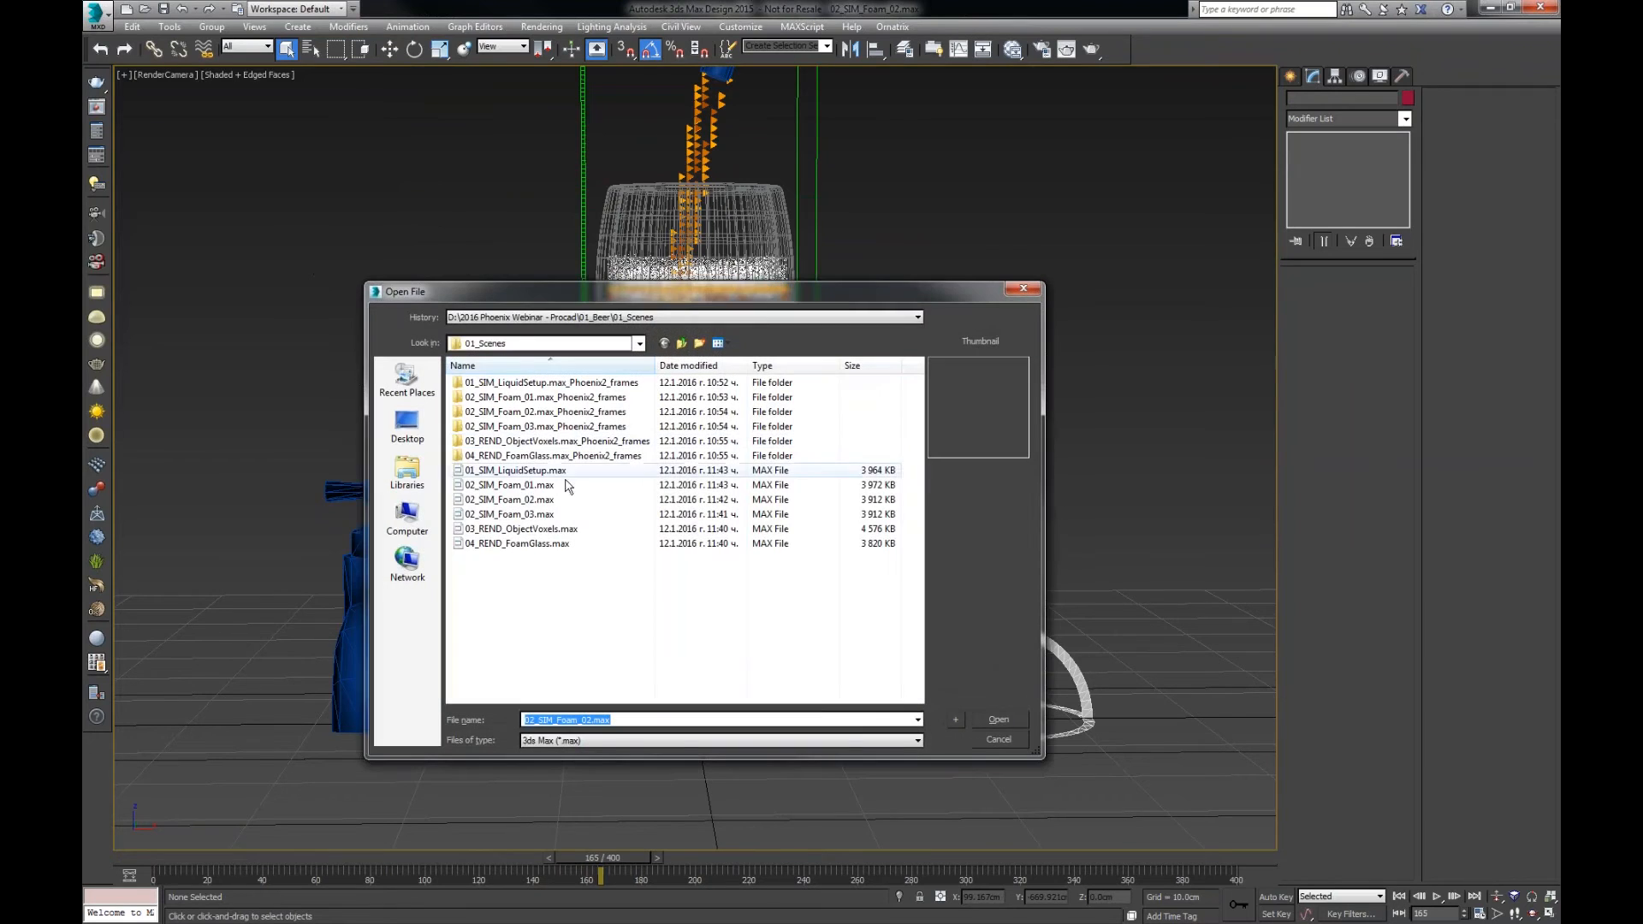
double_click(548, 485)
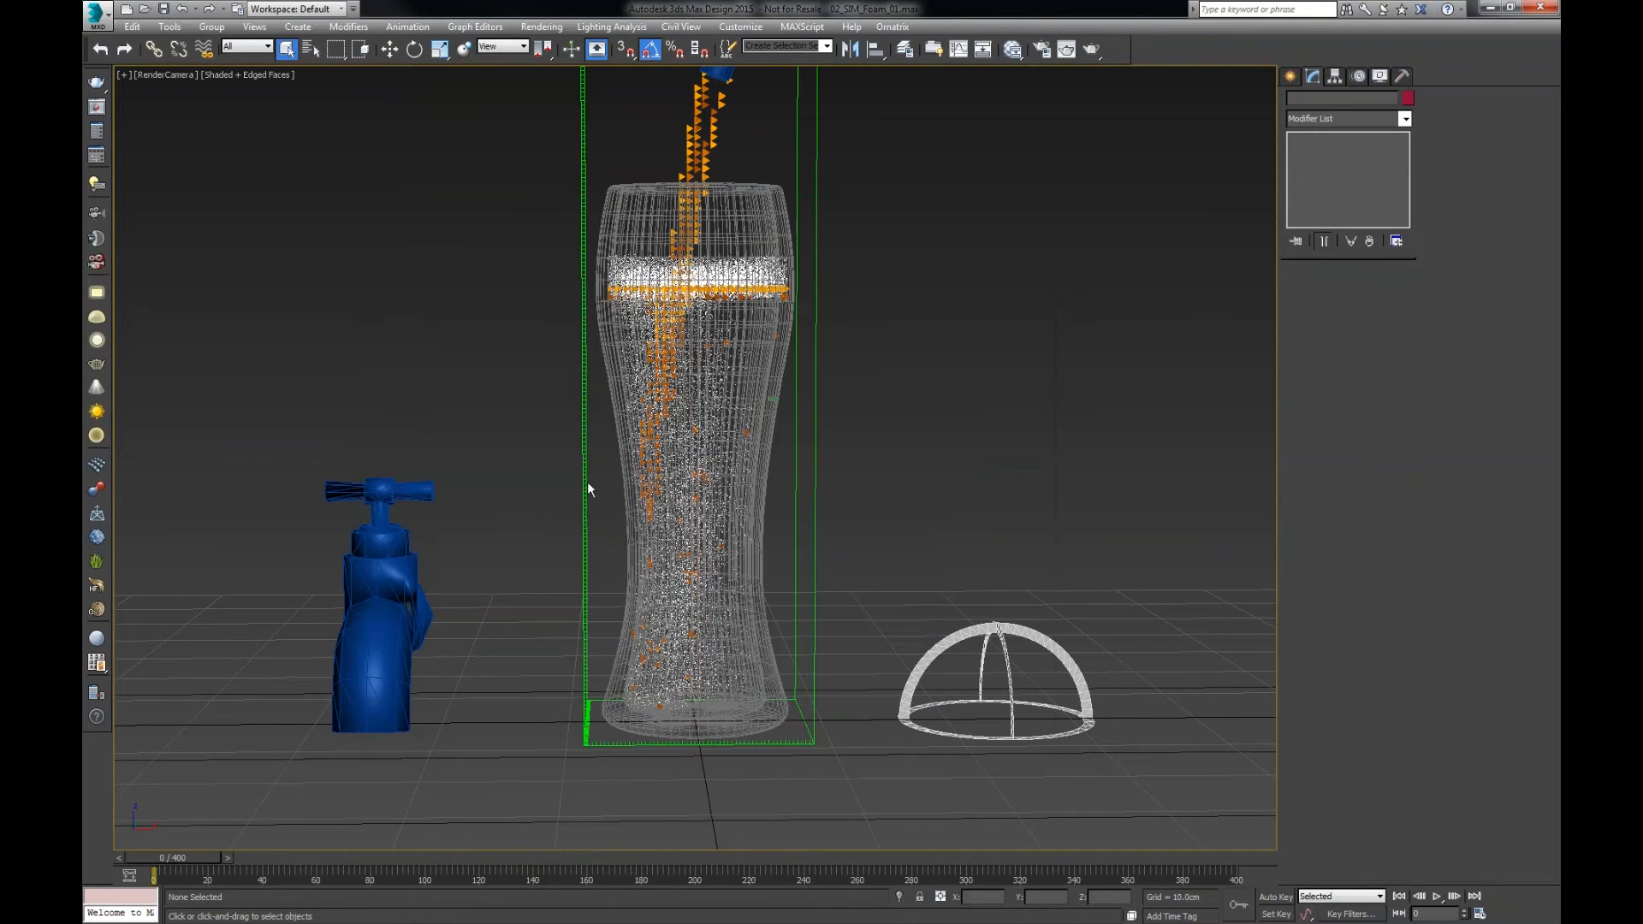
drag(188, 860, 814, 736)
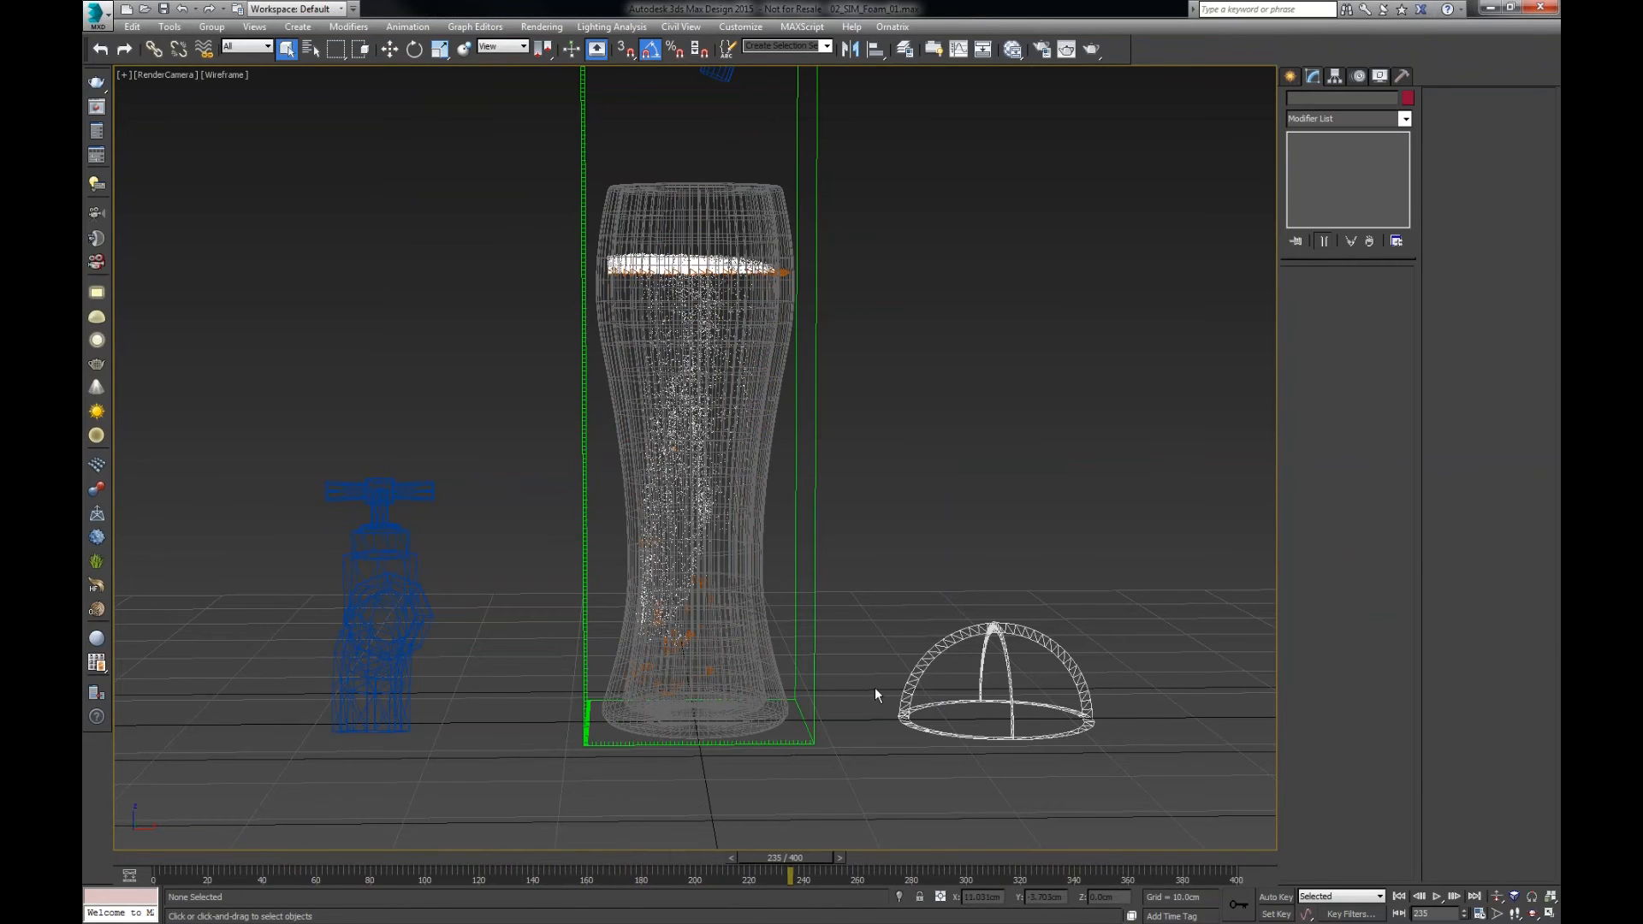
- Switch to the FoamSimulation composition in Pdplayer and scrub the Foam_01.avi preview, ending at frame 194
key(alt+Tab)
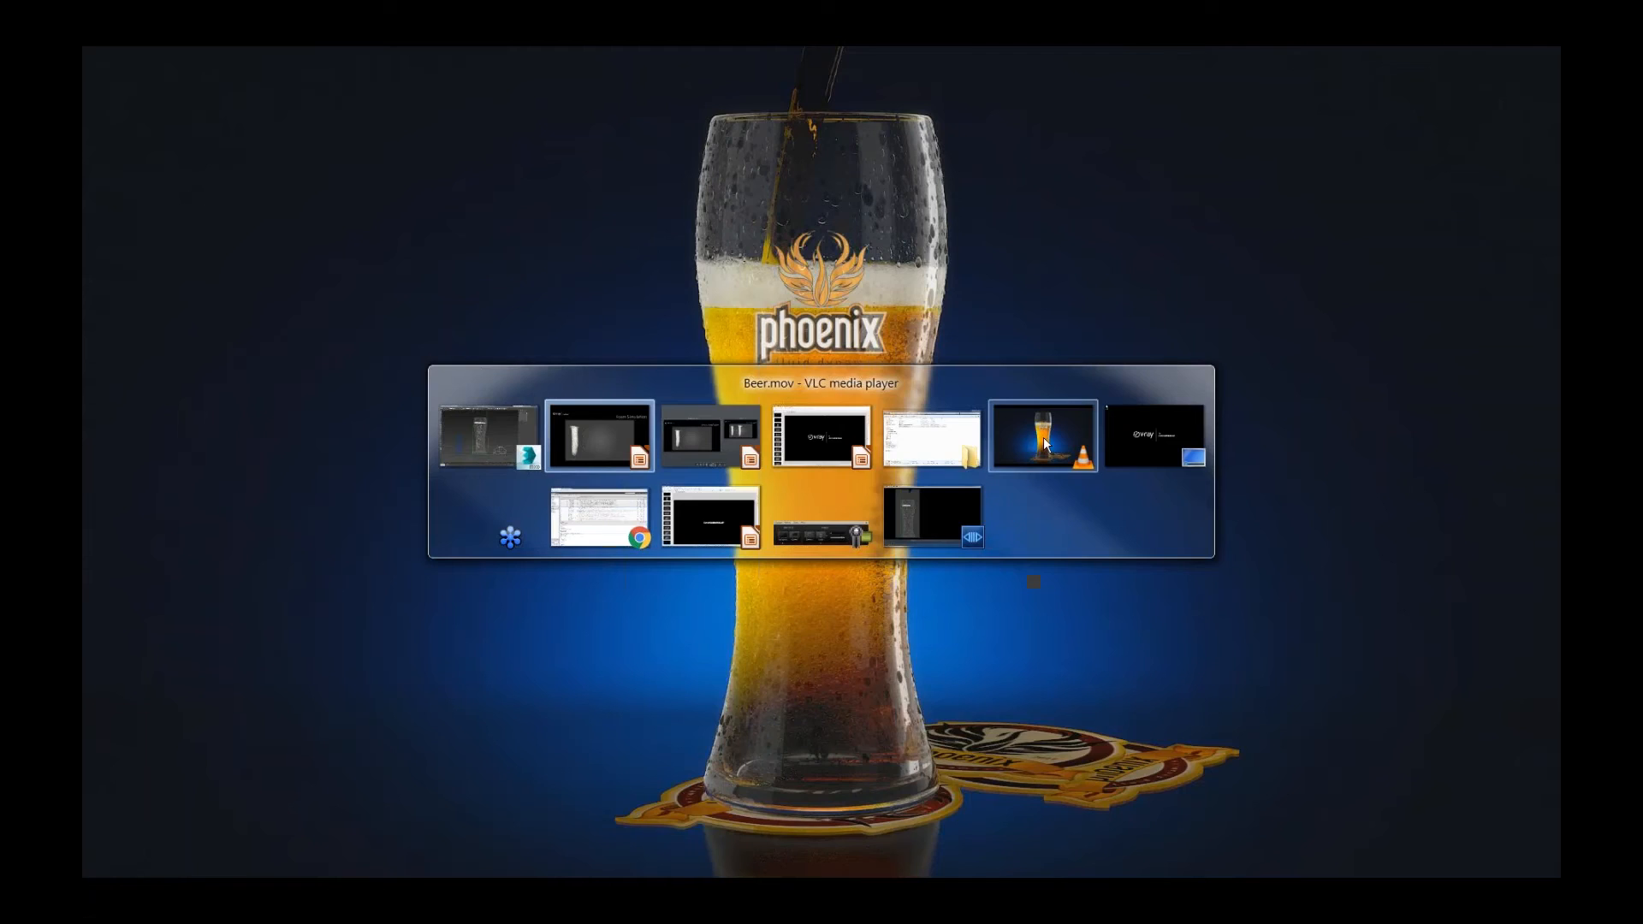
click(909, 507)
drag(250, 862, 818, 813)
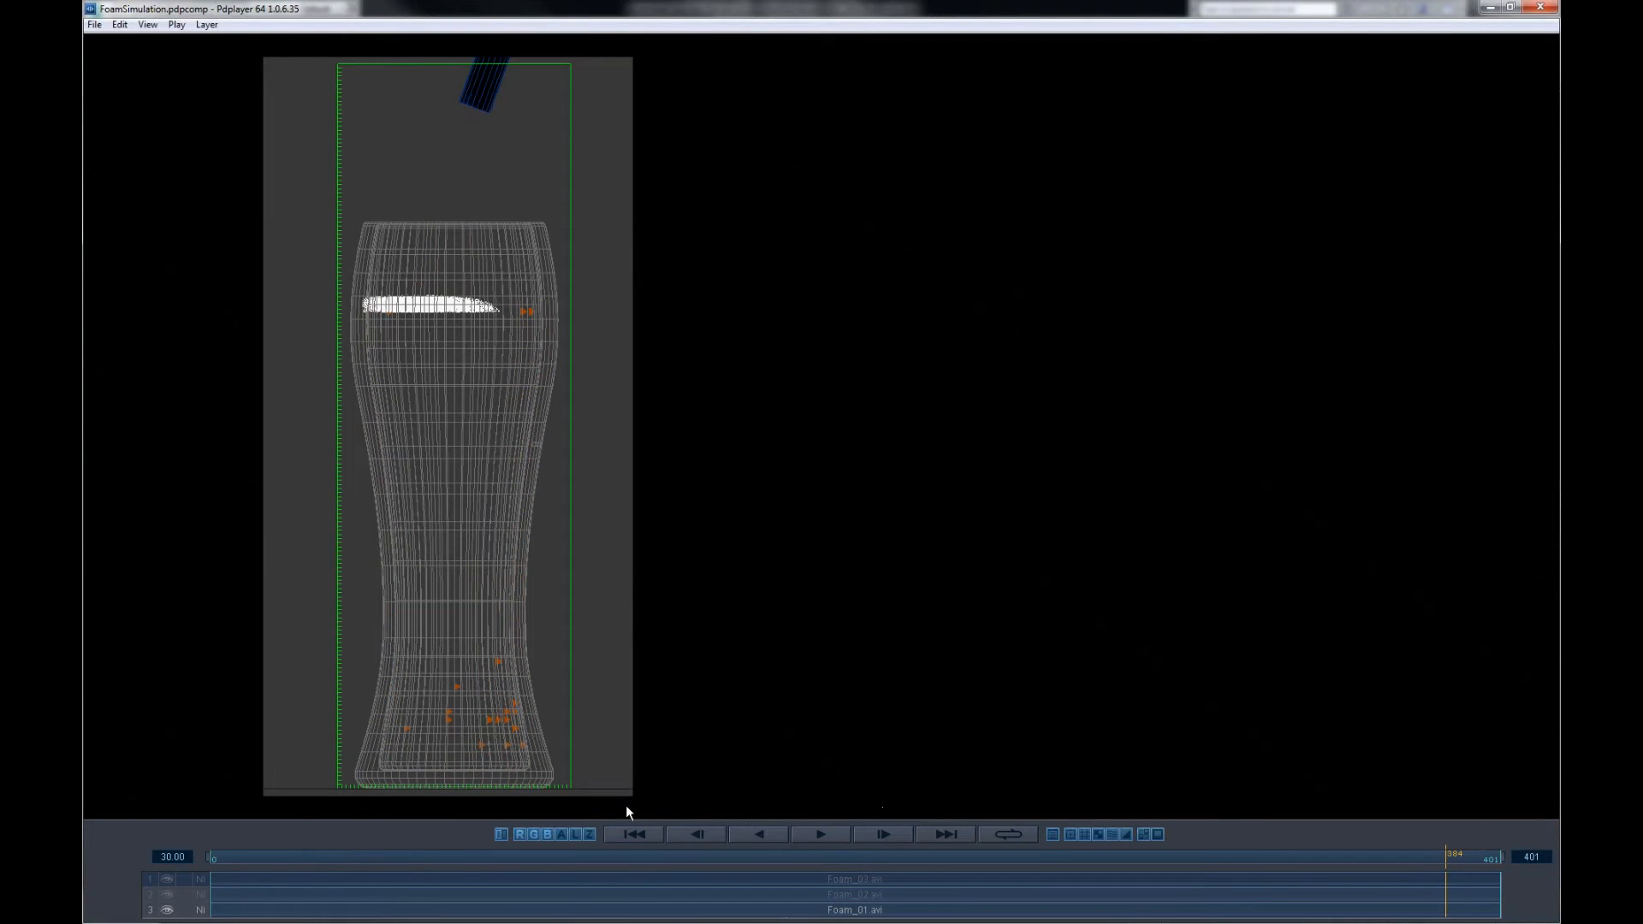
drag(625, 804, 835, 856)
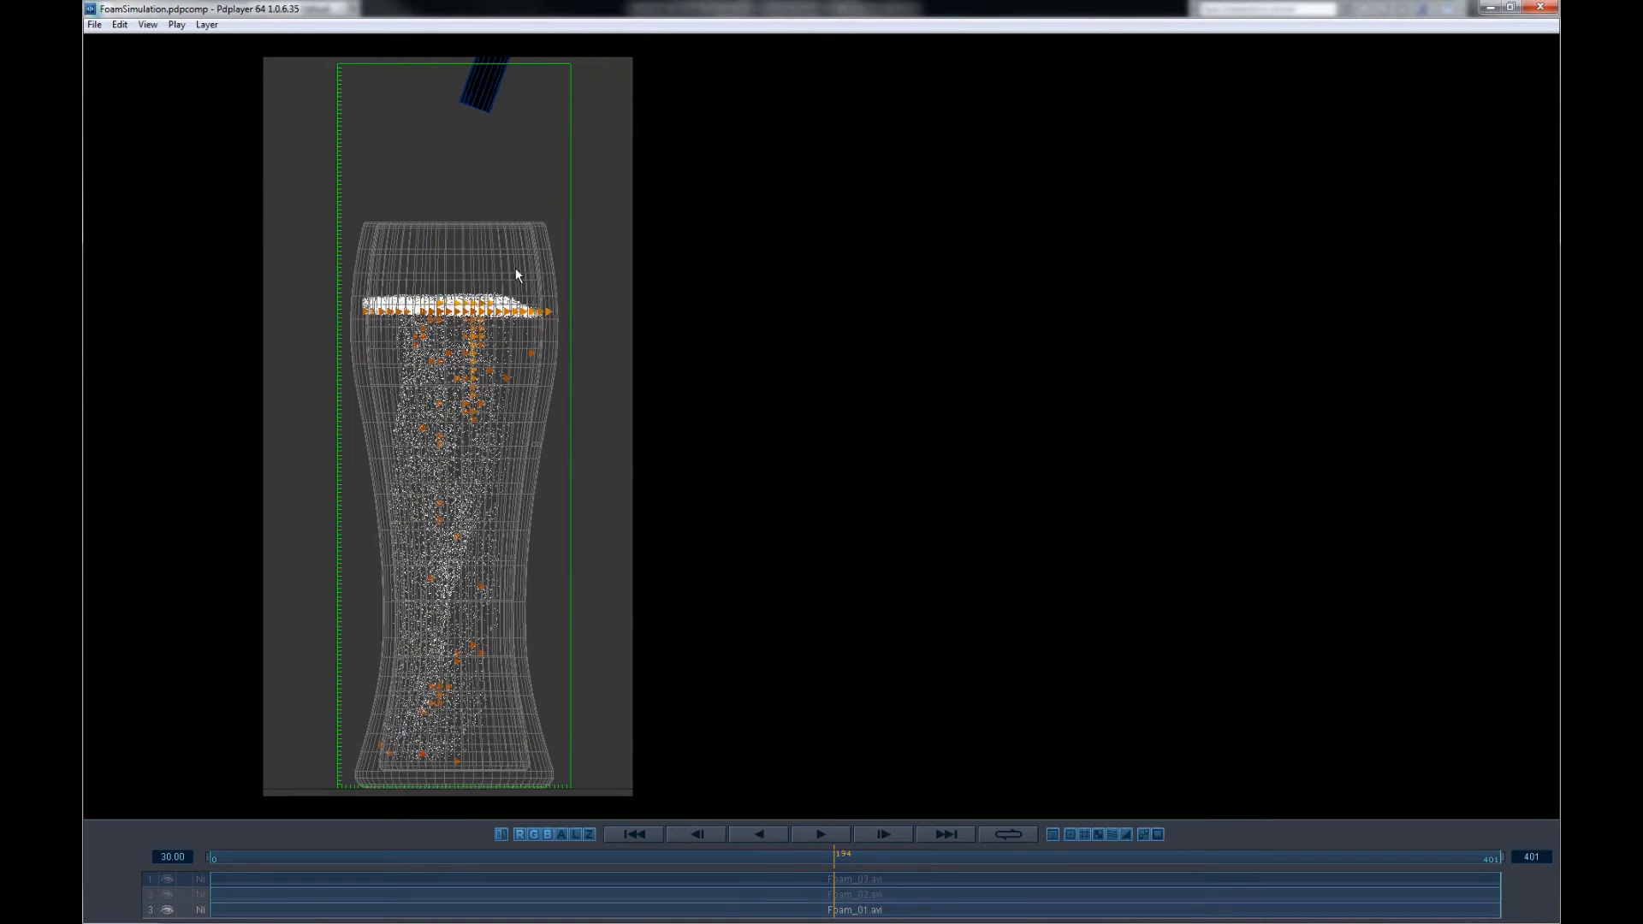
- Return to 3ds Max, select the Phoenix FD grid, and examine the particle Size value in its Foam settings
key(alt+Tab)
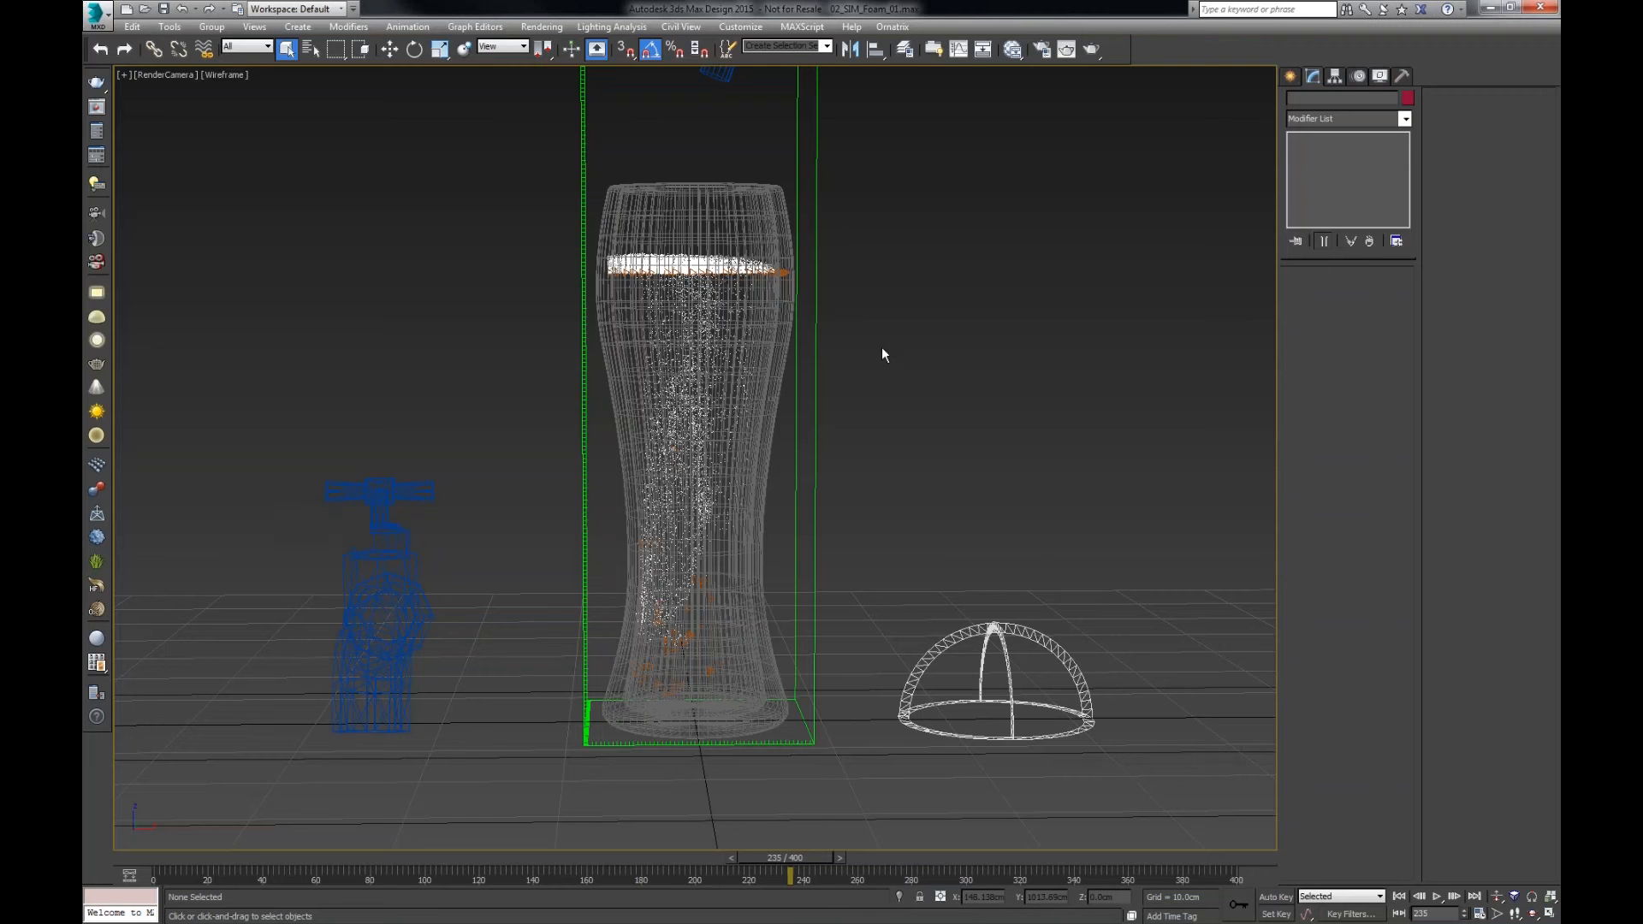
drag(884, 354, 801, 389)
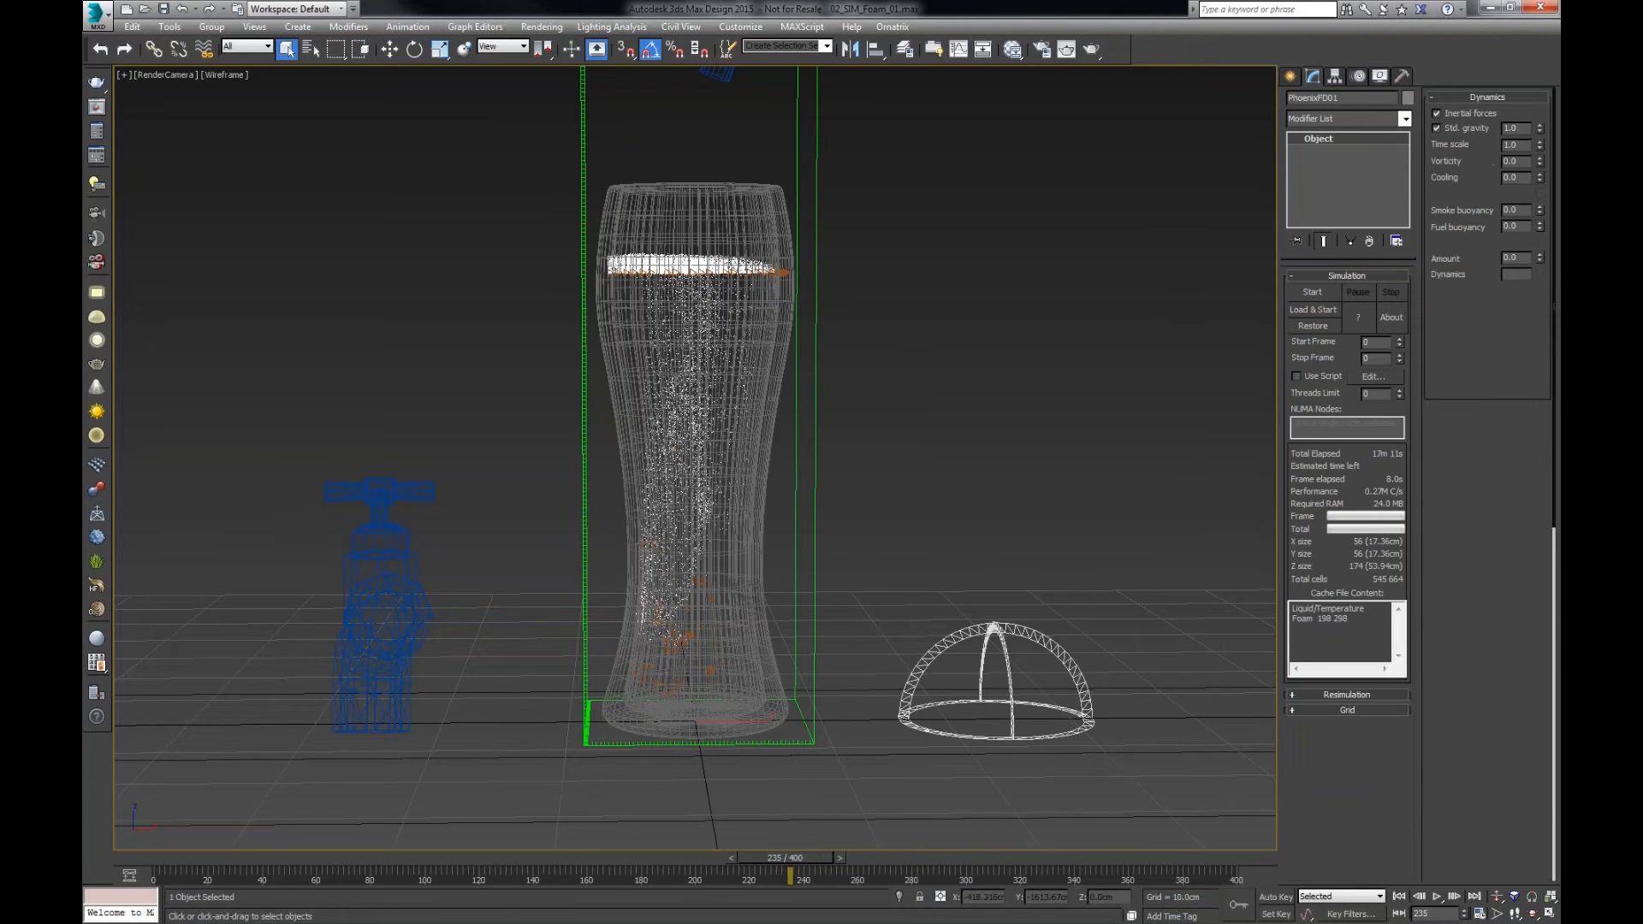
drag(1455, 469, 1455, 301)
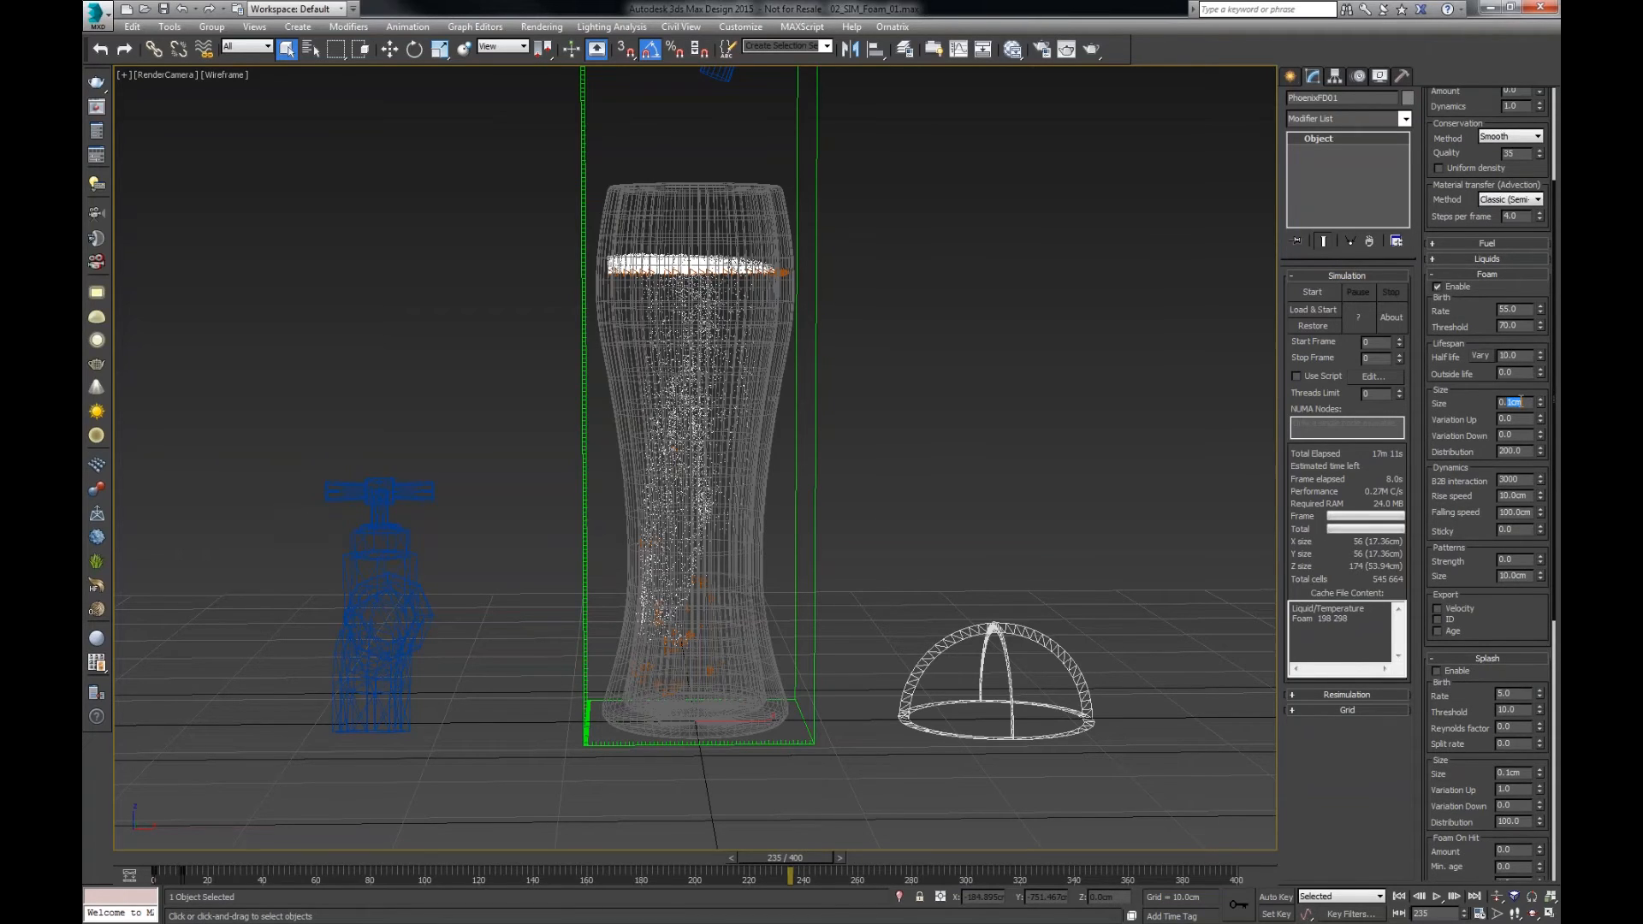
drag(1529, 399, 1461, 404)
- Switch to Pdplayer and scrub the Foam_01.avi preview forward to frame 267 to examine the foam layer
key(alt+Tab)
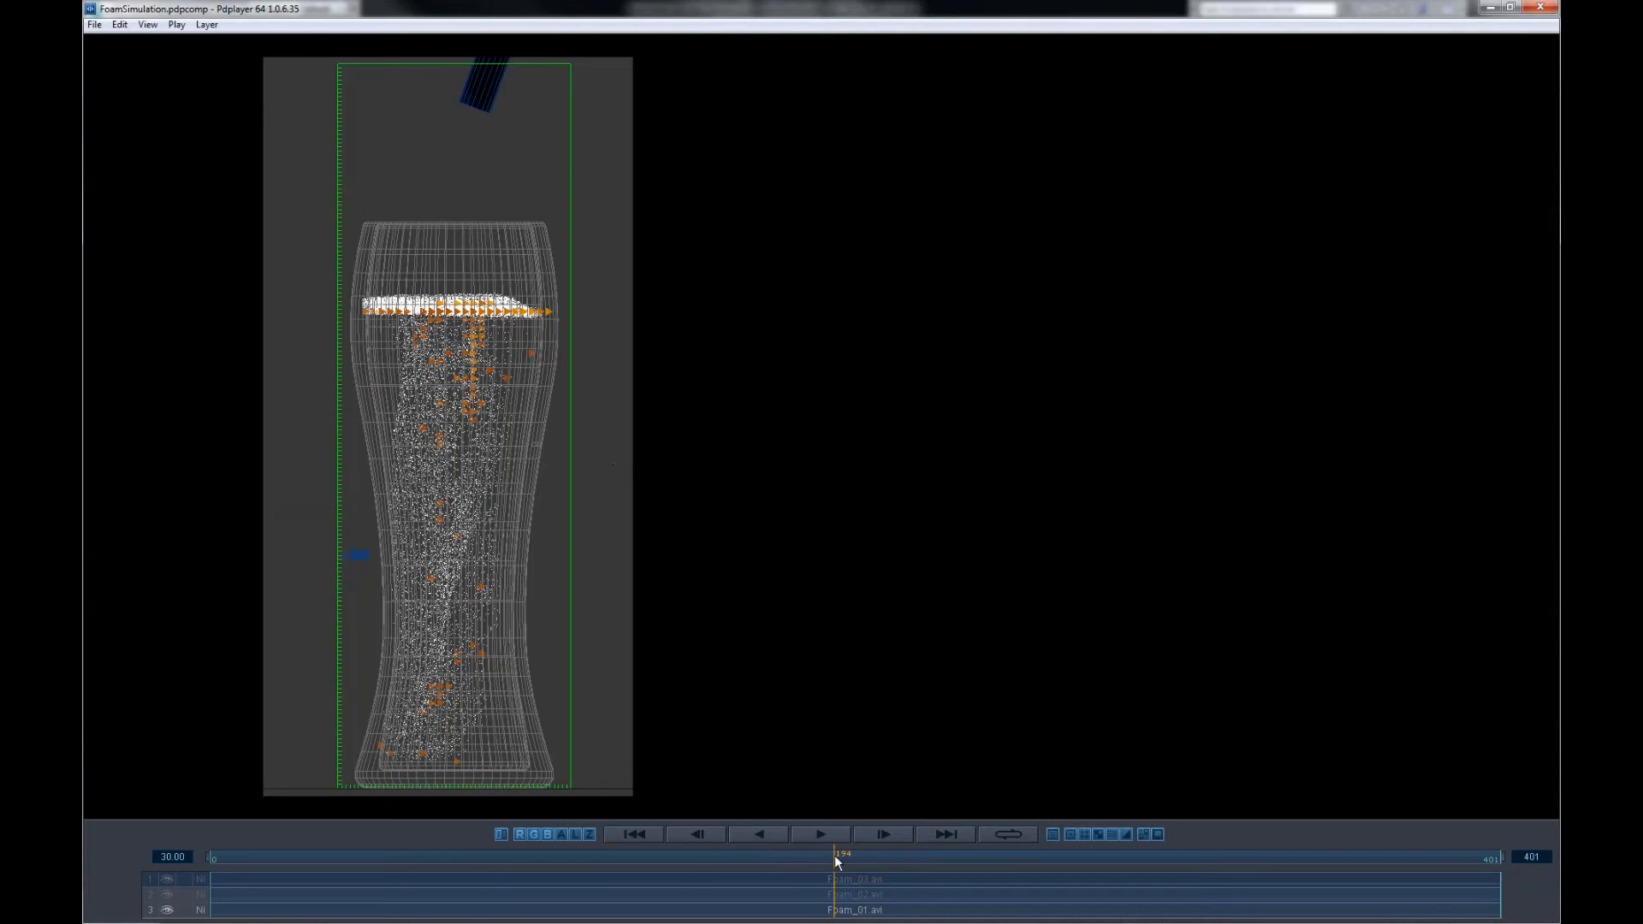
drag(835, 856, 1069, 859)
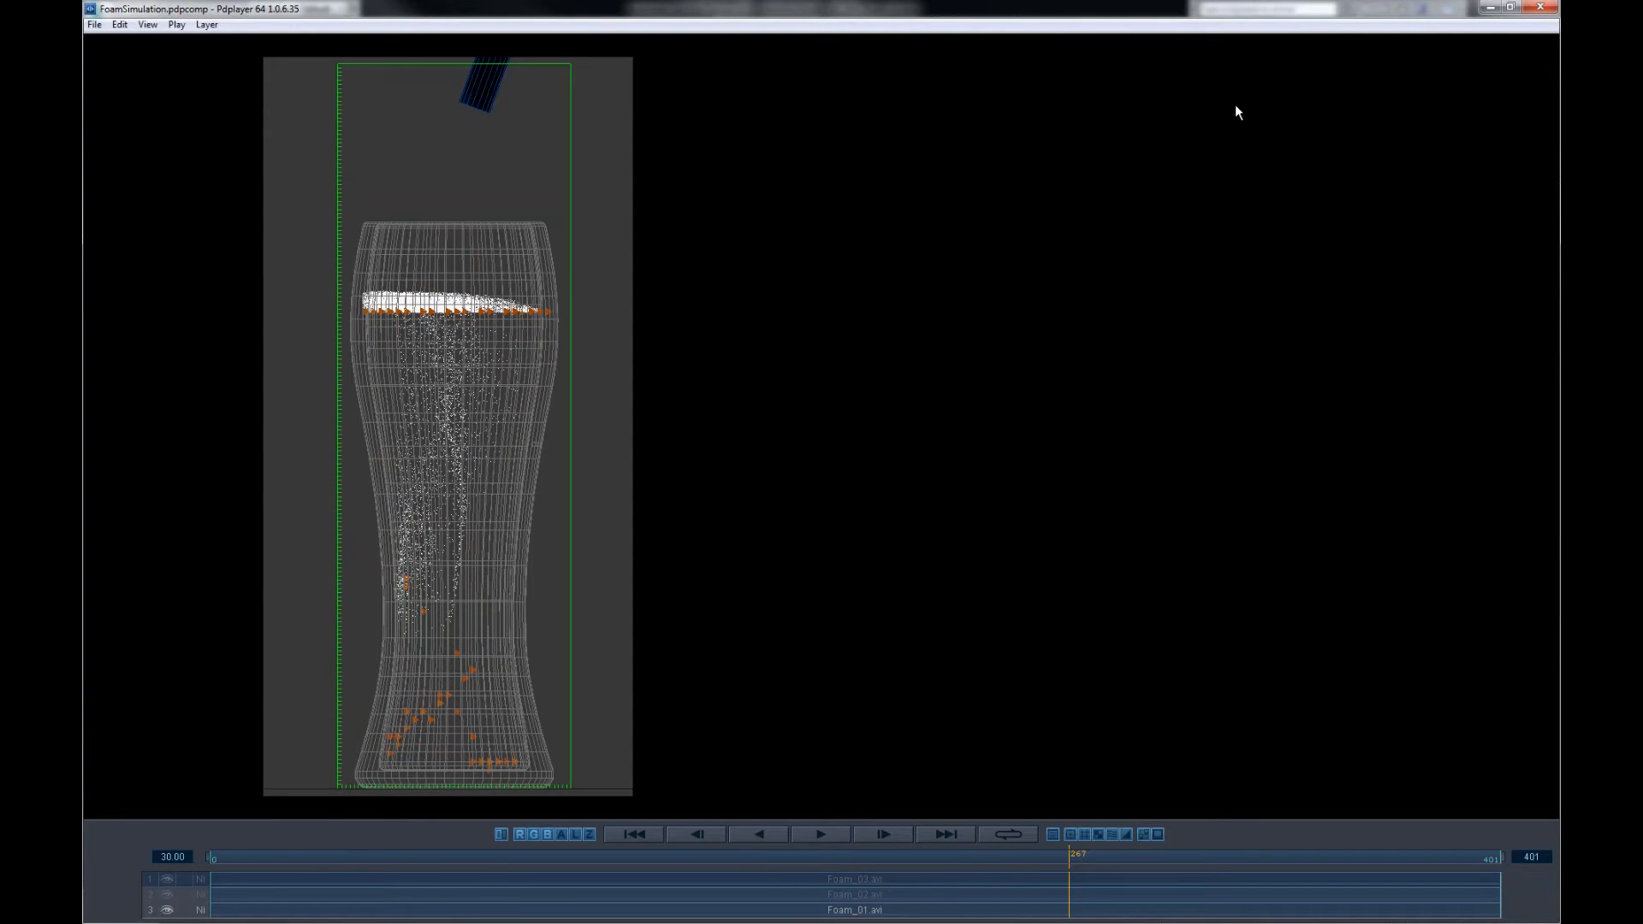
- Switch back to 3ds Max and set the foam's Half life to 100000
click(1488, 10)
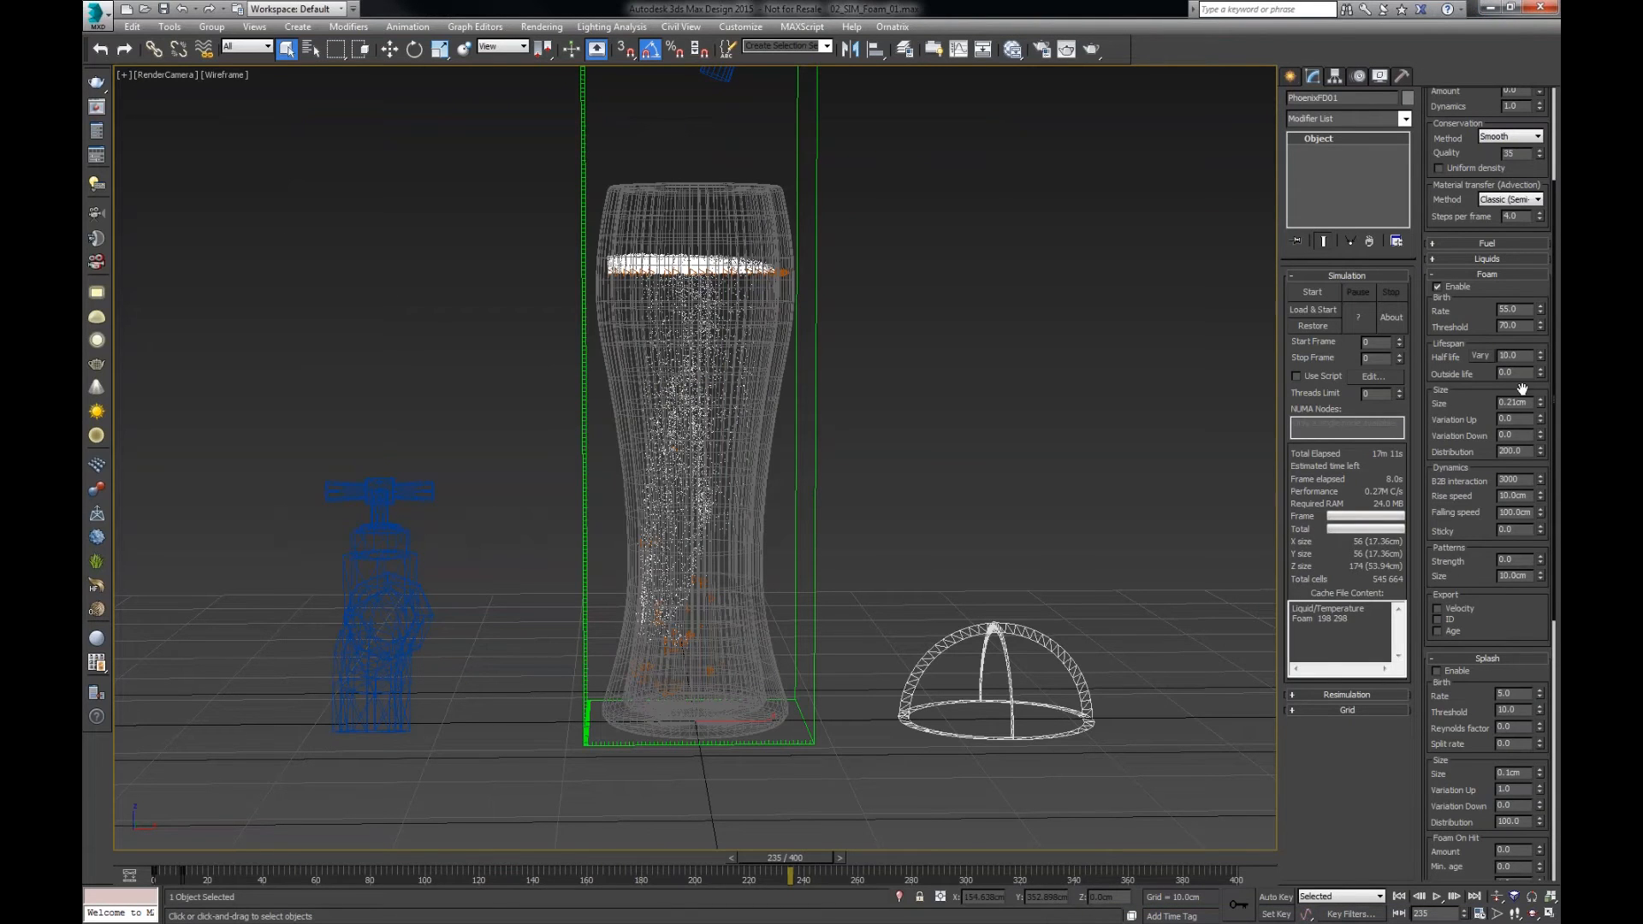
double_click(1510, 356)
text(100000)
key(Return)
click(1505, 355)
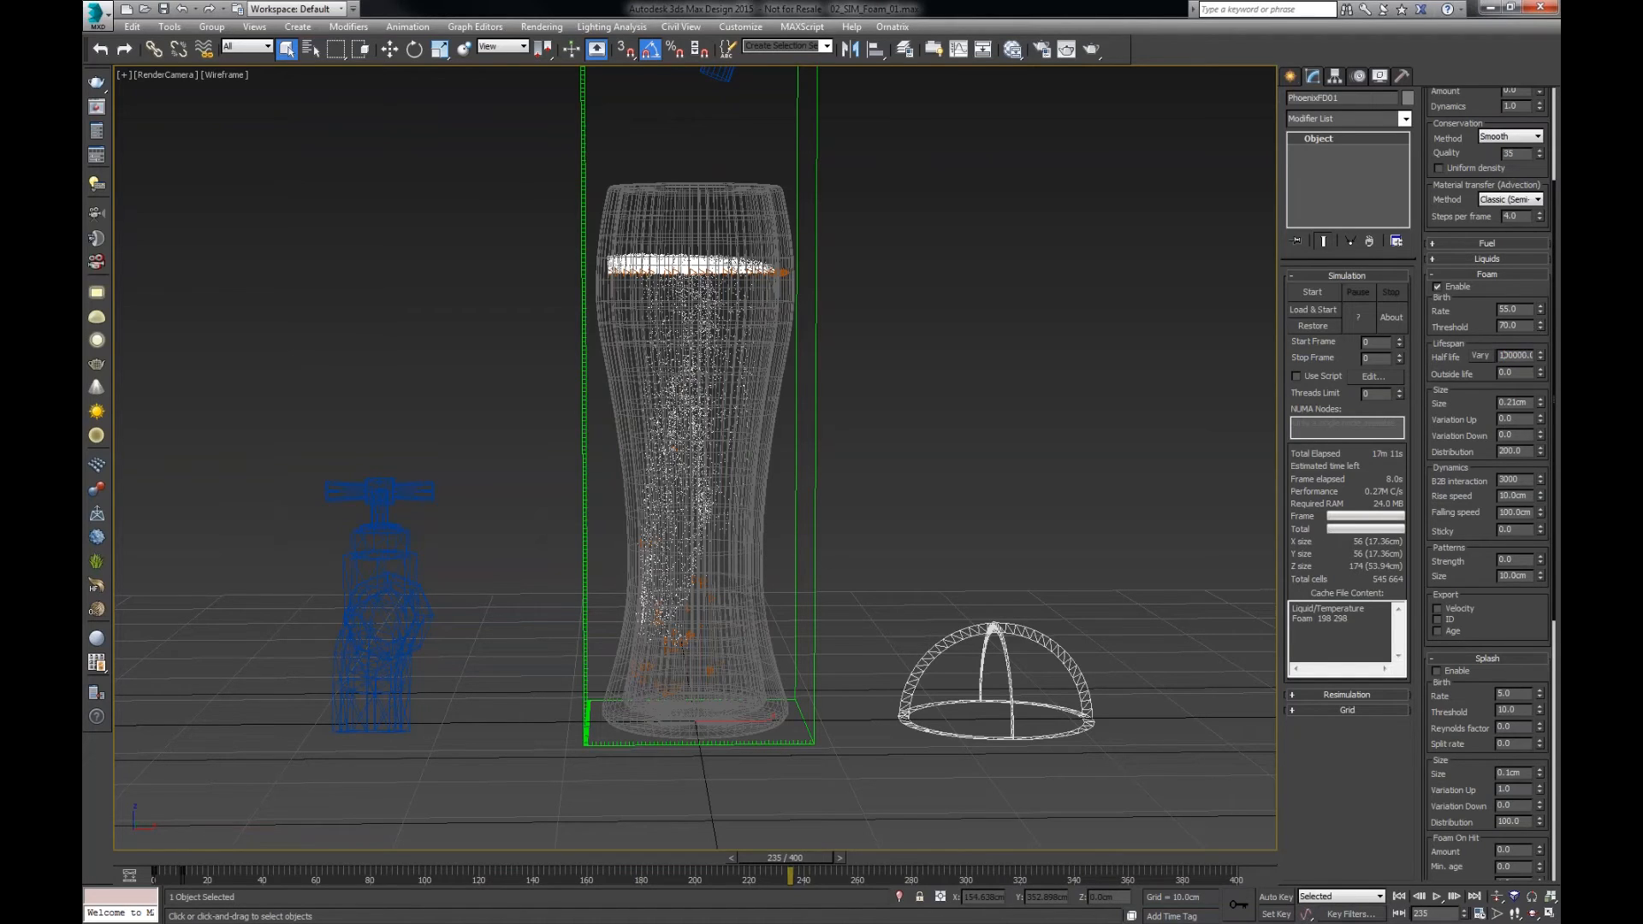
double_click(1516, 356)
double_click(1516, 356)
click(1506, 355)
- Open the recent scene 02_SIM_Foam_02.max without saving the current one, and scrub the timeline to frame 268
click(96, 23)
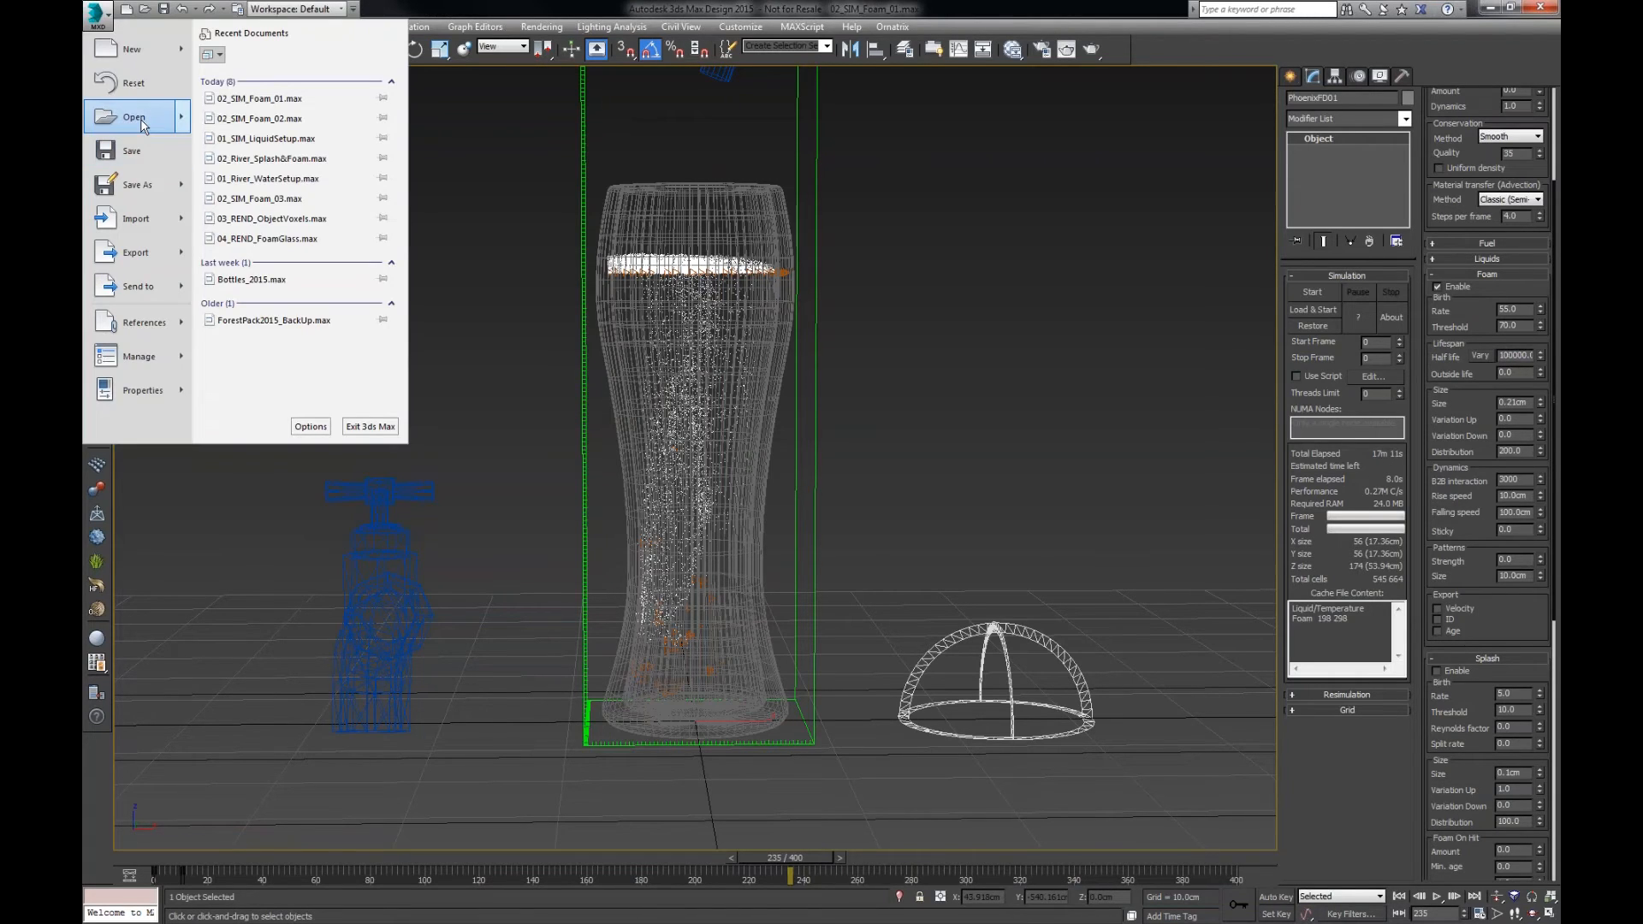
click(128, 113)
click(823, 496)
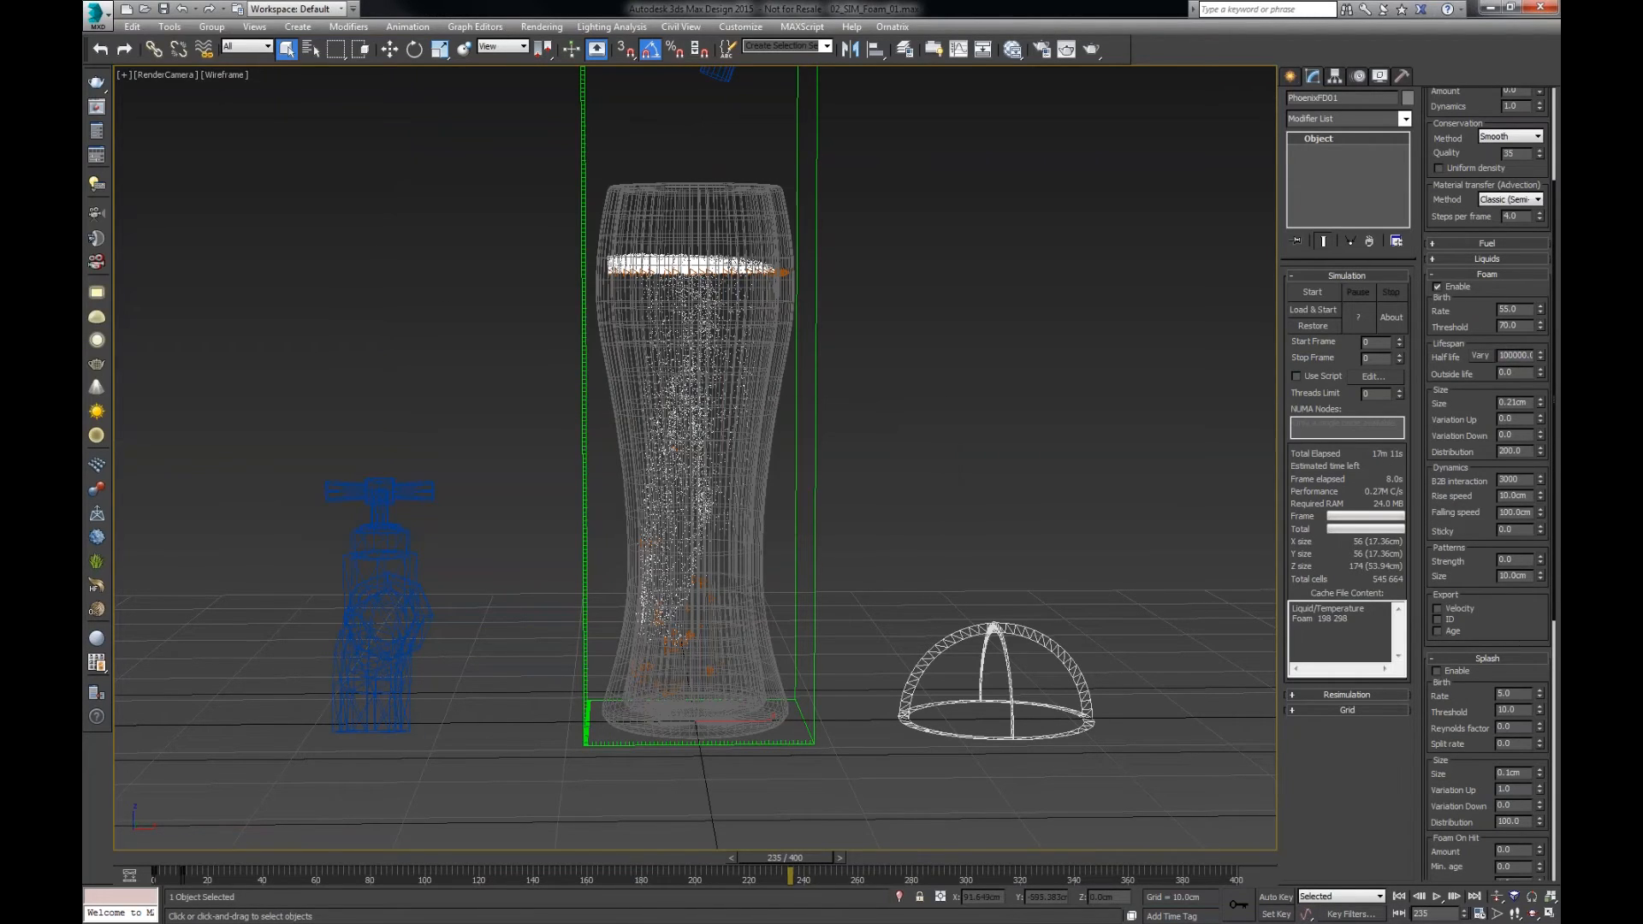
click(96, 16)
click(259, 119)
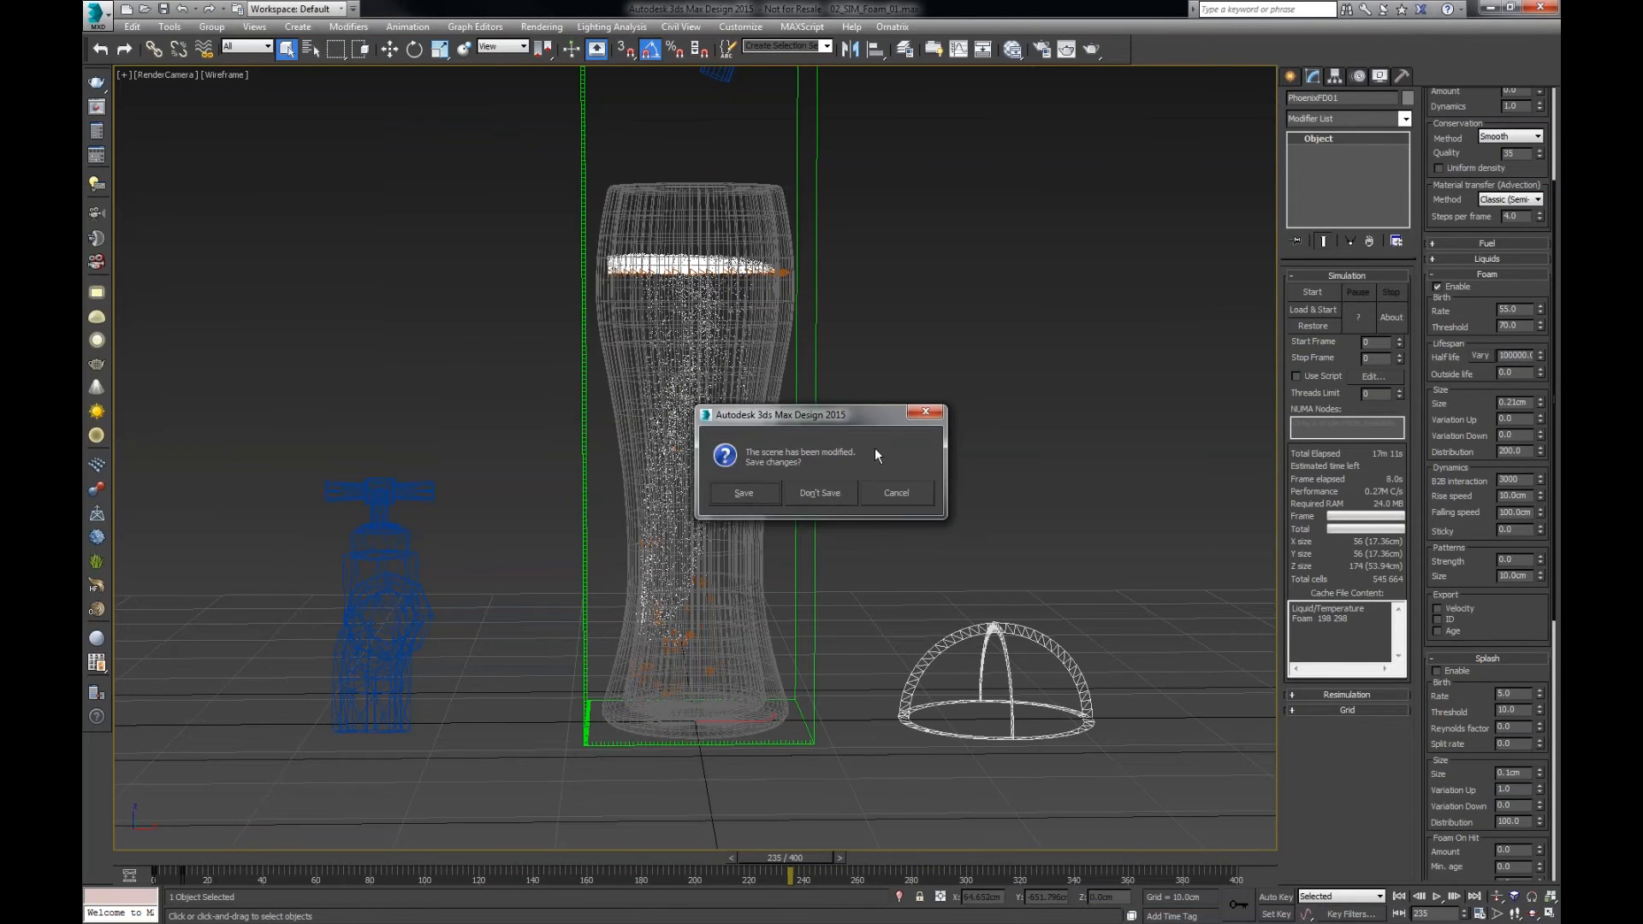
click(822, 496)
drag(170, 858, 892, 796)
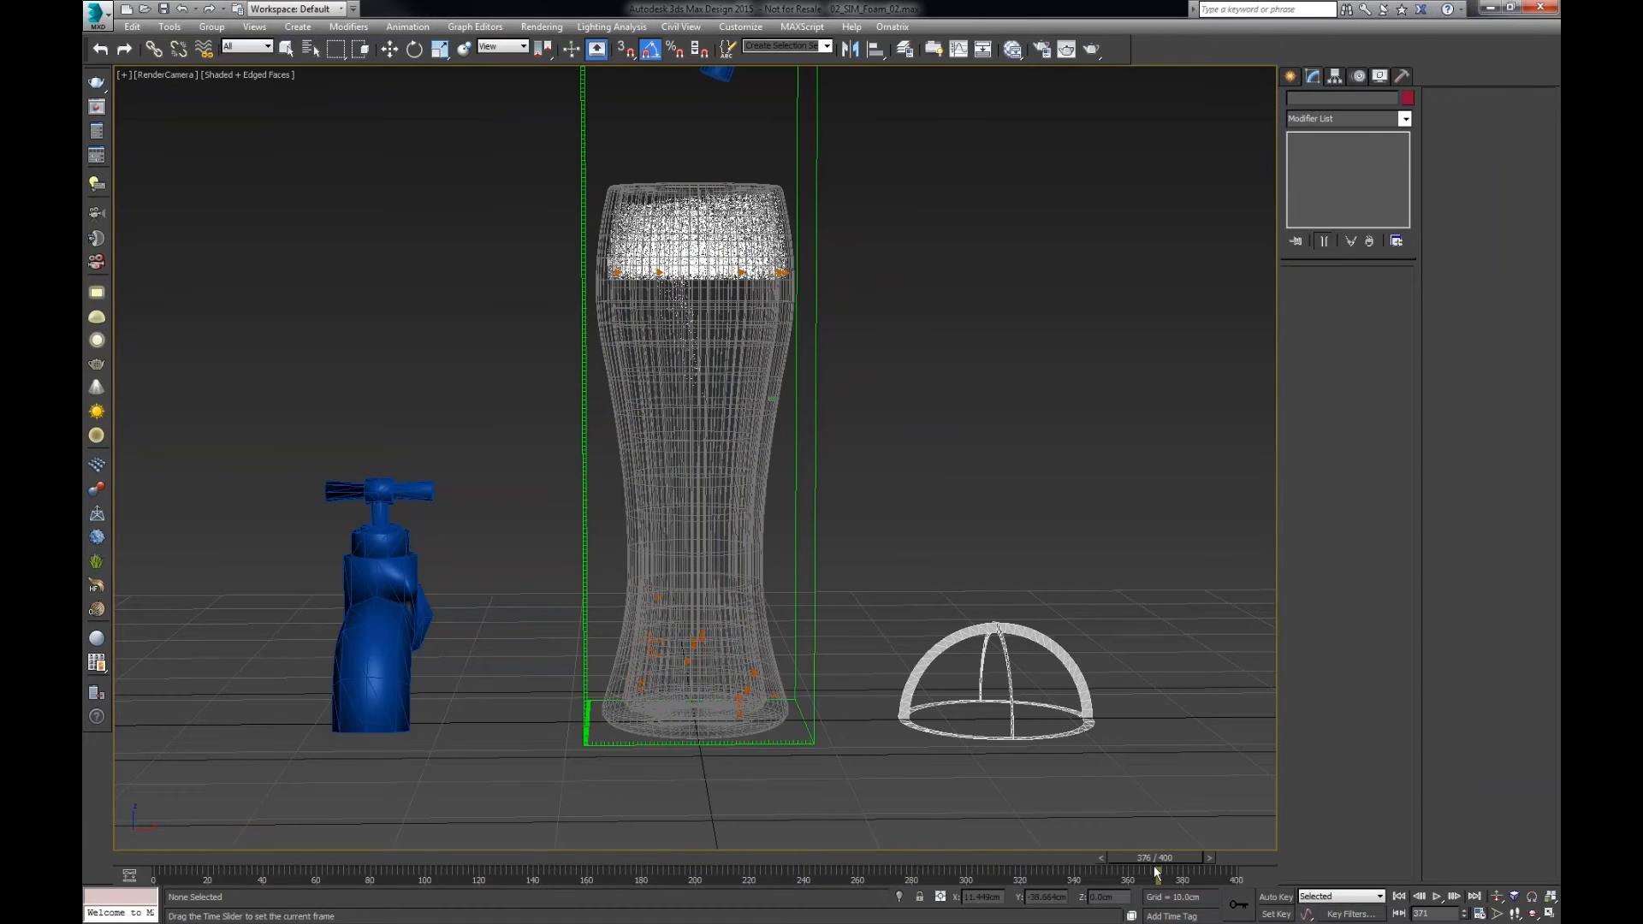
drag(907, 860, 643, 826)
- Switch to Pdplayer, show the Foam_02.avi layer beside Foam_01.avi, and scrub to frame 303 to compare the foam
key(alt+Tab)
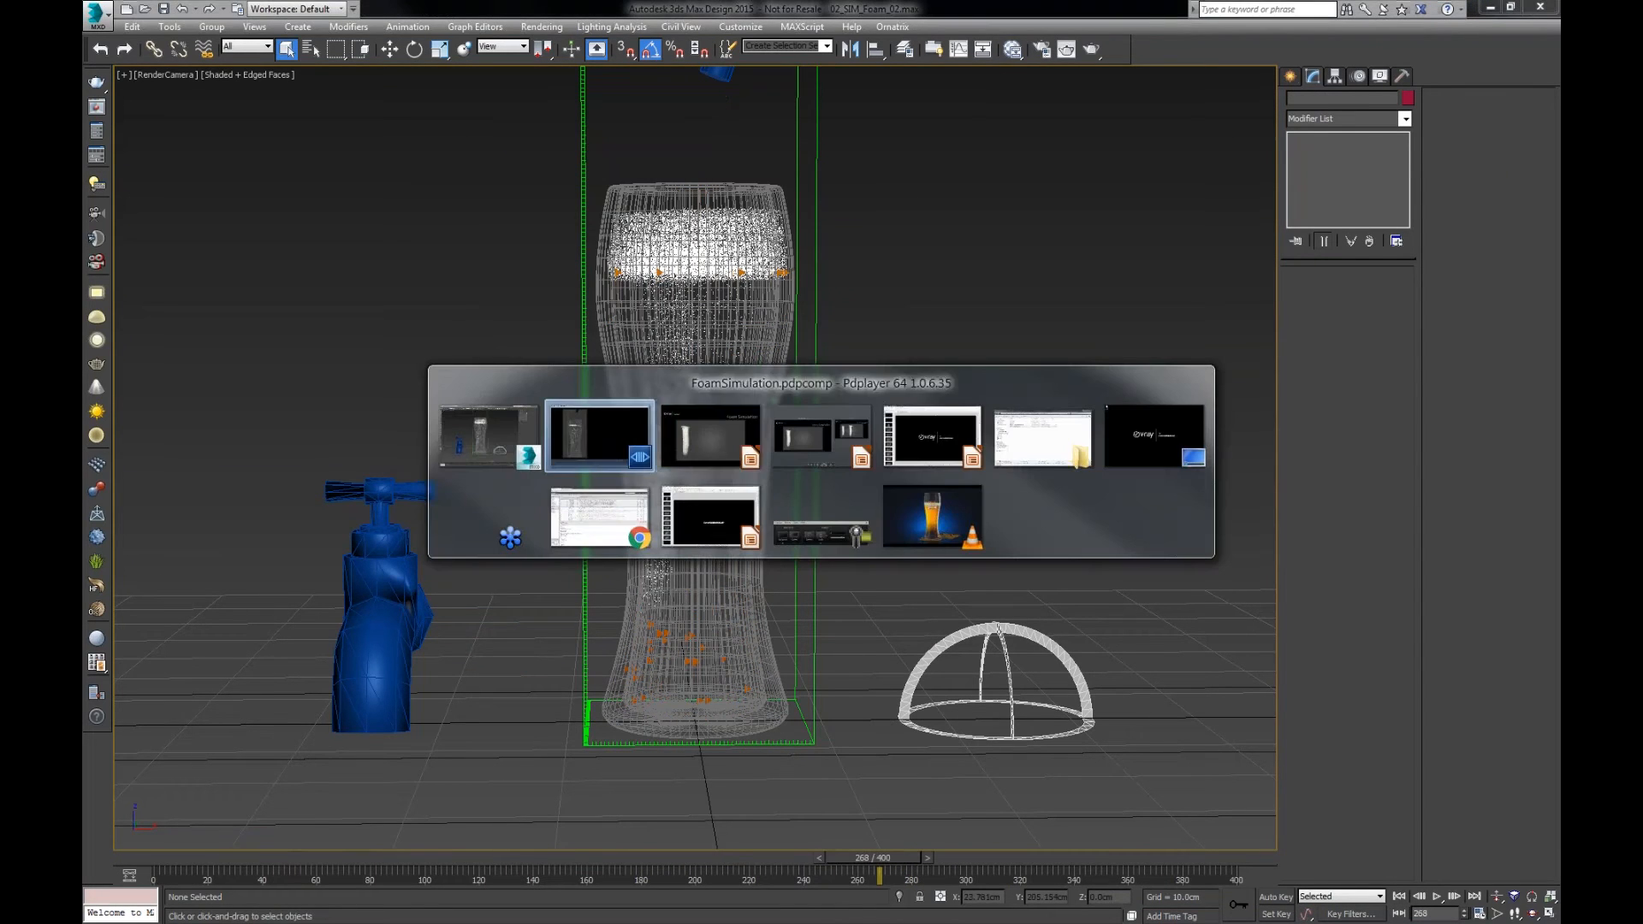
key(alt+Tab)
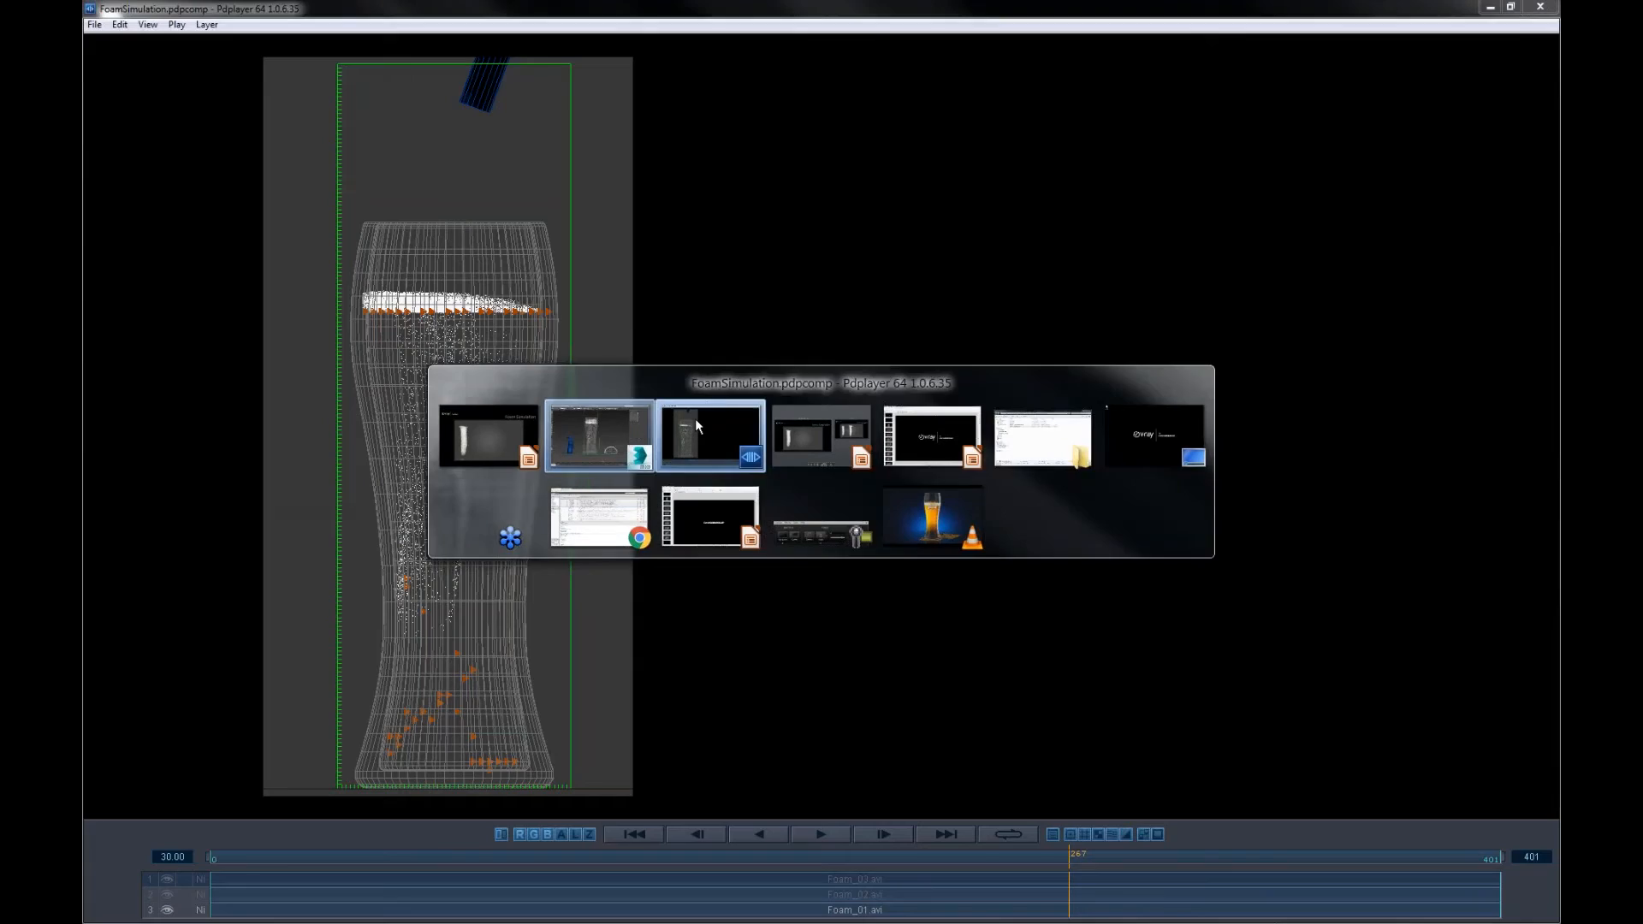
click(696, 421)
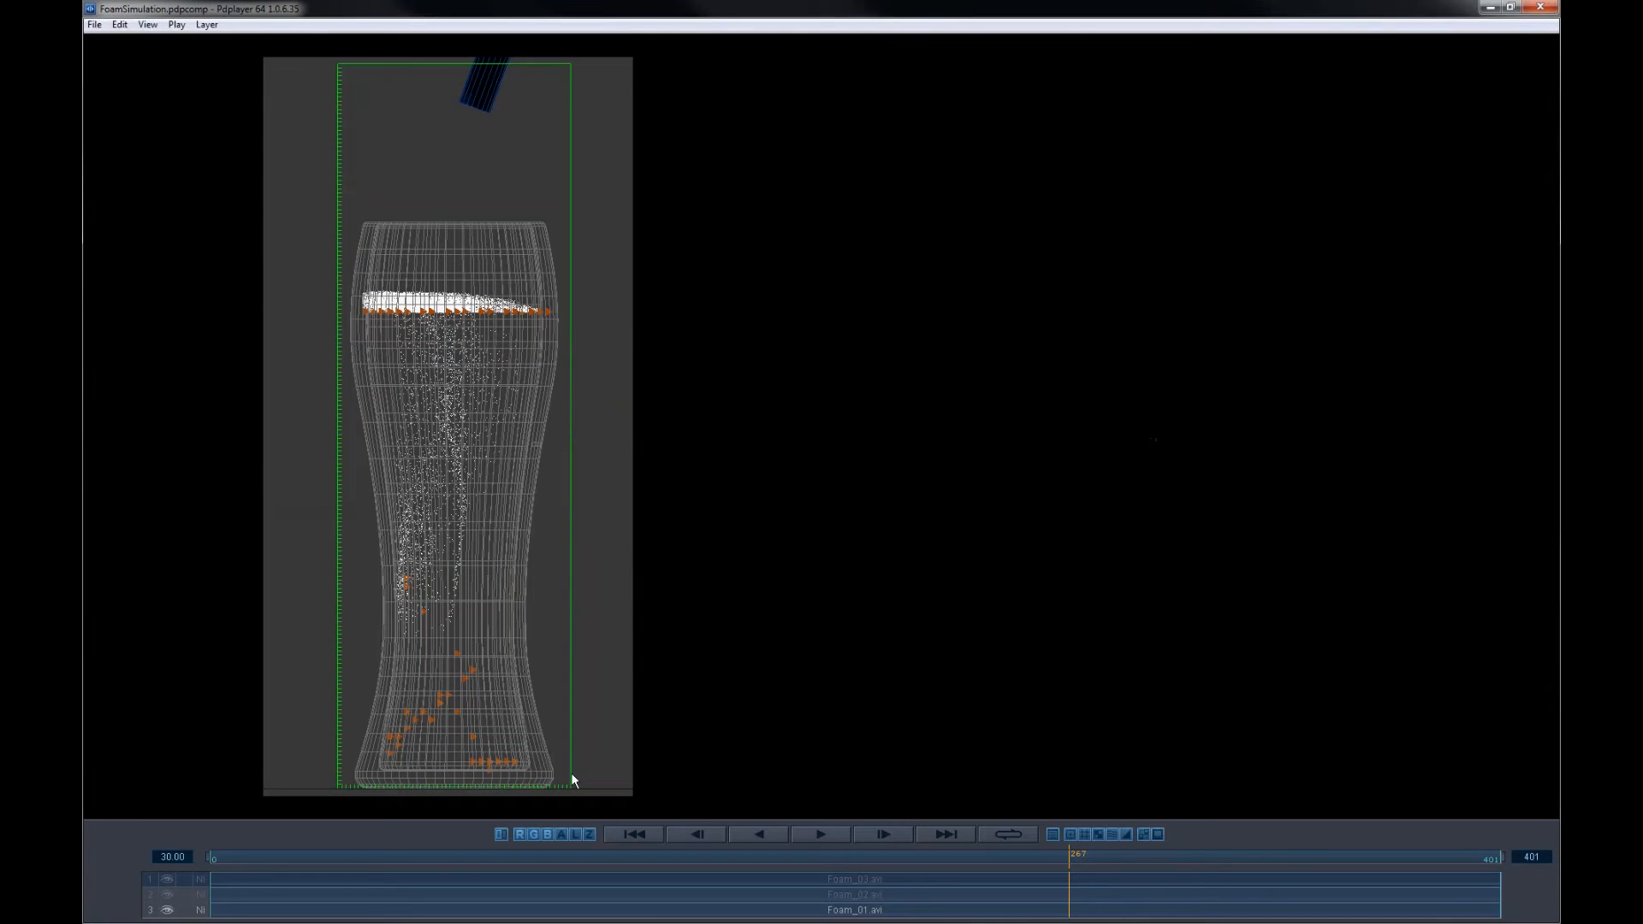
click(167, 895)
drag(270, 856, 897, 838)
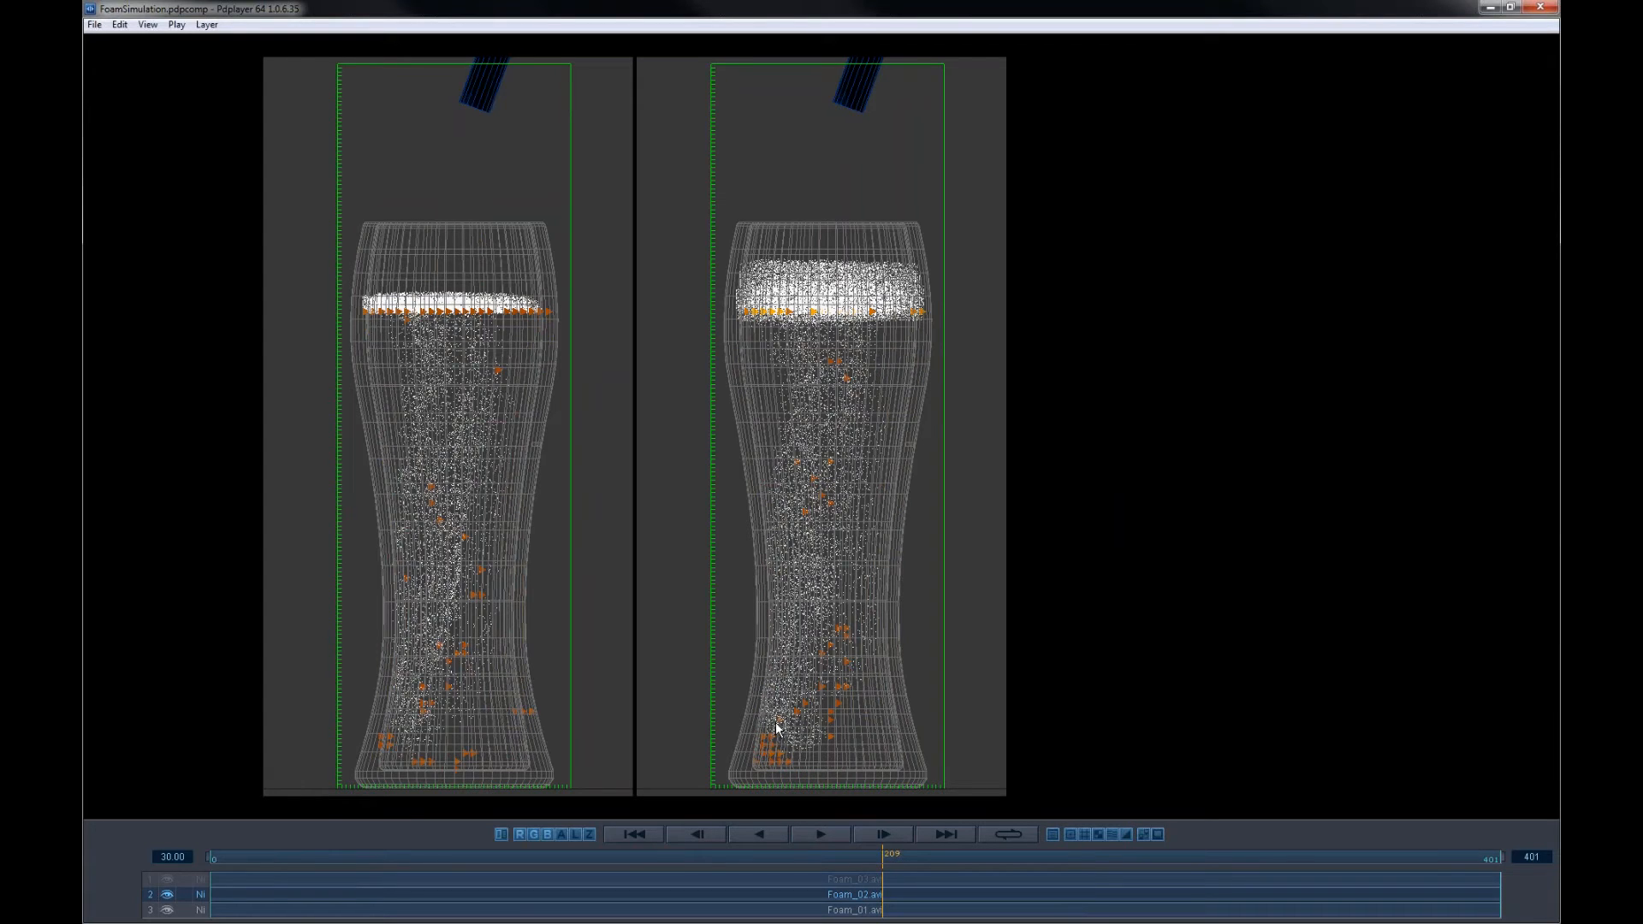
drag(881, 853, 1185, 856)
- Return to 3ds Max, select the Phoenix FD grid, and set the foam's size Variation Up to 2 and Variation Down to 10
key(alt+Tab)
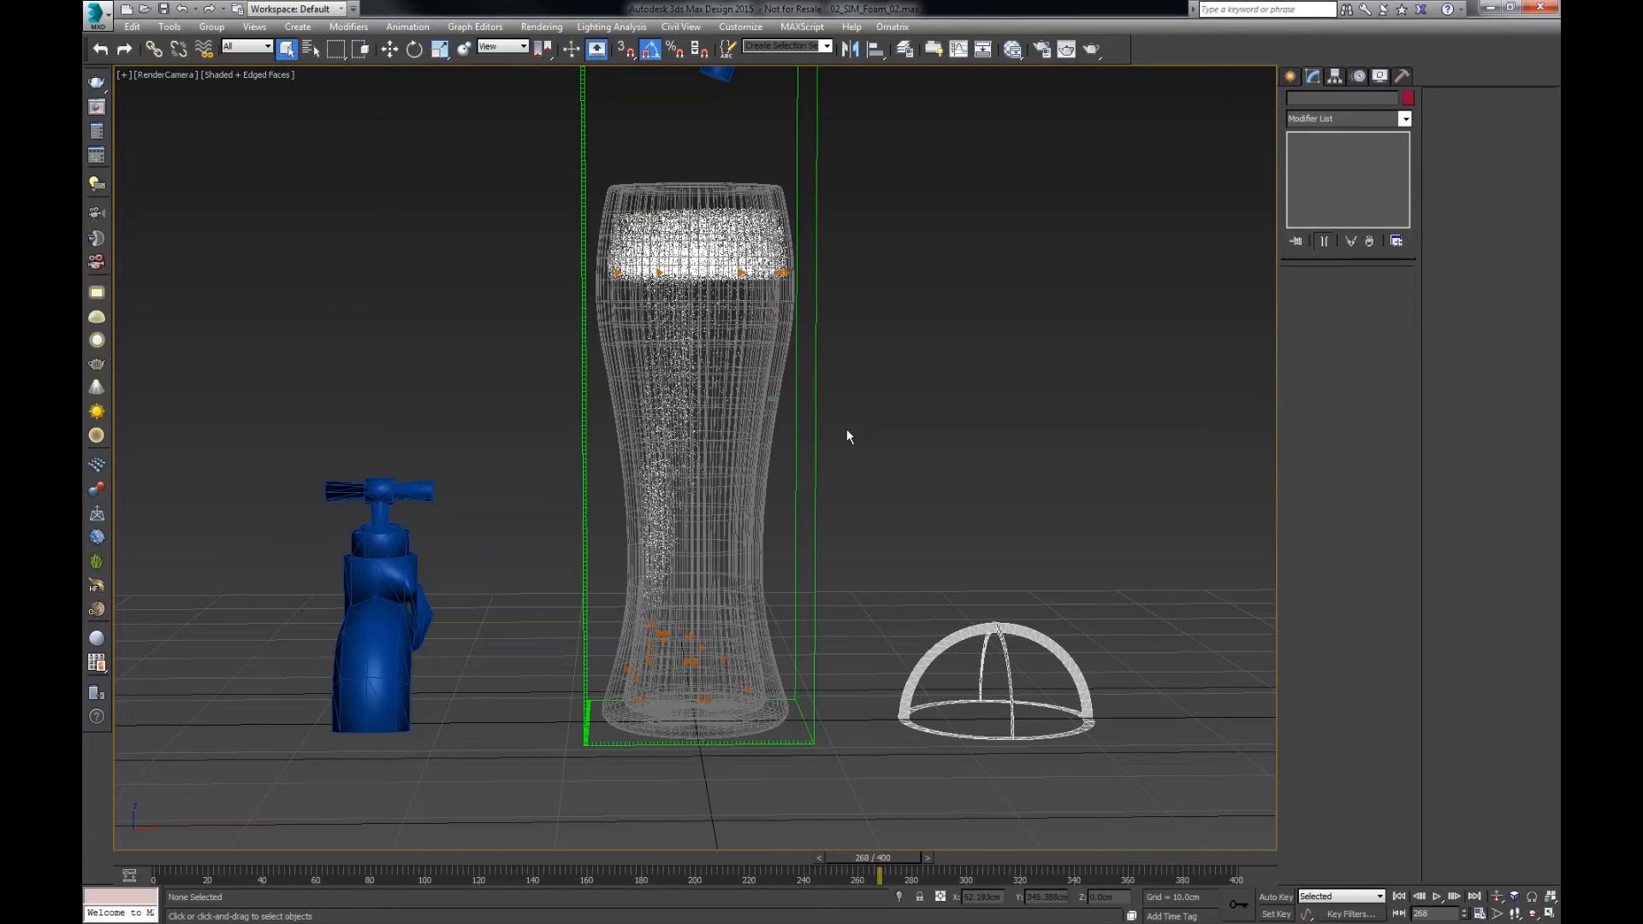
drag(789, 460, 789, 460)
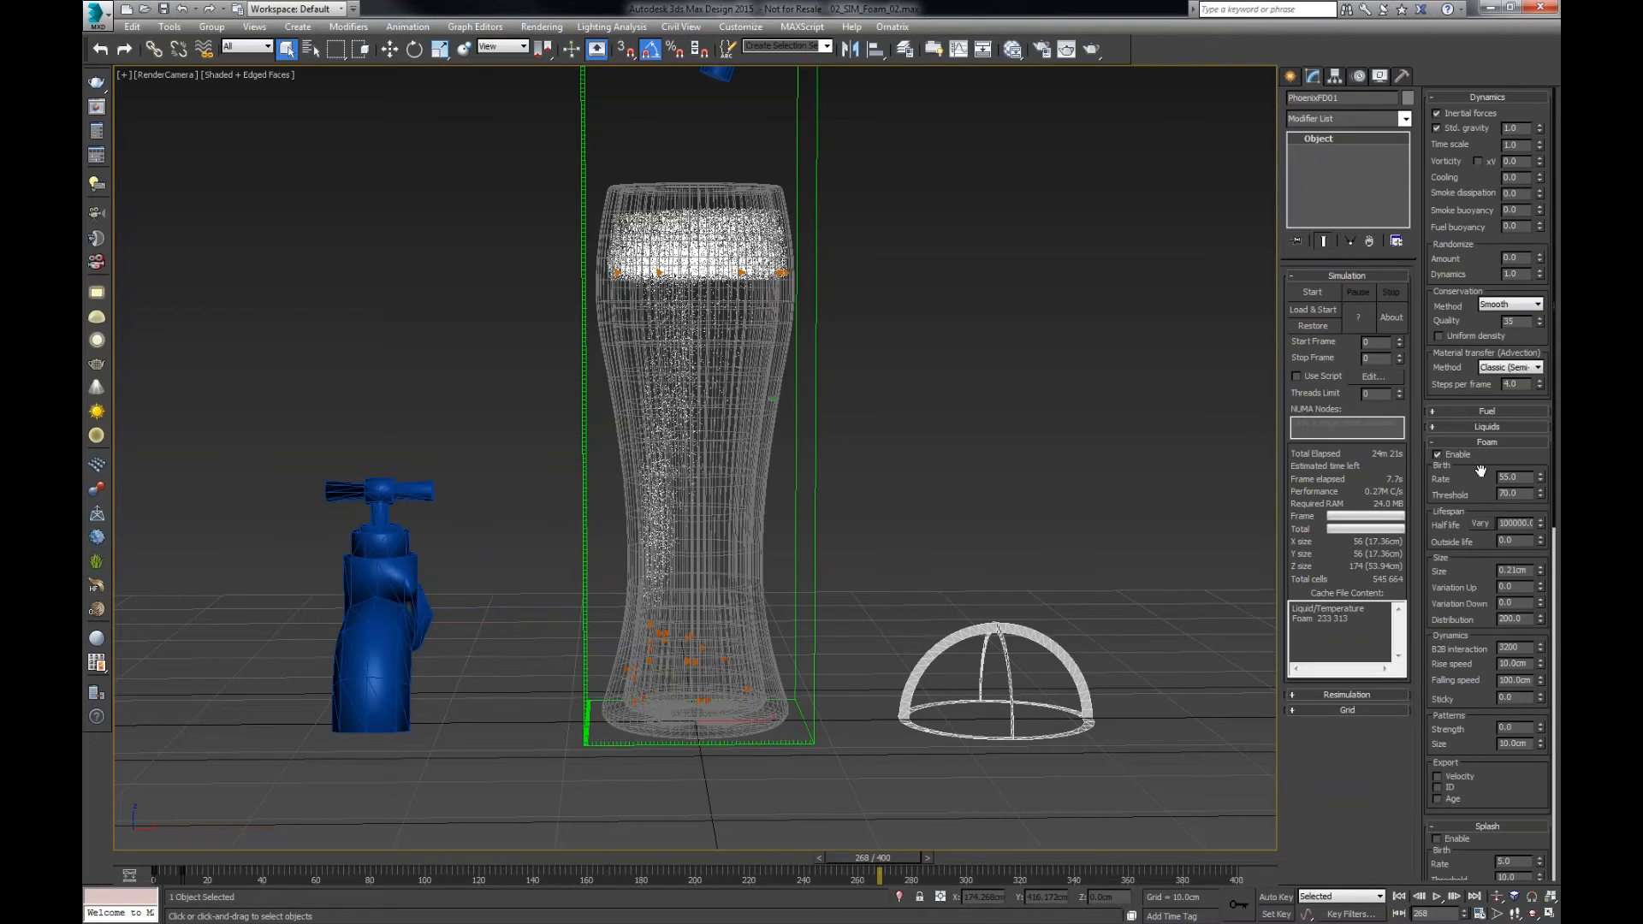
drag(1479, 471, 1477, 407)
double_click(1508, 521)
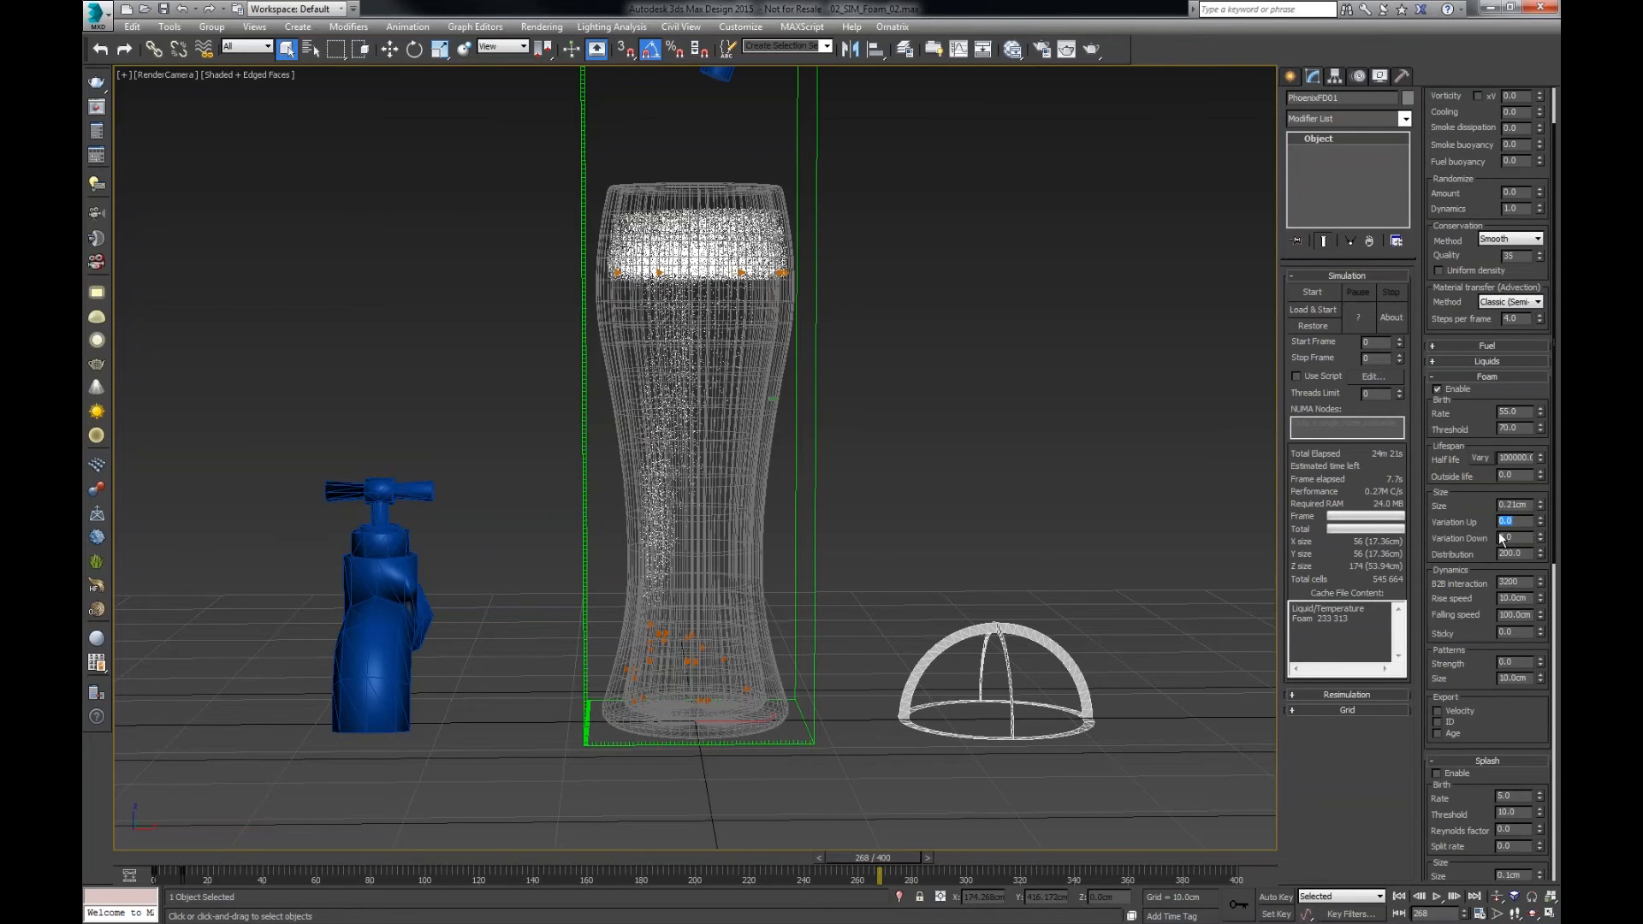
text(2)
key(Return)
double_click(1508, 538)
text(10)
key(Return)
double_click(1506, 520)
double_click(1516, 505)
click(1521, 521)
double_click(1510, 505)
double_click(1519, 536)
double_click(1512, 505)
click(1522, 540)
- Set the foam's size Distribution to 1000
double_click(1527, 553)
text(1000)
key(Return)
click(1529, 555)
drag(1528, 554, 1467, 553)
drag(1460, 516, 1460, 478)
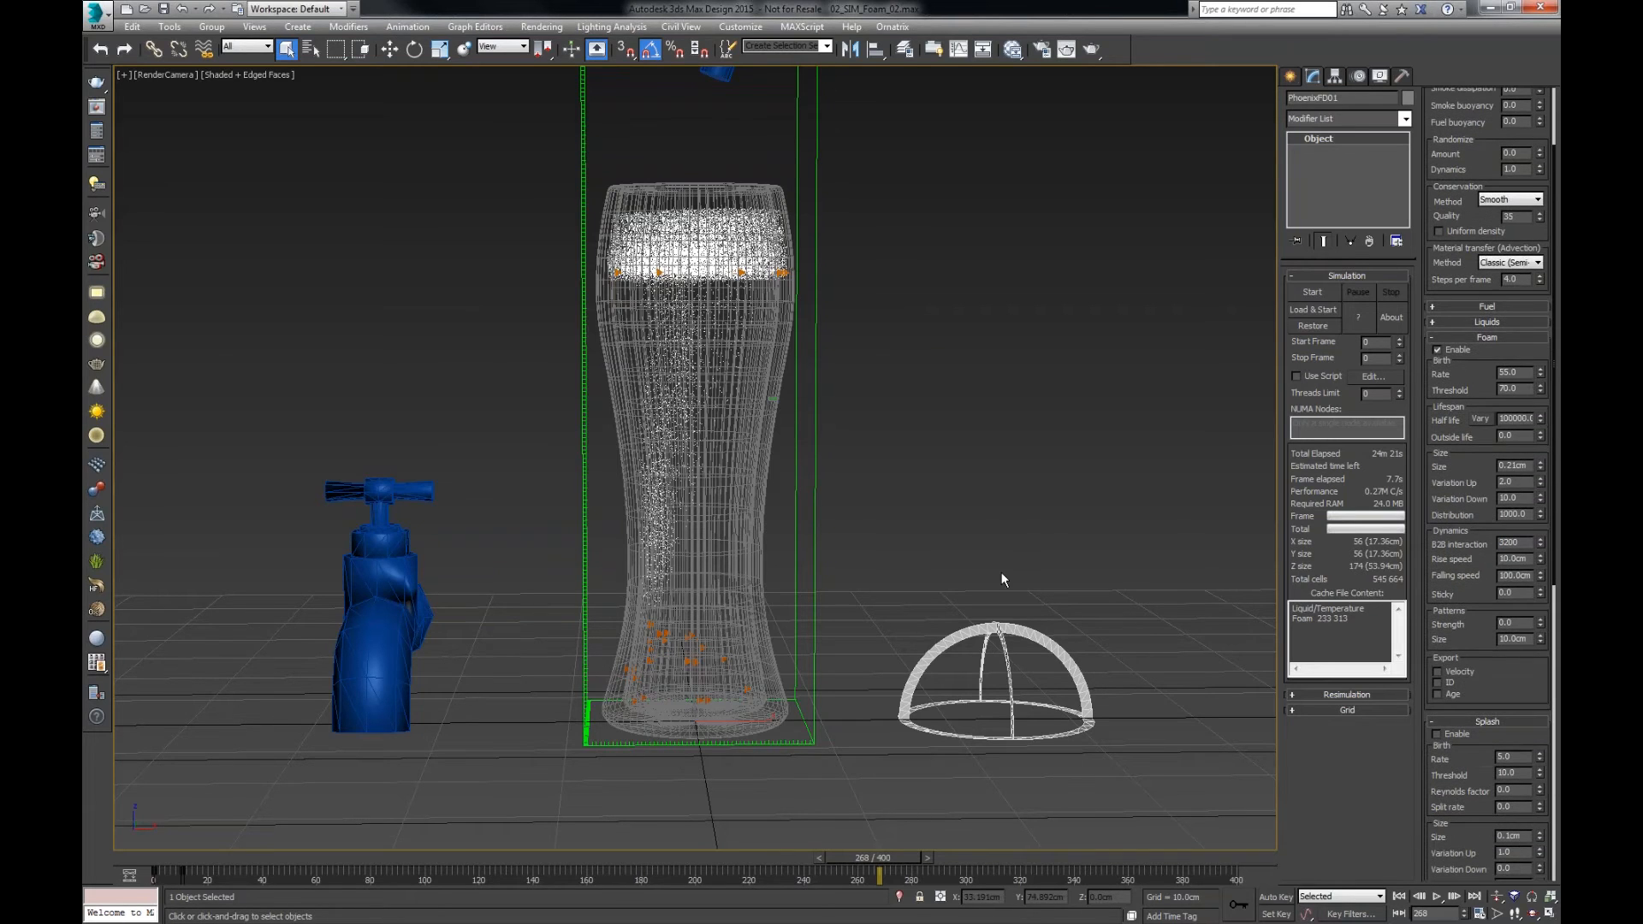
- Open 02_SIM_Foam_03.max from the 01_Scenes folder without saving the current scene, and scrub the timeline to frame 319
key(alt+Tab)
key(Escape)
click(101, 24)
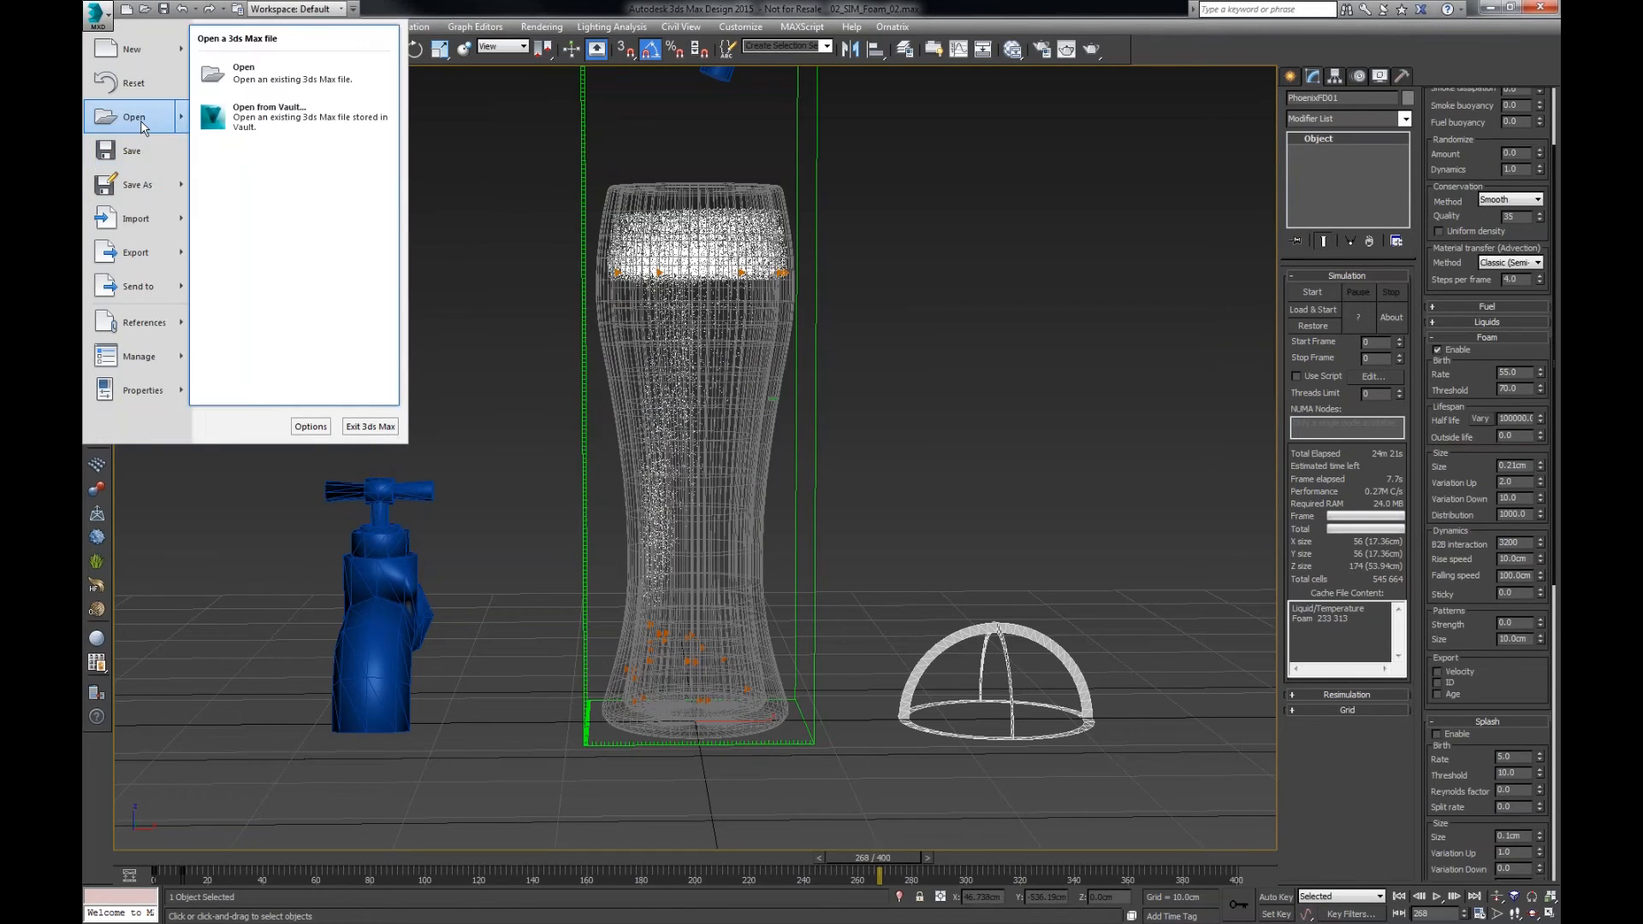
click(133, 117)
click(837, 494)
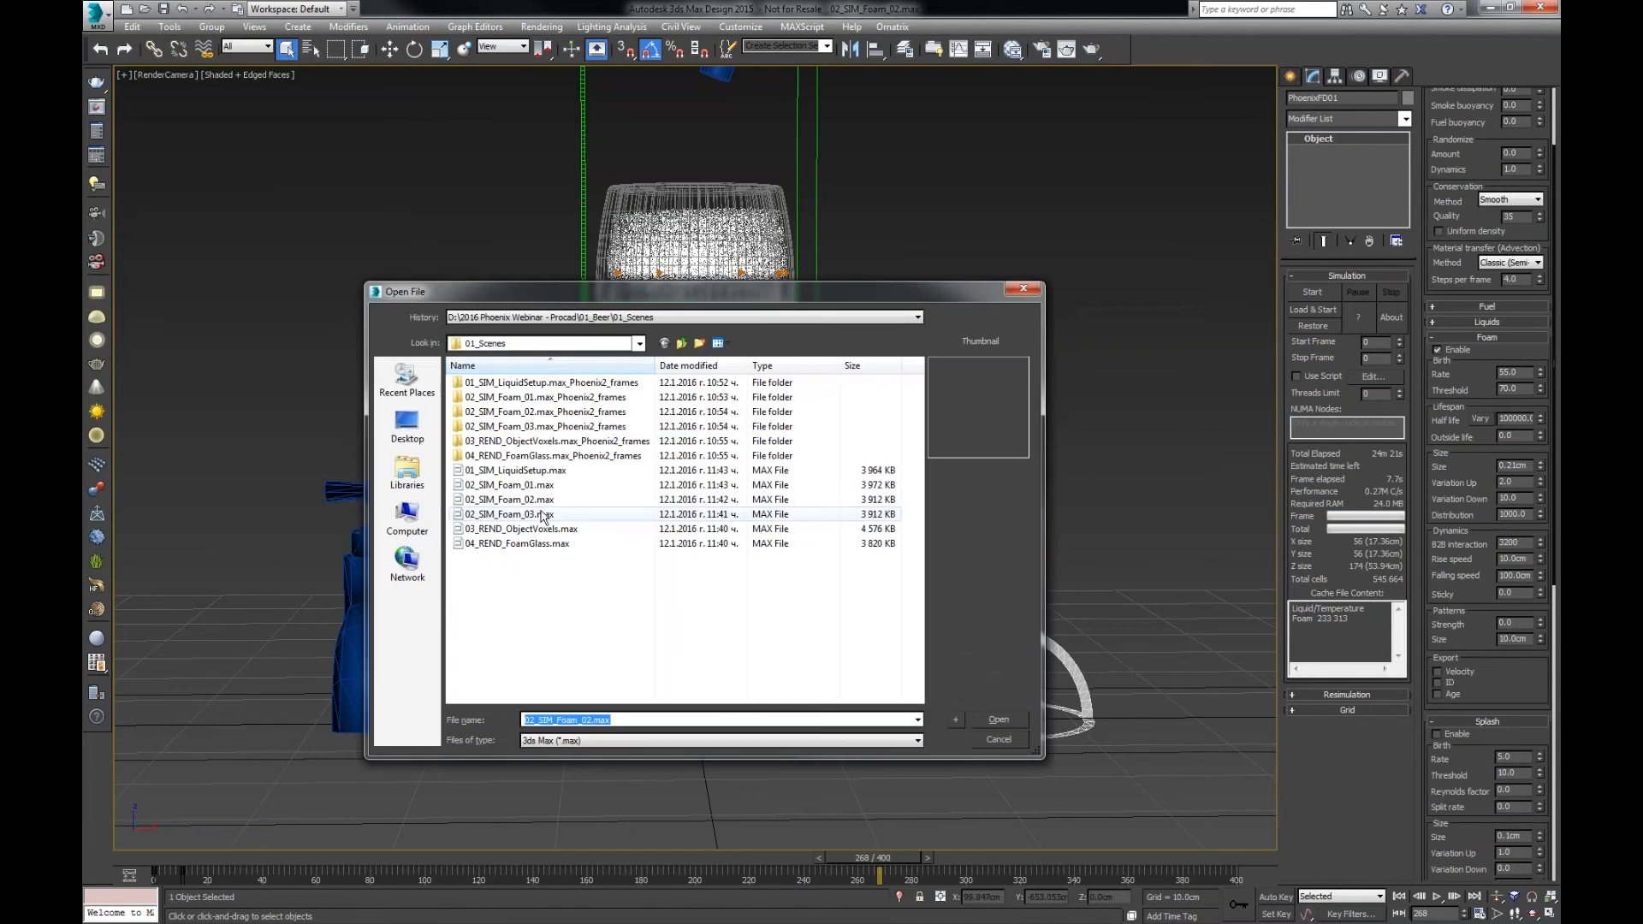
double_click(544, 519)
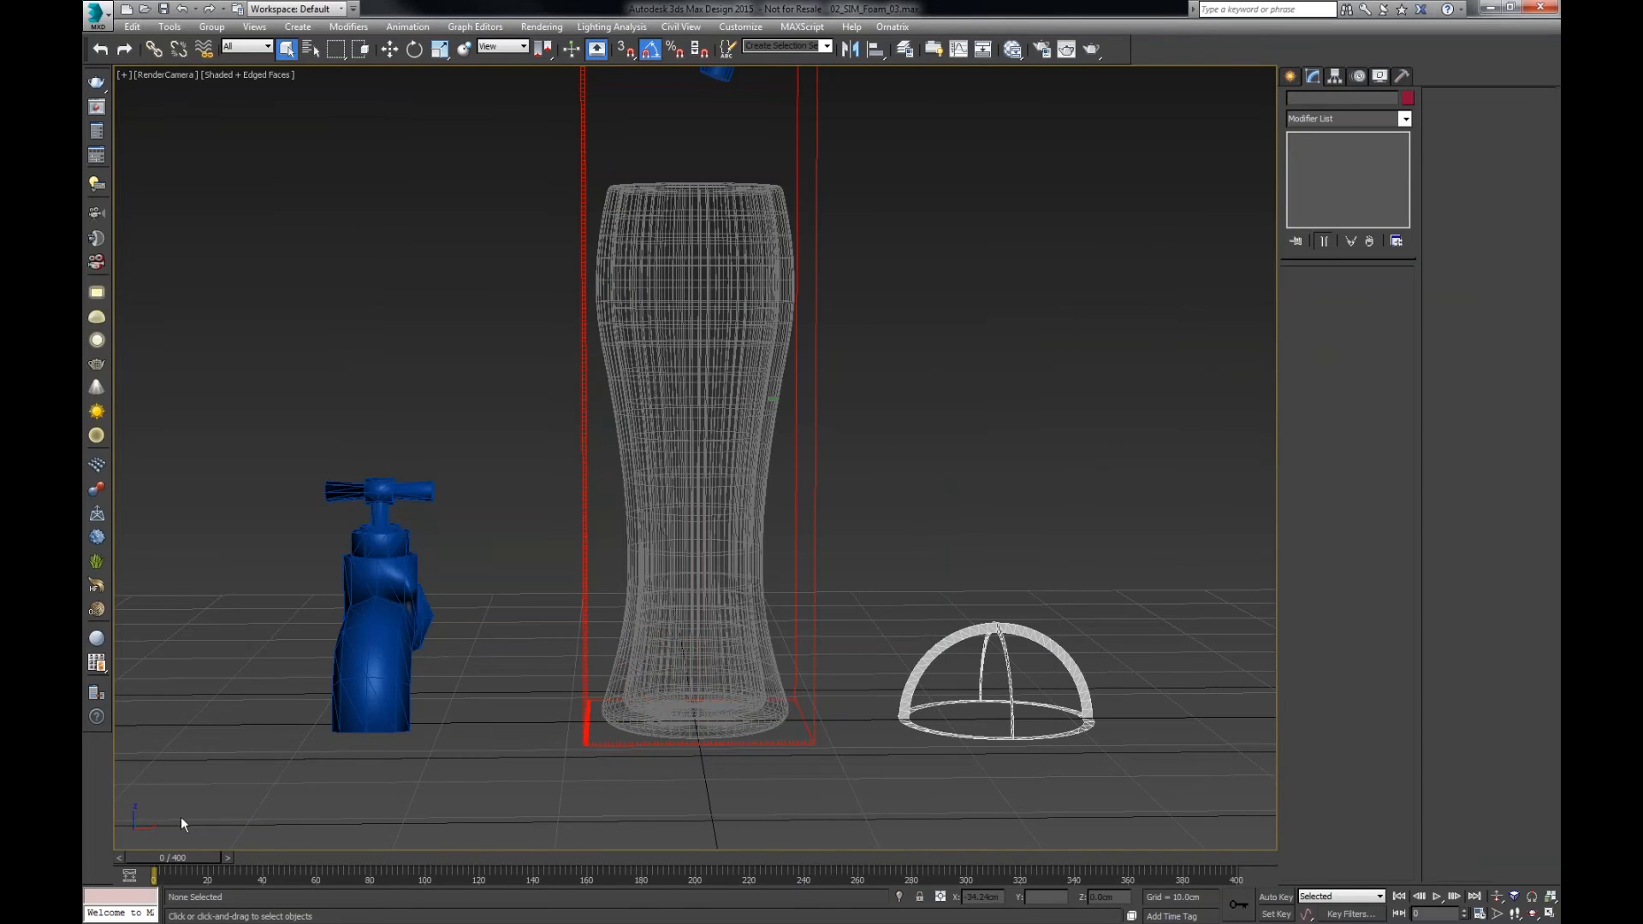
drag(173, 856, 996, 860)
- Switch to Pdplayer, show the Foam_03.avi layer, and play and scrub the three previews to compare their foam
key(alt+Tab)
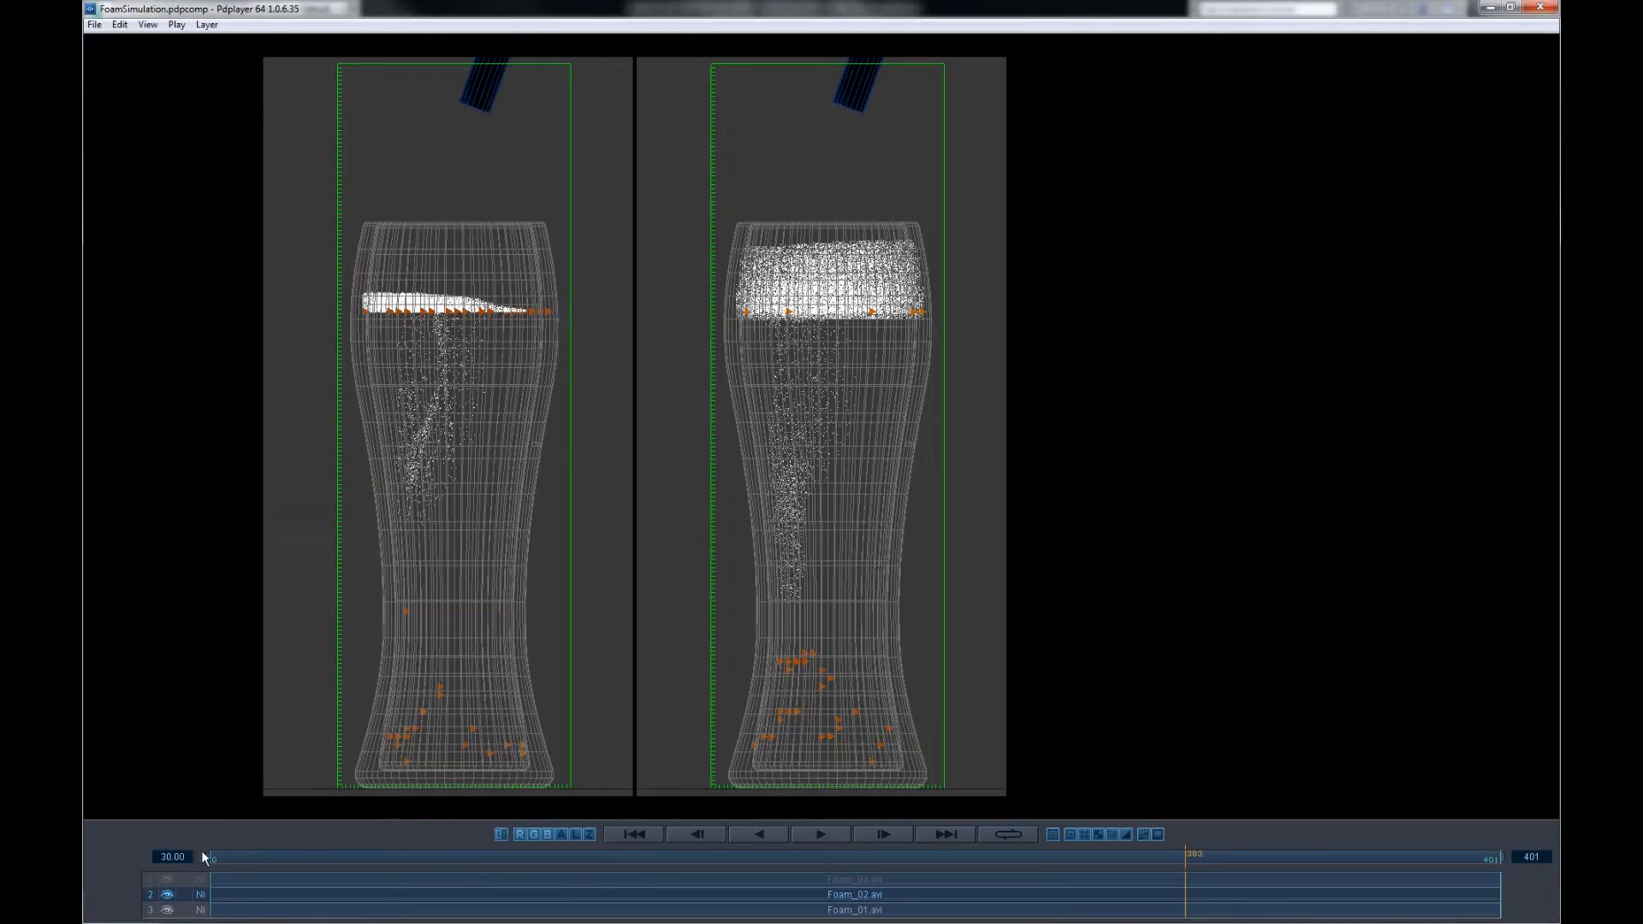
click(167, 880)
drag(810, 851, 399, 852)
key(space)
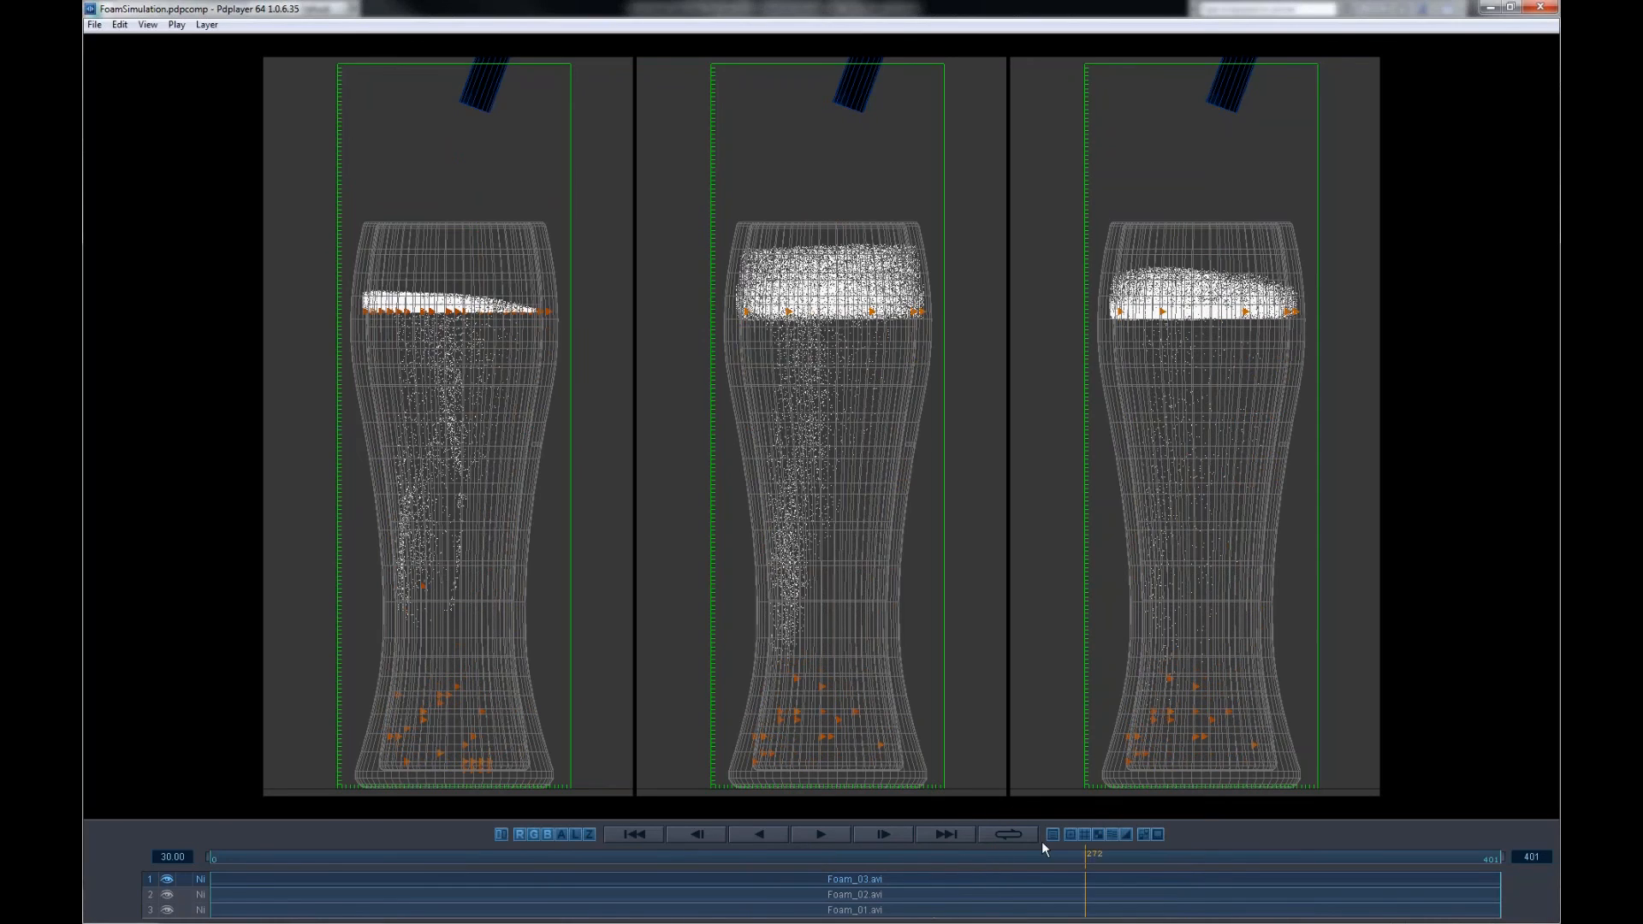
drag(1127, 845, 1377, 828)
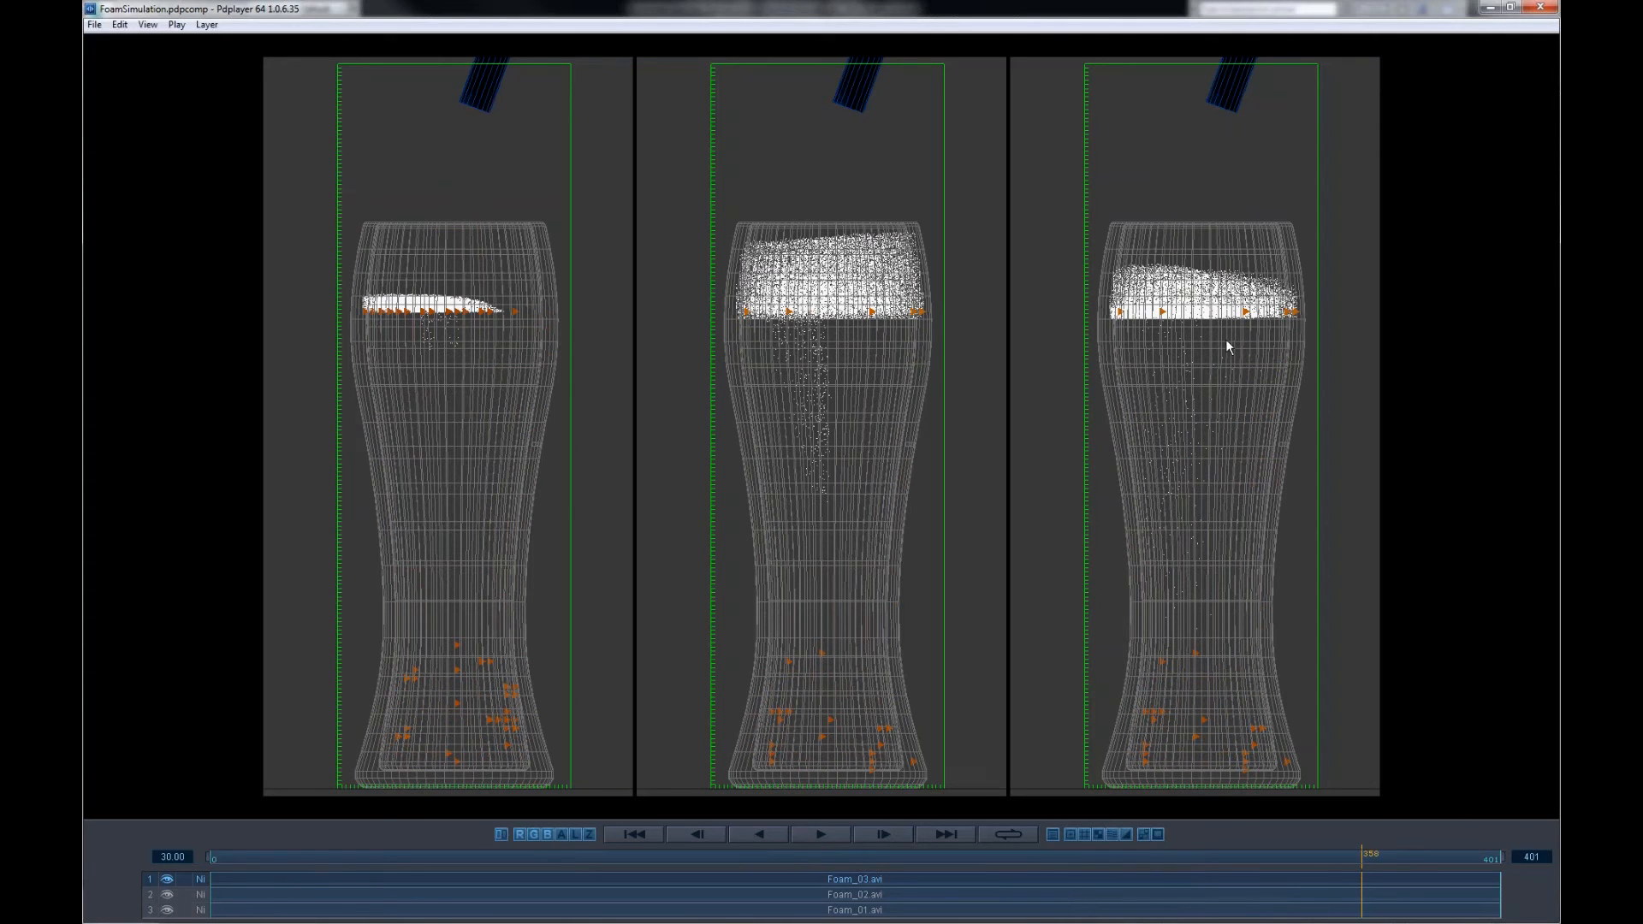
- Return to 3ds Max, examine the selected grid's foam size variation, Distribution and Rise speed values, and scrub the timeline to frame 365
click(1491, 12)
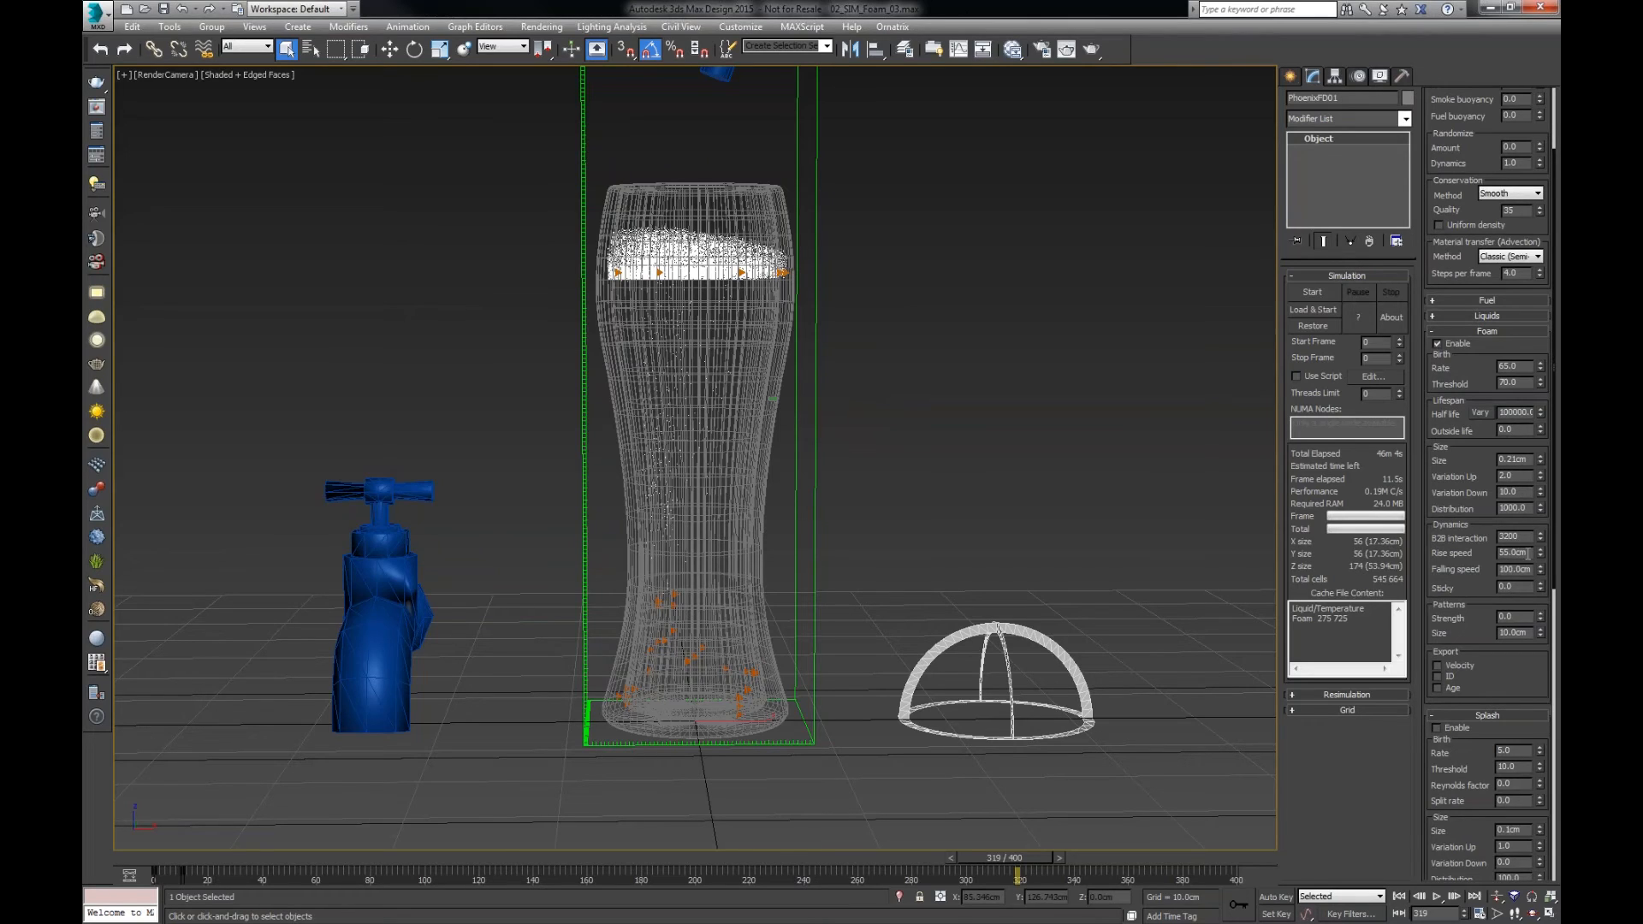
drag(1529, 552, 1458, 559)
drag(1527, 510, 1478, 512)
double_click(1511, 492)
drag(1530, 552, 1483, 550)
drag(1010, 859, 1152, 865)
key(q)
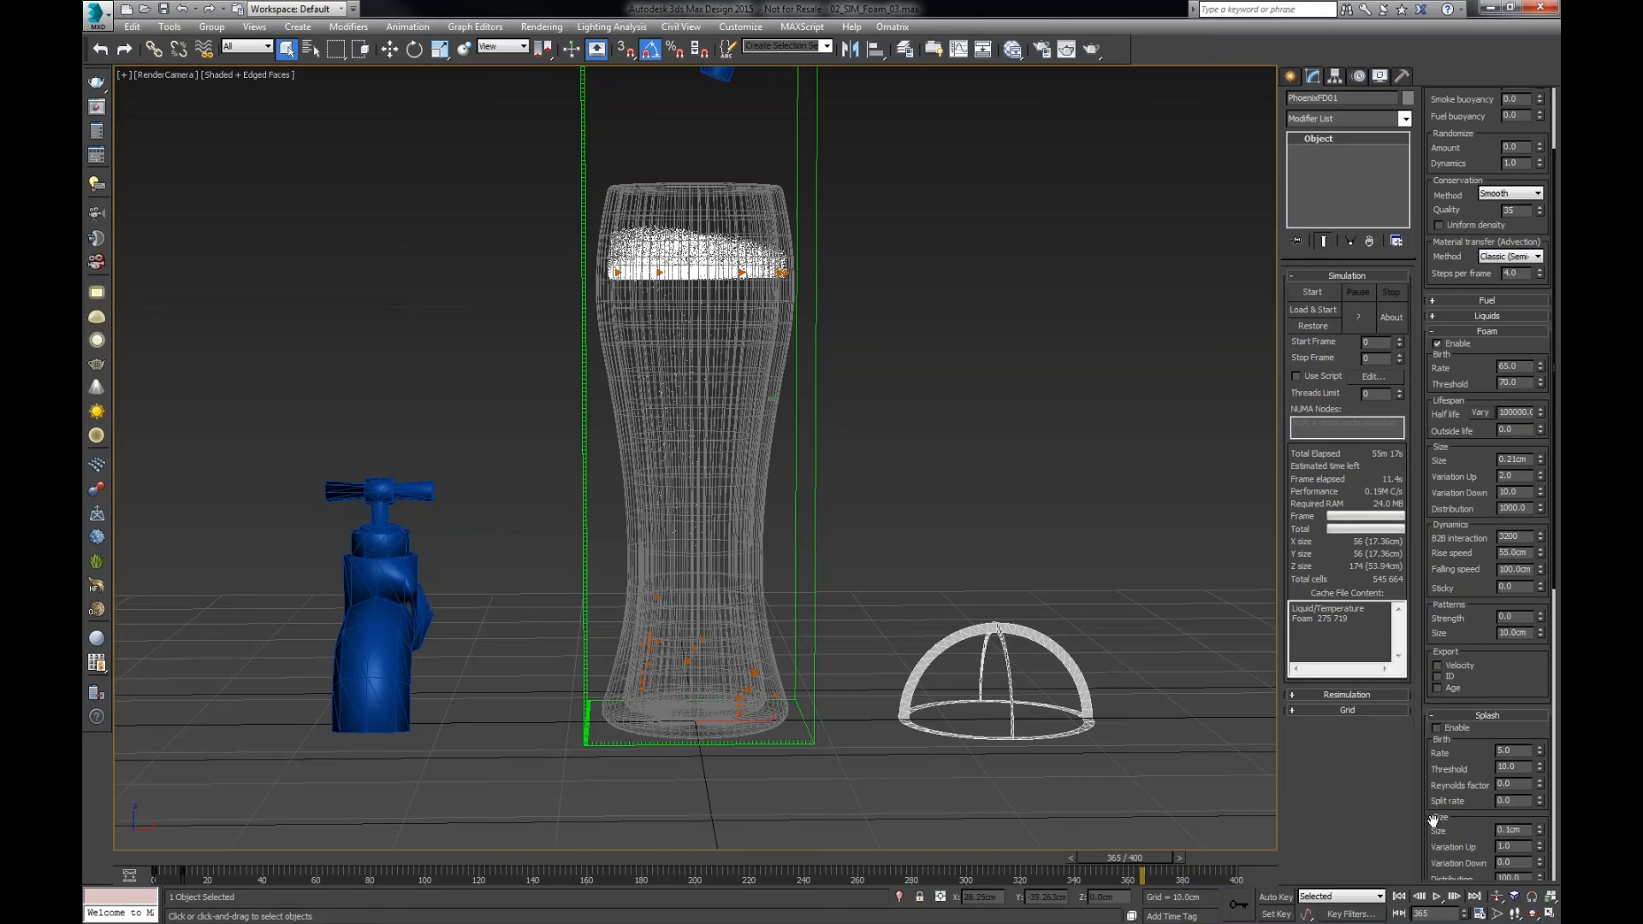
double_click(1510, 553)
- Switch to the presentation's Foam Simulation slide to view the rendered foam example
key(alt+Tab)
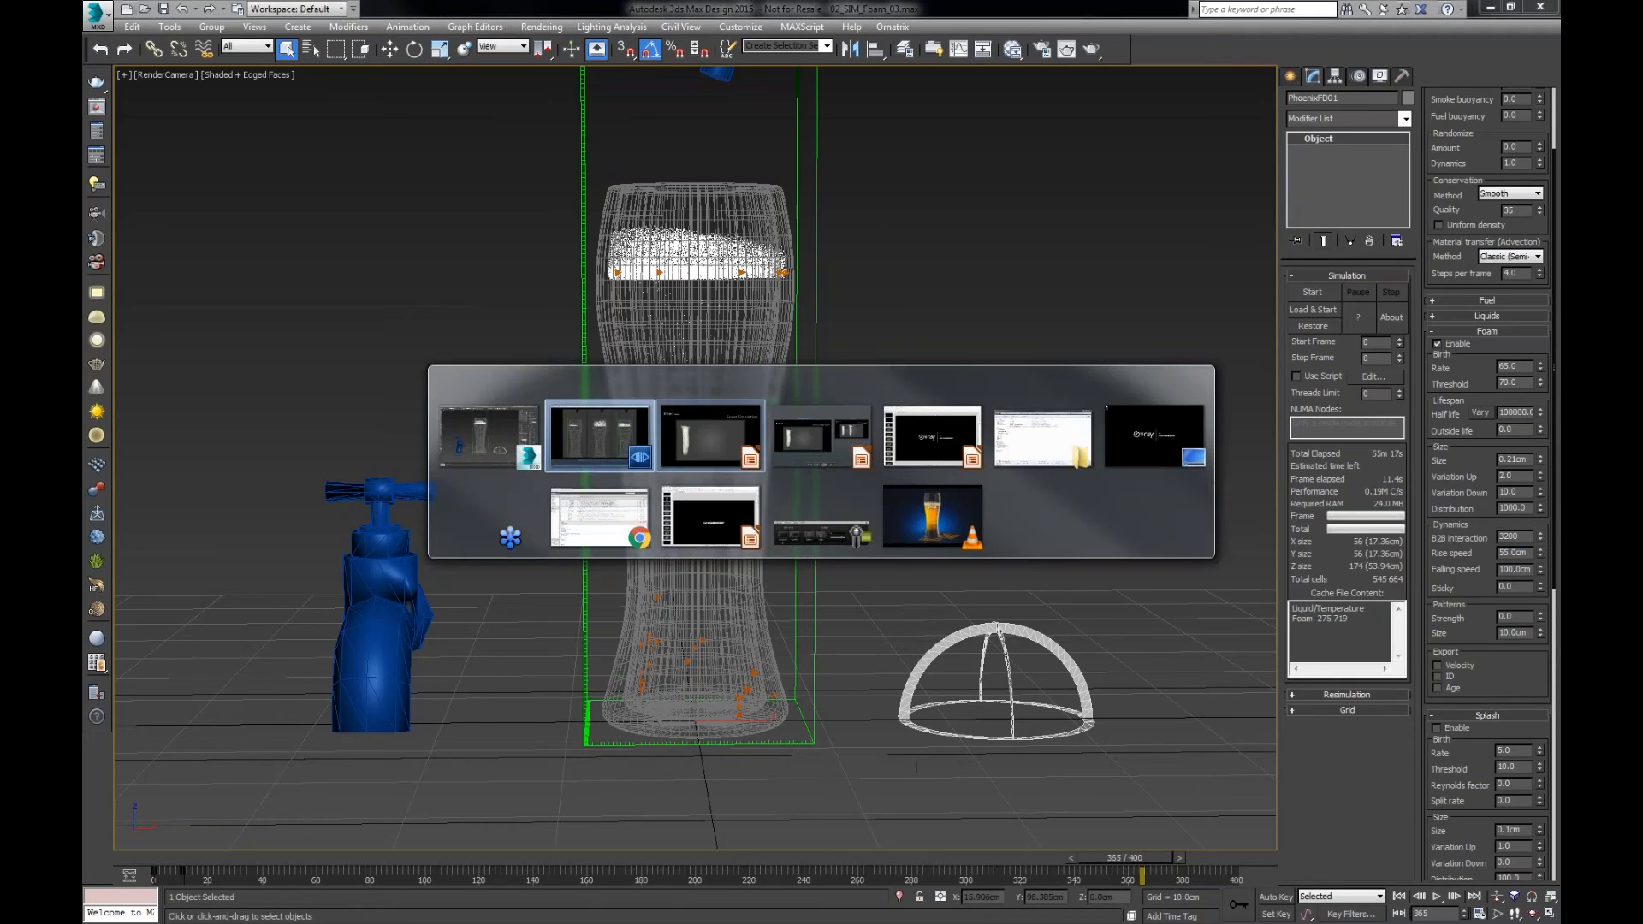
click(720, 439)
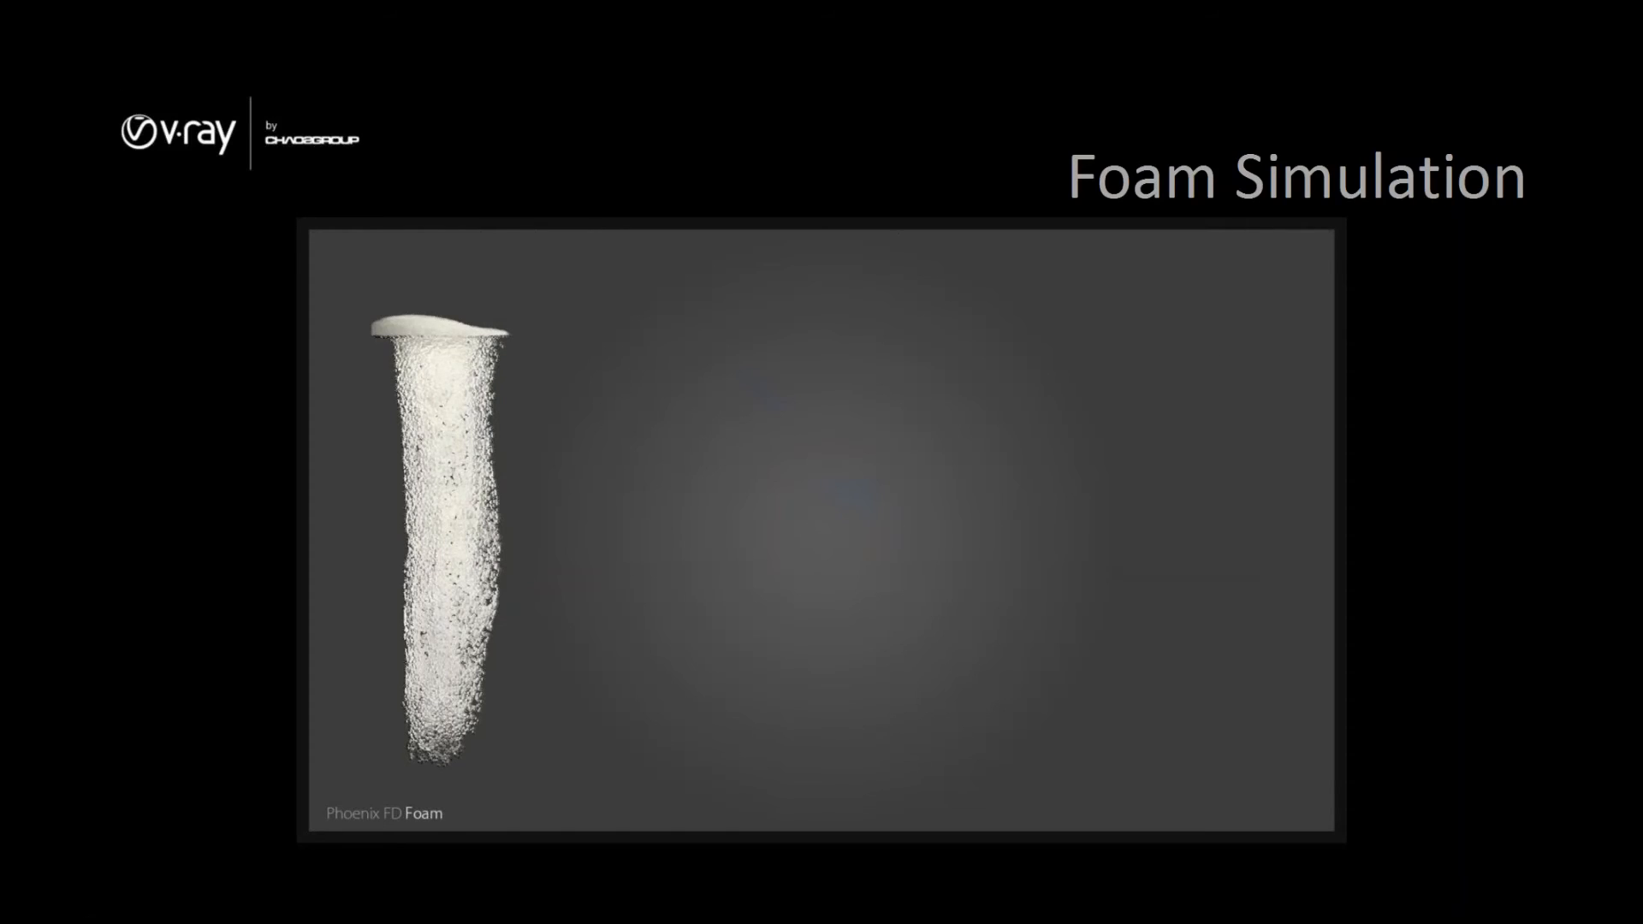
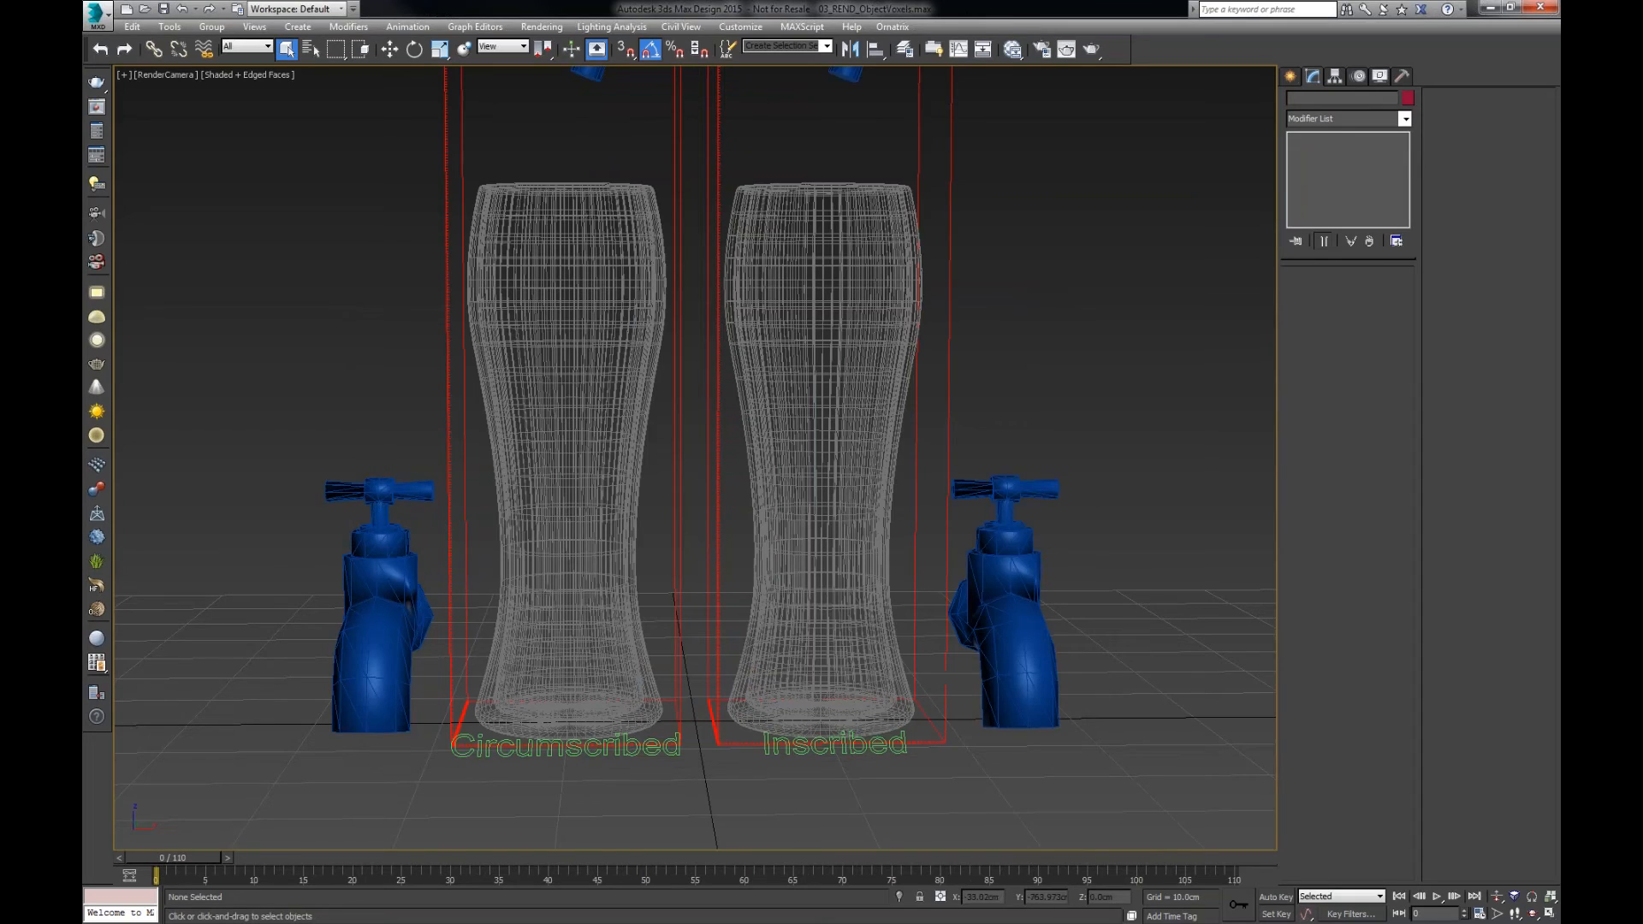
- In the object voxels scene, select the PhoenixFD_Circumscribed grid and examine its Object voxels options in the Interaction settings
drag(711, 125, 729, 125)
click(679, 140)
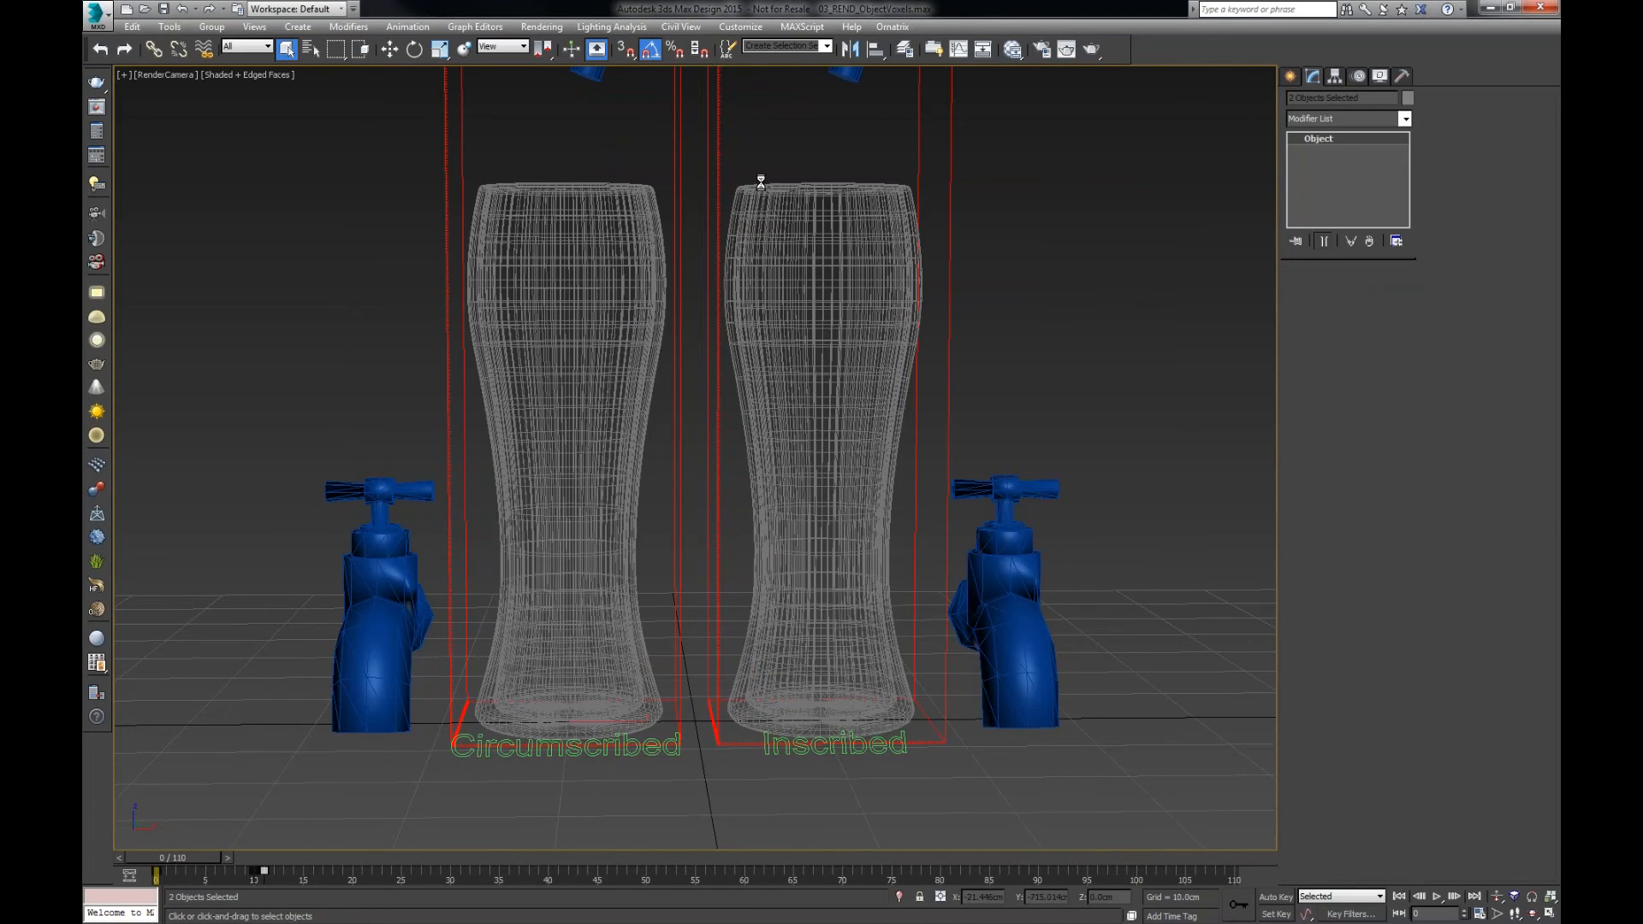
scroll(1474, 490, down, 5)
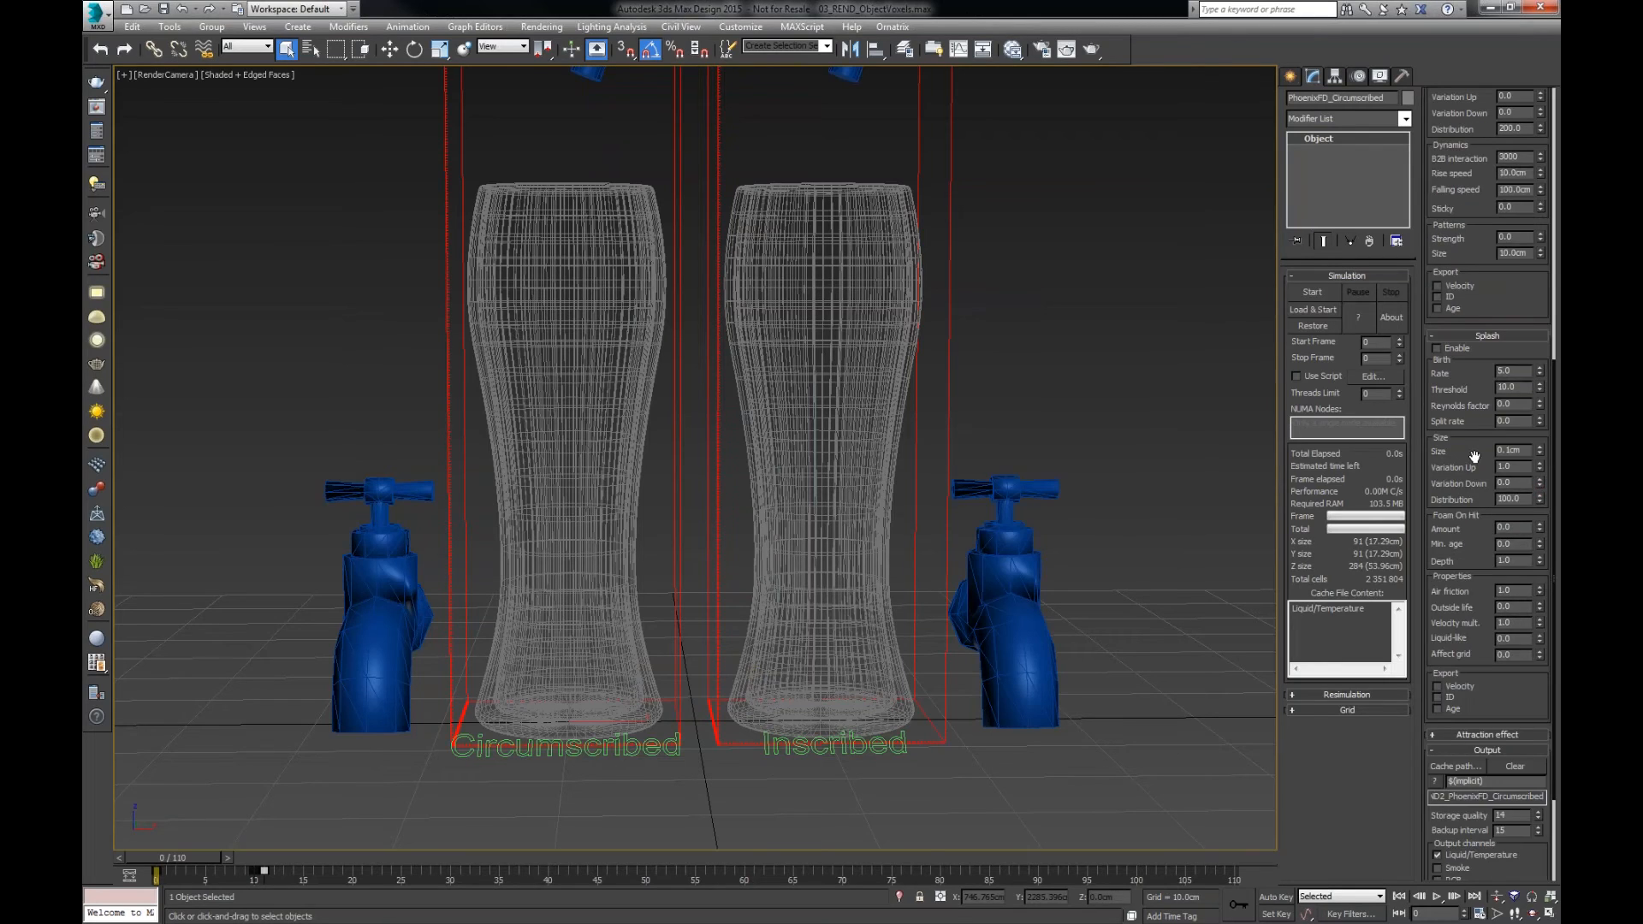
scroll(1480, 514, down, 5)
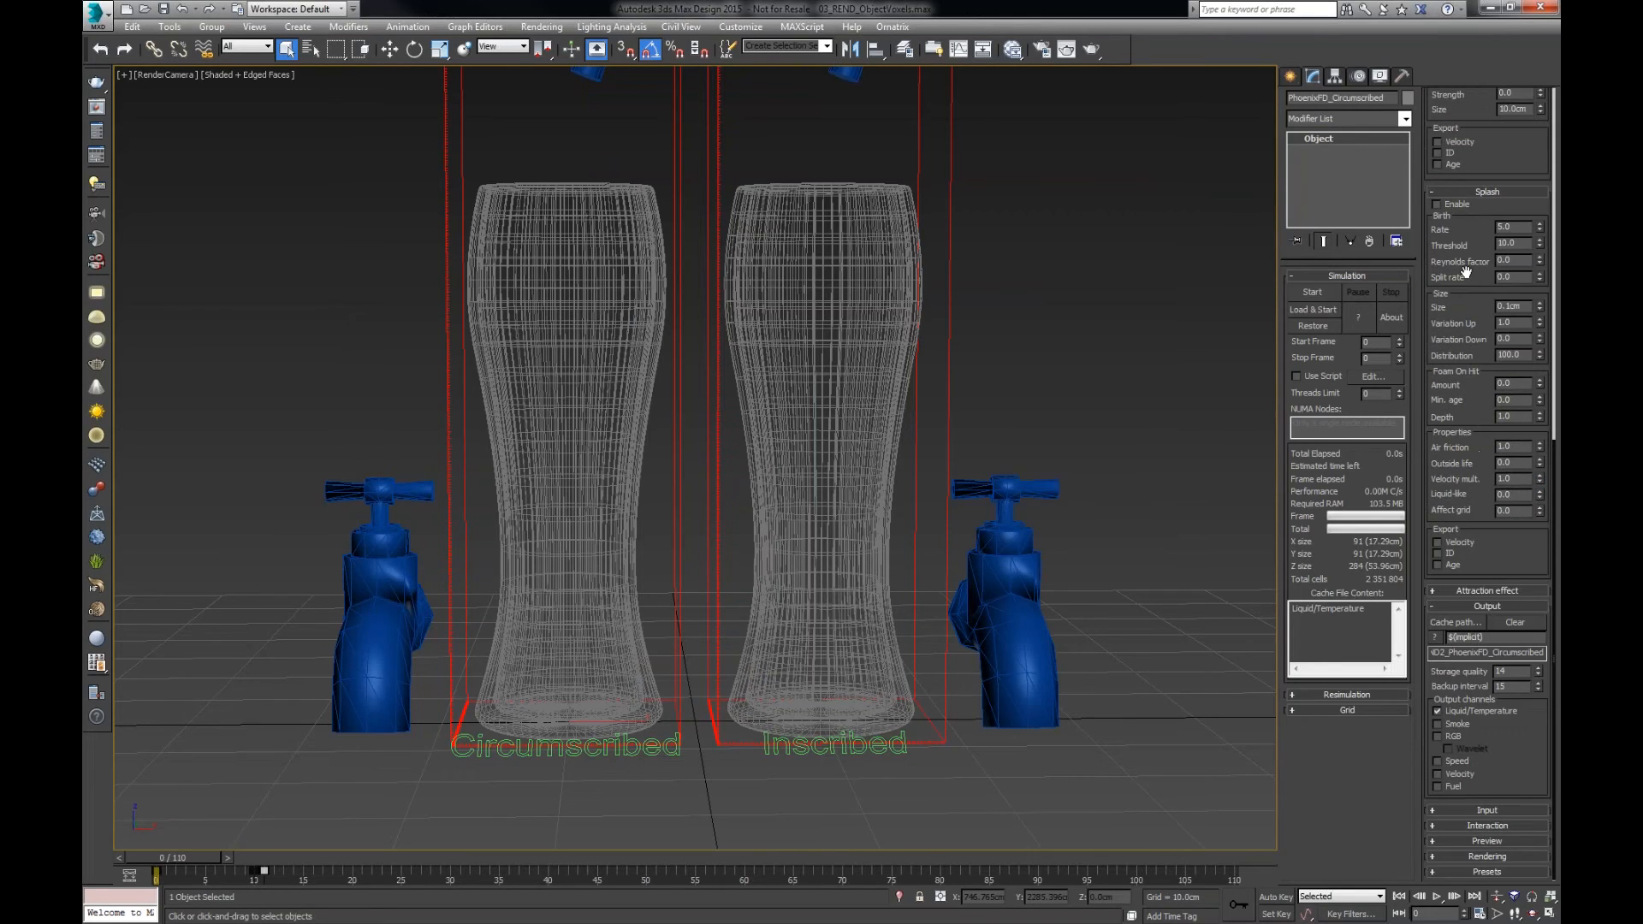
click(1504, 827)
scroll(1507, 664, down, 1)
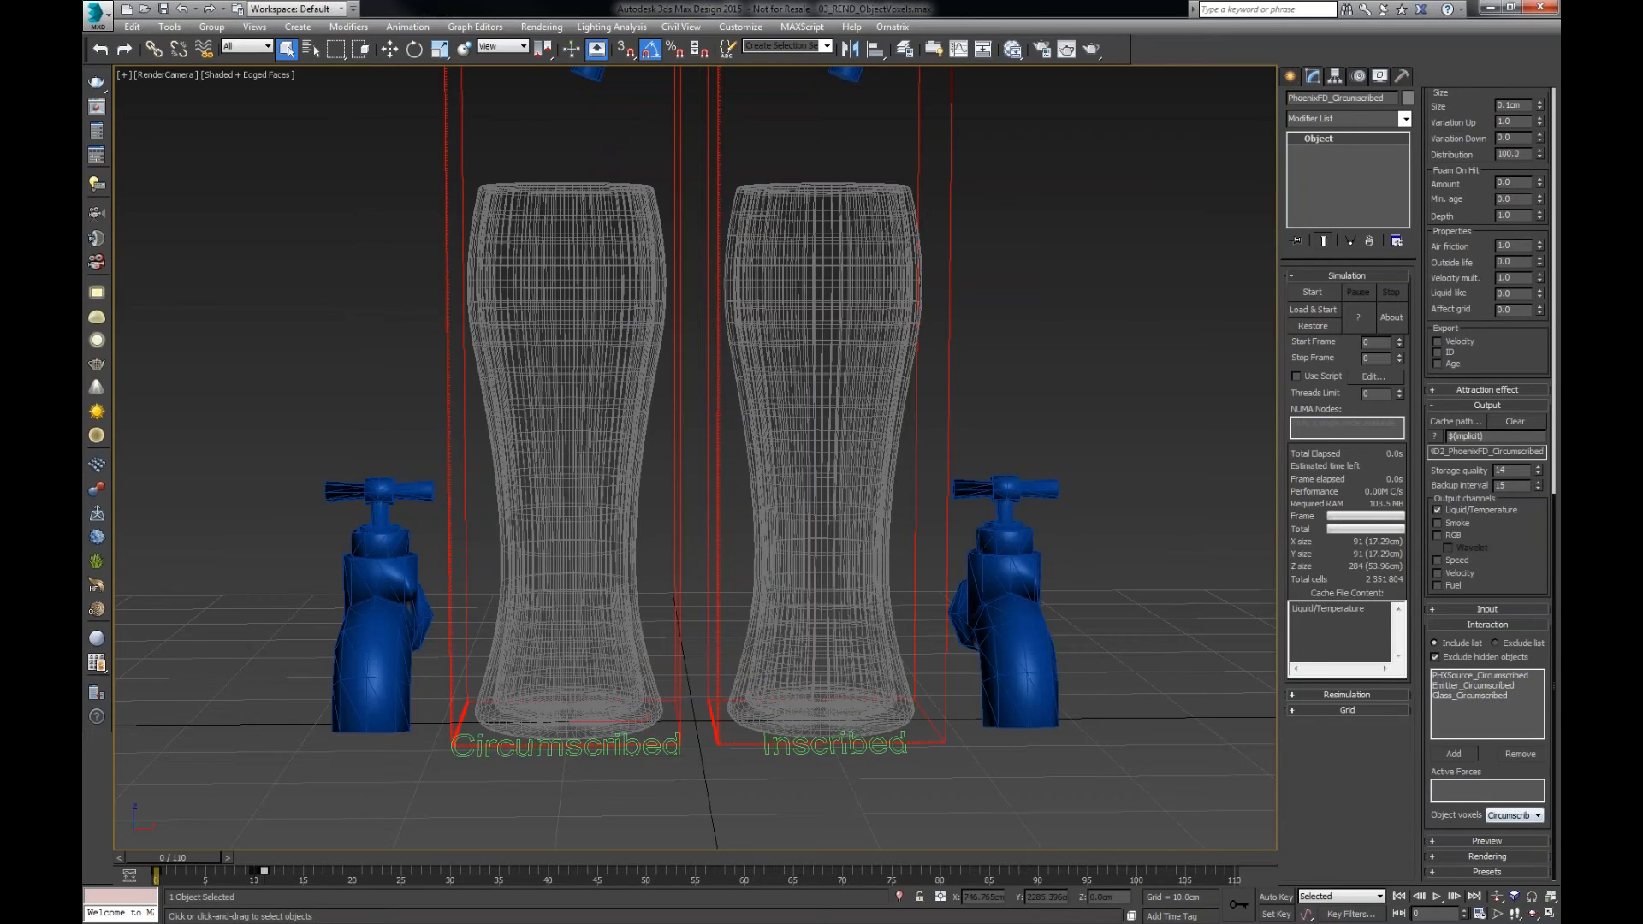
click(1506, 819)
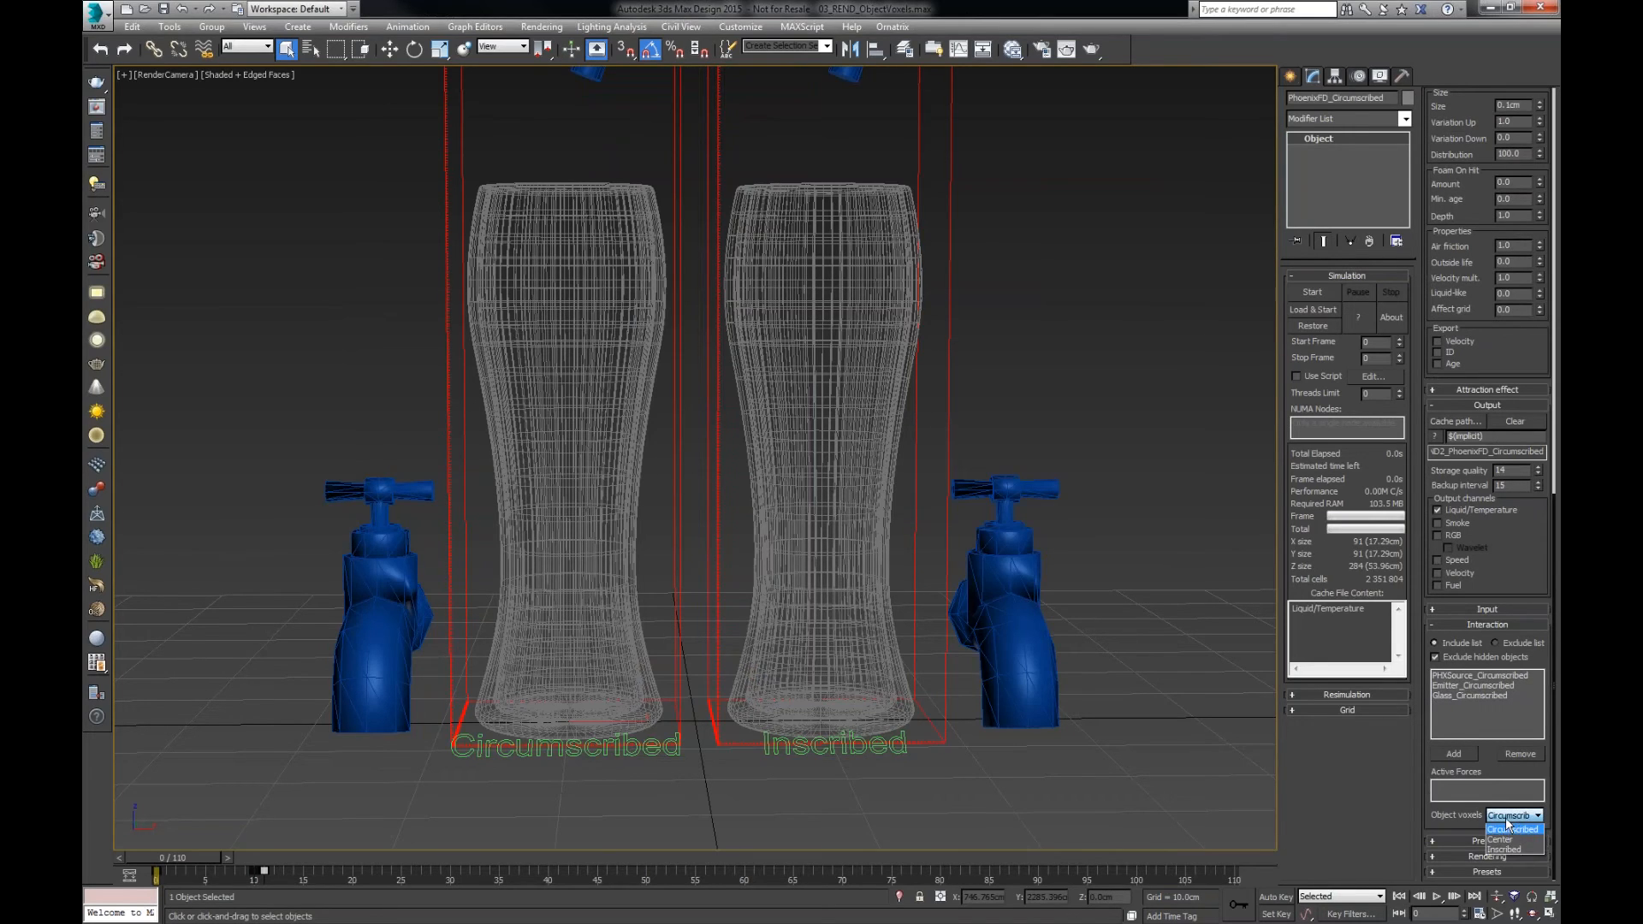
click(1432, 826)
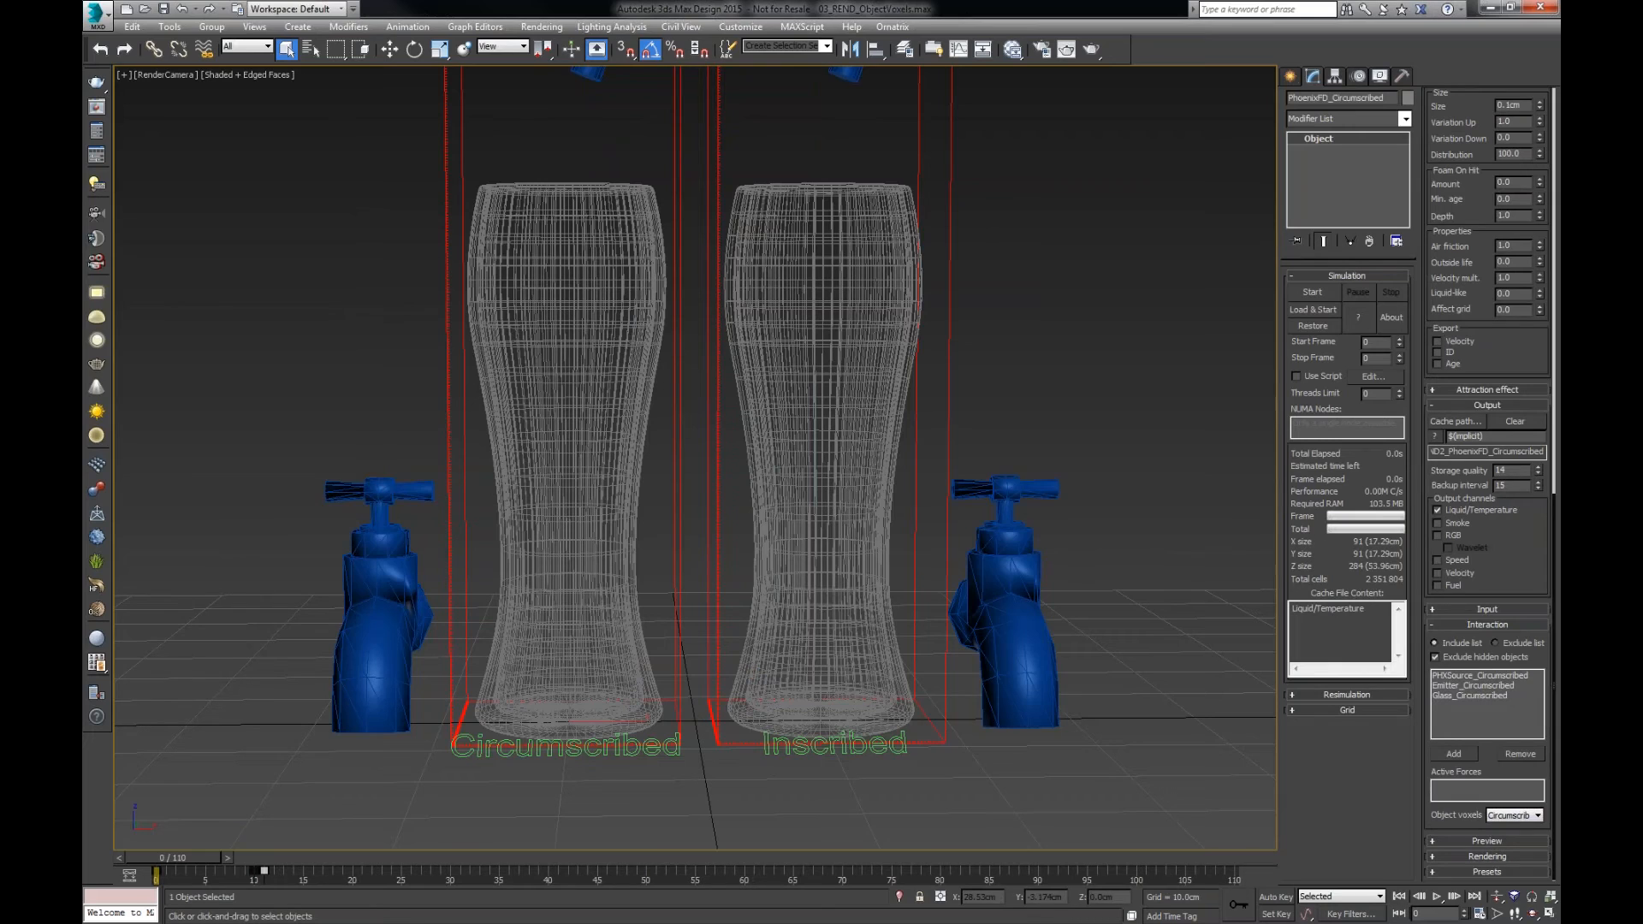
- Select the PhoenixFD_Inscribed grid and examine its Object voxels mode in the Interaction settings
click(941, 726)
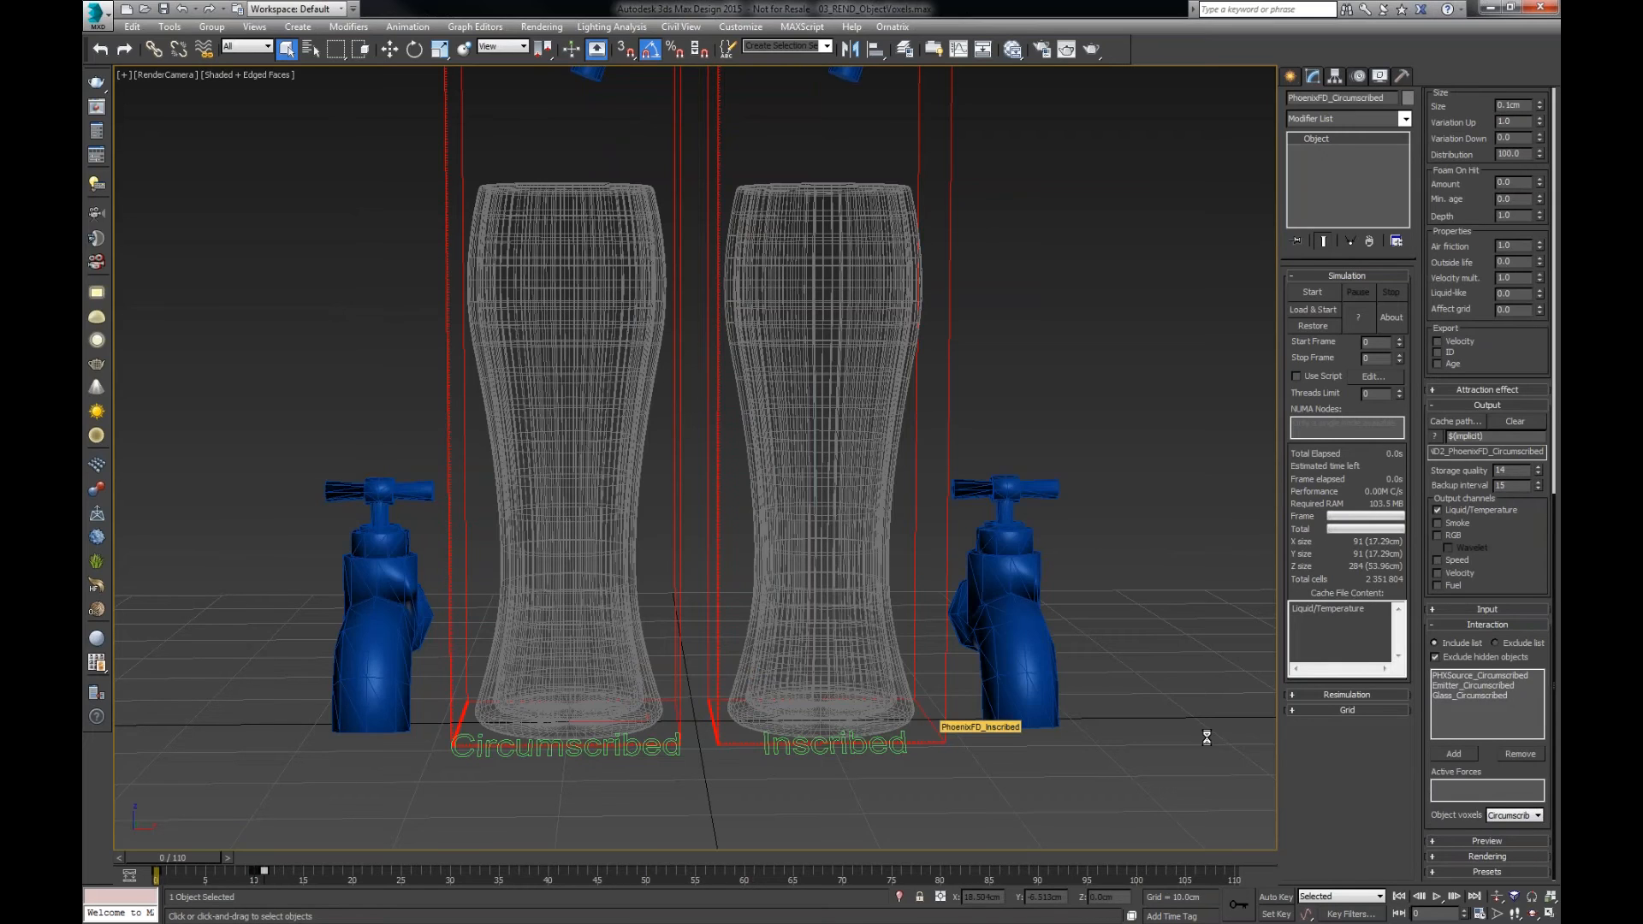
scroll(1465, 723, down, 7)
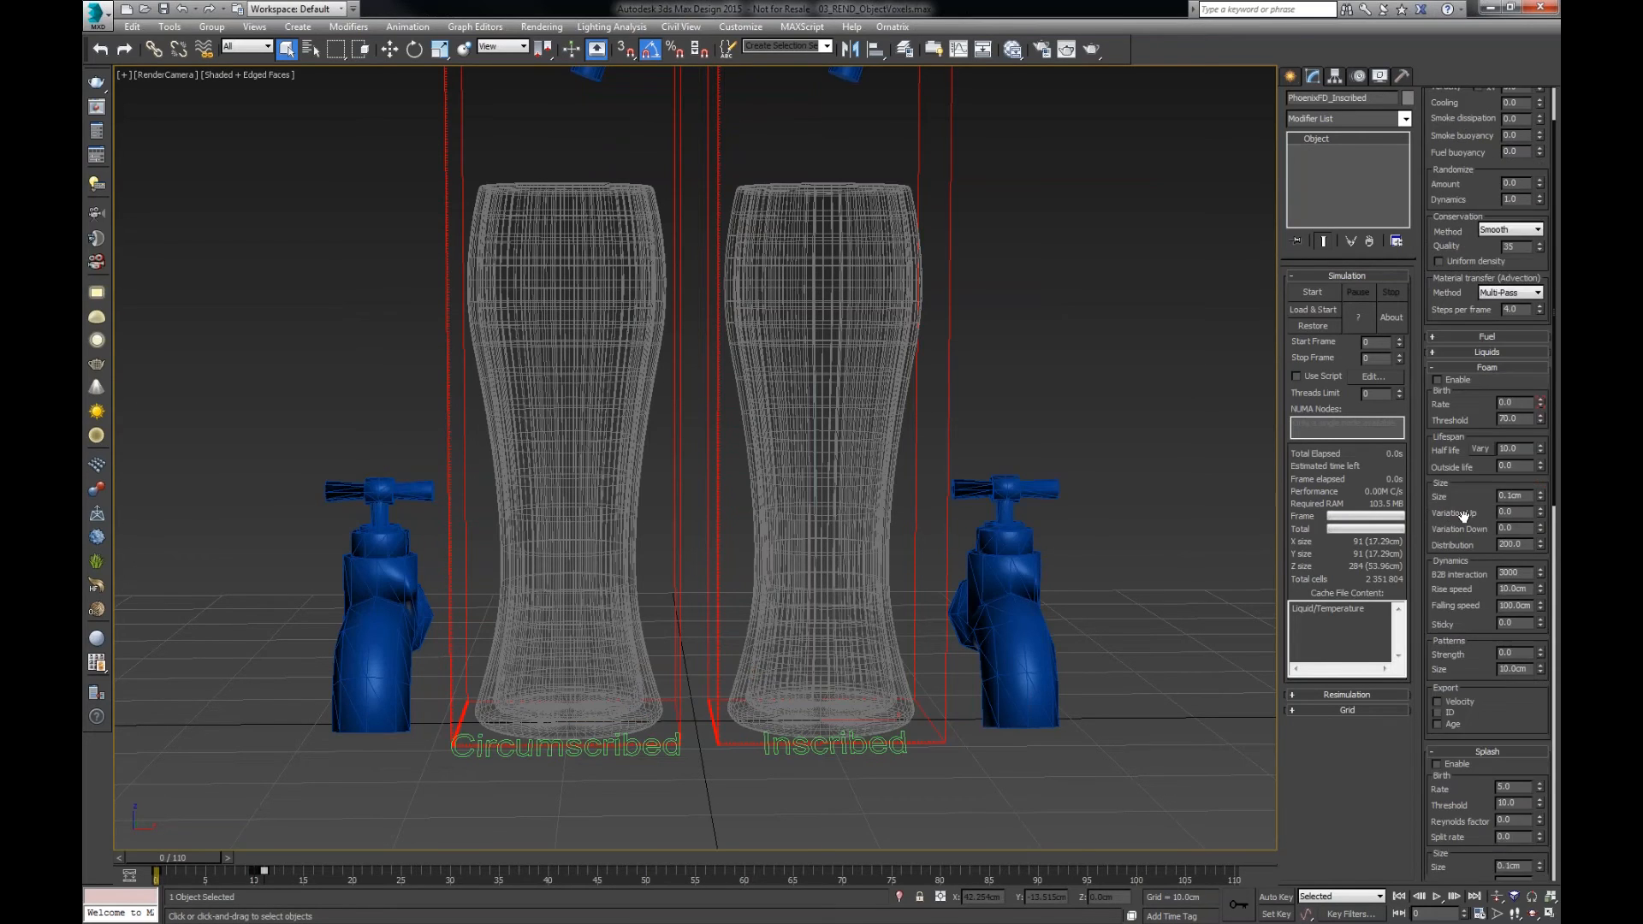
click(1479, 285)
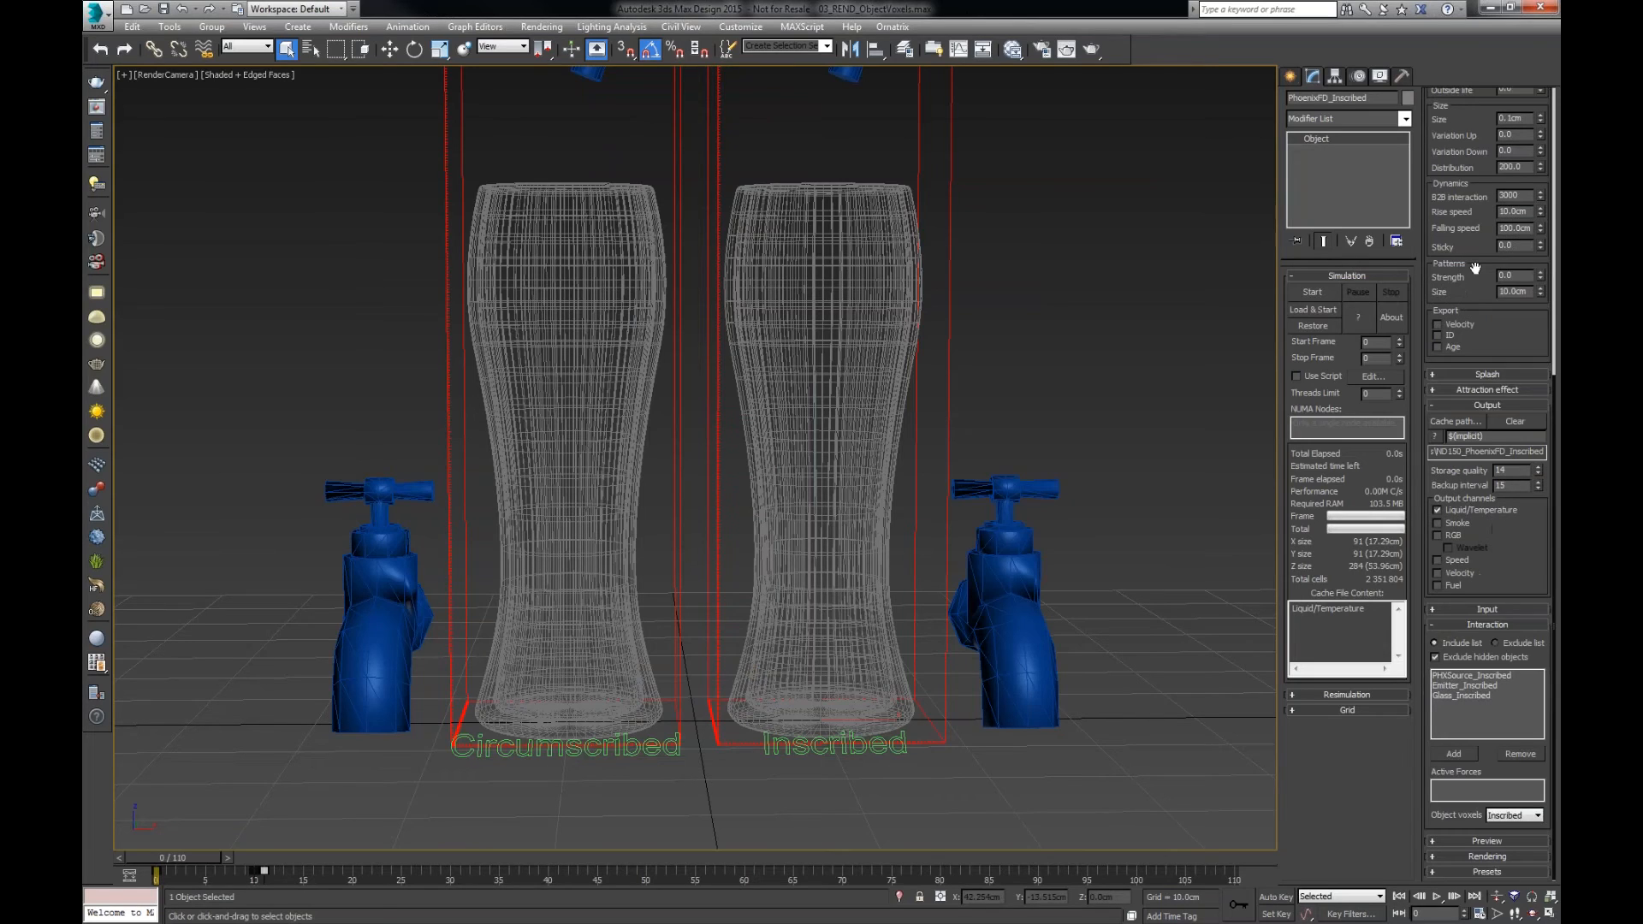
scroll(1479, 328, up, 1)
scroll(1479, 329, up, 5)
click(1484, 445)
click(1494, 100)
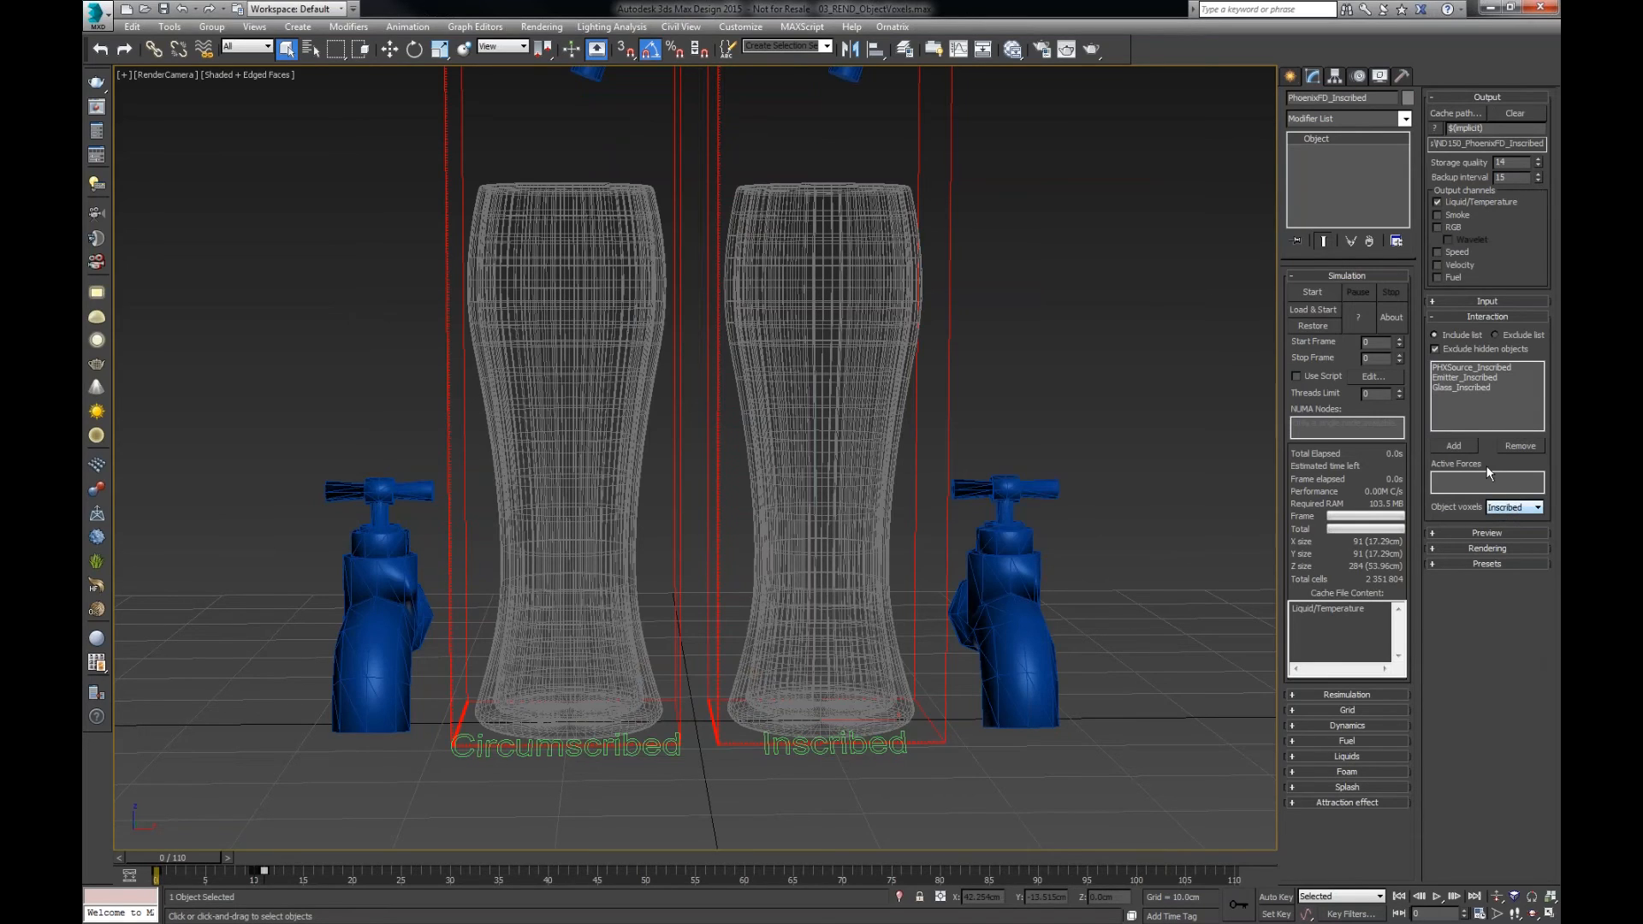
- Expand the PhoenixFD_Inscribed grid's Liquids settings, then check the Object voxels options and keep Inscribed
click(1375, 756)
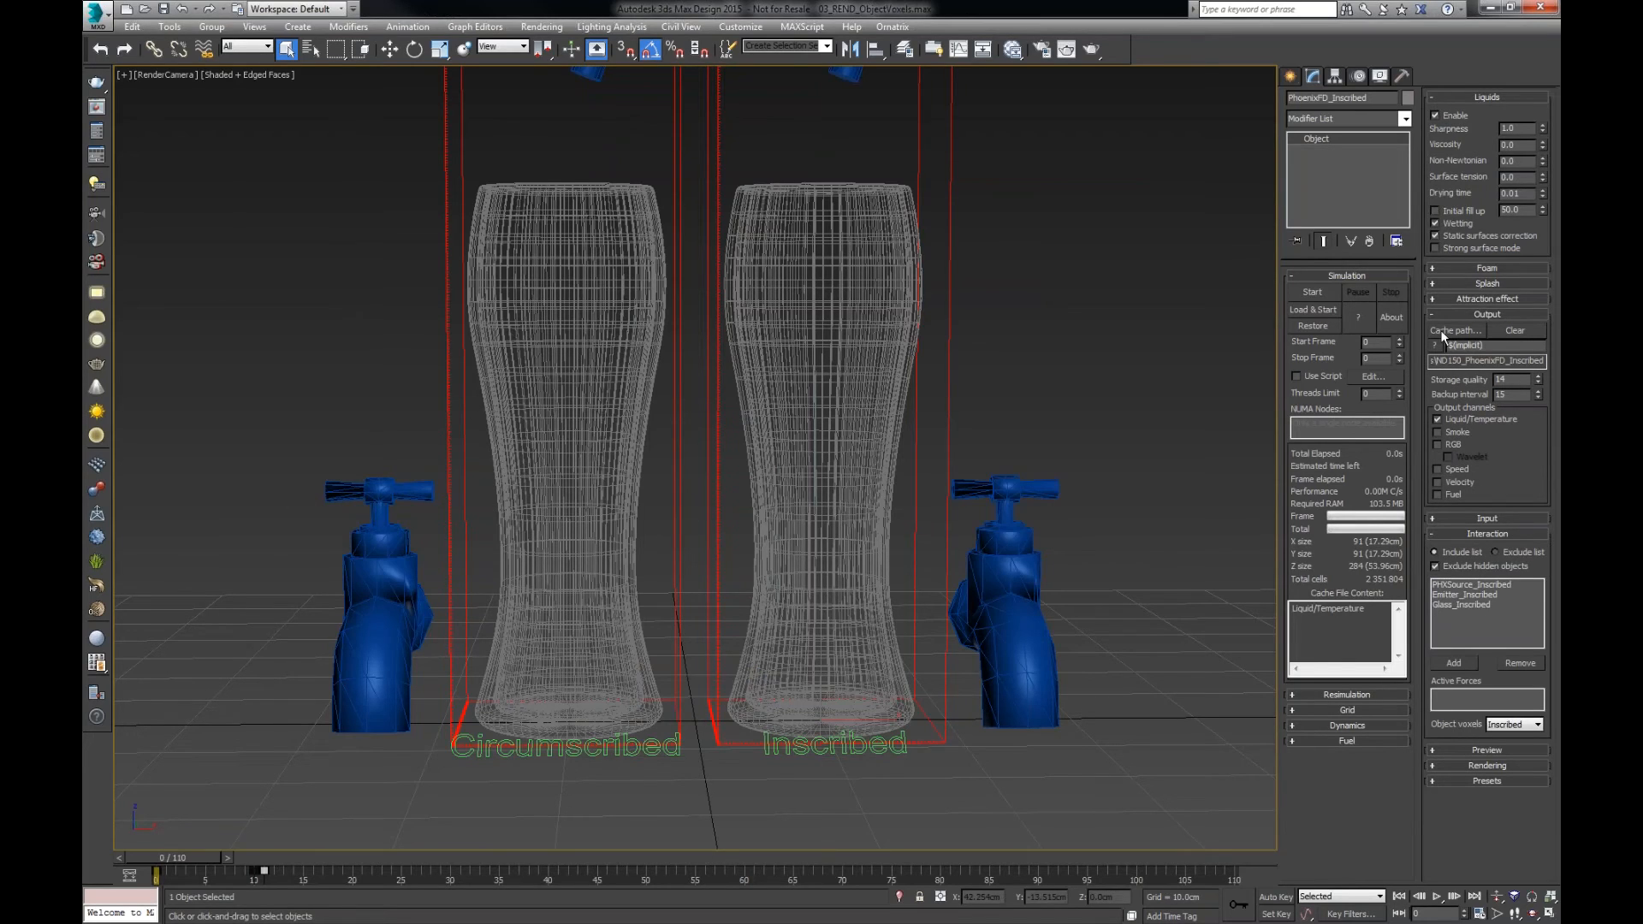
click(1517, 725)
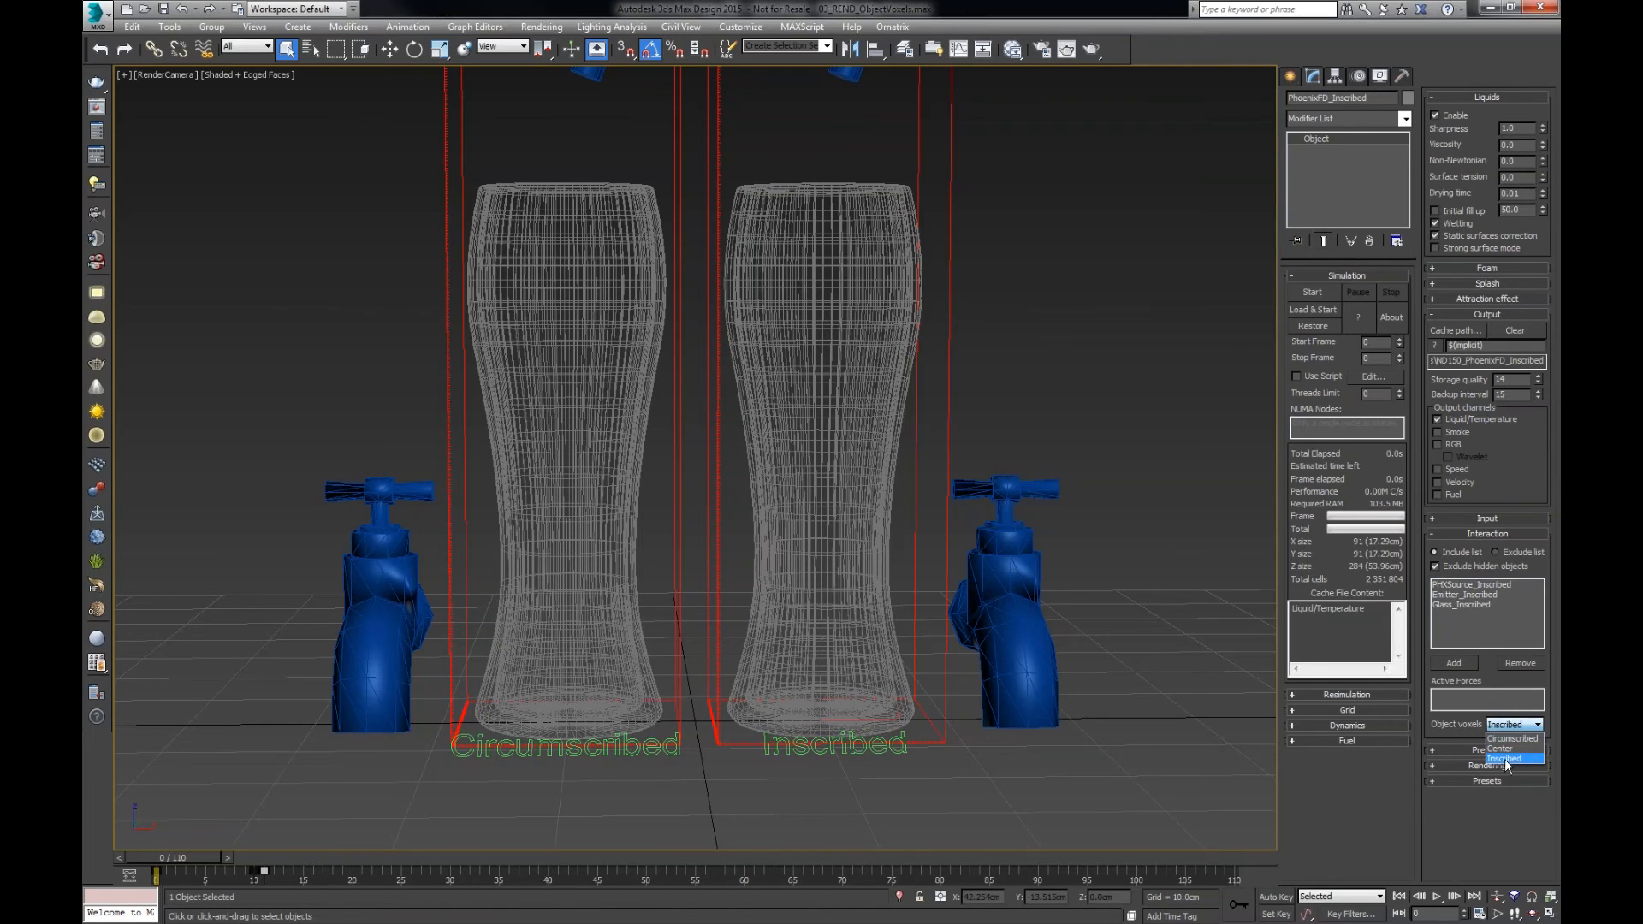
click(1506, 759)
- Deselect the grid, scrub the pour to frame 14 and switch to the presentation's Object Voxels Modes slide
click(1137, 430)
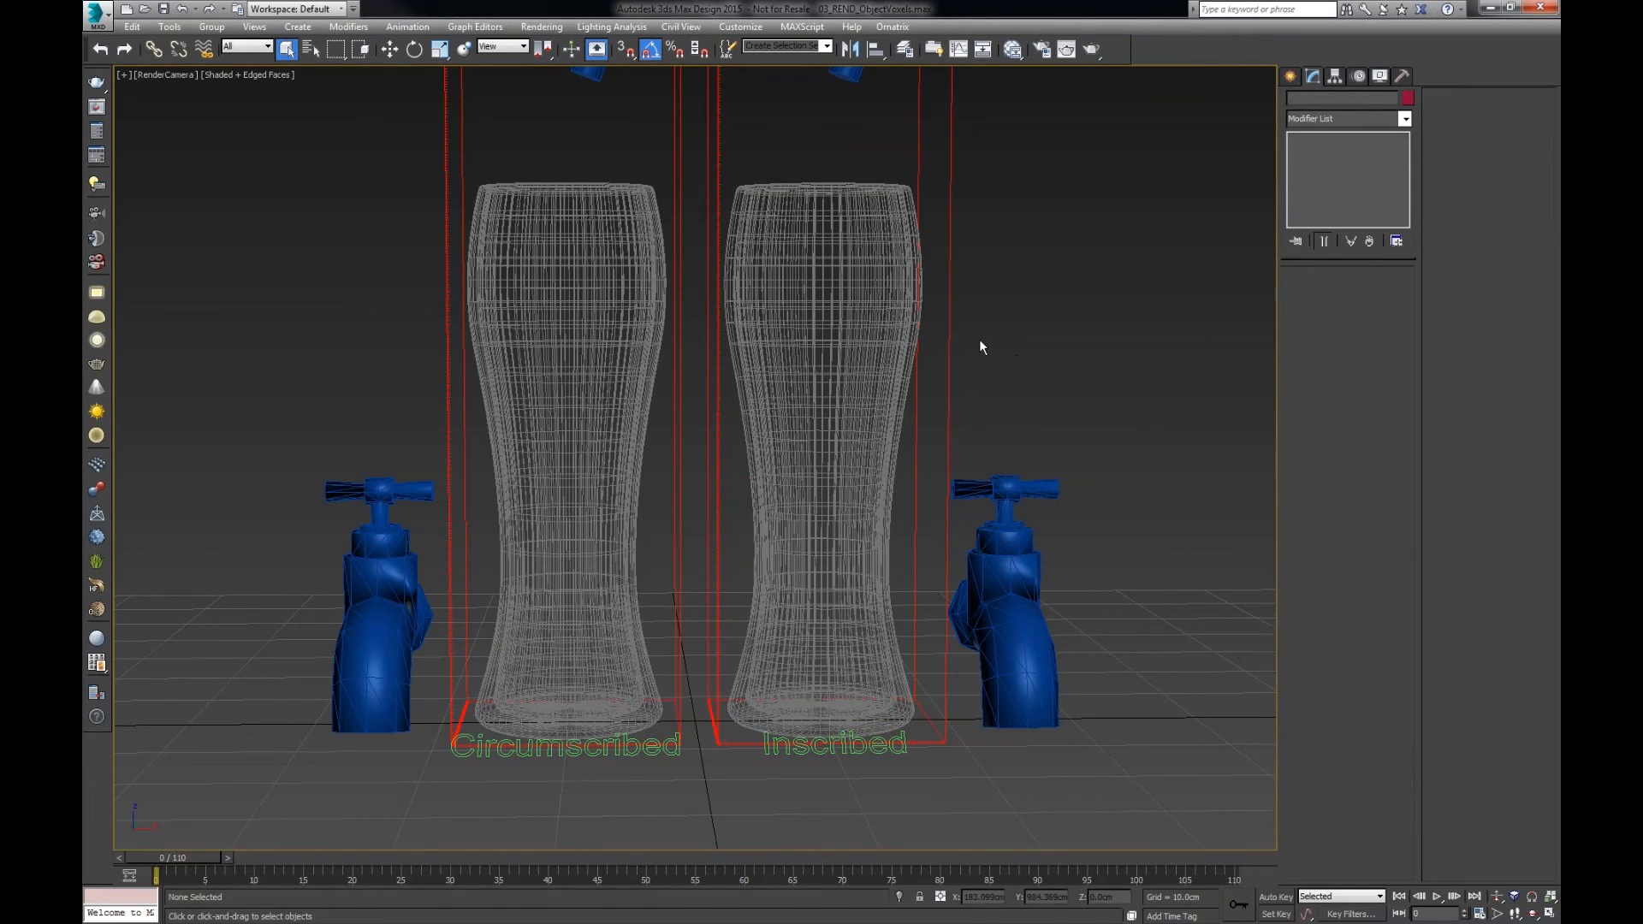
drag(181, 859, 310, 857)
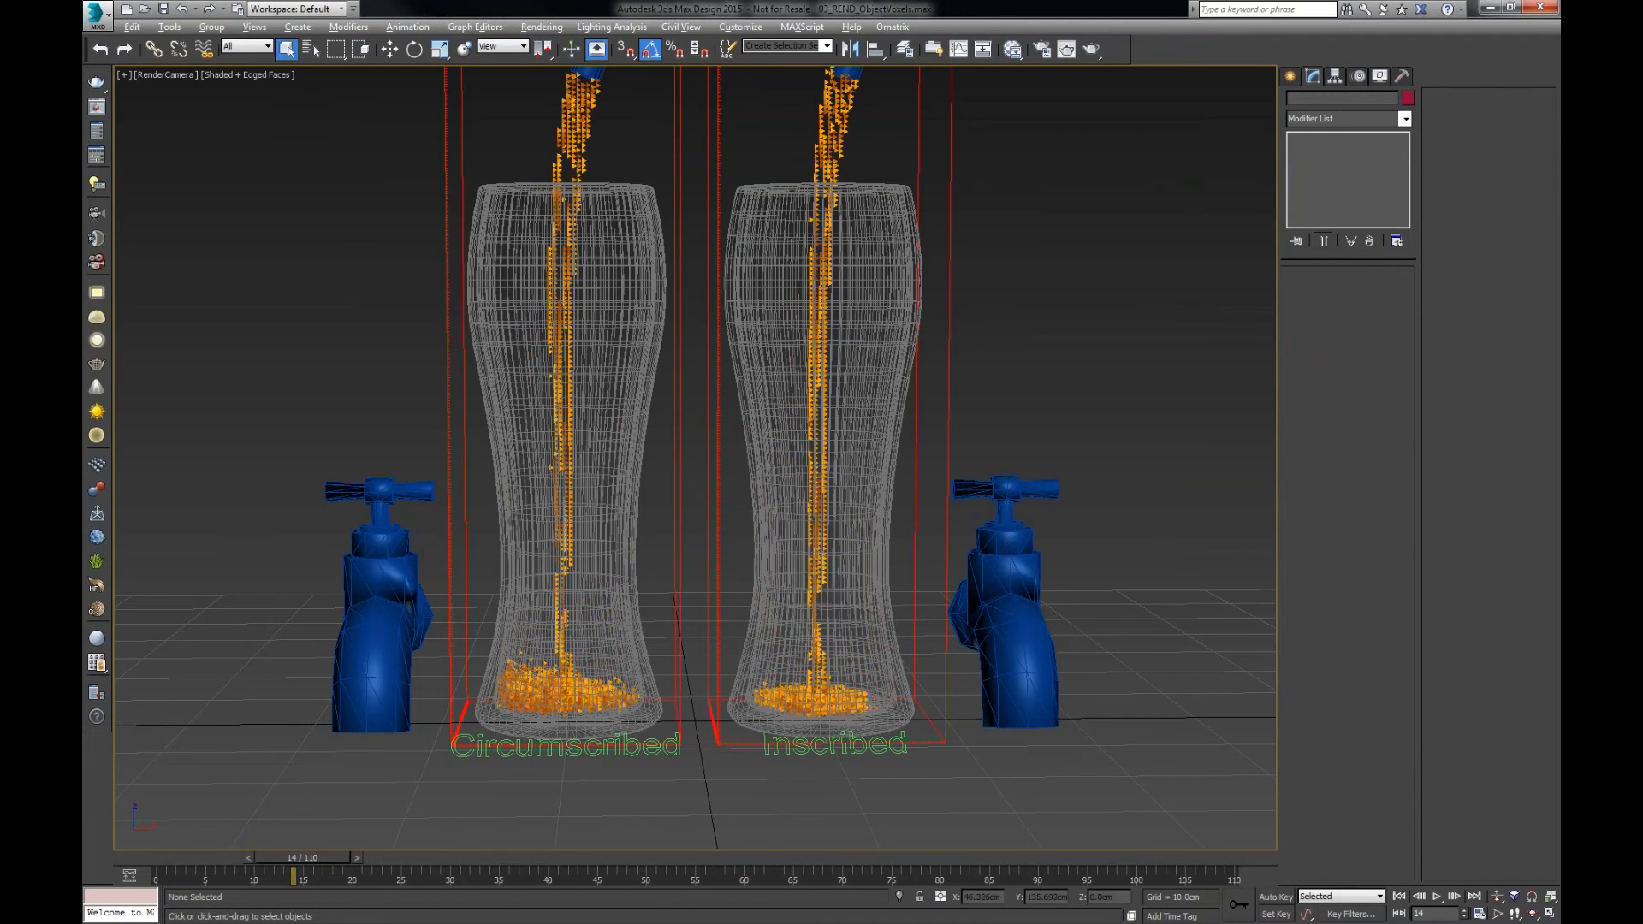
key(alt+Tab)
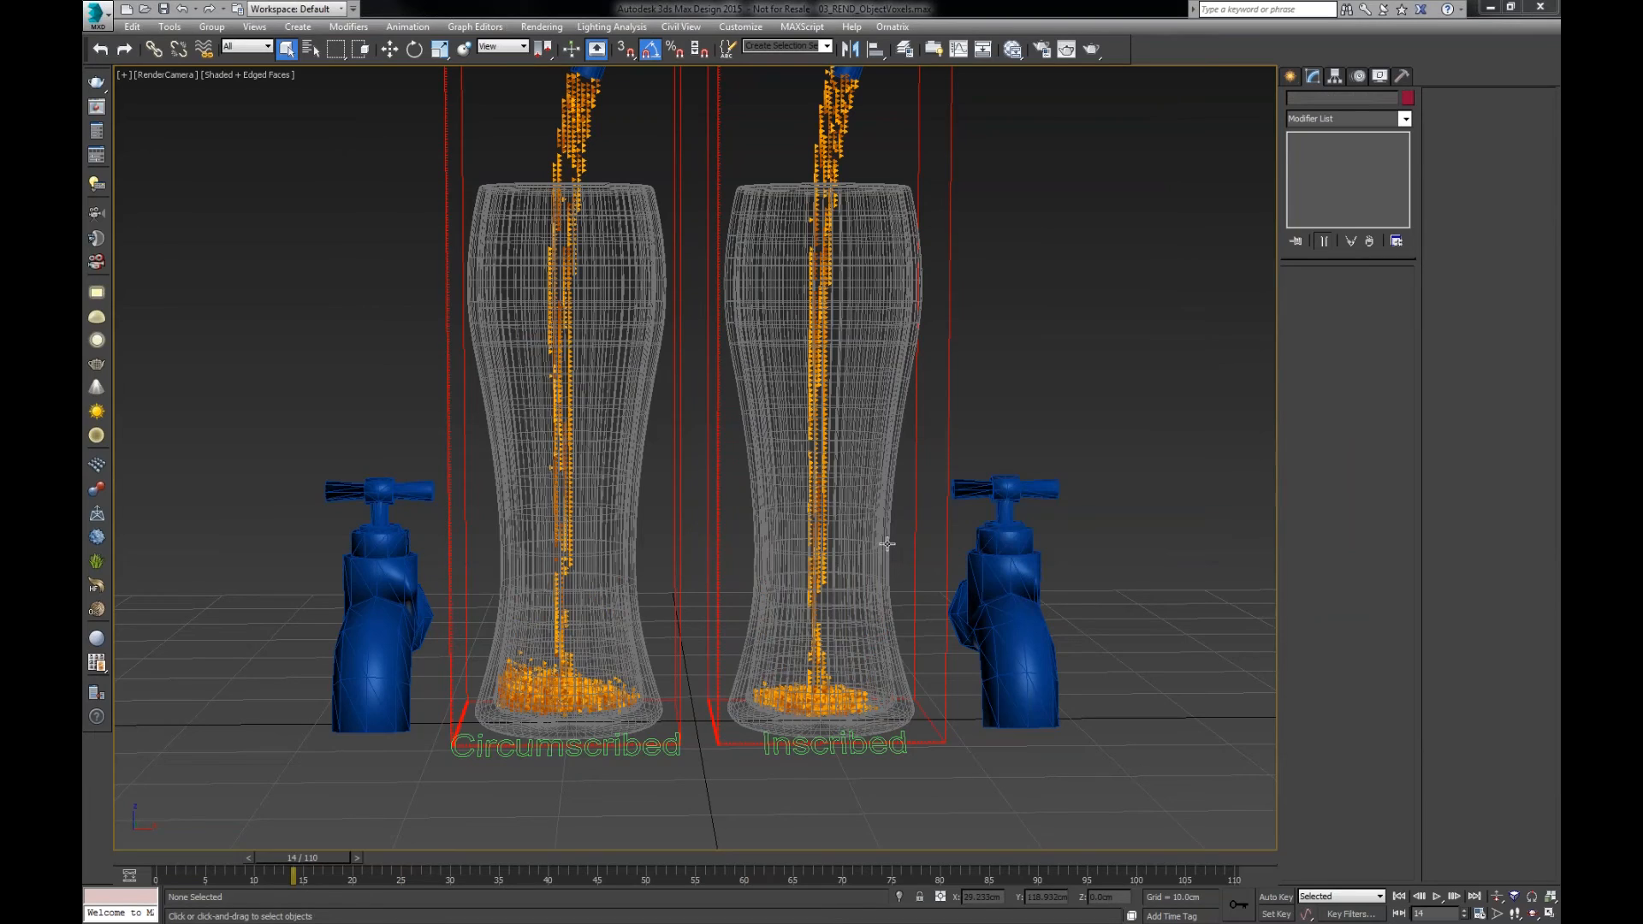
key(alt+Tab)
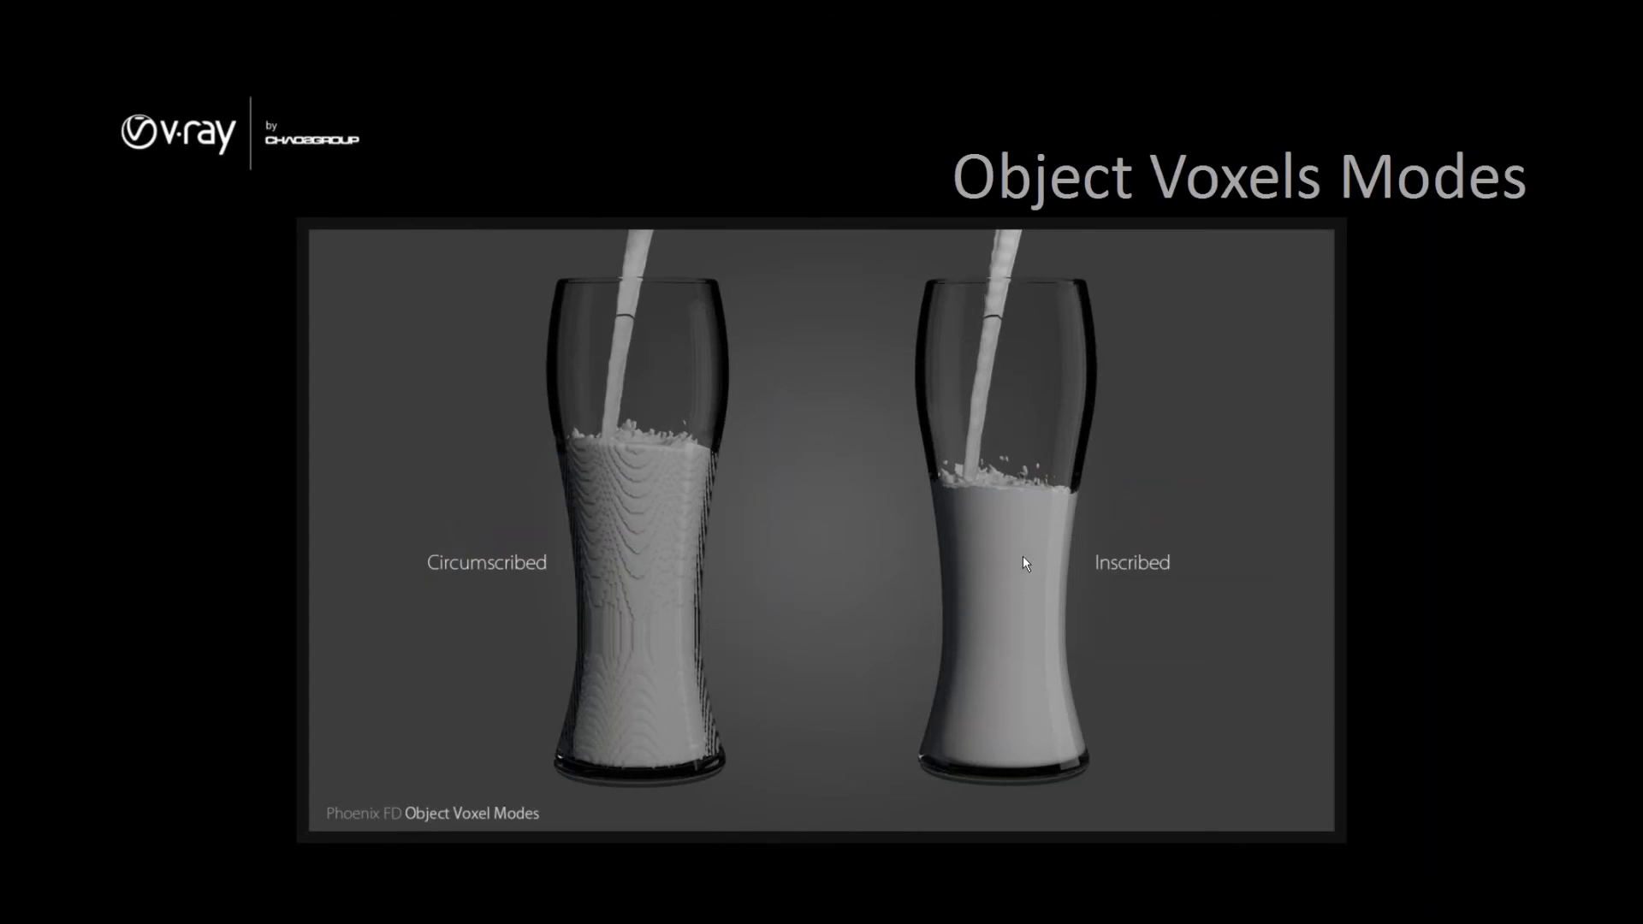
- Open the voxels_01.jpg diagram over the slide and advance through the images to voxels_04.jpg
key(alt+Tab)
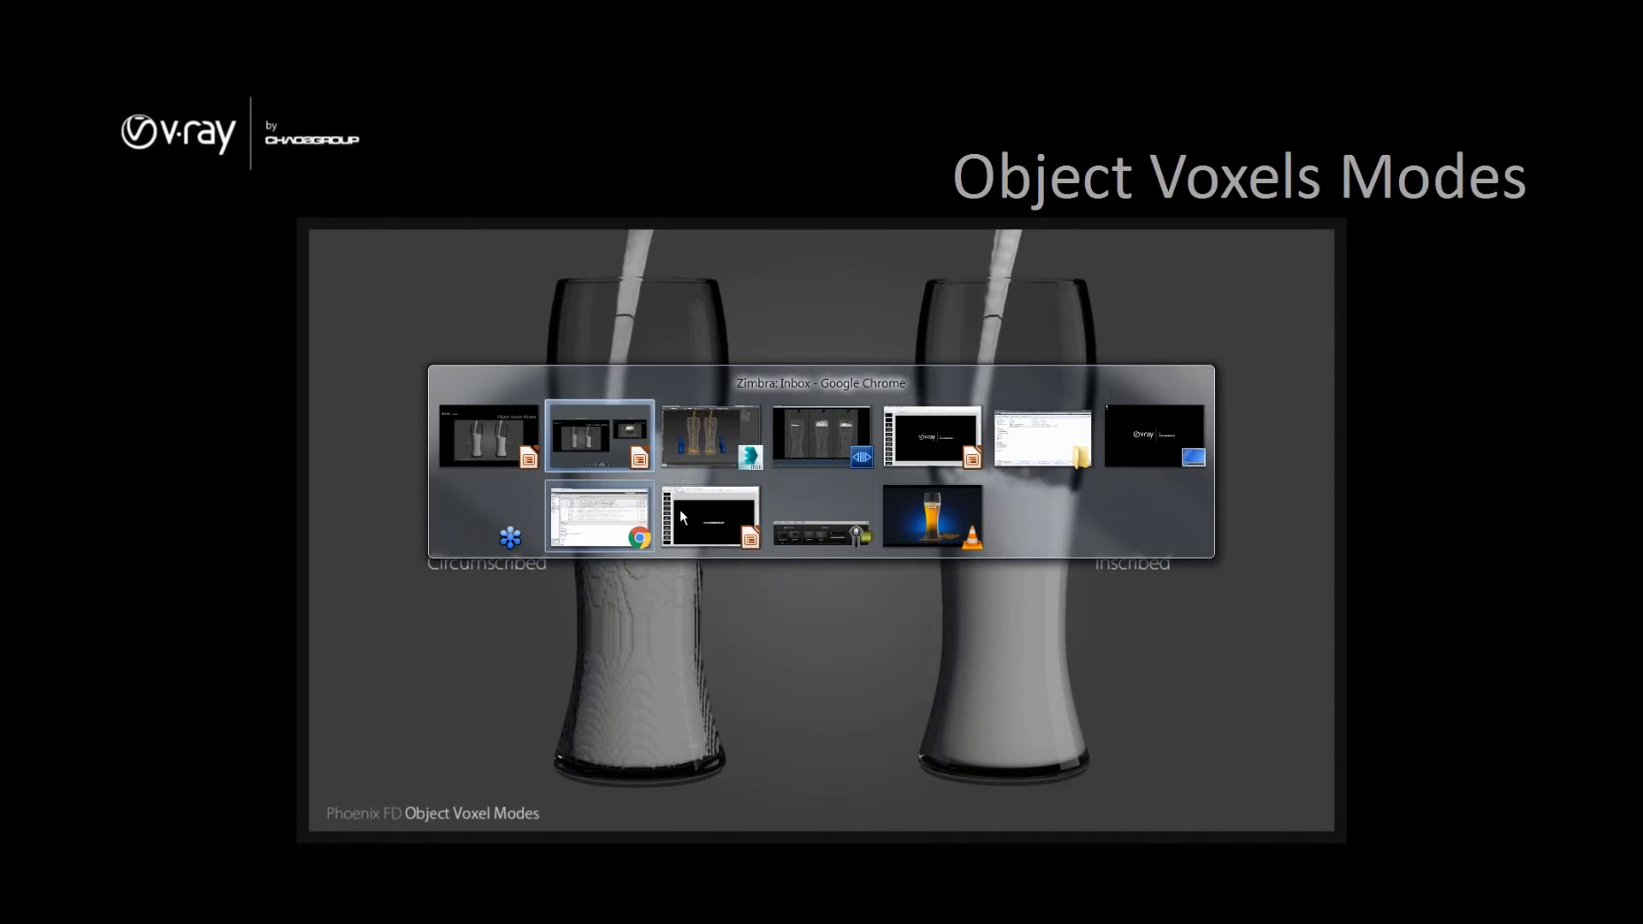
click(1044, 440)
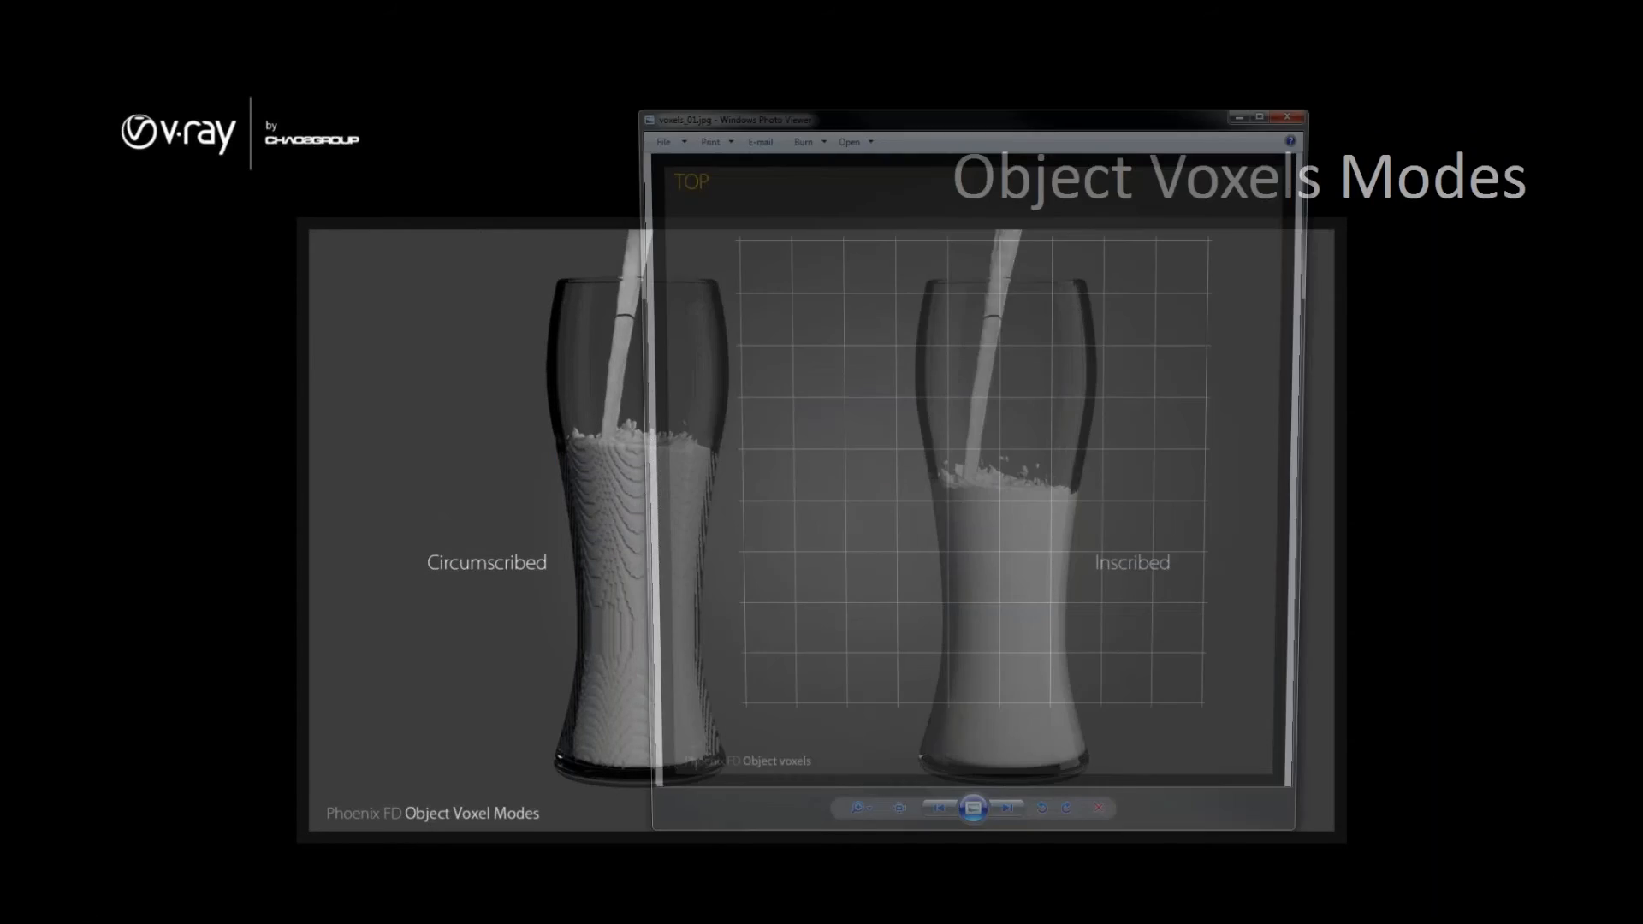
drag(1079, 116, 1034, 95)
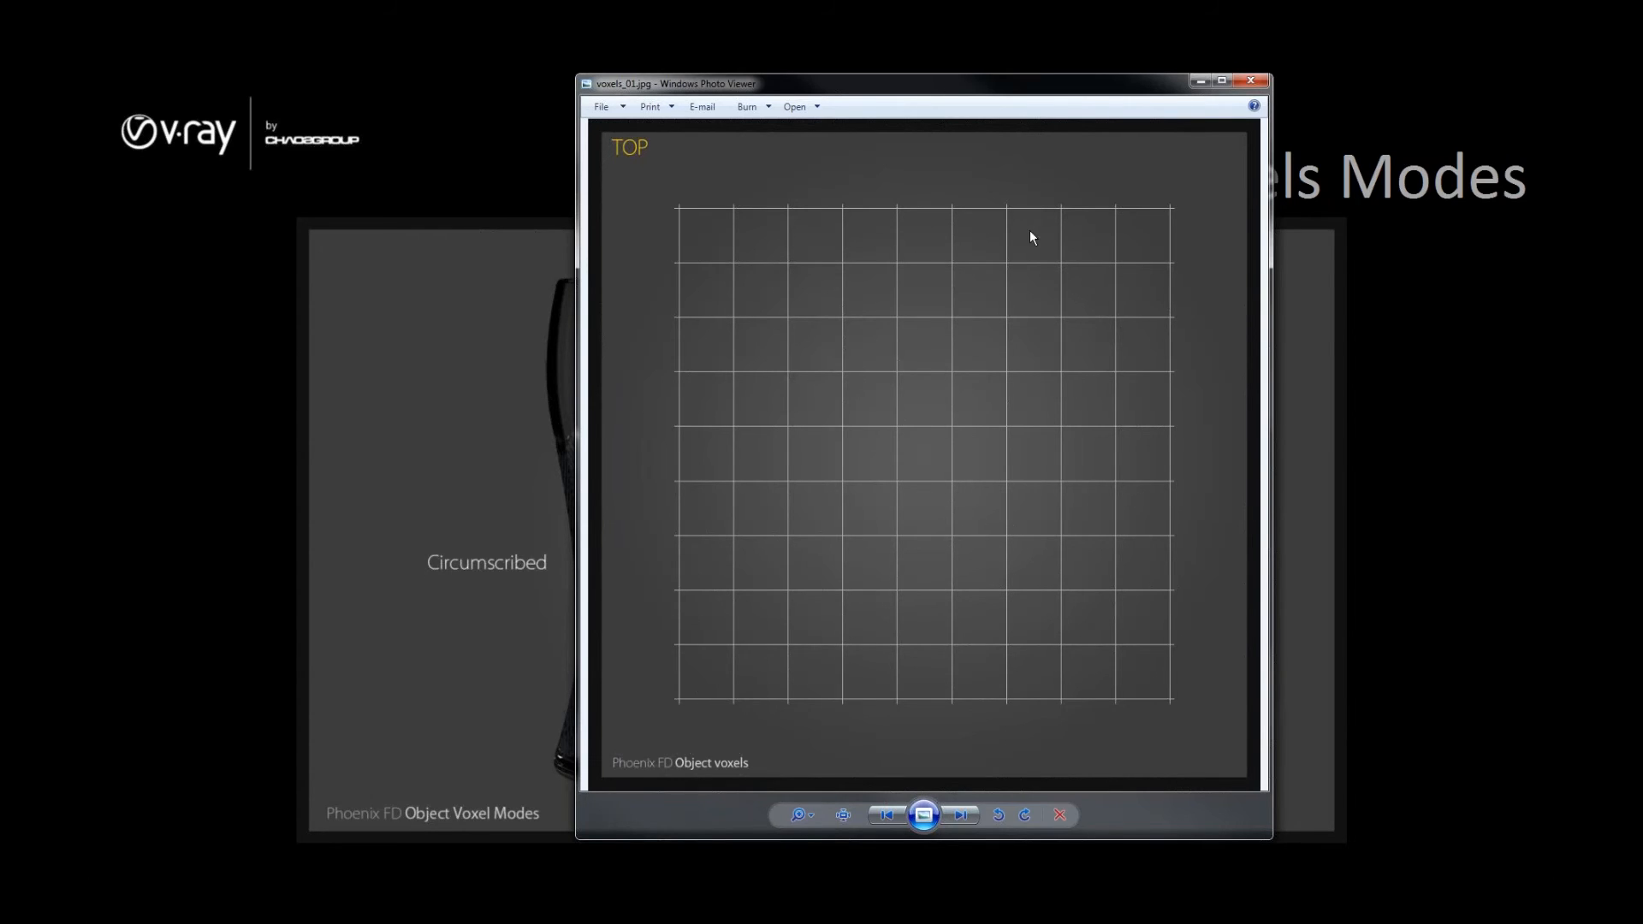
click(962, 816)
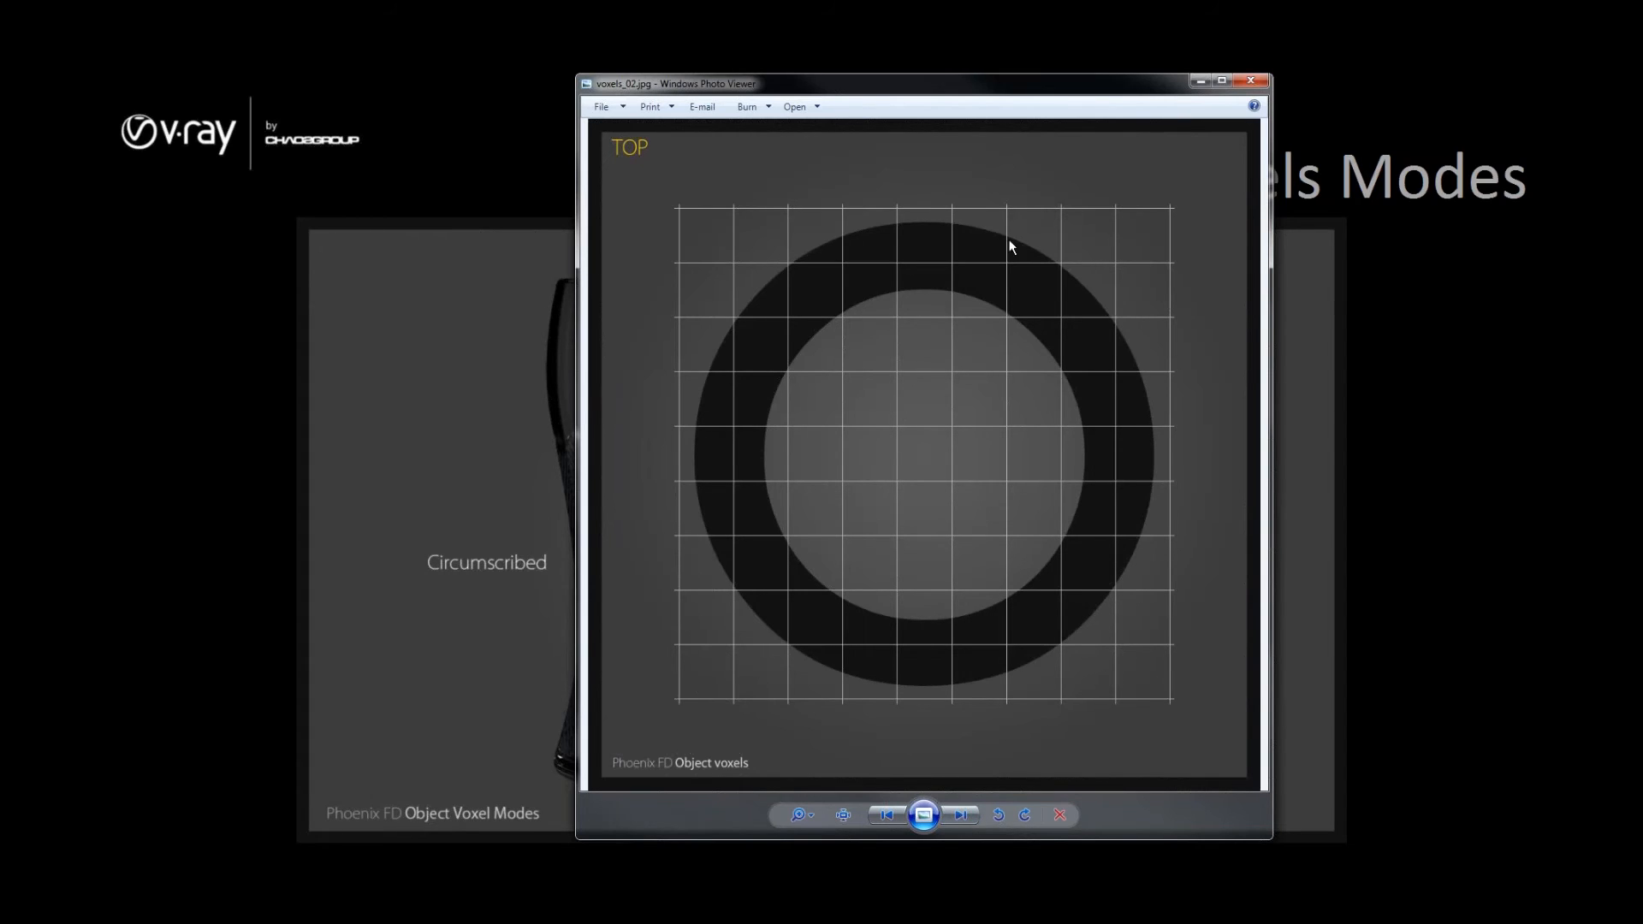
click(963, 815)
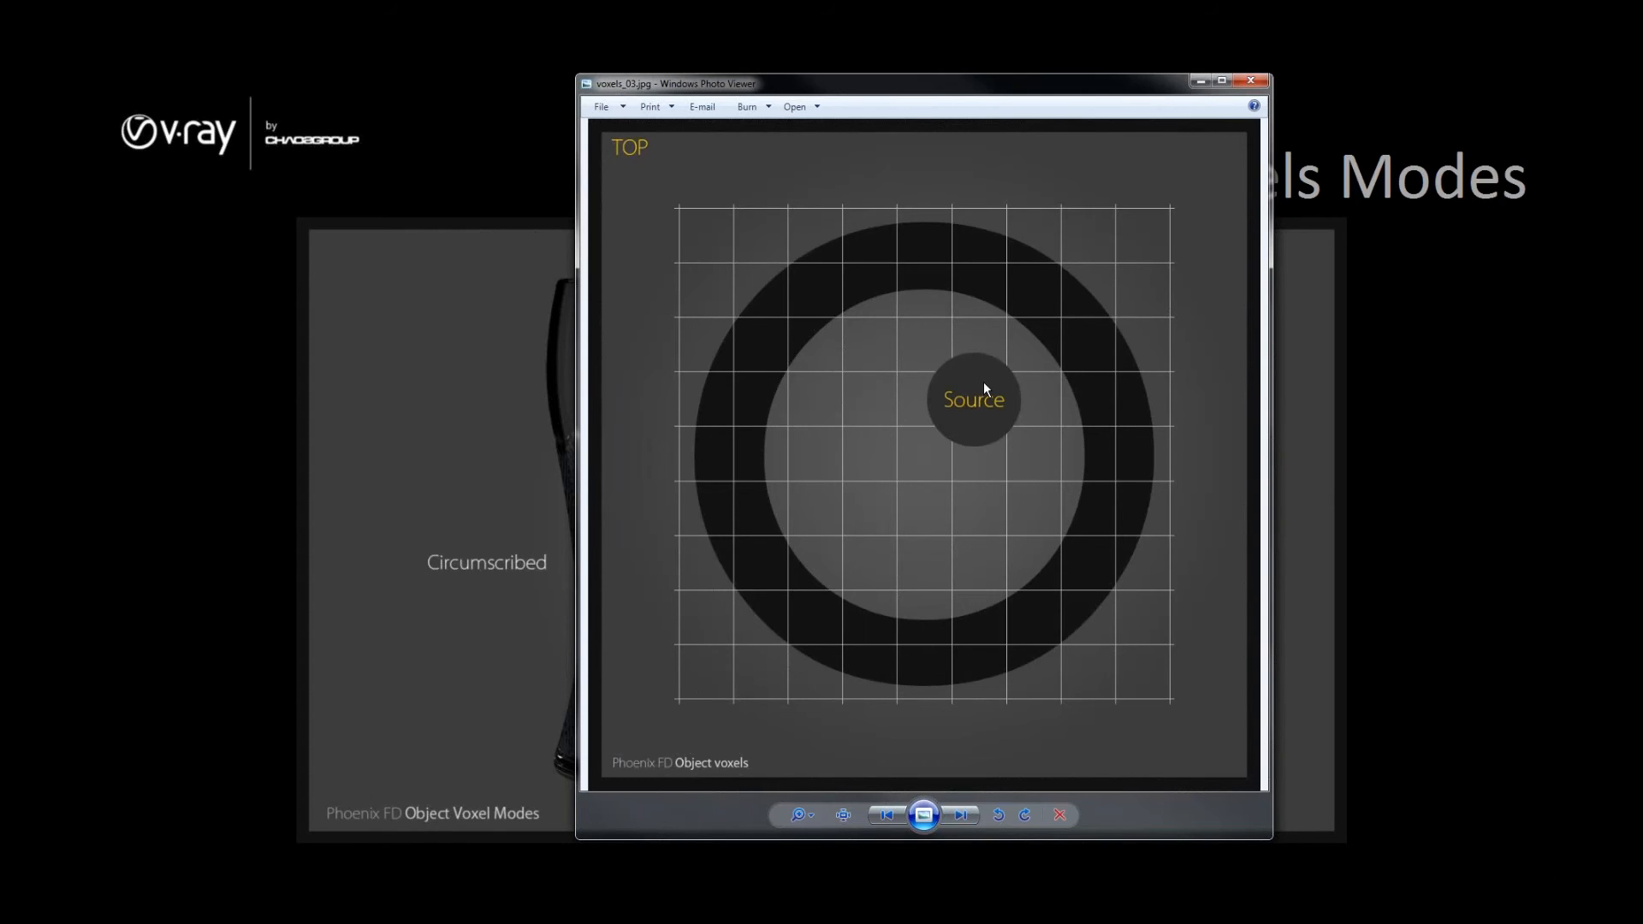
click(962, 815)
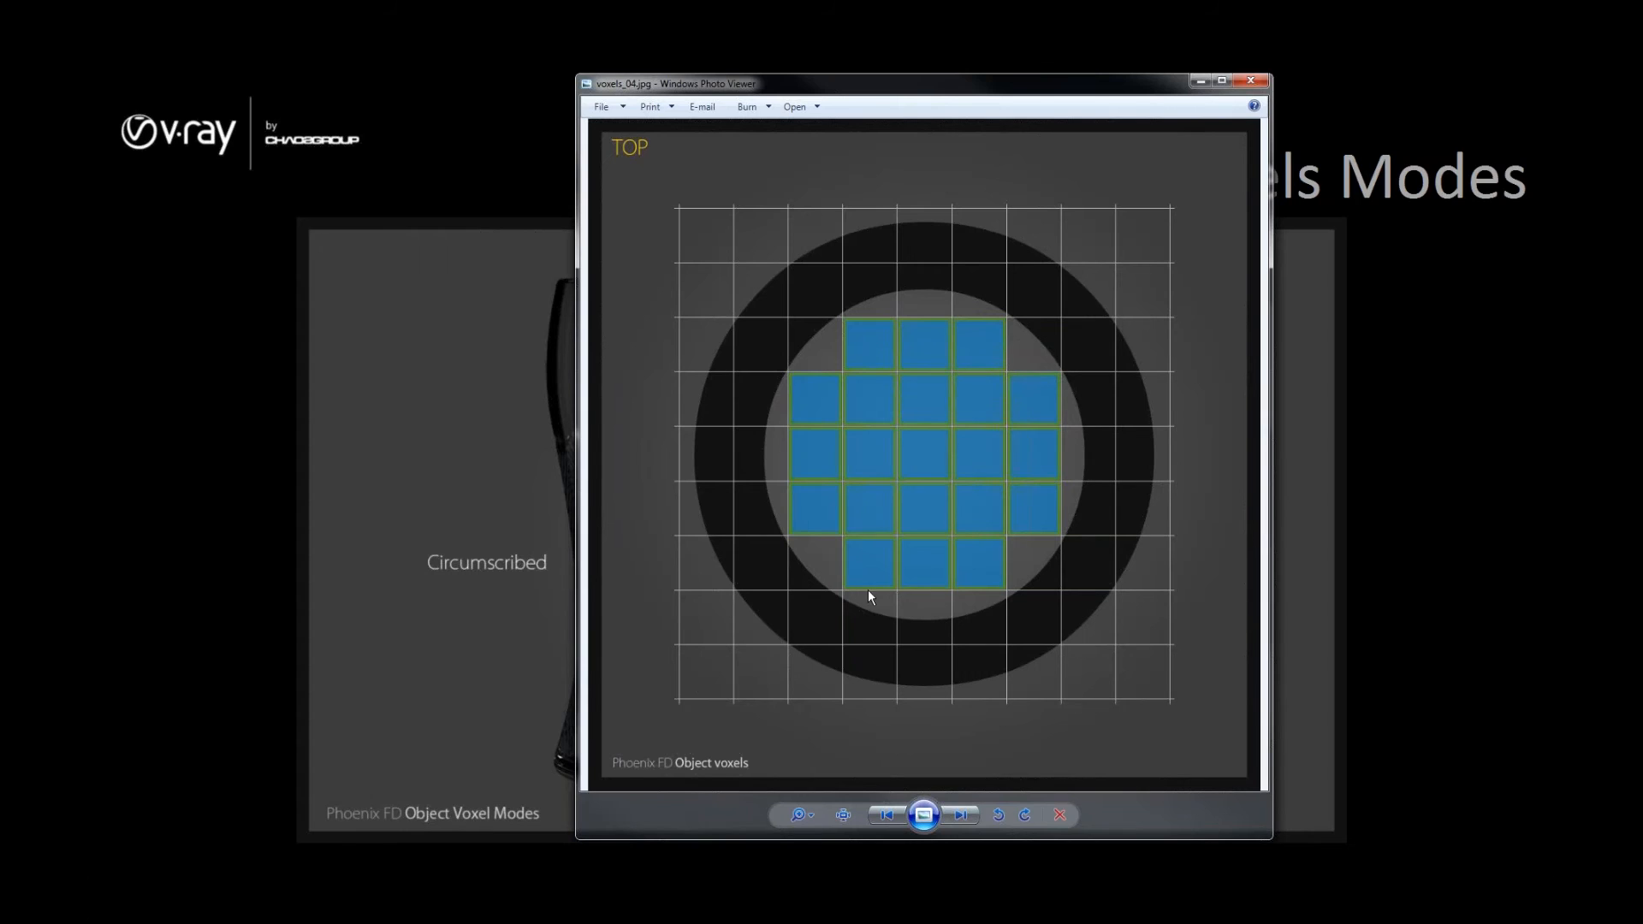
- Compare the voxel diagram with the rendered glasses on the slide, then advance the images to voxels_09.jpg
key(alt+Tab)
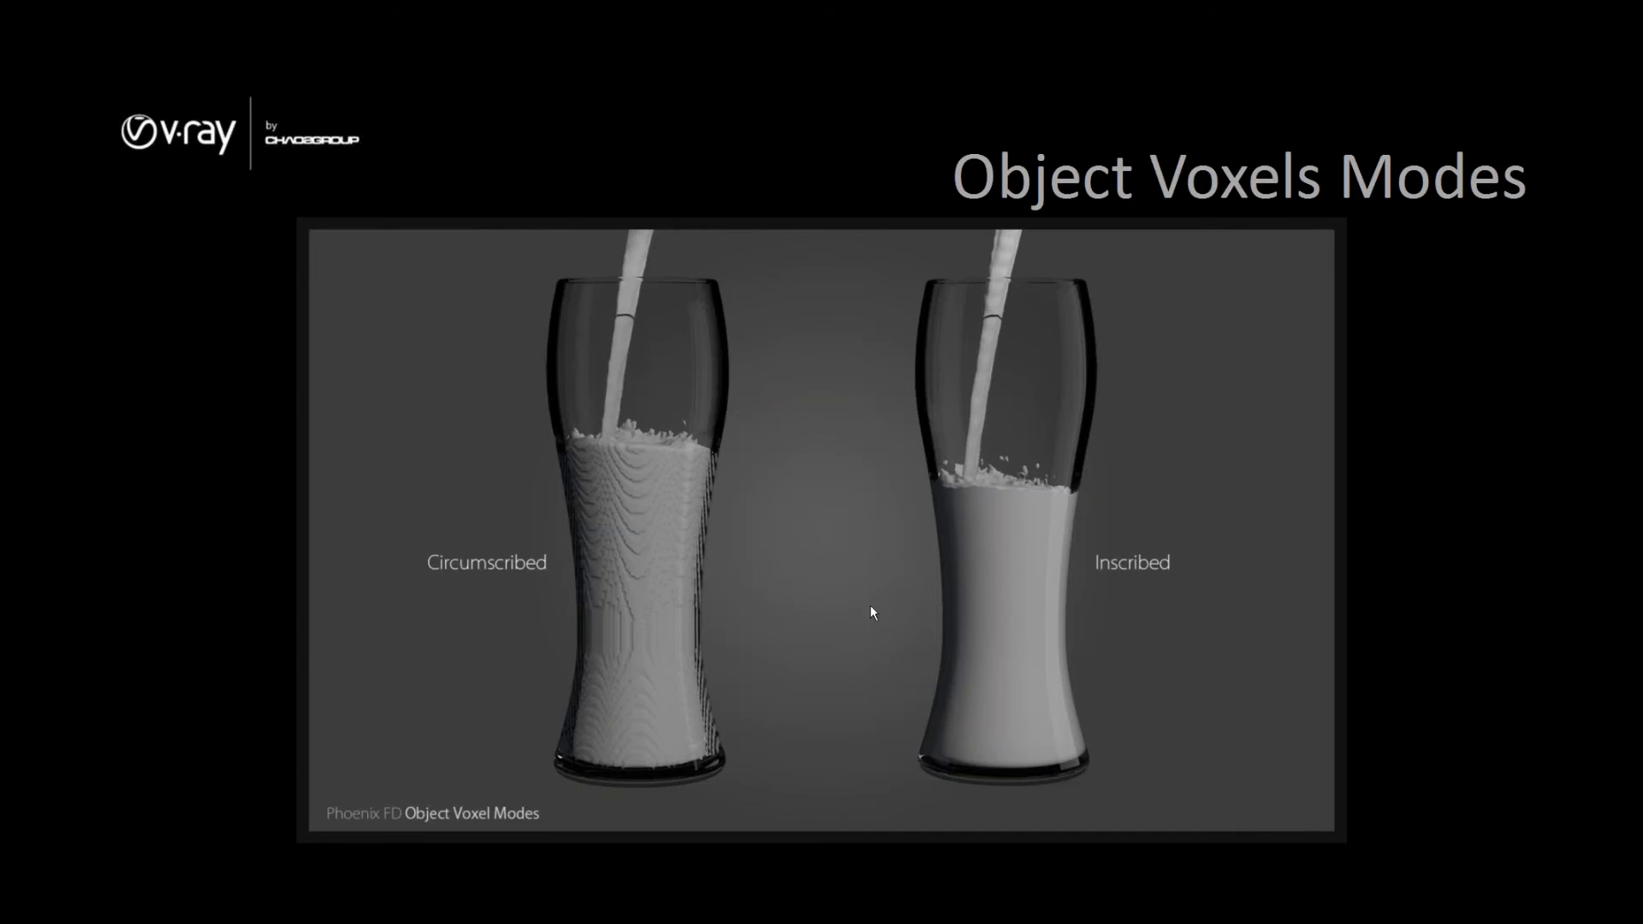
key(alt+Tab)
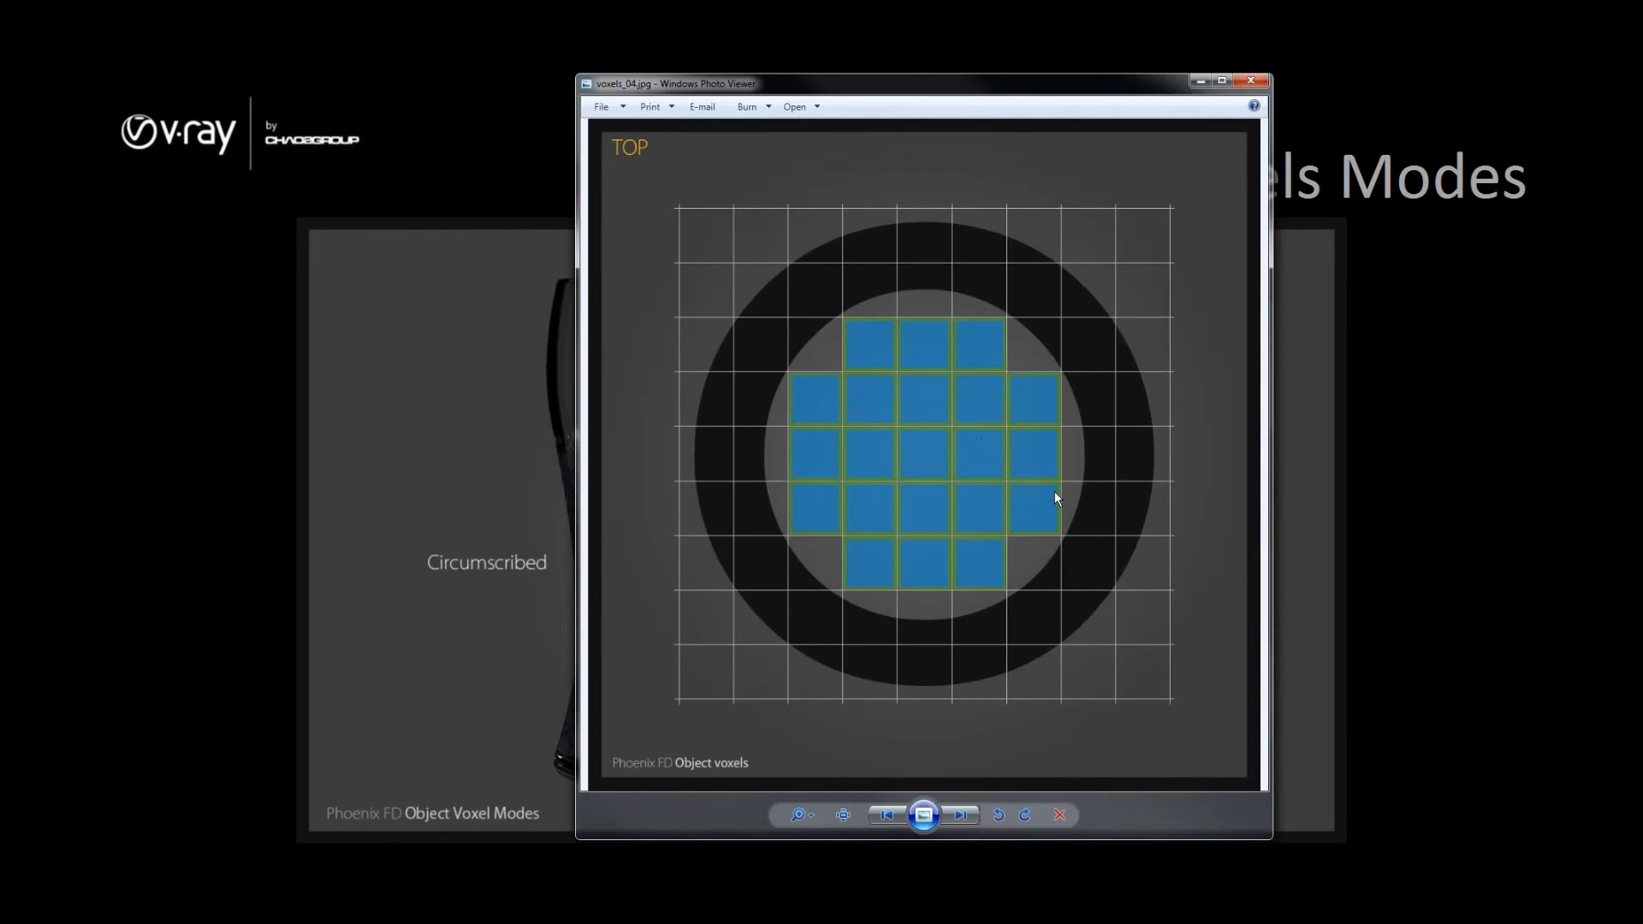
click(960, 815)
click(976, 816)
click(967, 817)
click(961, 815)
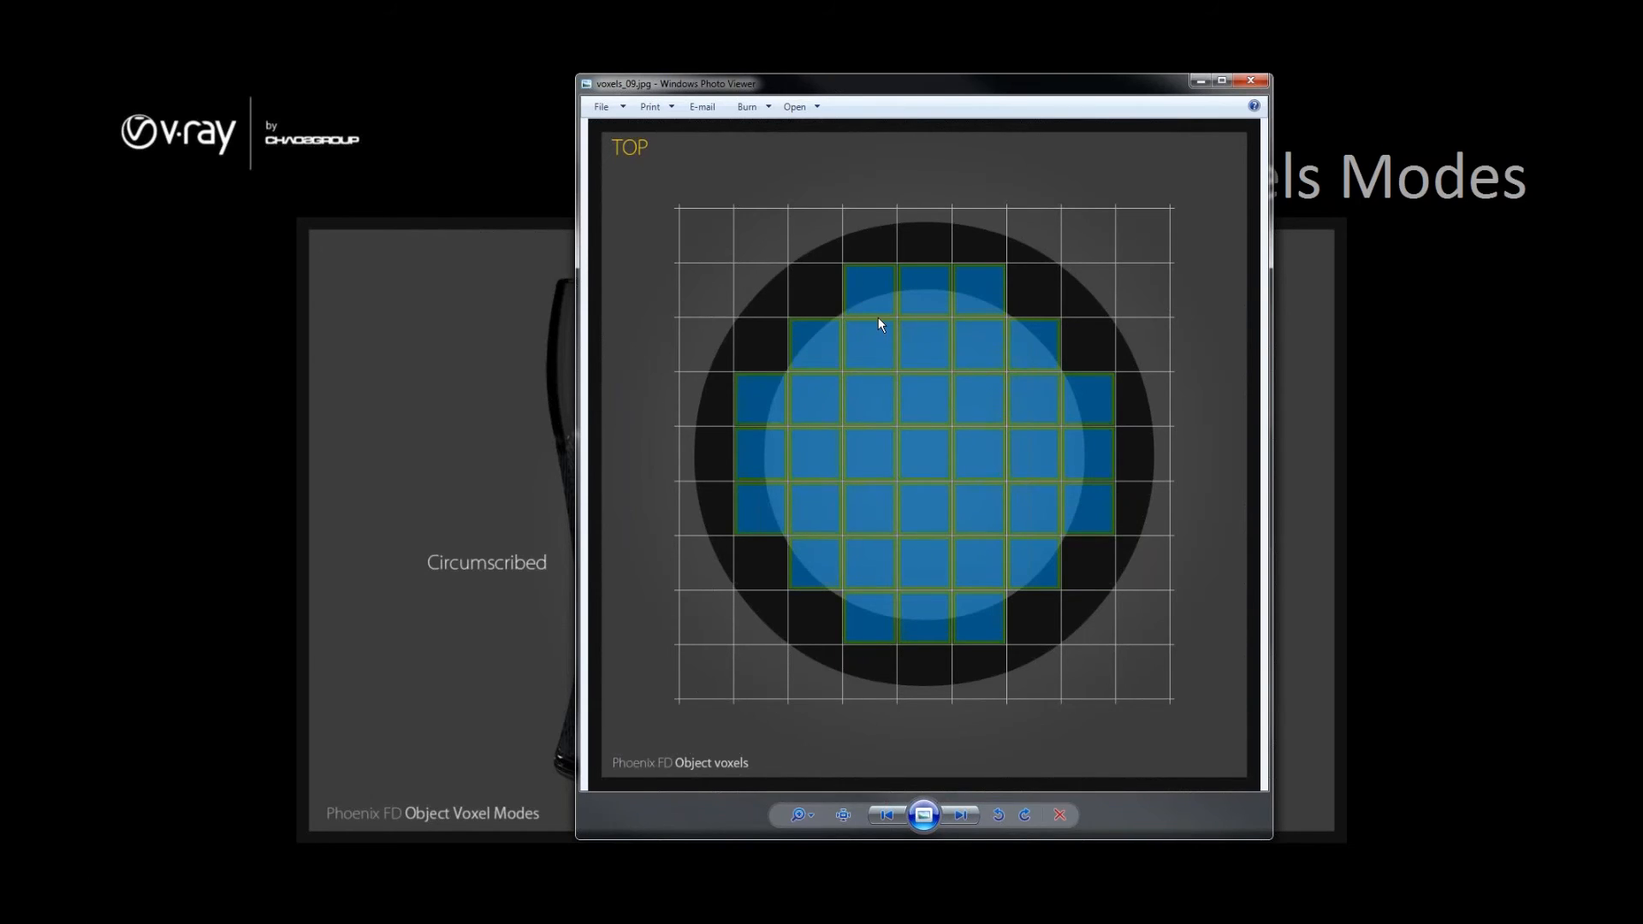
- Switch to 3ds Max, select the PhoenixFD_Inscribed grid and render frame 69 in the V-Ray frame buffer
key(alt+Tab)
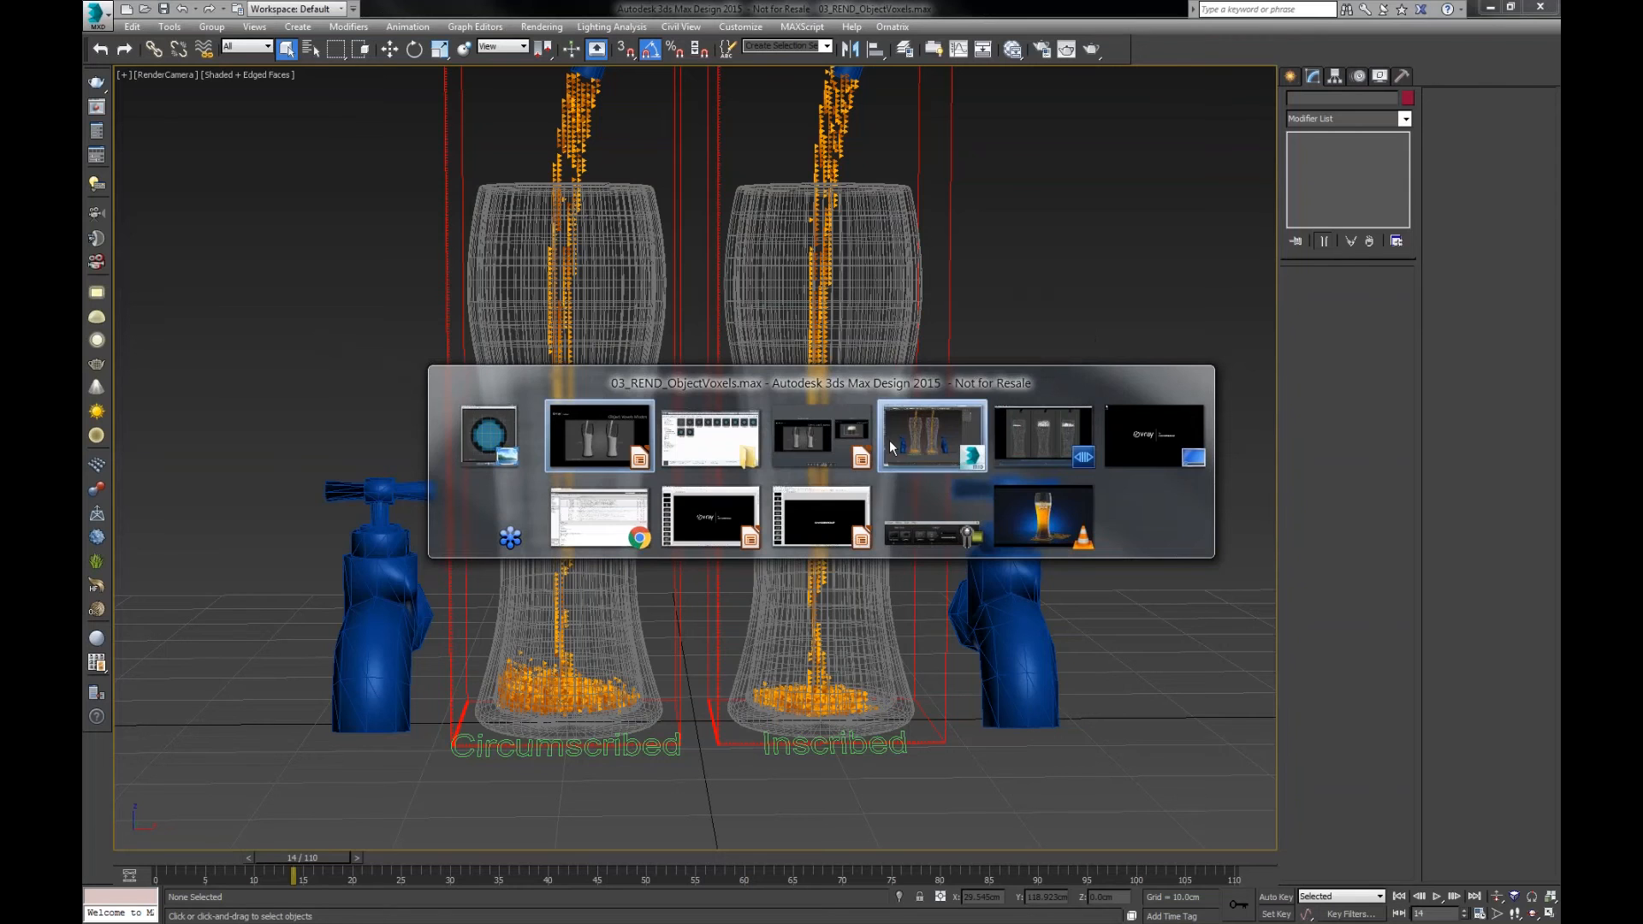
click(932, 437)
click(950, 377)
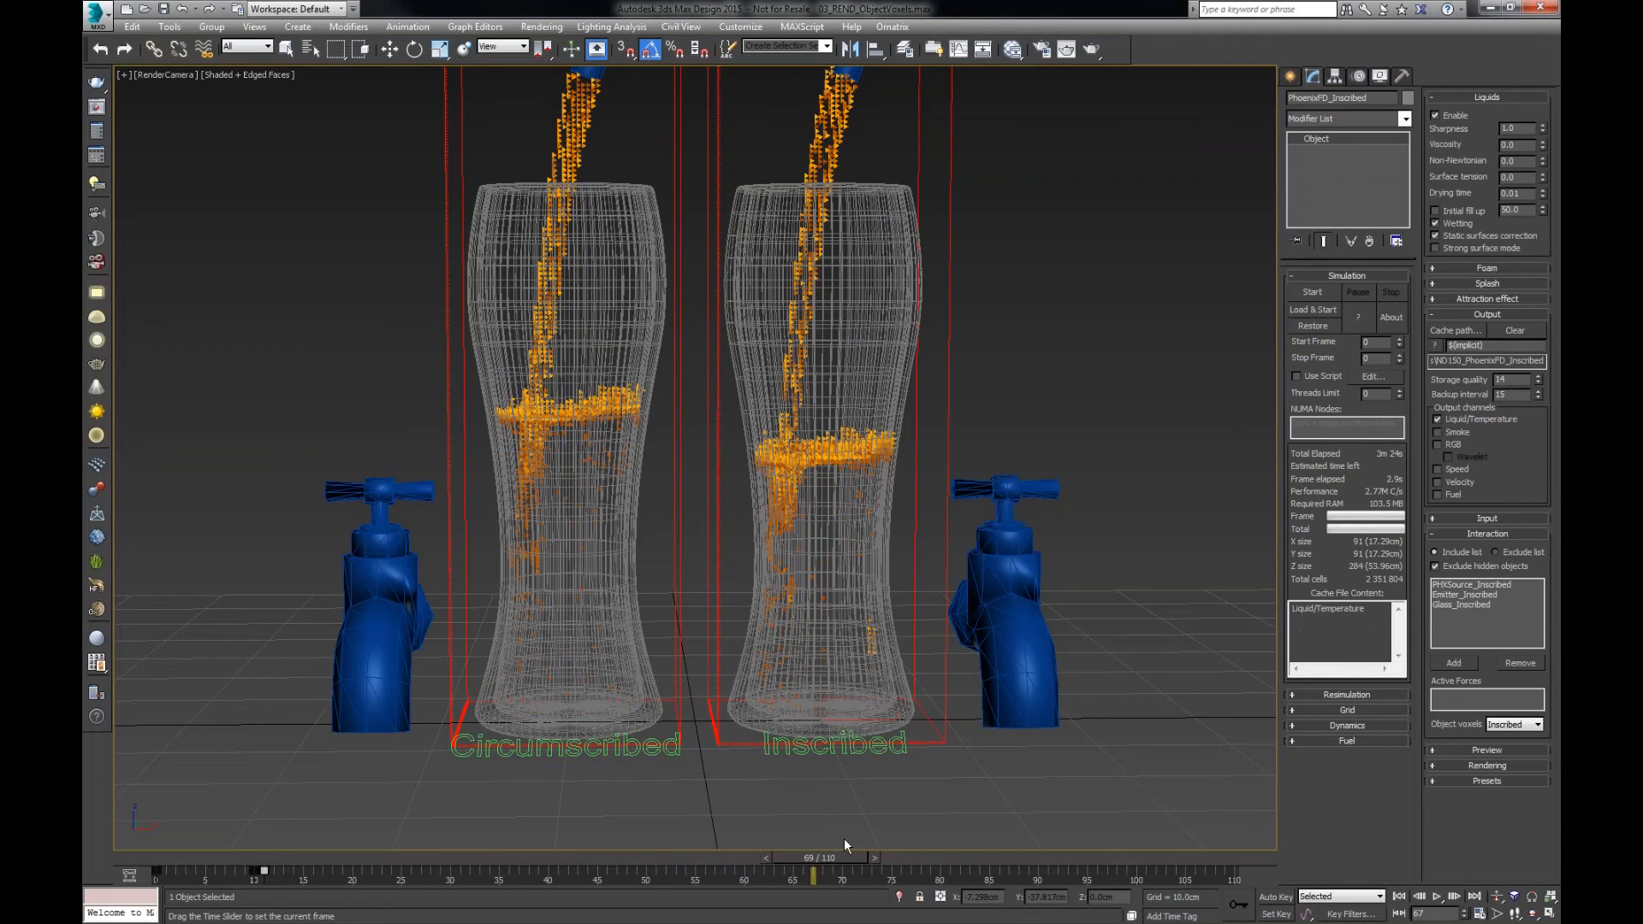
click(97, 107)
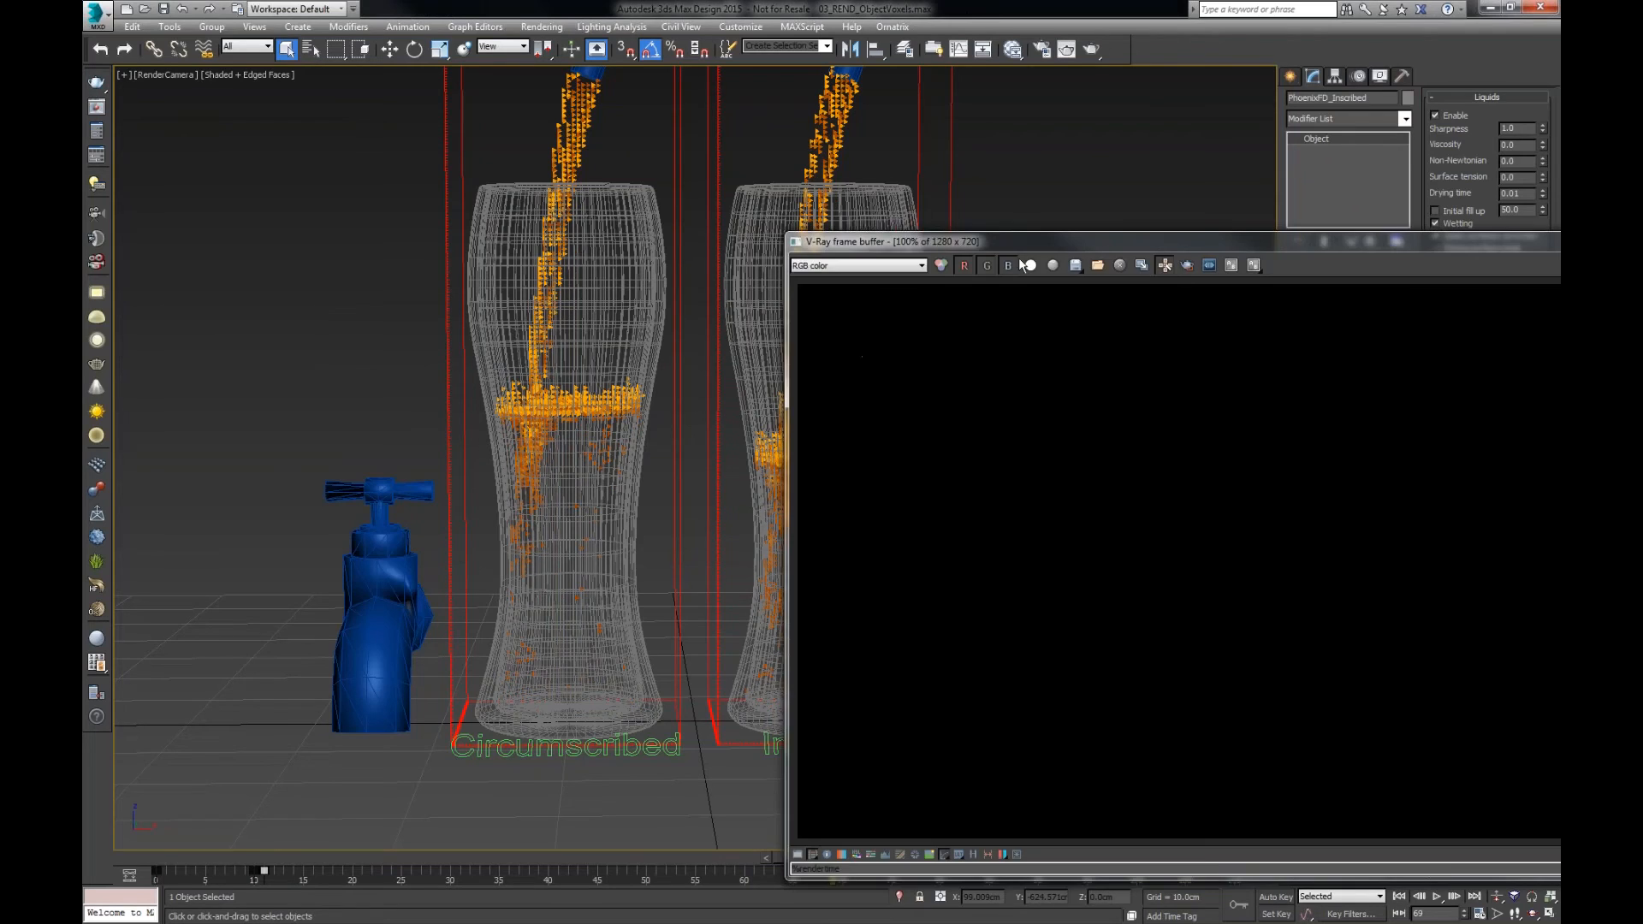
drag(1091, 244, 595, 159)
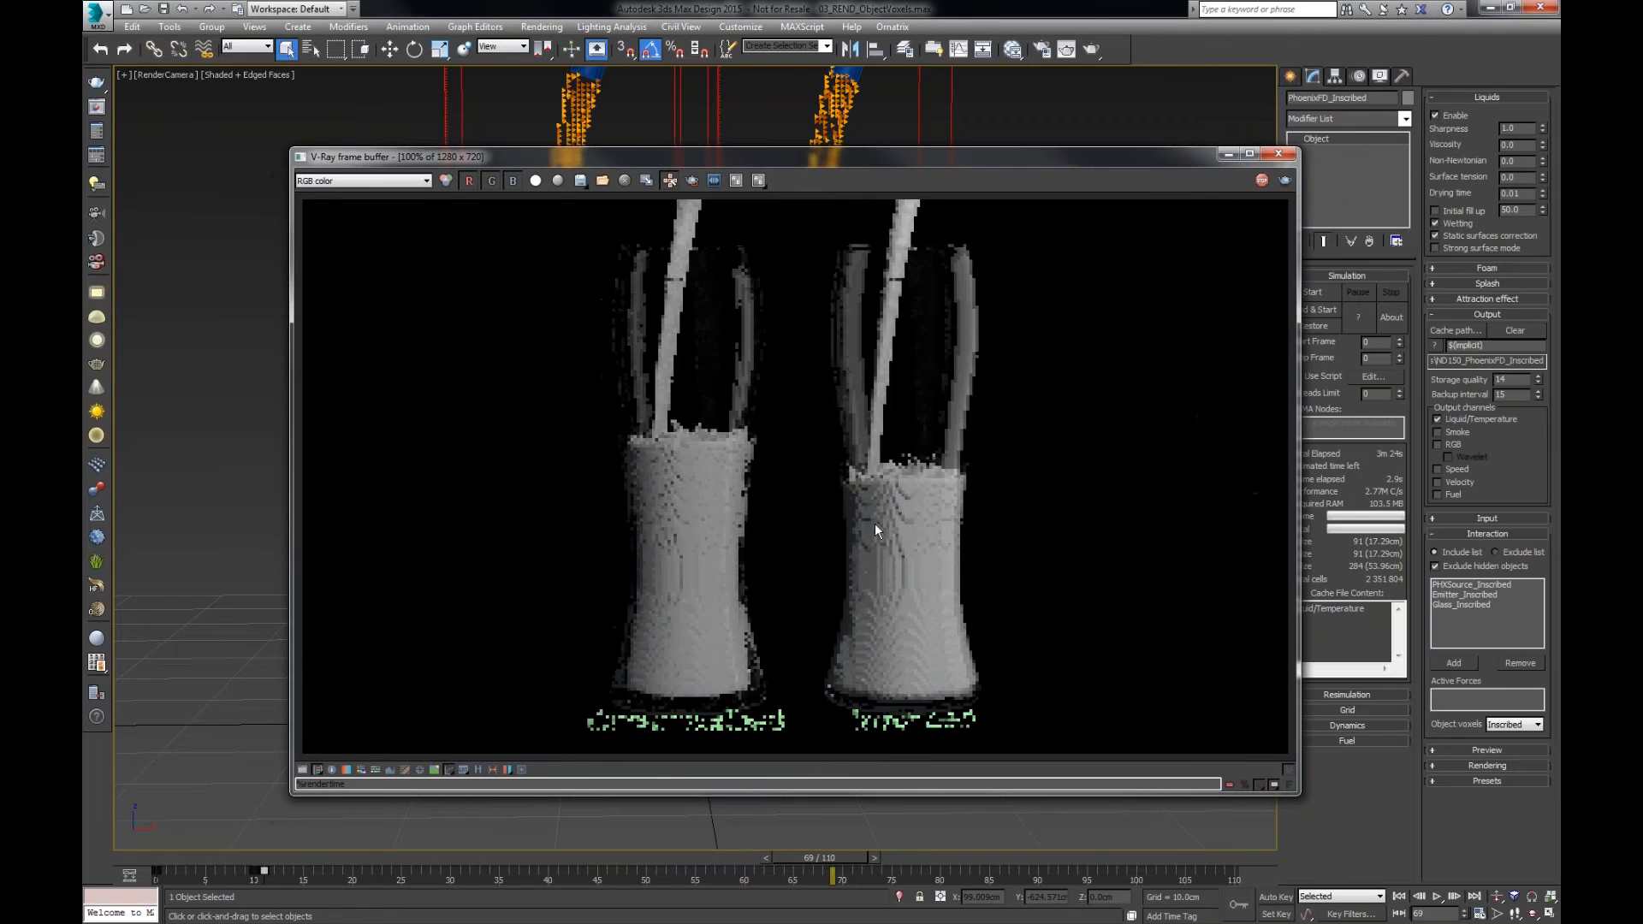
- Examine the liquid surfaces in the Circumscribed and Inscribed glasses up close in the render at 200%
scroll(912, 551, up, 2)
scroll(909, 513, down, 3)
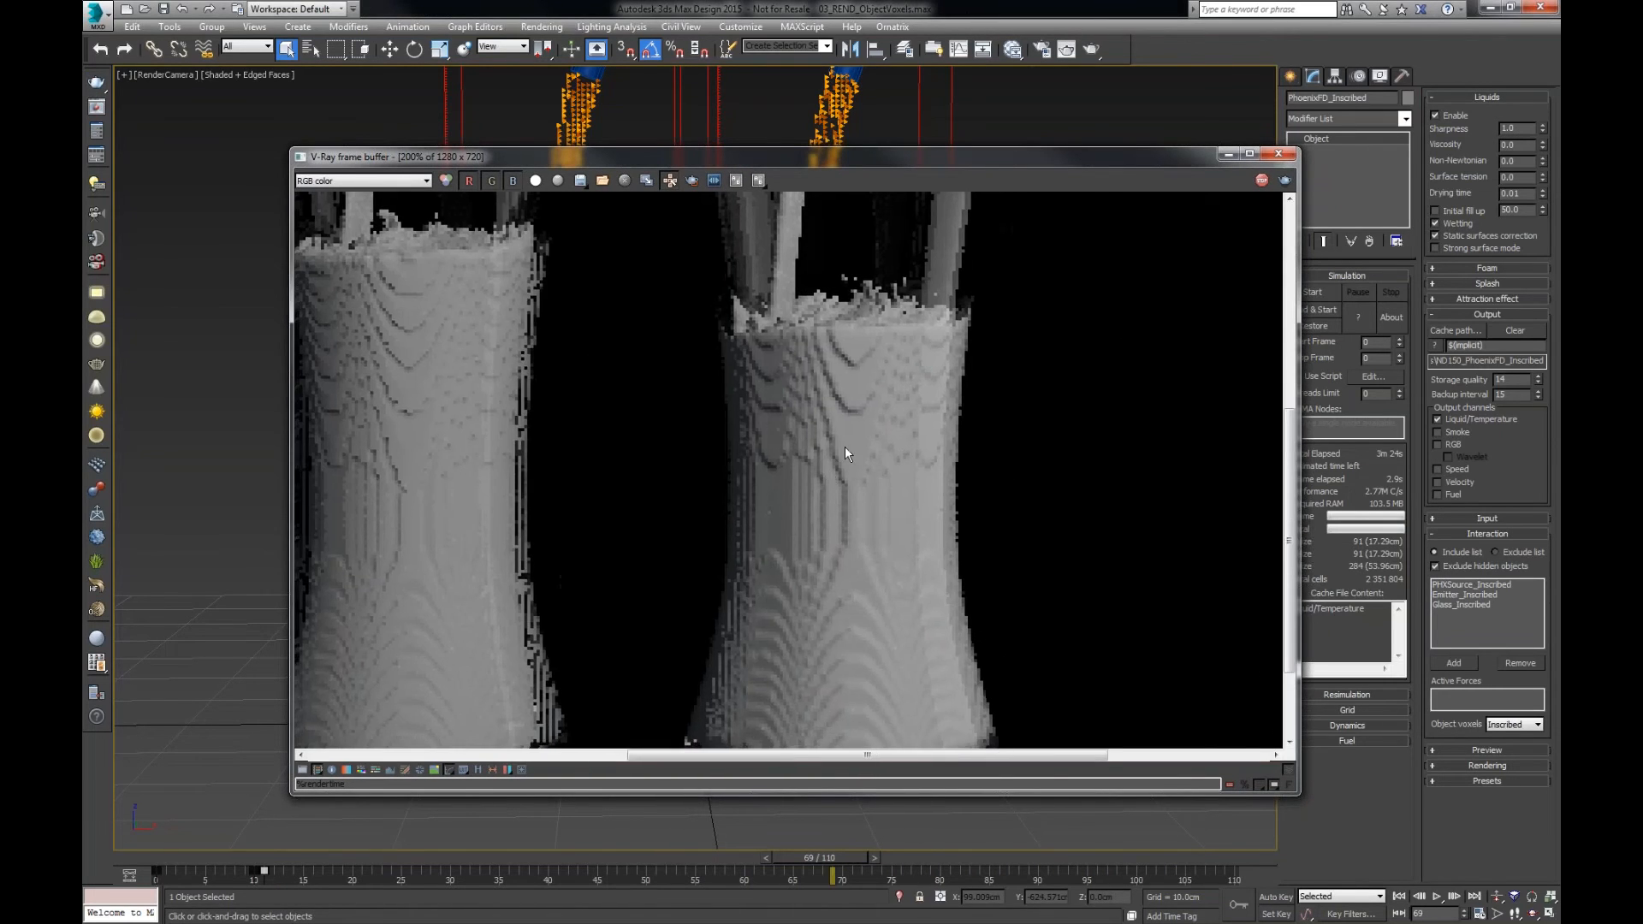
scroll(681, 537, down, 1)
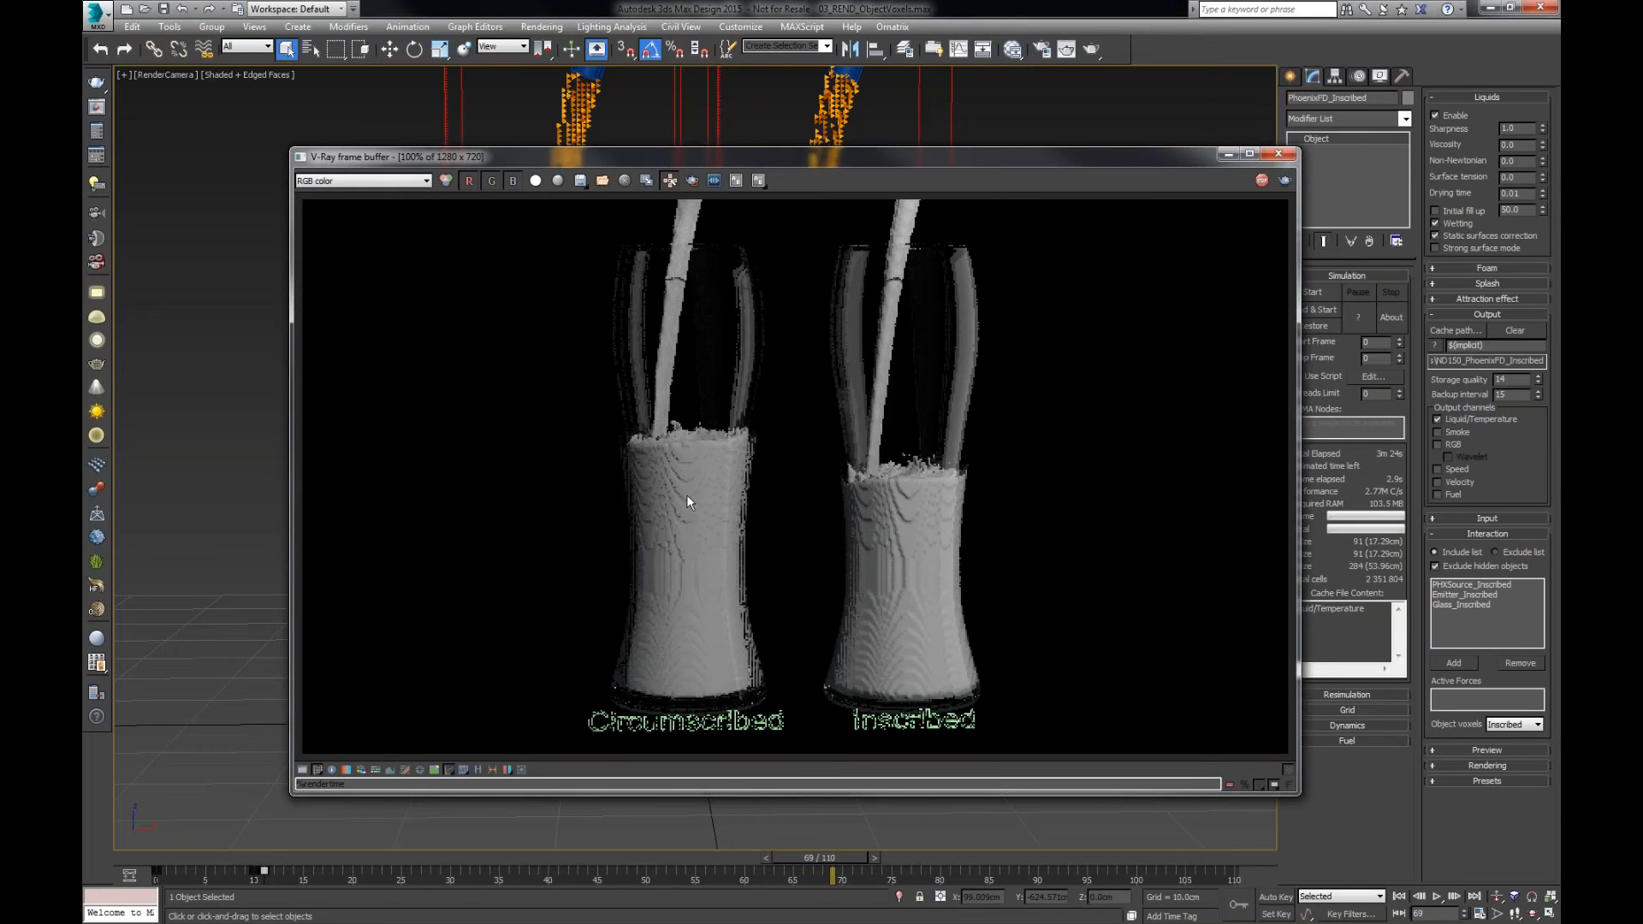
scroll(912, 560, up, 1)
middle_drag(915, 563, 912, 382)
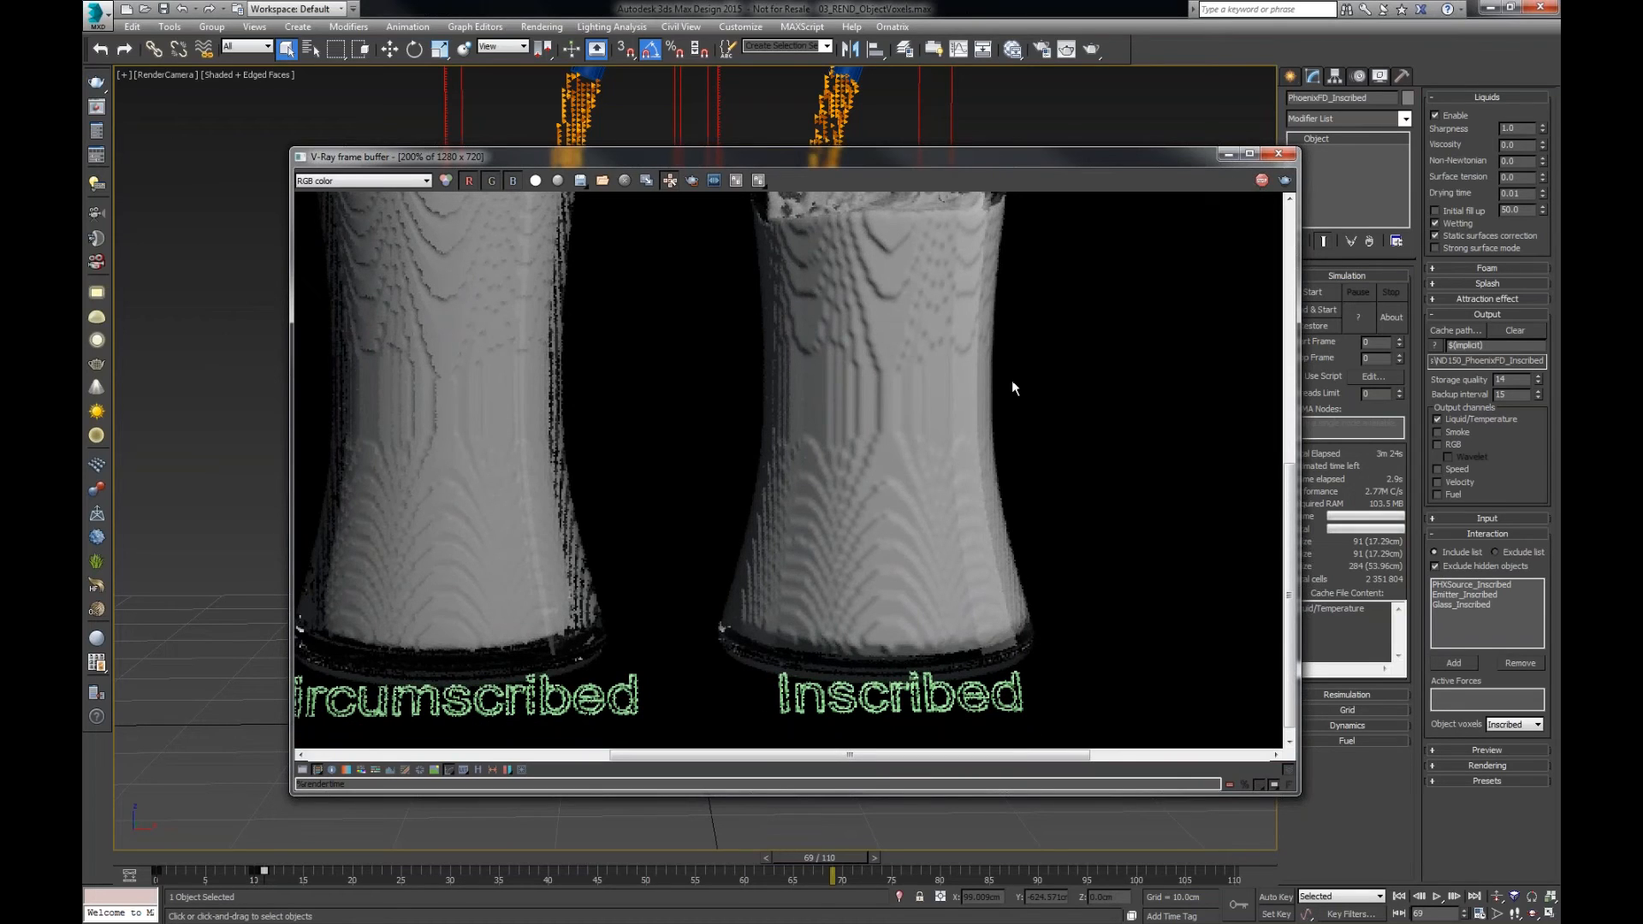
- Switch to the photo viewer, view the voxels_10.jpg diagram and minimize the viewer
key(alt+Tab)
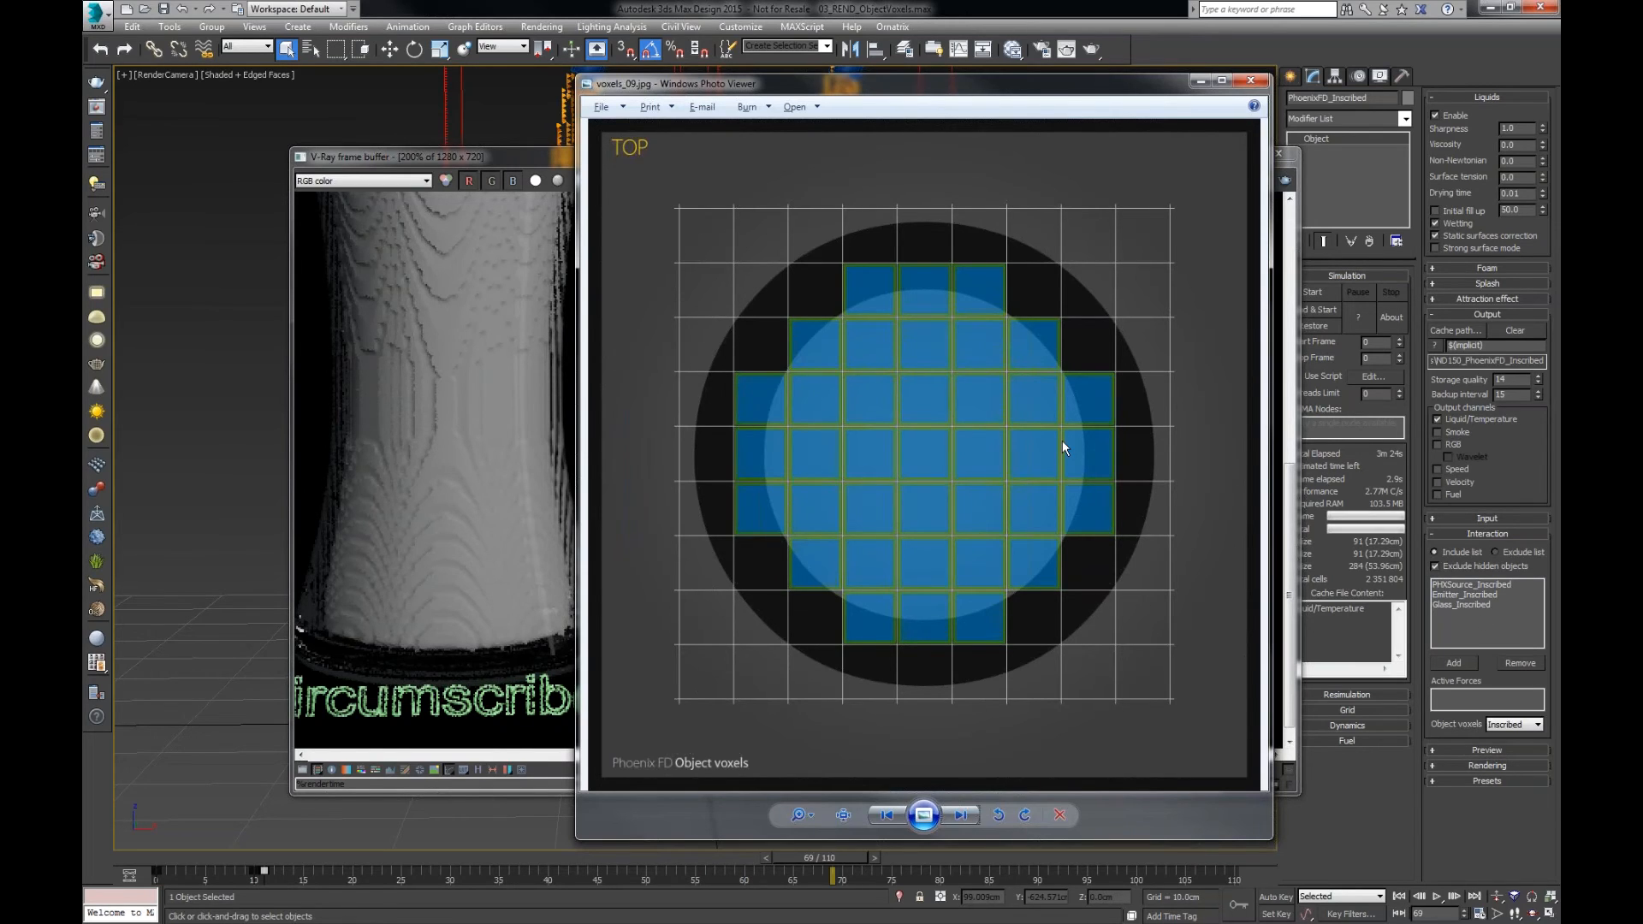
key(Right)
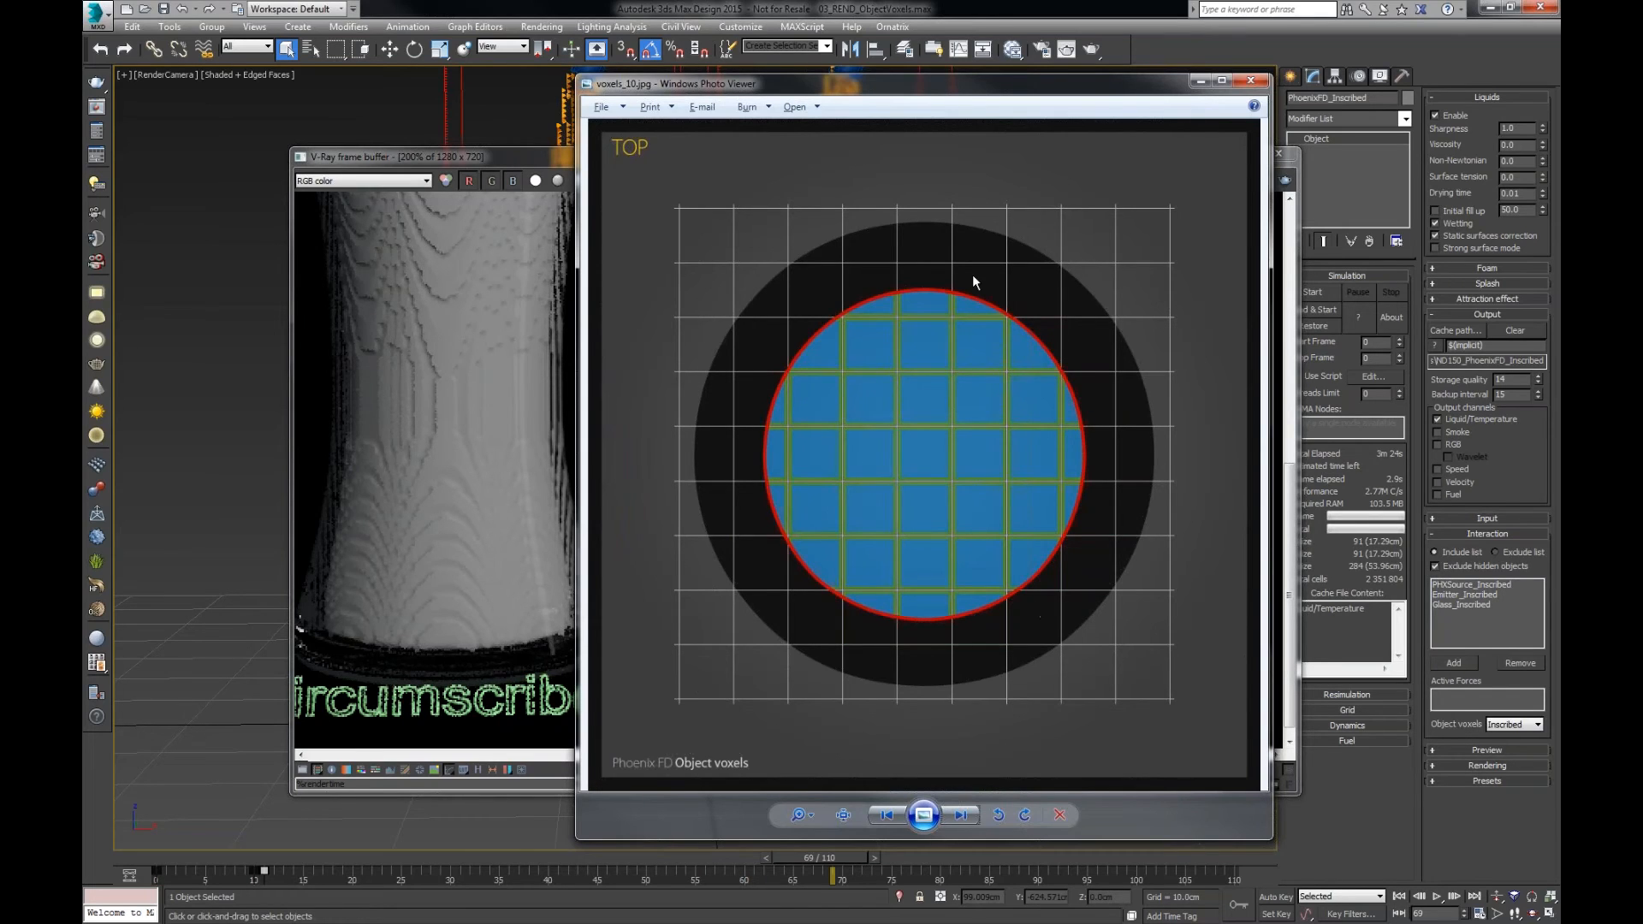
click(1200, 82)
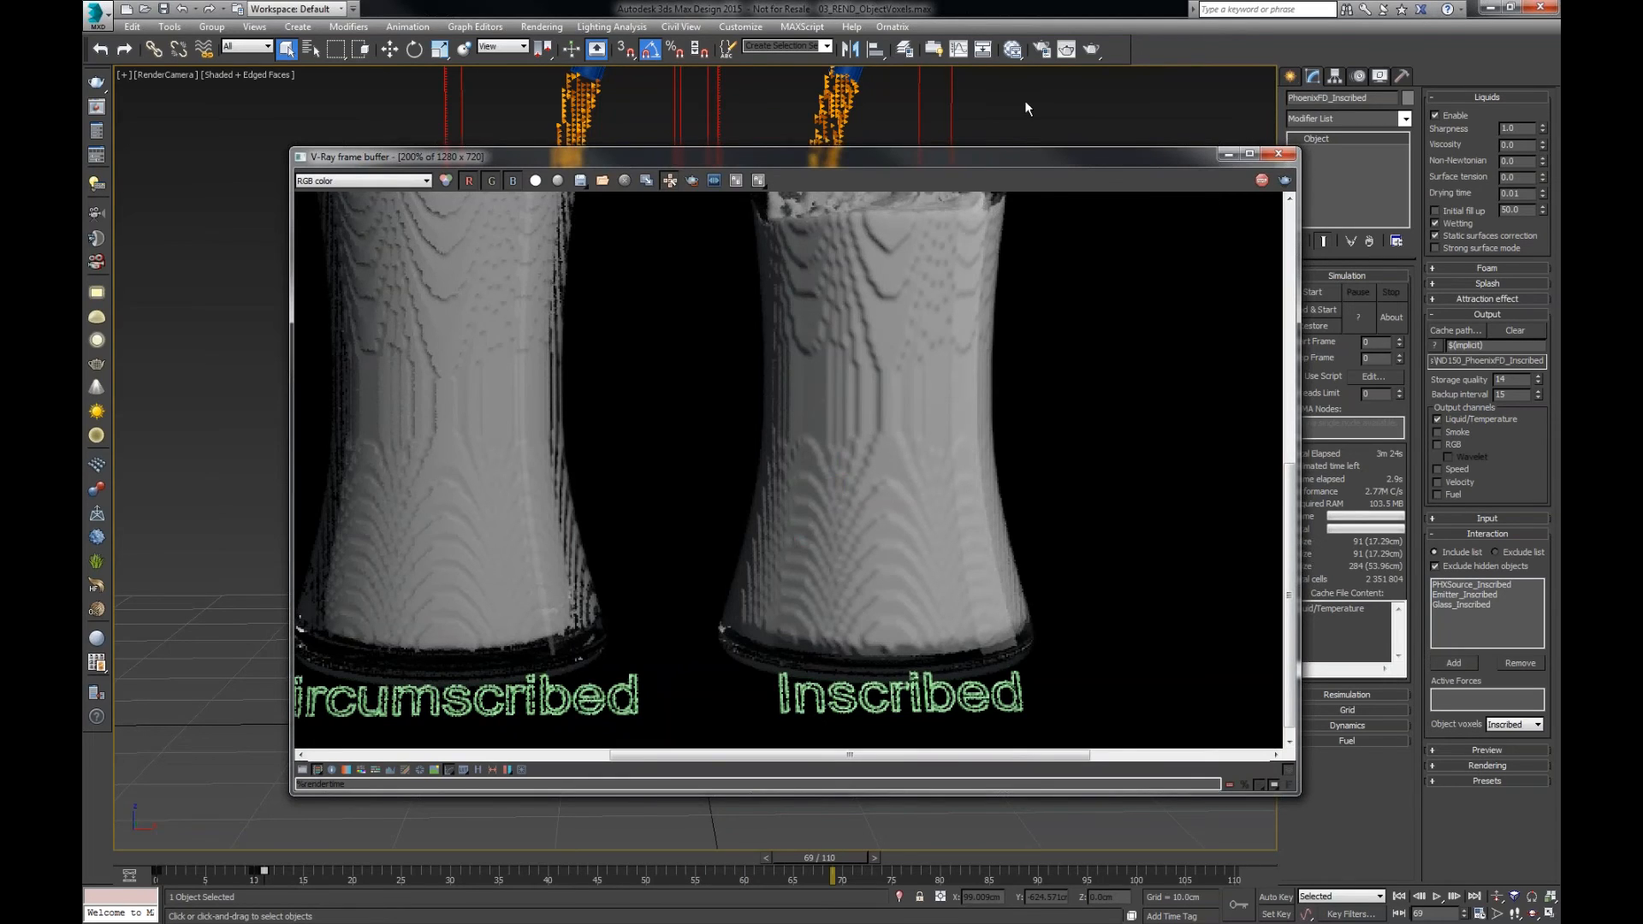
- Minimize the V-Ray frame buffer and reopen it over the viewport
drag(1008, 151, 940, 123)
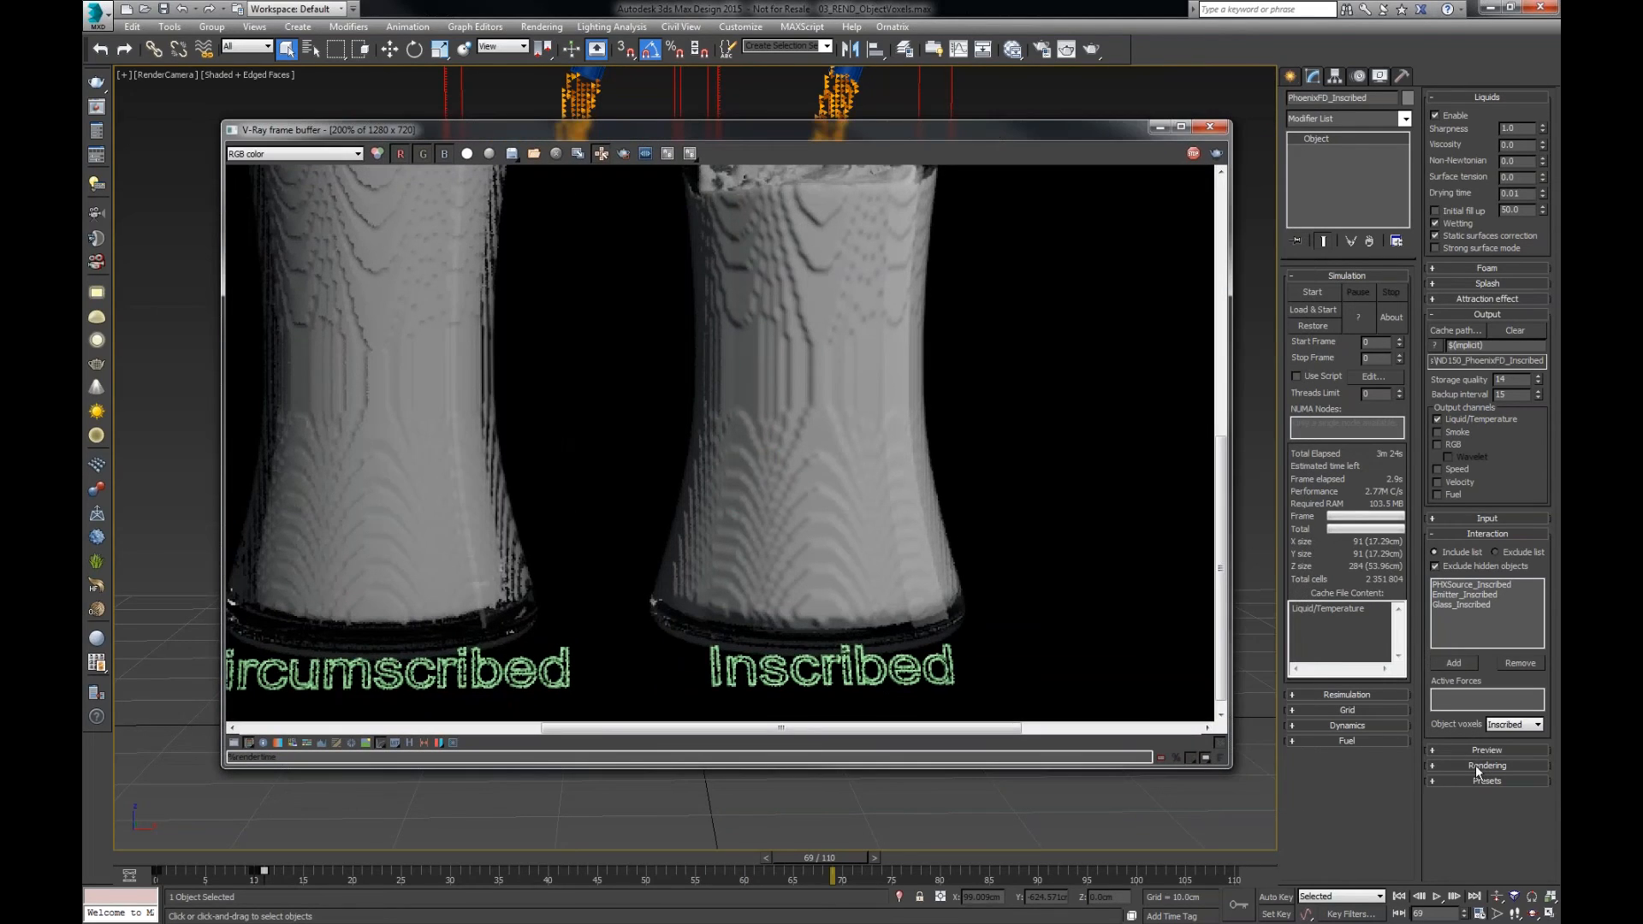
click(1460, 722)
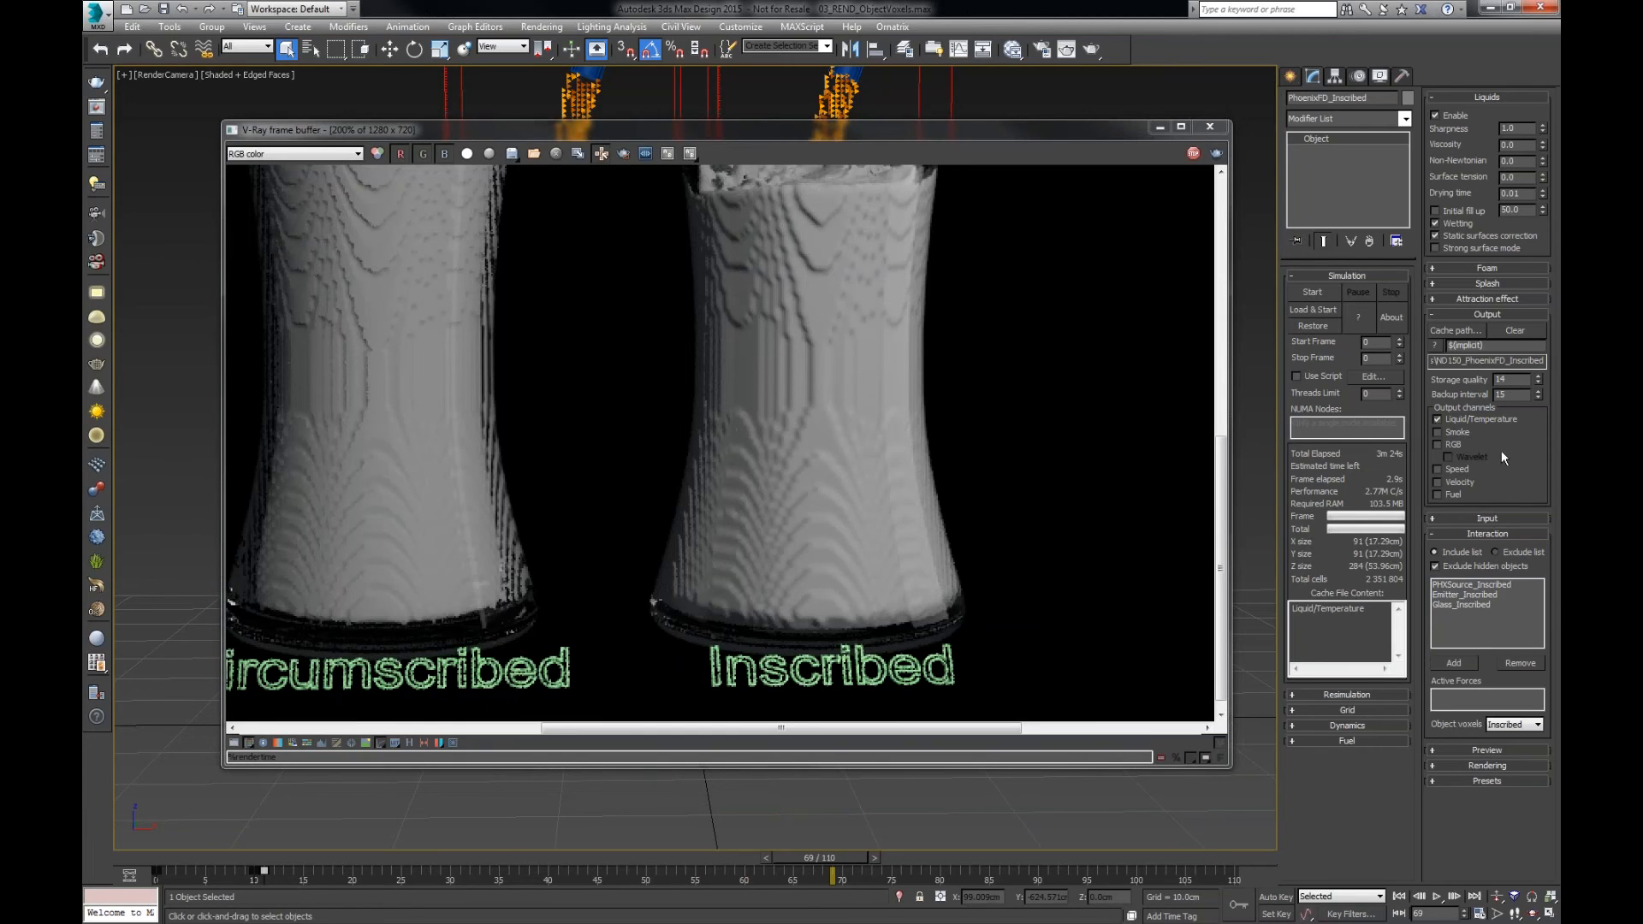
click(1160, 129)
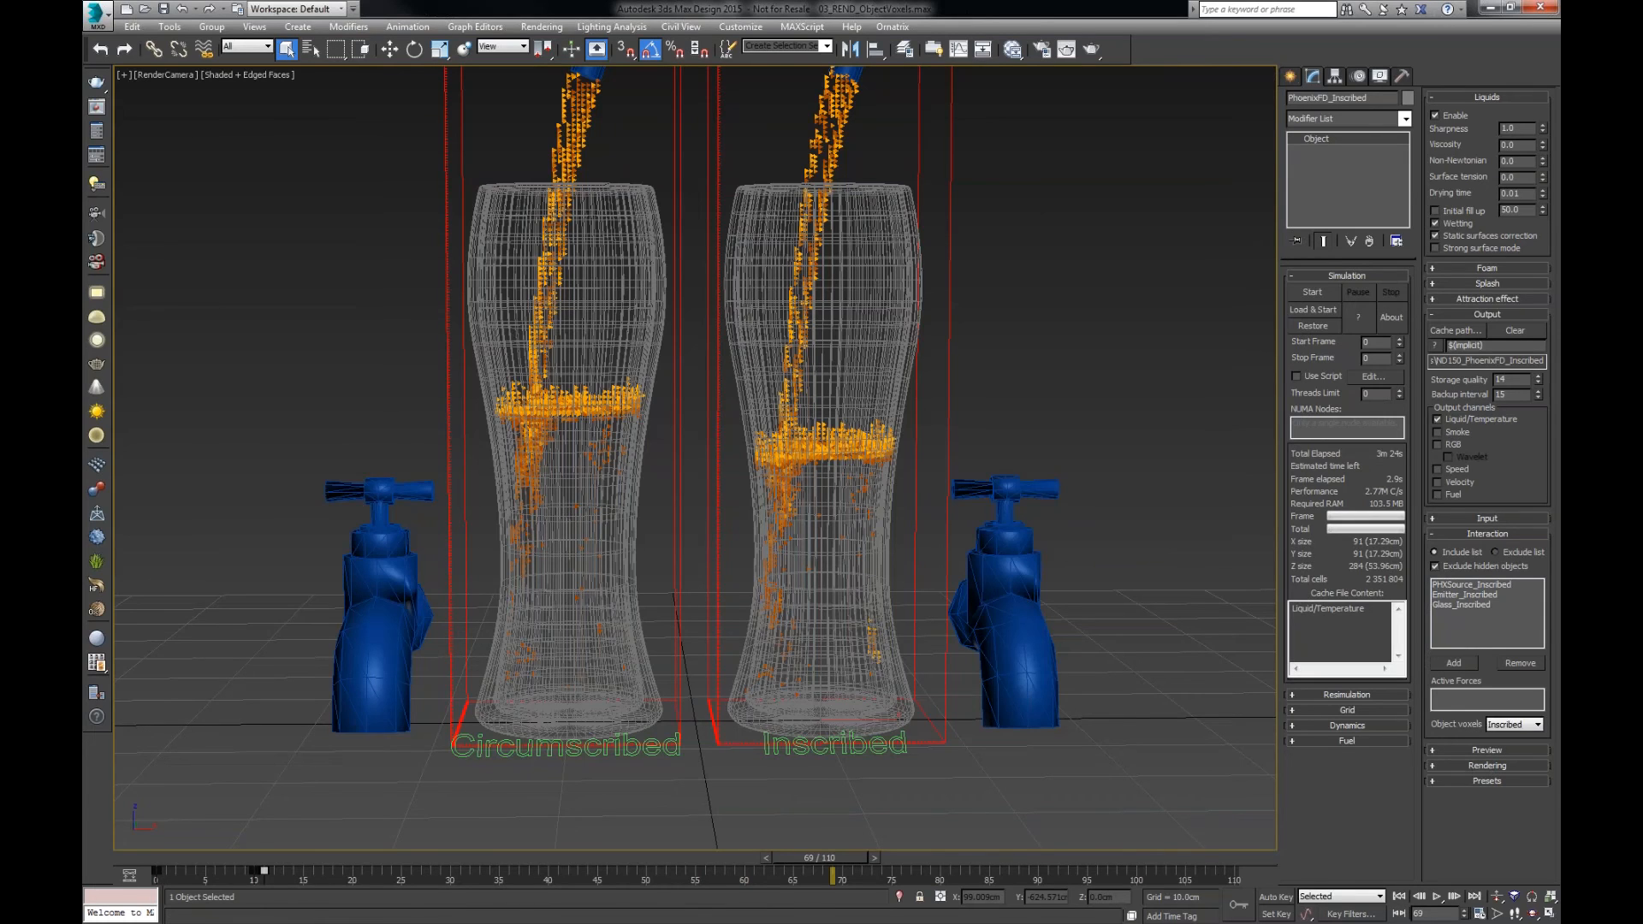
right_click(1040, 357)
click(1110, 579)
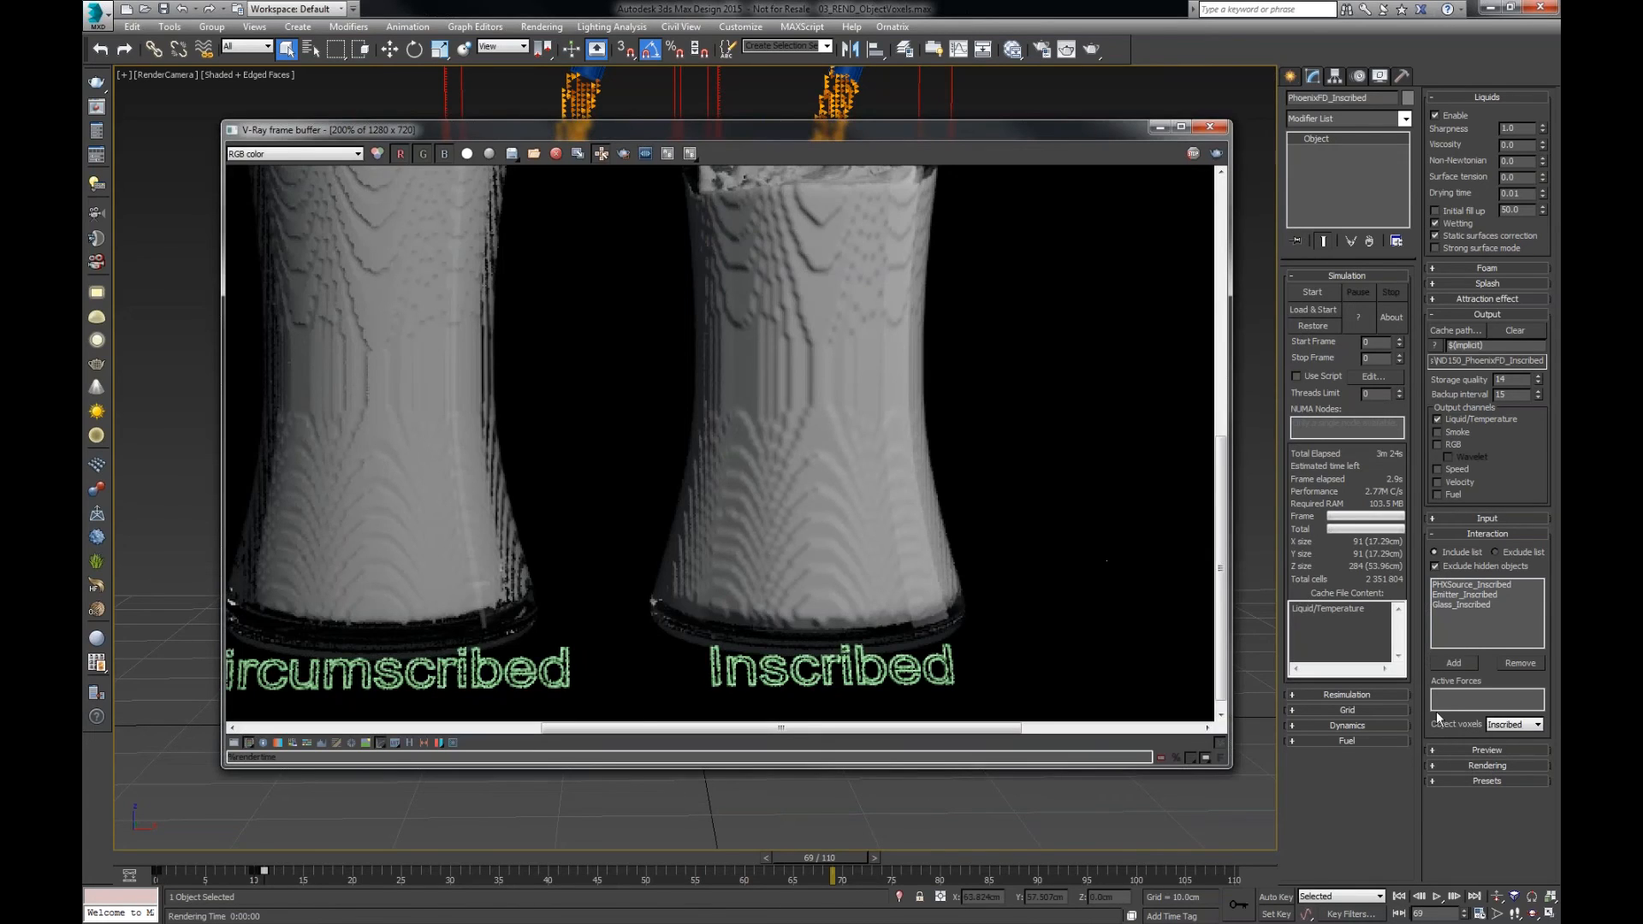
- In the PhoenixFD_Inscribed grid's Rendering settings, enable Gizmo, assign the Glass_Inscribed object as the gizmo and enable Invert gizmo
click(1486, 765)
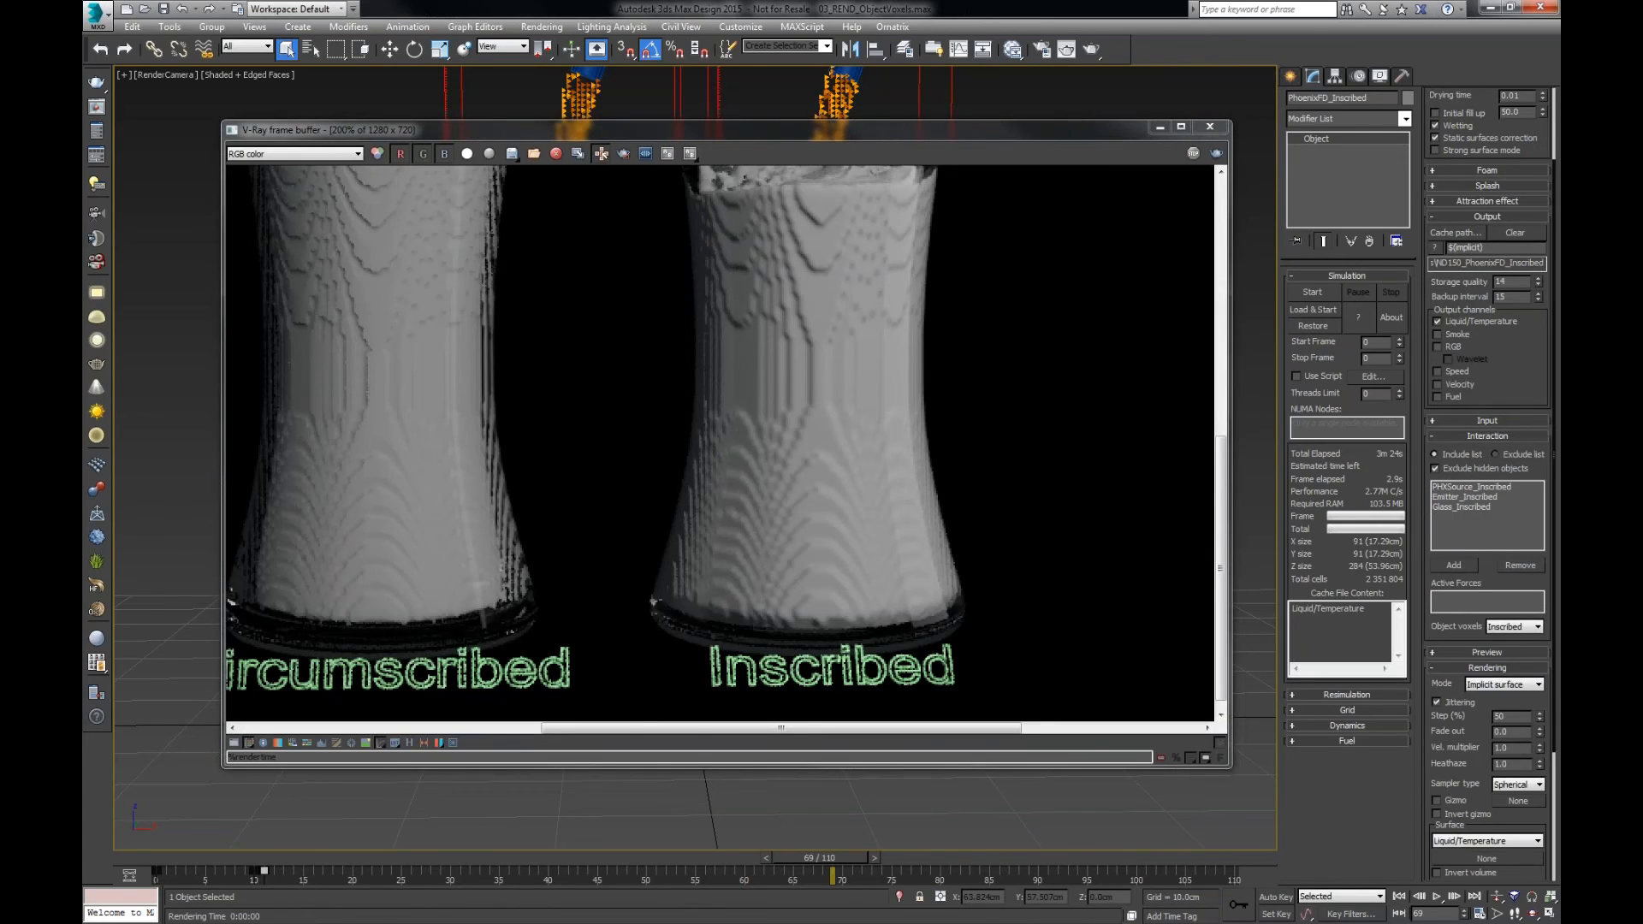
scroll(1481, 486, down, 5)
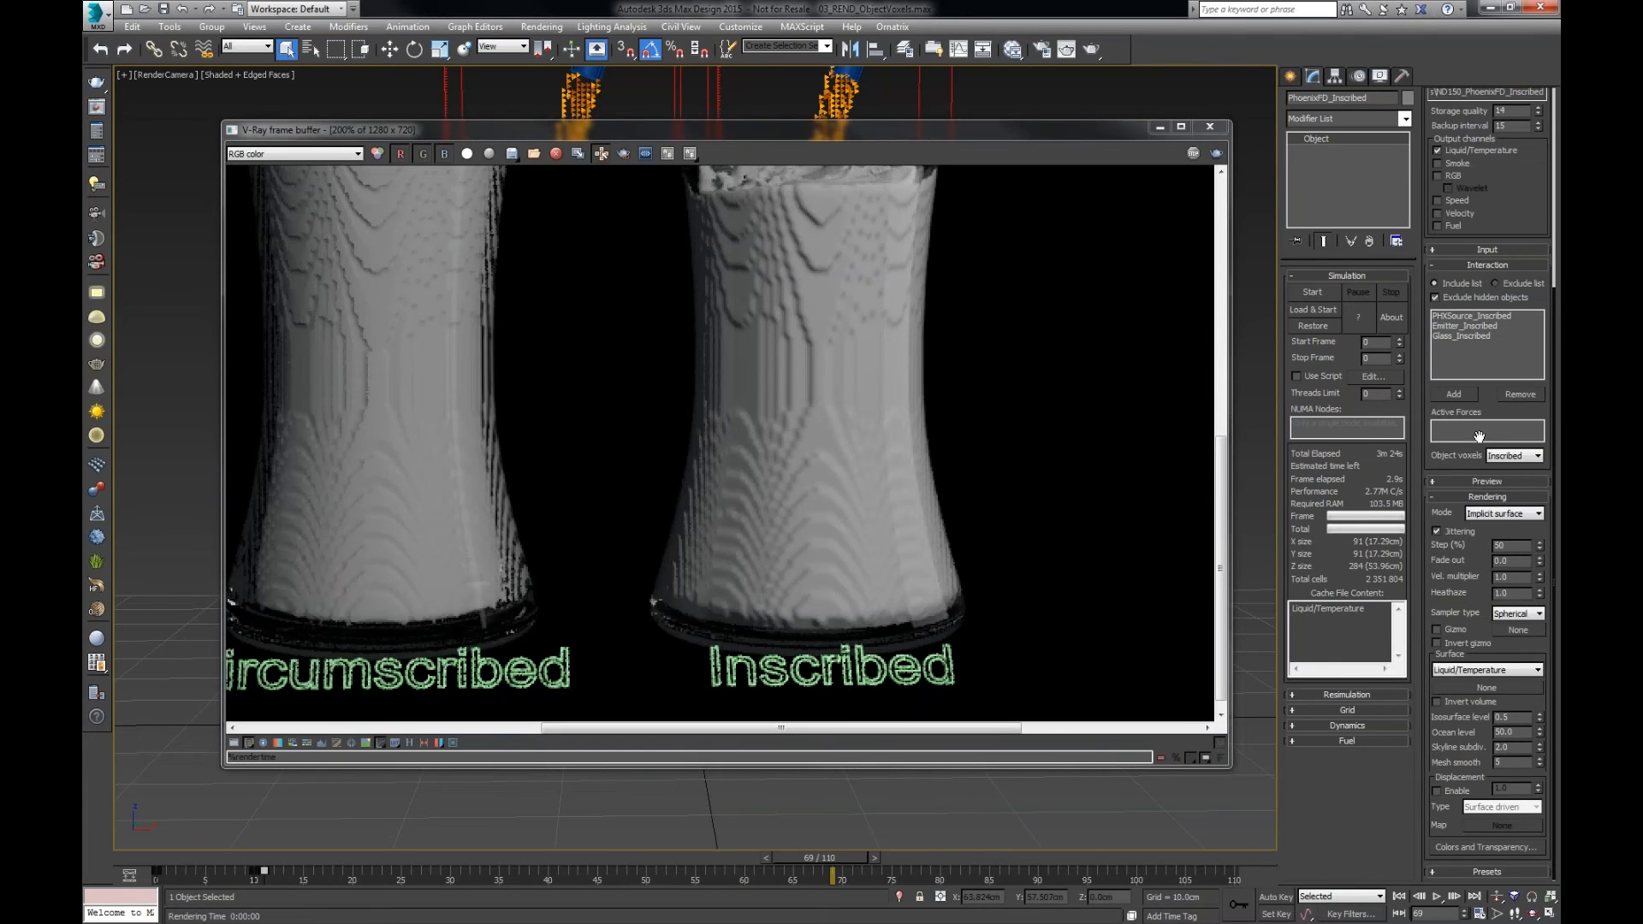
drag(1066, 131, 553, 129)
click(1452, 633)
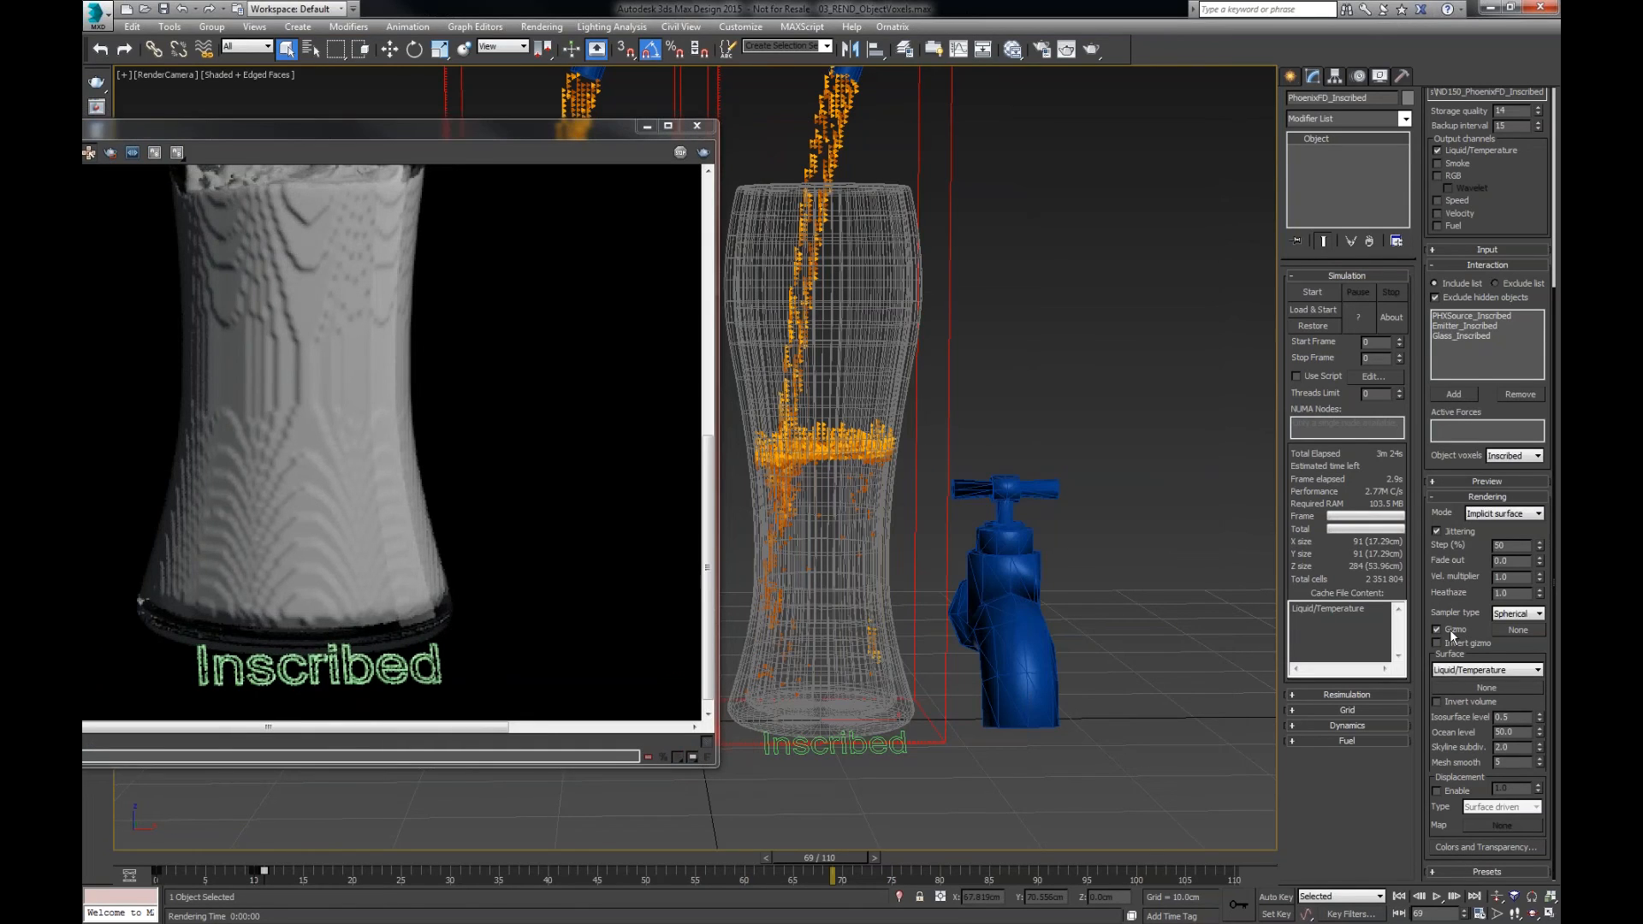
click(1516, 631)
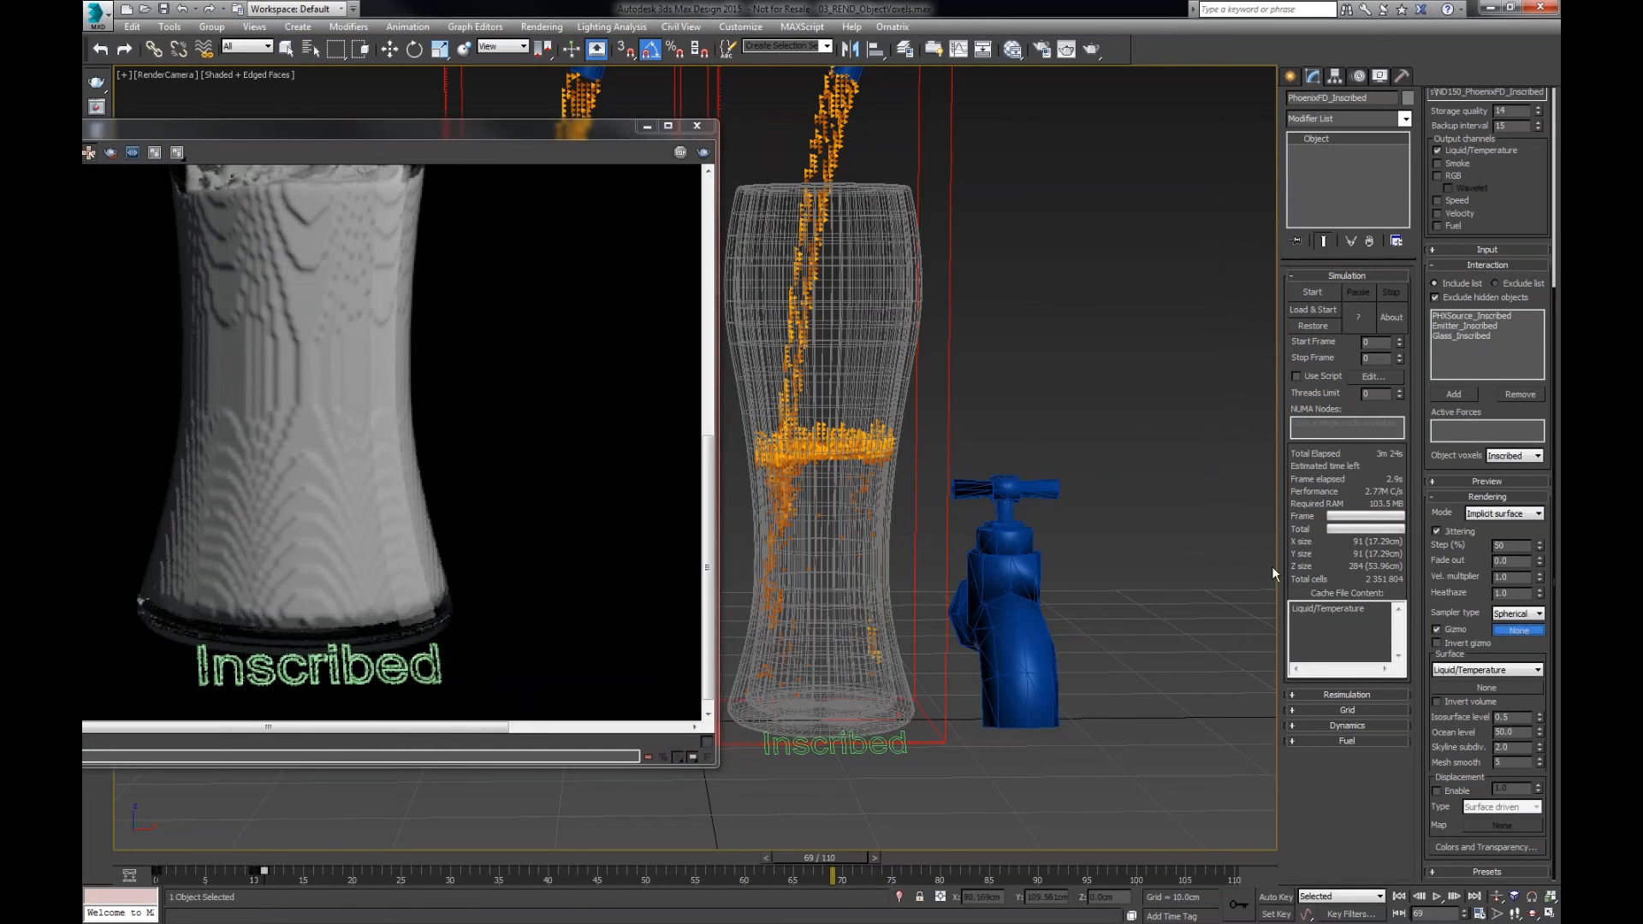
click(879, 285)
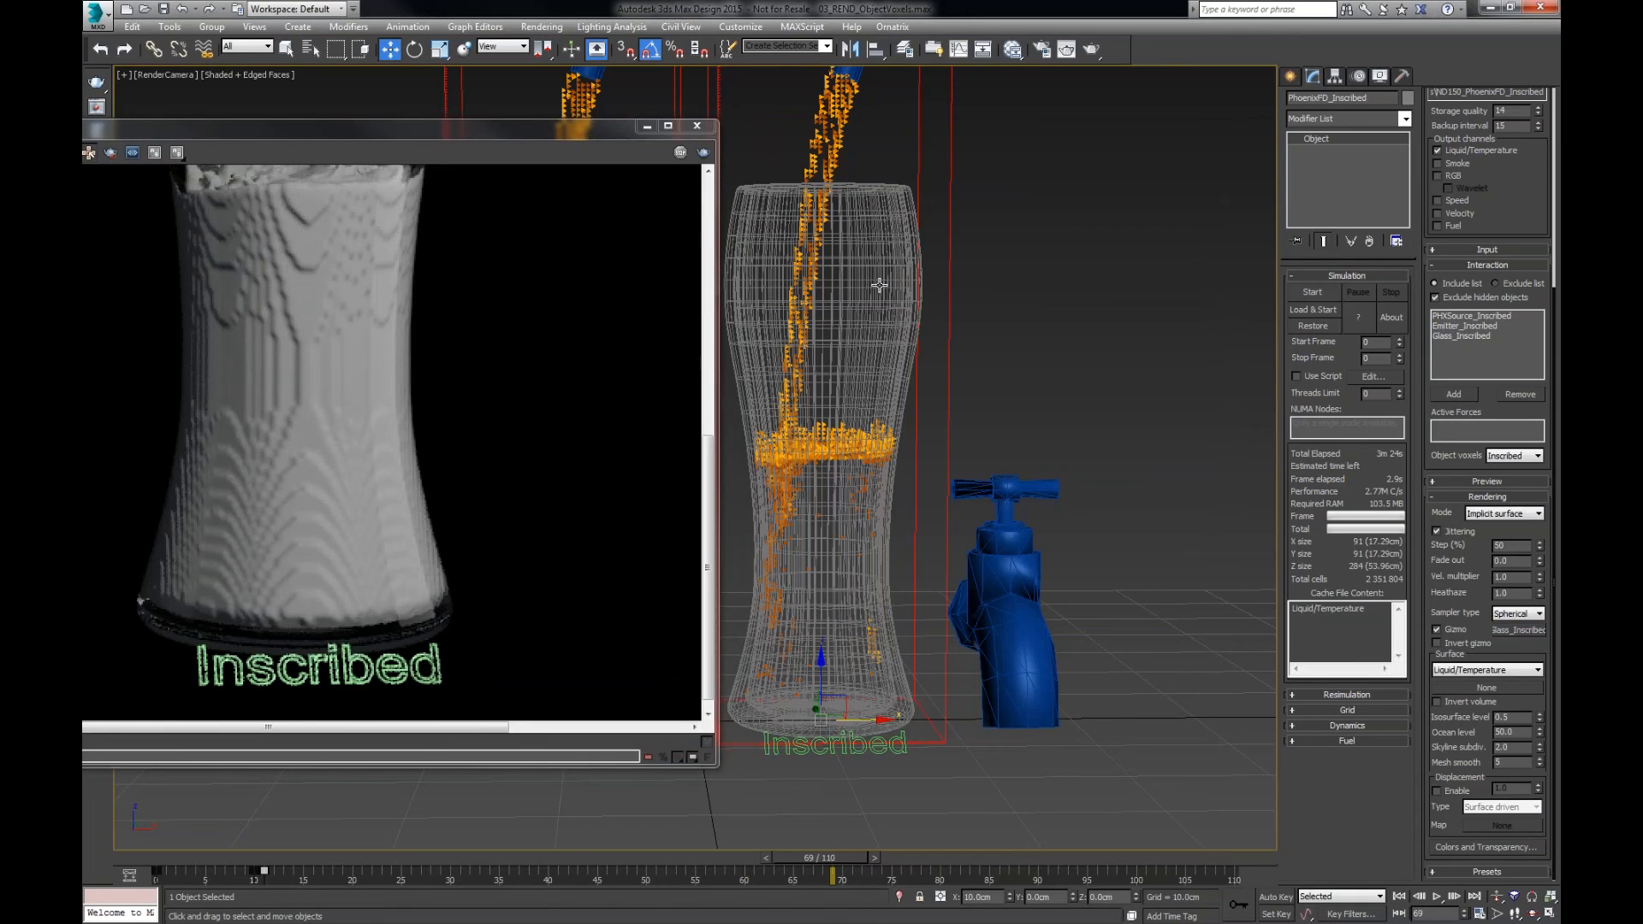
click(1464, 648)
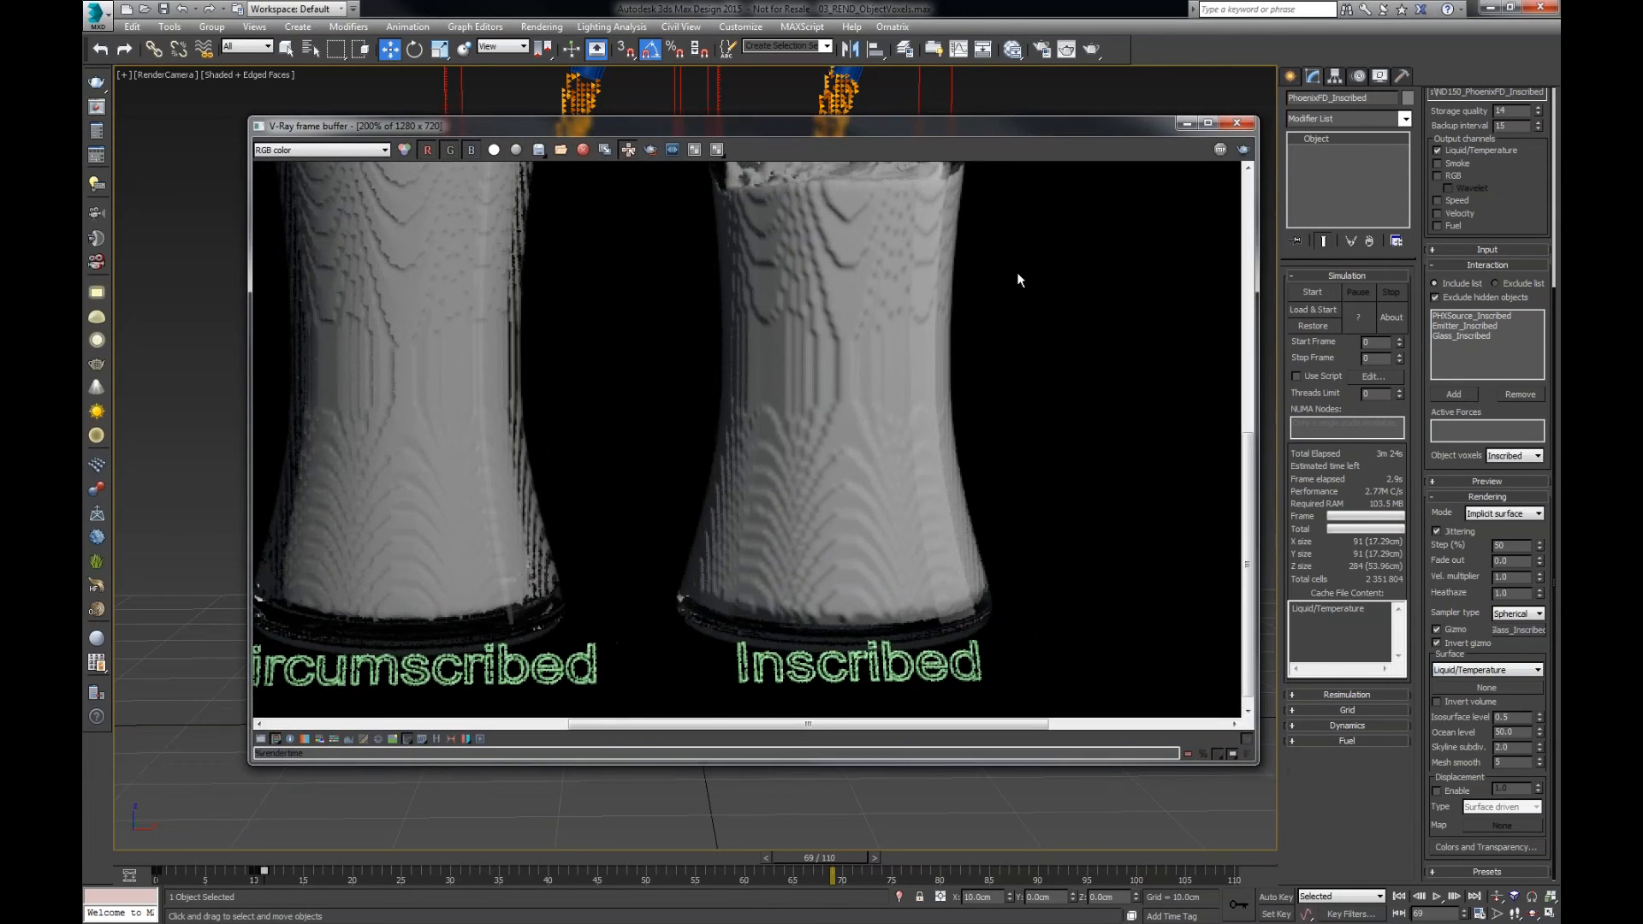
- Re-render the two glasses with the inverted gizmo applied, viewing the frame buffer at 100%
scroll(981, 296, down, 2)
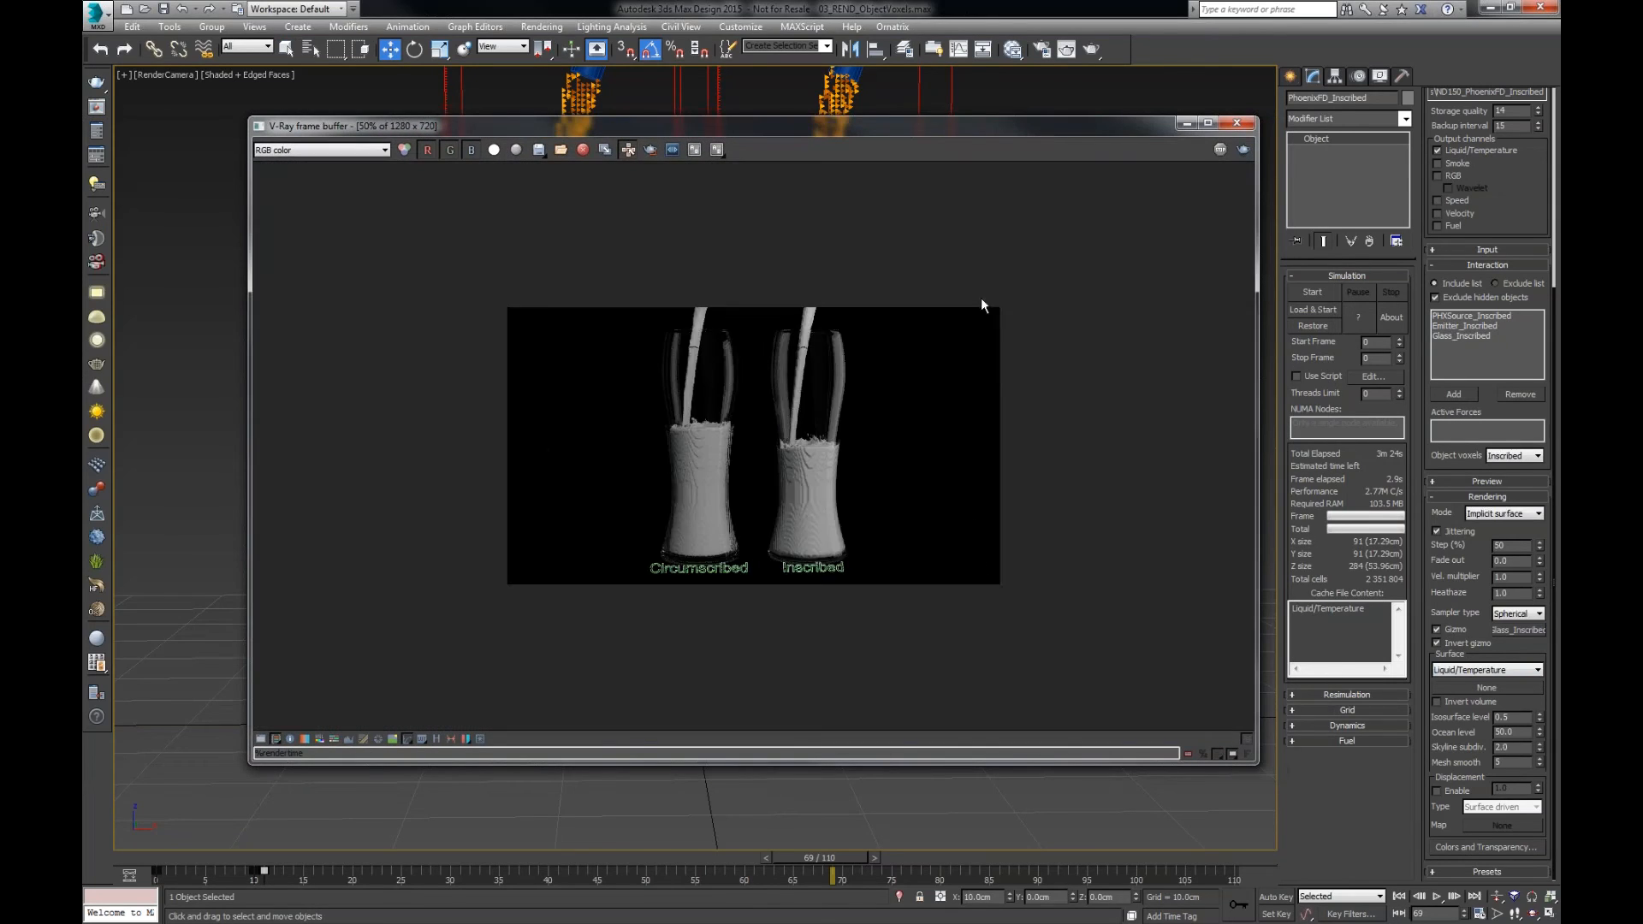
scroll(861, 403, up, 1)
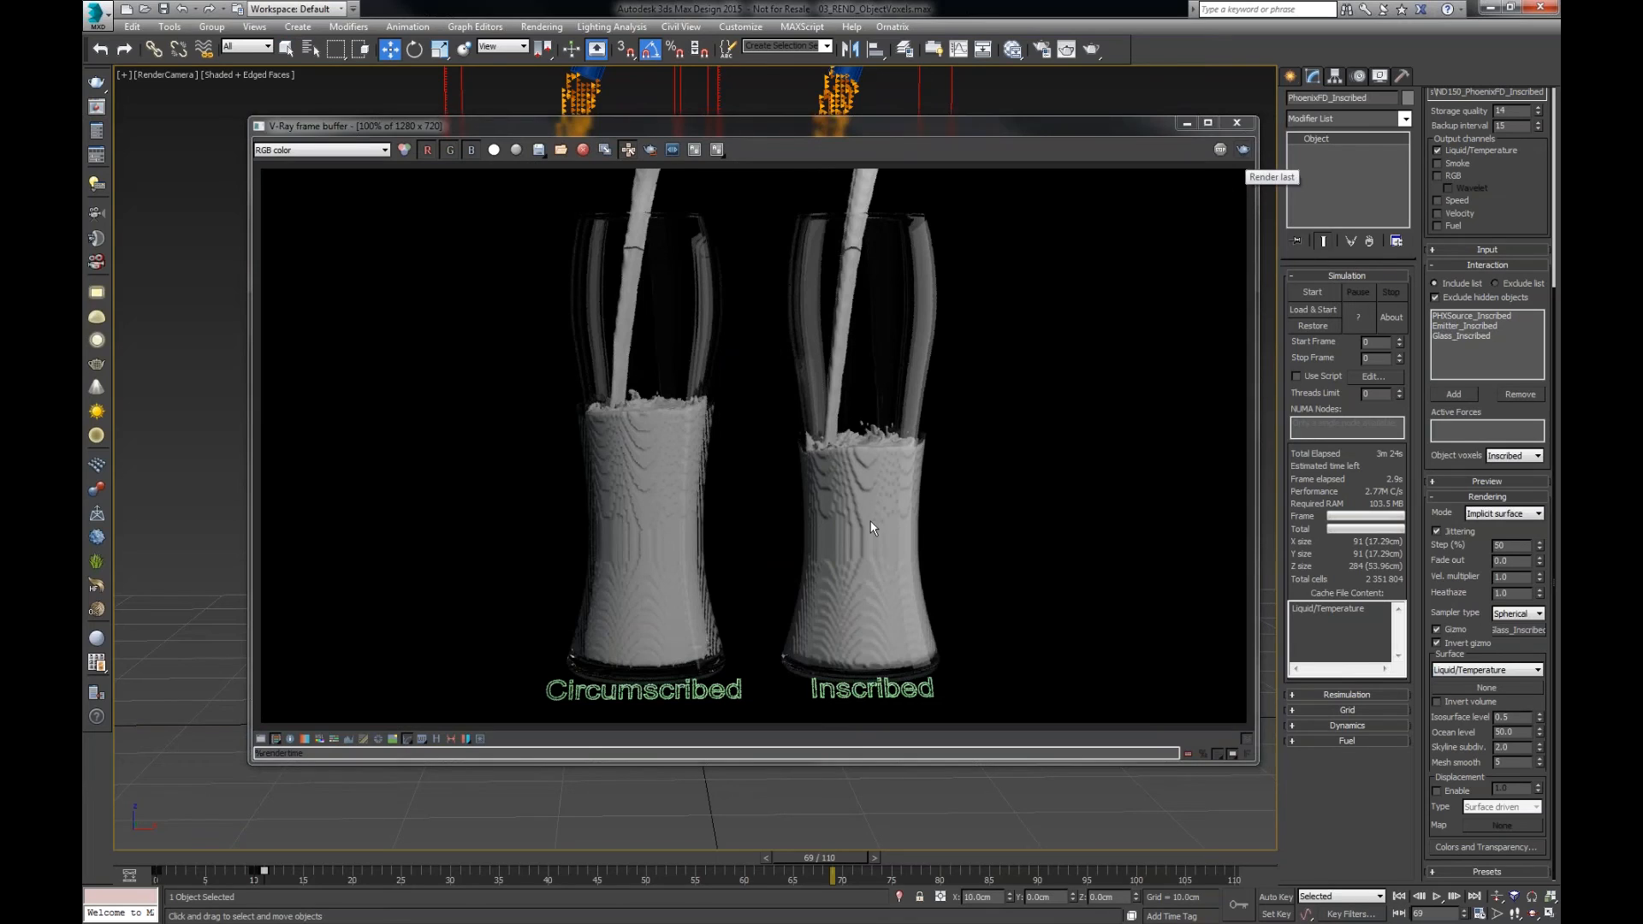
key(shift+q)
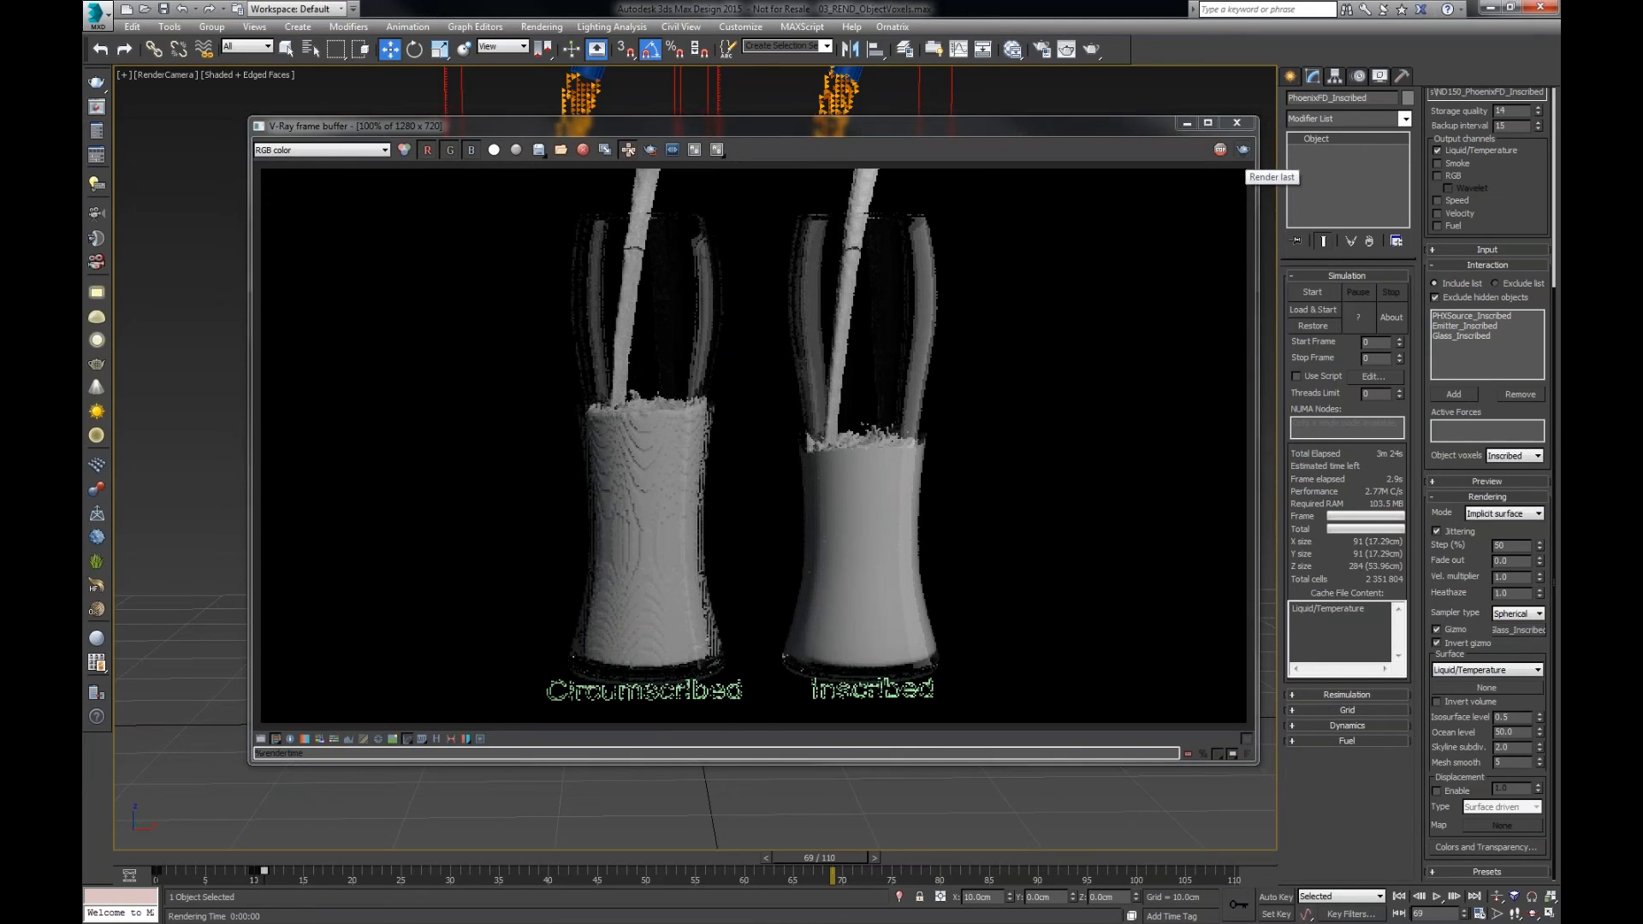
- Switch to the slide presentation, view the Object Voxels Modes slide and advance to the Glass Correction slide
key(alt+Tab)
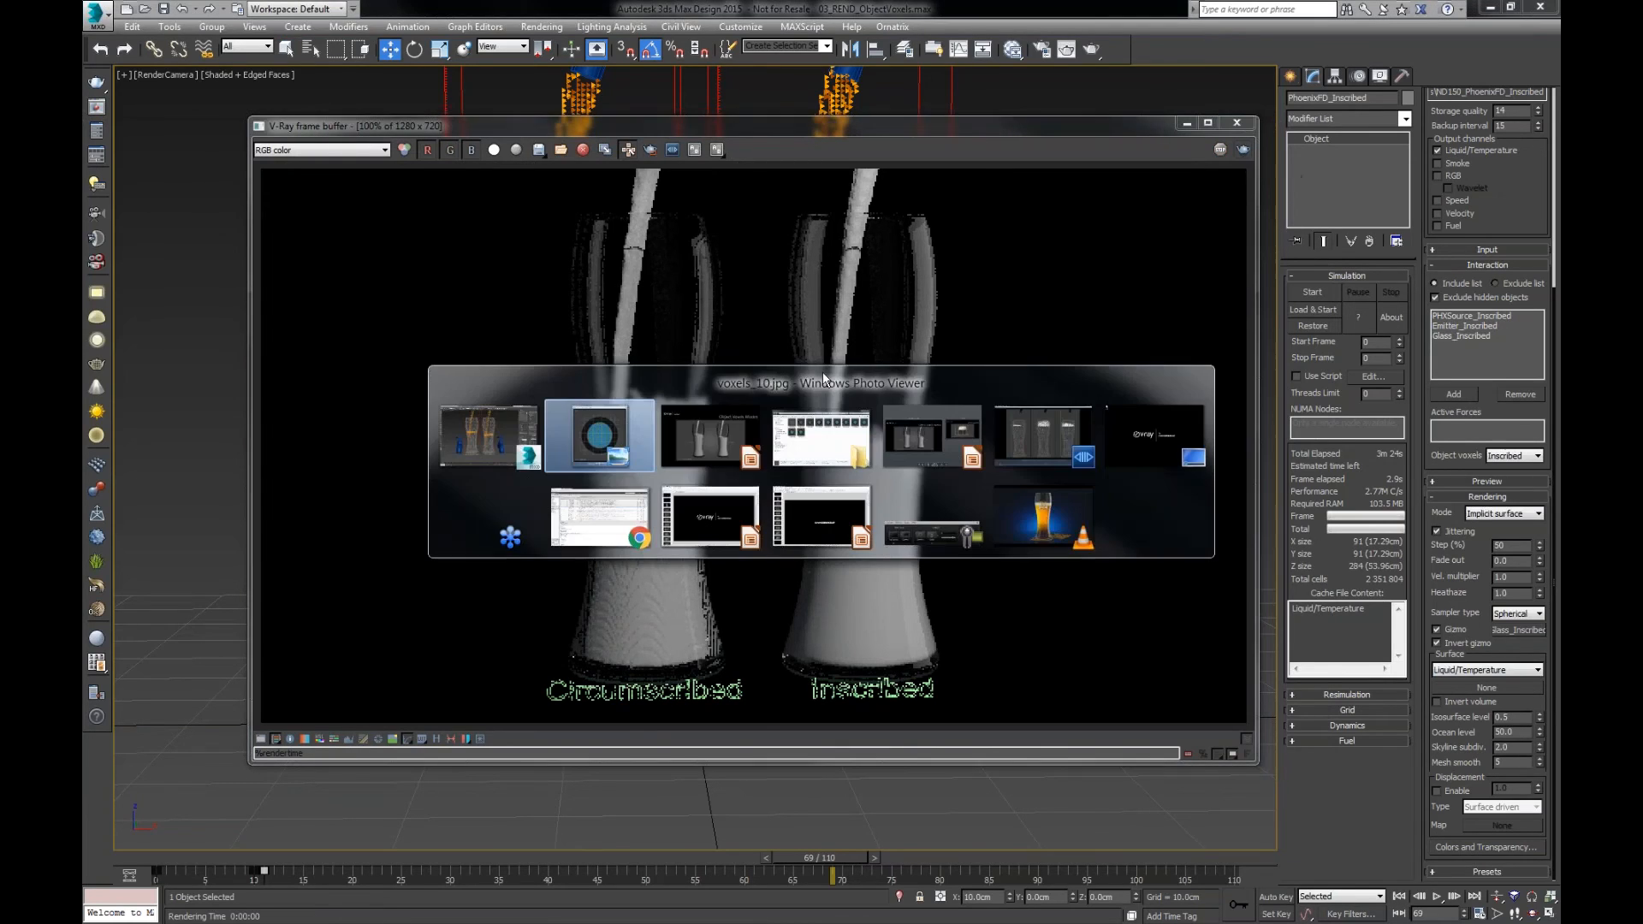
click(668, 438)
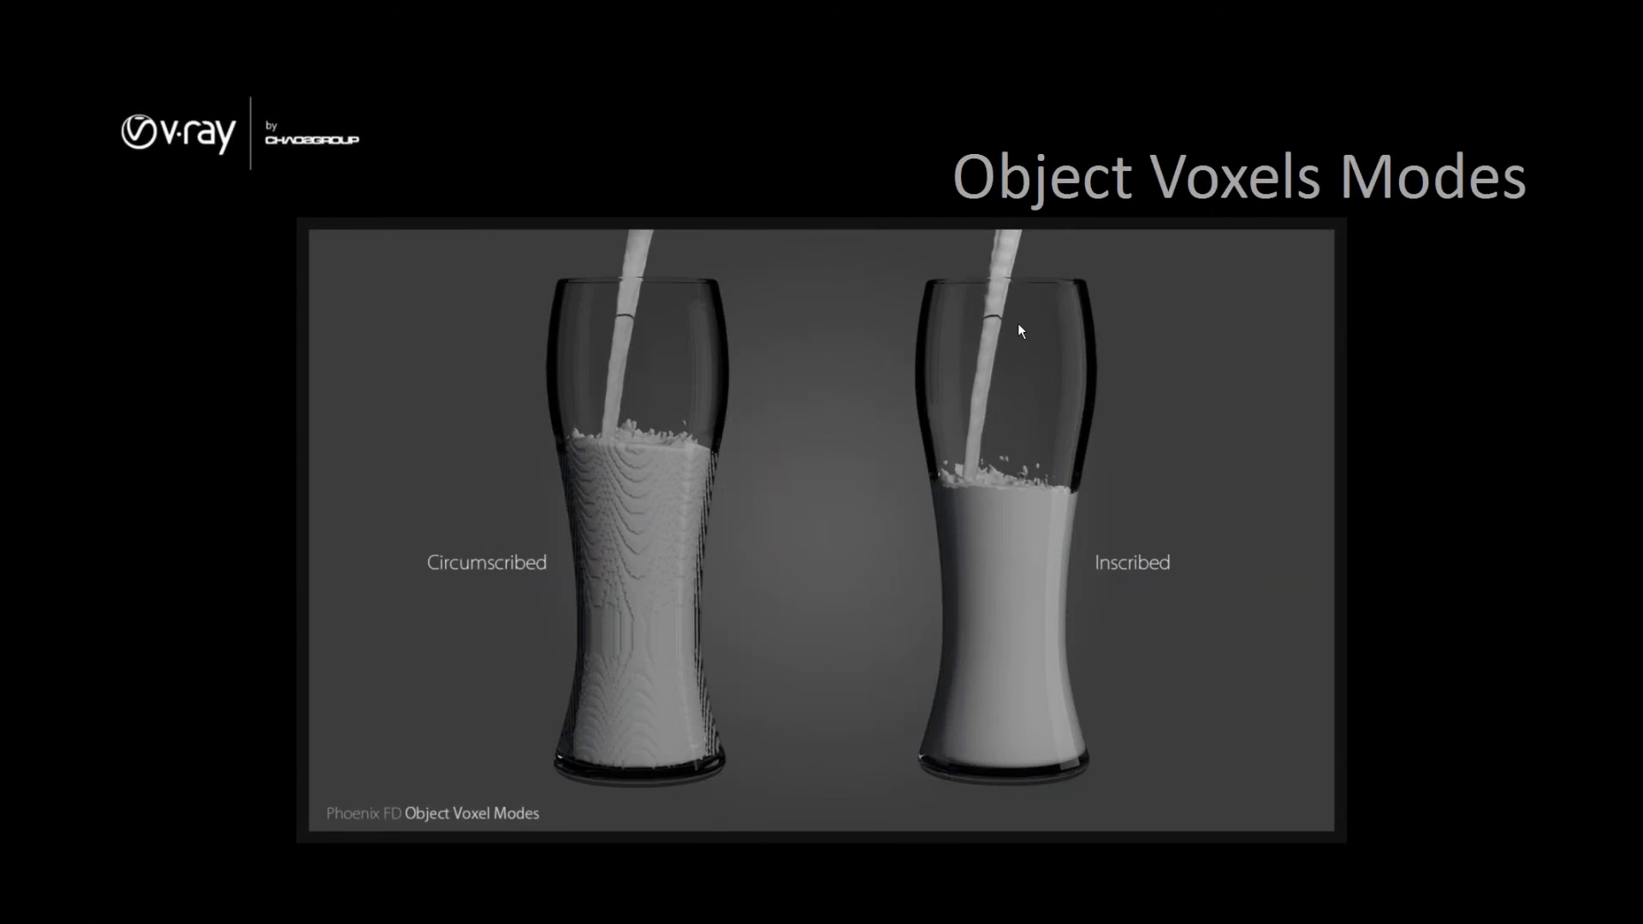
key(Right)
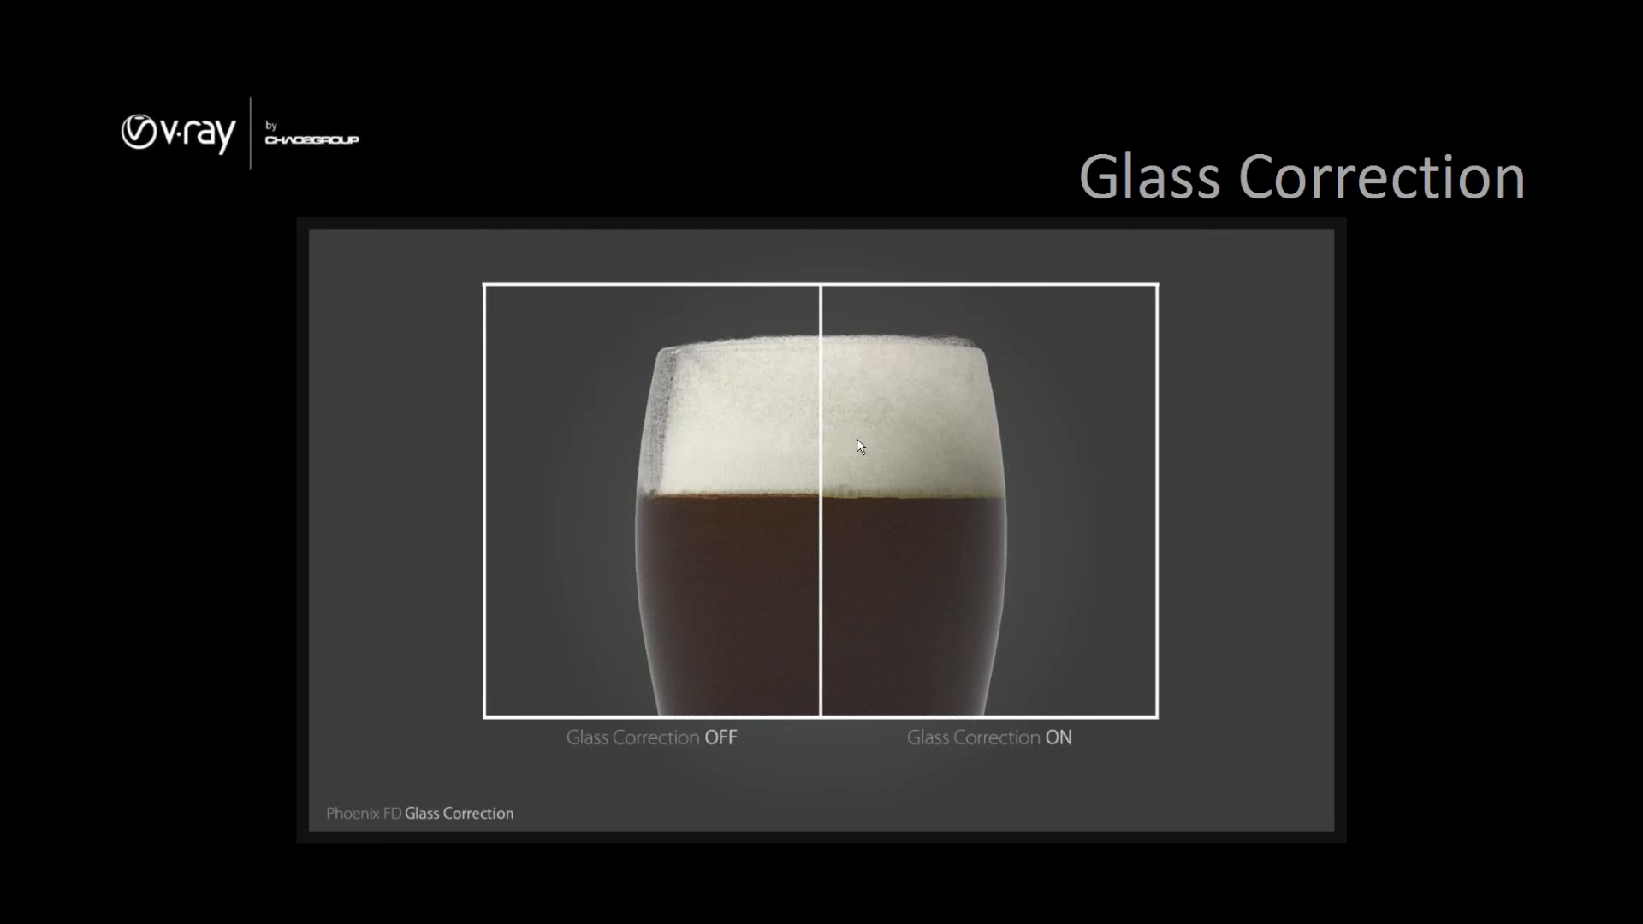
- Switch back to 3ds Max and open the recent scene 04_REND_FoamGlass.max without saving the current scene
key(alt+Tab)
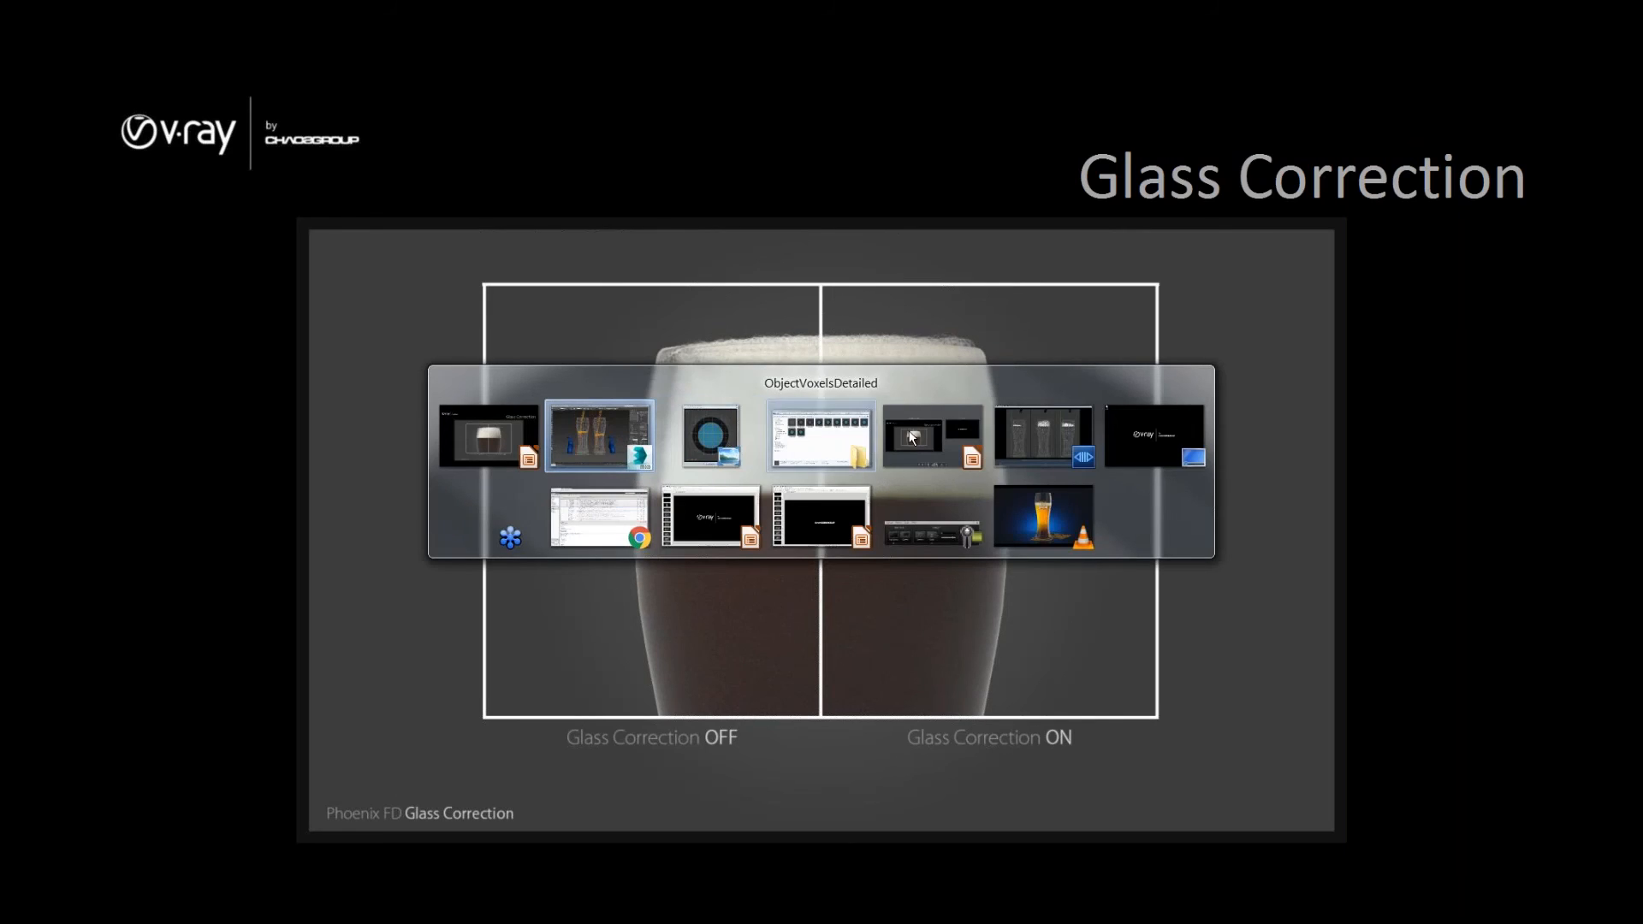
mouse_move(916, 435)
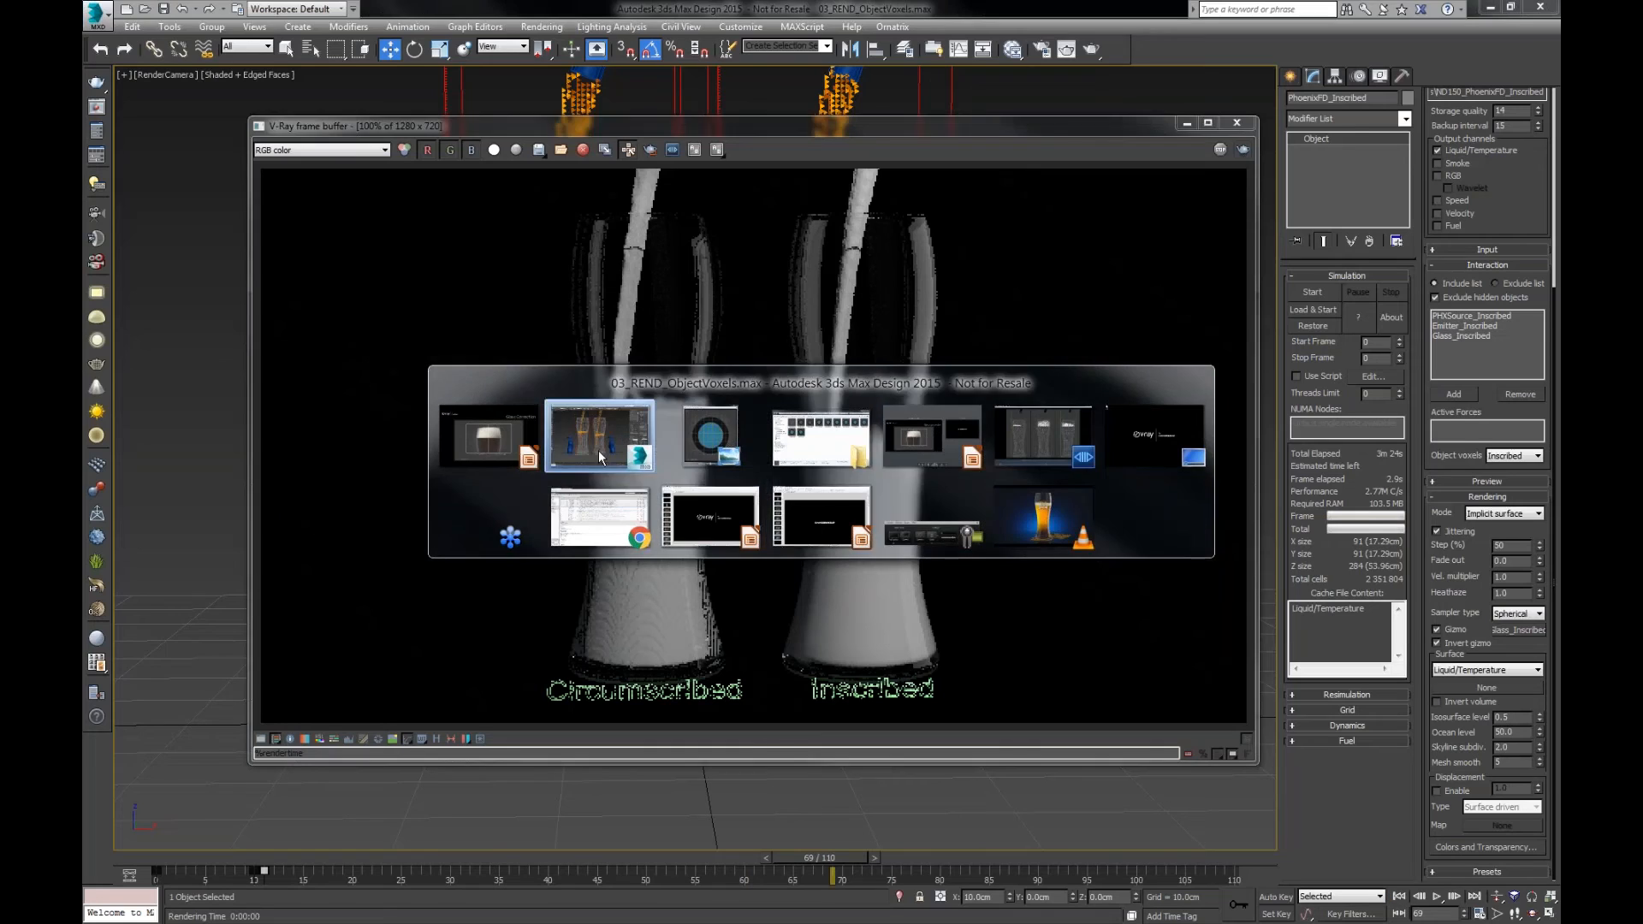
click(598, 450)
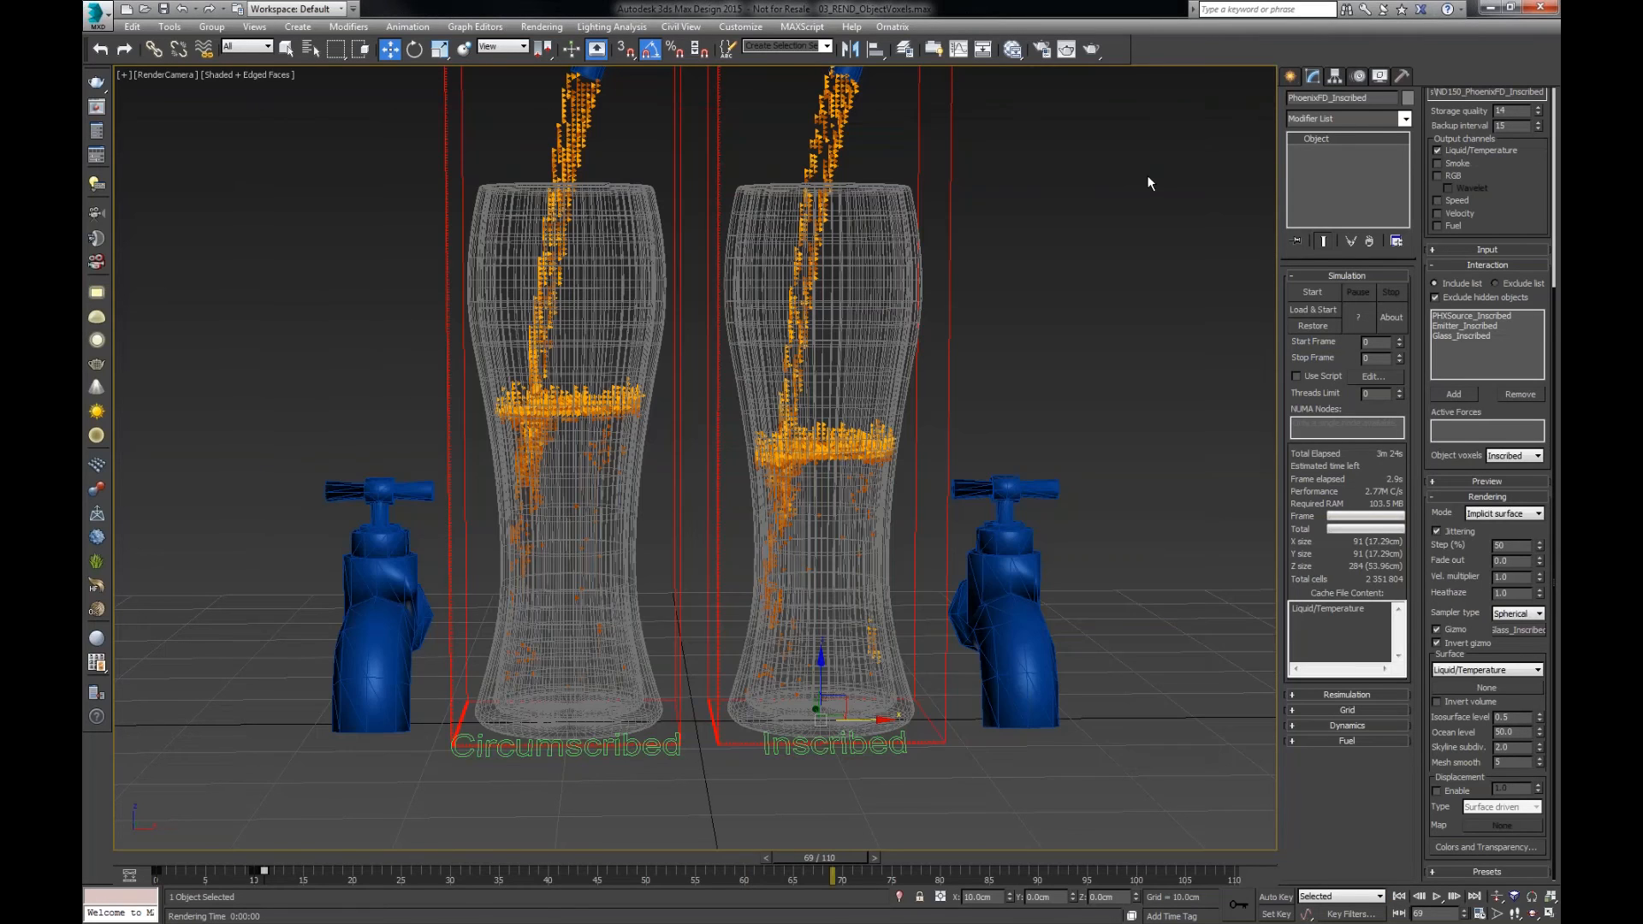
click(1147, 174)
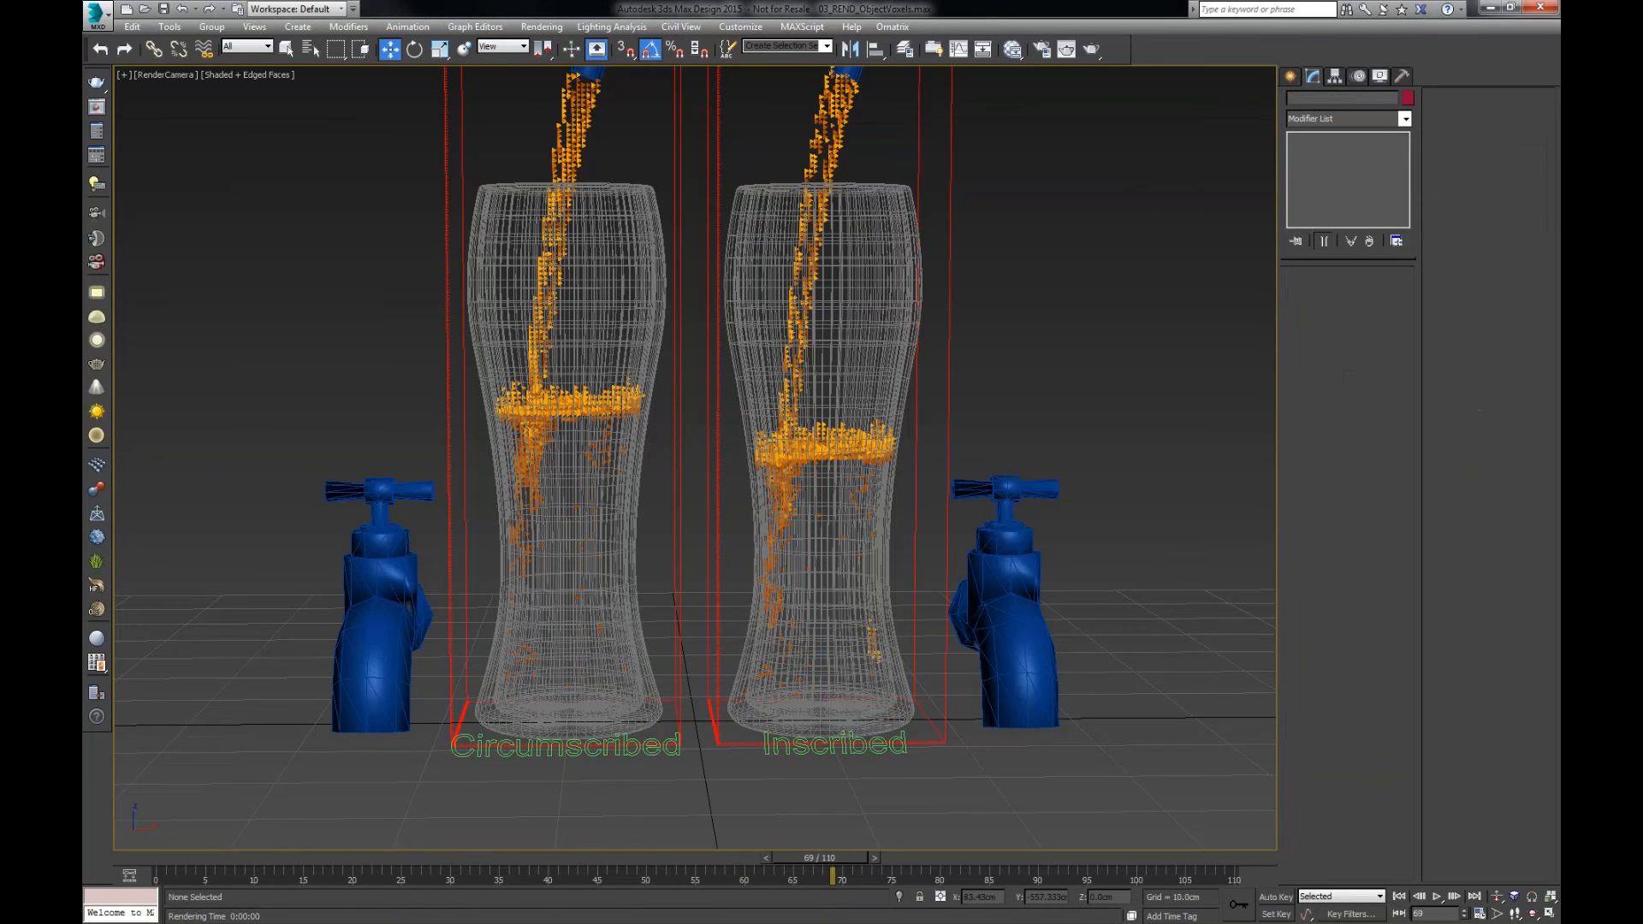
click(96, 13)
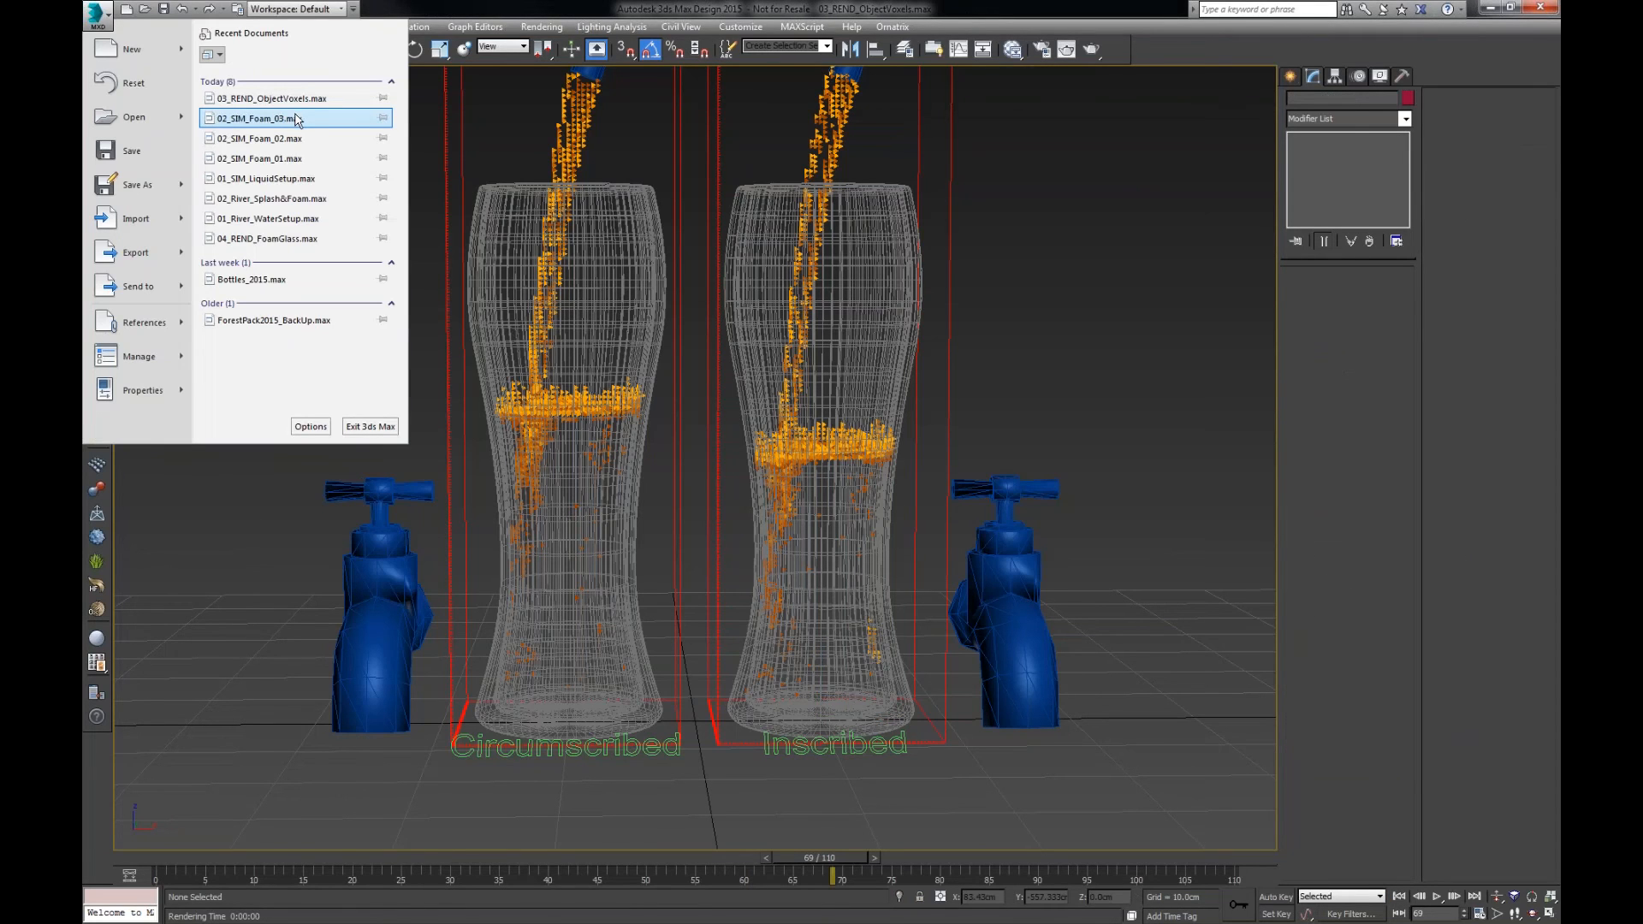
click(248, 118)
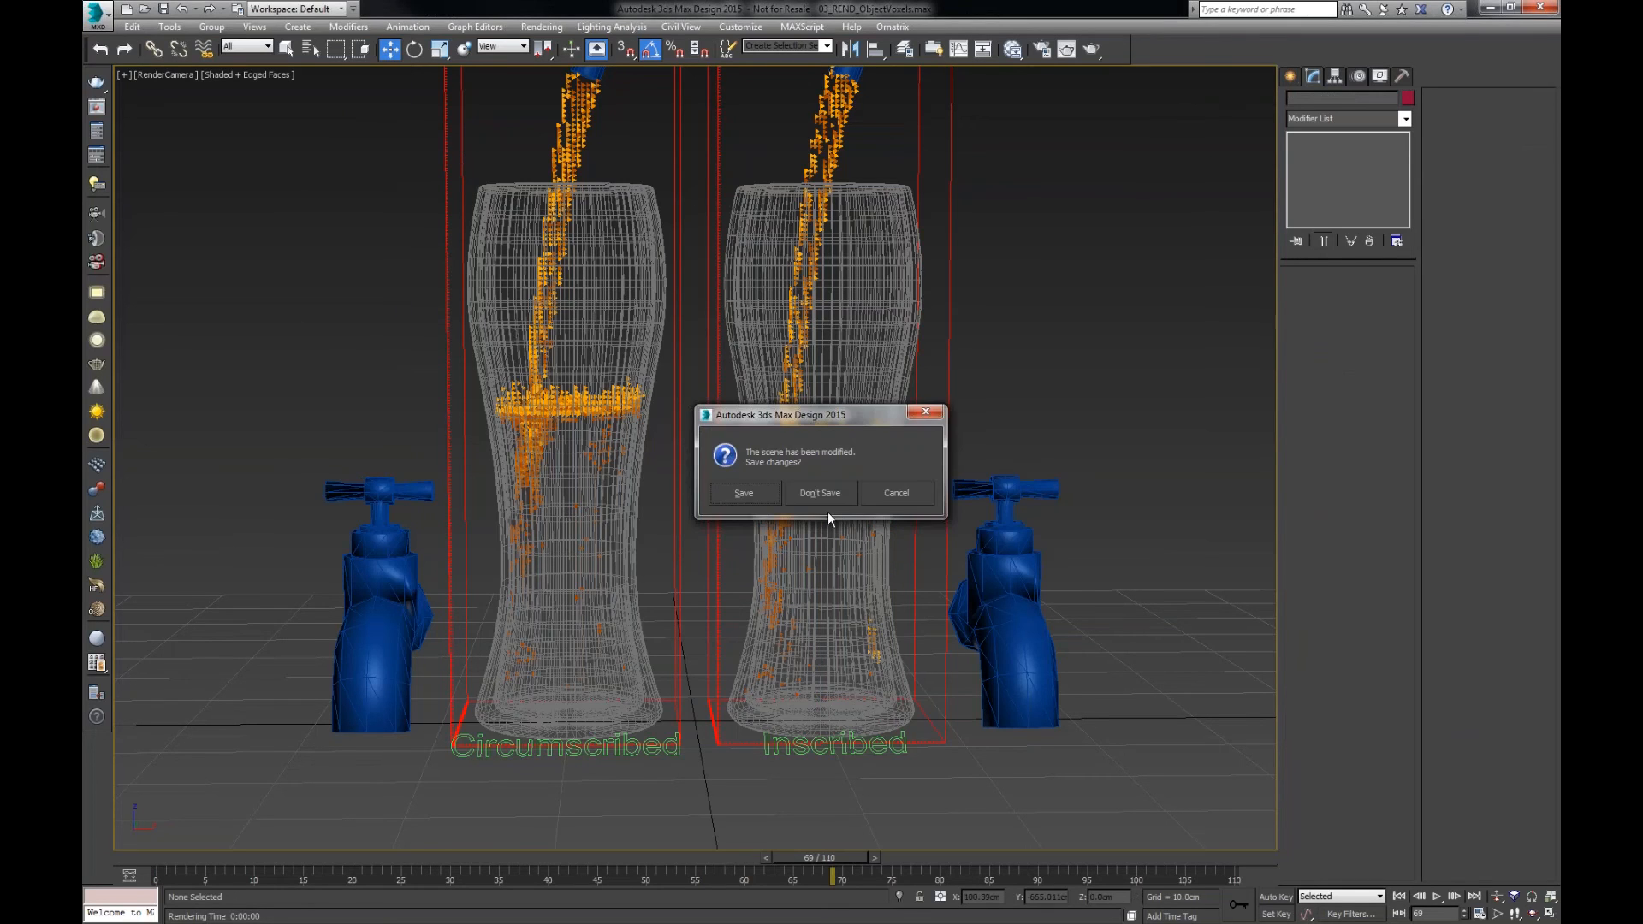
click(821, 490)
click(535, 544)
double_click(535, 544)
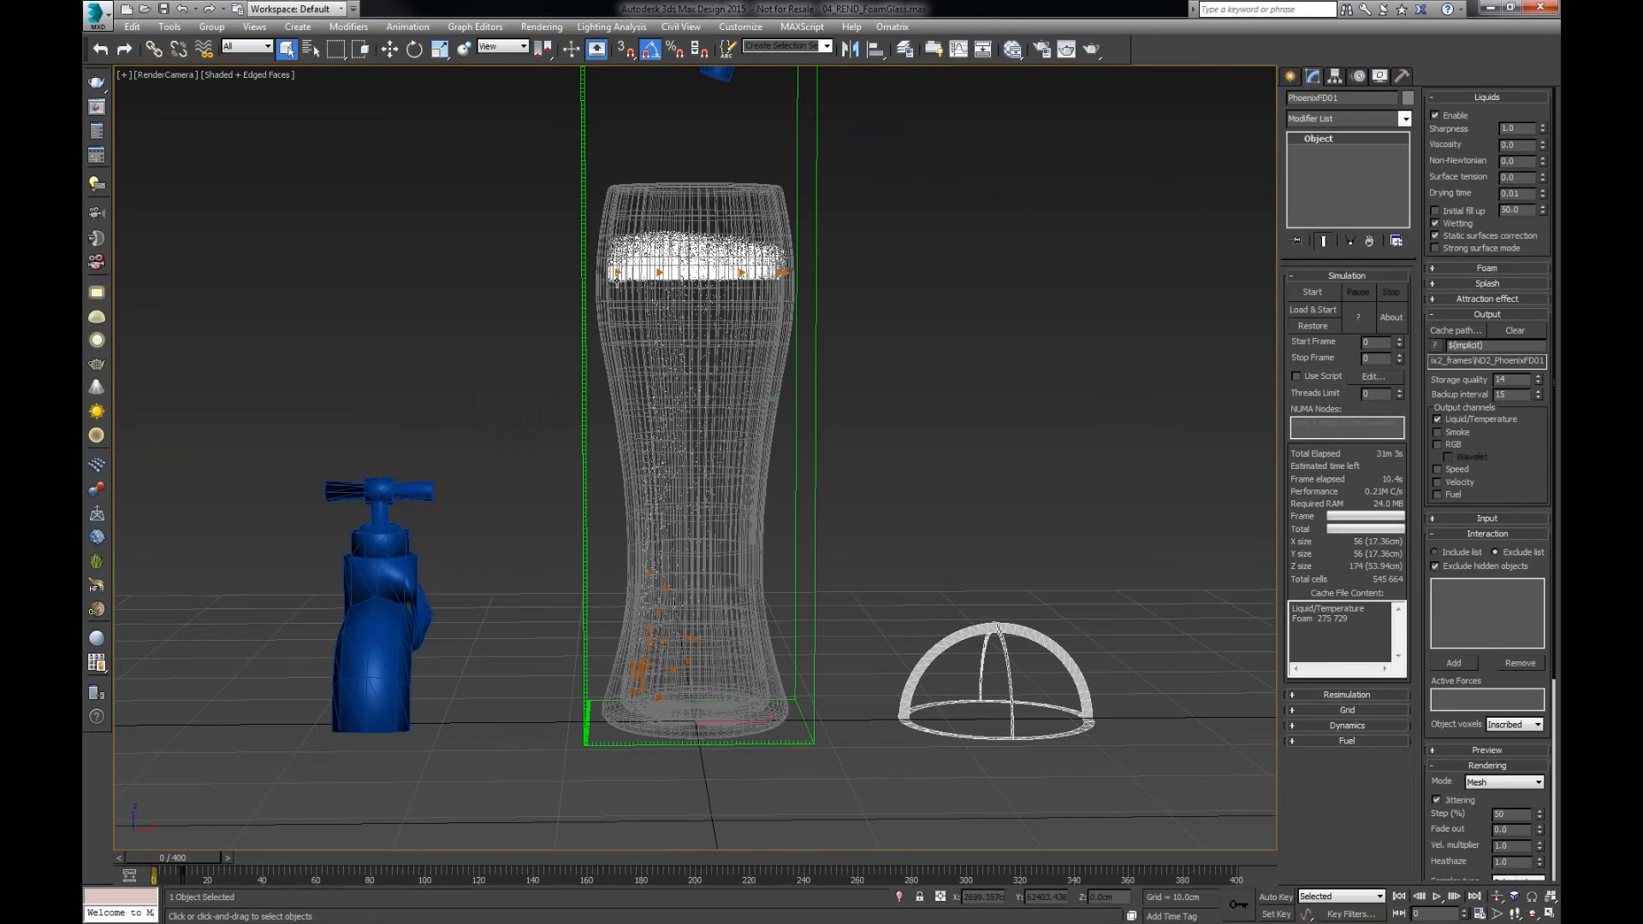
- Render the beer glass scene and inspect the foam and beer line near the glass walls at up to 400%
click(96, 81)
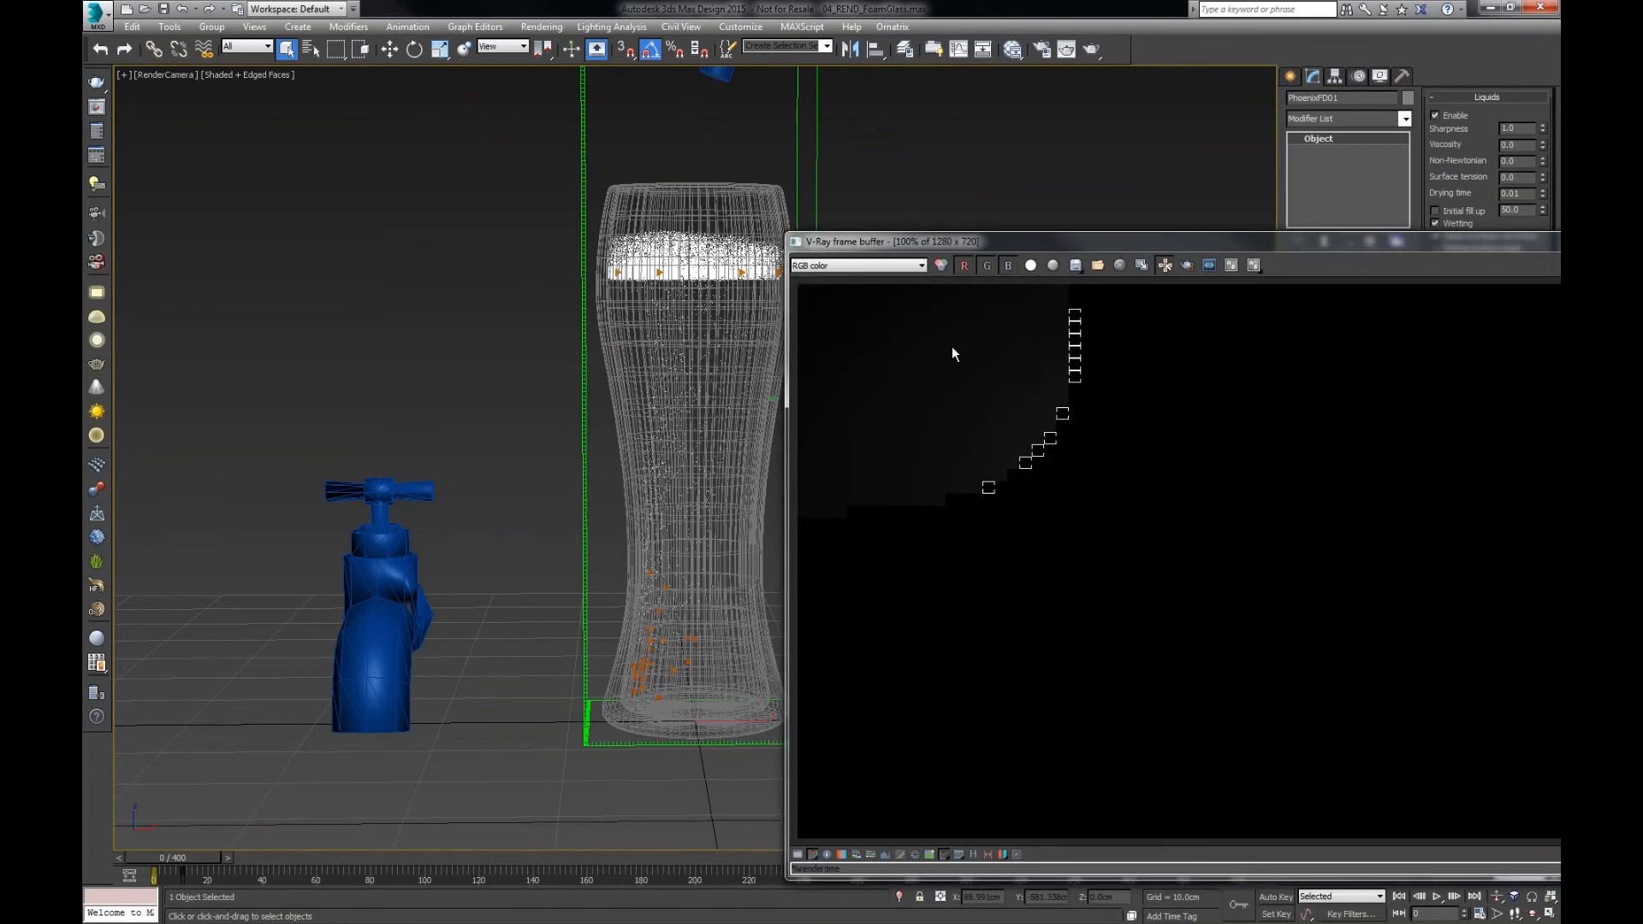
drag(1260, 246, 810, 175)
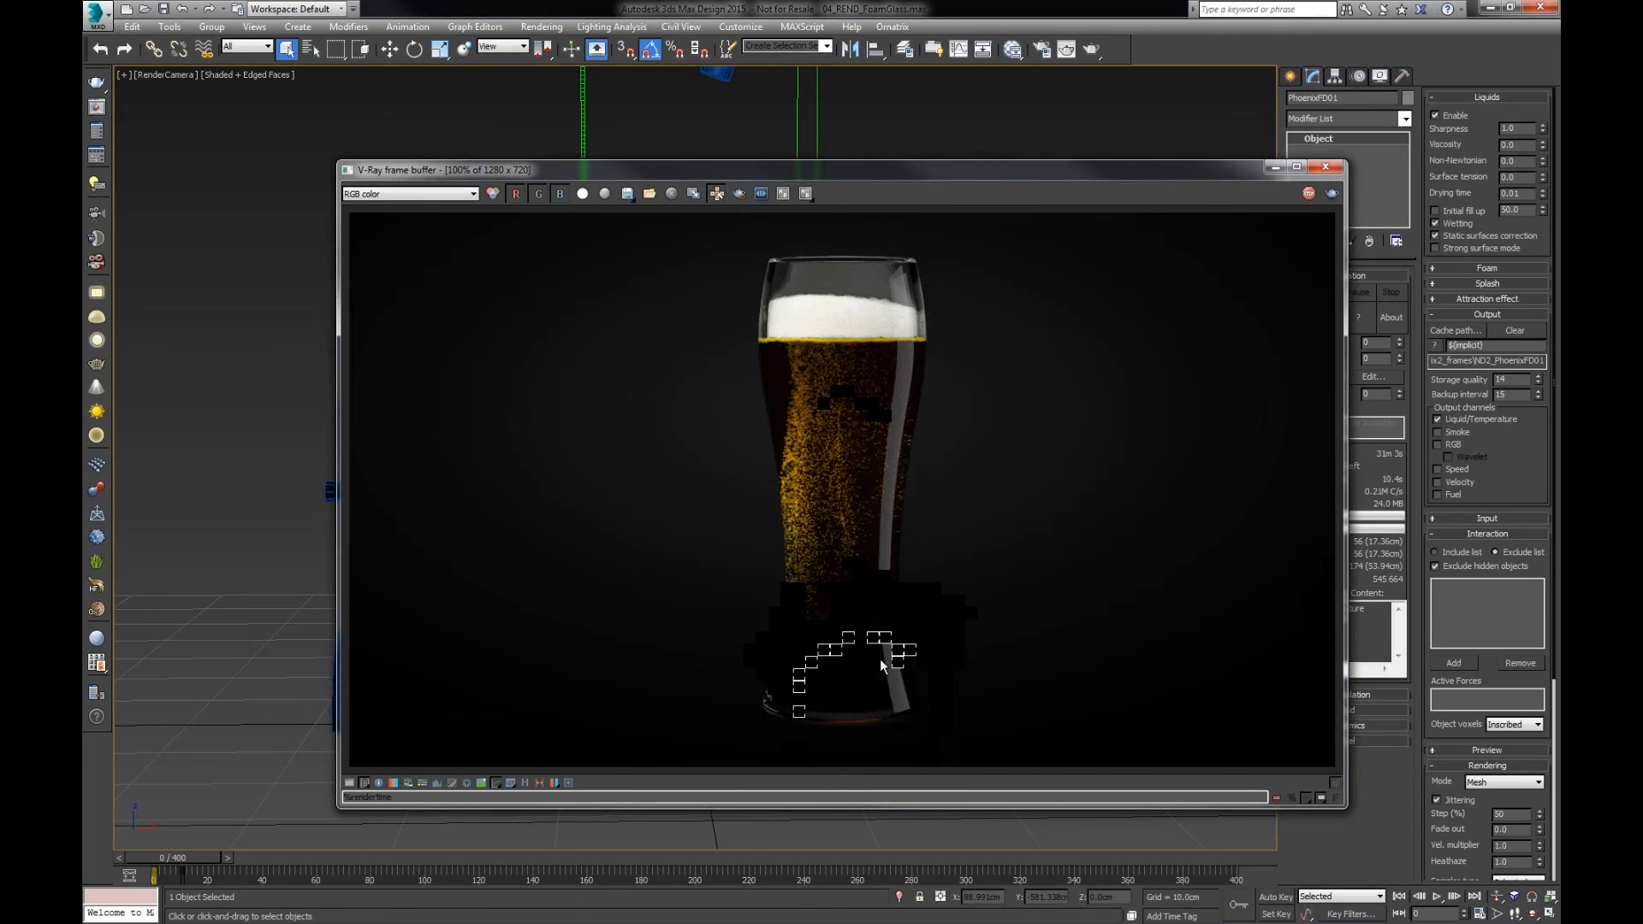
scroll(882, 394, up, 2)
middle_drag(881, 394, 1008, 595)
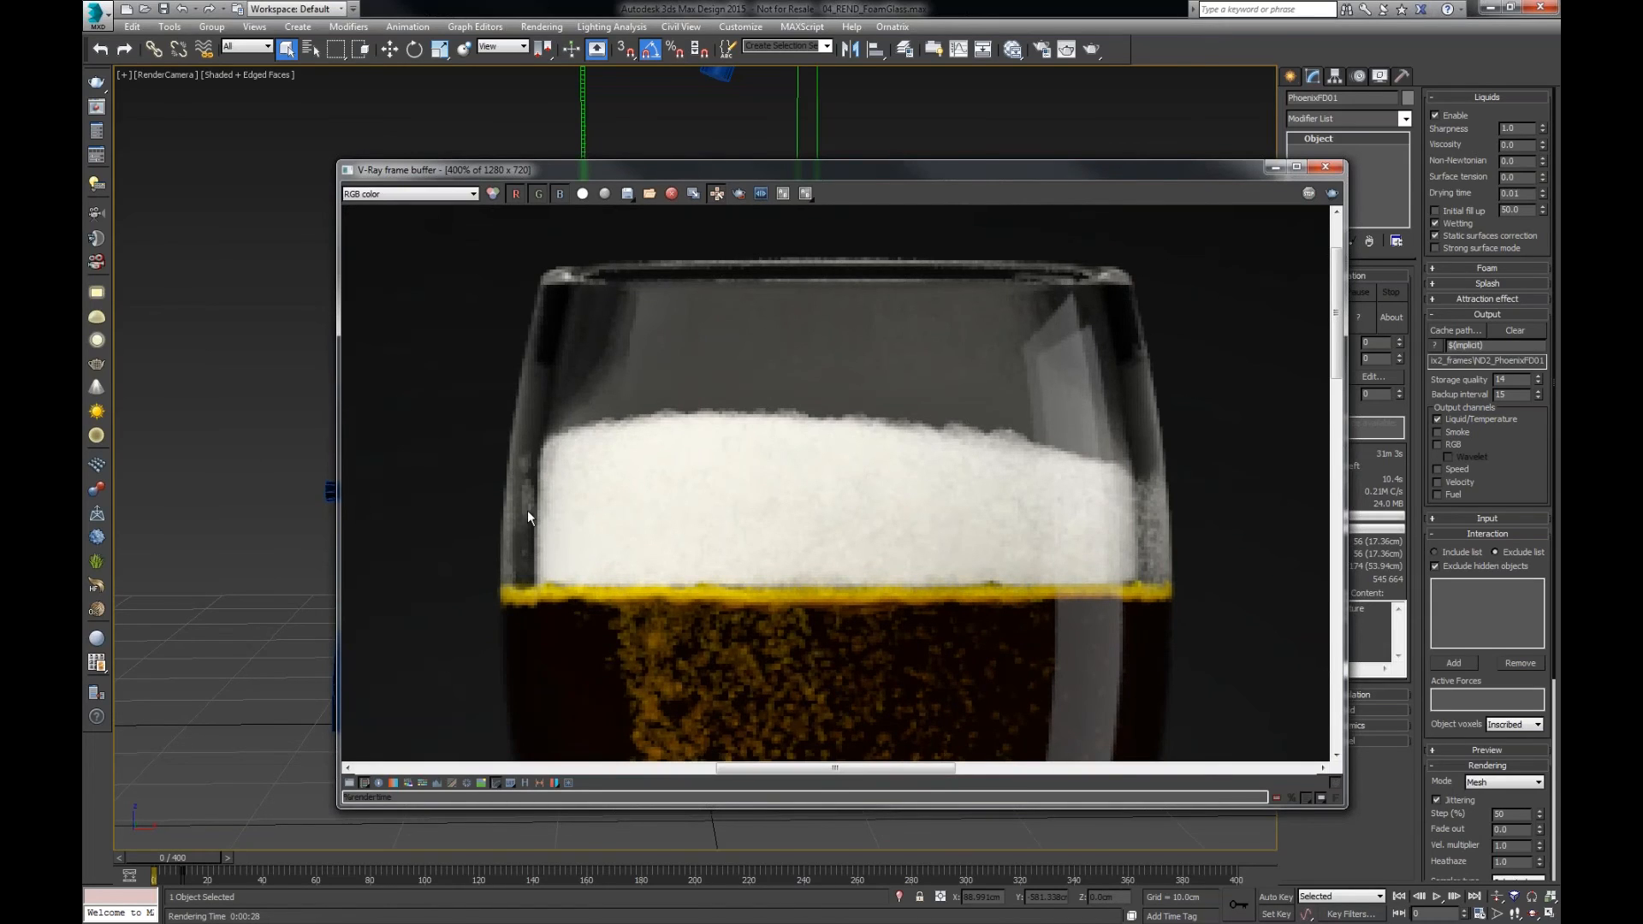
middle_drag(582, 548, 631, 480)
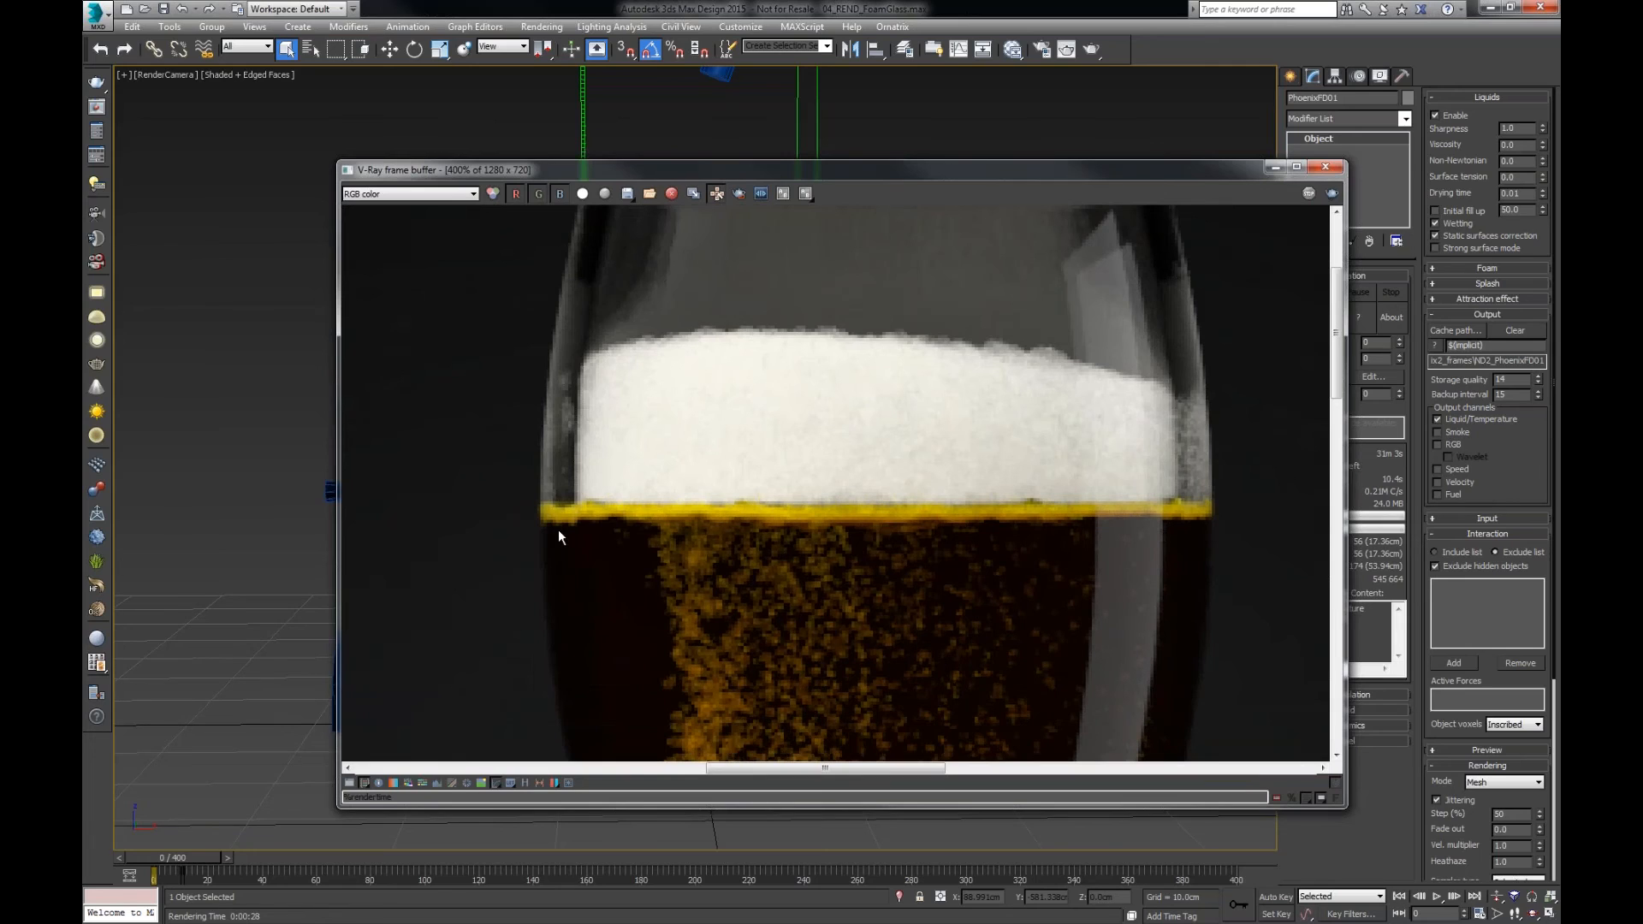
scroll(573, 473, down, 2)
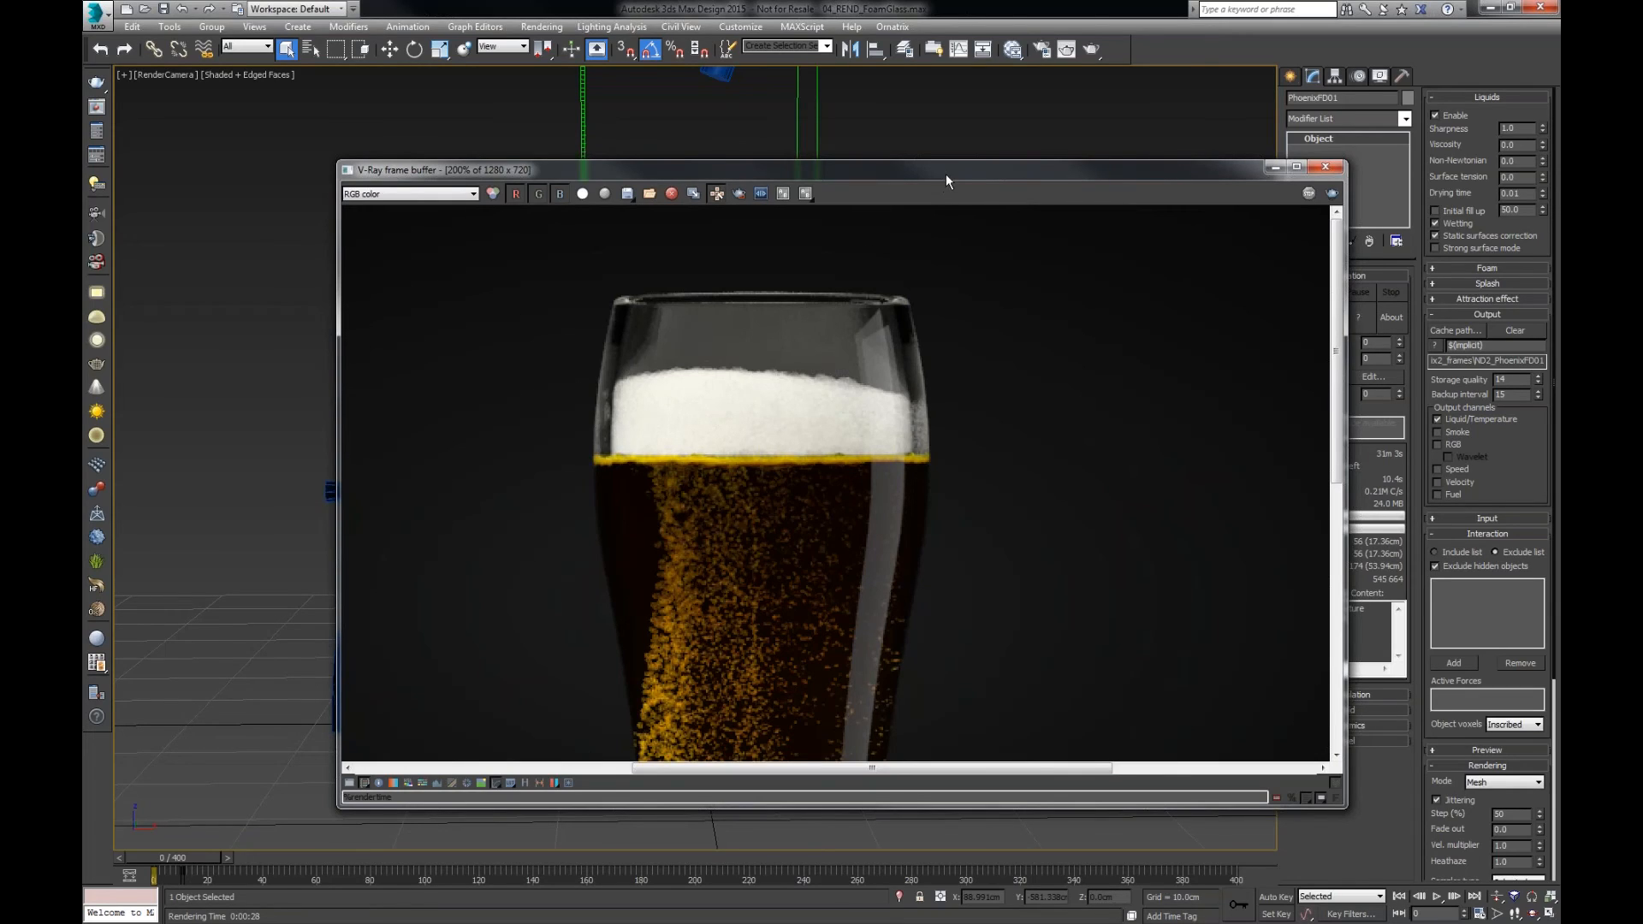
drag(947, 182, 854, 159)
middle_drag(893, 387, 929, 387)
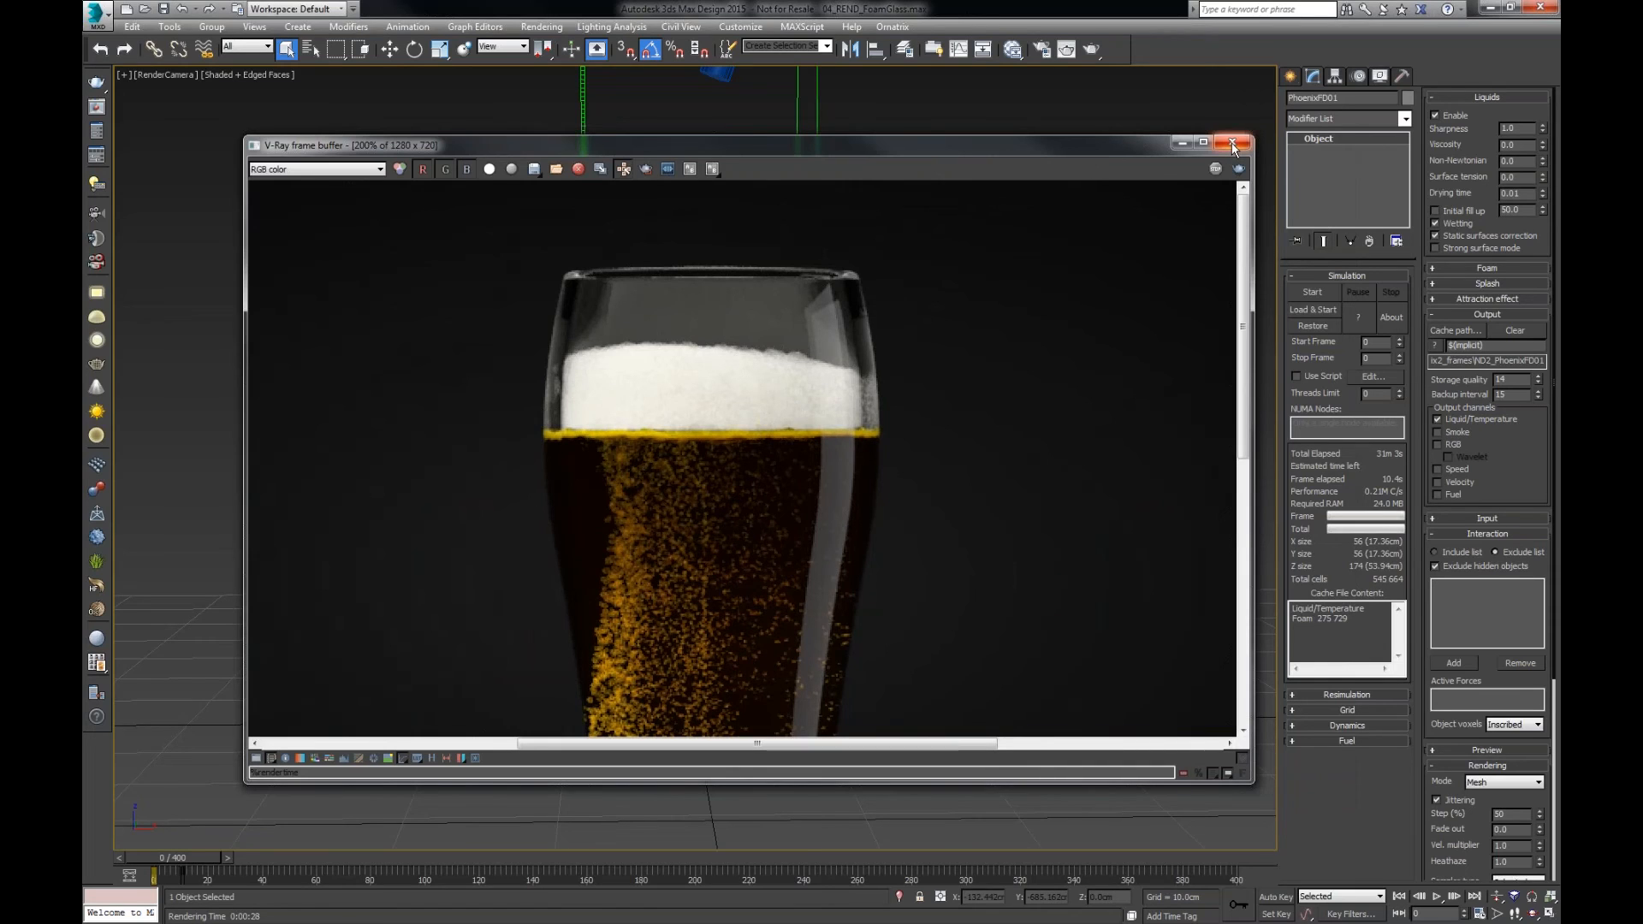
- In the PHXFoam001 shader's Cellular/Bubbles/Splash settings, assign the beer glass object as the Glass
drag(1117, 157, 987, 772)
click(1020, 617)
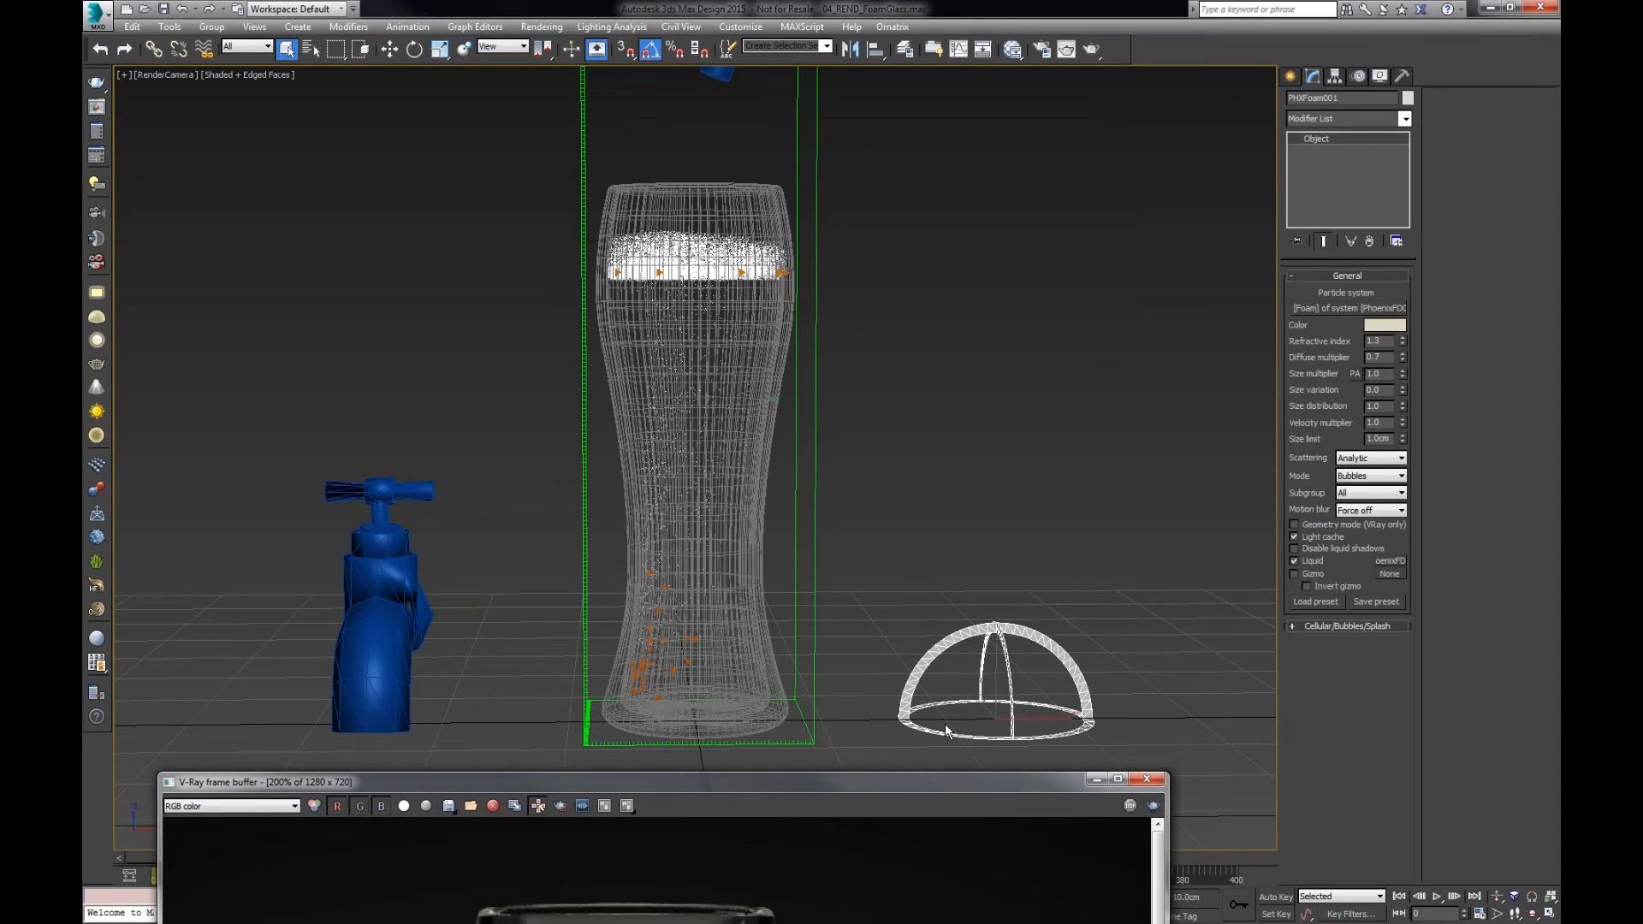
click(1328, 624)
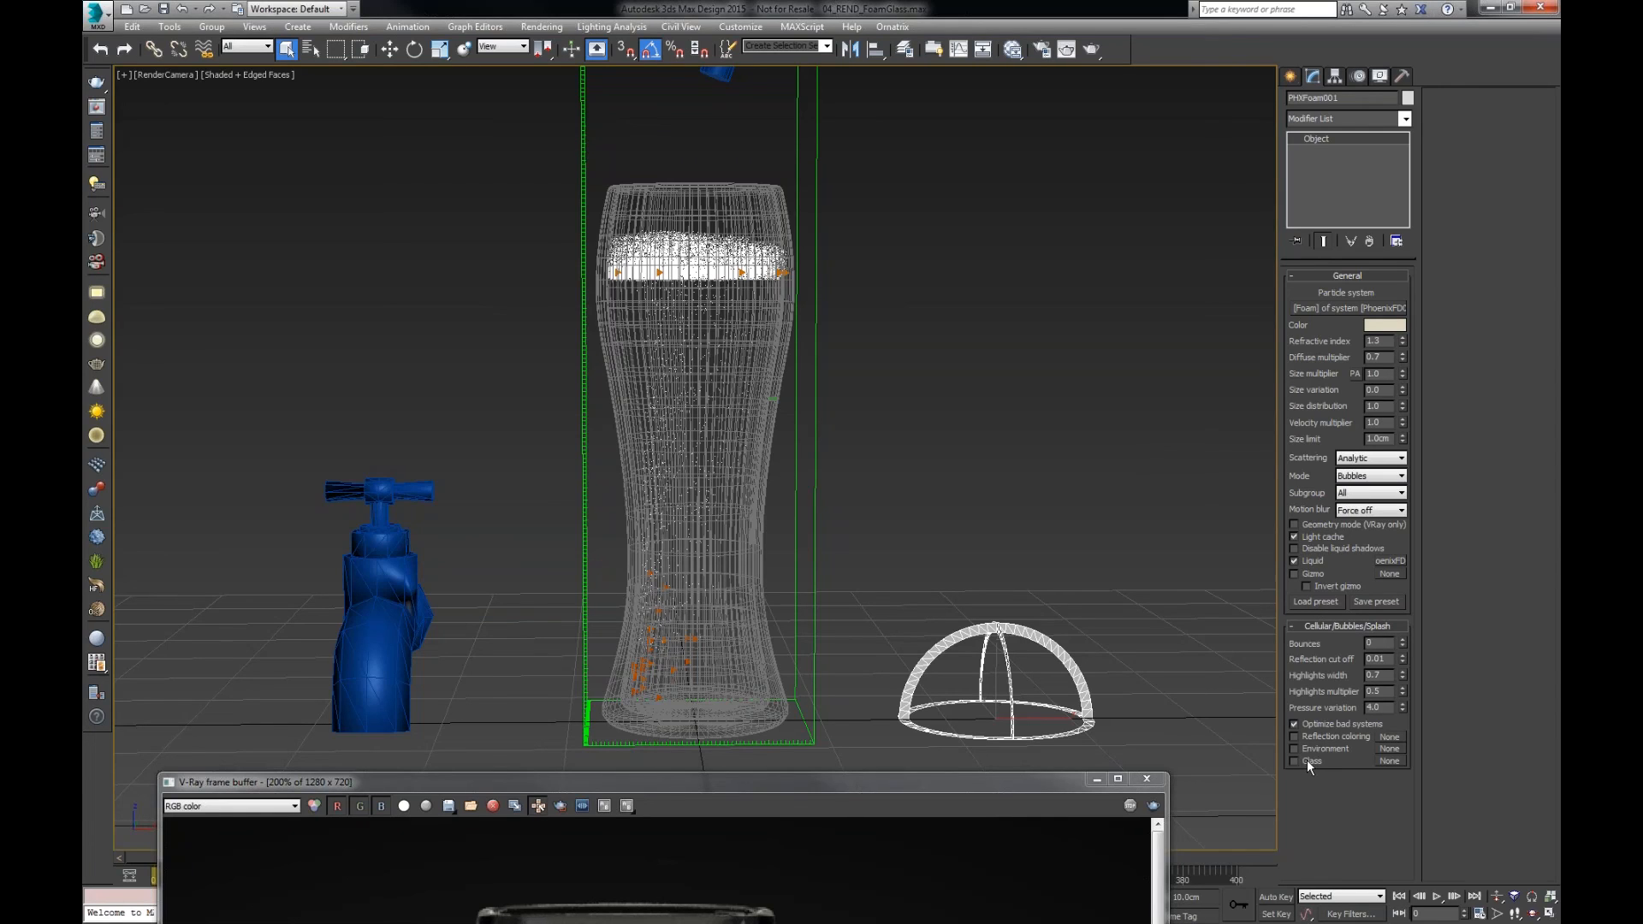
click(1389, 760)
click(755, 192)
- Bring the frame buffer back over the viewport, re-render the beer and inspect the foam against the glass walls
drag(903, 782, 952, 150)
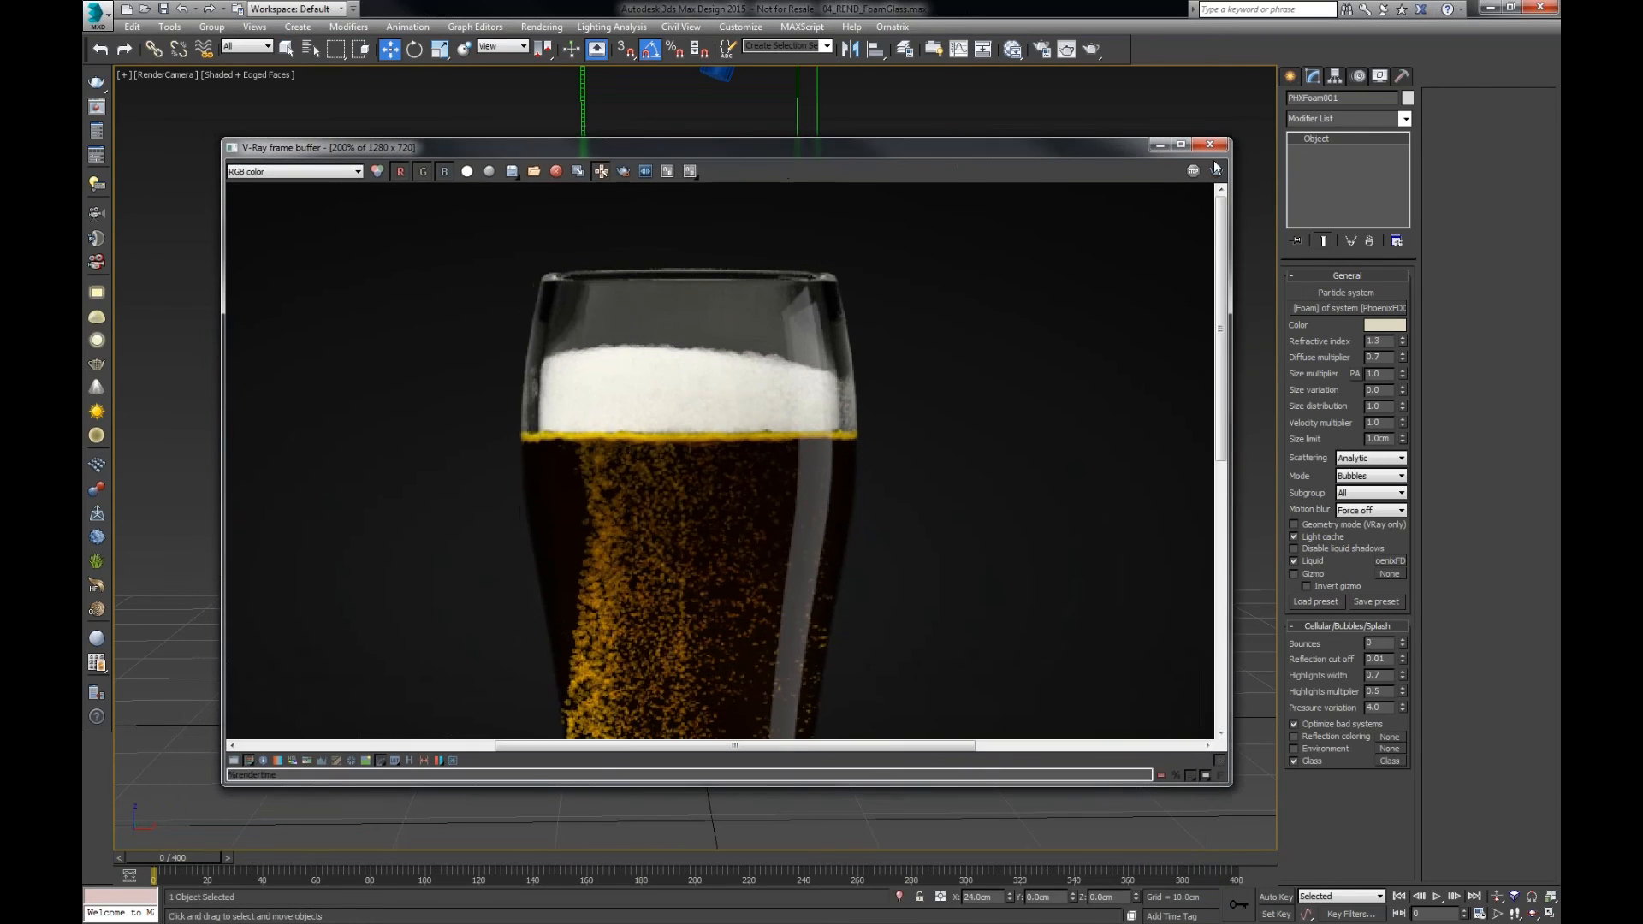
click(1217, 171)
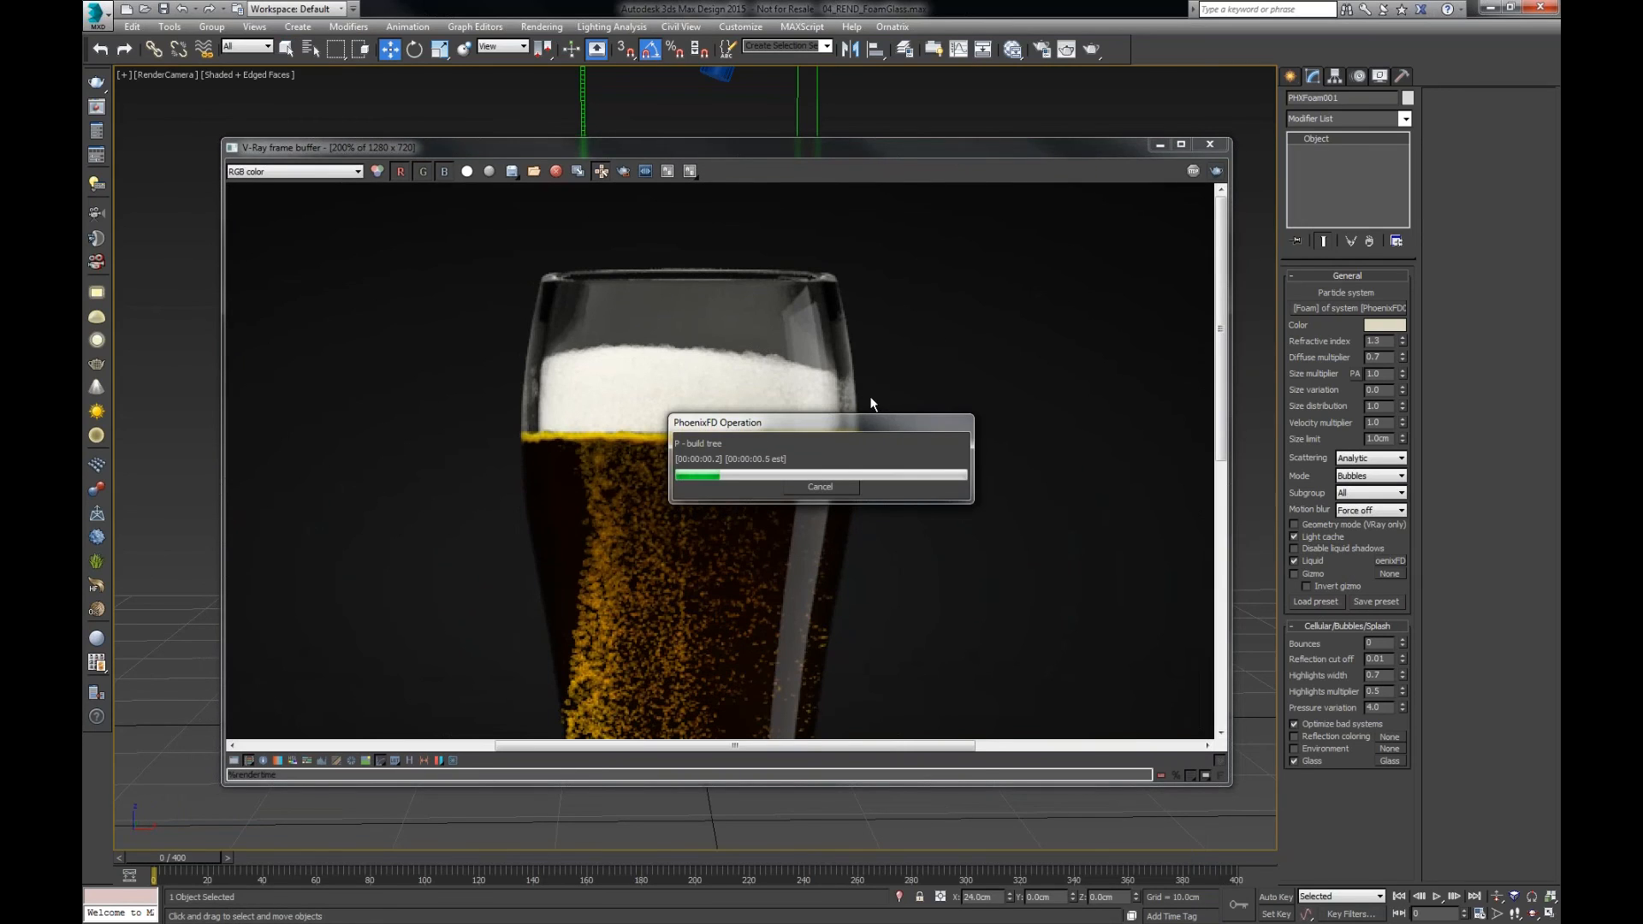
scroll(859, 404, up, 1)
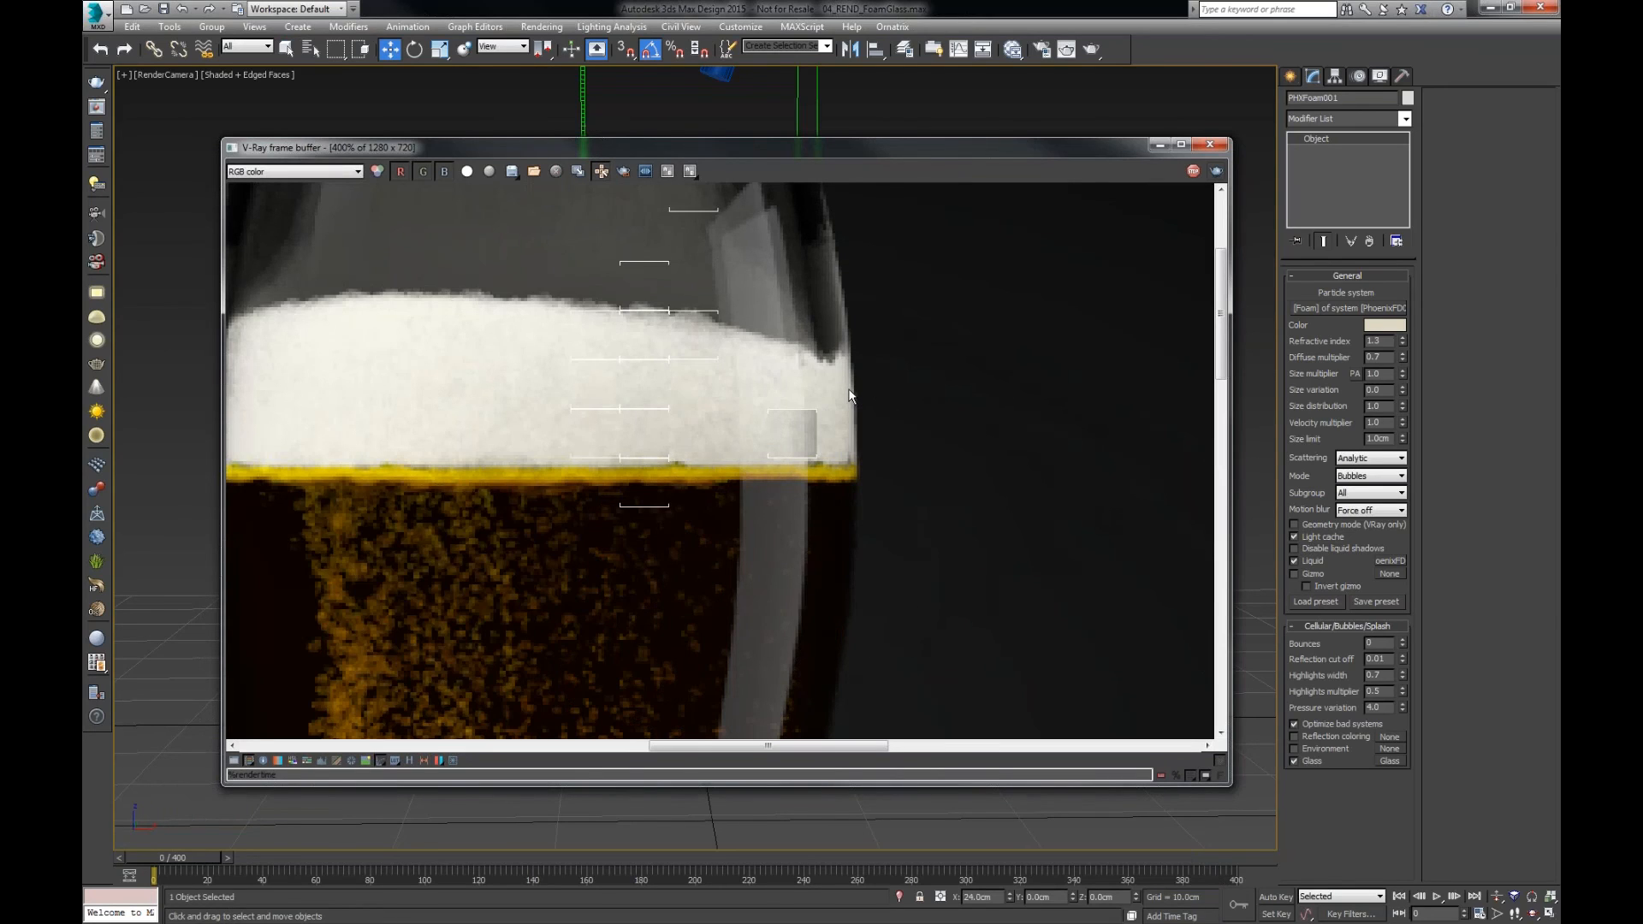
scroll(854, 387, down, 1)
middle_drag(843, 391, 852, 395)
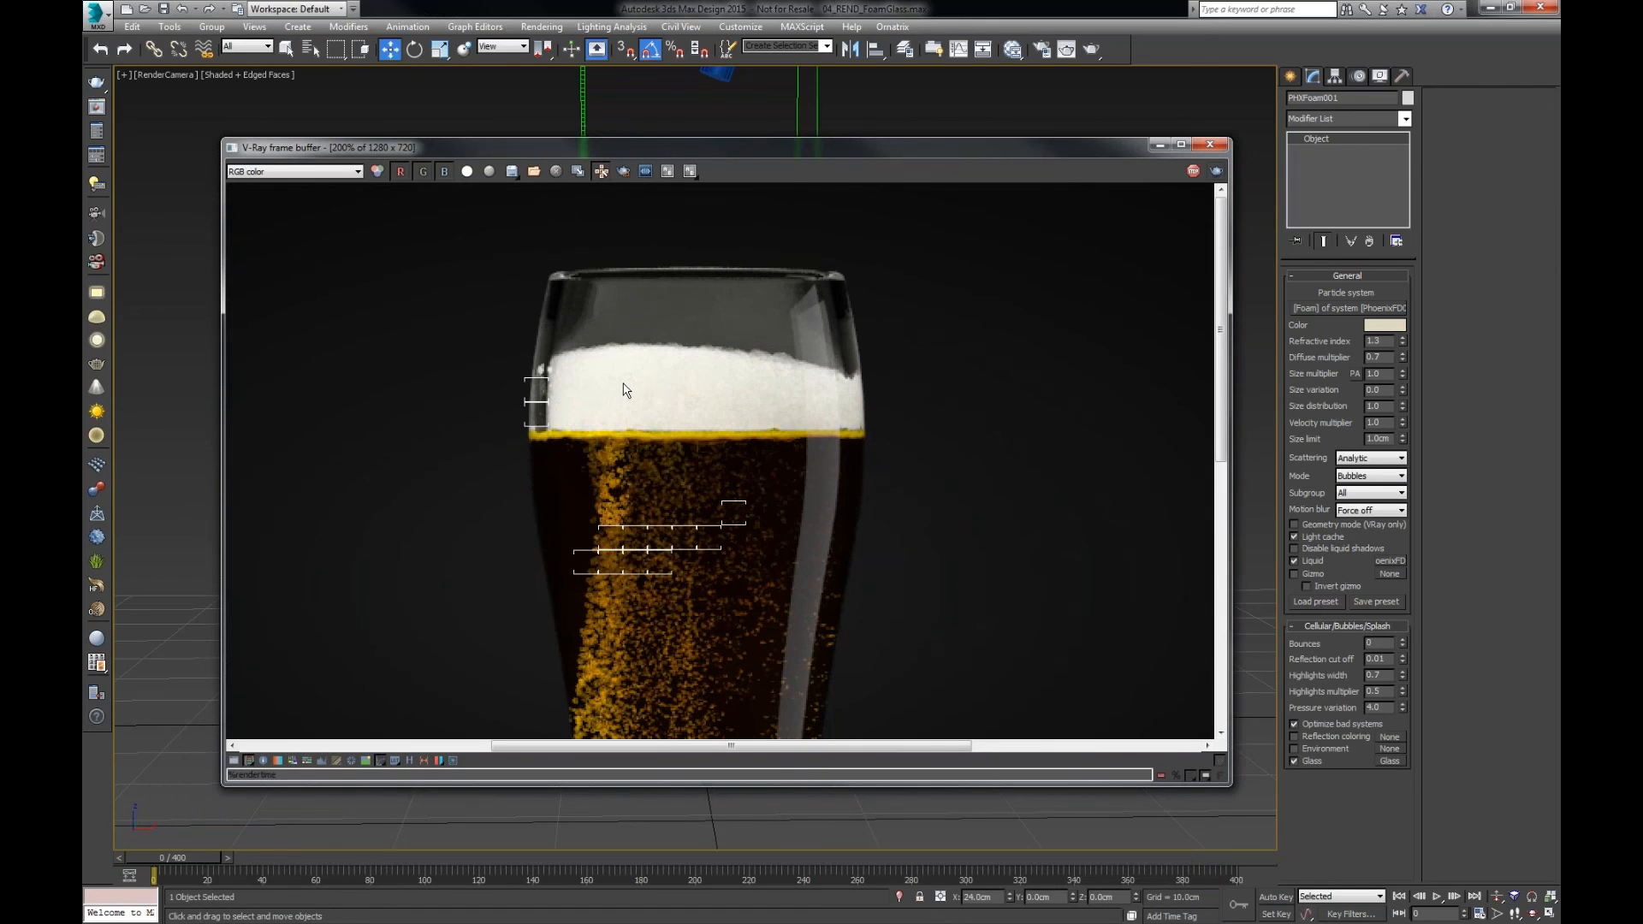
middle_drag(608, 398, 657, 397)
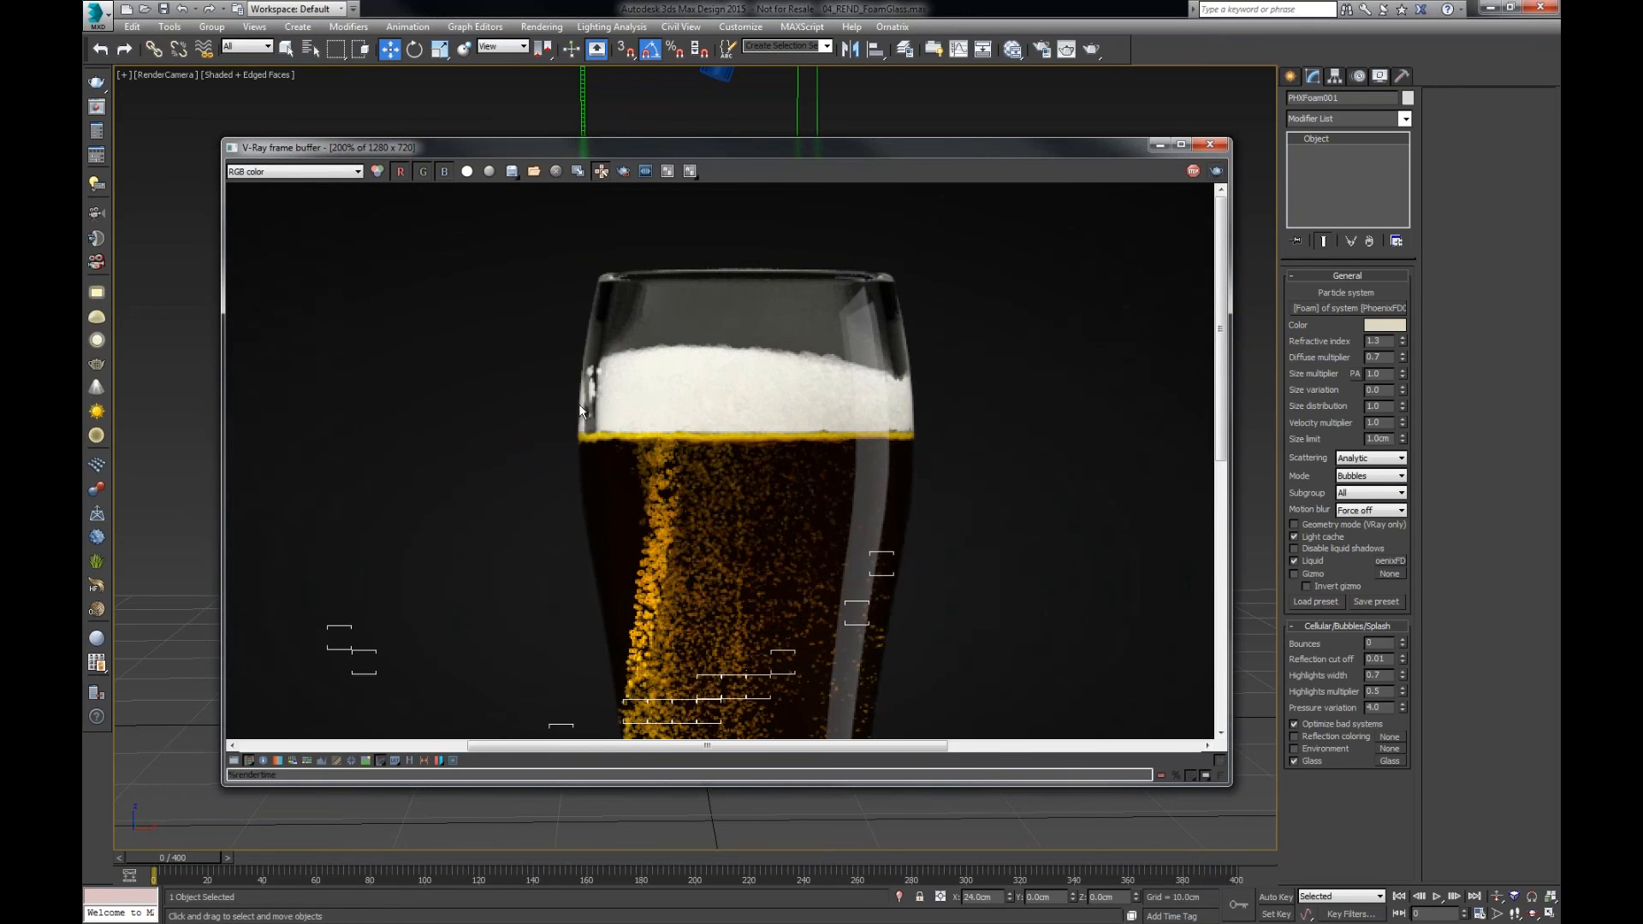
- Zoom the render to 400% and define a render region around the left edge of the foam
scroll(579, 391, up, 1)
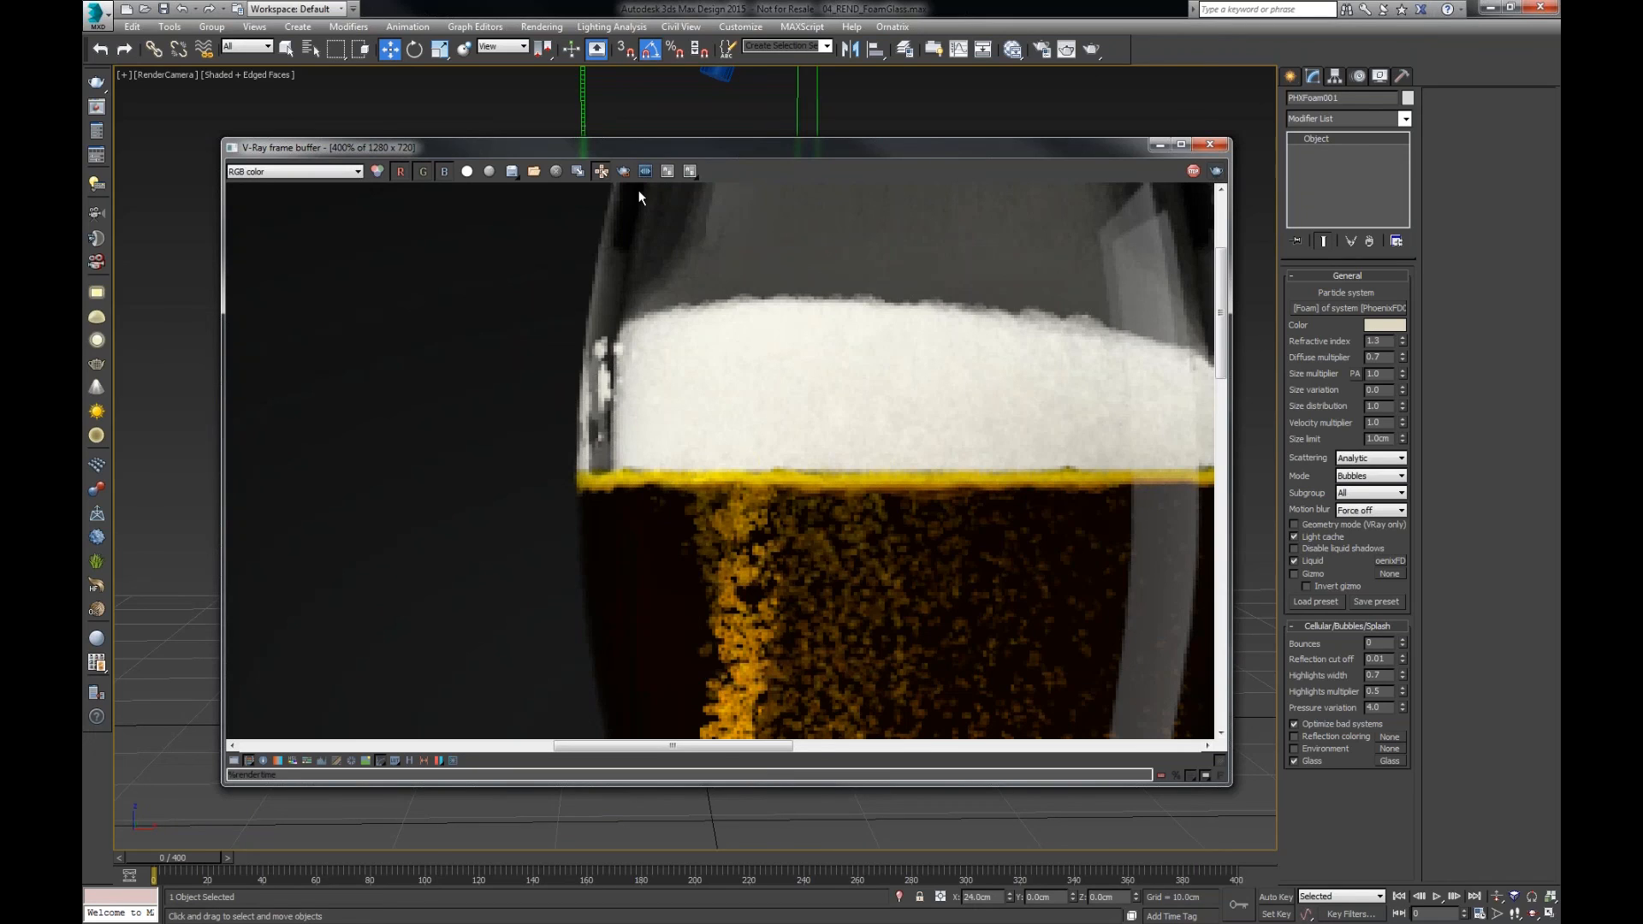
click(625, 173)
mouse_move(497, 278)
mouse_down()
mouse_move(737, 527)
mouse_move(910, 605)
mouse_up()
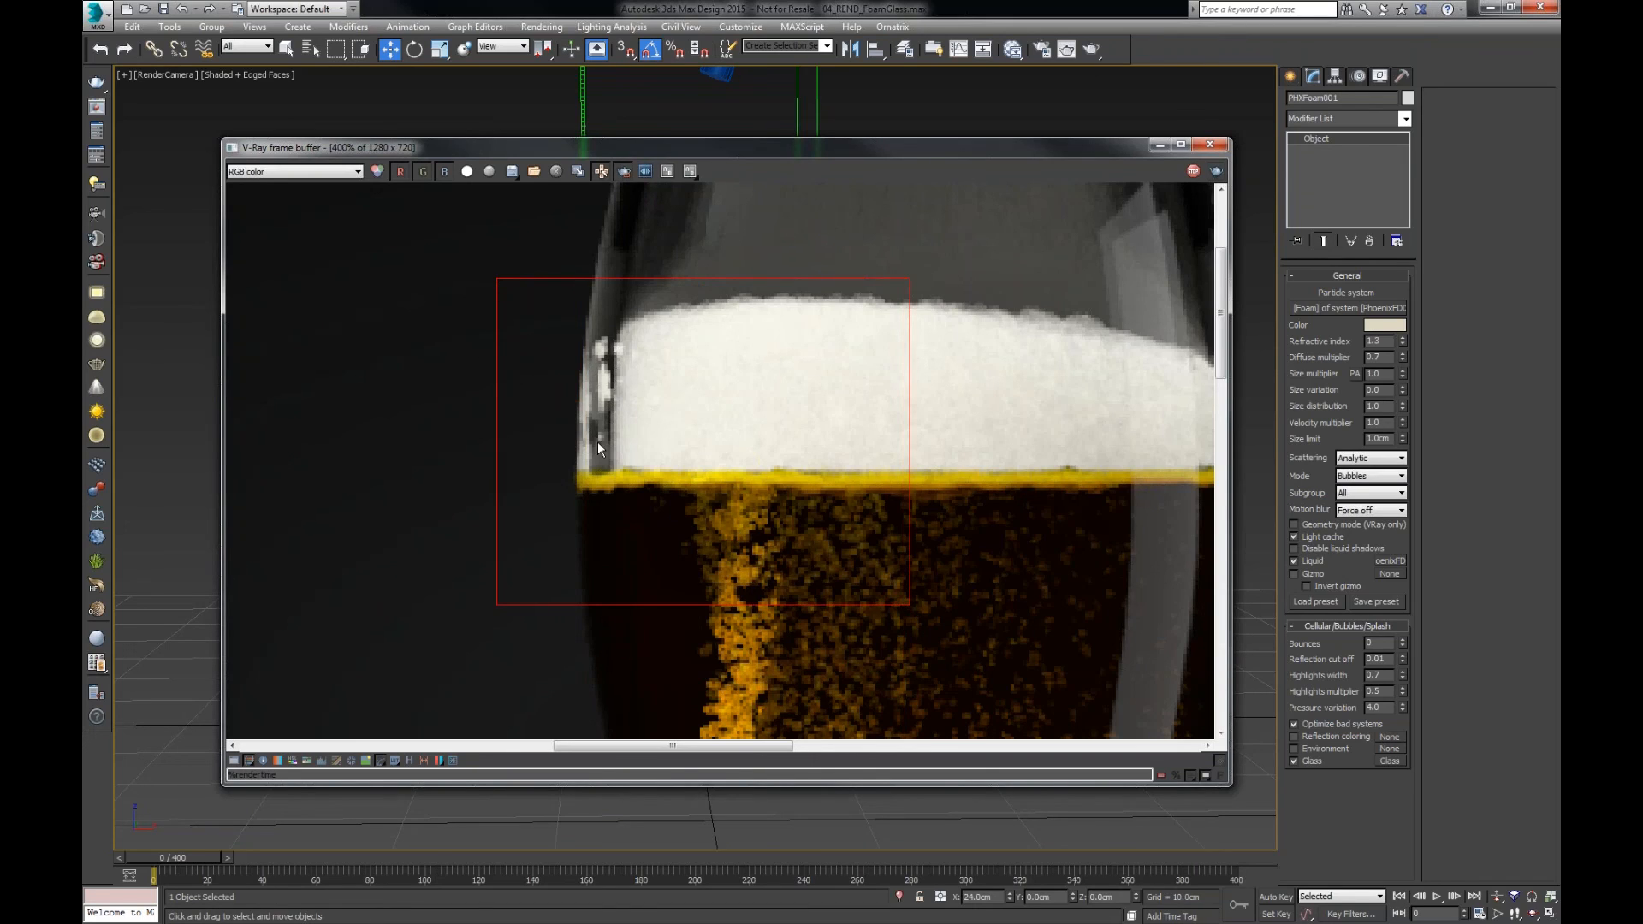
scroll(683, 389, down, 1)
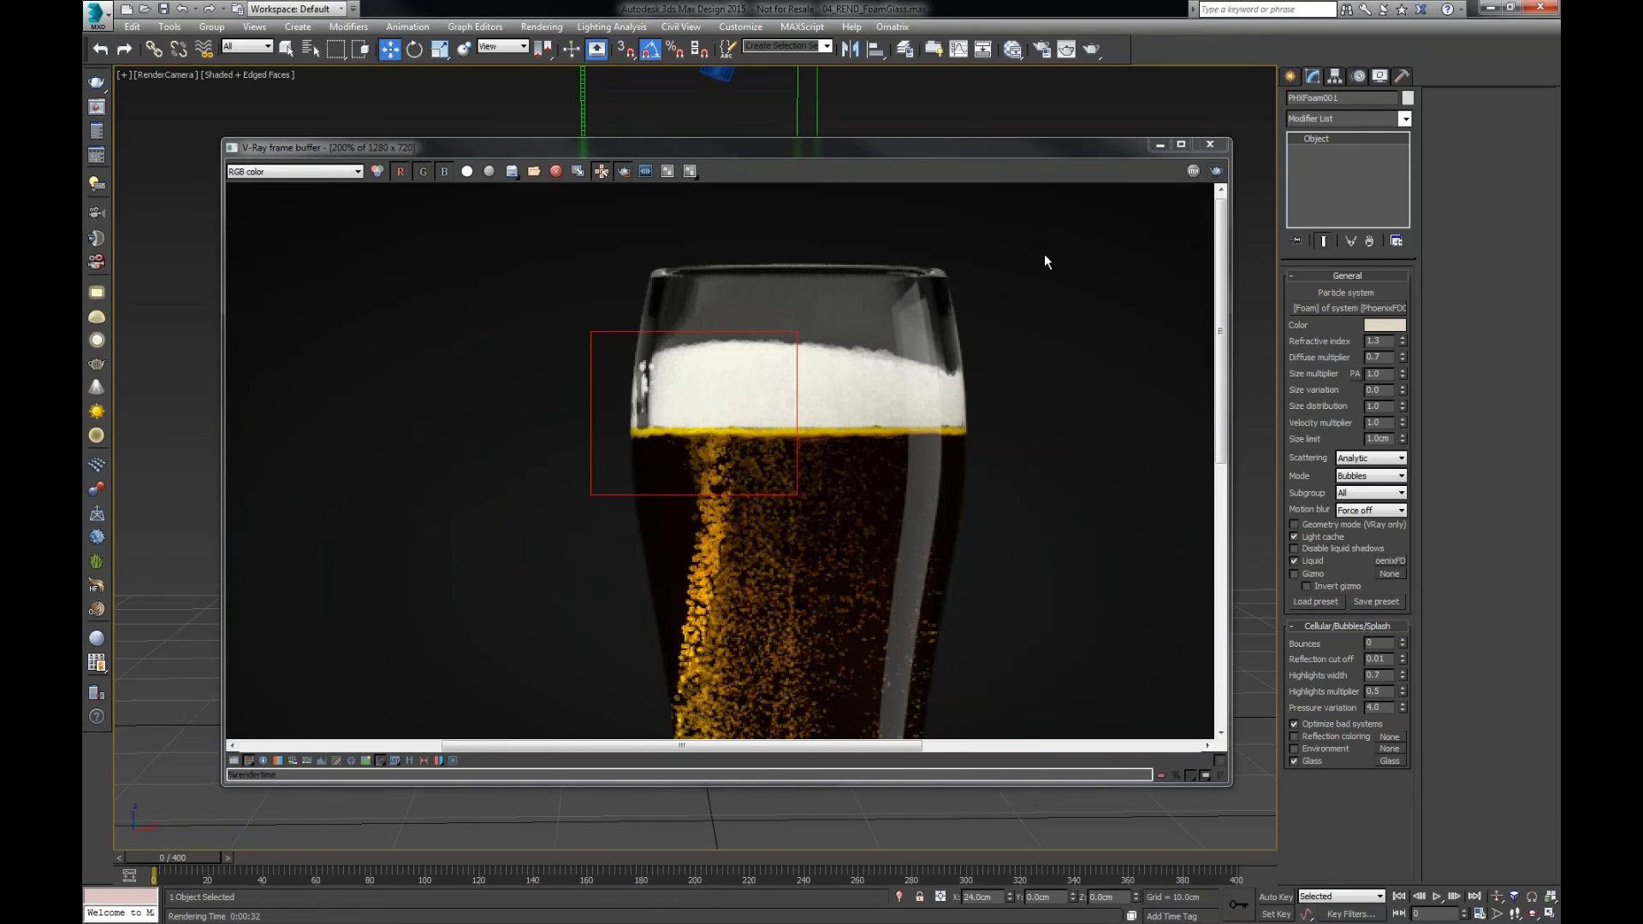
- Minimize the V-Ray frame buffer and select the beer glass in the viewport
click(1158, 145)
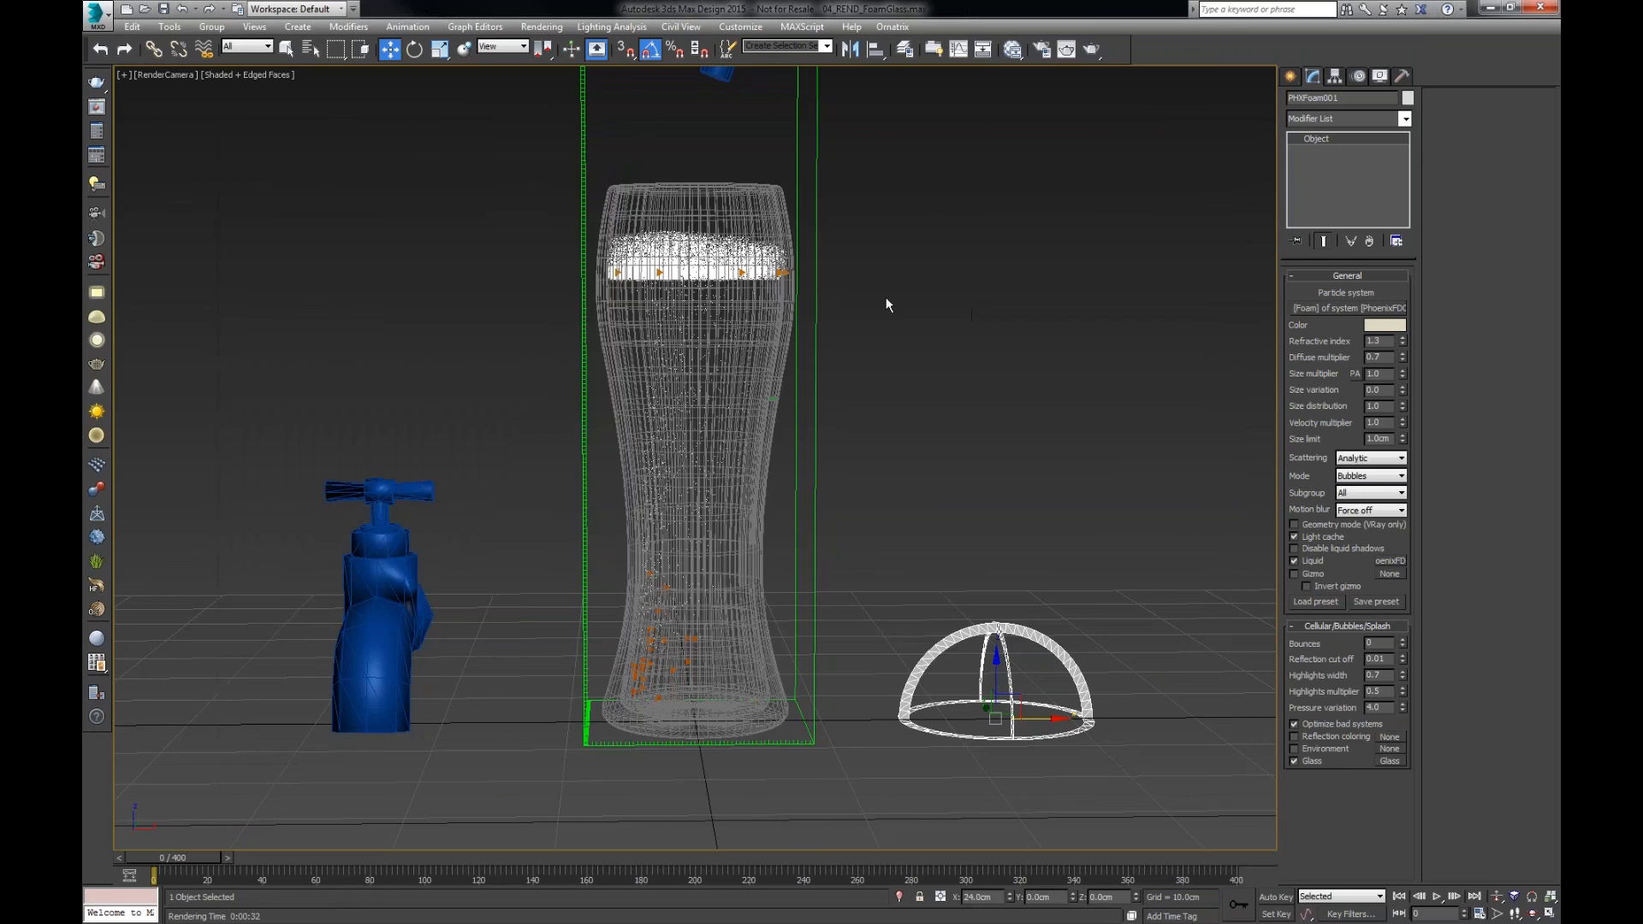
click(735, 209)
- Switch to the photo viewer and compare the voxels_08.jpg, voxels_09.jpg and voxels_10.jpg diagrams
key(alt+Tab)
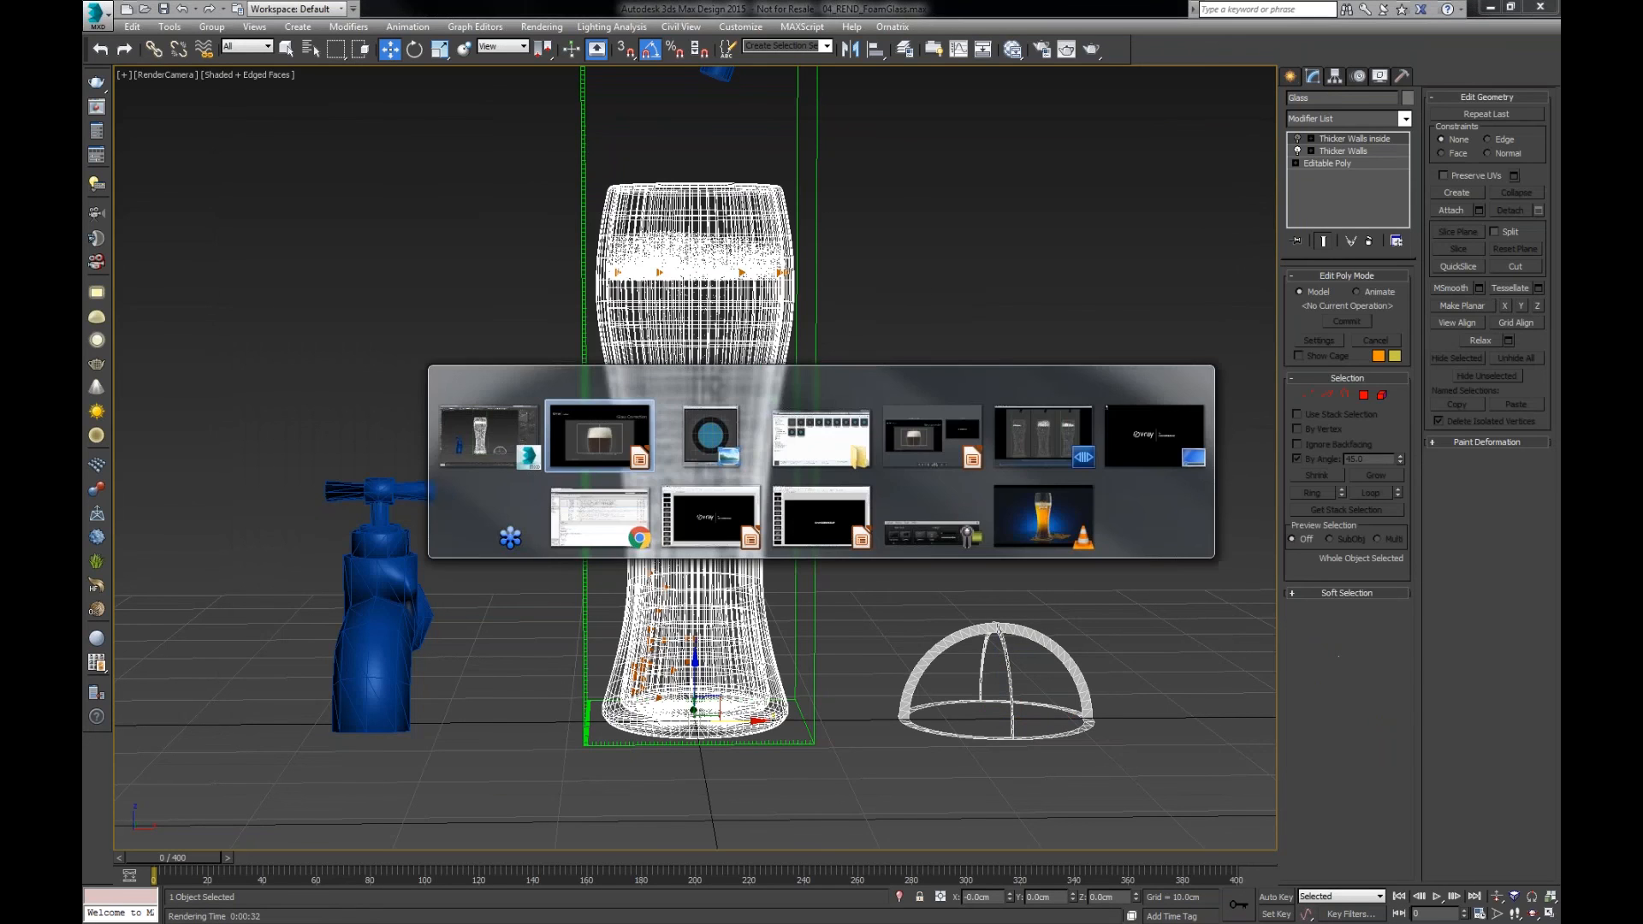
click(712, 436)
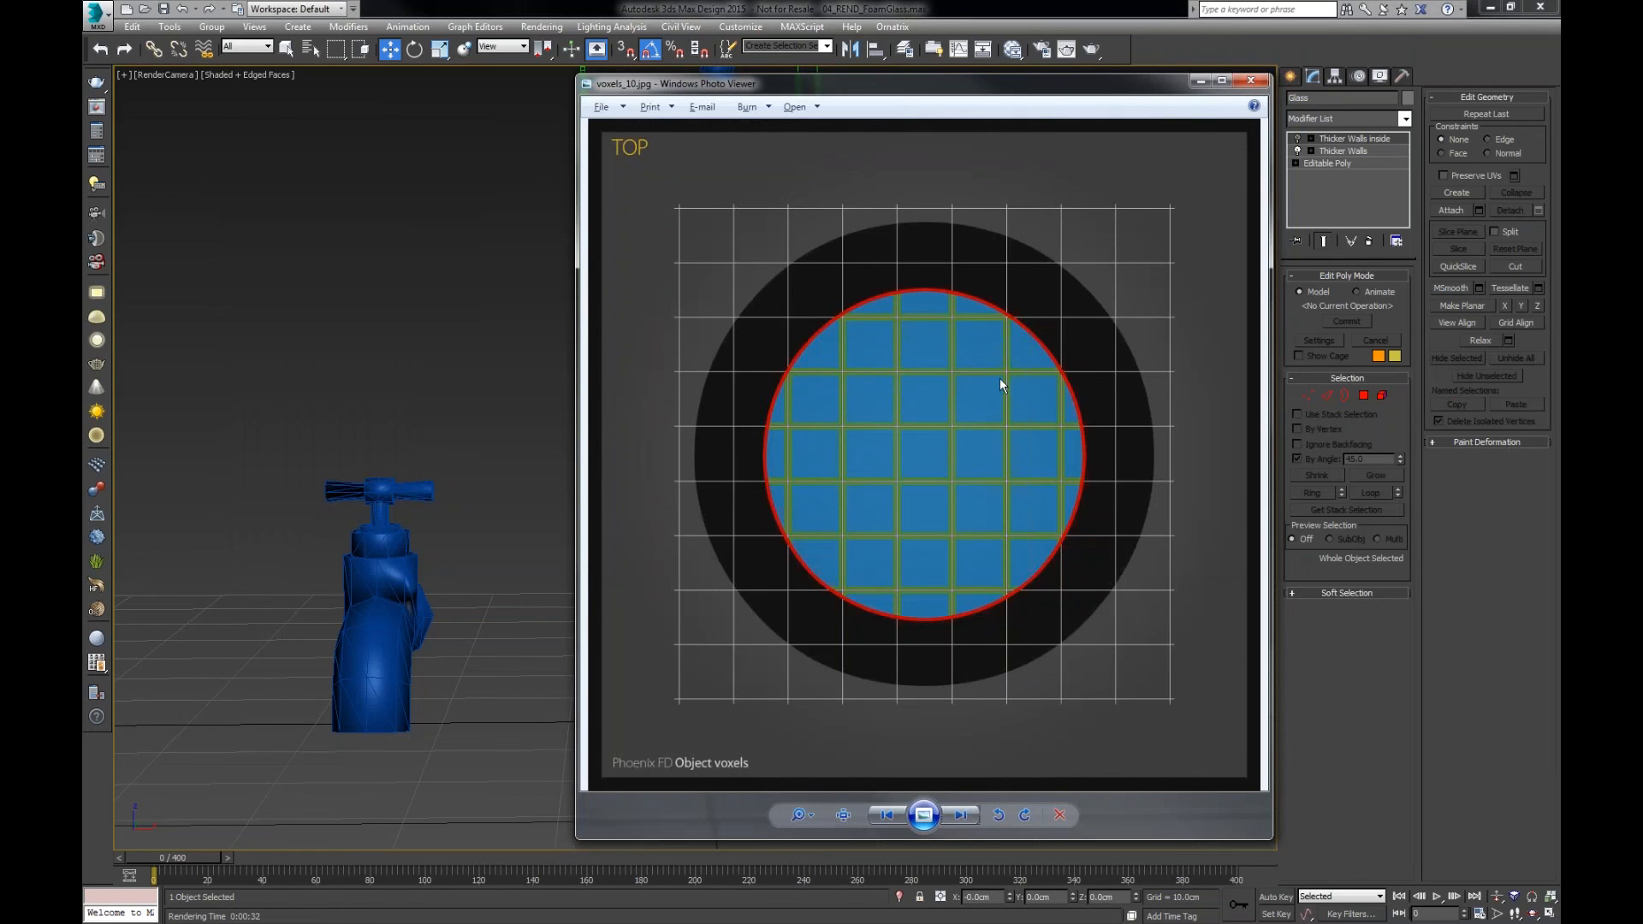
click(885, 819)
click(885, 819)
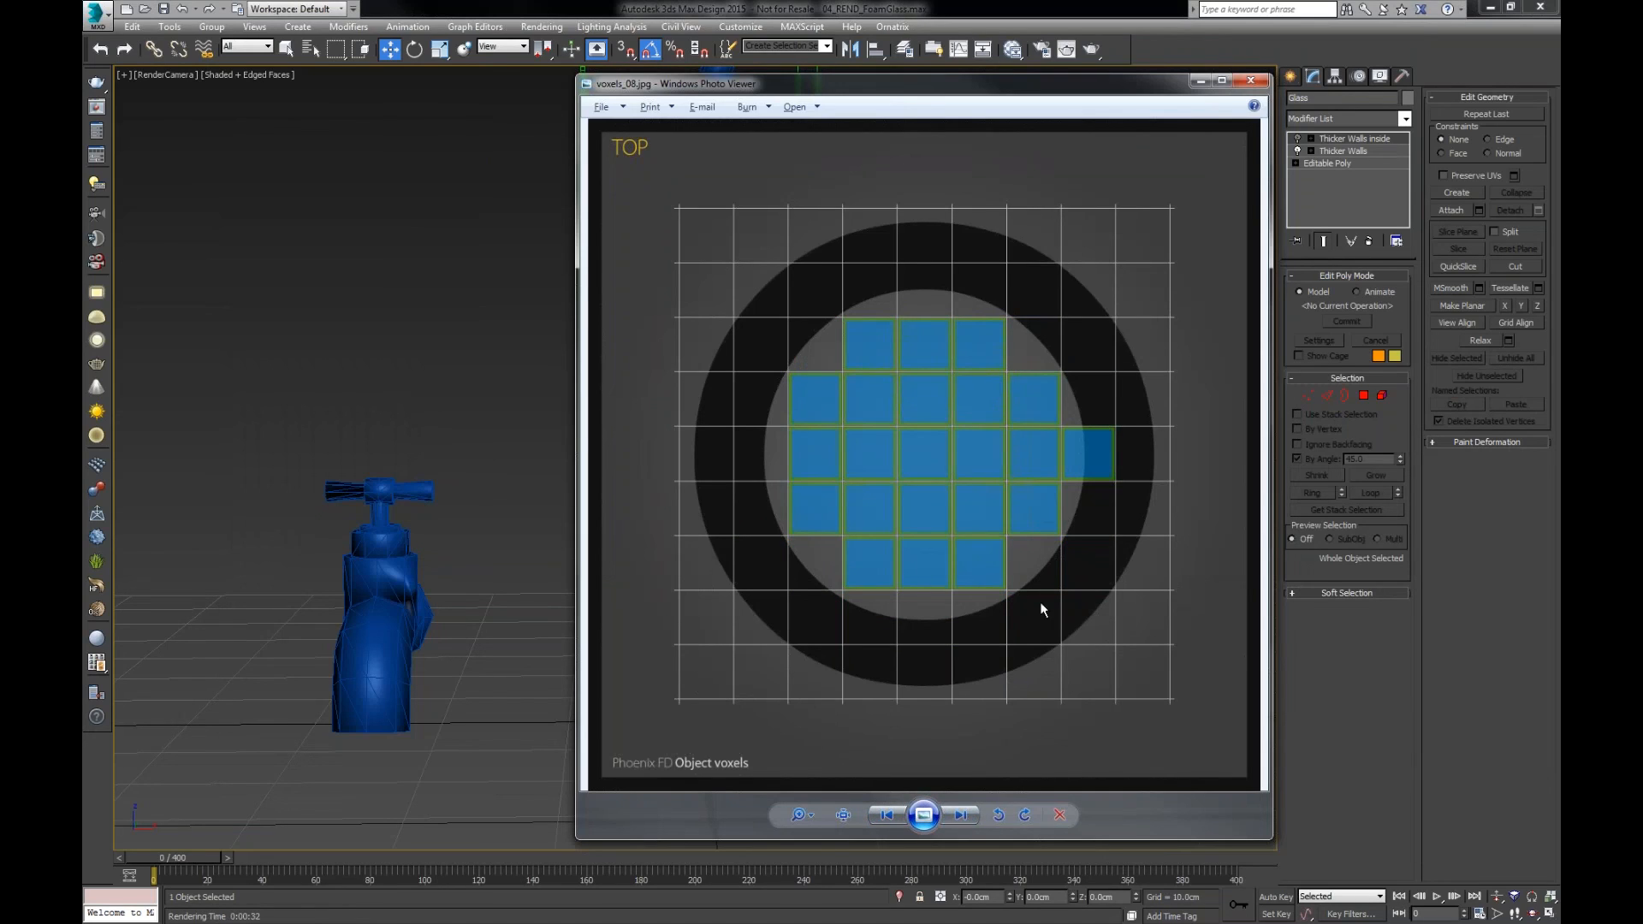
click(962, 817)
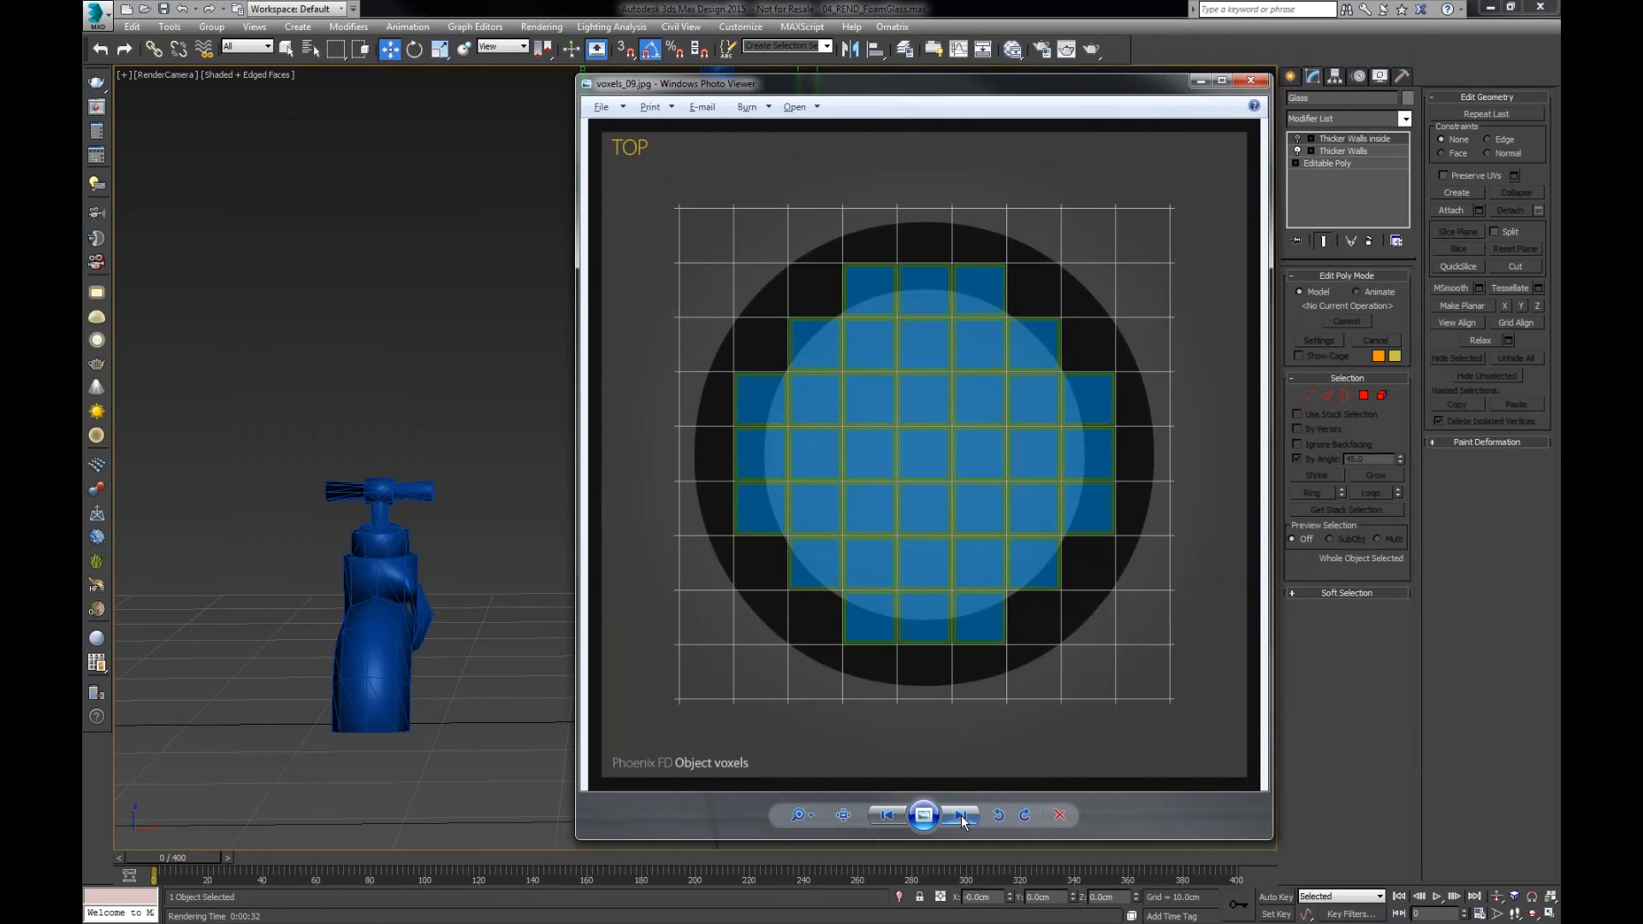
click(962, 818)
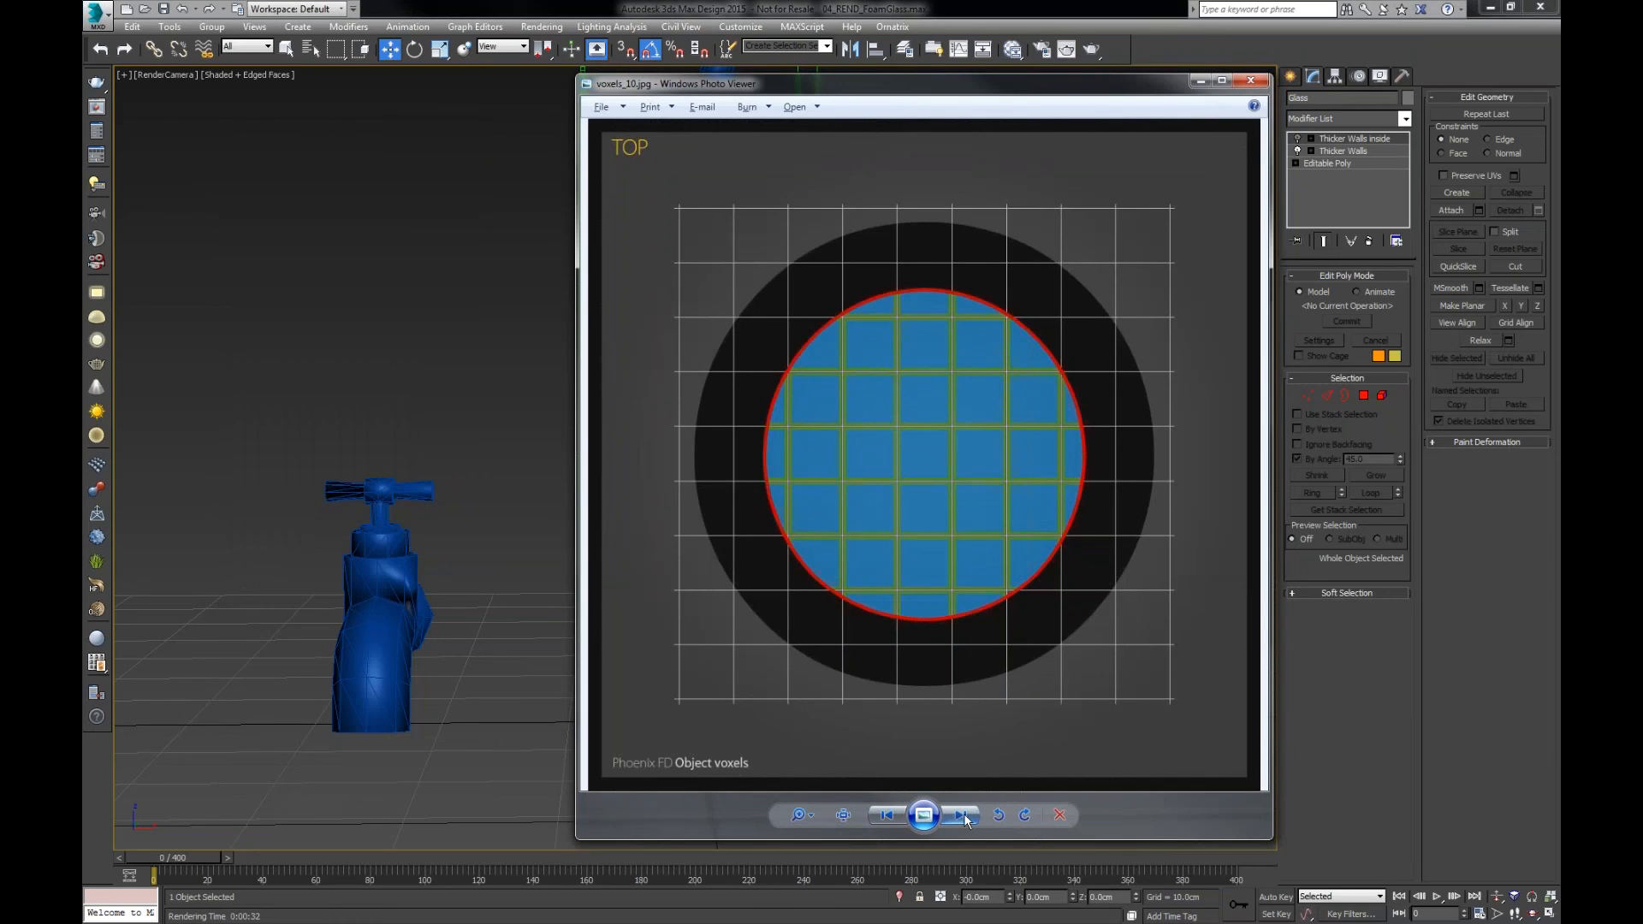
- Return to 3ds Max, select the Phoenix FD simulator and review its Object voxels and Gizmo settings
click(546, 402)
click(801, 485)
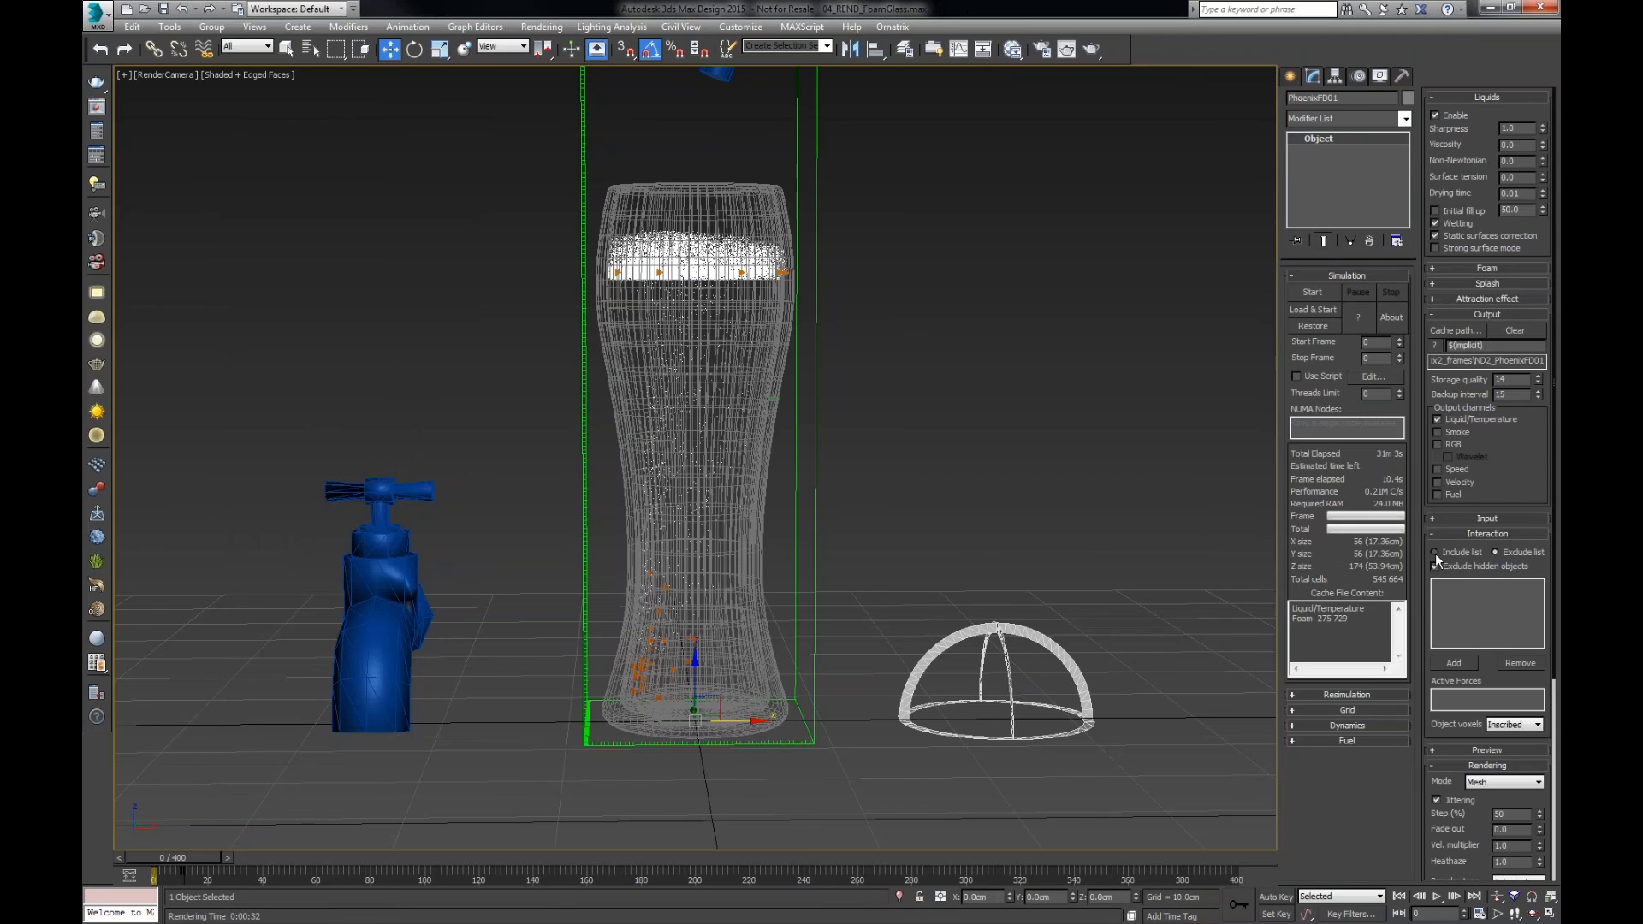
scroll(1437, 558, down, 5)
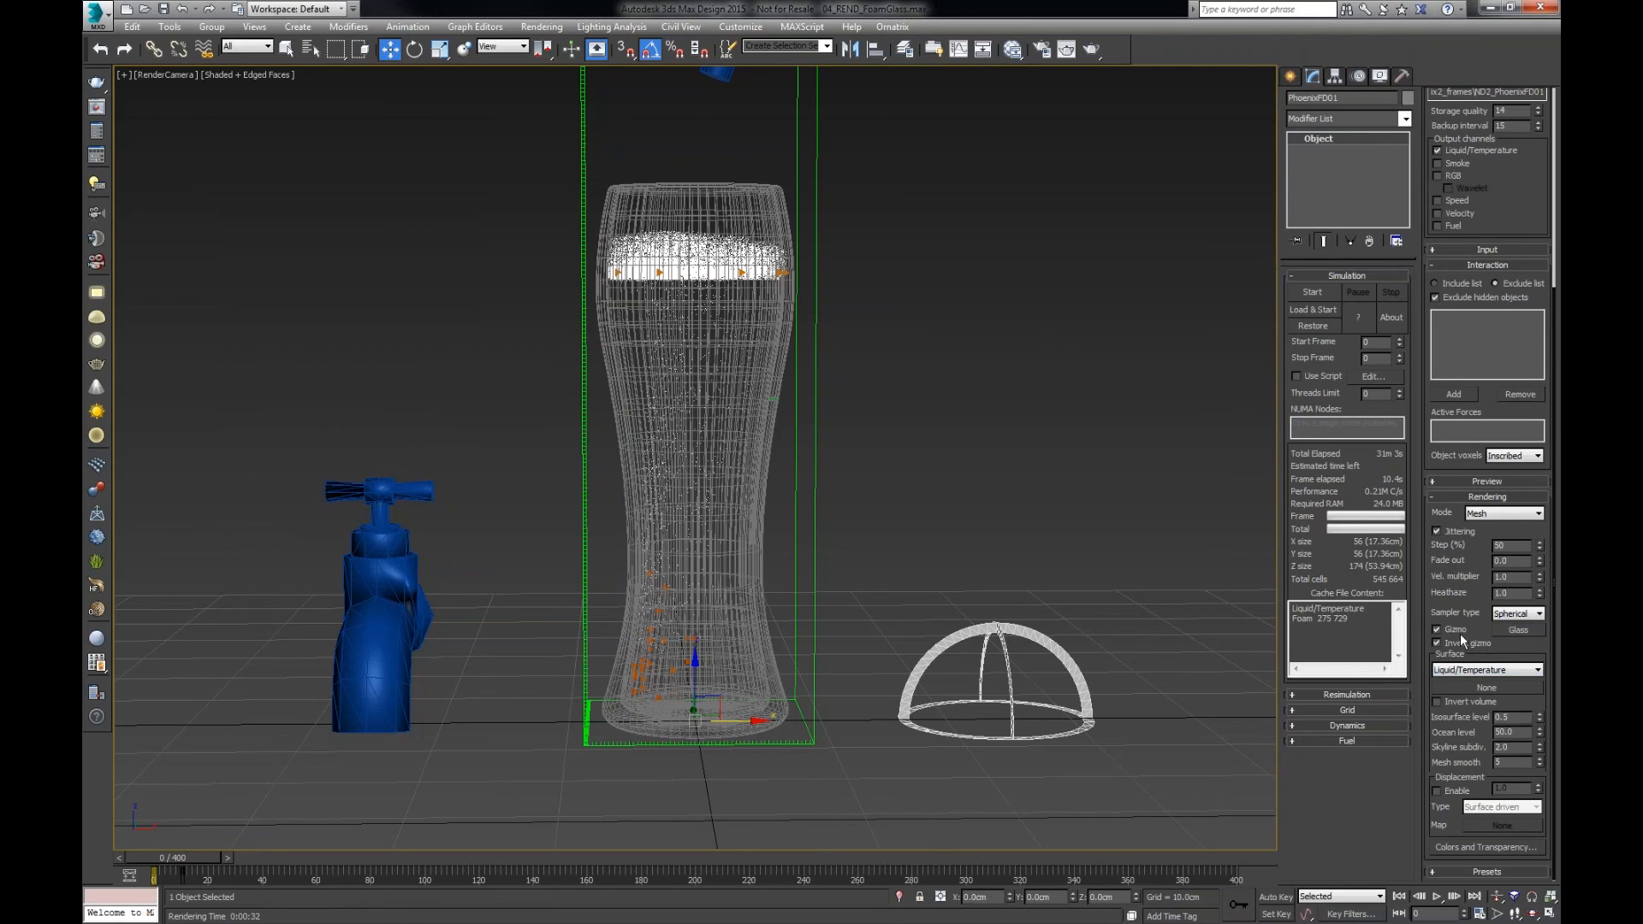
- Select the beer glass and view its rim up close in the Perspective view
click(765, 352)
right_click(931, 400)
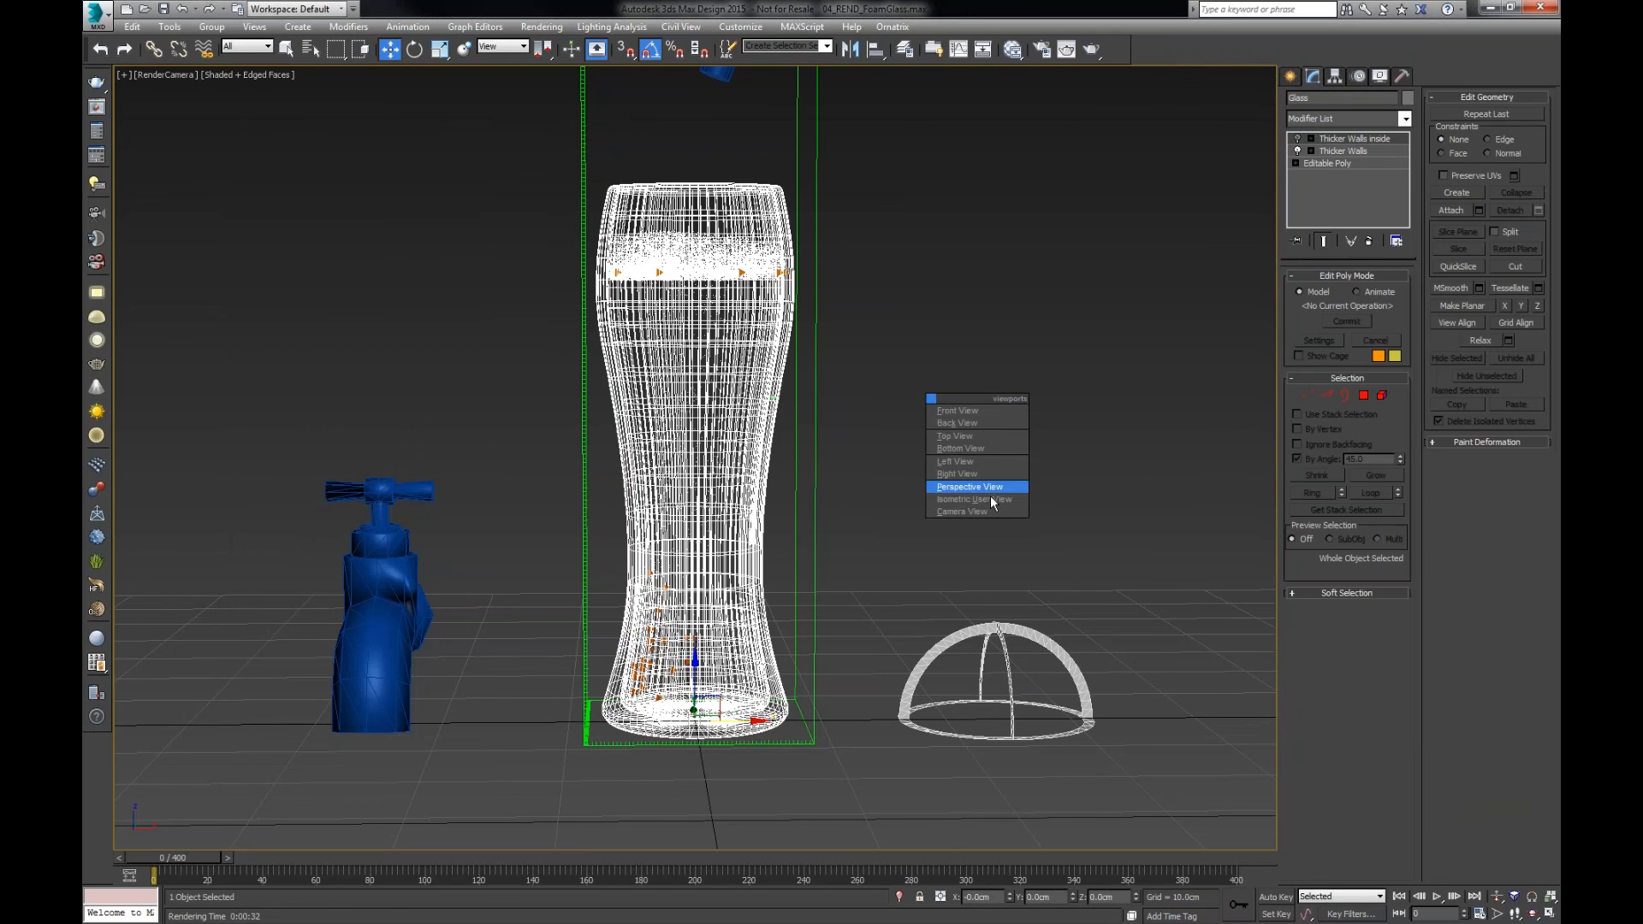
click(978, 490)
scroll(910, 433, down, 3)
scroll(865, 484, up, 10)
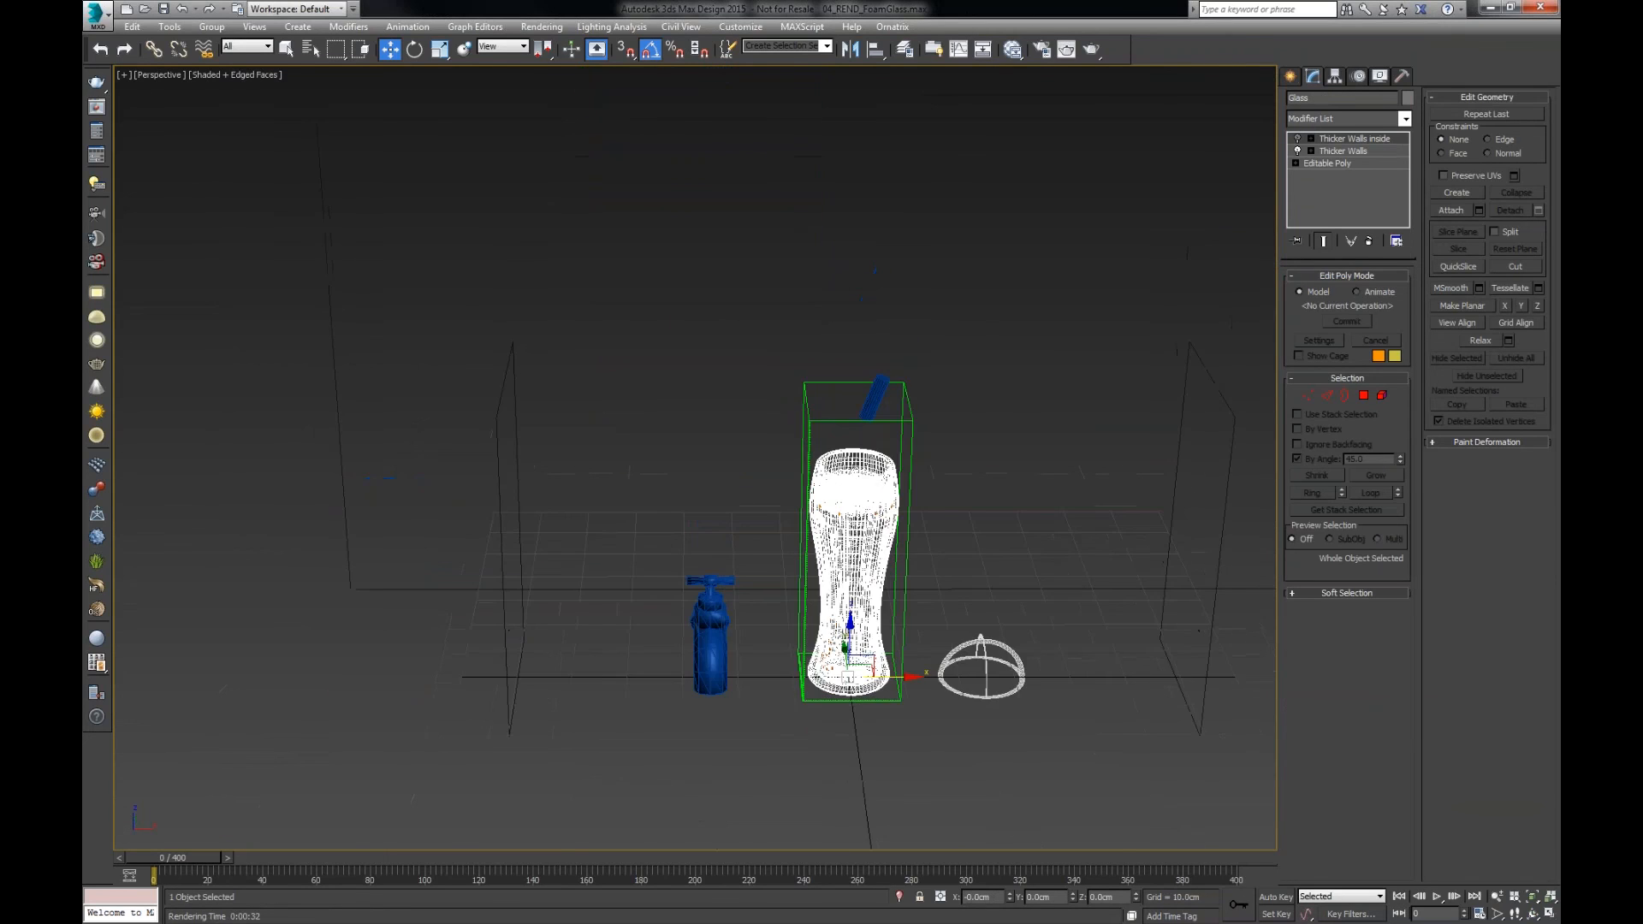
alt+middle_drag(866, 485, 865, 531)
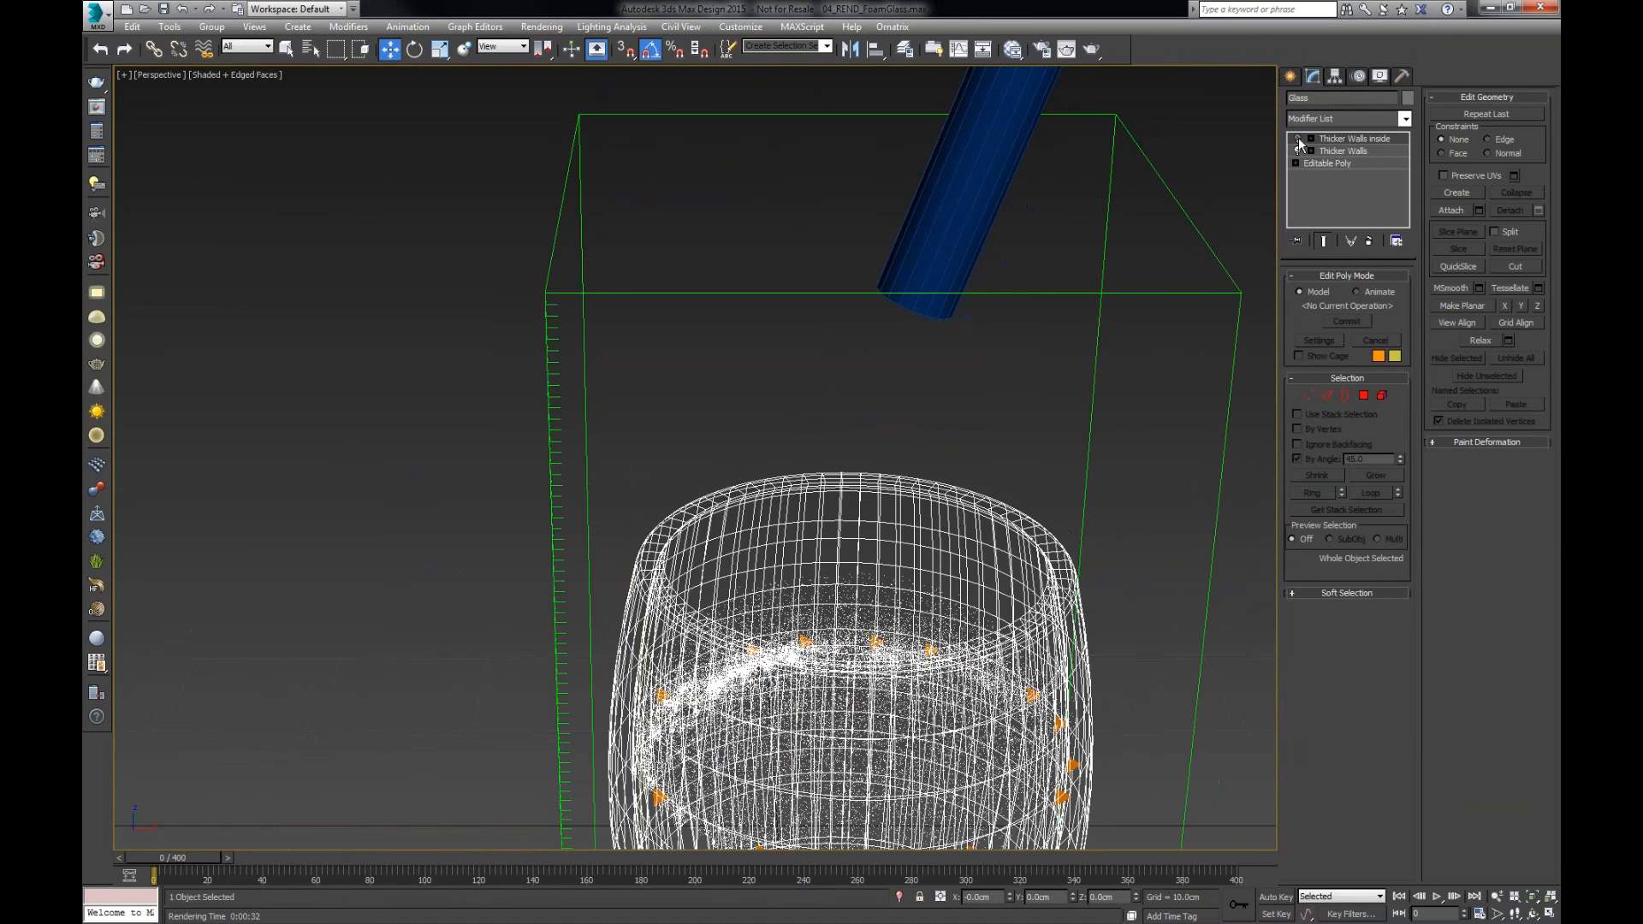
- Enable the glass's Thicker Walls inside modifier and compare the inner wall with and without it at polygon level
click(1298, 151)
click(1361, 398)
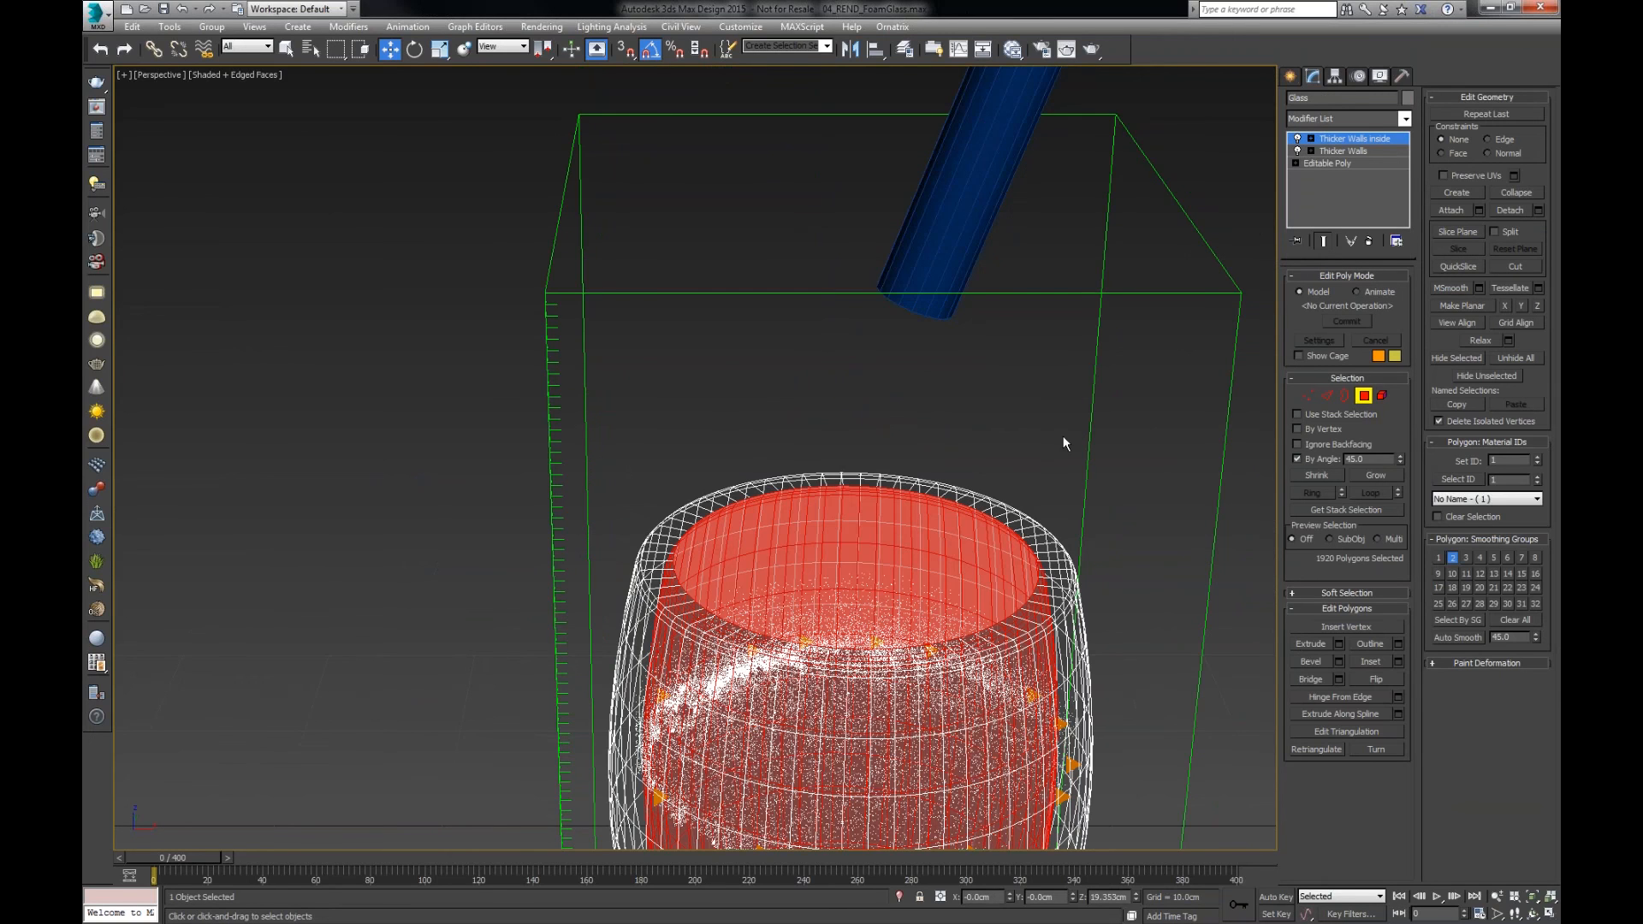
click(1298, 139)
click(1298, 139)
click(1298, 139)
click(1298, 138)
- Inspect the modifier's selected inner-wall polygons on the whole glass and return to object level
scroll(854, 443, down, 5)
click(1267, 403)
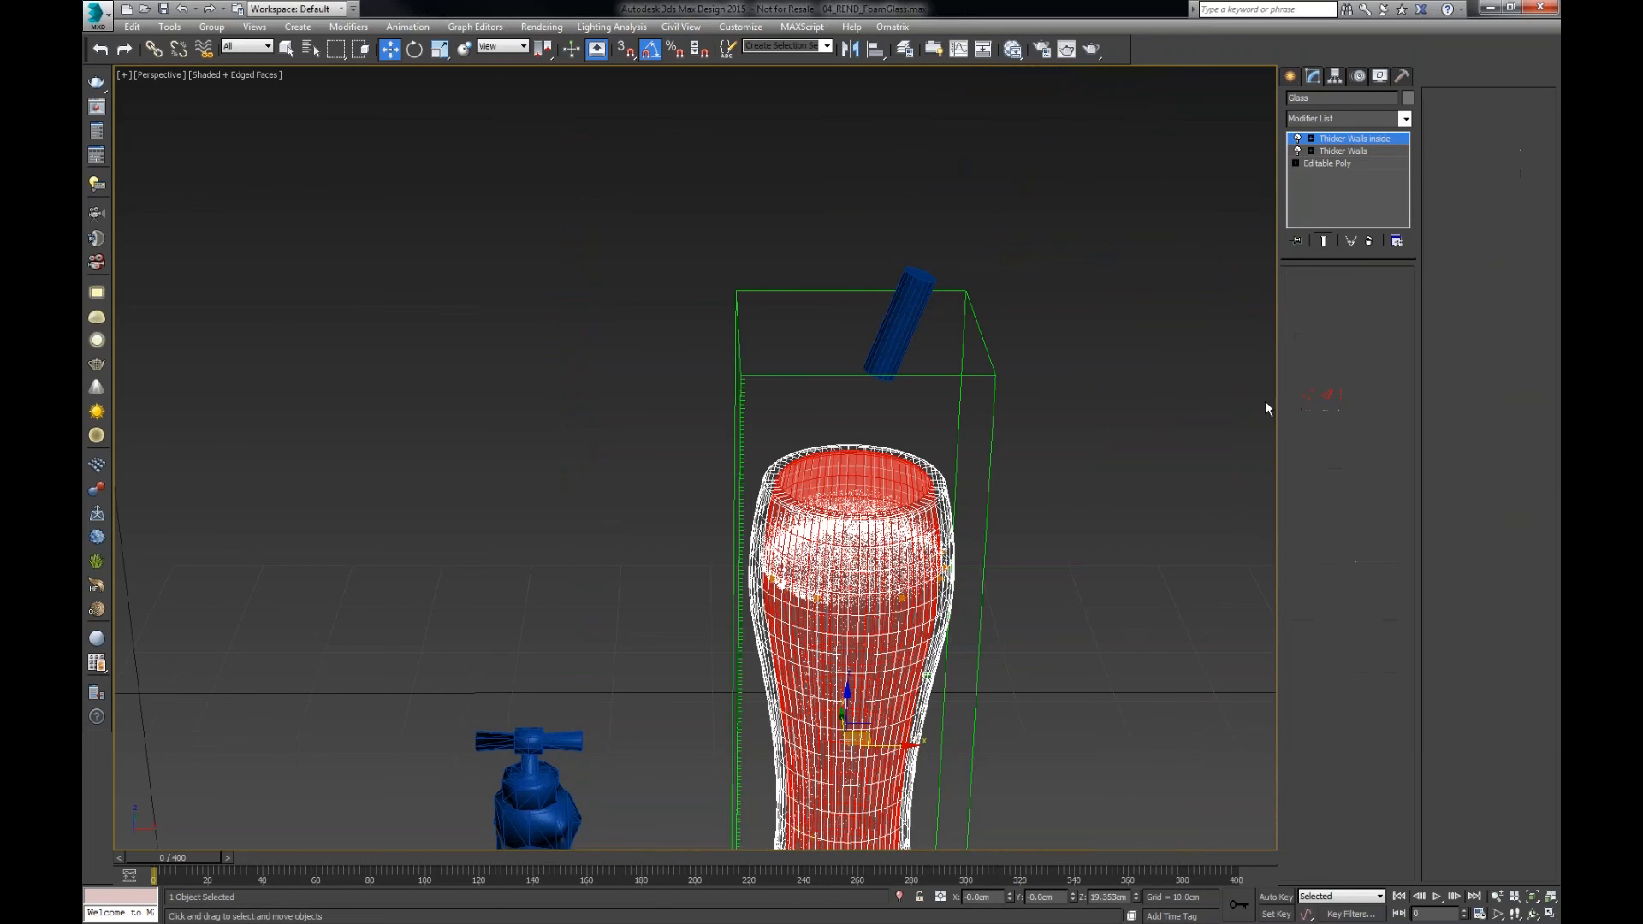
click(1034, 399)
click(887, 446)
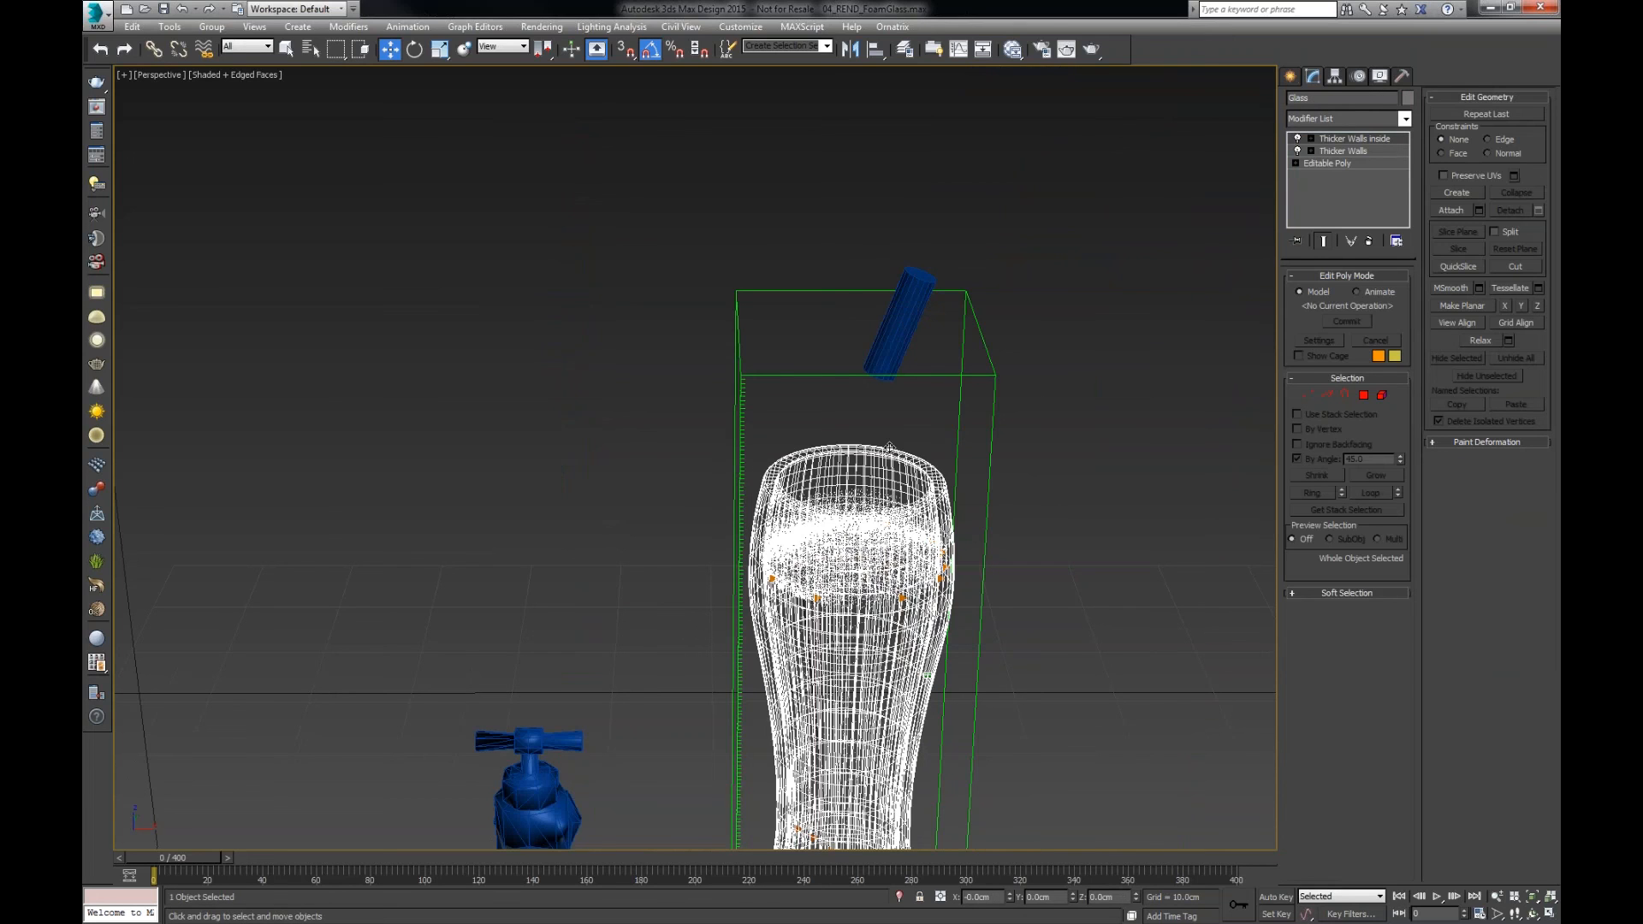
click(1365, 400)
key(ctrl+a)
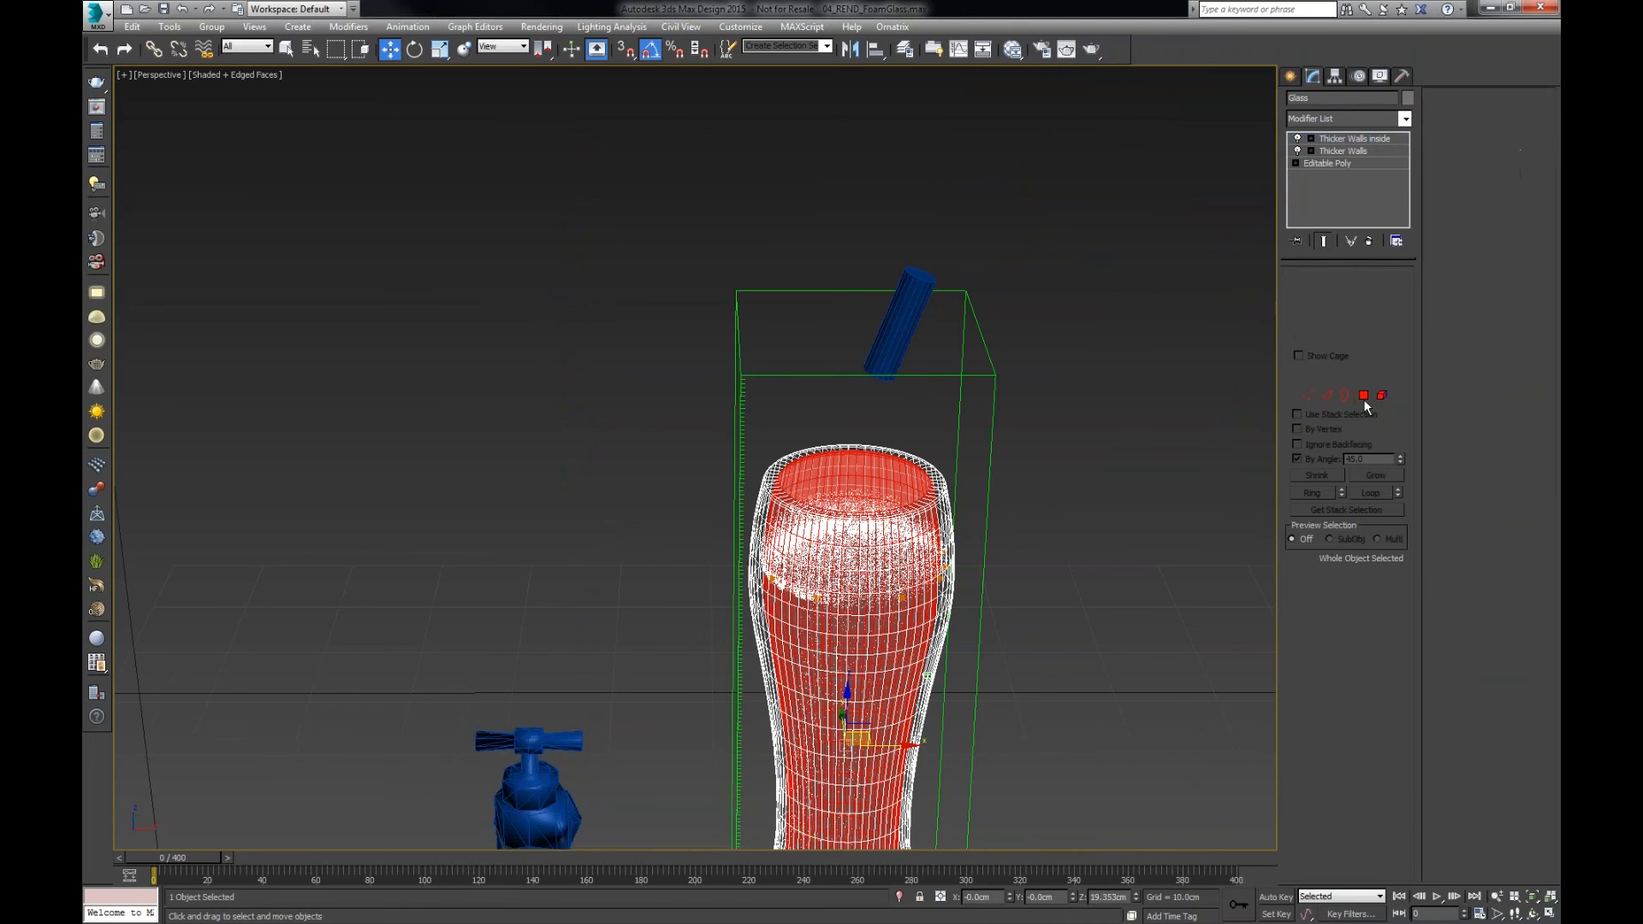
key(4)
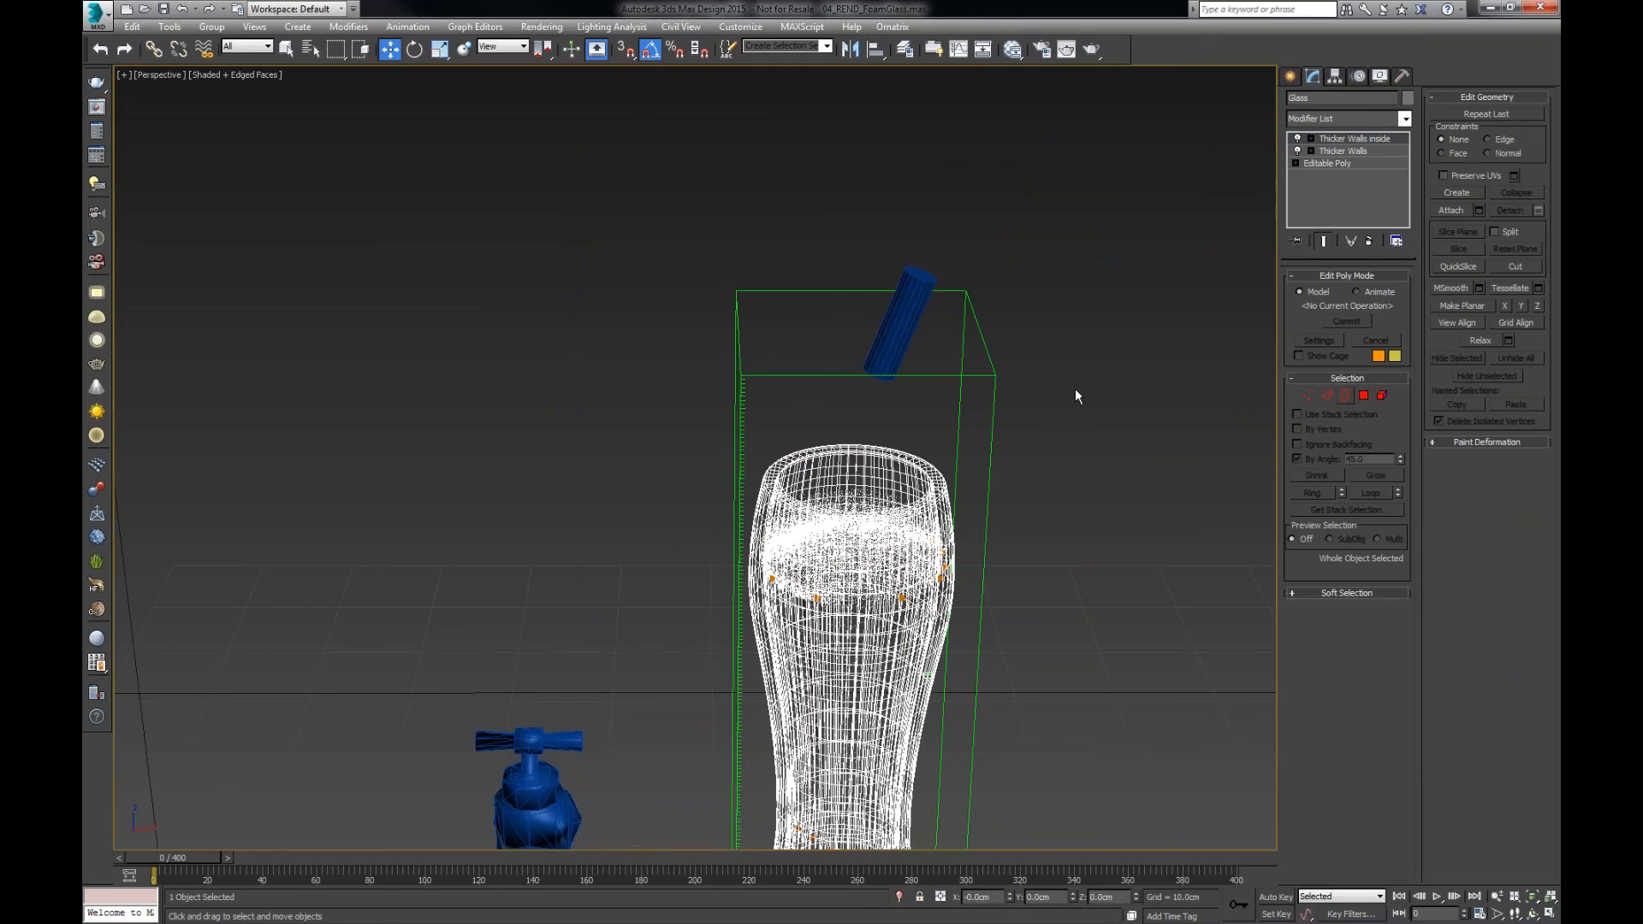
- Return to the RenderCamera view, re-render the foam region with nothing selected and bring up the V-Ray frame buffer
key(c)
right_click(991, 236)
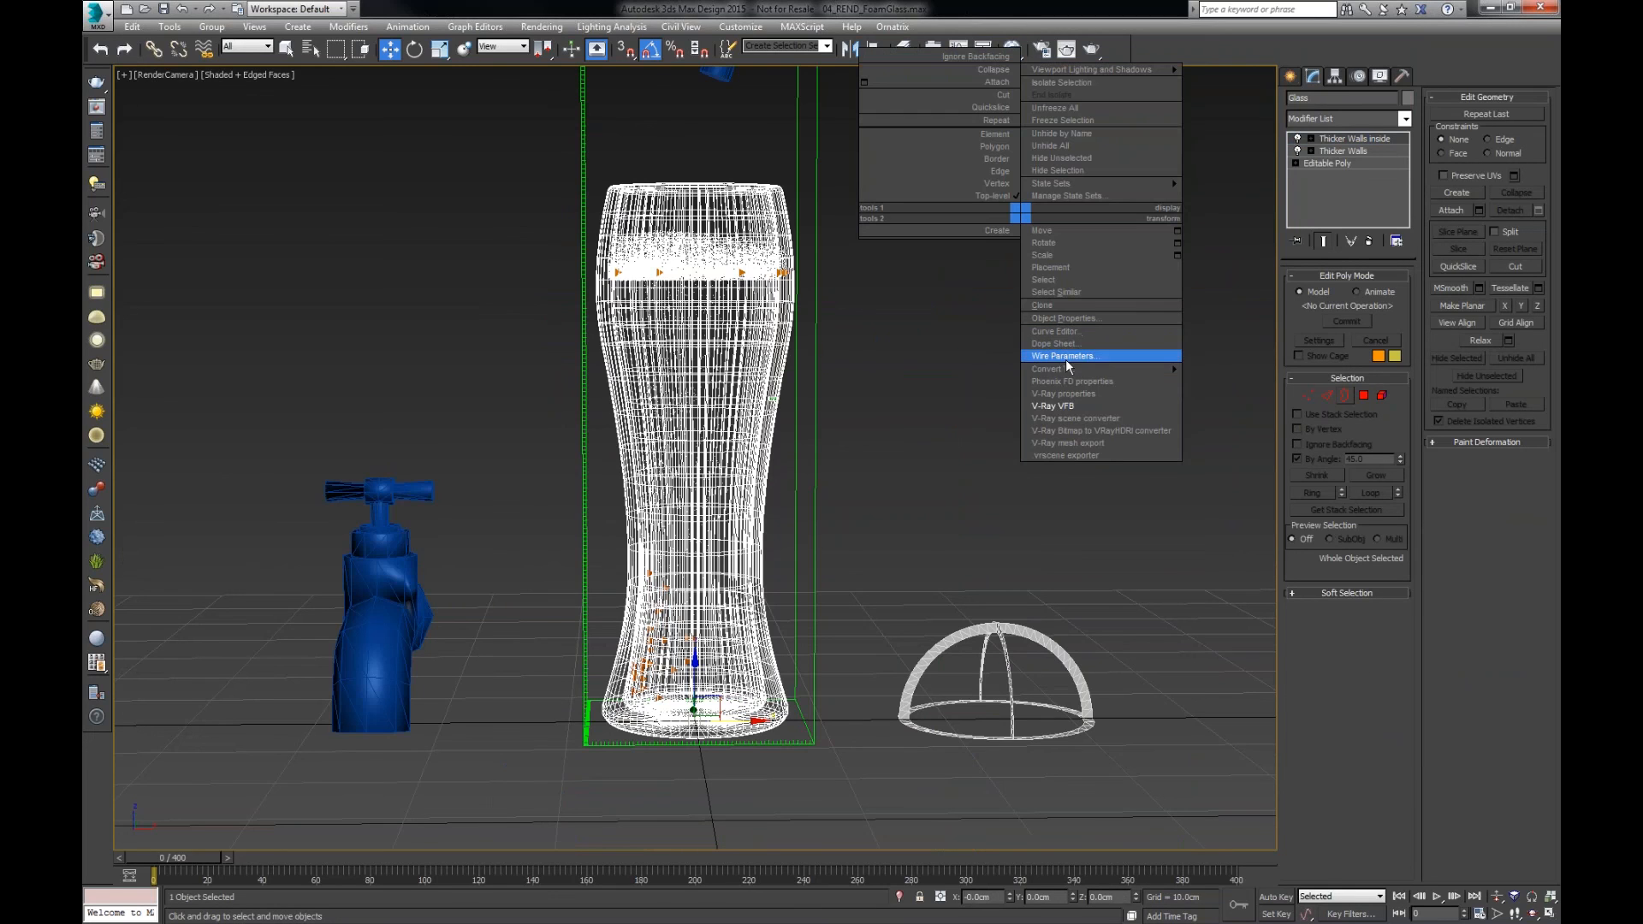
click(1075, 410)
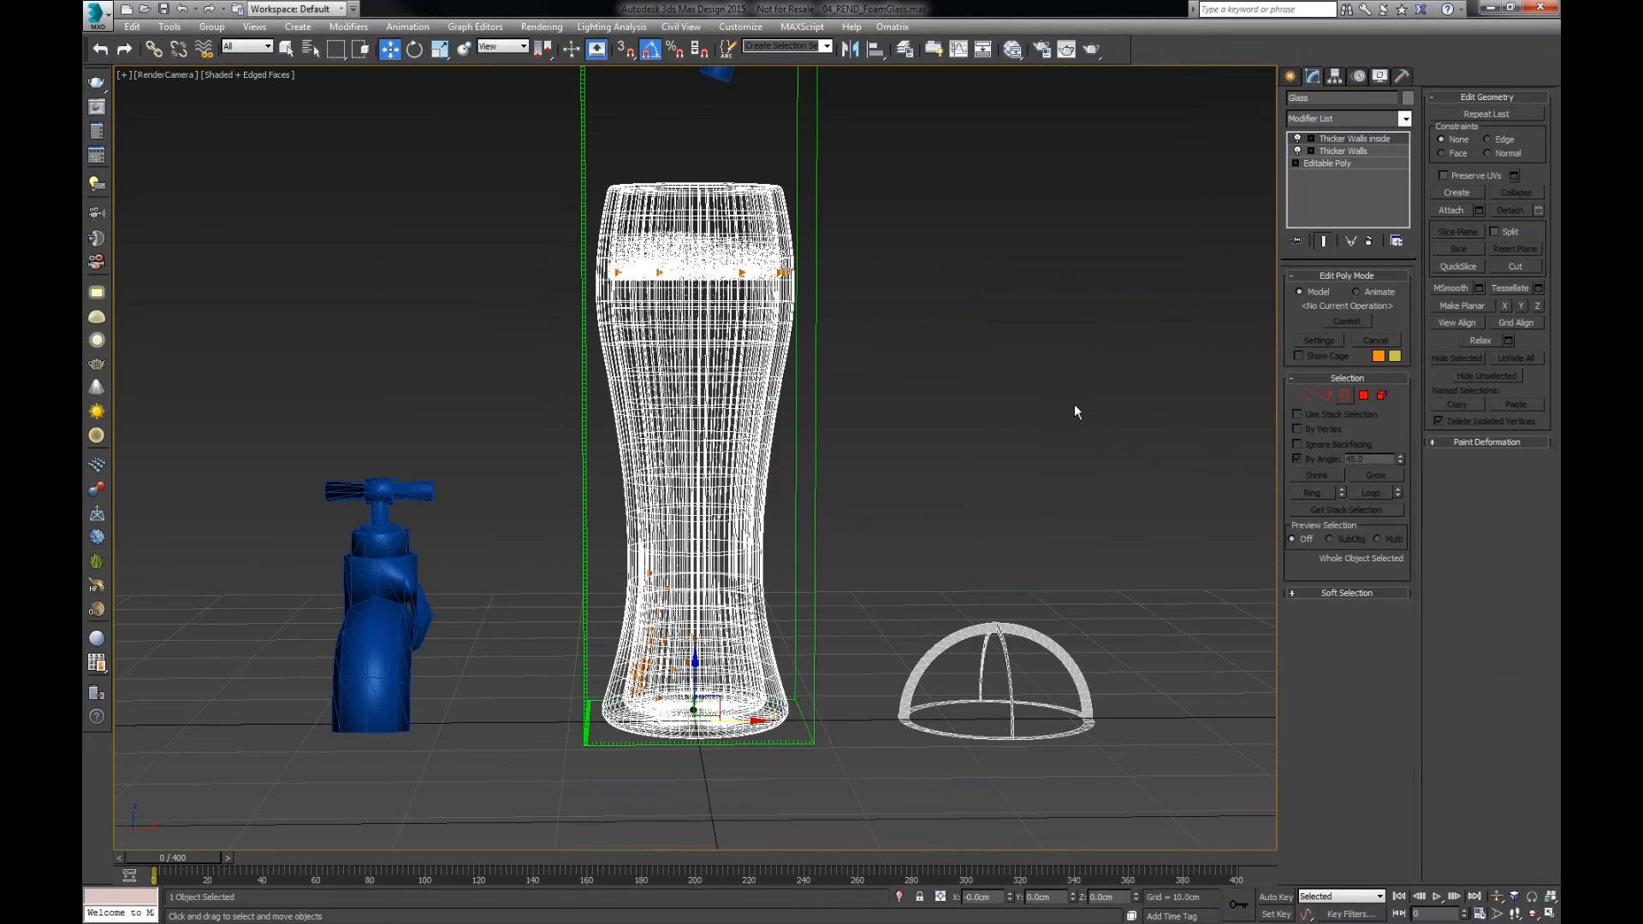
right_click(939, 409)
click(999, 585)
click(97, 83)
click(1044, 594)
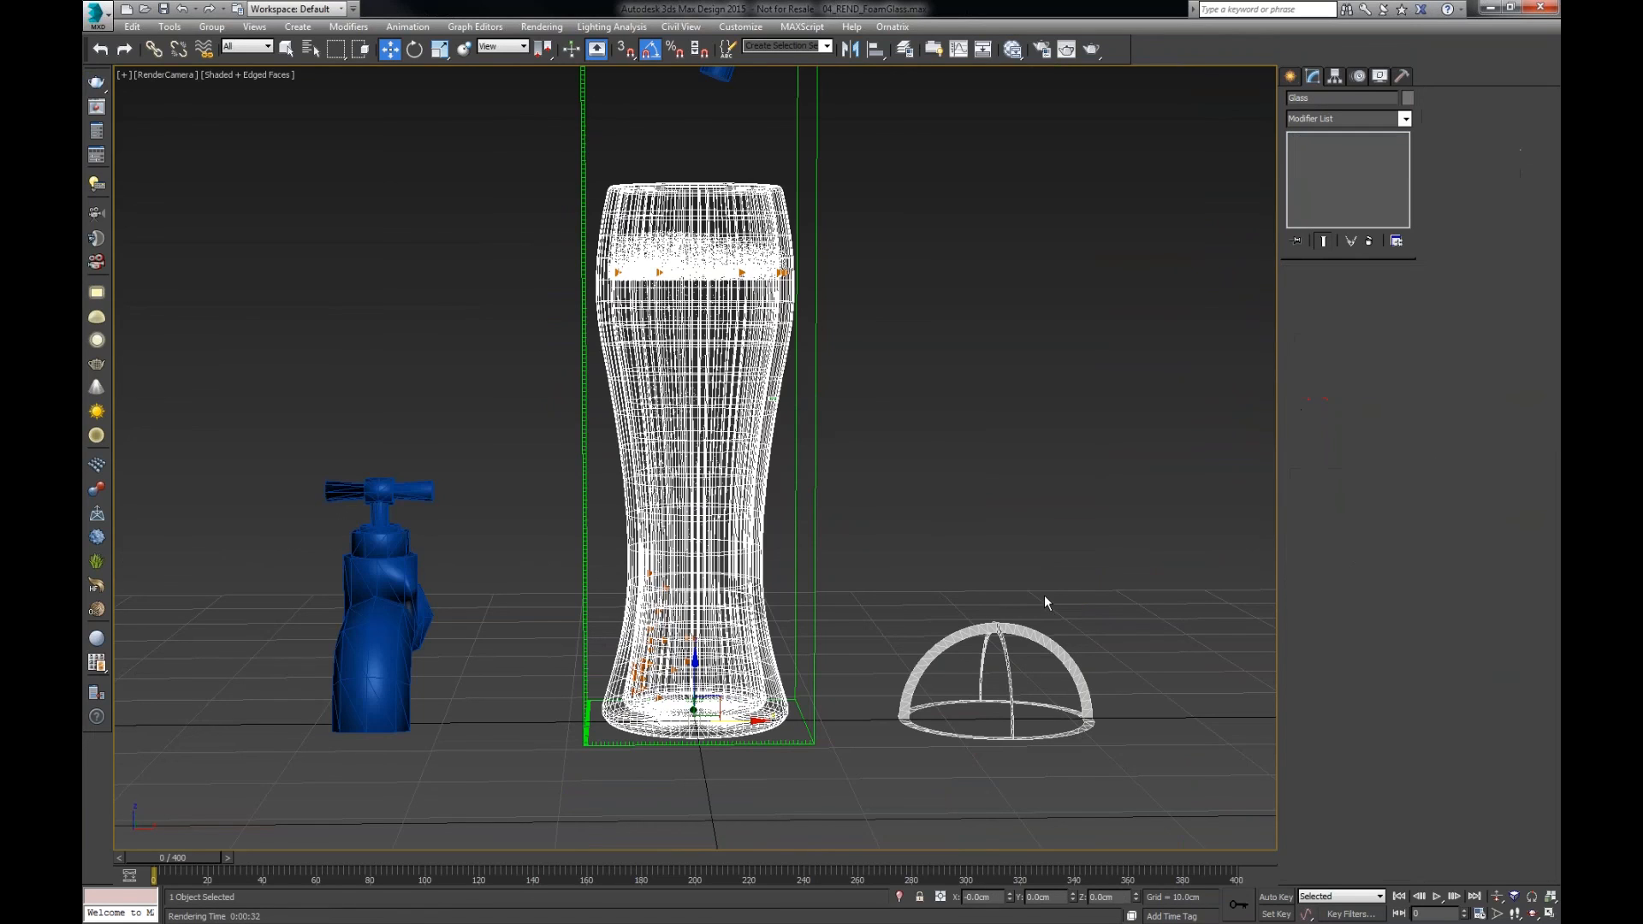
right_click(973, 470)
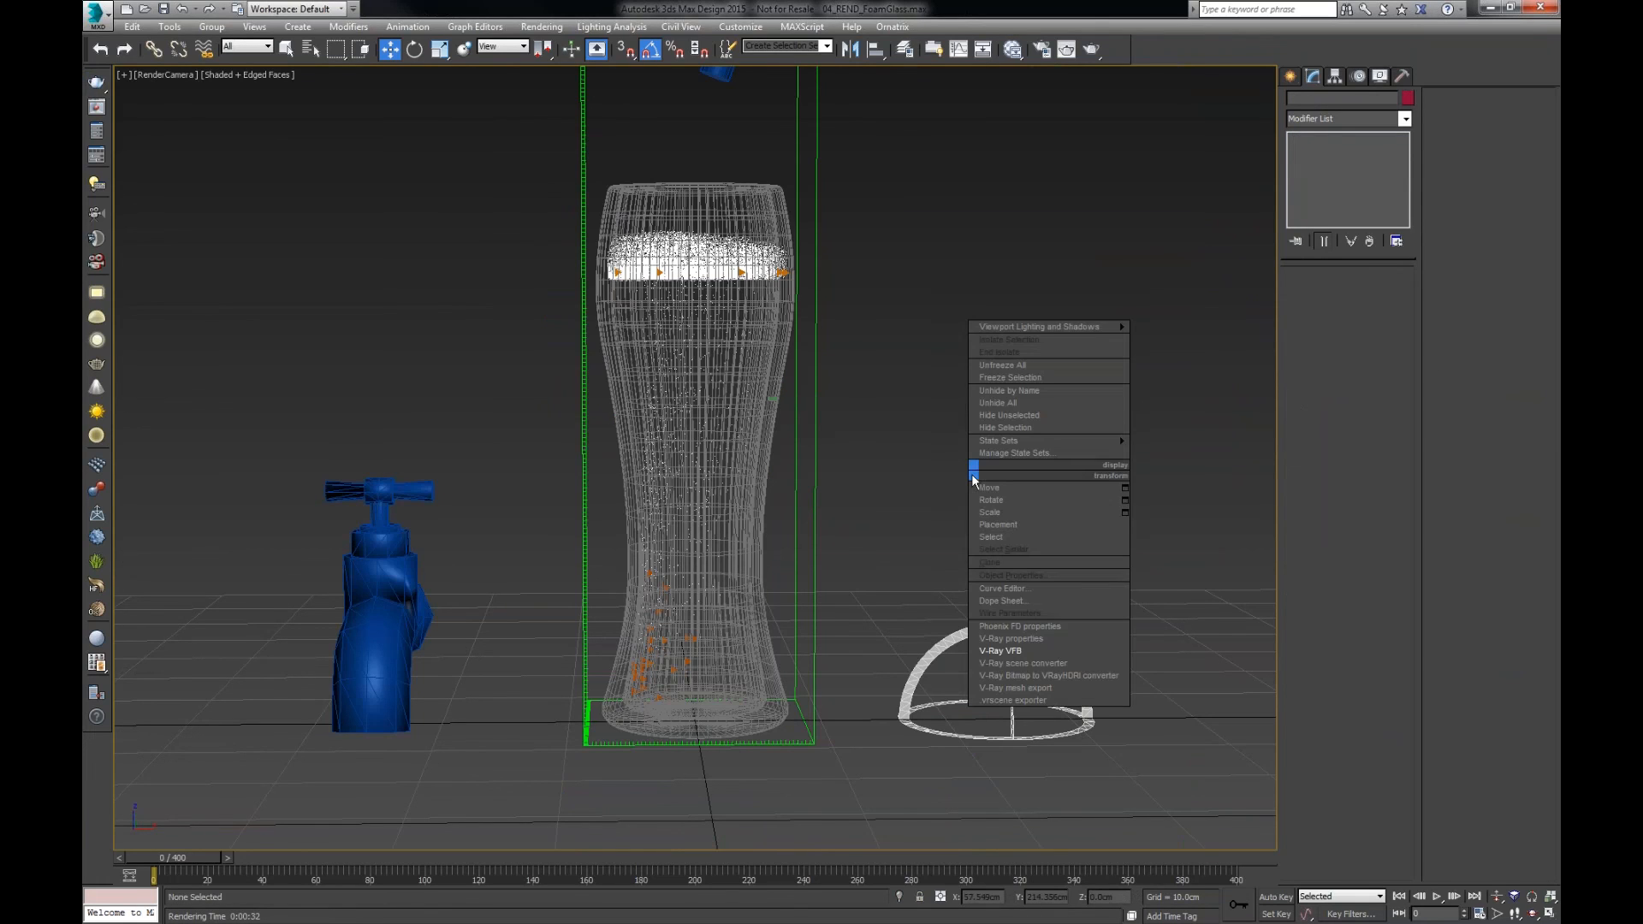
click(1004, 649)
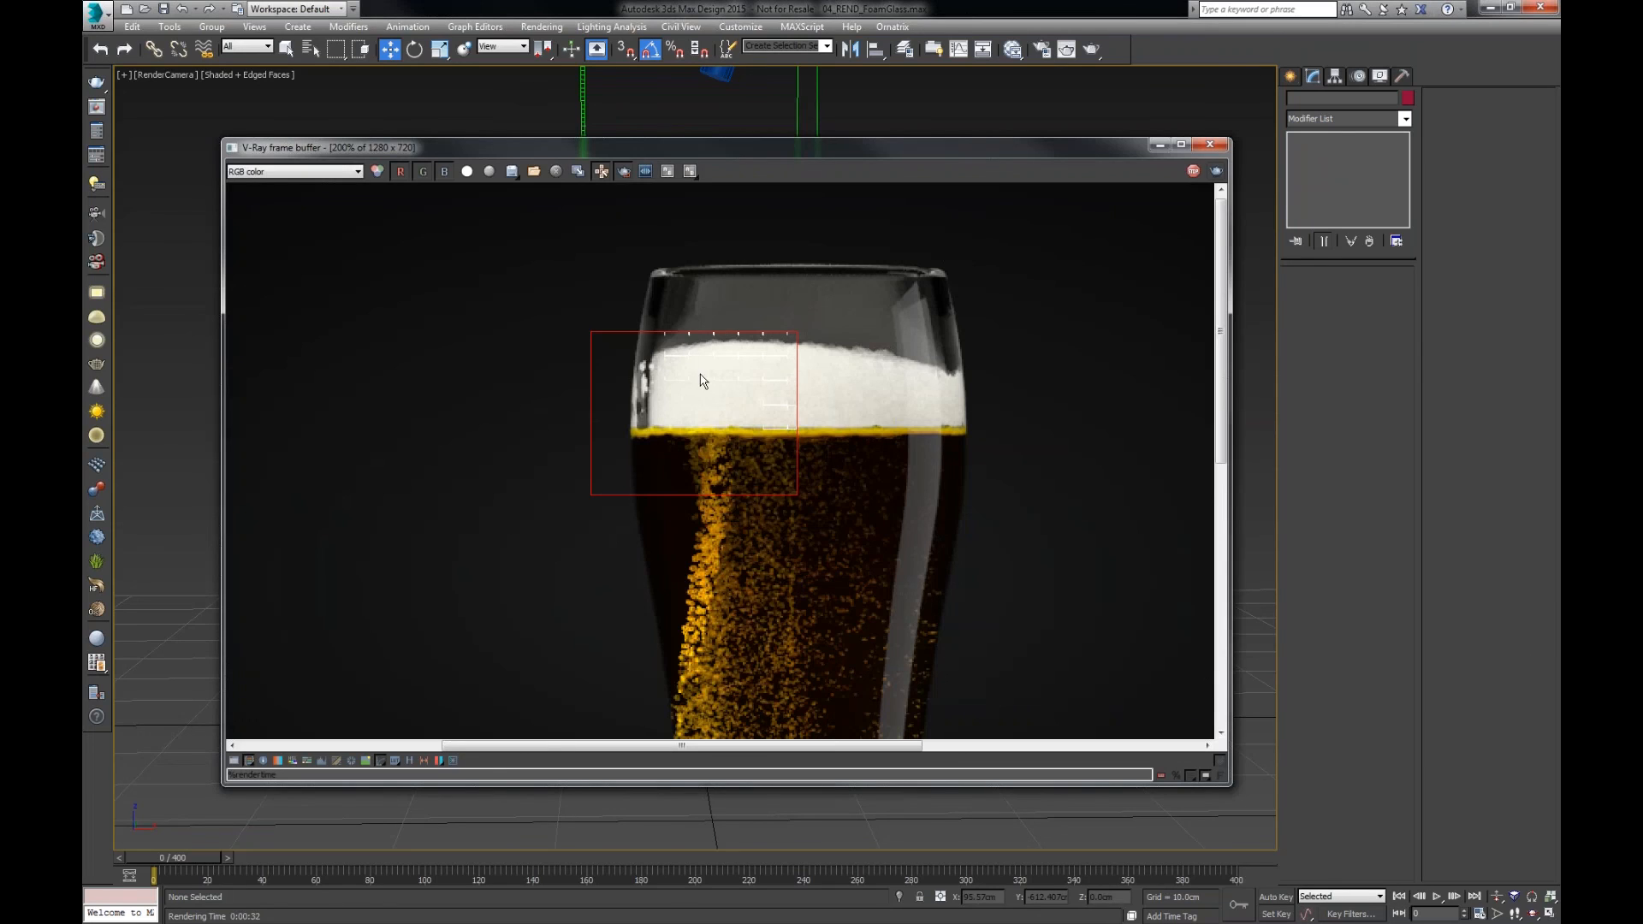
- Inspect the foam against the glass at 400%, turn off region rendering and close the frame buffer
scroll(666, 375, up, 1)
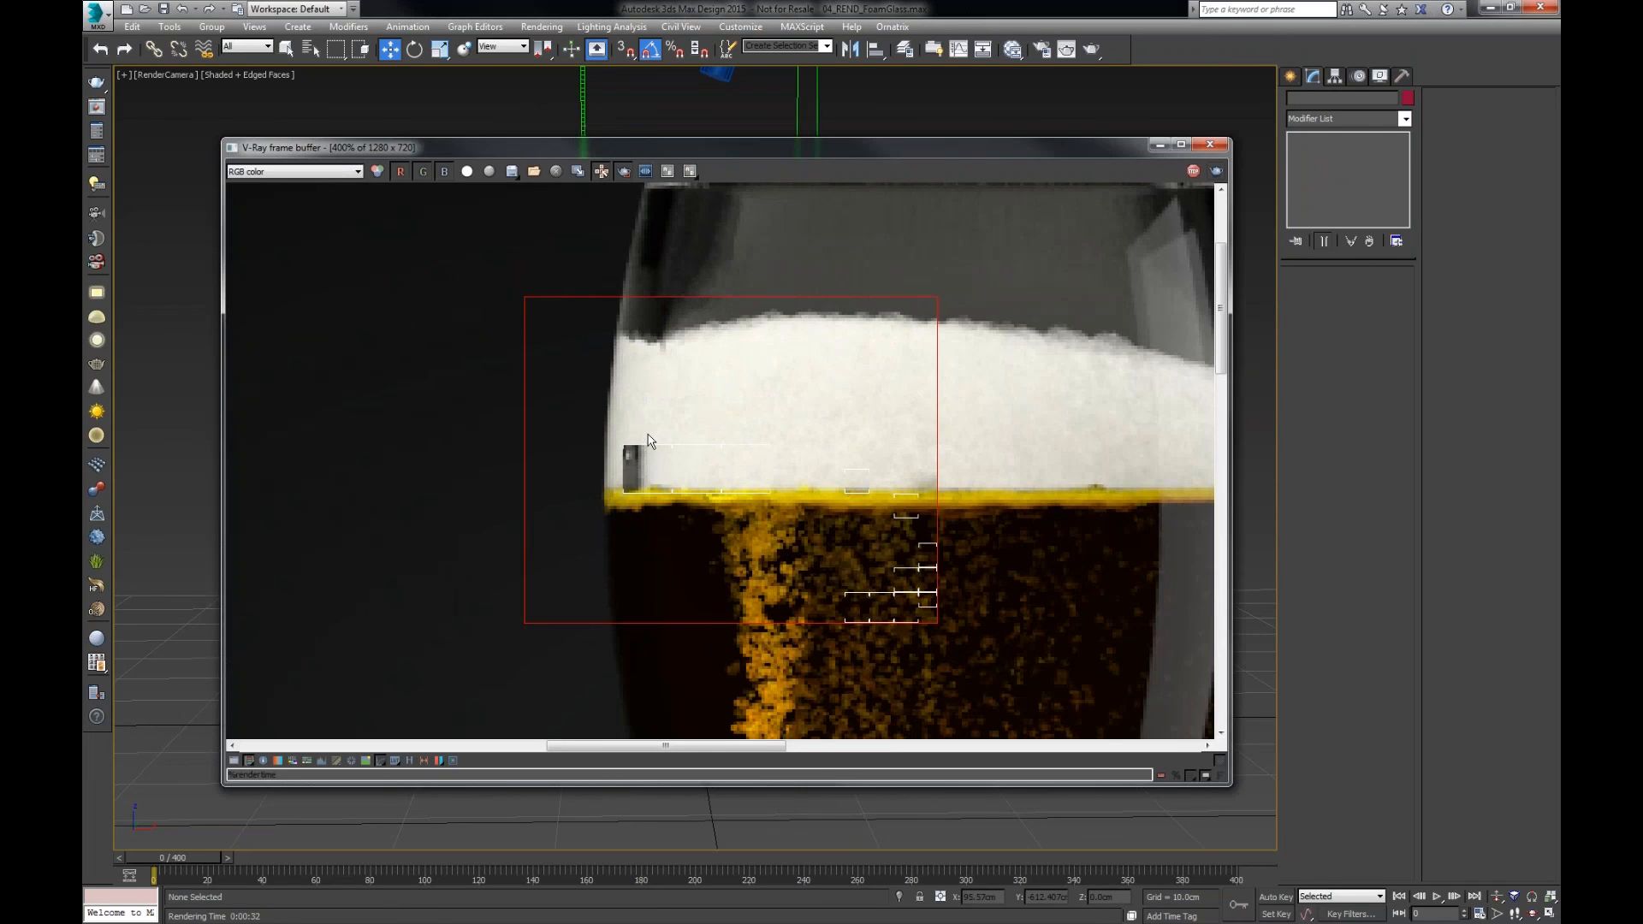
scroll(685, 351, down, 2)
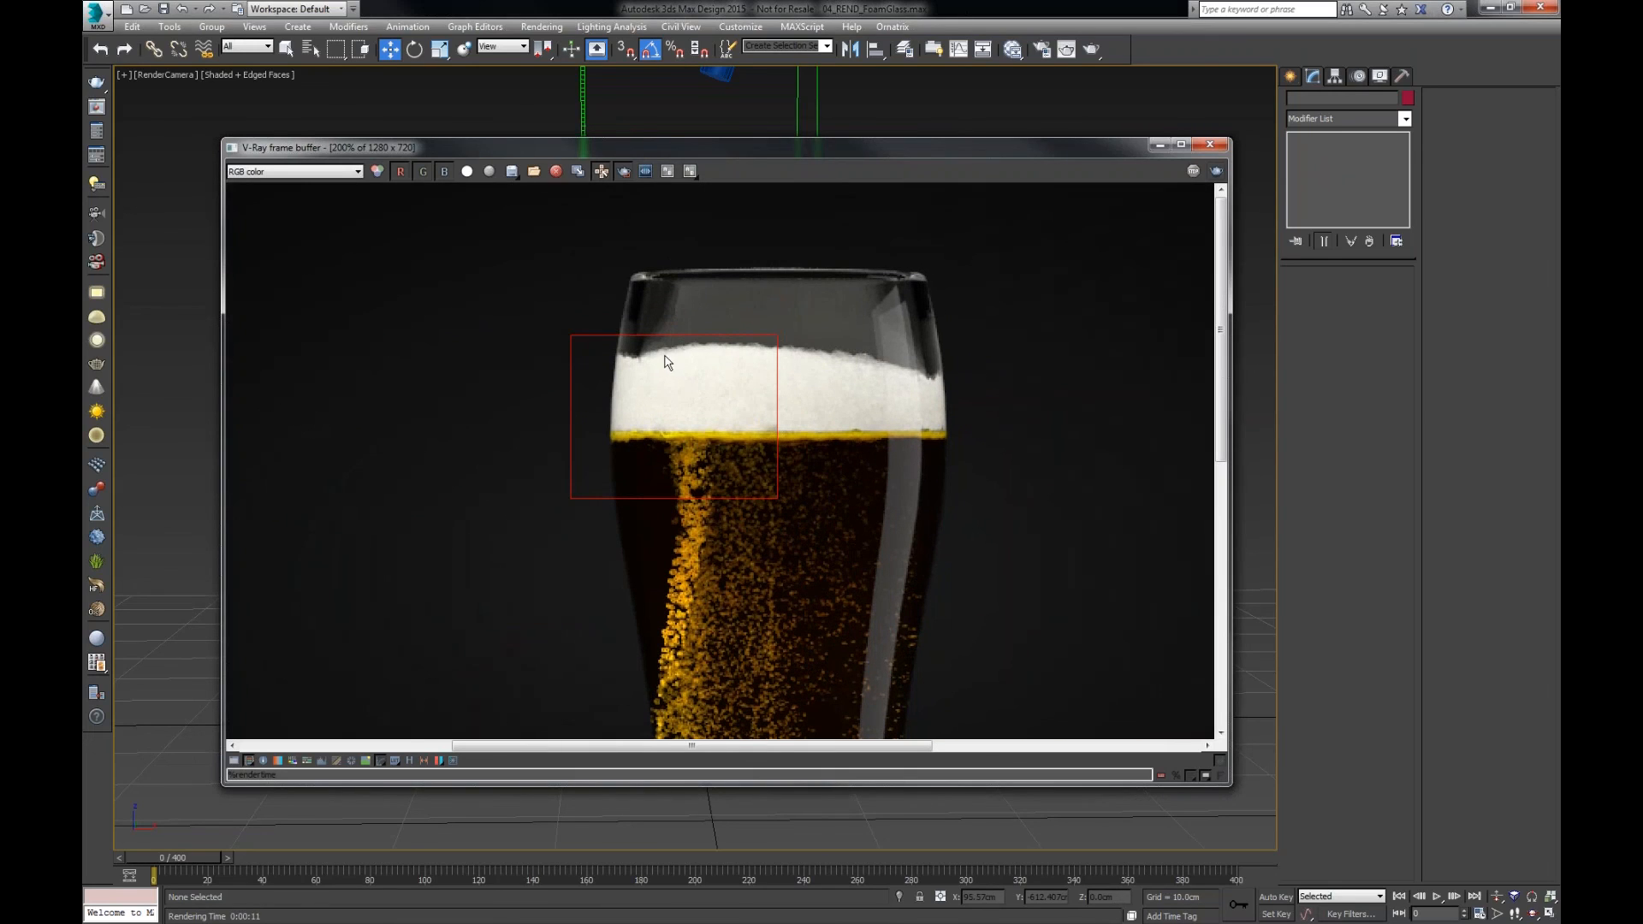
click(624, 171)
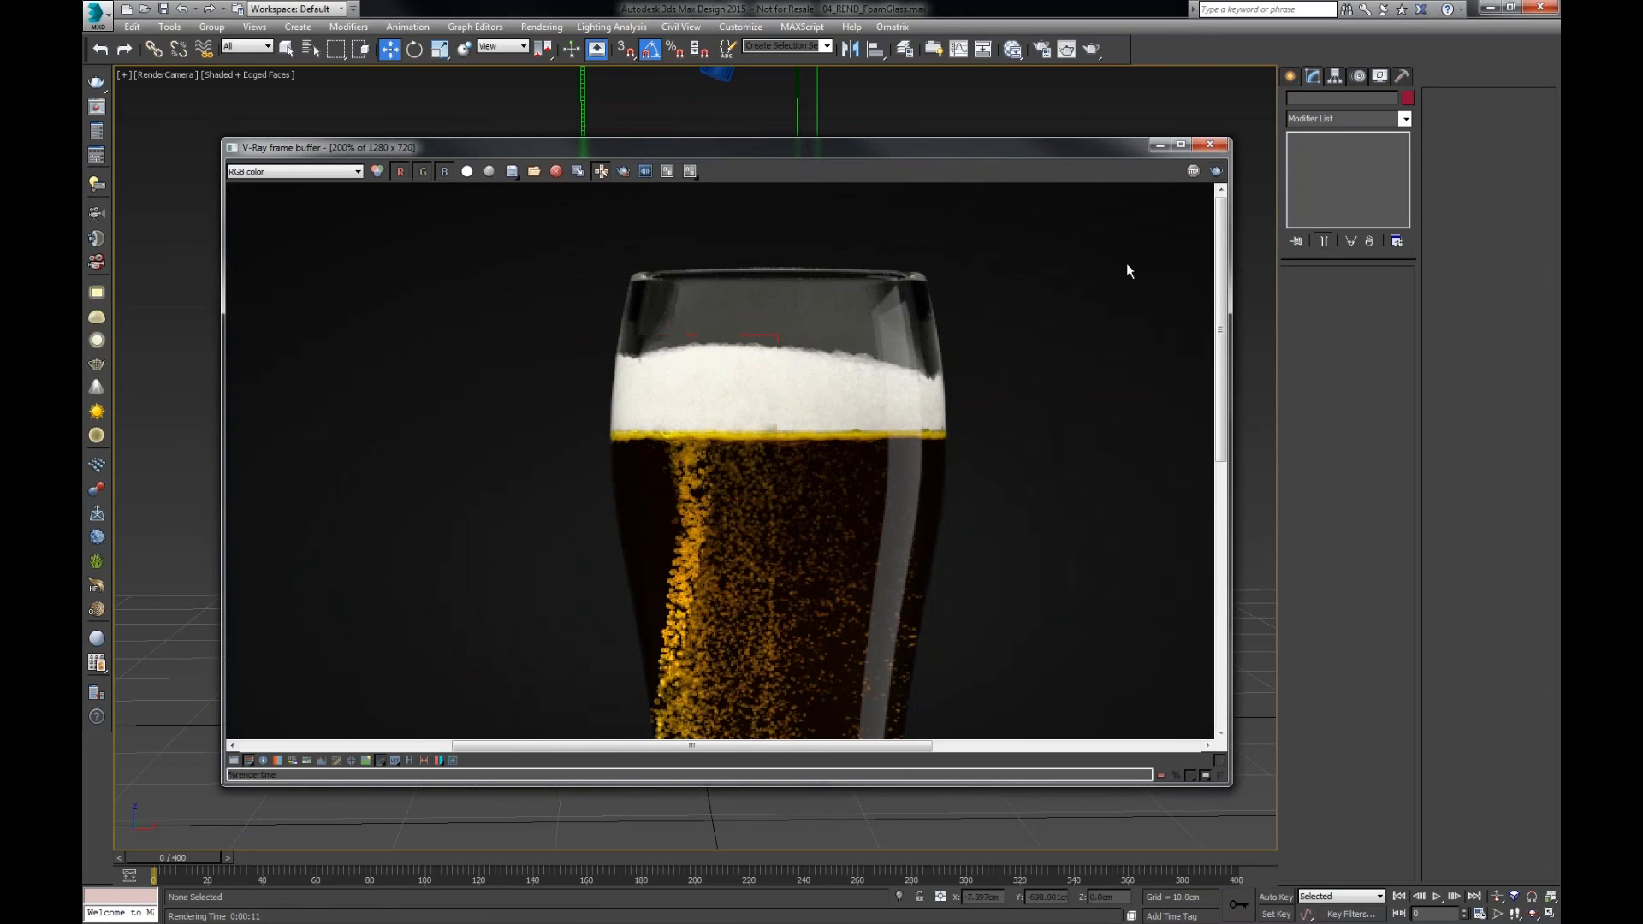
scroll(1002, 264, down, 1)
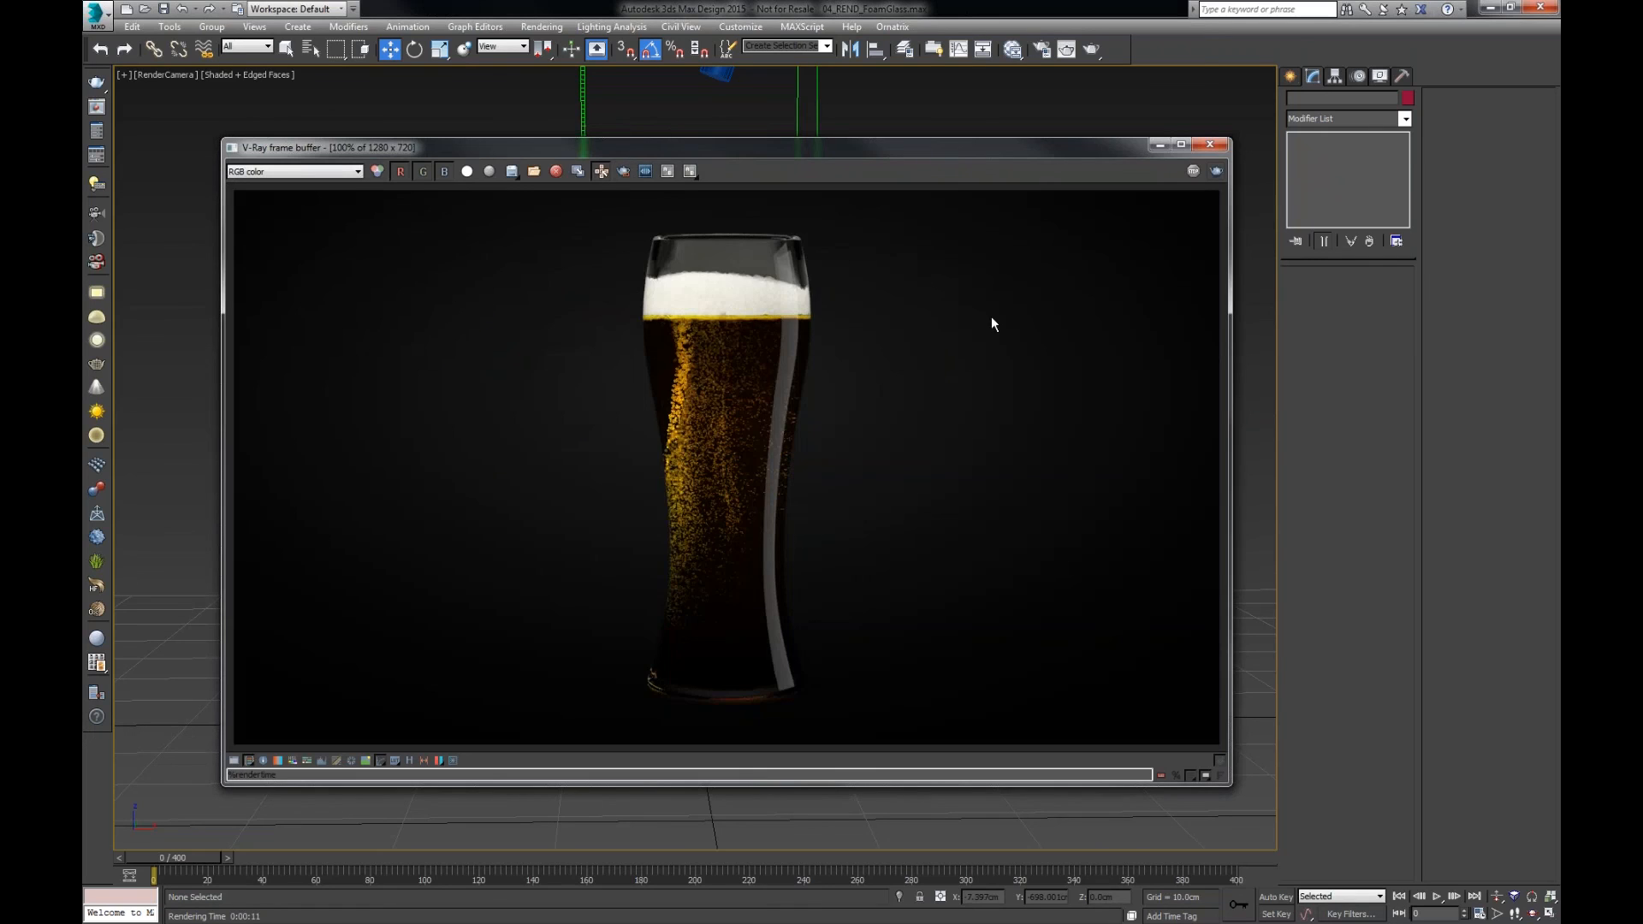
click(1210, 145)
- Switch to the presentation, view the Glass Correction comparison slide and return to 3ds Max
key(alt+Tab)
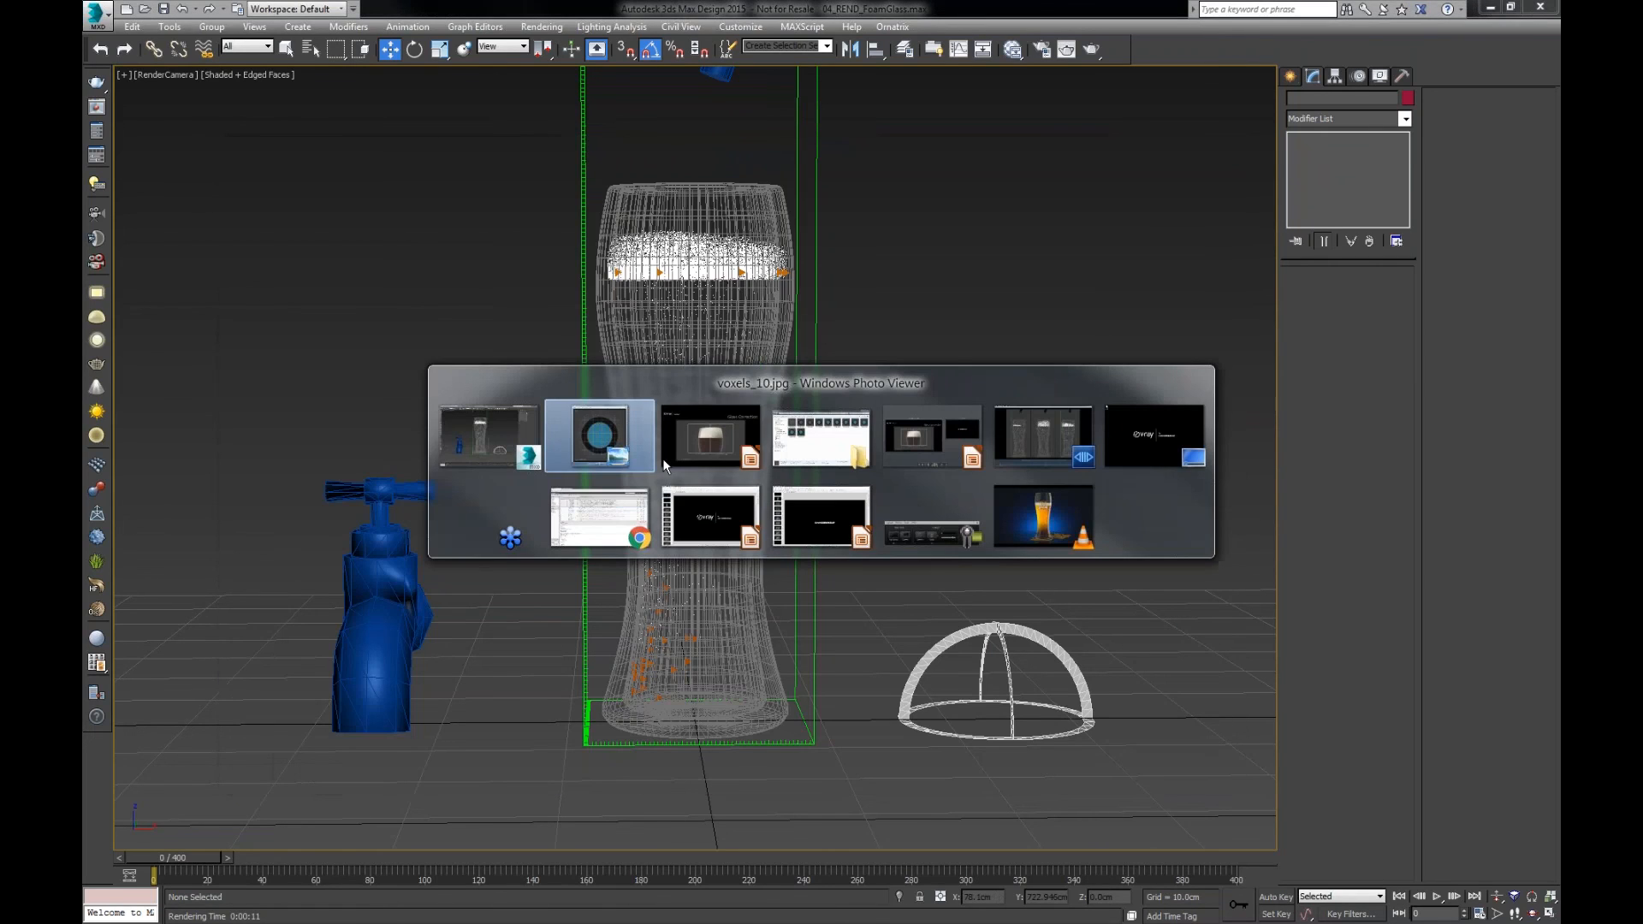
click(702, 443)
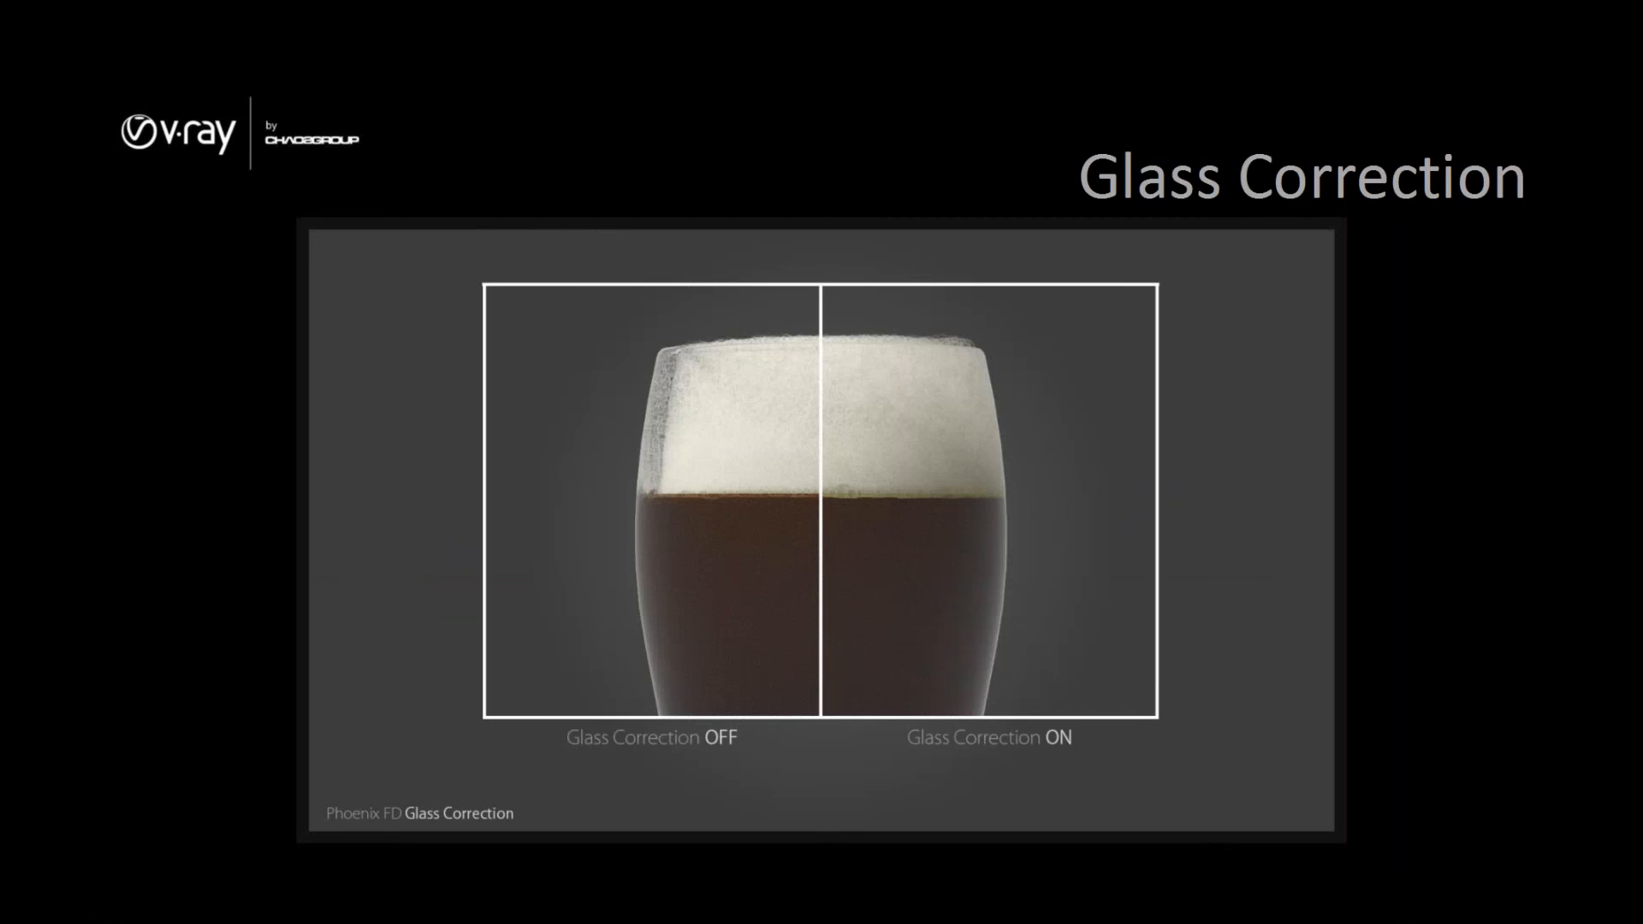
click(1301, 334)
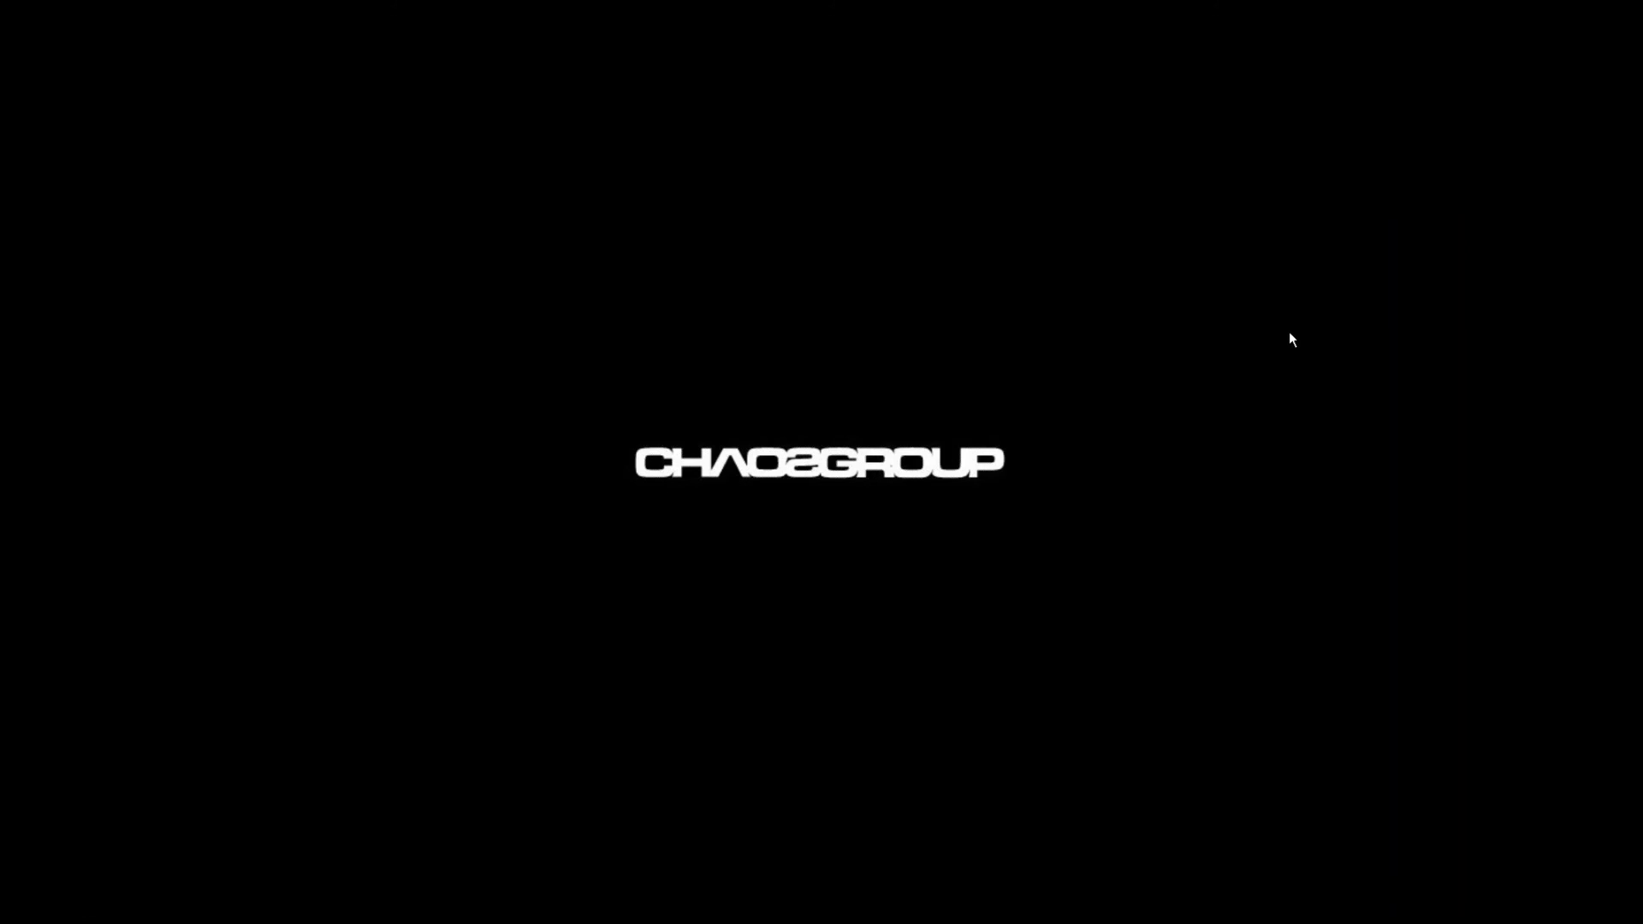
key(alt+Tab)
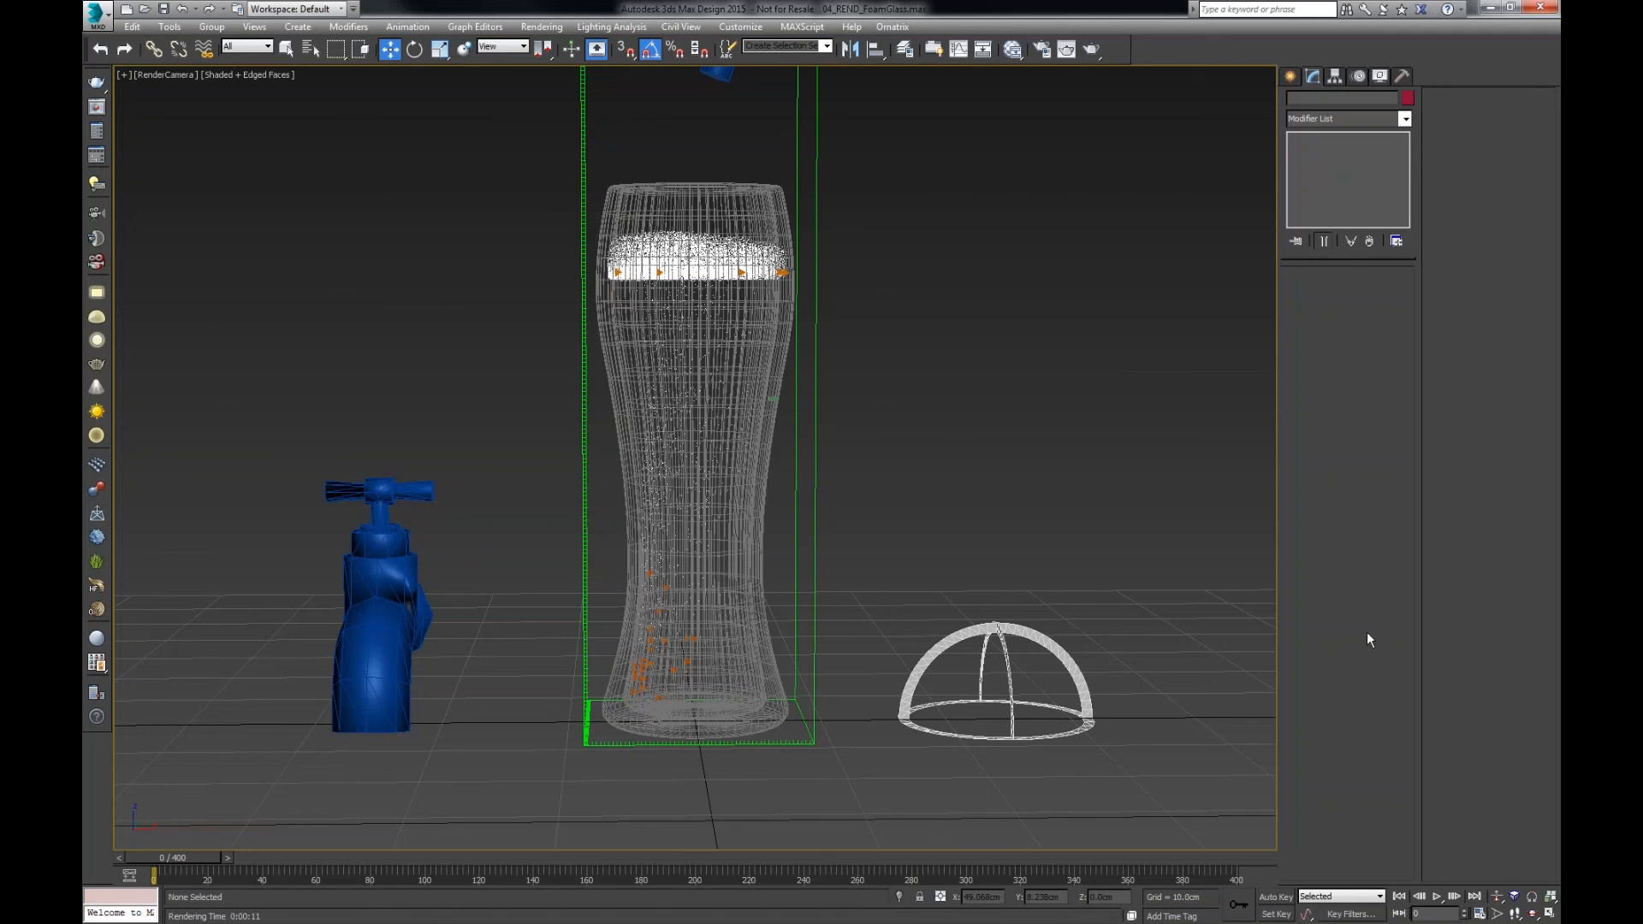
- Switch to the video player, play the Phoenix beer-pouring clip, skip ahead and view the logo particle clip
key(alt+Tab)
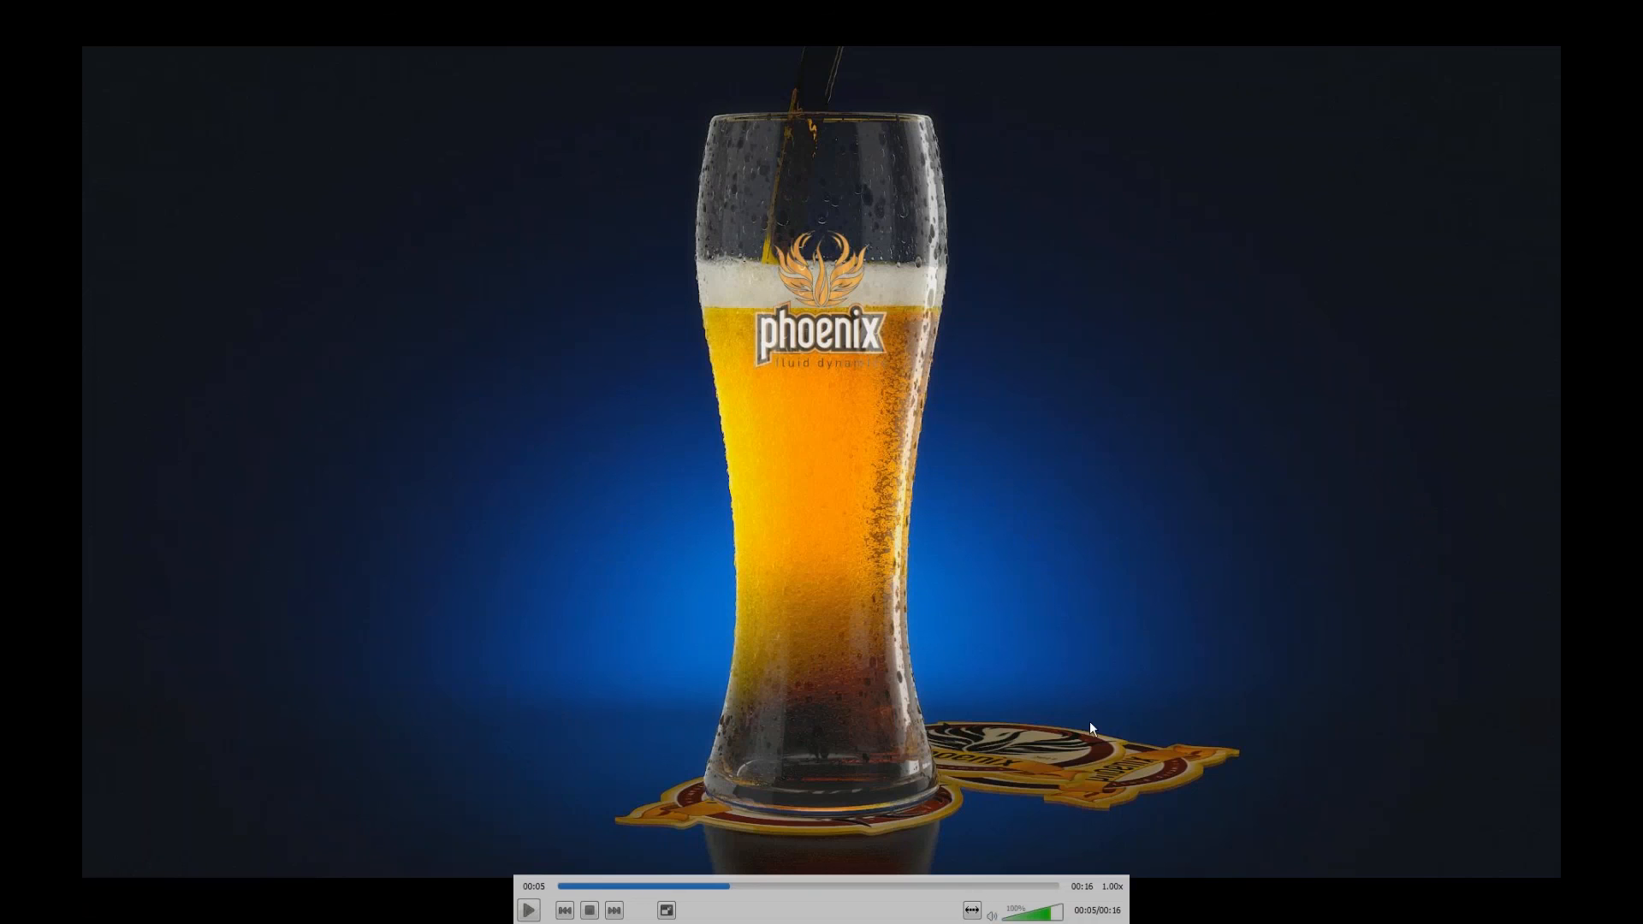
click(528, 918)
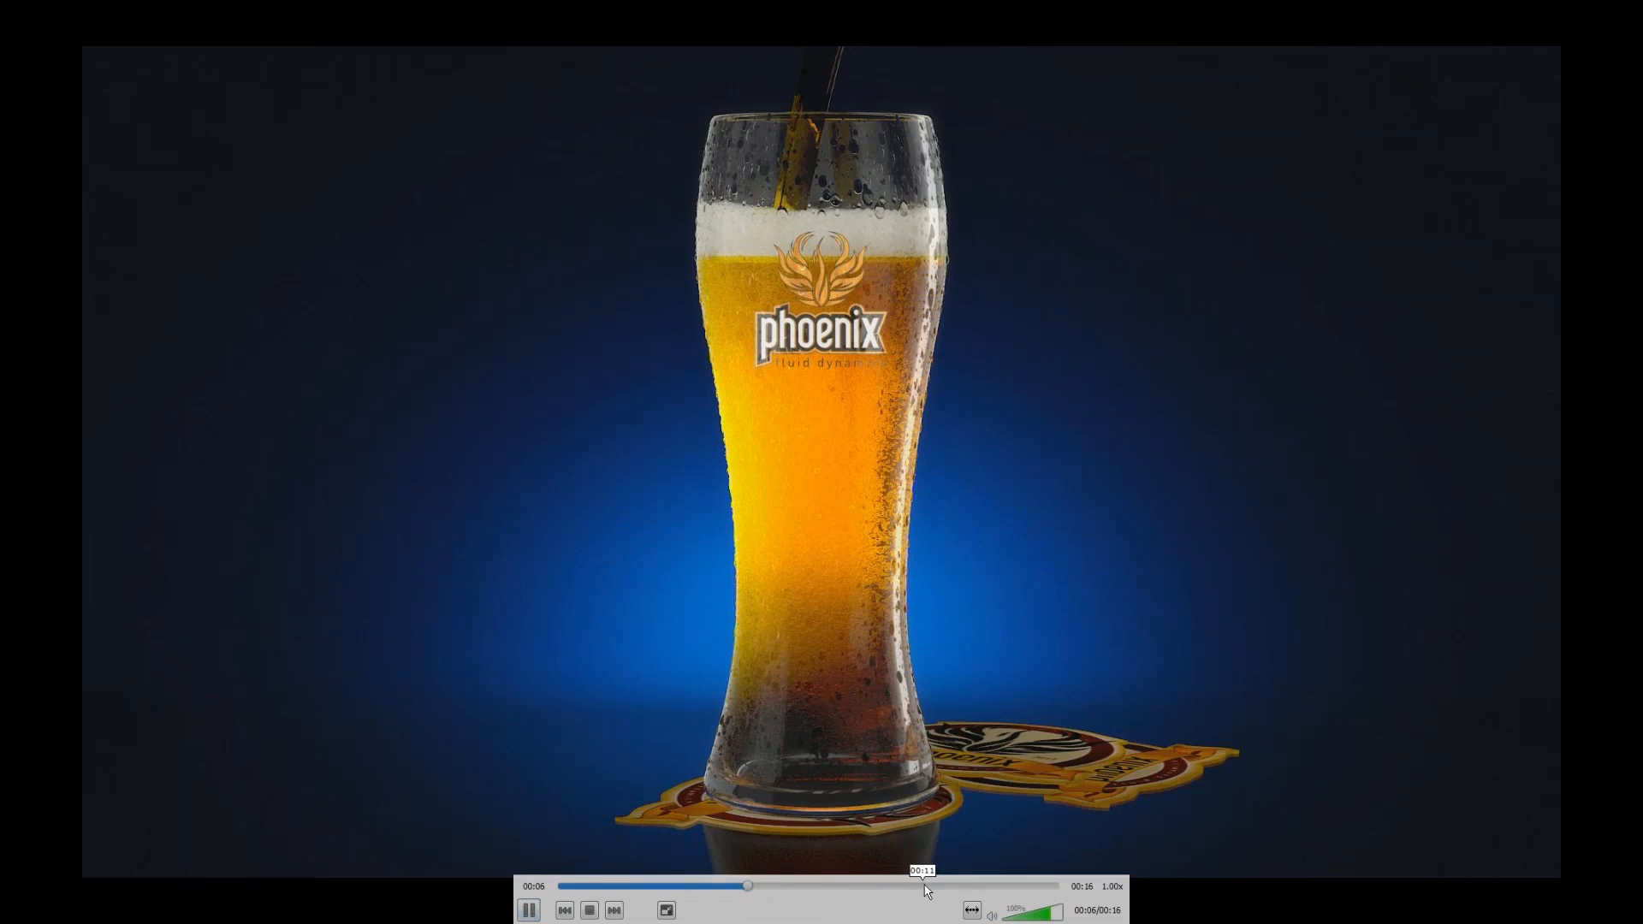
click(977, 886)
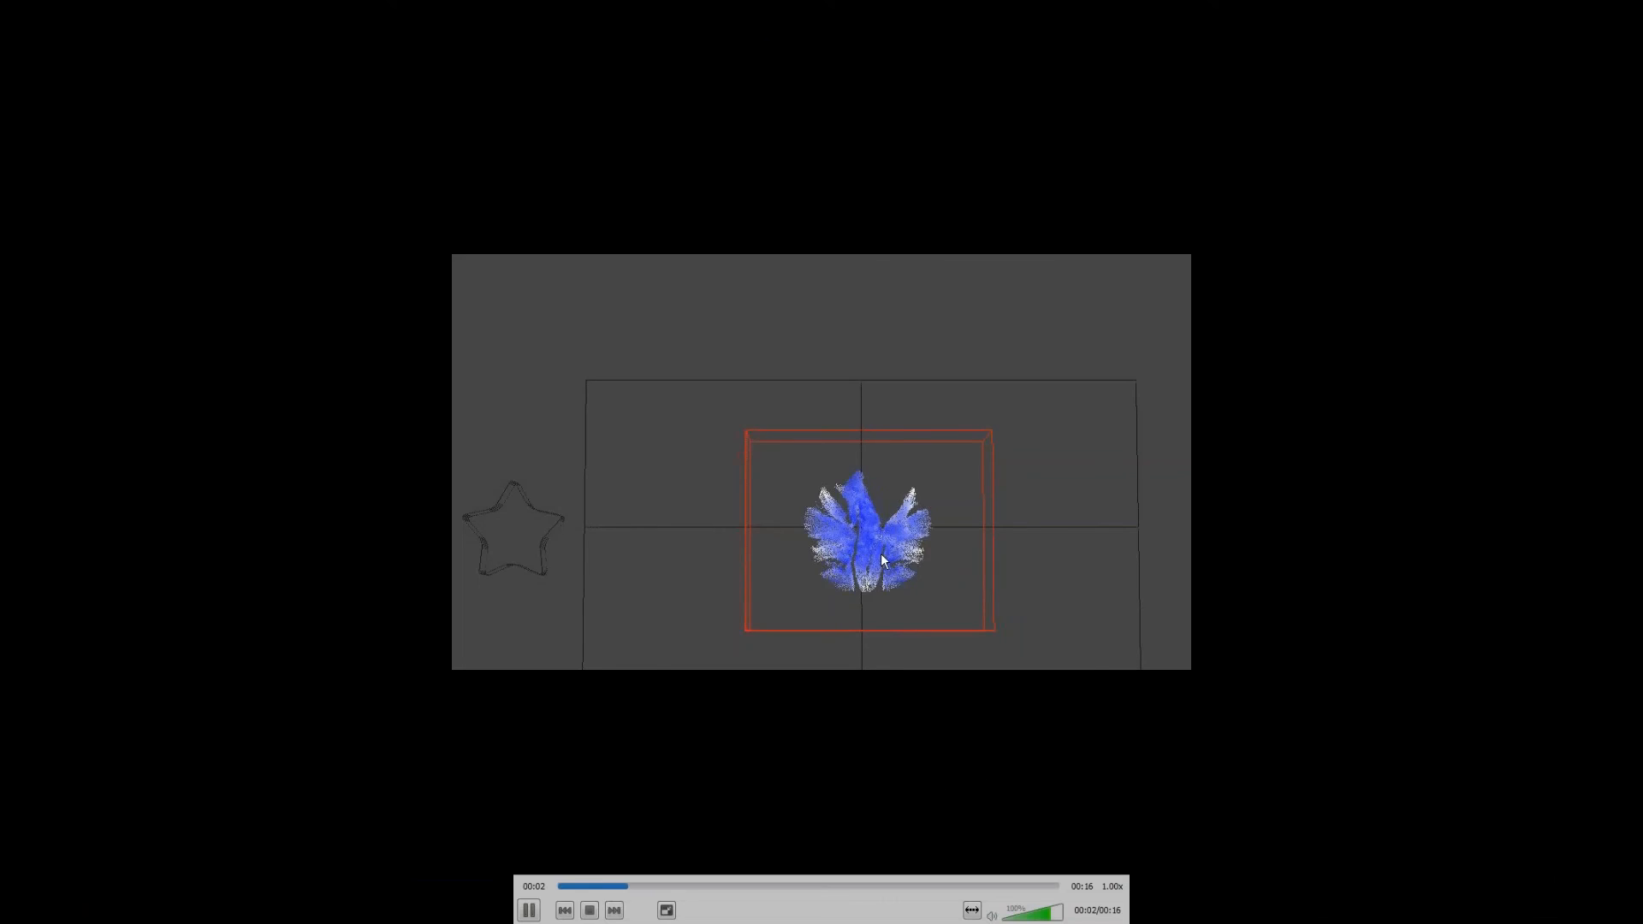
click(905, 554)
click(897, 590)
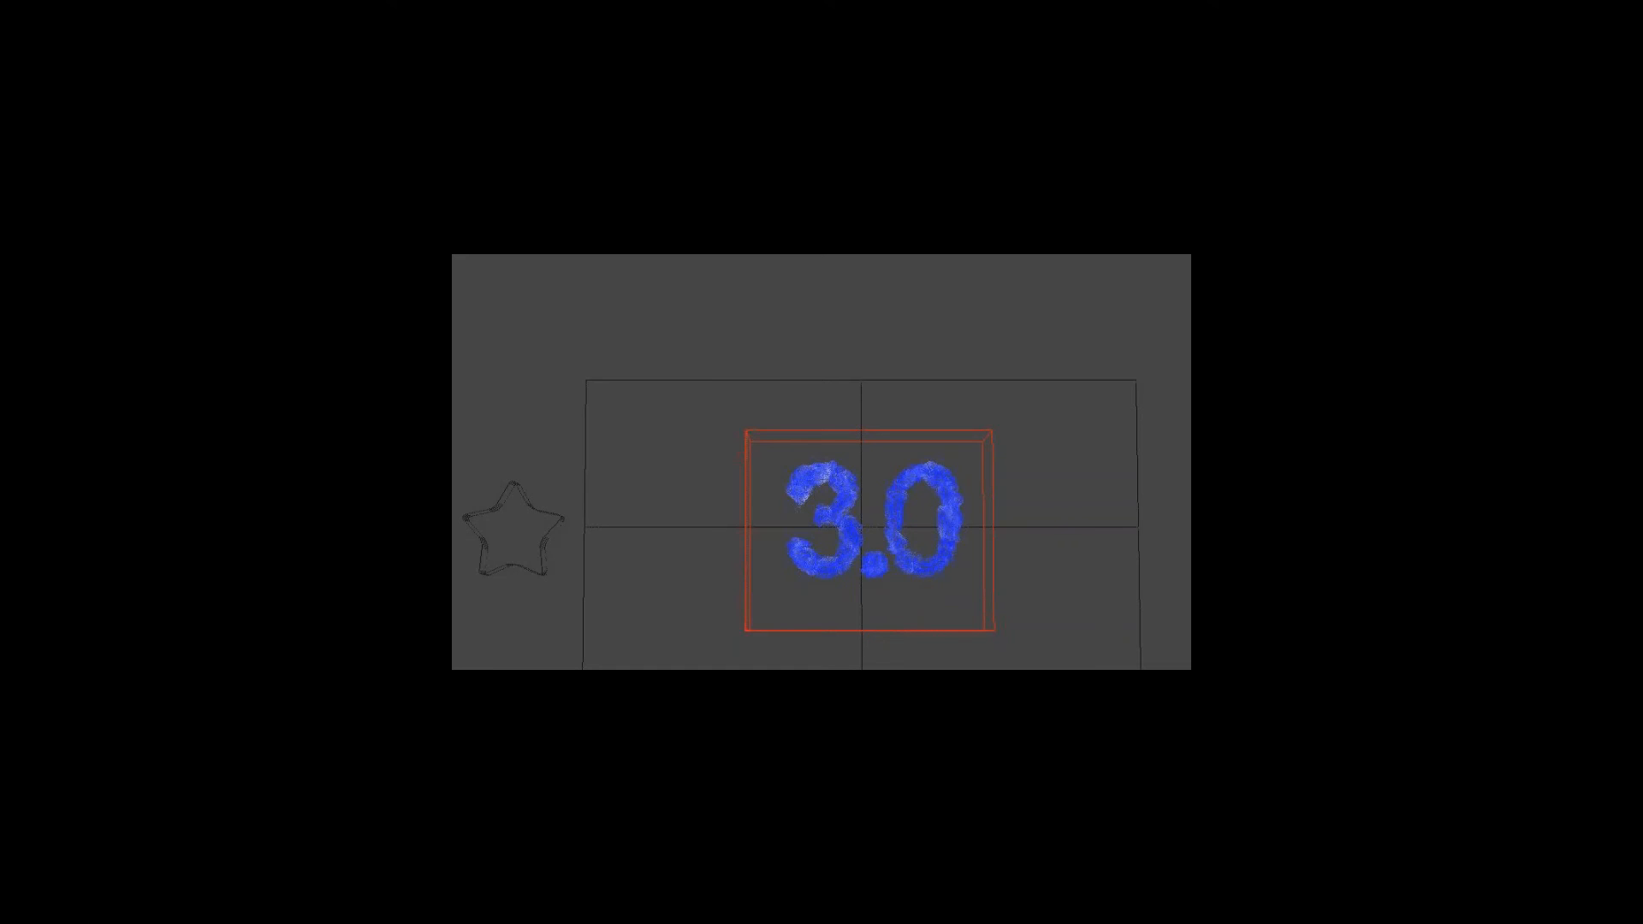
- Scrub through the rocky river simulation clip to replay parts of the foaming water
mouse_move(983, 727)
mouse_move(1296, 650)
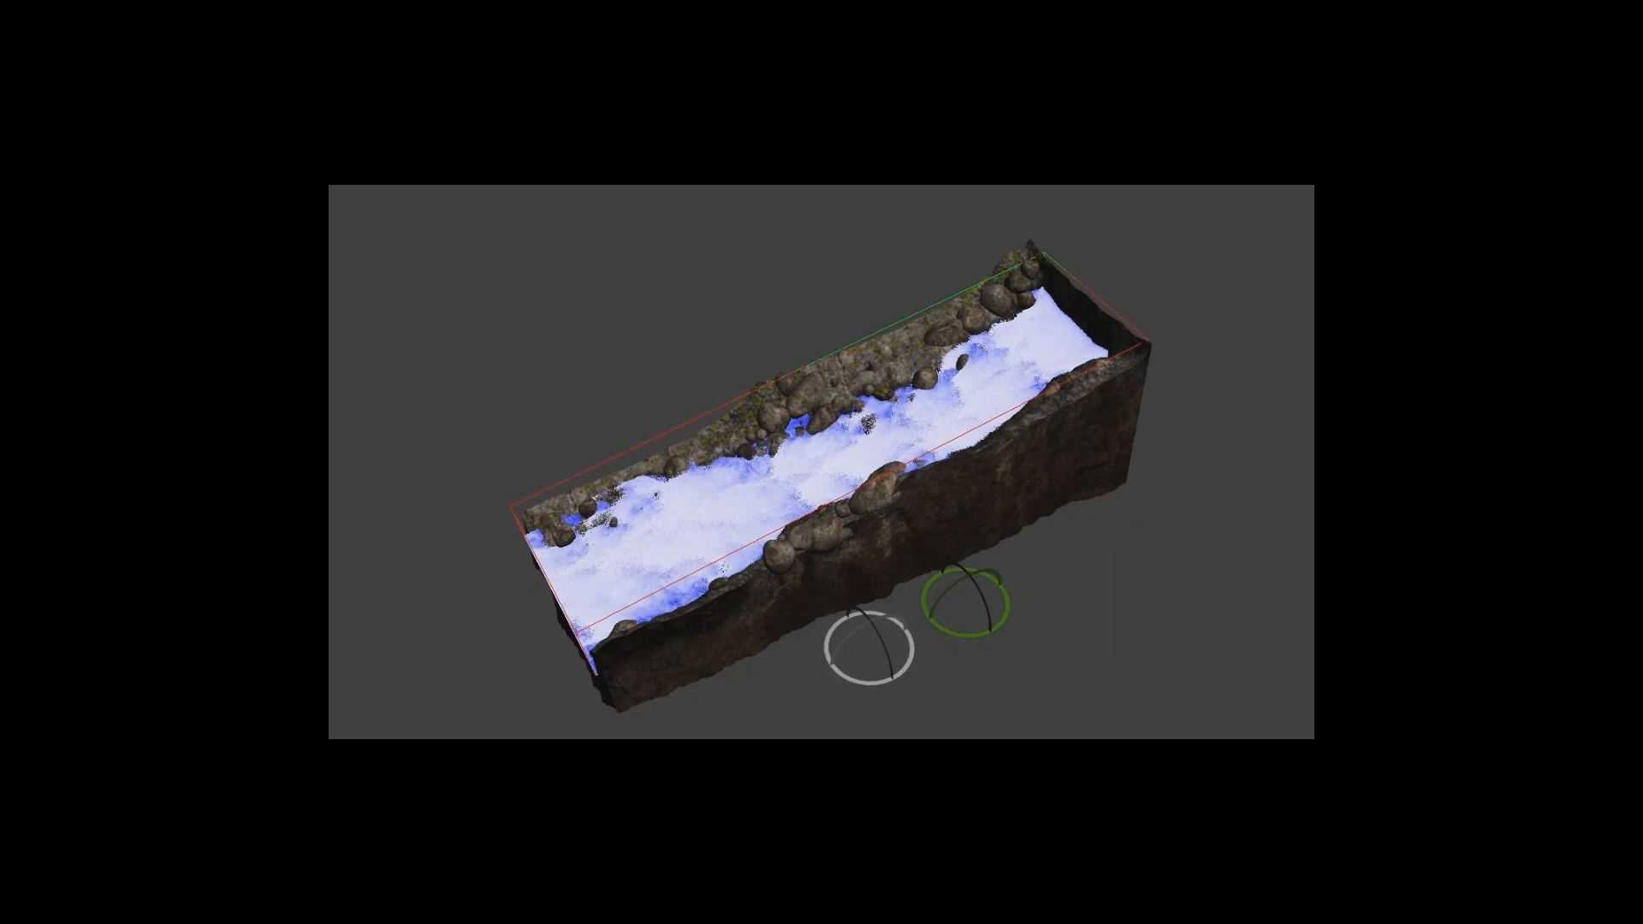
click(1002, 887)
drag(847, 887, 829, 886)
click(798, 887)
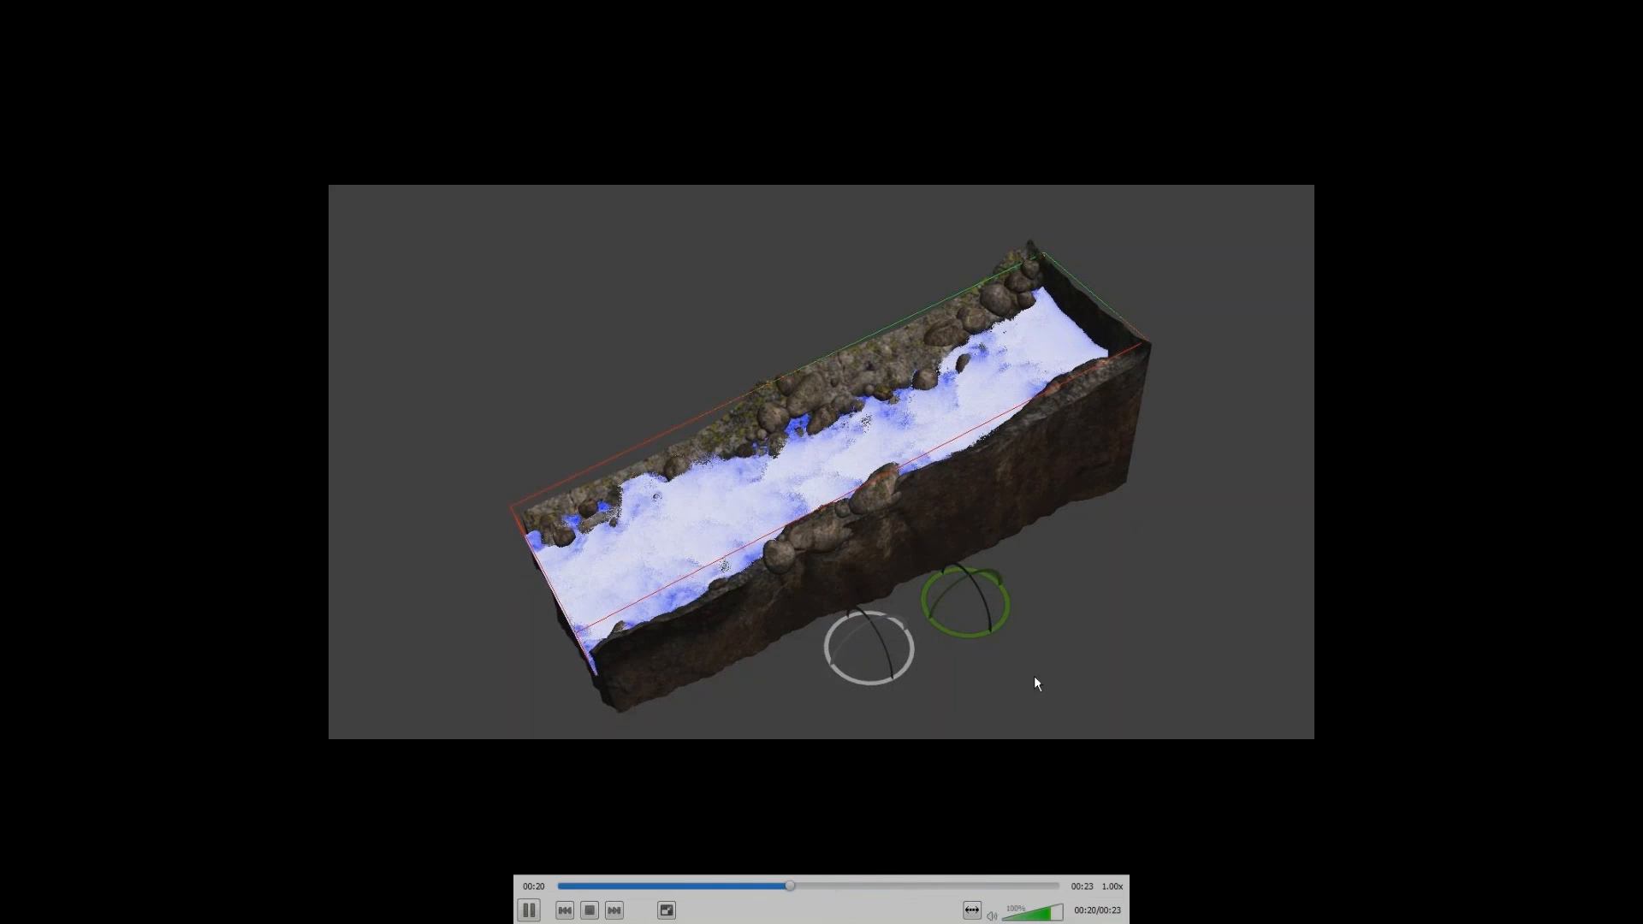